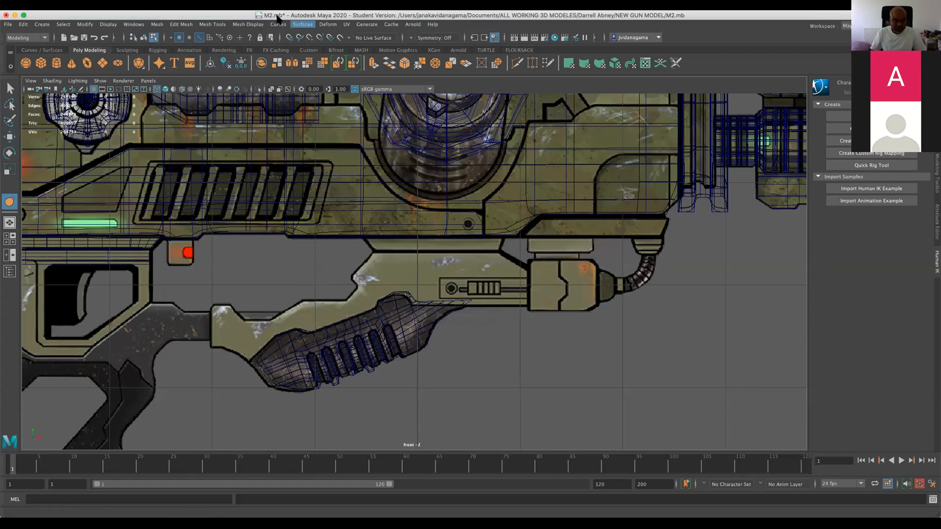
Trace the olive bracket above the foregrip in the front view with Create Polygon, following the reference image's outline.
click(215, 24)
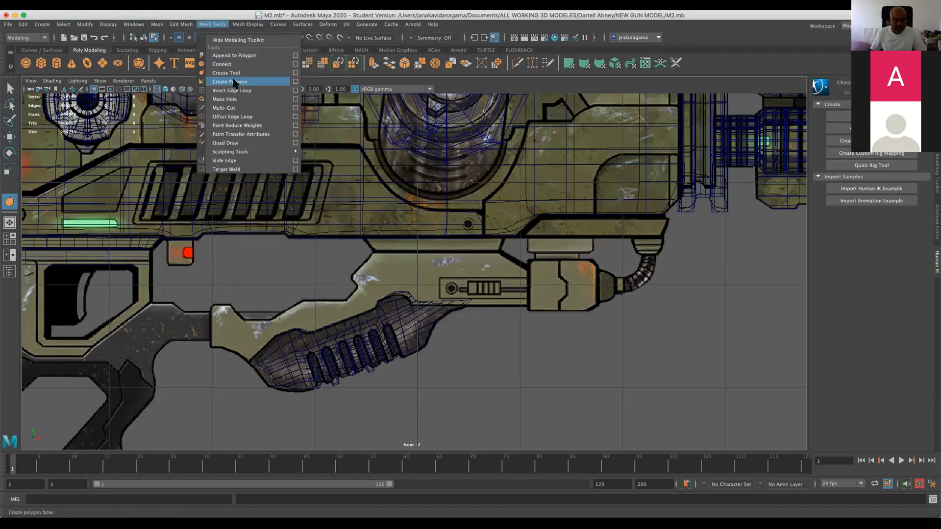
click(235, 83)
click(215, 307)
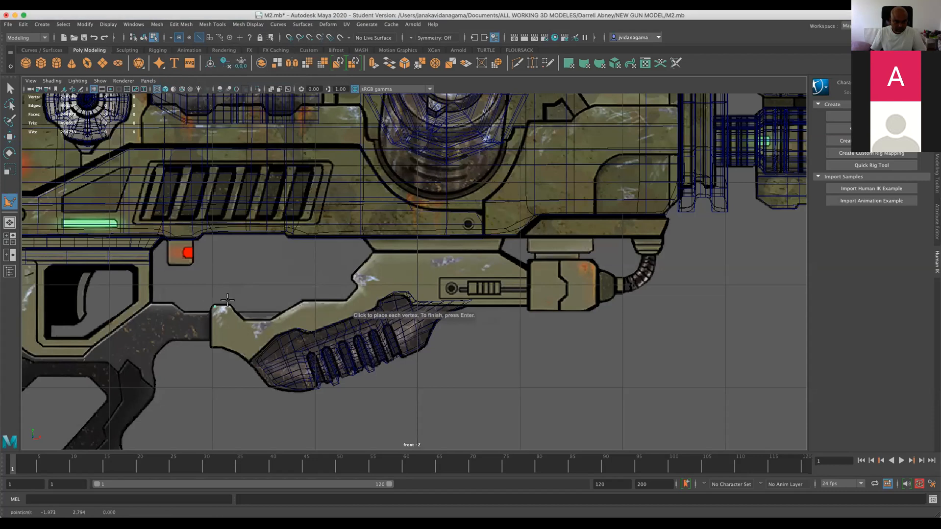
click(242, 322)
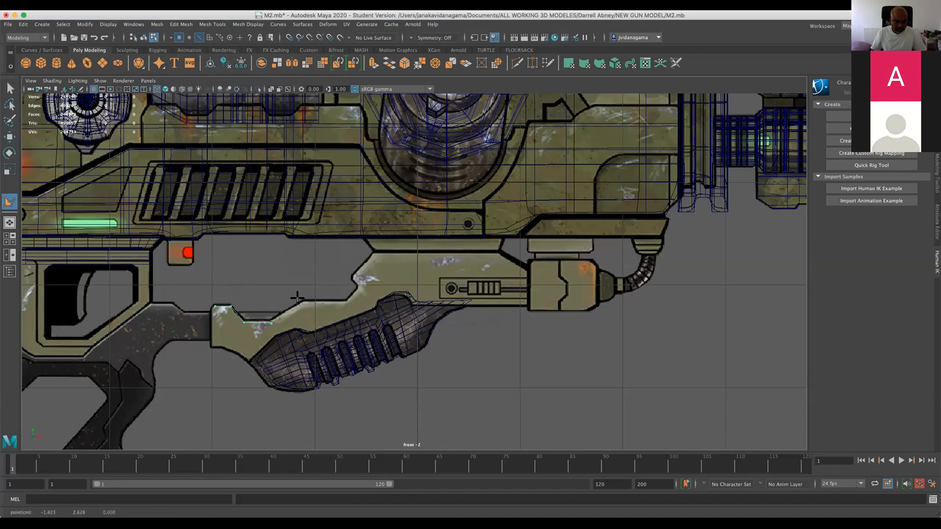
click(346, 300)
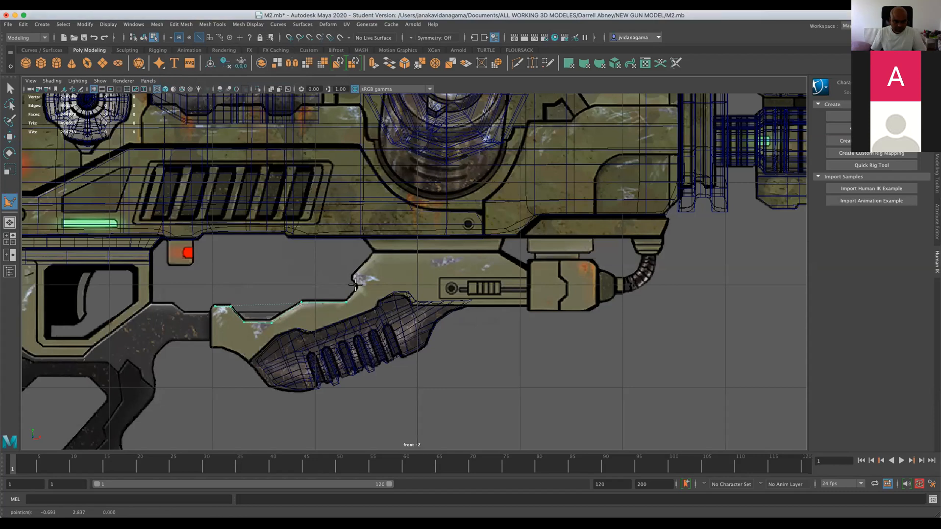
click(356, 286)
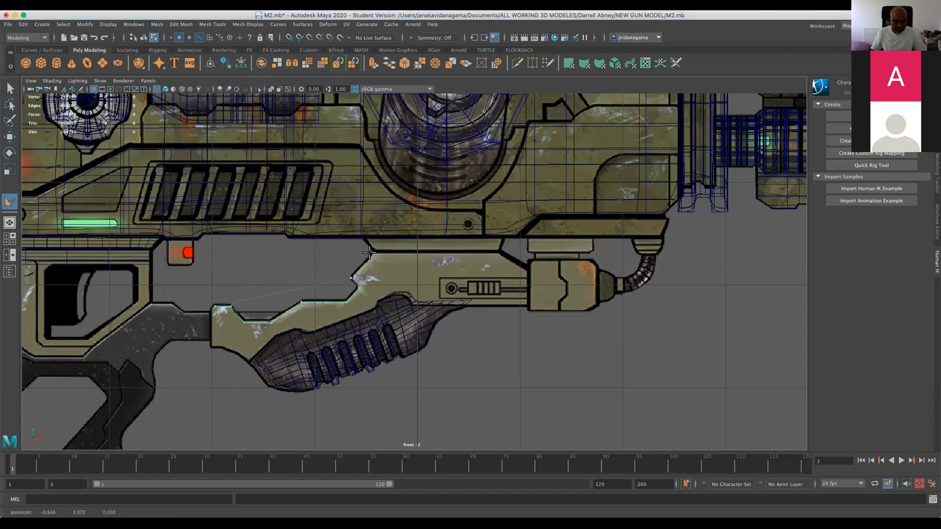
click(497, 252)
click(542, 276)
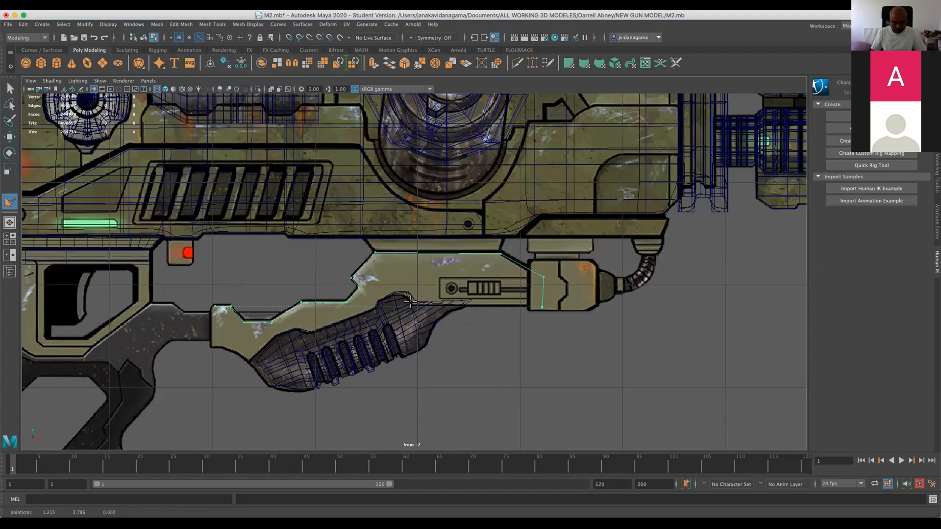
click(413, 306)
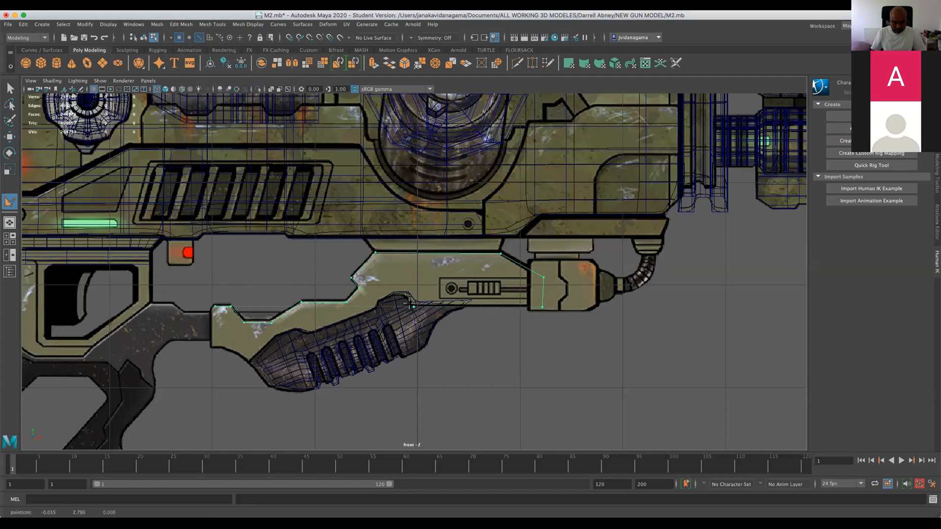
click(254, 365)
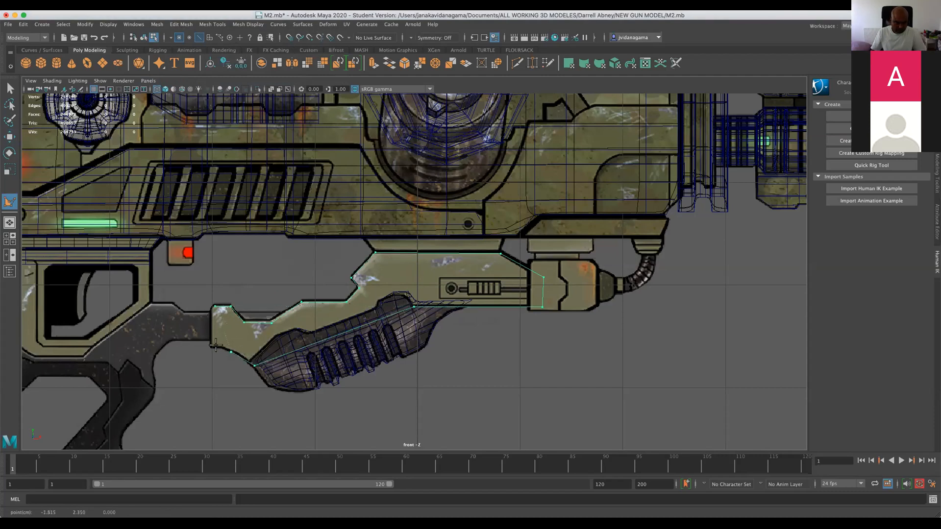
key(Return)
Select the two overlapping vertices at the upper rear corner of the bracket polygon and merge them.
key(w)
scroll(259, 331, up, 2)
scroll(160, 322, up, 1)
right_drag(162, 273, 135, 273)
drag(149, 315, 155, 321)
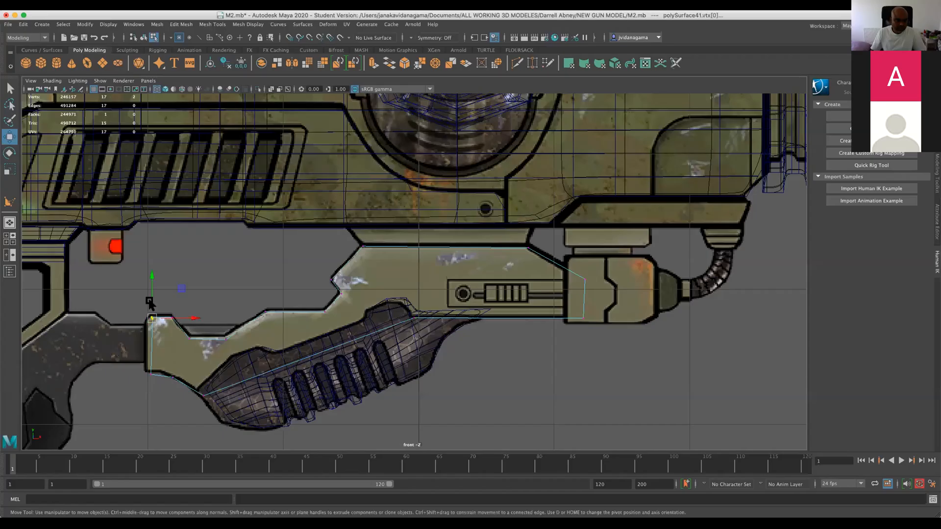
click(157, 24)
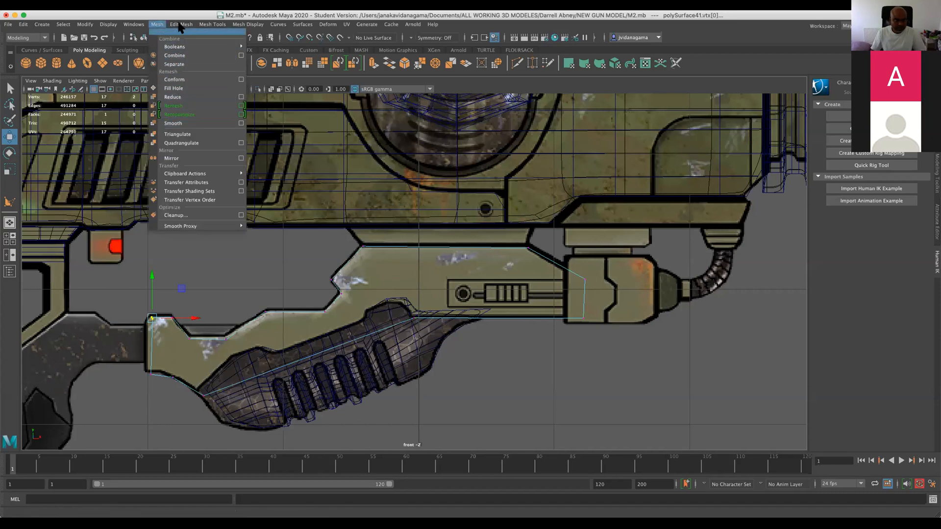
mouse_move(181, 24)
click(190, 117)
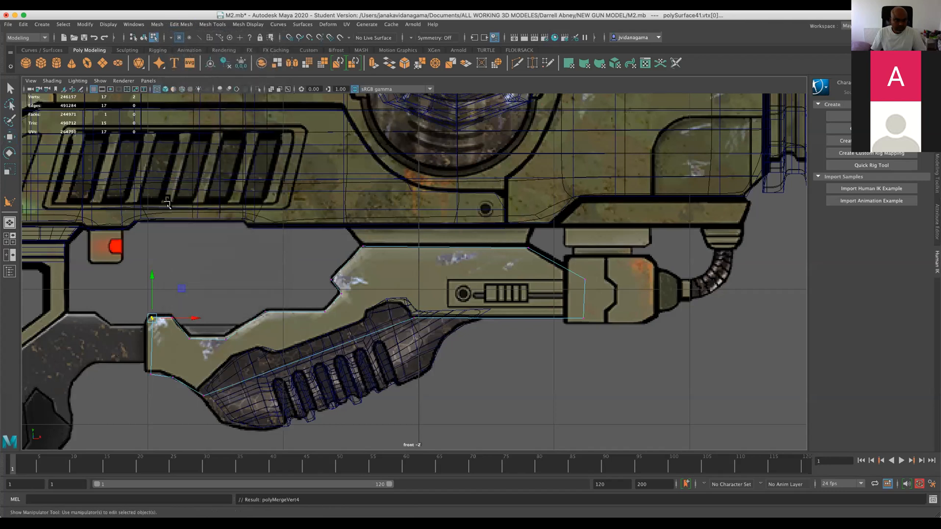
Move the bracket polygon's rear corner and lower edge vertices onto the reference outline, and save the scene.
scroll(152, 322, up, 1)
click(131, 321)
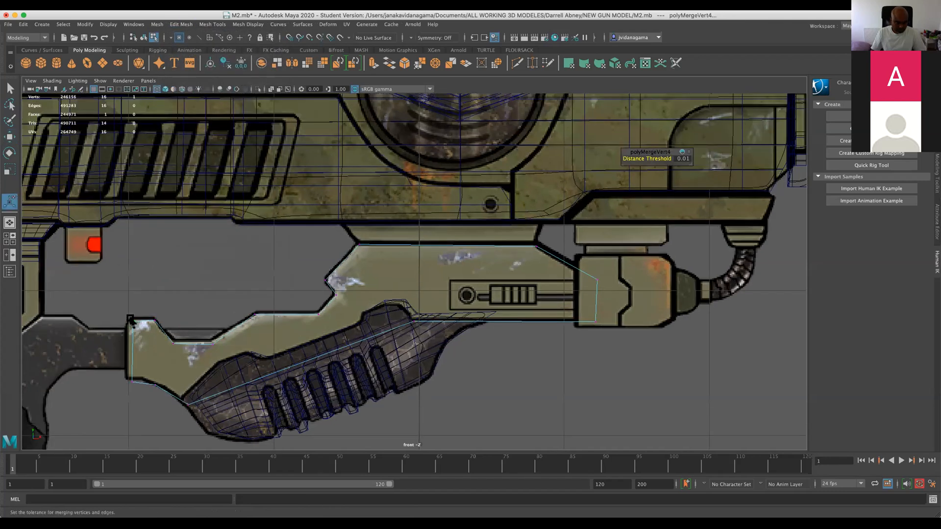
key(w)
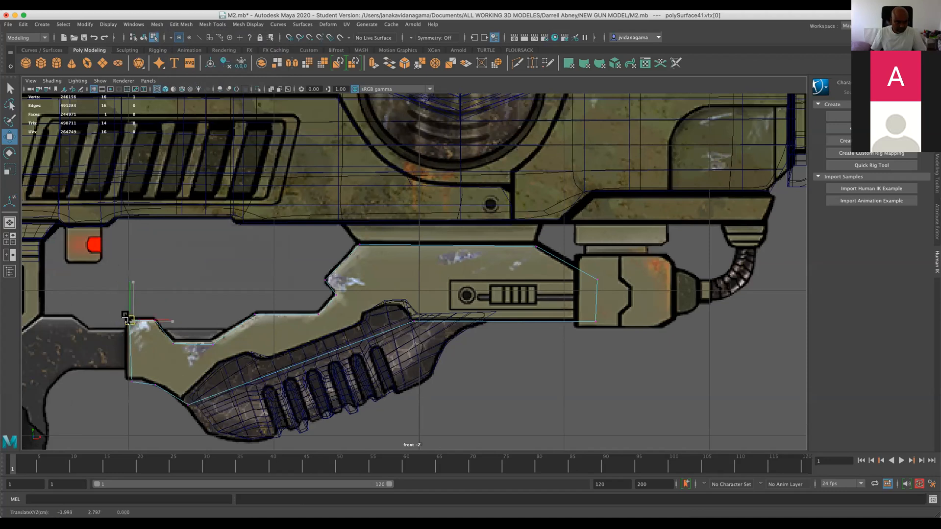
drag(130, 318, 155, 381)
click(155, 385)
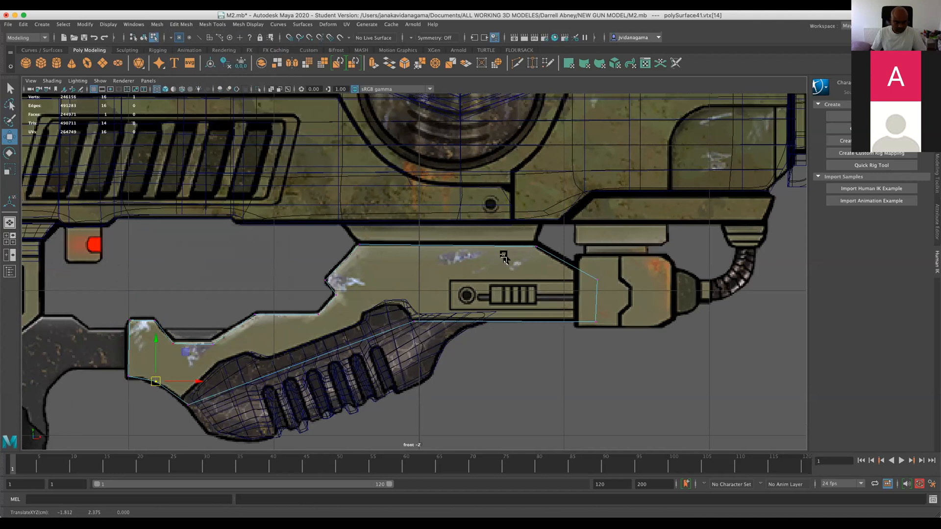
scroll(363, 289, down, 8)
scroll(362, 289, up, 1)
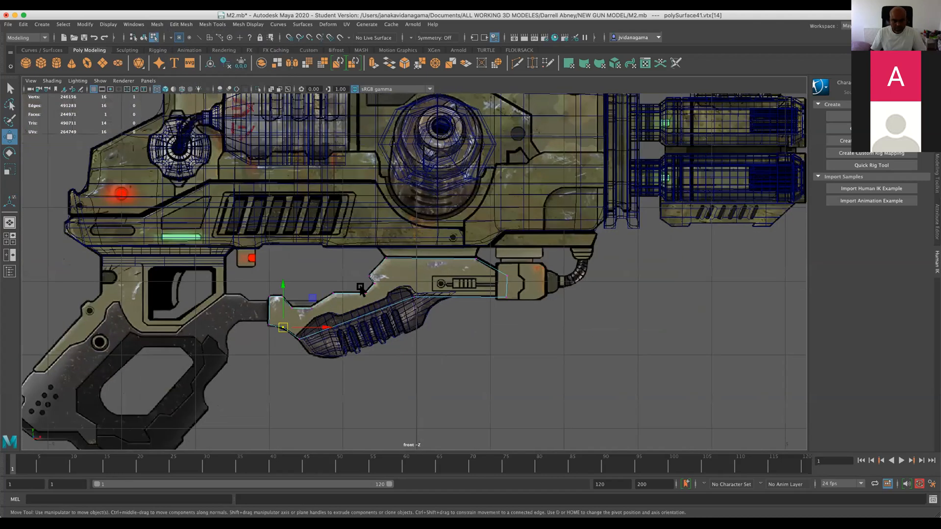
scroll(508, 267, up, 3)
alt+middle_drag(508, 267, 597, 255)
key(super+s)
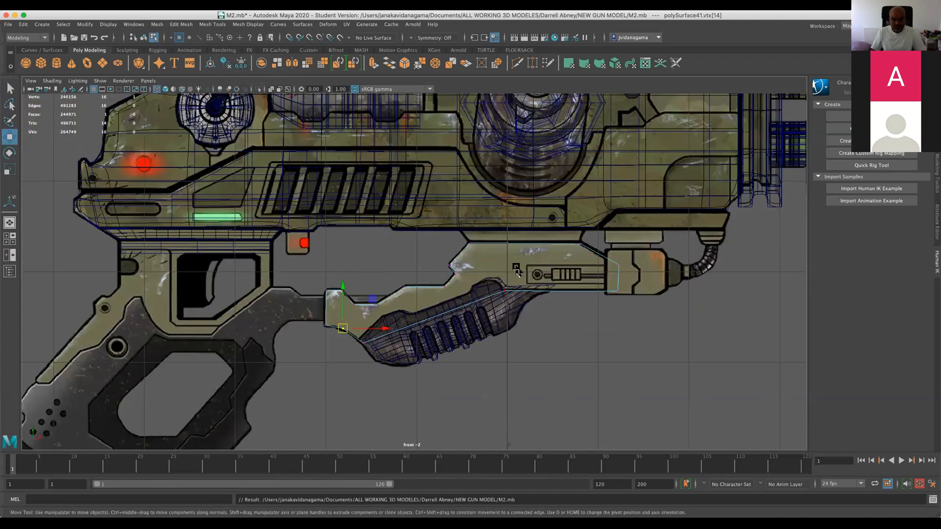
Deselect the bracket polygon's vertices and save the M2.mb scene again.
scroll(418, 356, up, 1)
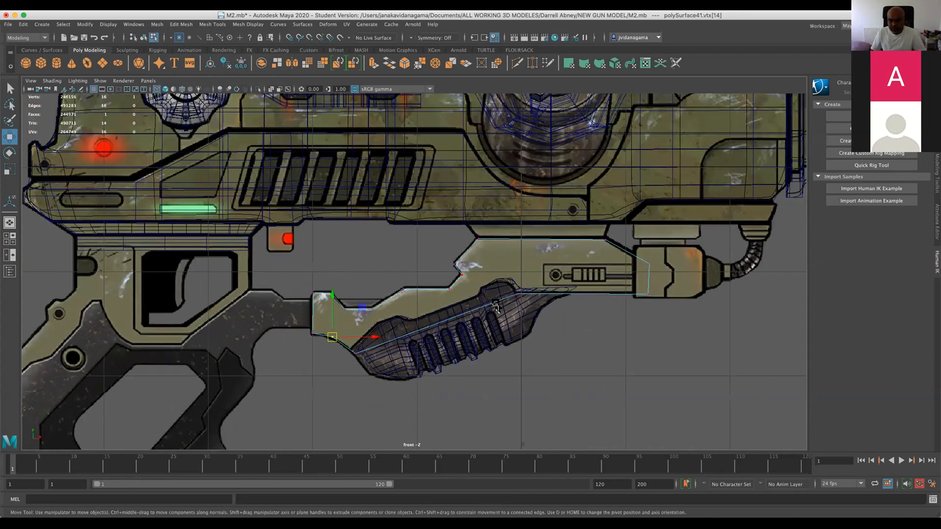
click(743, 260)
scroll(526, 286, down, 5)
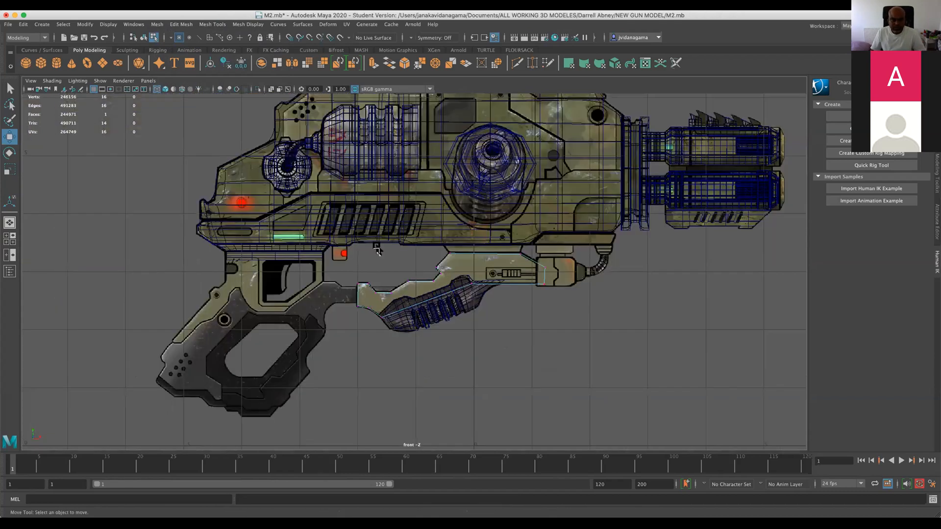
scroll(376, 250, up, 1)
scroll(380, 251, down, 4)
scroll(407, 253, up, 3)
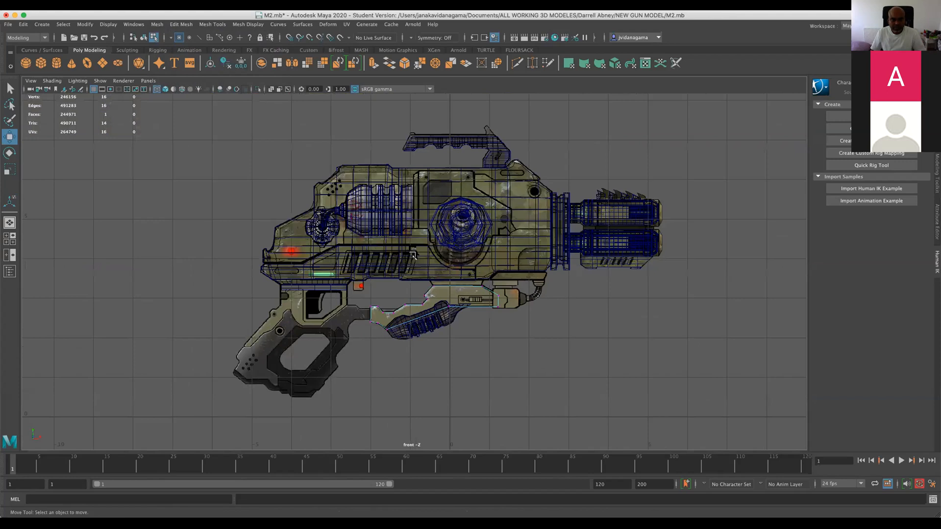
scroll(413, 254, up, 2)
click(84, 38)
key(q)
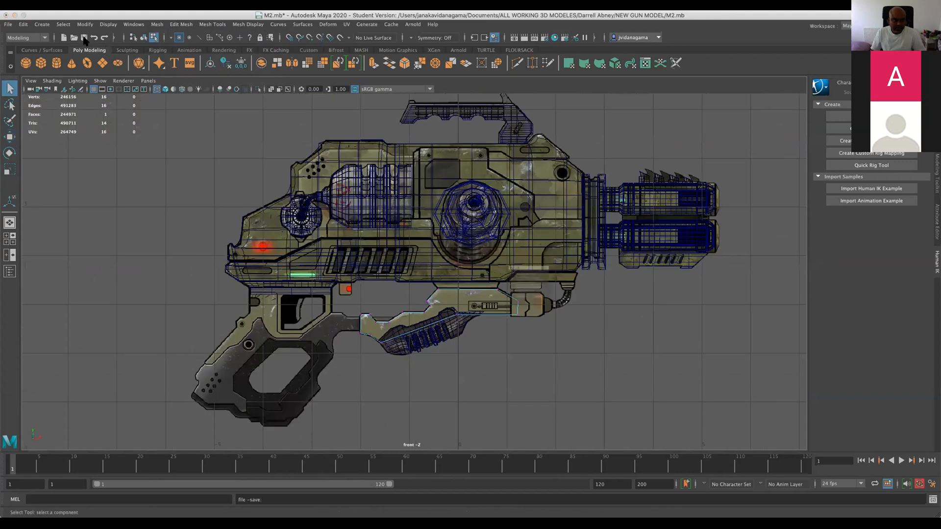
click(512, 314)
key(w)
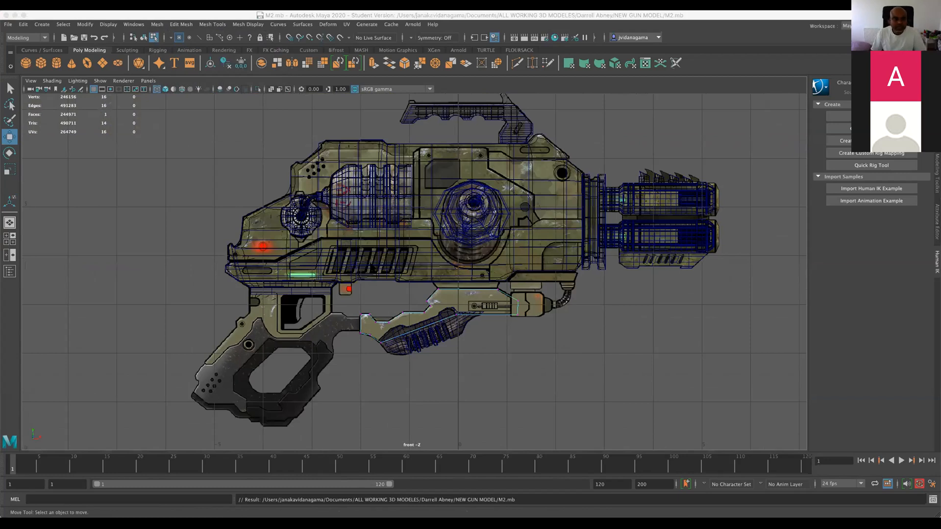
Open my gun.mb and inspect its parts and curves in the perspective view.
click(369, 268)
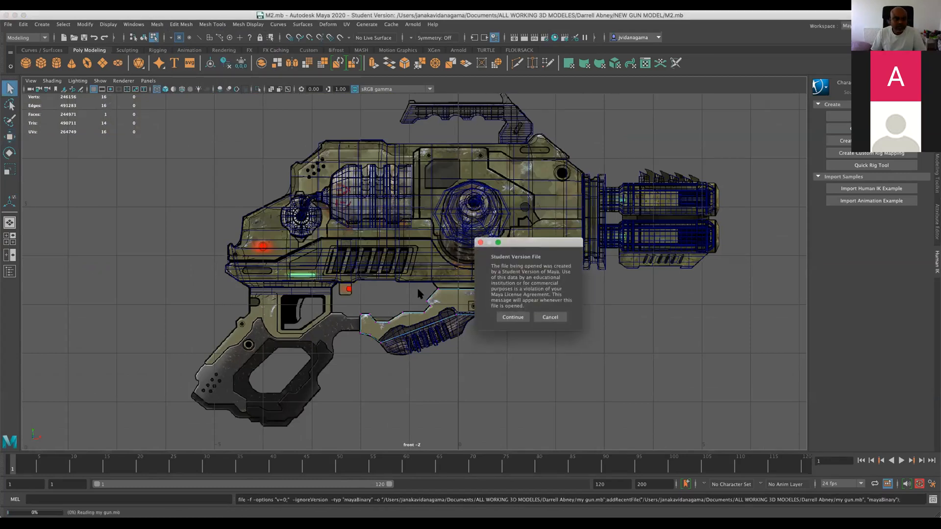
click(513, 316)
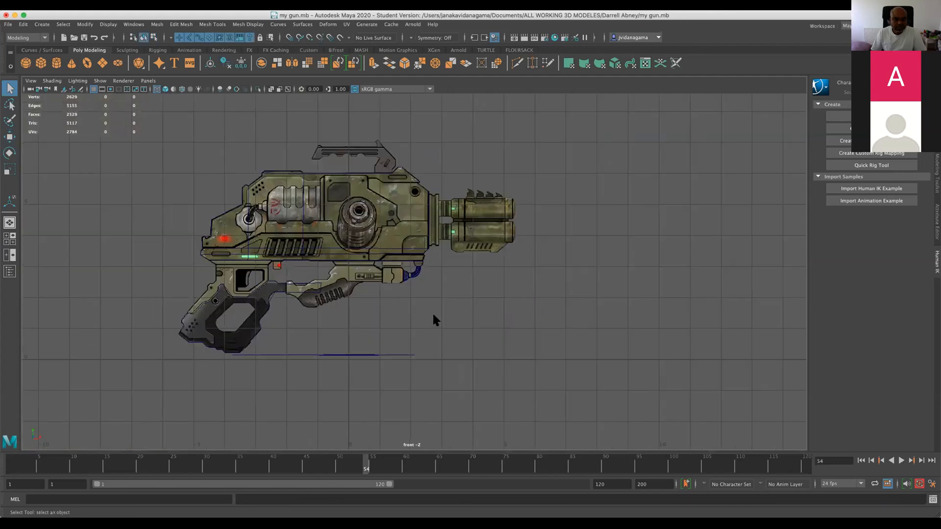
scroll(429, 310, up, 4)
key(space)
key(space)
alt+drag(514, 226, 482, 261)
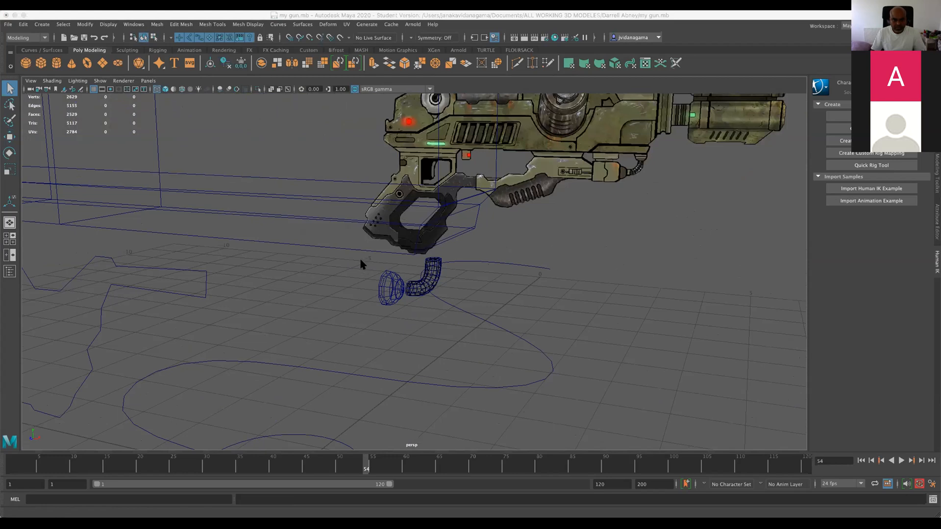
Reopen my gun.mb and look over the whole scene from farther away.
click(527, 302)
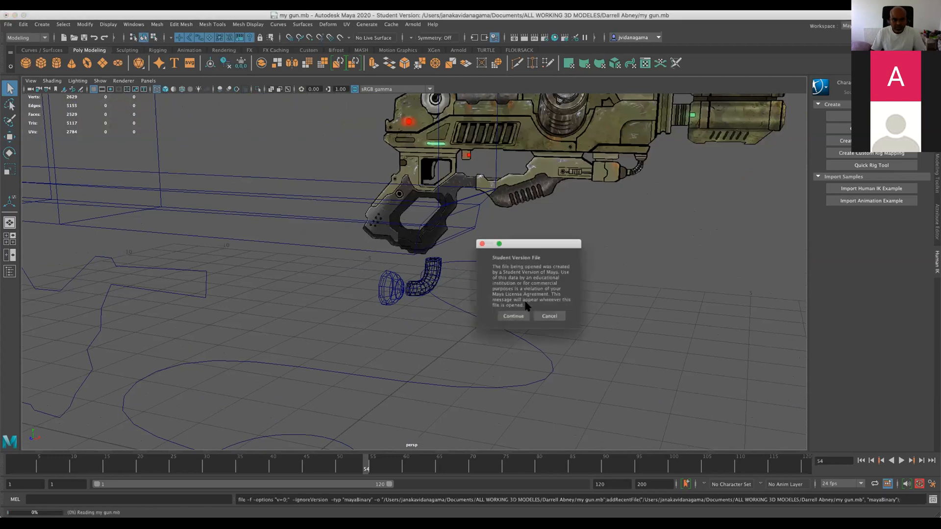
click(512, 313)
scroll(491, 336, down, 5)
scroll(490, 335, down, 10)
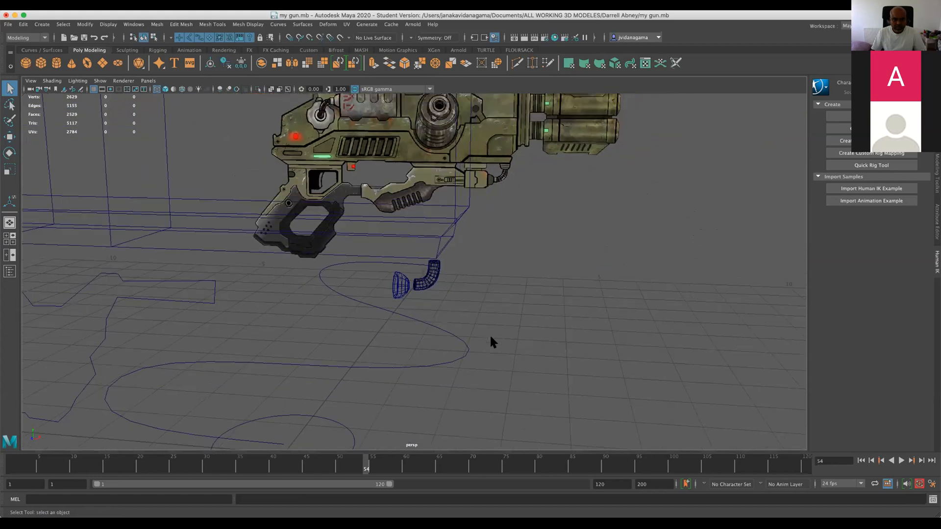
mouse_move(489, 334)
alt+mouse_down()
mouse_move(429, 321)
mouse_move(484, 334)
alt+mouse_up()
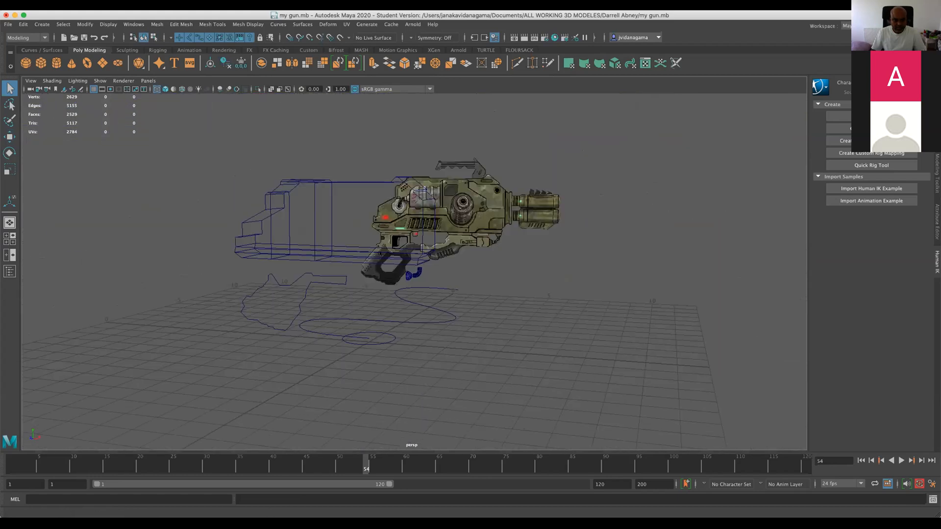
Open gun.mb and orbit around its contents in the perspective view.
click(293, 512)
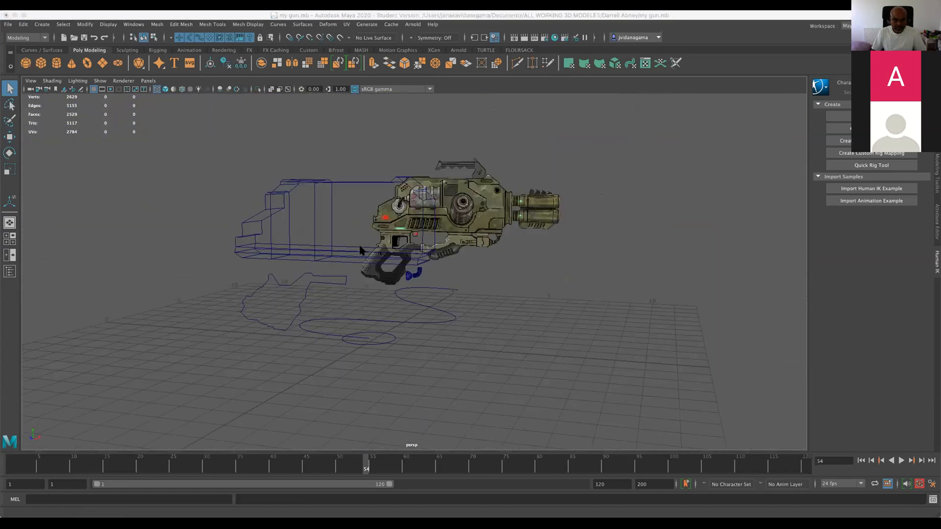
double_click(359, 237)
click(523, 299)
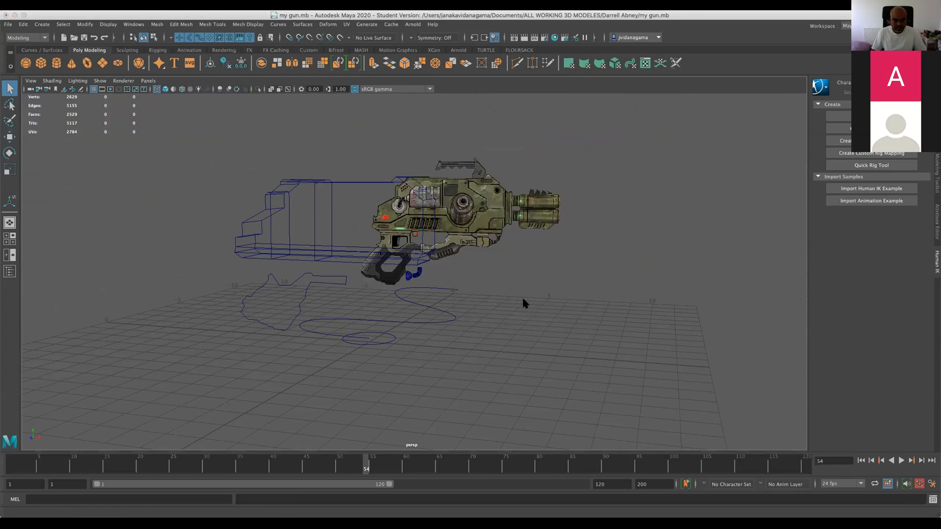
click(512, 317)
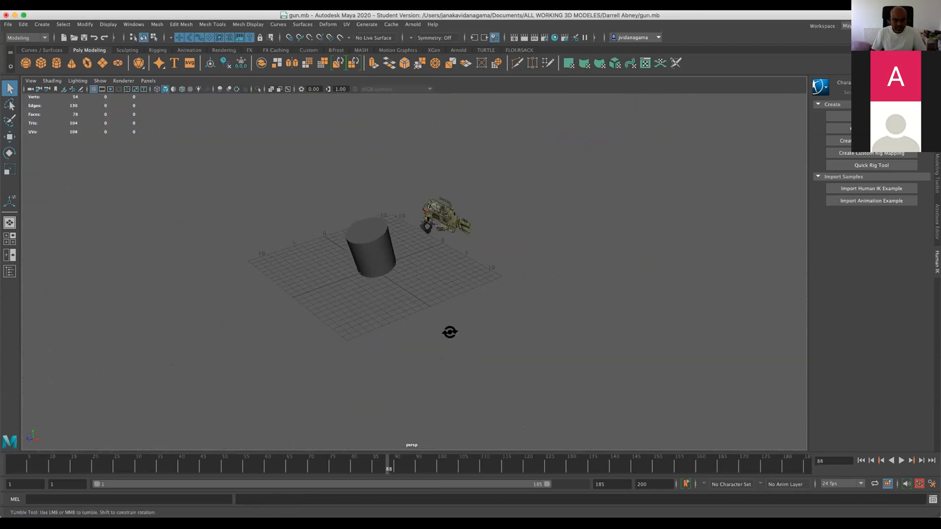
Display the channels and display layers of the gun.mb scene.
click(274, 502)
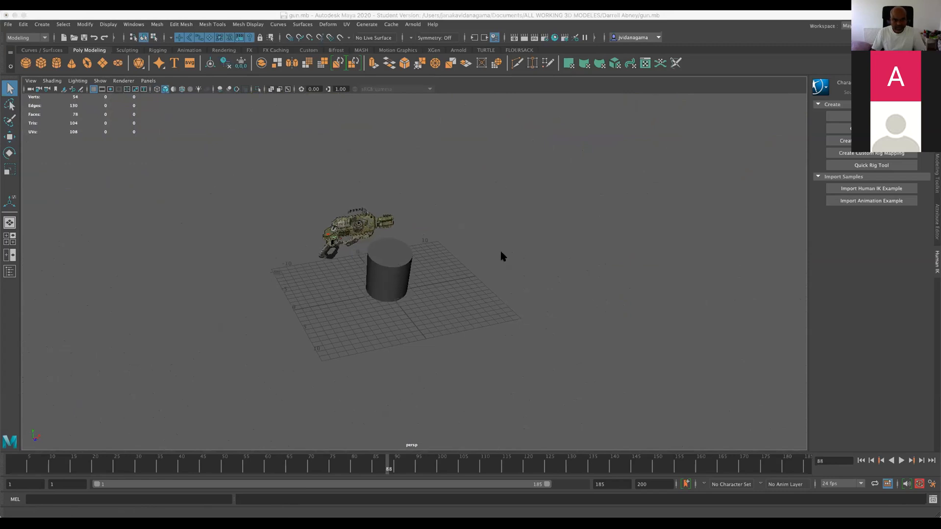
click(758, 196)
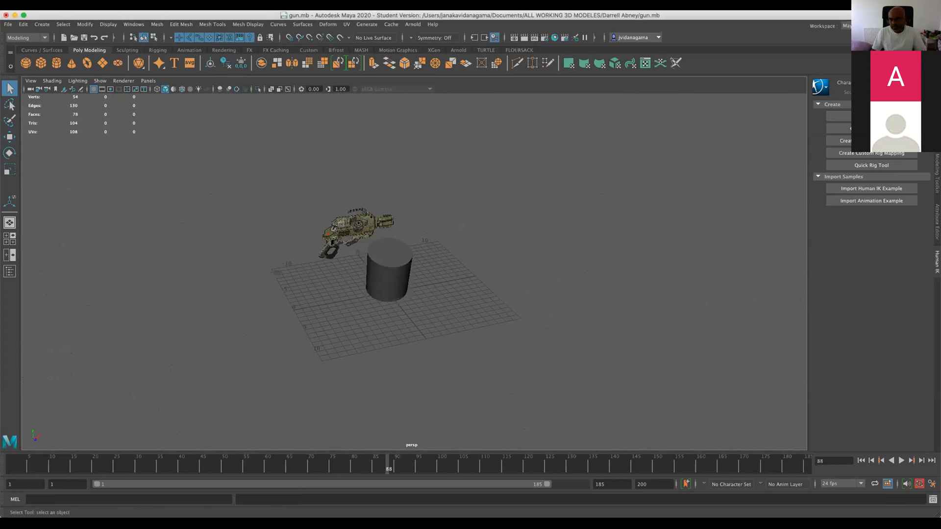
click(936, 117)
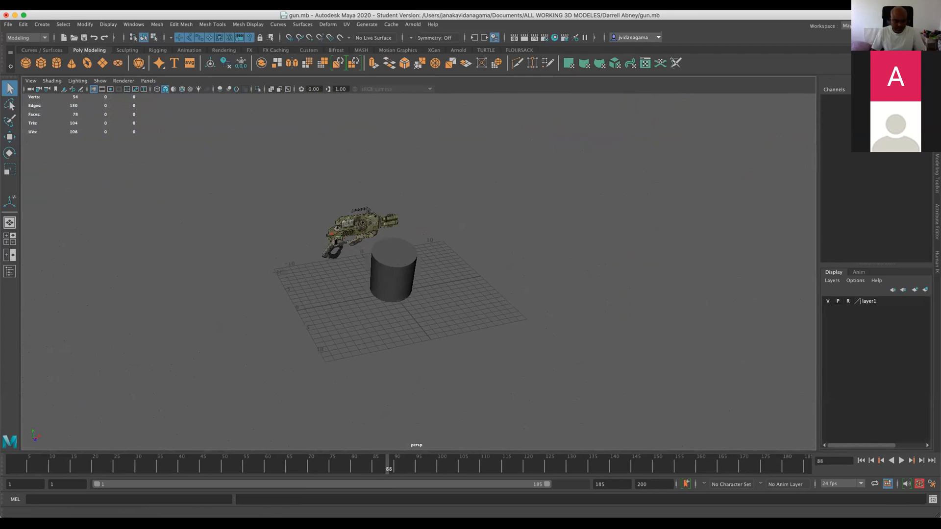
Open M1.mb from the NEW GUN MODEL folder and orbit around the gun model.
click(305, 504)
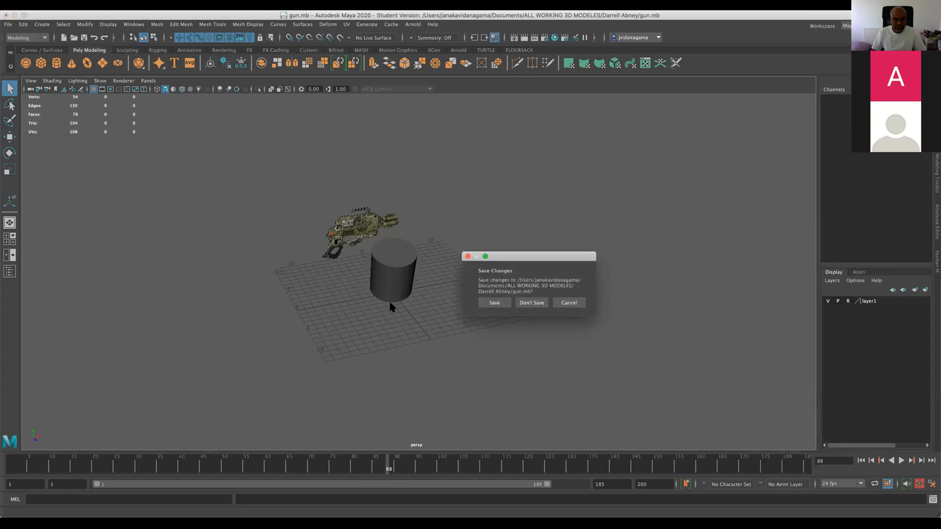
click(505, 316)
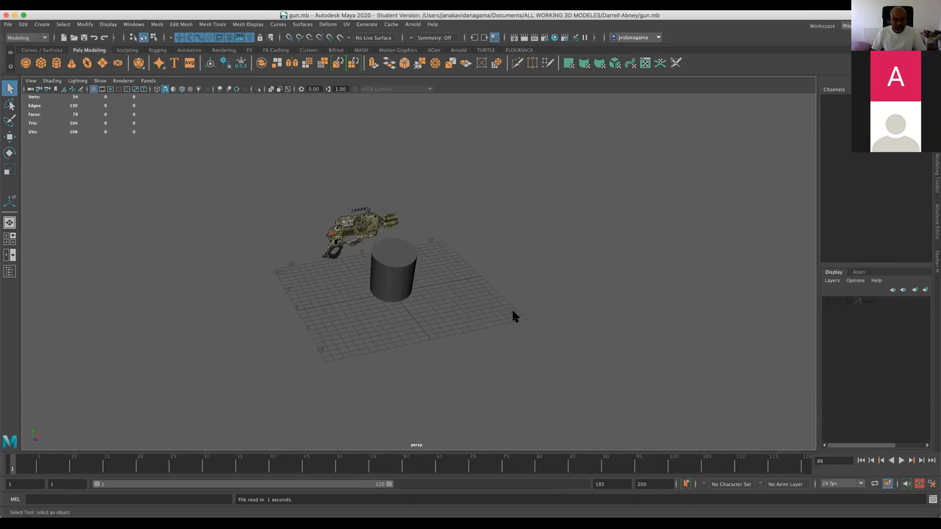
alt+drag(443, 339, 403, 328)
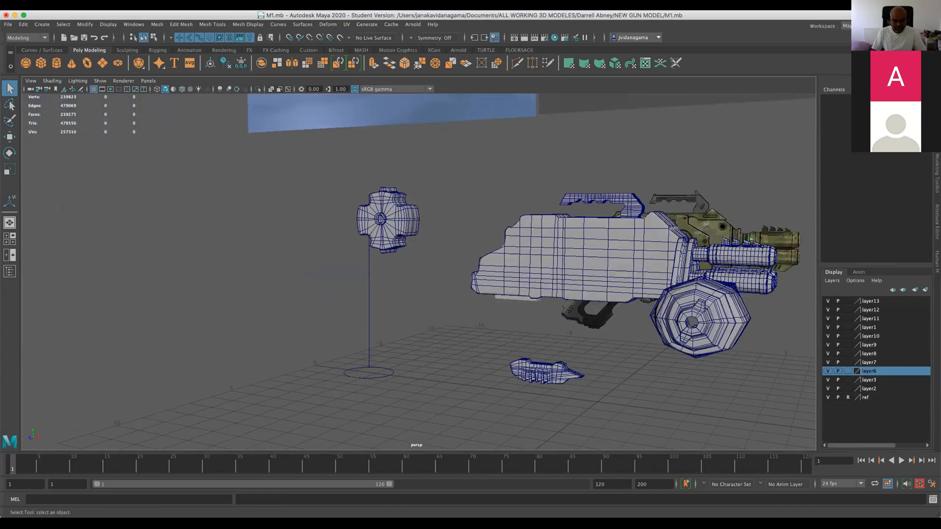
Discard the changes to M1.mb, open M2.mb and orbit around its gun model in the perspective view.
key(super+Tab)
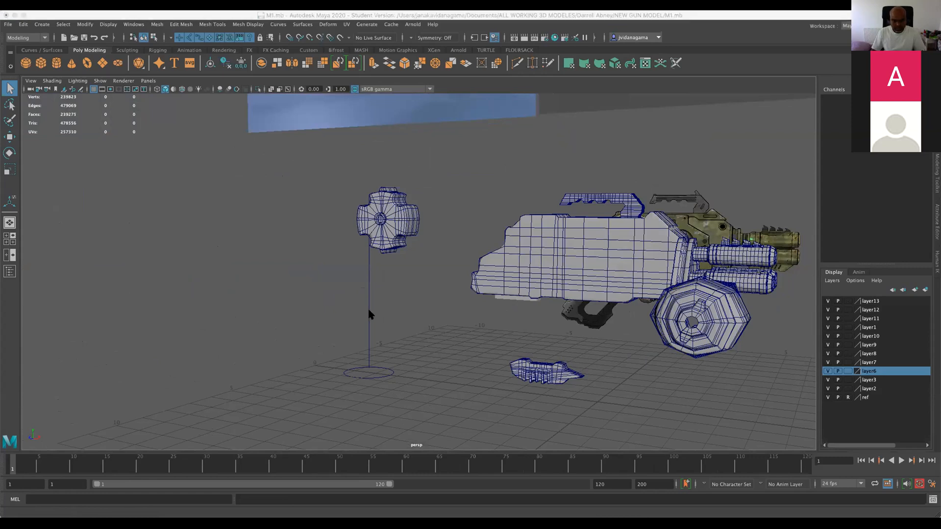
key(super+q)
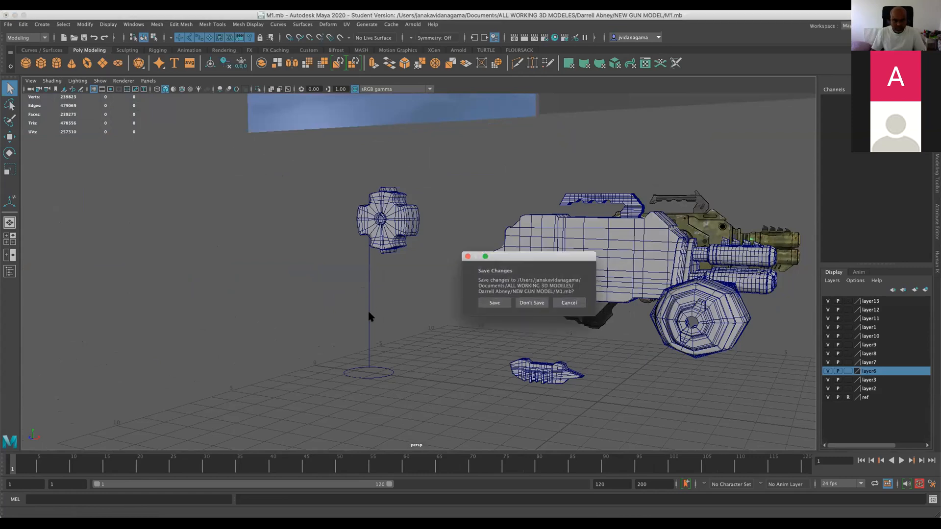
click(528, 302)
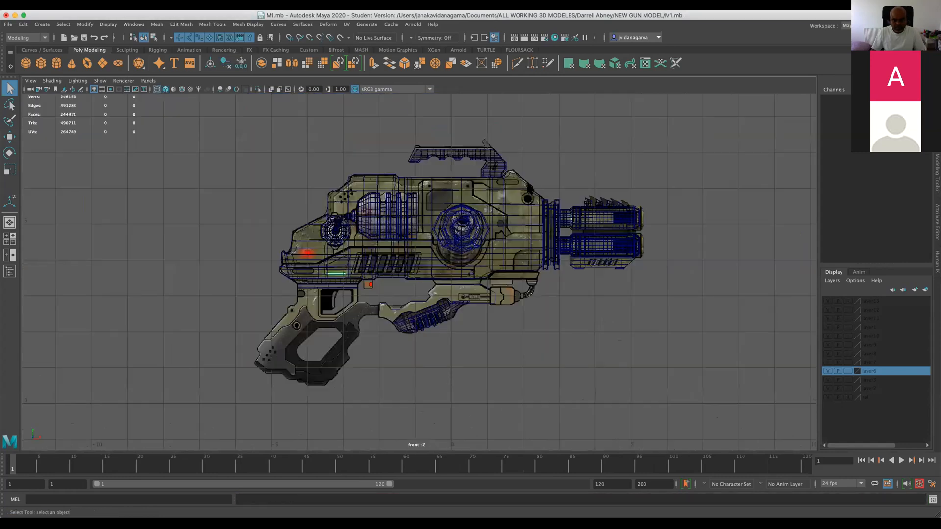
key(space)
key(space)
alt+drag(650, 210, 579, 264)
key(super+s)
alt+right_drag(579, 265, 501, 237)
alt+drag(502, 236, 352, 192)
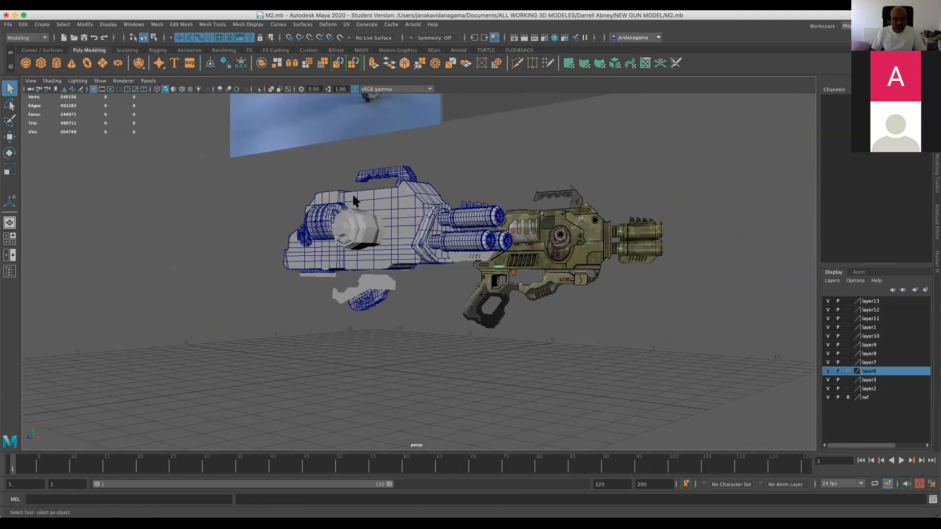
Import M1.mb from the NEW GUN MODEL folder into the M2.mb scene.
click(8, 24)
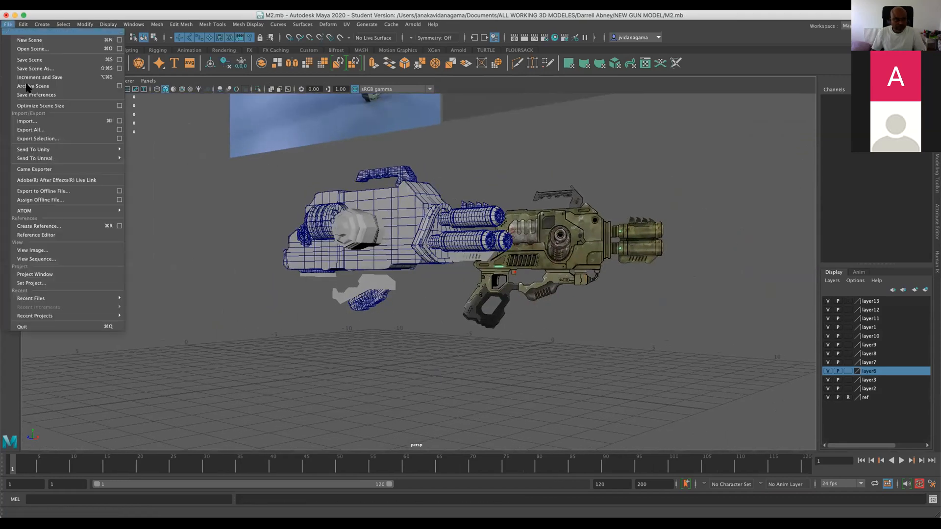
click(25, 121)
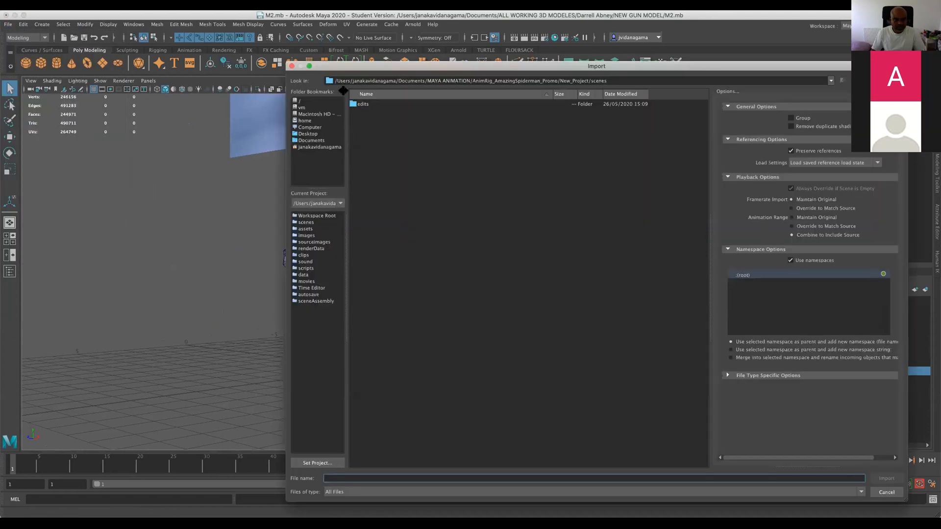
click(317, 140)
double_click(388, 128)
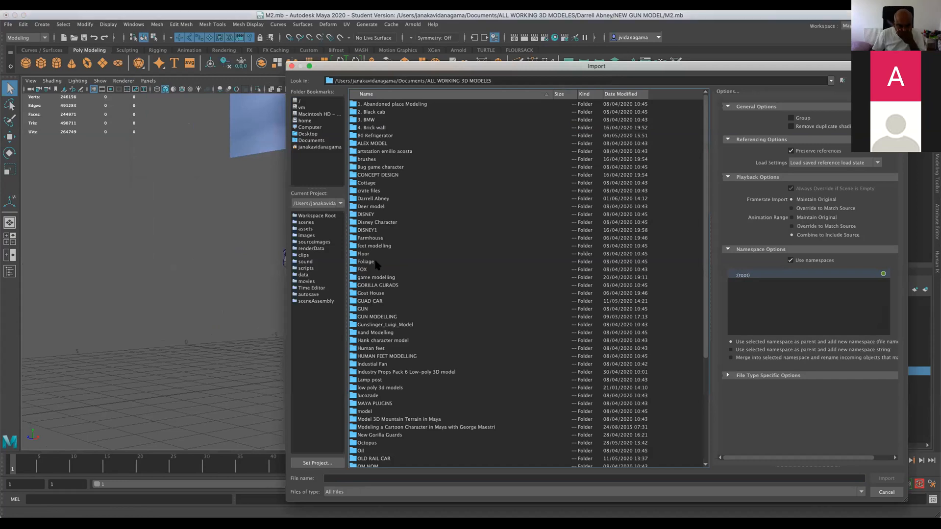
double_click(371, 199)
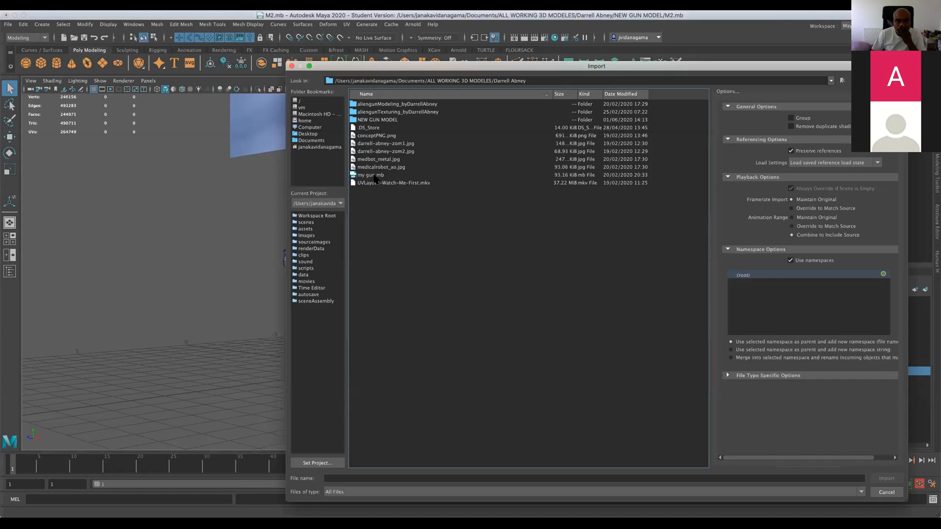
double_click(371, 120)
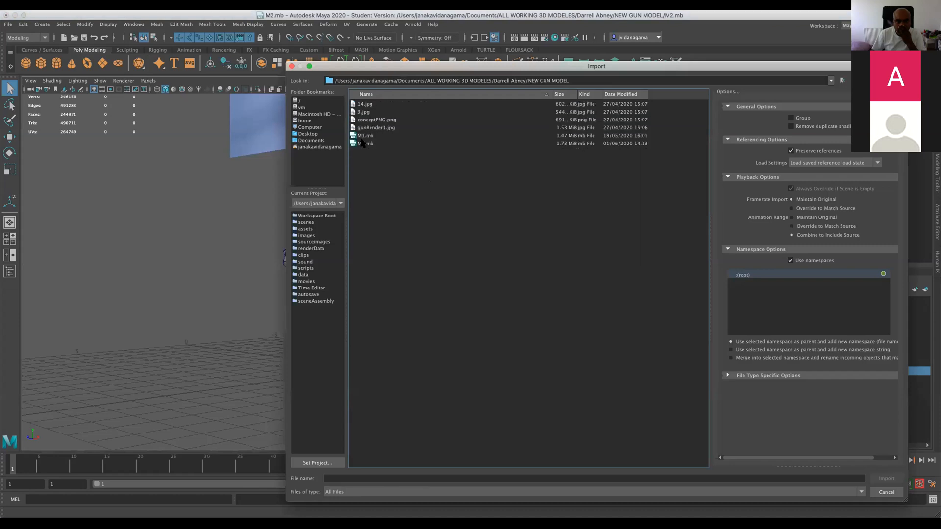
click(365, 136)
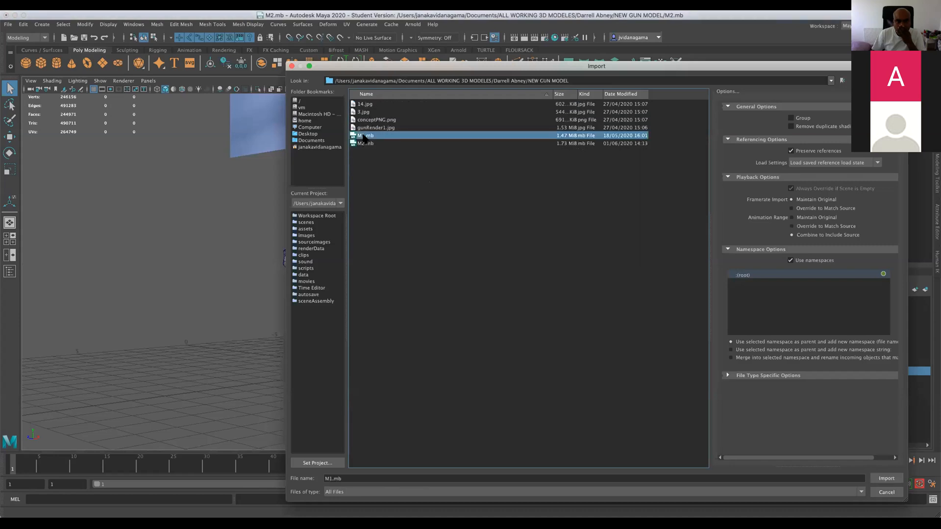
click(886, 478)
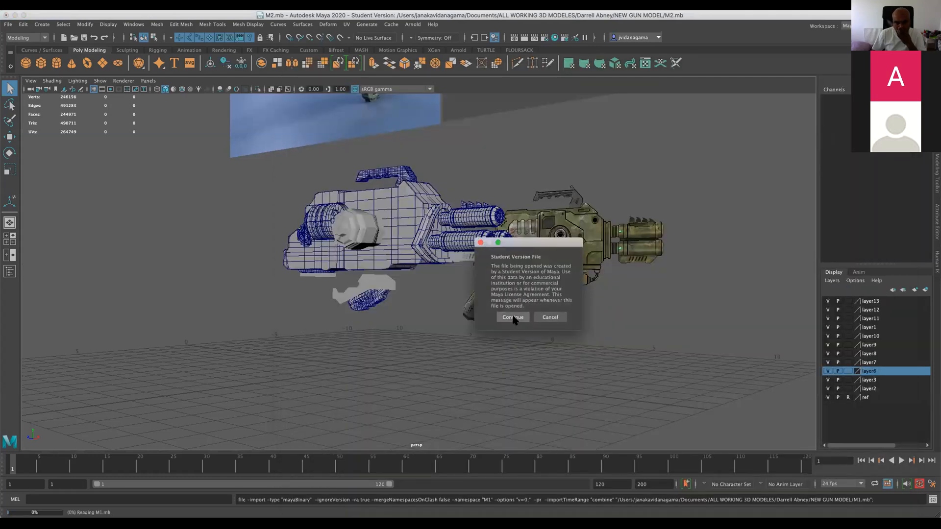
click(512, 317)
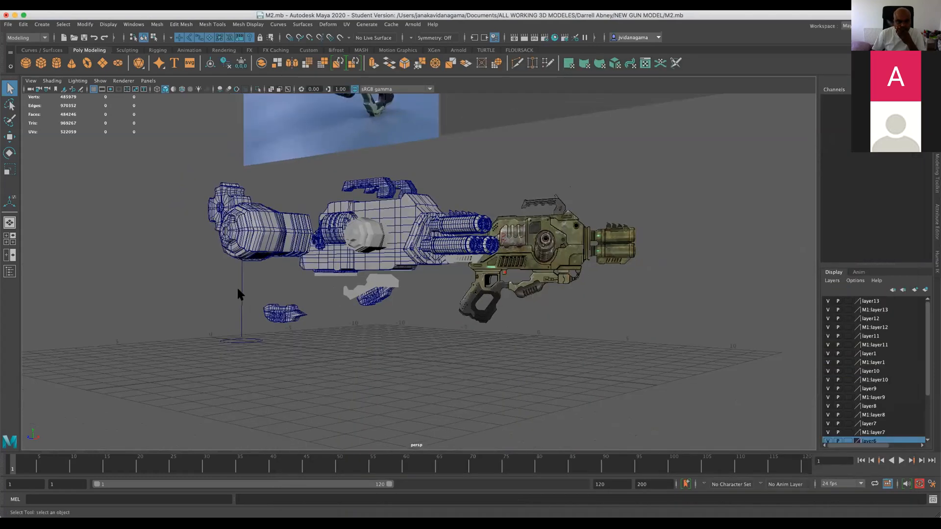
Orbit around the combined scene to examine how the imported M1 parts sit relative to the gun.
alt+drag(240, 292, 357, 293)
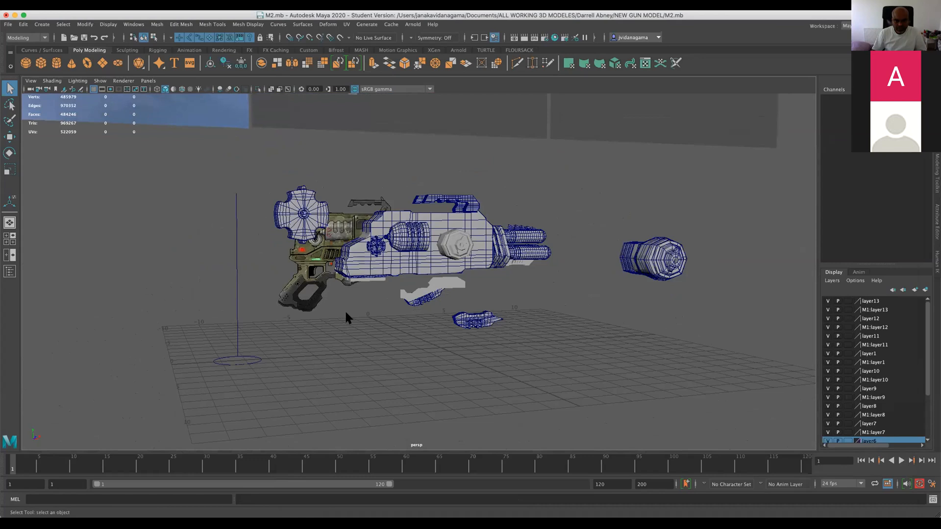
alt+drag(357, 318, 300, 321)
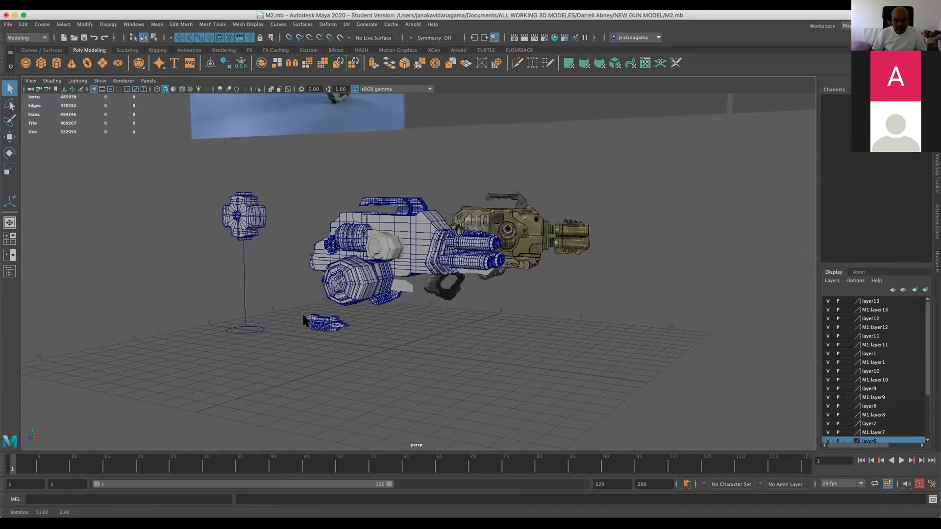
scroll(214, 150, up, 5)
alt+drag(214, 150, 216, 194)
scroll(244, 294, down, 5)
alt+drag(243, 298, 294, 296)
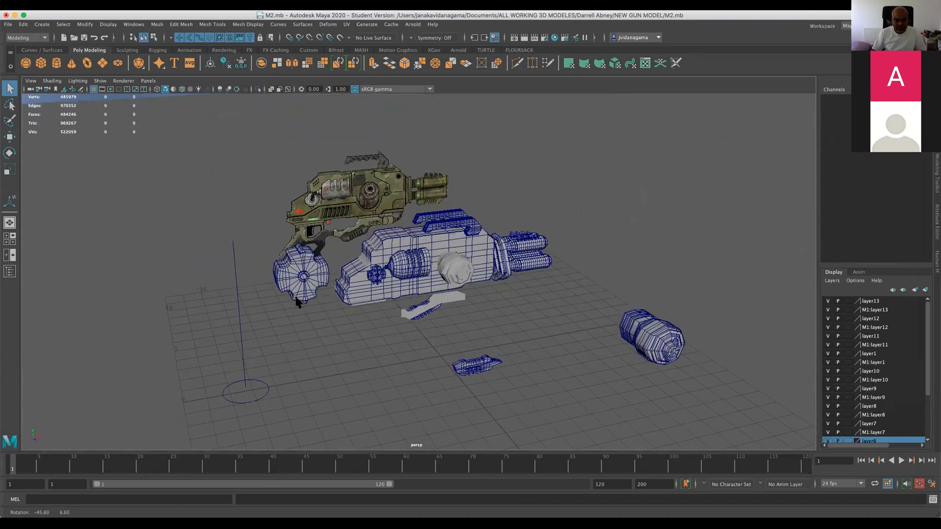
Import my gun.mb from the parent folder of NEW GUN MODEL into the scene.
click(8, 24)
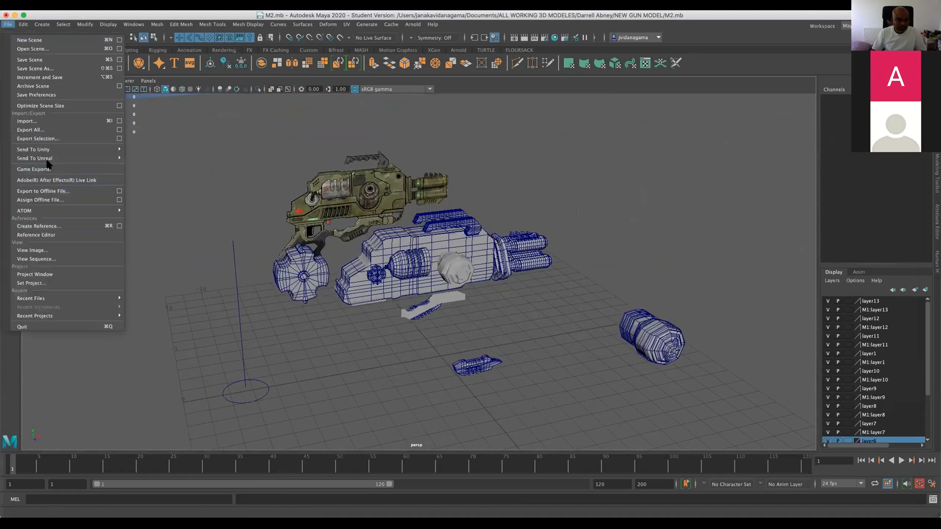
click(30, 121)
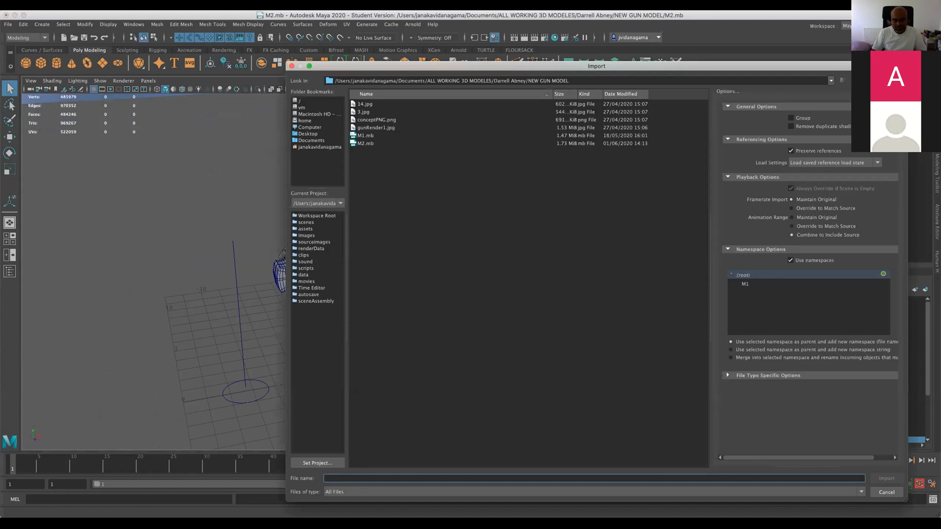
click(864, 80)
click(376, 176)
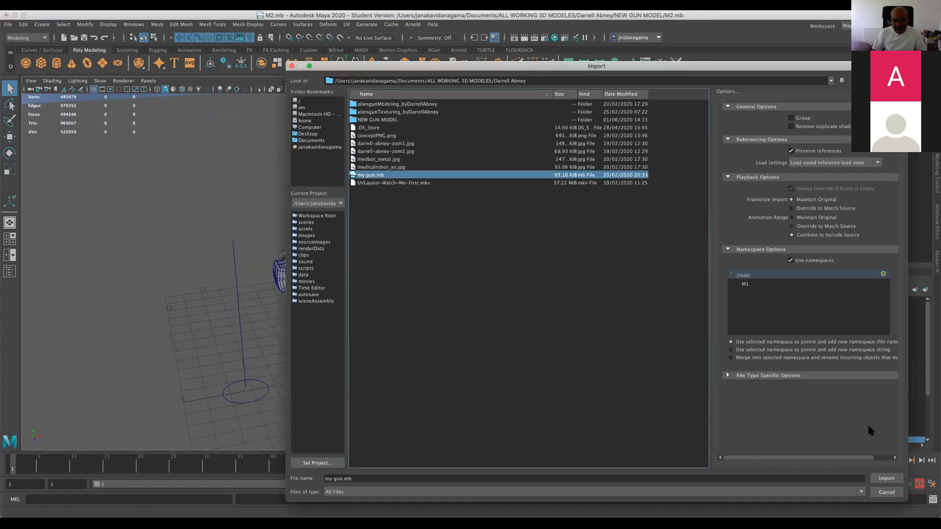
click(883, 480)
click(510, 321)
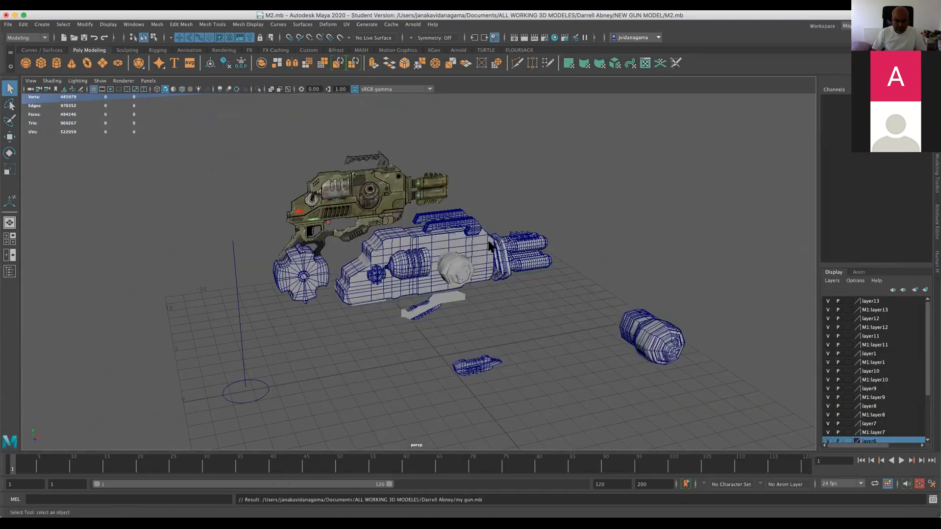
Move the plain my_gun base body along X, well clear of the front of the detailed gun.
alt+drag(484, 294, 440, 286)
scroll(441, 289, up, 3)
click(429, 292)
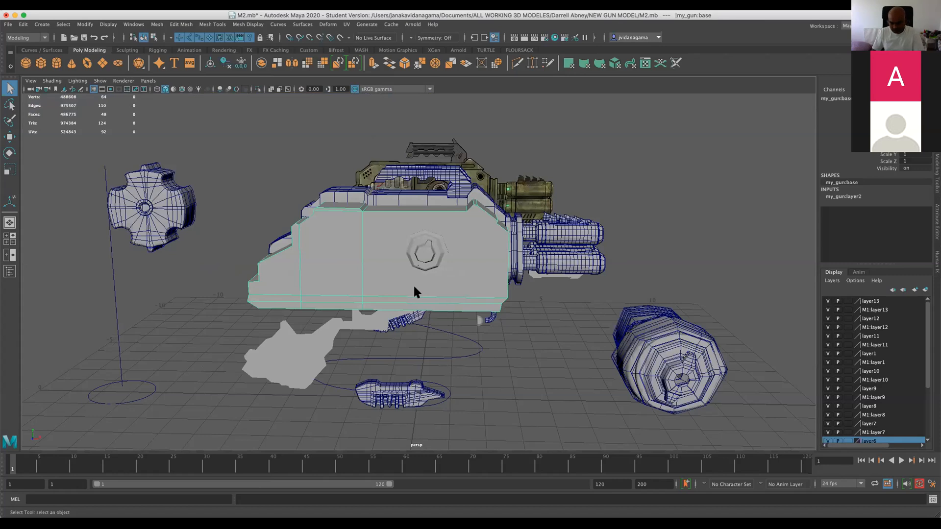
scroll(414, 282, up, 3)
key(w)
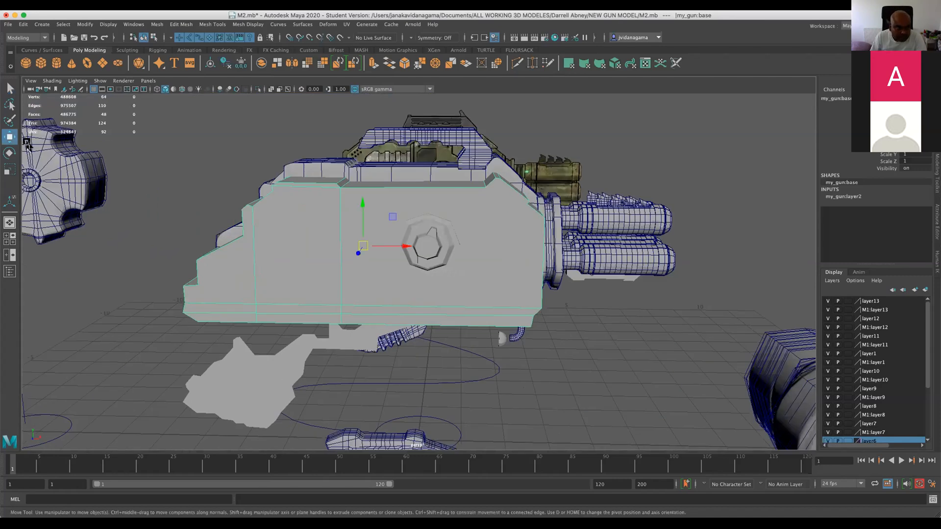
drag(404, 245, 749, 273)
scroll(678, 273, down, 5)
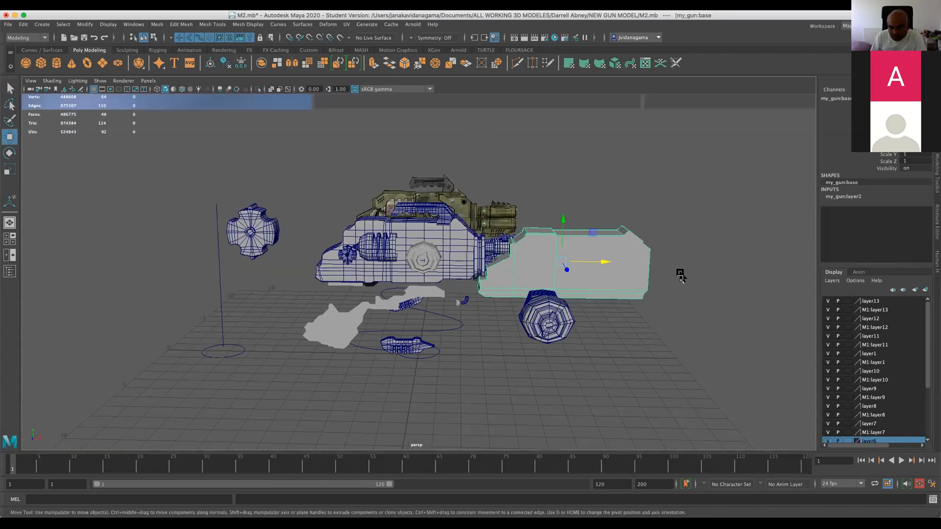
drag(598, 261, 739, 262)
scroll(577, 311, up, 2)
scroll(336, 353, up, 2)
Check the flat grip shape and the M1 circle by selecting them, and save the M2.mb scene.
click(321, 344)
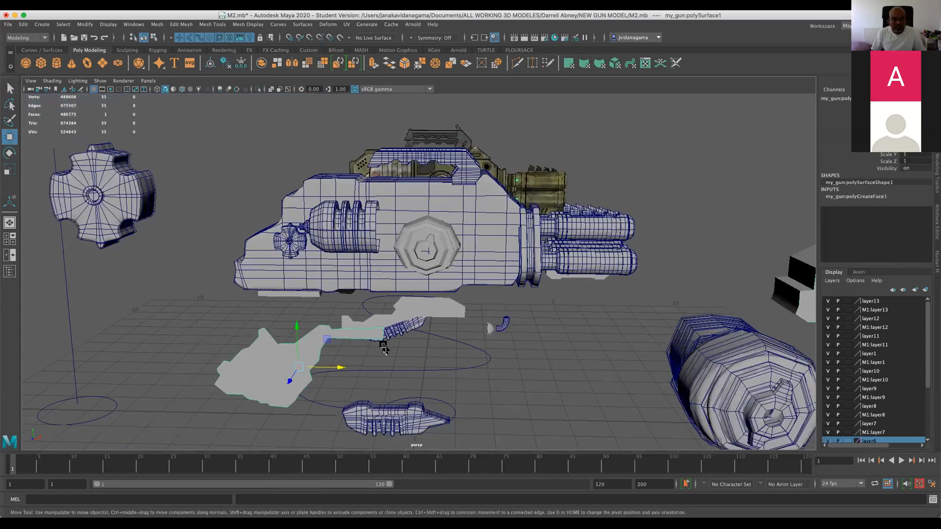
alt+drag(227, 352, 205, 344)
click(100, 421)
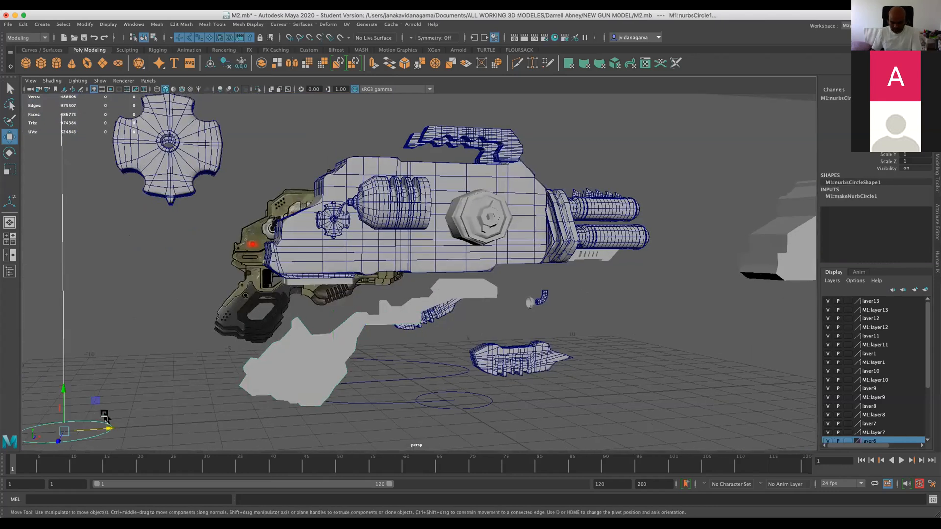
click(83, 37)
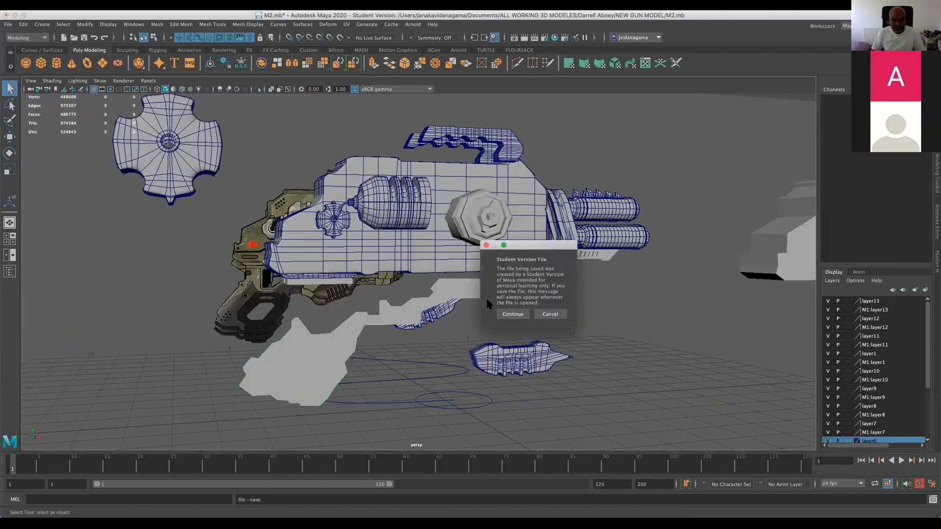
click(512, 314)
Save a copy of the scene as M3.ma in the NEW GUN MODEL folder.
click(8, 24)
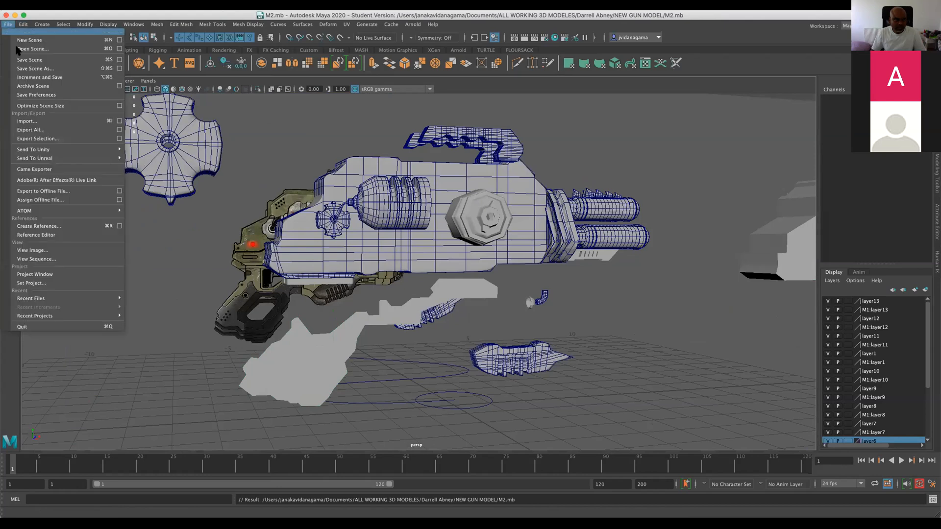
click(40, 68)
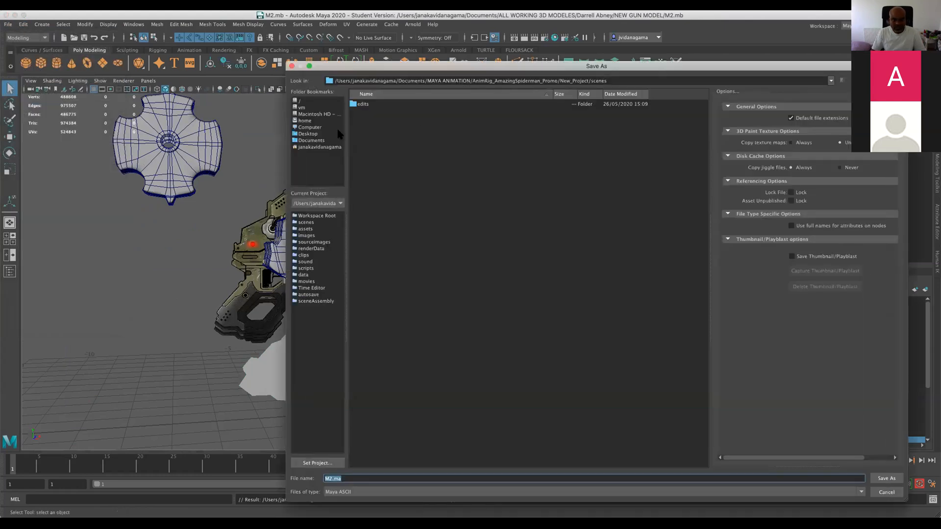
click(321, 140)
double_click(392, 128)
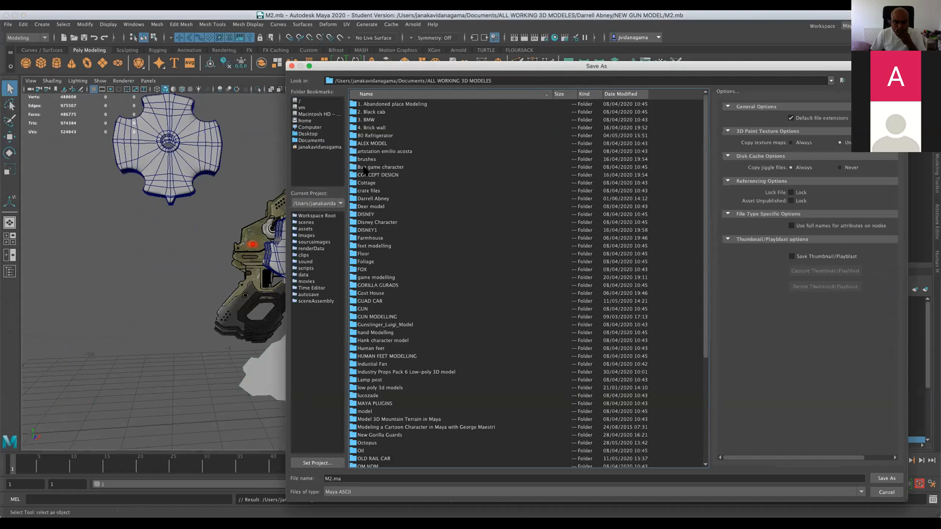
double_click(365, 143)
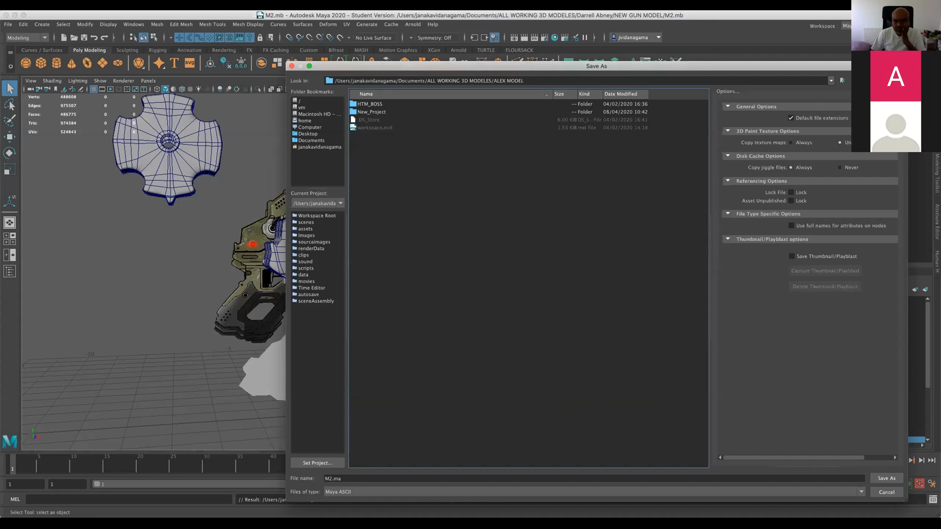
key(BackSpace)
double_click(378, 199)
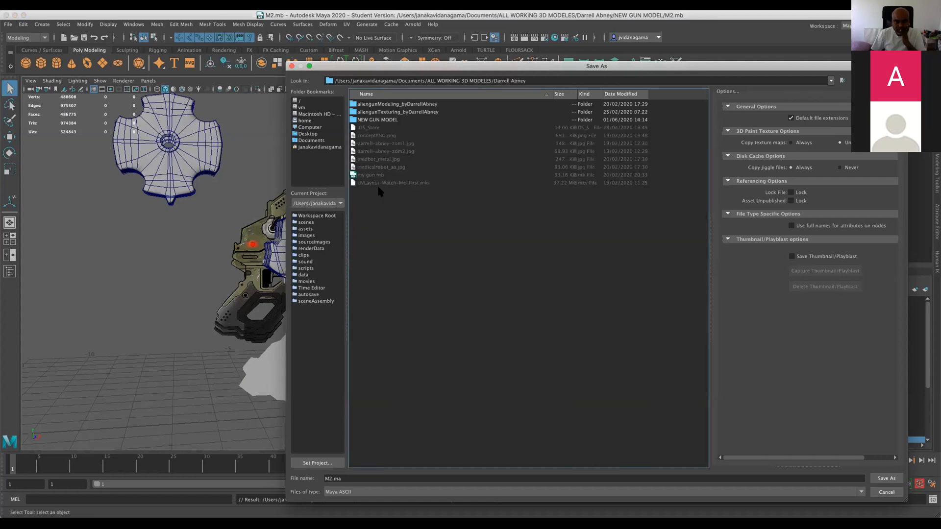
double_click(365, 120)
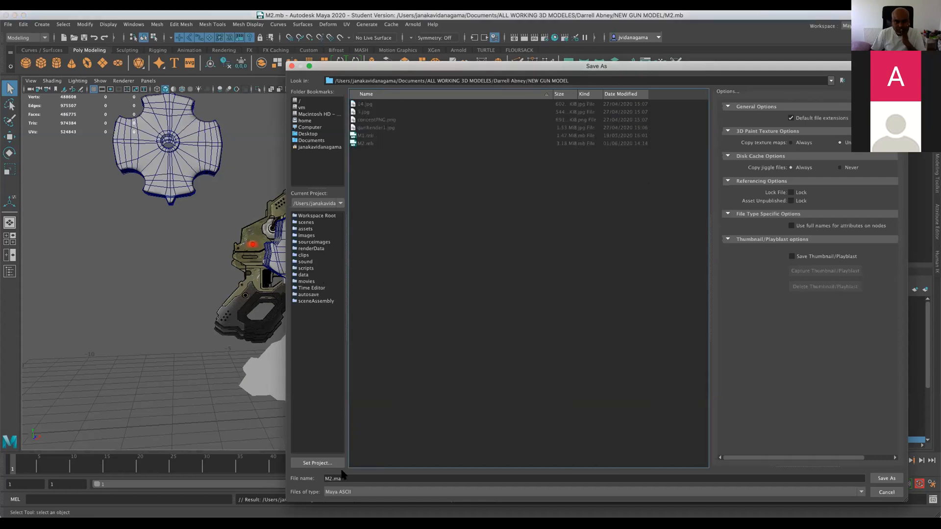
click(332, 478)
key(BackSpace)
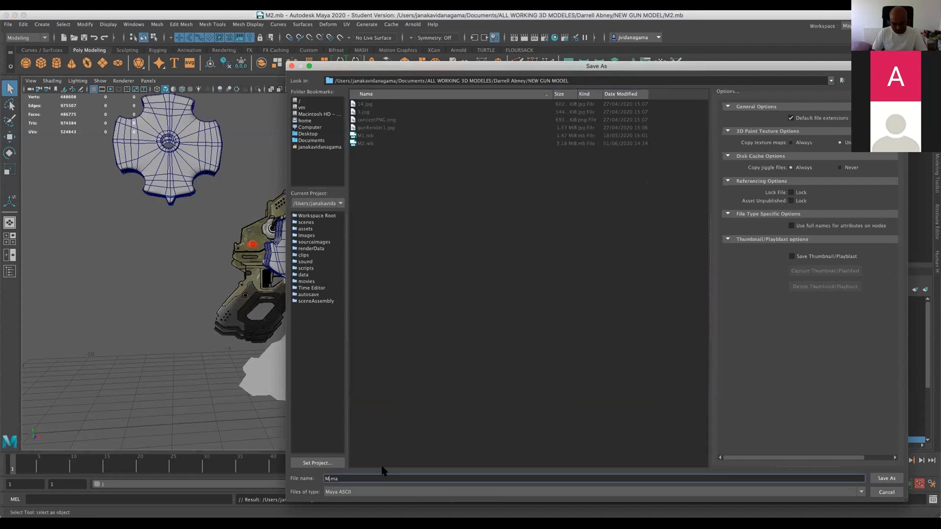
text(3)
key(Return)
click(511, 316)
Move the loose cross-shaped cylinder part farther away from the rear of the gun.
alt+drag(418, 295, 112, 223)
click(173, 219)
scroll(193, 253, down, 4)
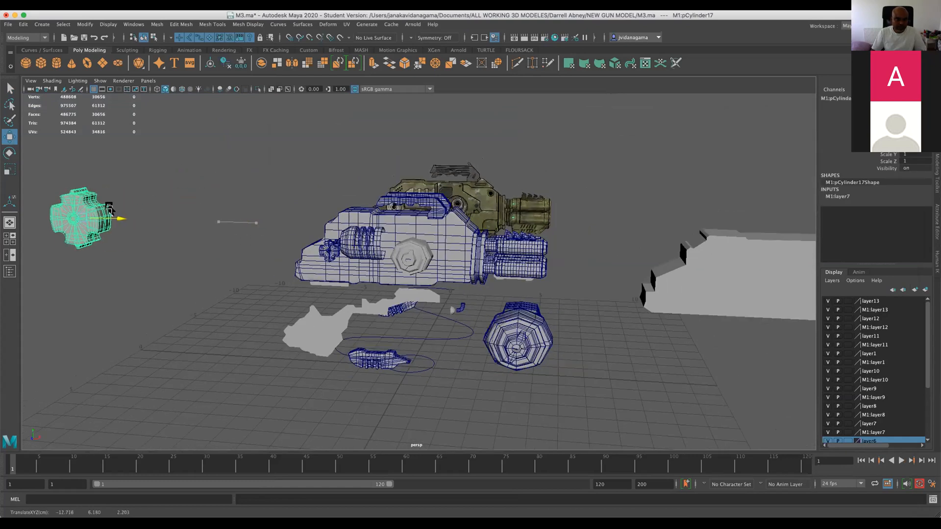
Delete the loose my_gun curve and the other stray leftover objects around the gun.
click(342, 336)
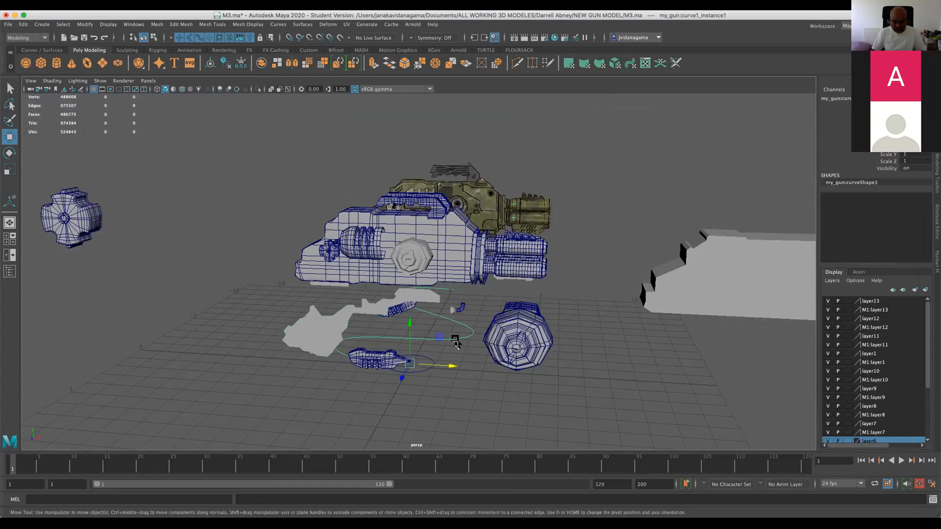
key(Delete)
scroll(420, 358, up, 5)
alt+drag(386, 416, 114, 353)
click(411, 362)
key(Delete)
drag(377, 374, 449, 414)
click(507, 350)
alt+drag(550, 361, 274, 363)
click(233, 353)
key(Delete)
Examine the two handles on top of the gun body from close above.
alt+right_drag(279, 367, 305, 365)
alt+drag(305, 365, 544, 300)
alt+middle_drag(416, 445, 399, 419)
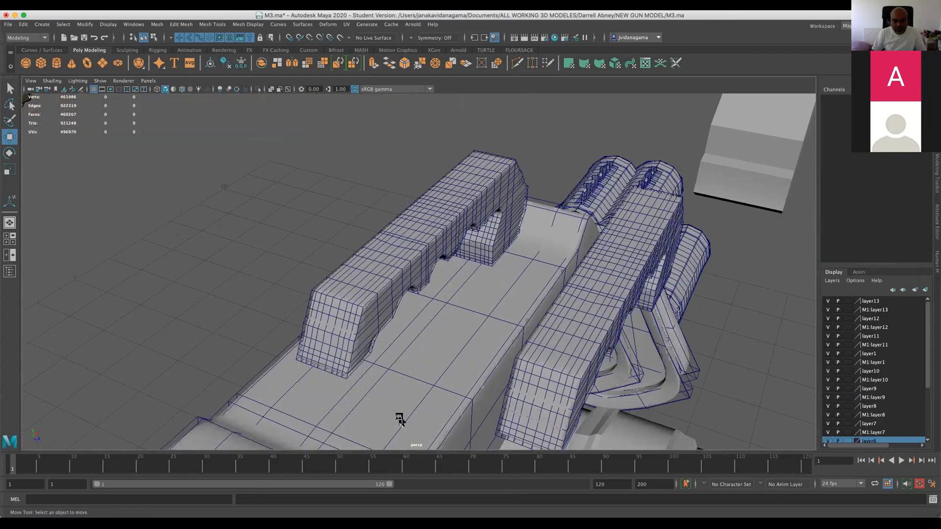
Delete the duplicate handle beside the top handle on the gun body and save the scene.
alt+drag(351, 384, 347, 391)
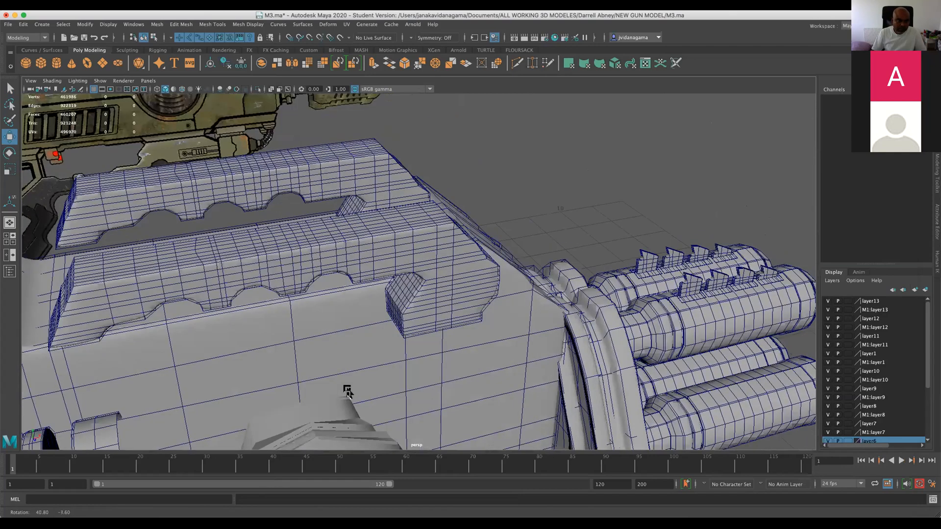
click(396, 256)
key(Delete)
key(super+s)
scroll(421, 265, down, 10)
scroll(493, 255, down, 5)
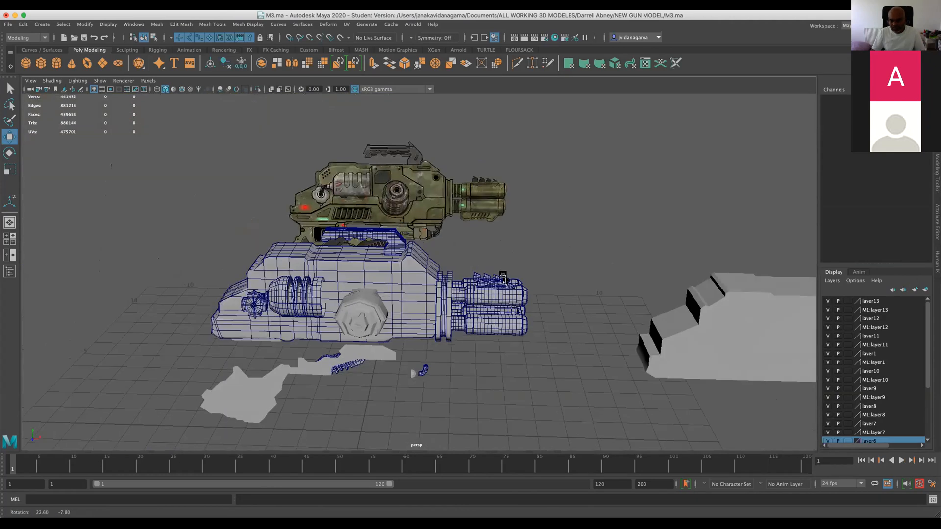
Compare the gun model with the reference drawing in perspective and front view, down to the foregrip area.
alt+drag(542, 322, 256, 168)
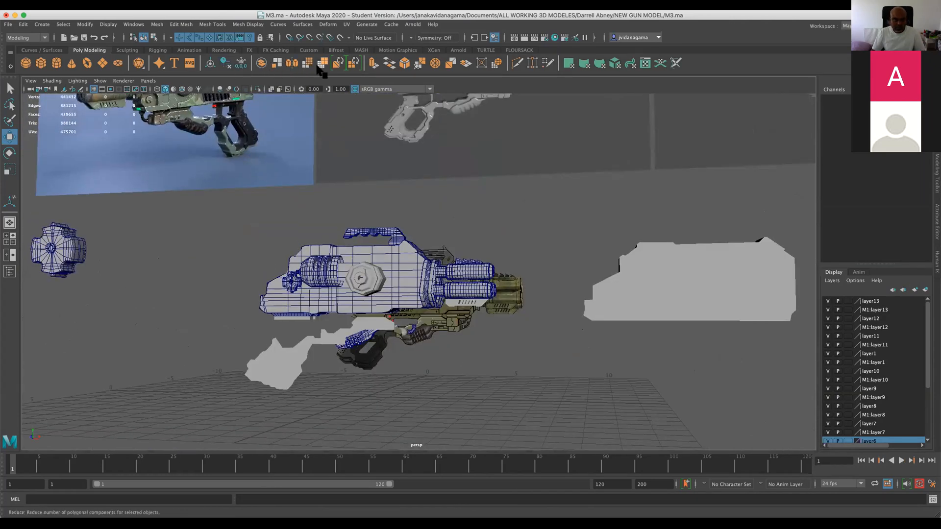
alt+drag(211, 210, 270, 223)
alt+drag(199, 102, 192, 129)
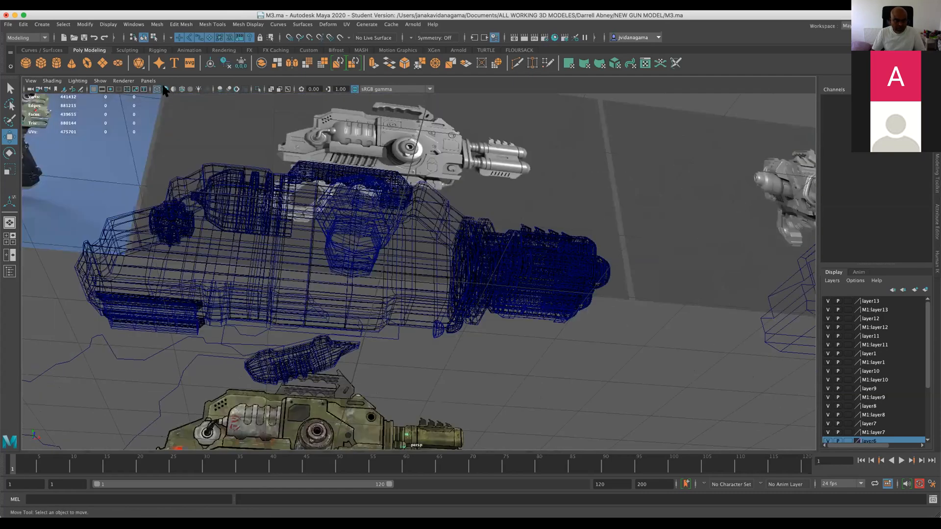
click(165, 90)
alt+drag(302, 294, 328, 361)
key(space)
key(space)
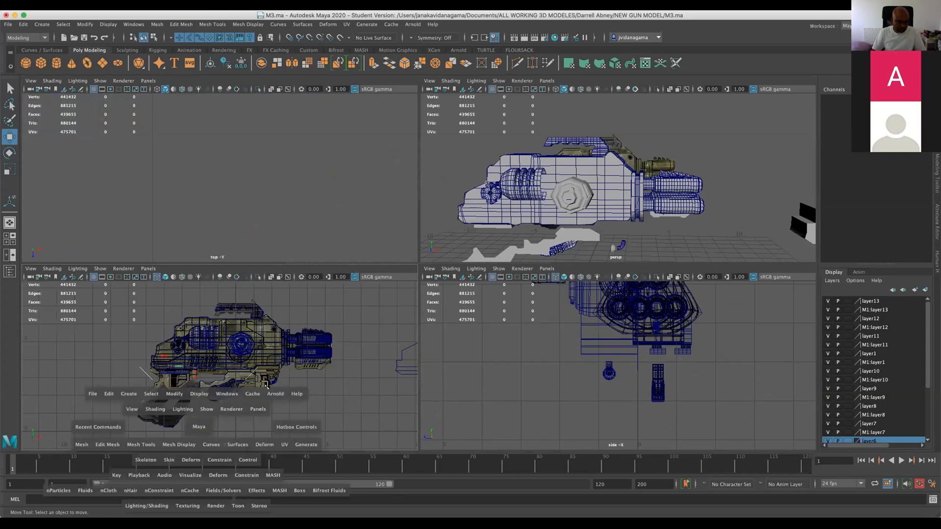
scroll(486, 309, down, 3)
scroll(488, 307, up, 6)
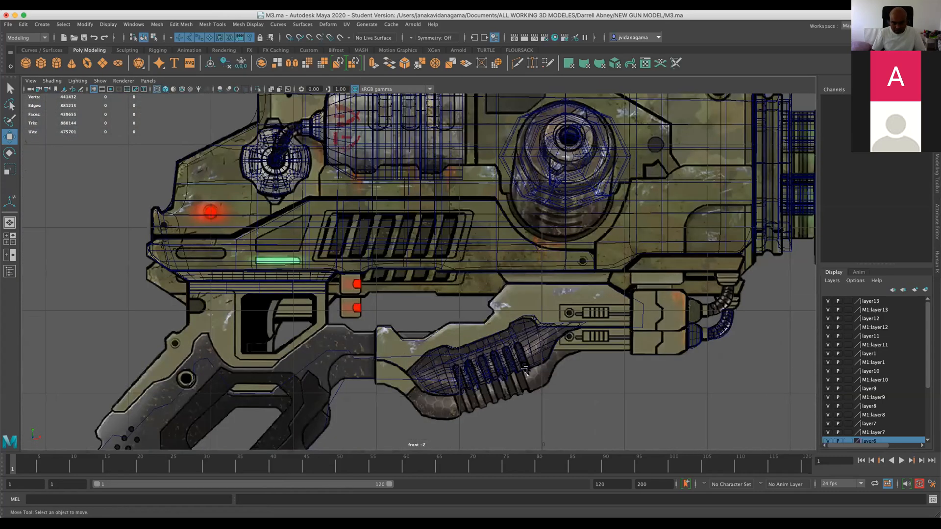
click(504, 390)
click(509, 392)
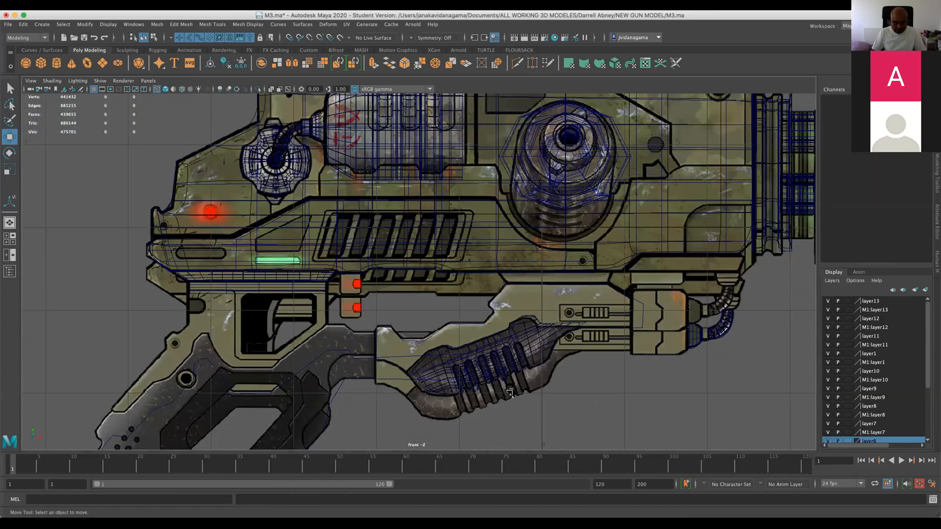
Inspect the overlapping reference image planes behind the gun from the side in perspective view.
key(space)
key(space)
alt+drag(705, 194, 648, 208)
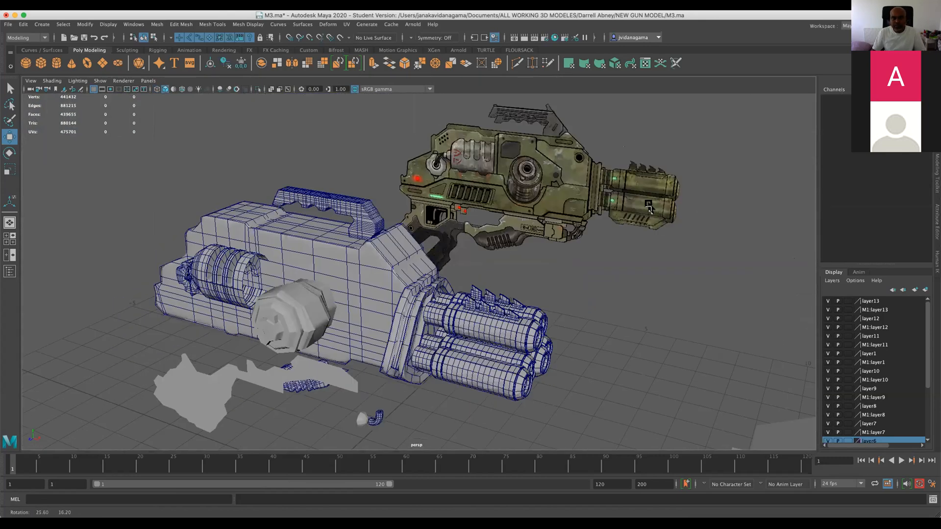
scroll(727, 223, down, 5)
alt+drag(725, 225, 515, 296)
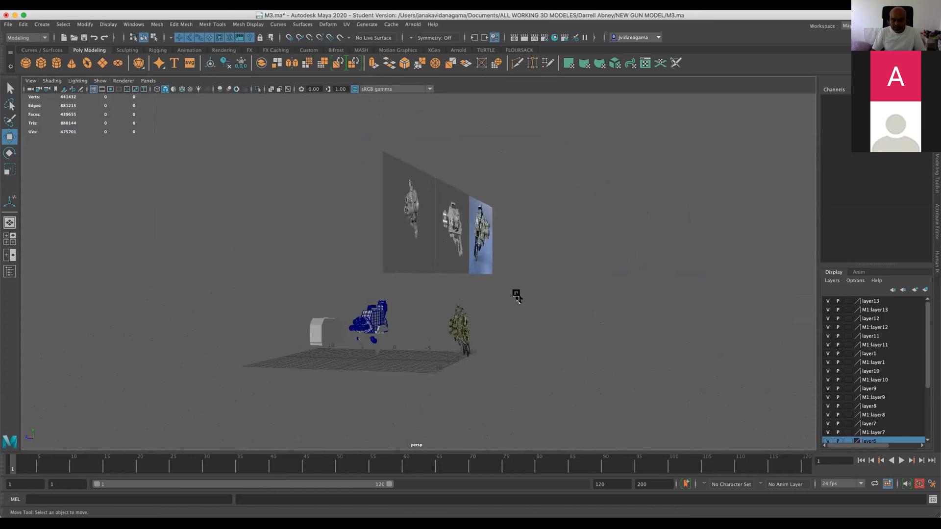
scroll(495, 388, up, 5)
alt+middle_drag(495, 388, 455, 328)
scroll(455, 328, up, 3)
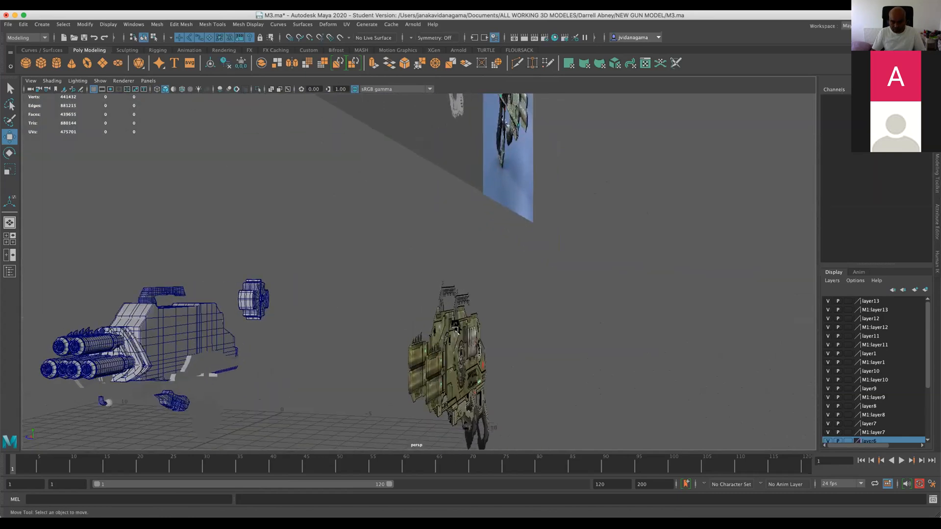
drag(480, 330, 480, 332)
scroll(924, 341, down, 3)
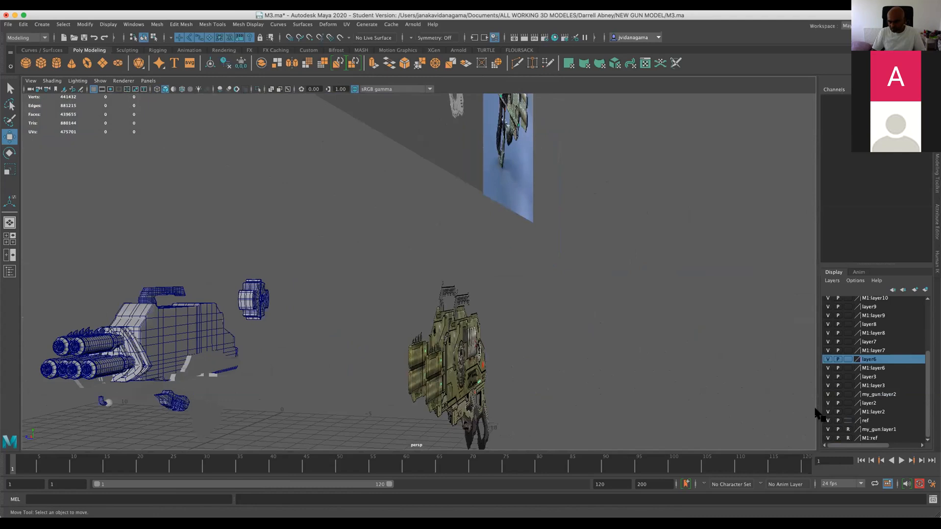
Try deleting the gun reference plane imagePlane4 in front view, and undo the deletion.
click(462, 363)
alt+drag(461, 363, 215, 401)
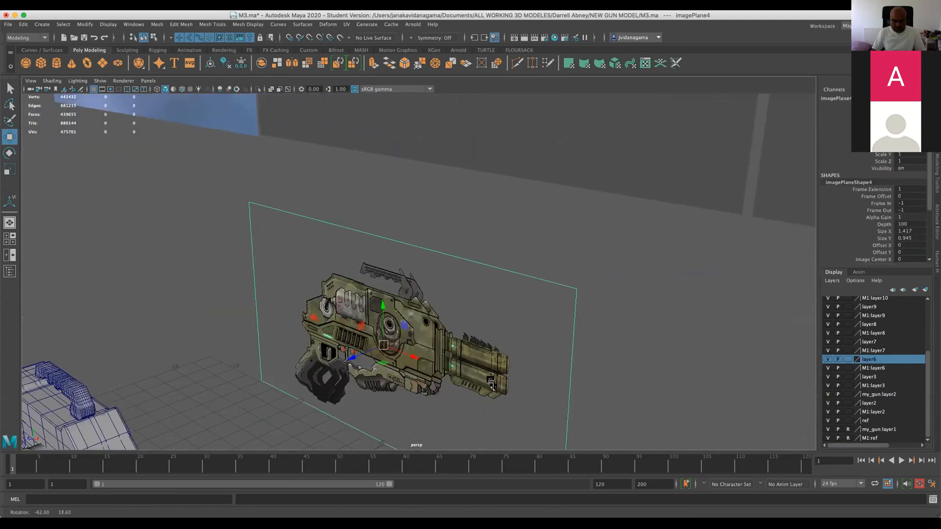
key(space)
key(space)
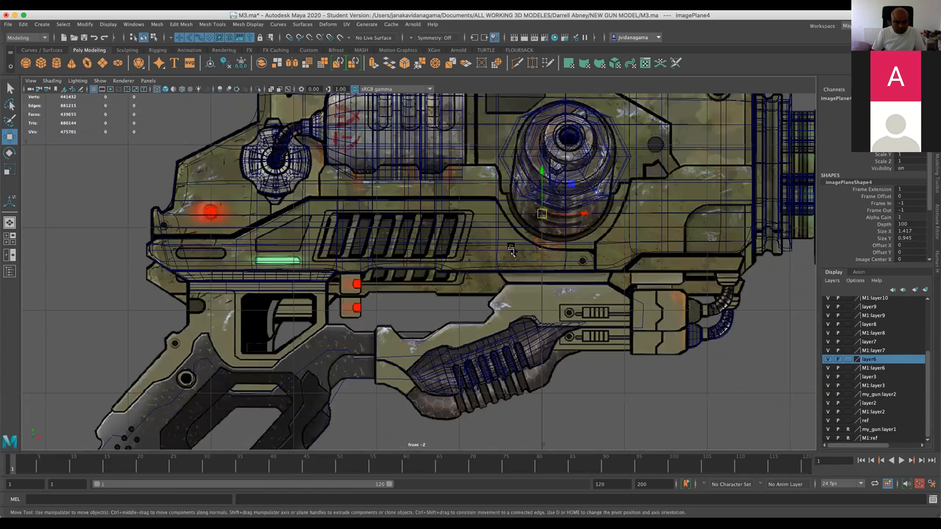
scroll(460, 367, down, 3)
scroll(460, 368, up, 2)
click(321, 279)
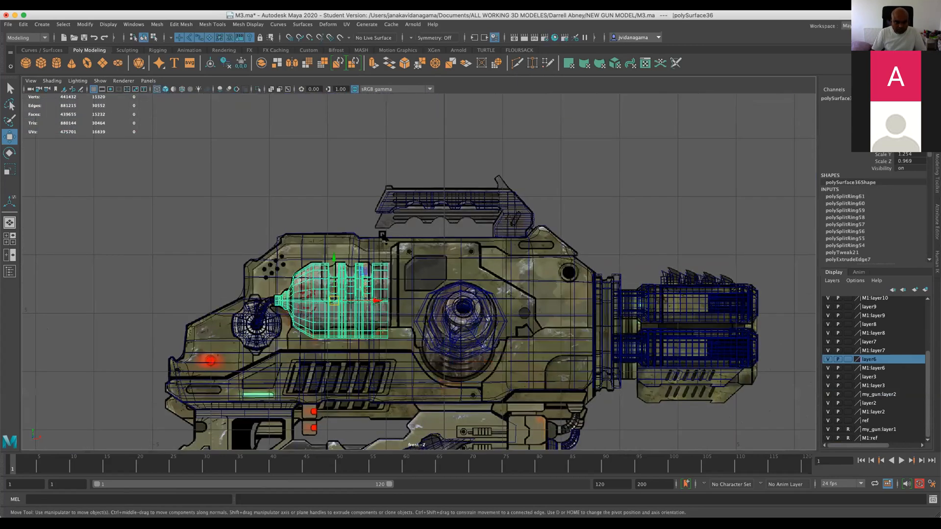
click(404, 206)
click(392, 223)
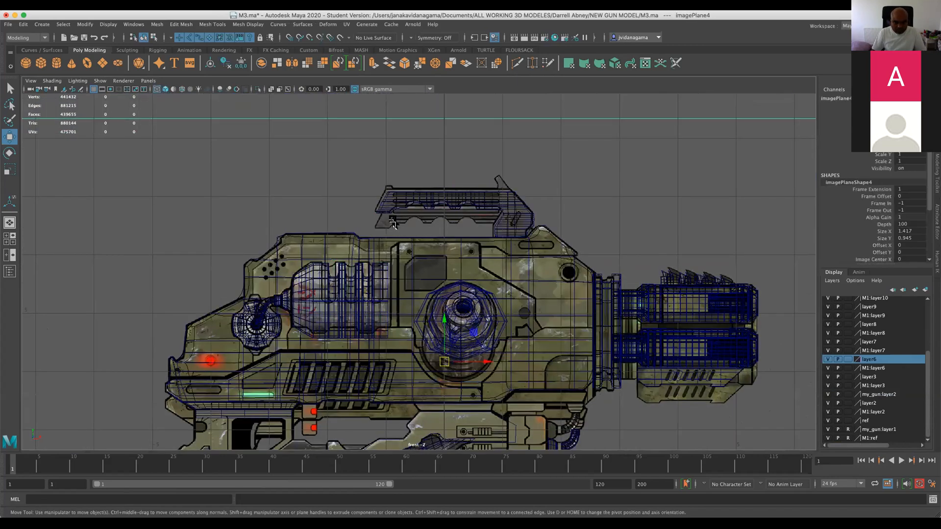
key(Delete)
key(z)
key(space)
key(space)
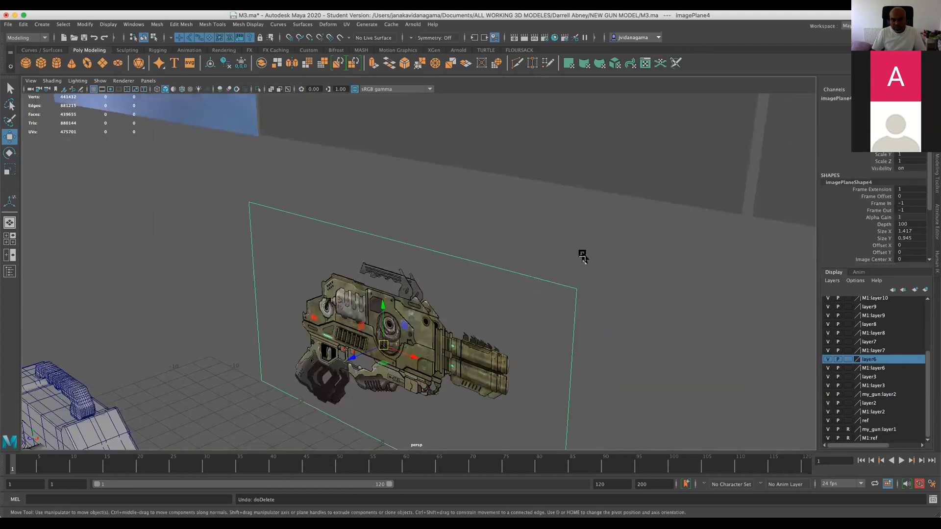
Move imagePlane4 farther back from the gun to separate it from the overlapping reference copies.
alt+drag(584, 257, 552, 263)
alt+right_drag(552, 263, 534, 265)
alt+middle_drag(482, 292, 511, 255)
alt+right_drag(470, 260, 503, 263)
alt+drag(336, 337, 503, 265)
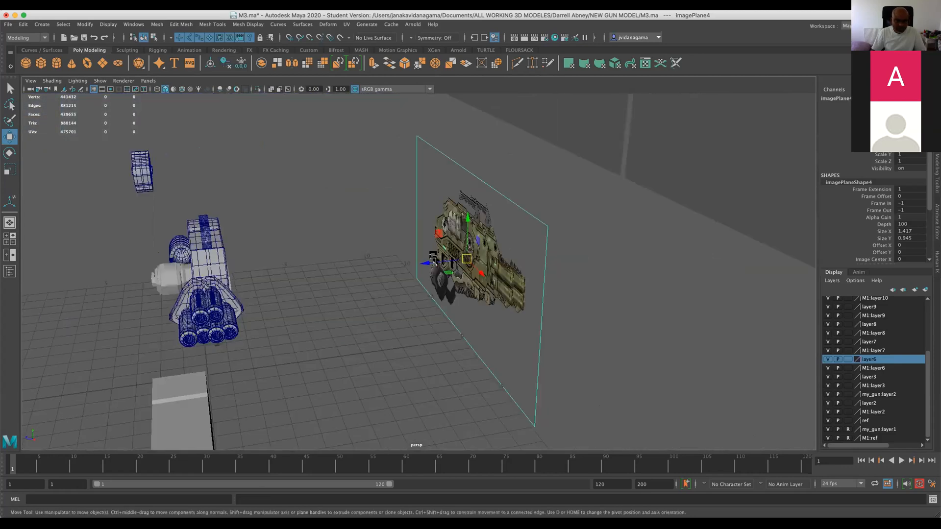
click(467, 255)
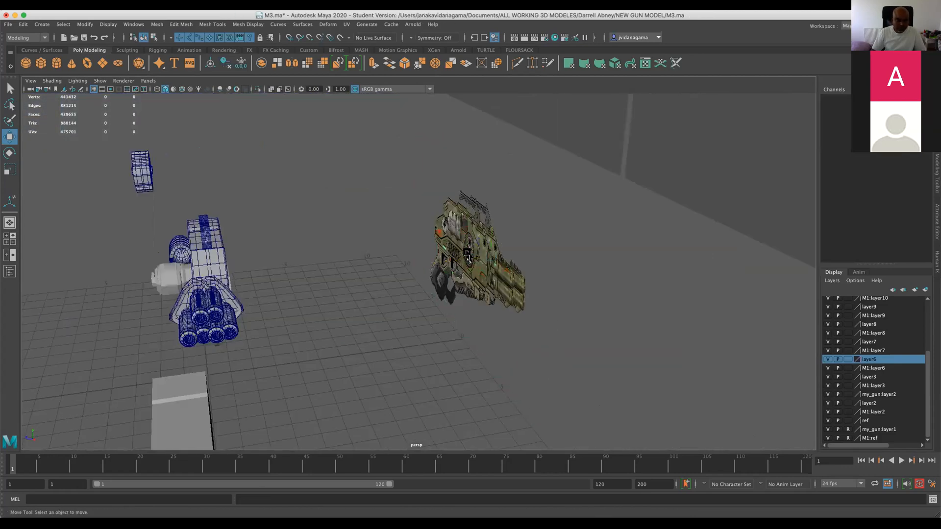
Check the front view with the separated imagePlane4 removed, and restore the plane.
key(space)
key(space)
scroll(353, 313, down, 3)
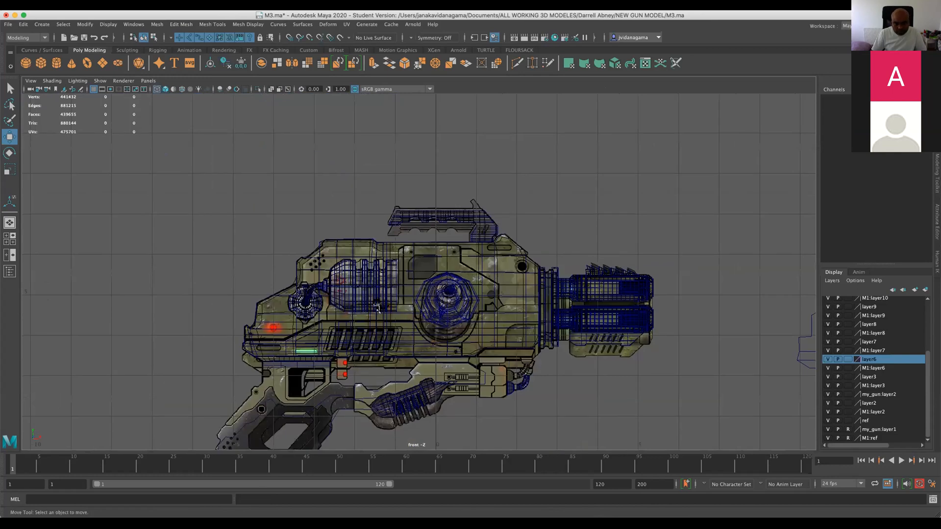
key(space)
key(space)
key(z)
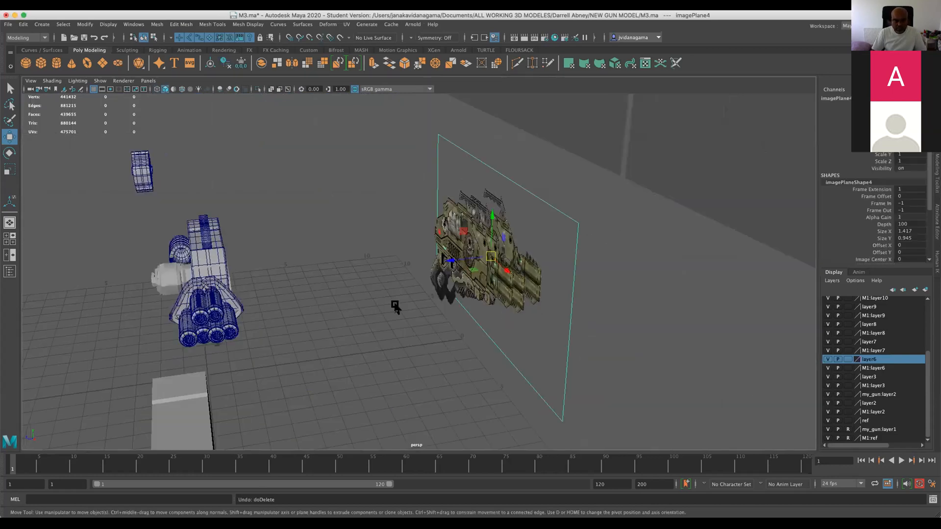
Delete the duplicate reference planes M1:imagePlane4 and my_gun:imagePlane1, keeping imagePlane4, and save the scene.
click(444, 218)
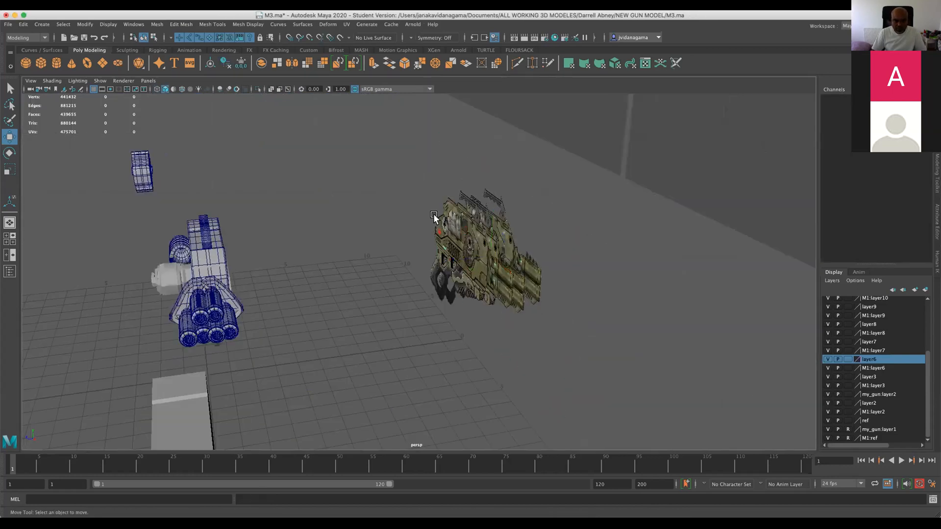
click(447, 268)
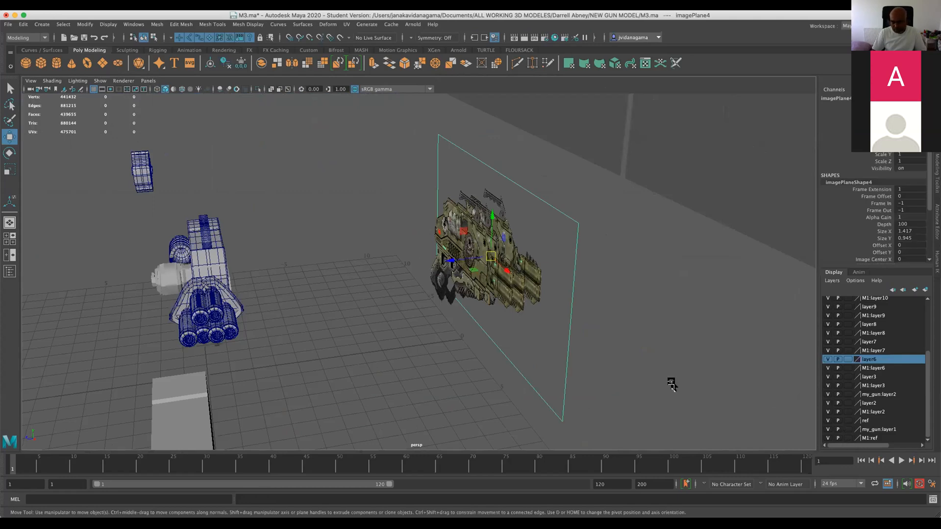
drag(420, 278, 425, 268)
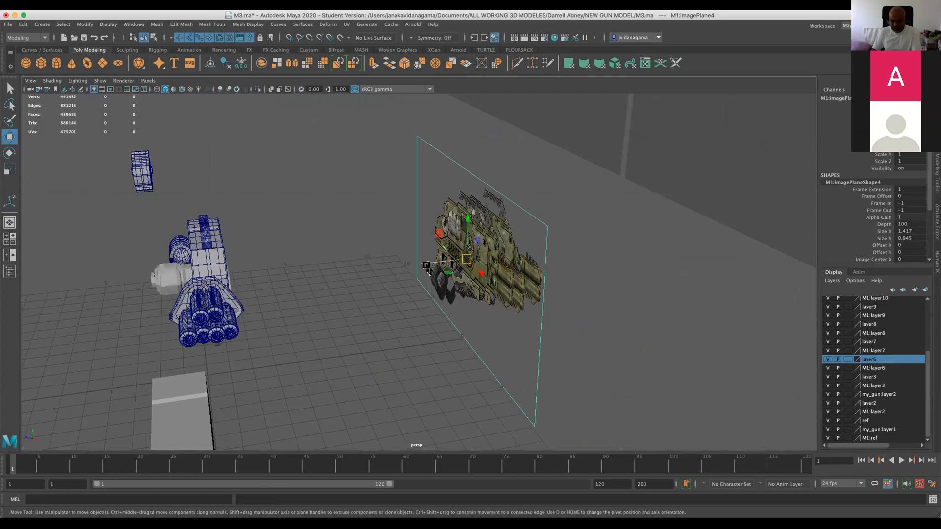
click(369, 295)
click(441, 259)
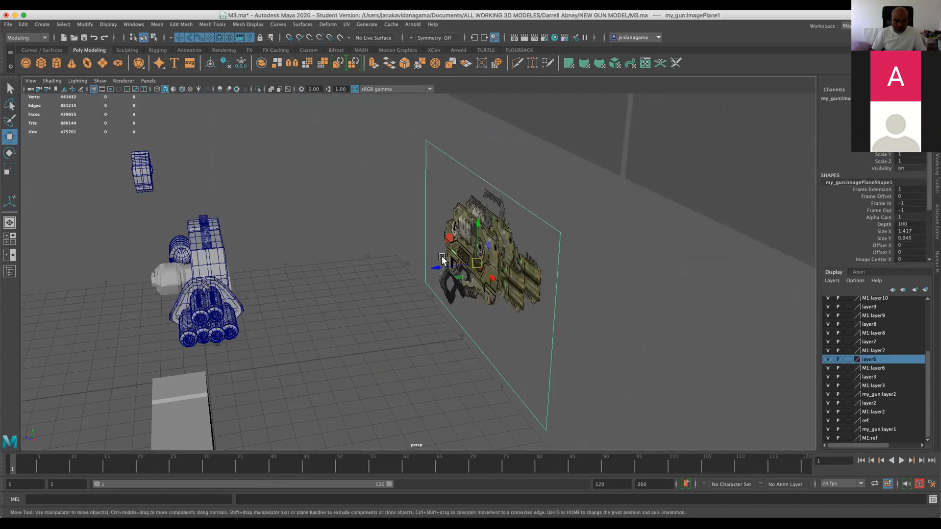
click(444, 267)
key(space)
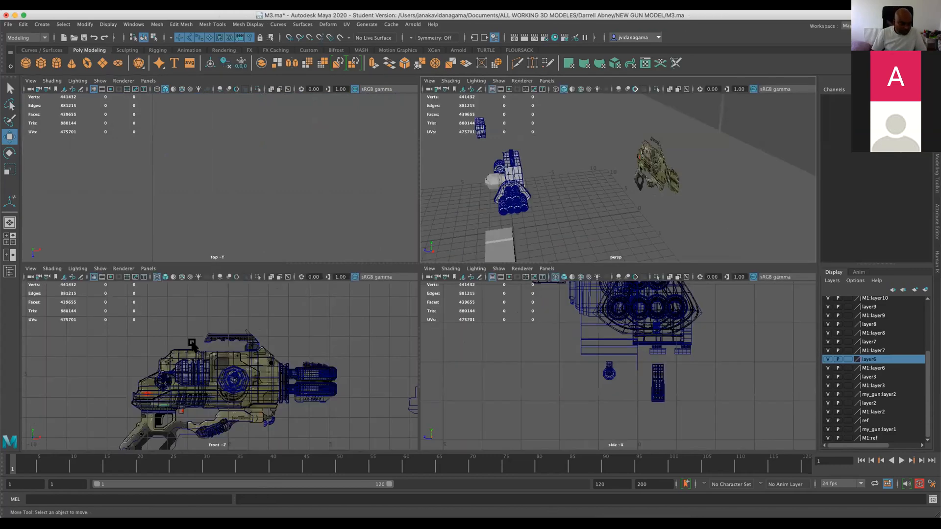
key(space)
key(super+s)
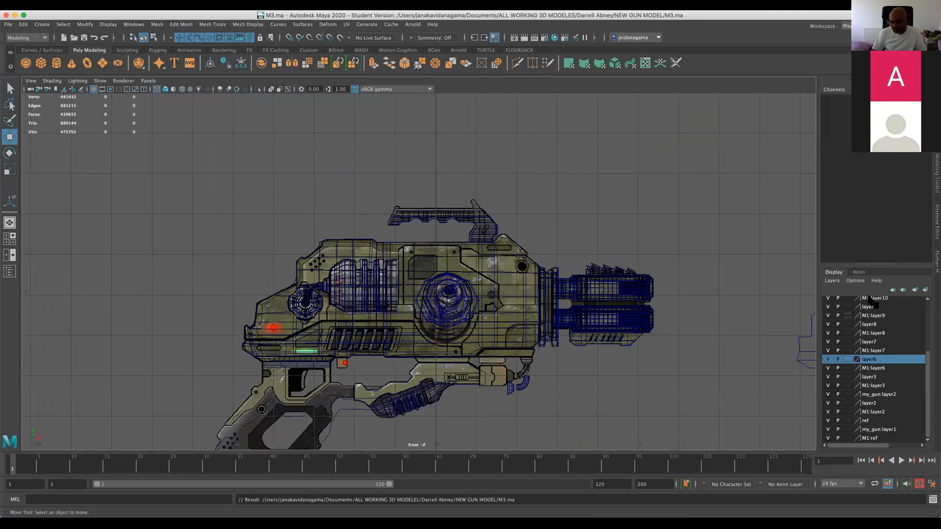
Delete the loose cross-shaped cylinder M1:pCylinder17 lying behind the rear of the gun.
scroll(852, 328, up, 3)
scroll(420, 310, down, 3)
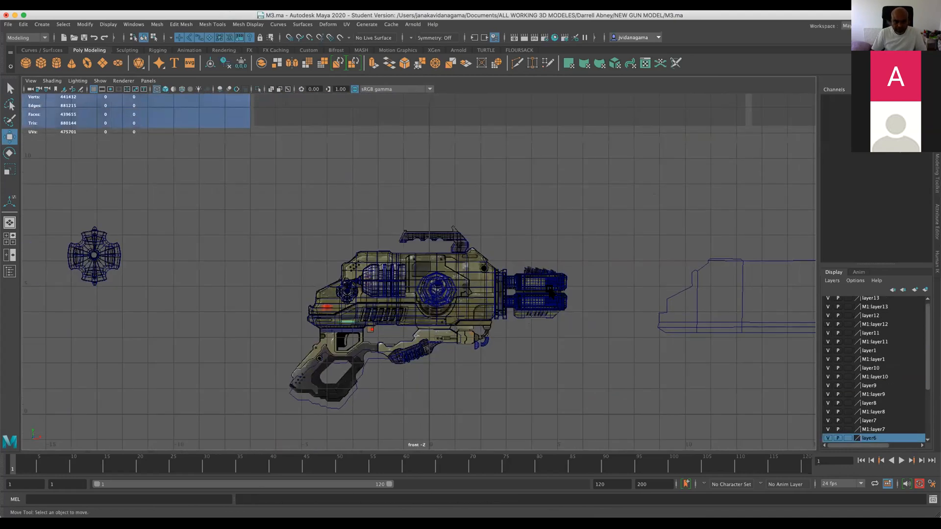
drag(80, 222, 142, 271)
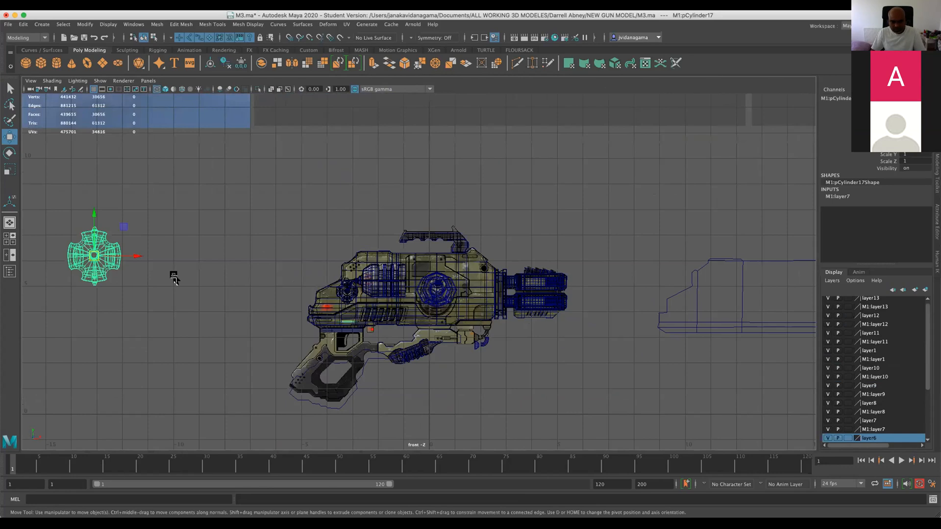
click(209, 264)
Select the remaining reference plane imagePlane4, set layer6 to Reference display, and save the scene.
click(354, 382)
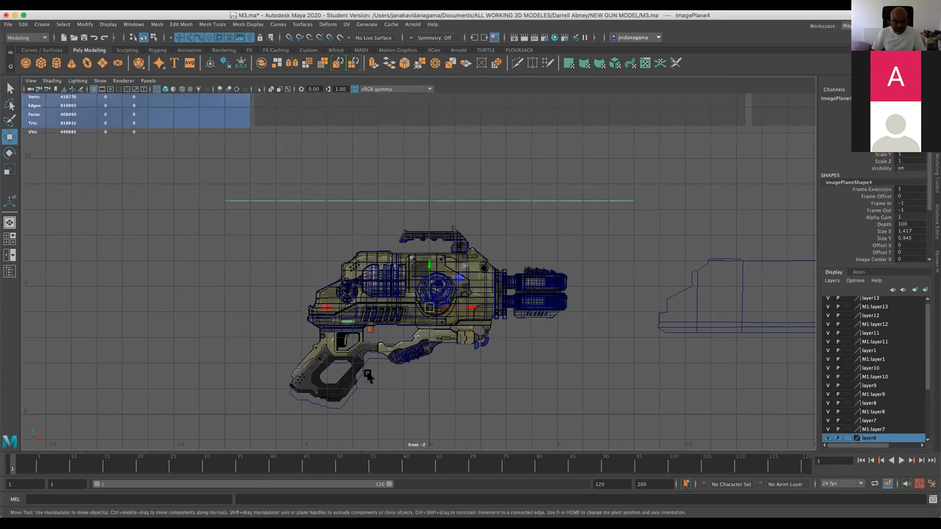
scroll(391, 343, up, 2)
key(space)
key(space)
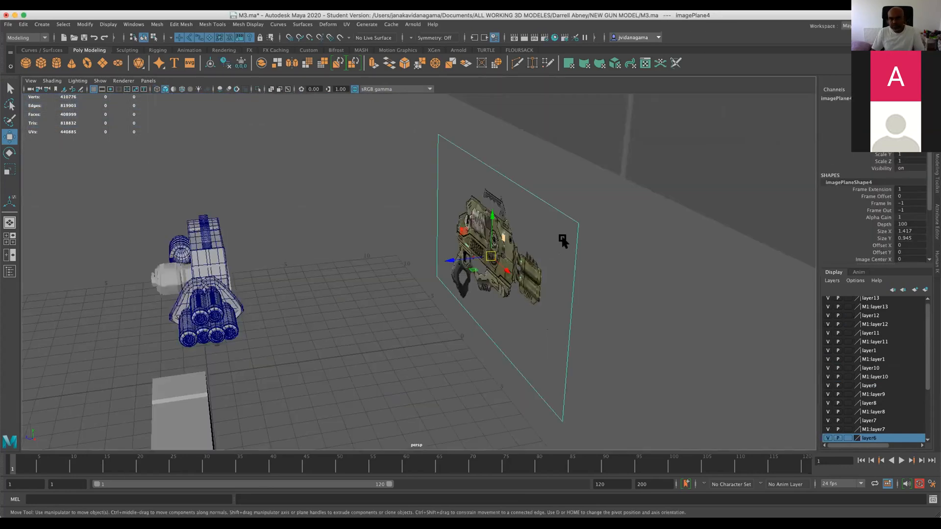
scroll(576, 235, up, 3)
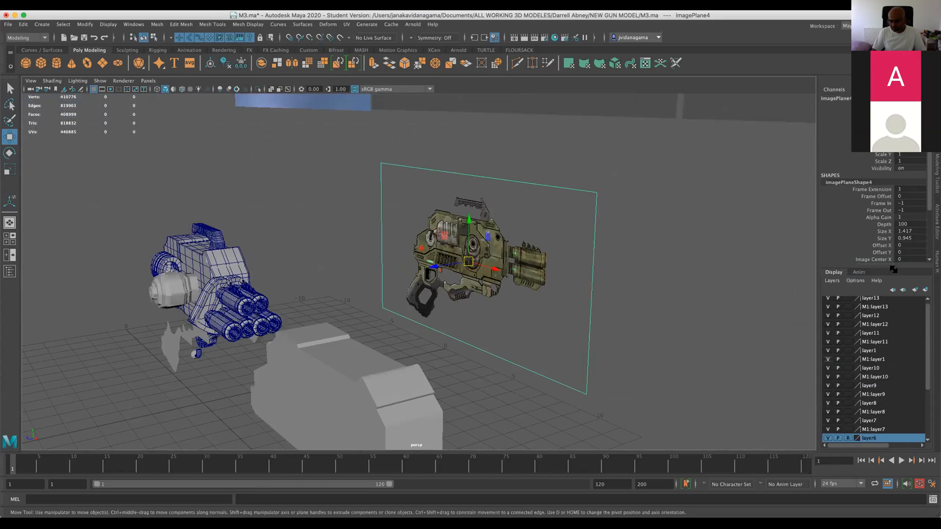
scroll(921, 338, down, 3)
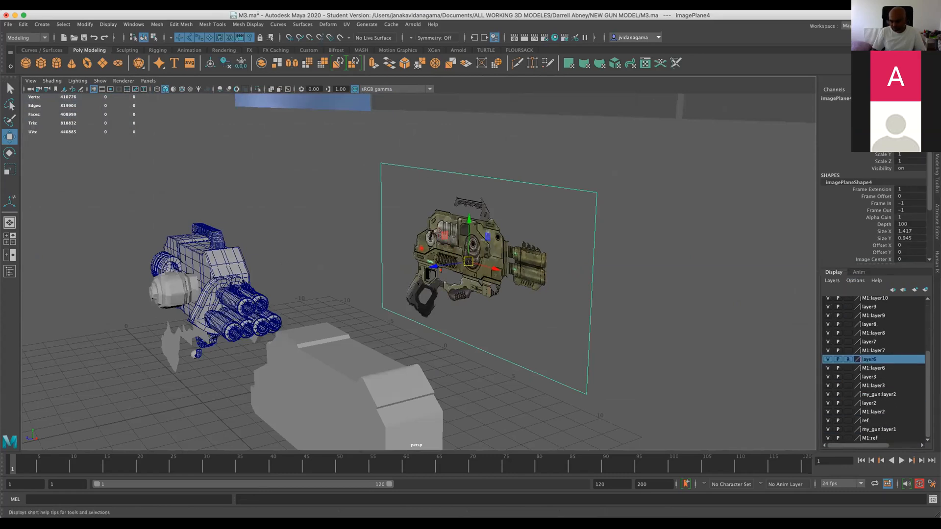
drag(938, 516, 940, 527)
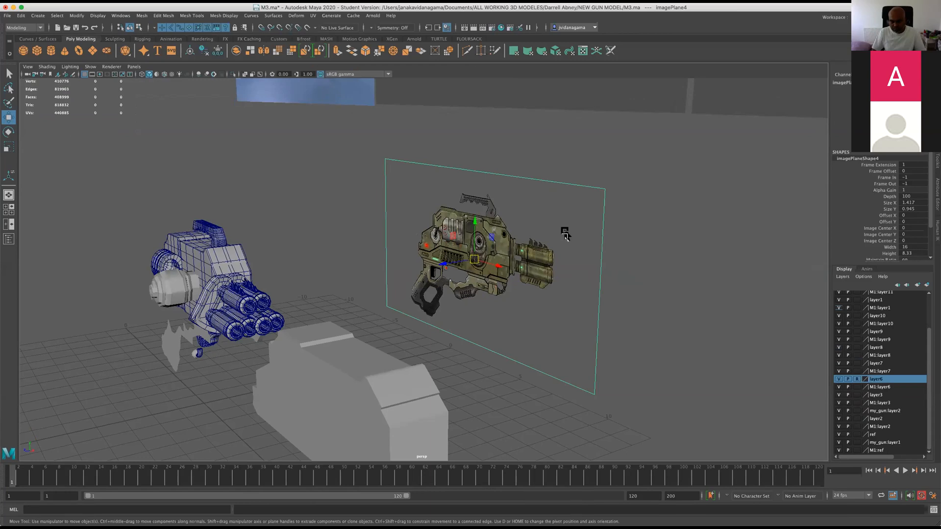
key(ctrl+s)
scroll(246, 234, down, 3)
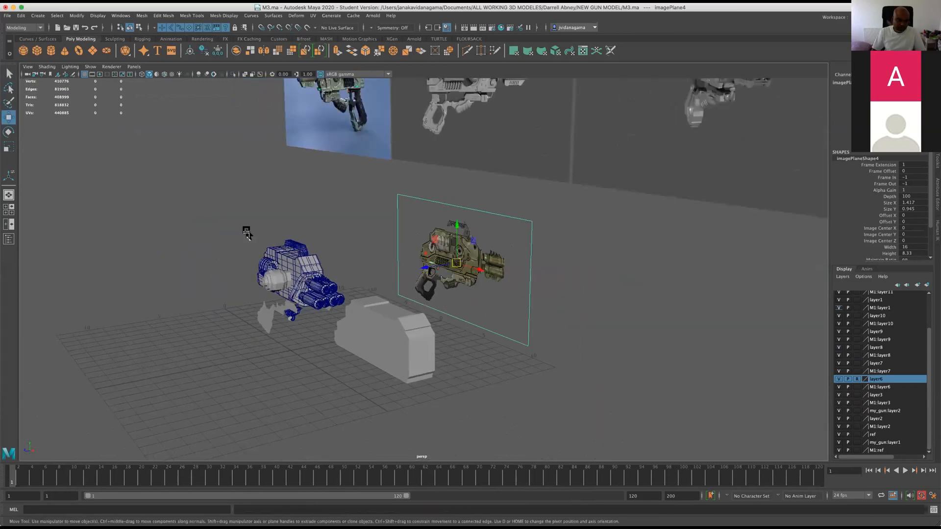
scroll(247, 233, up, 4)
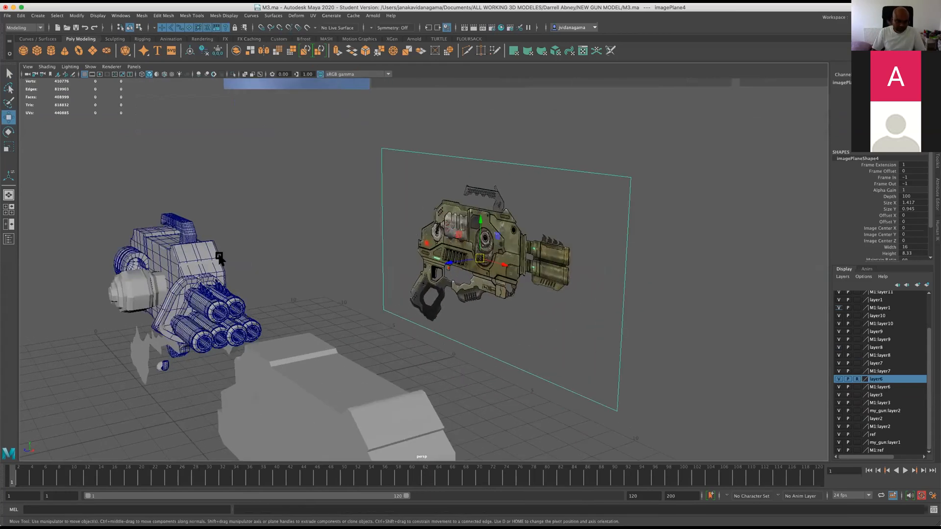
alt+middle_drag(220, 260, 284, 206)
scroll(300, 210, up, 4)
alt+drag(294, 217, 314, 253)
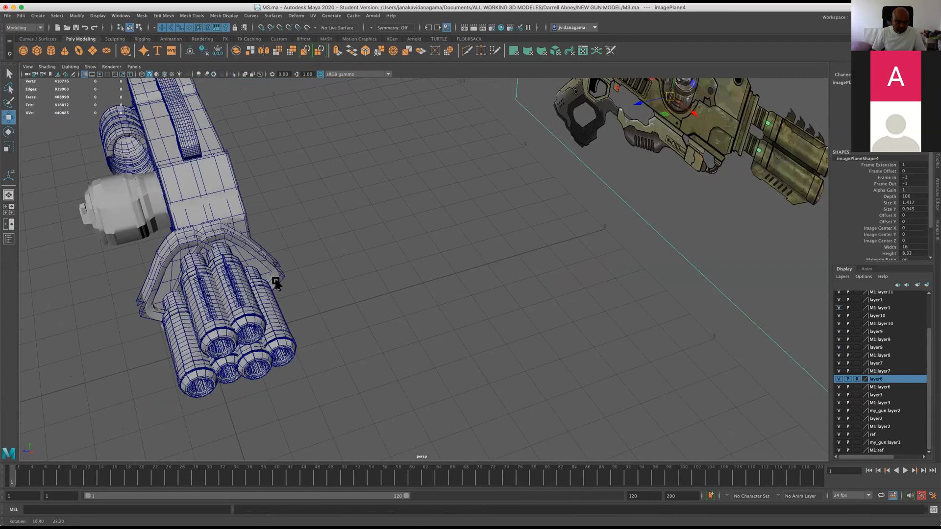
click(273, 283)
shift+click(296, 269)
key(ctrl+z)
Delete the duplicate upper barrel nearest the side cylinder, working in the side view.
key(space)
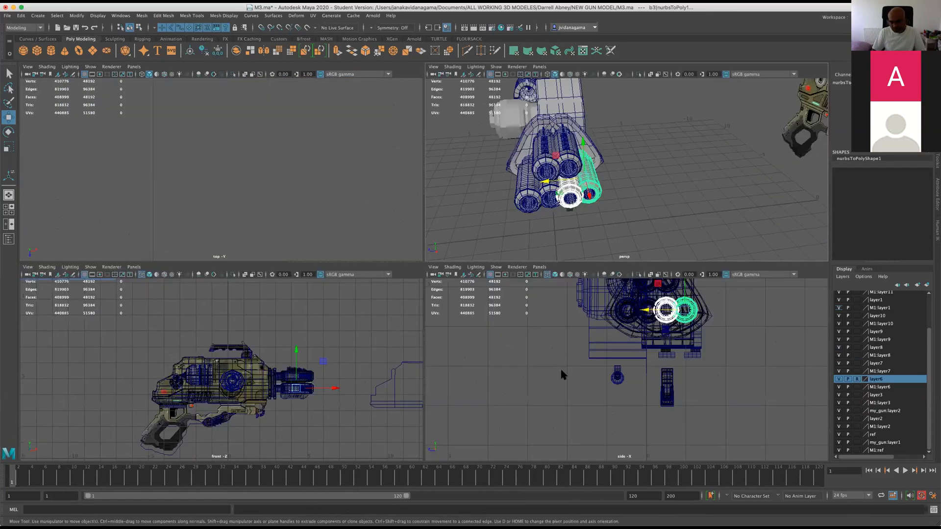
key(space)
key(a)
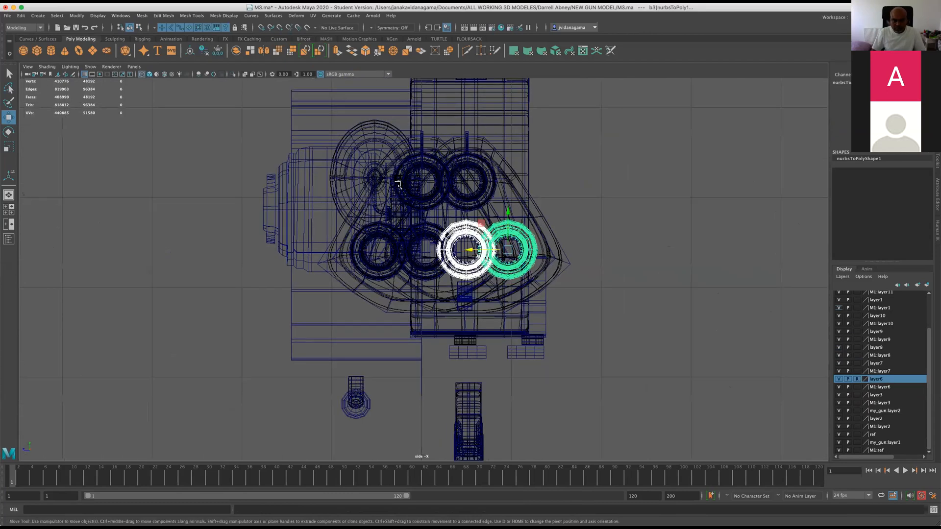
click(399, 180)
click(384, 191)
click(385, 189)
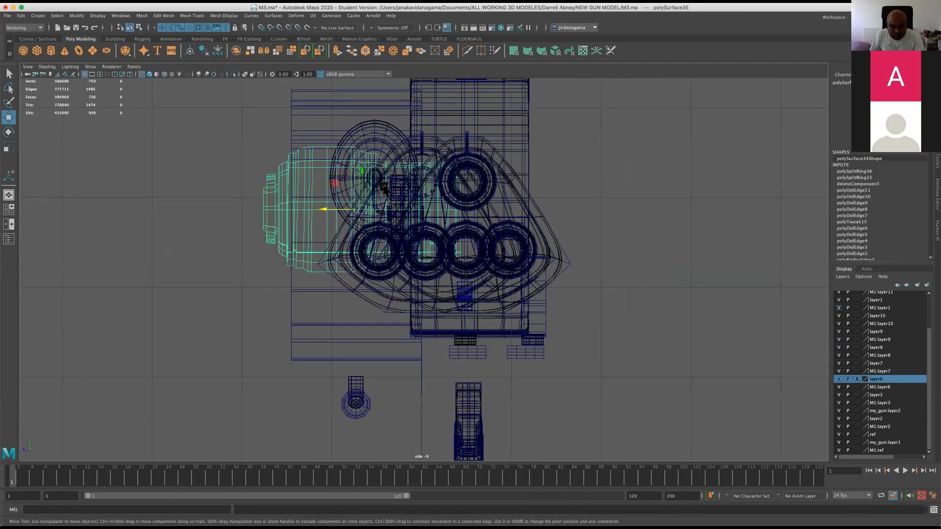
Delete the offset duplicate of the barrel mounting plate and the outermost lower barrel beside the side cylinder.
click(400, 154)
click(413, 142)
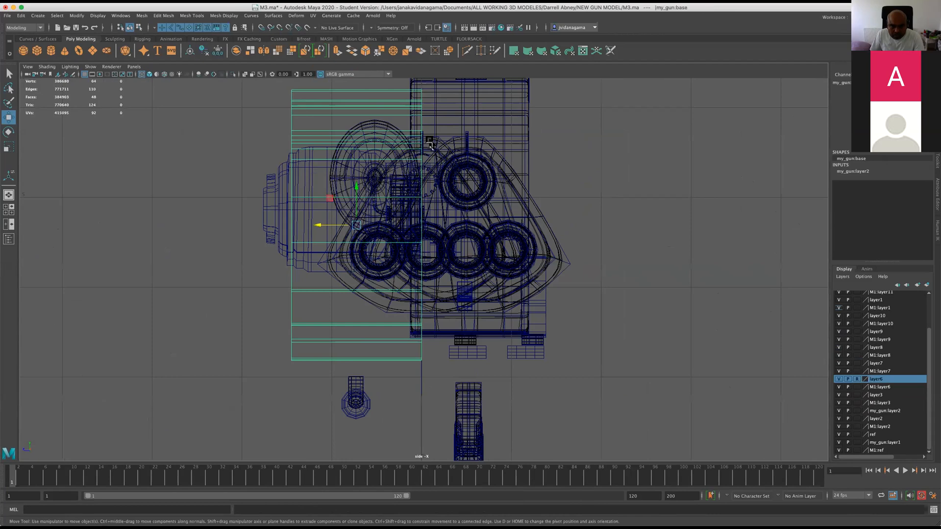
click(431, 142)
click(337, 277)
click(336, 278)
click(337, 277)
click(388, 265)
click(389, 265)
click(387, 264)
click(405, 261)
click(410, 258)
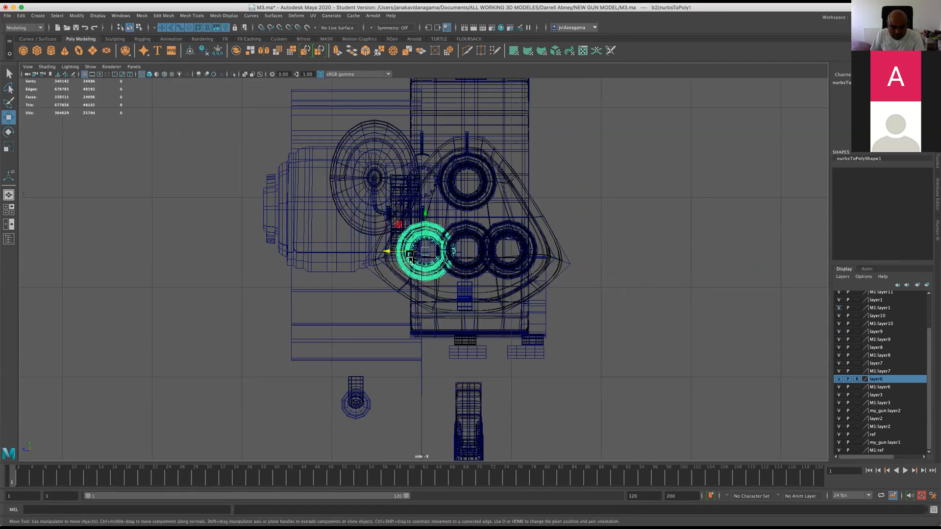
Delete the extra barrel between the two outer lower barrels and the leftover duplicate piece beside the upper barrel.
click(476, 242)
key(Delete)
click(467, 240)
key(Delete)
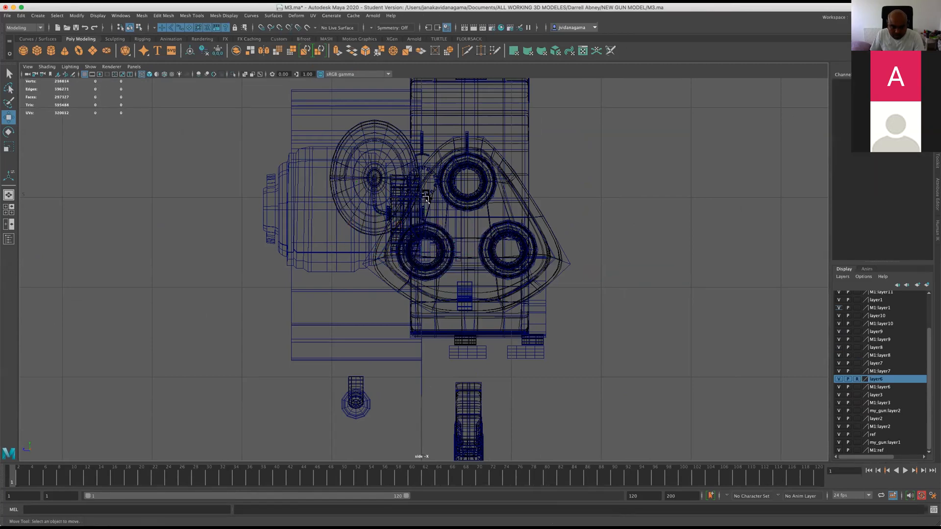
click(425, 173)
key(Delete)
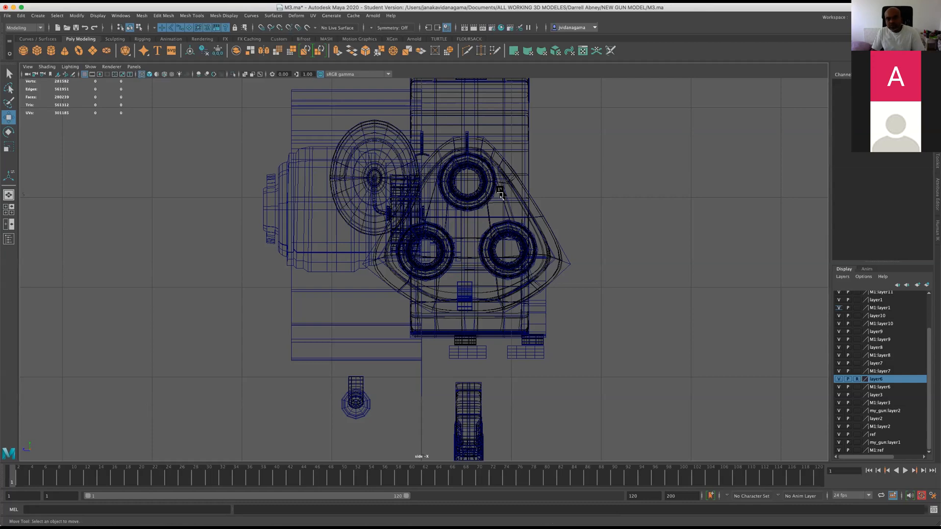
Delete the large loose block my_gun:base in front of the gun and save the scene.
key(space)
key(space)
alt+drag(585, 215, 552, 290)
key(super+s)
click(599, 290)
key(Delete)
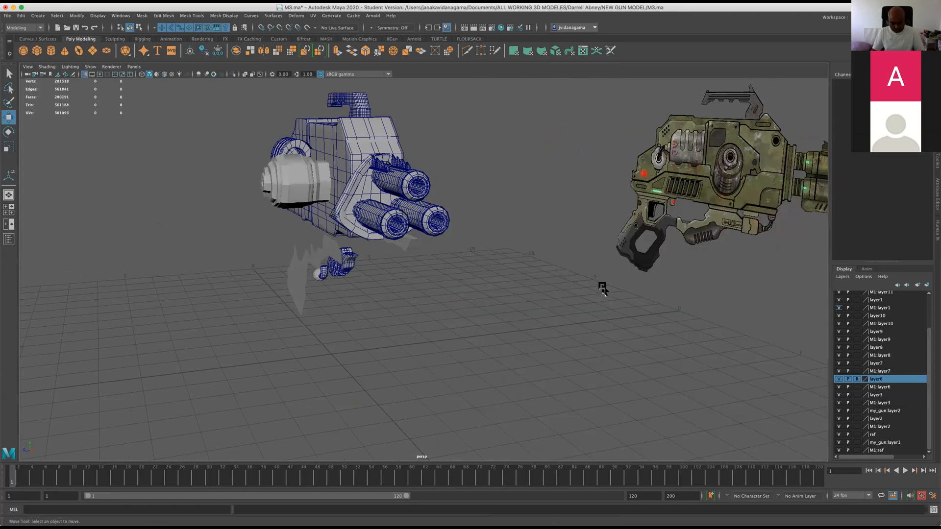
key(super+s)
Inspect the gun from the side, rear and below, including the strips and blocks under the body.
scroll(382, 230, up, 5)
alt+drag(383, 231, 289, 196)
alt+middle_drag(289, 196, 356, 234)
alt+drag(357, 234, 390, 279)
key(space)
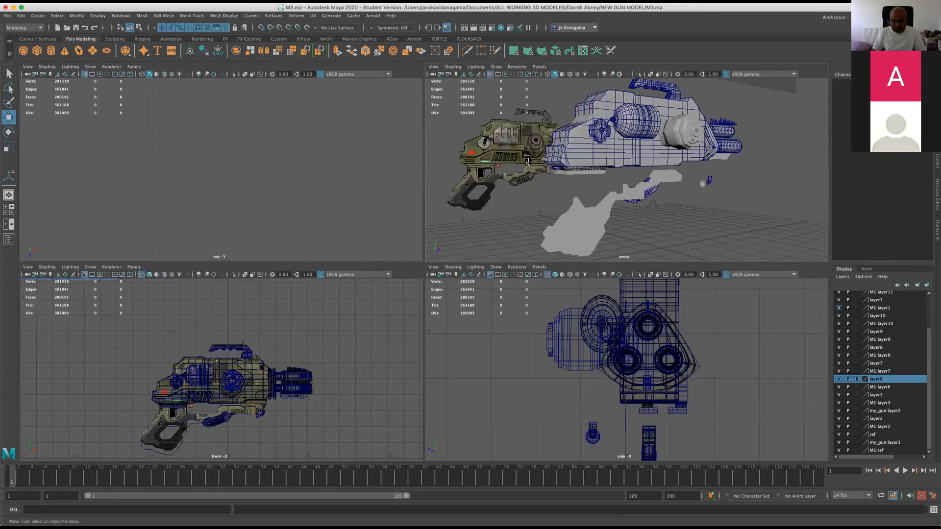
key(space)
scroll(313, 233, up, 5)
alt+drag(260, 238, 438, 254)
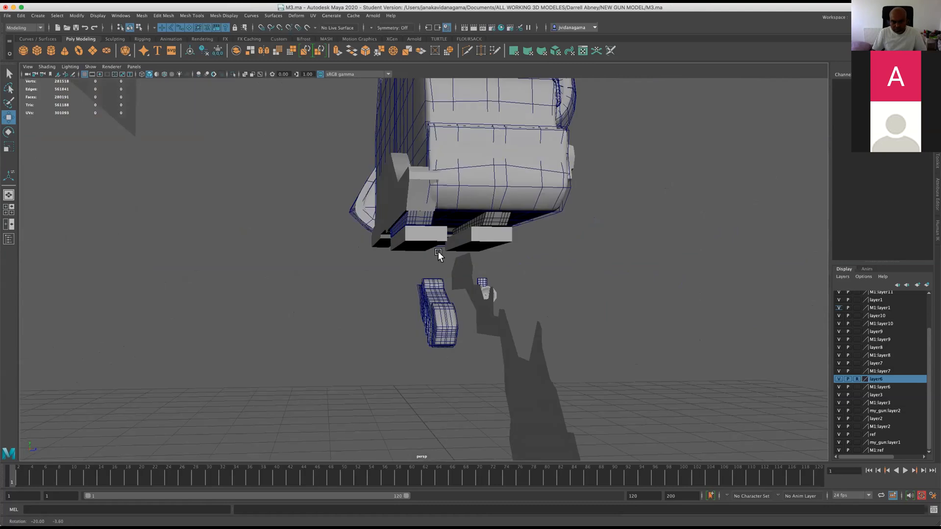
key(space)
key(space)
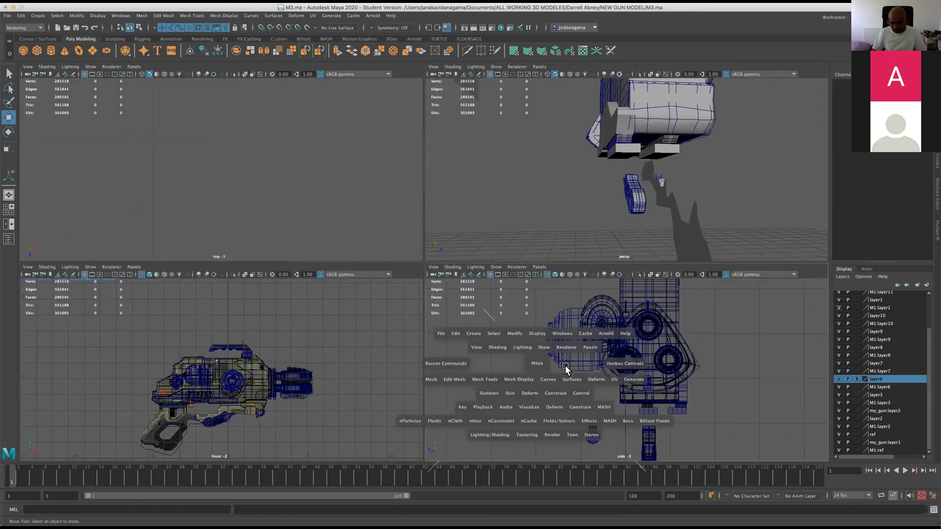
Check the position of the underside strips and blocks in the side view against the grey reference images.
scroll(409, 264, up, 5)
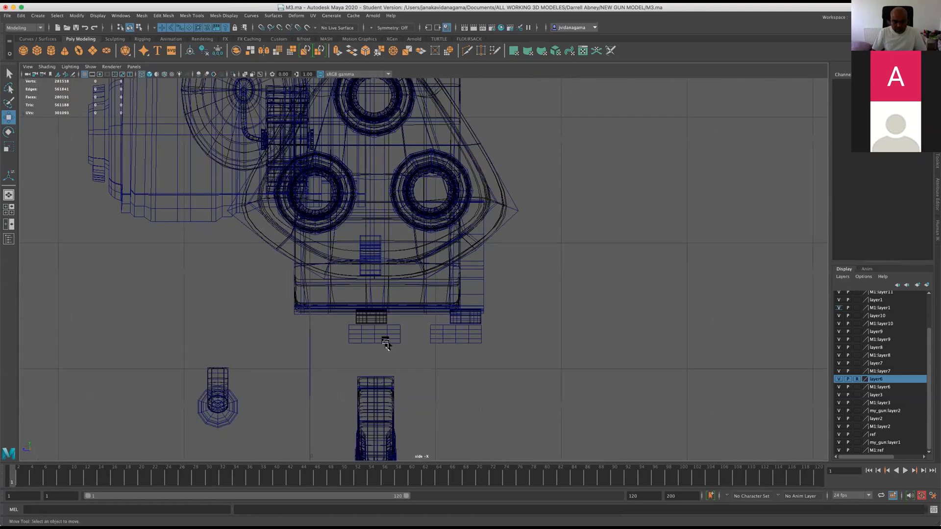
drag(400, 340, 478, 338)
click(375, 321)
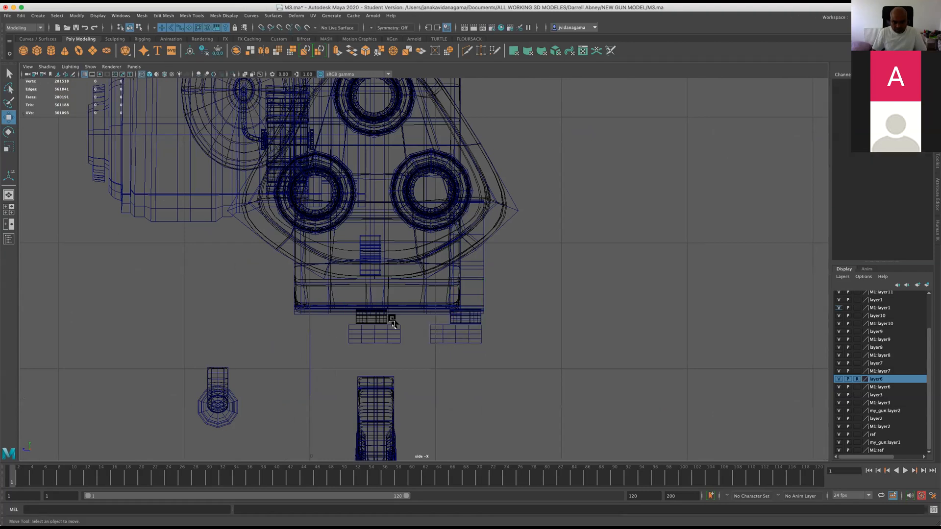
click(368, 314)
key(space)
key(space)
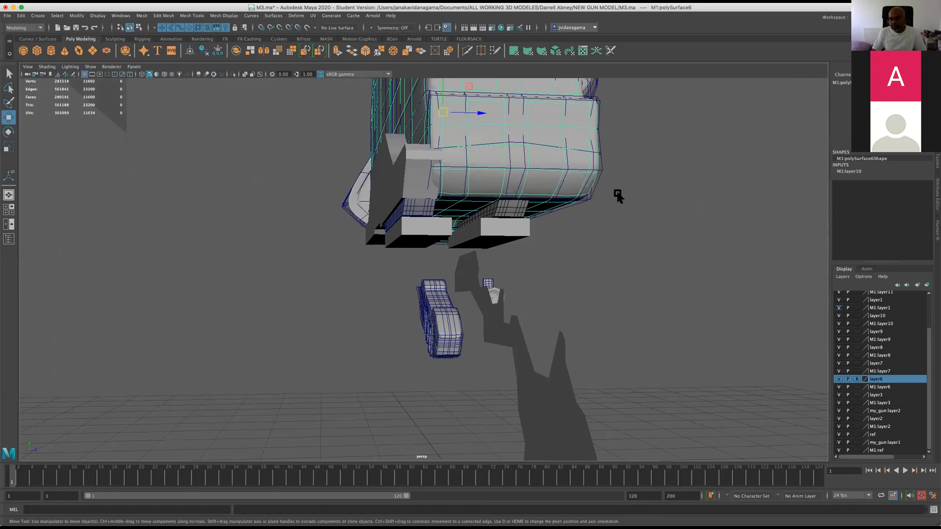
alt+drag(618, 196, 695, 207)
alt+right_drag(696, 207, 634, 212)
alt+middle_drag(634, 212, 422, 365)
alt+right_drag(607, 343, 511, 336)
alt+drag(510, 336, 486, 333)
alt+right_drag(486, 333, 653, 393)
alt+middle_drag(275, 255, 584, 313)
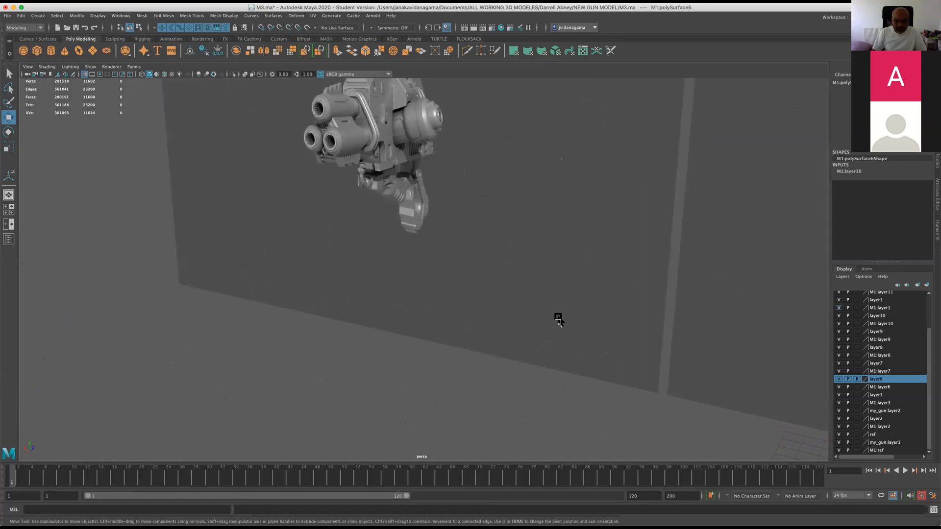
Turn off Reference display for layer6 and move the two narrow mounting strips together sideways until they sit centred under the body.
key(space)
key(space)
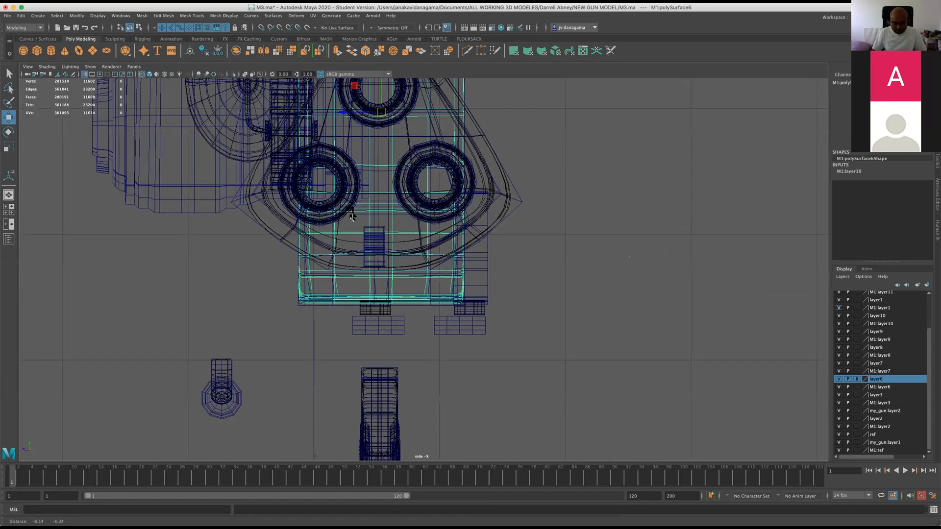
alt+middle_drag(351, 216, 378, 147)
scroll(383, 226, up, 2)
click(400, 228)
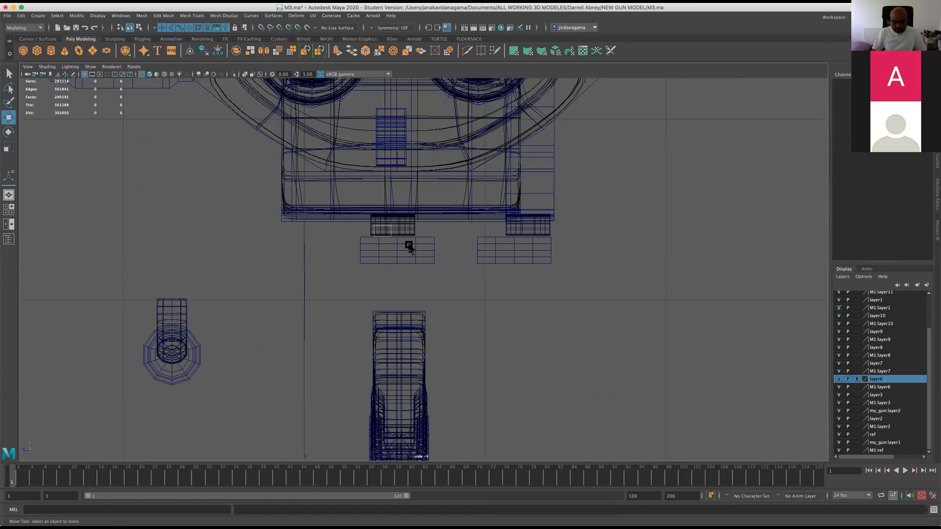
click(409, 246)
scroll(882, 392, up, 2)
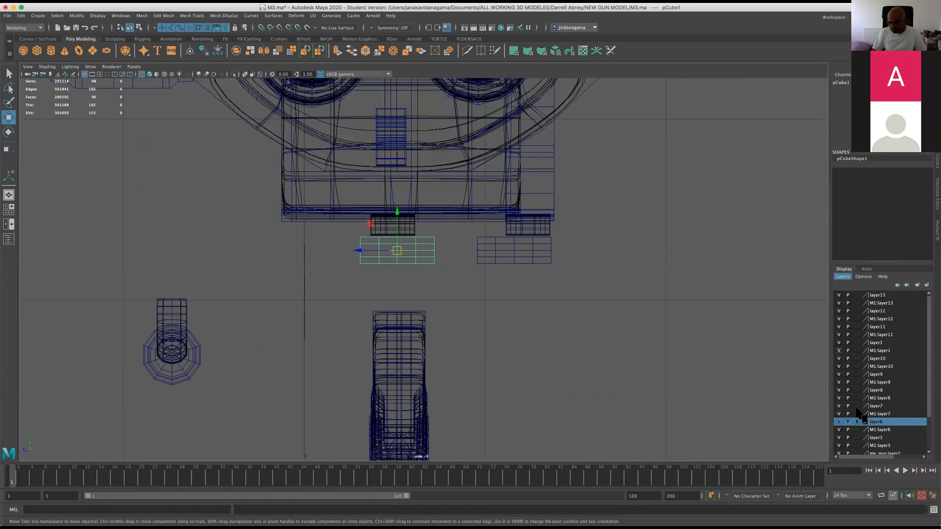
click(414, 243)
click(409, 230)
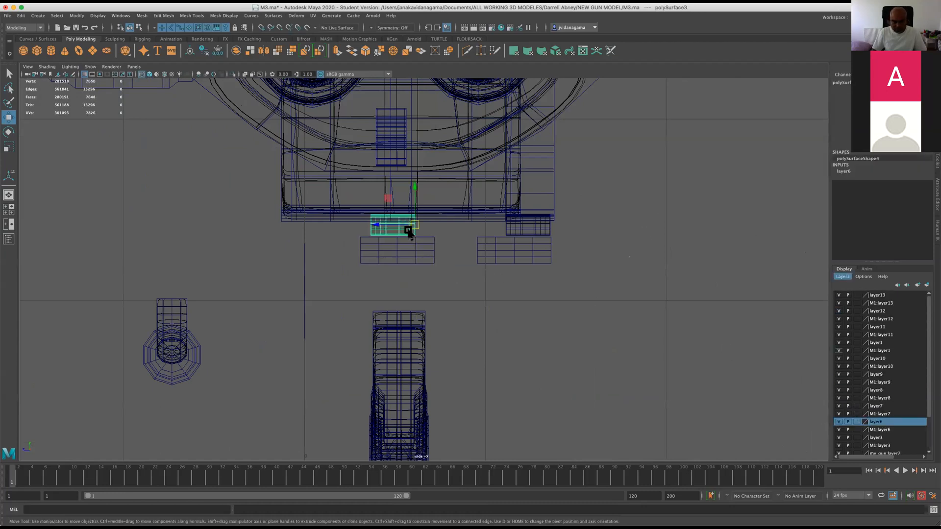
shift+click(510, 230)
drag(547, 227, 477, 228)
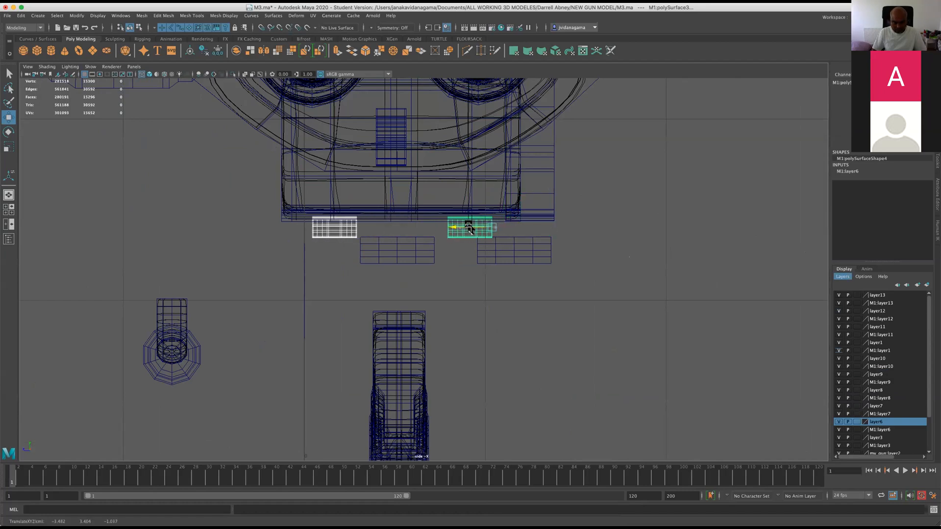
Move the blocks pCube1 and M1:pCube1 sideways so each is centred under its mounting strip, and save the scene.
click(405, 251)
drag(379, 253, 317, 251)
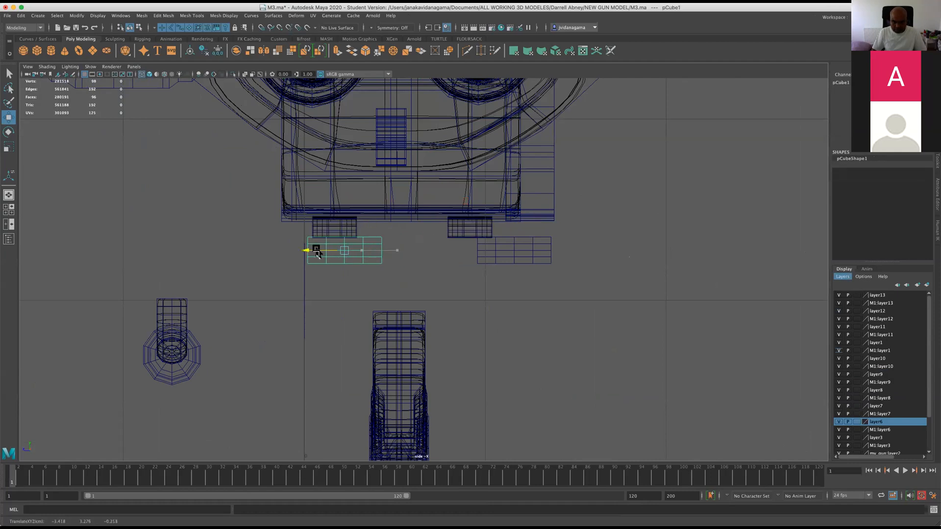
click(505, 248)
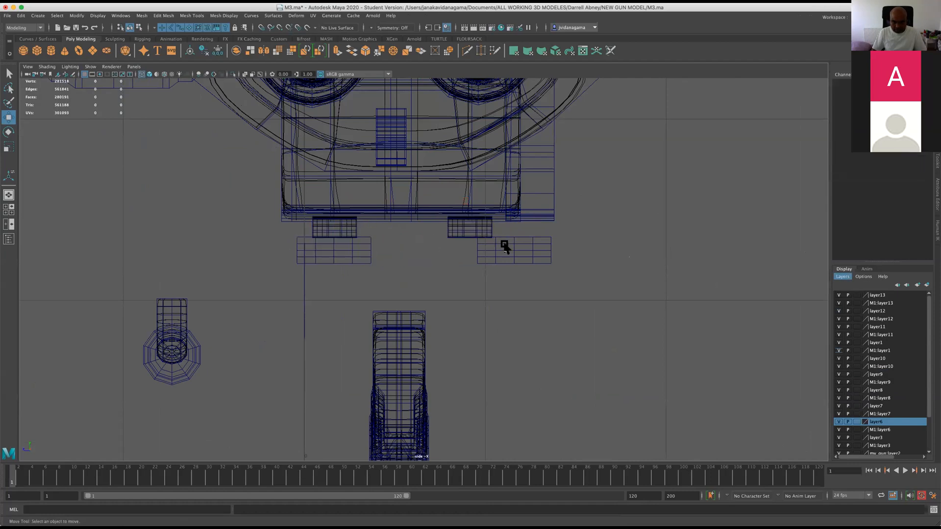
click(506, 248)
drag(482, 252, 457, 252)
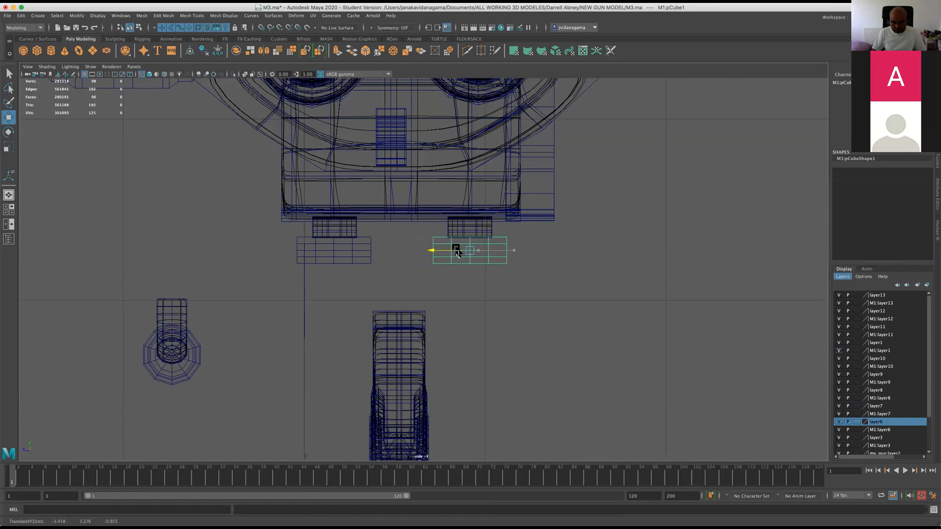
key(super+s)
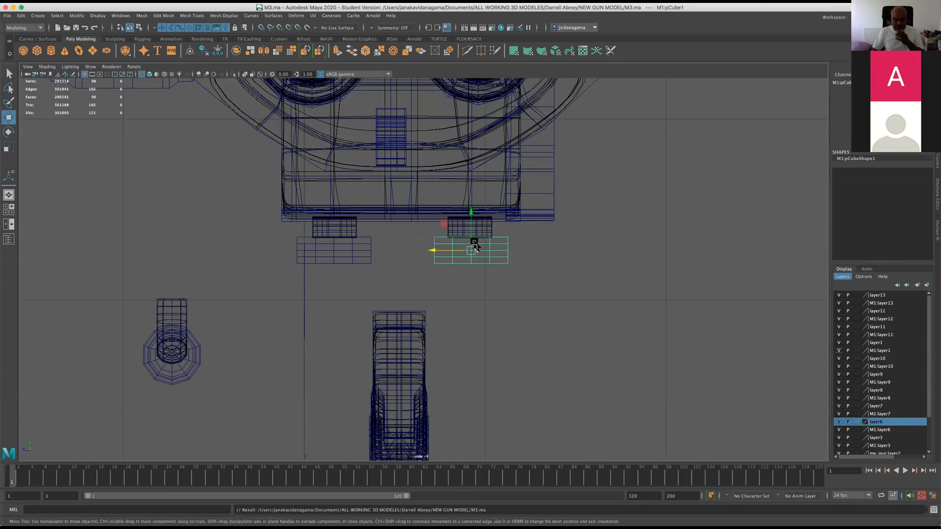
Compare the gun model with the grey and coloured reference images from the front and both sides.
scroll(495, 195, down, 10)
scroll(419, 201, up, 5)
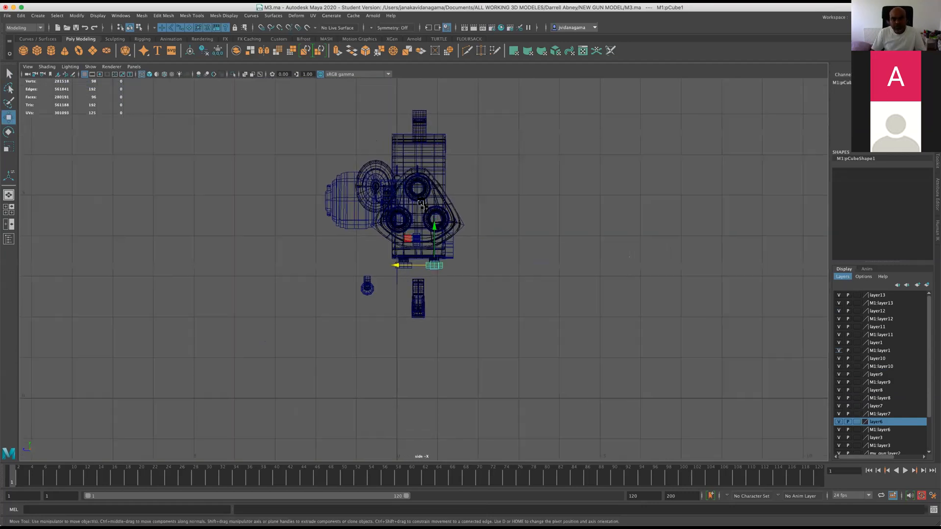
alt+click(318, 213)
key(space)
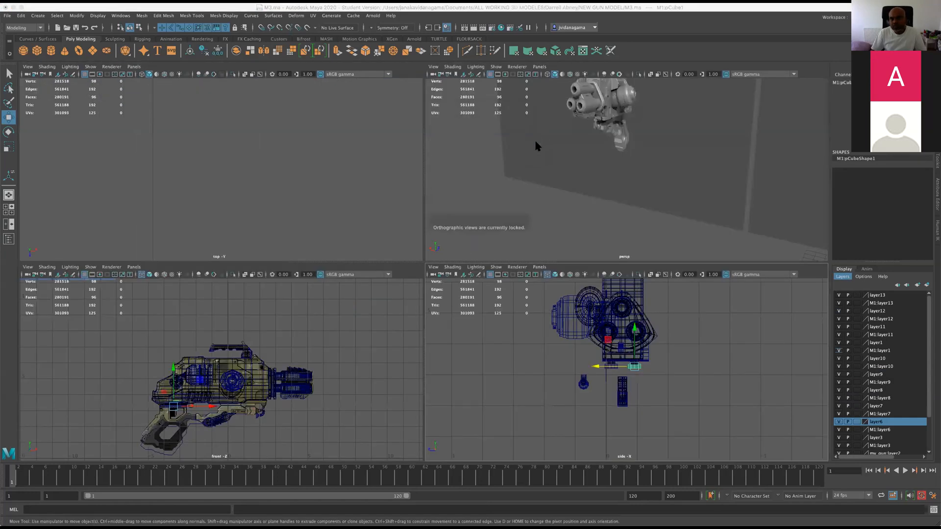
key(space)
alt+drag(481, 178, 443, 186)
scroll(443, 186, down, 8)
alt+middle_drag(514, 198, 431, 193)
scroll(431, 193, up, 5)
alt+drag(428, 189, 443, 181)
scroll(443, 181, down, 2)
alt+middle_drag(443, 181, 352, 173)
scroll(353, 173, down, 5)
scroll(377, 180, up, 2)
scroll(382, 179, up, 2)
scroll(441, 182, down, 3)
alt+middle_drag(441, 182, 343, 187)
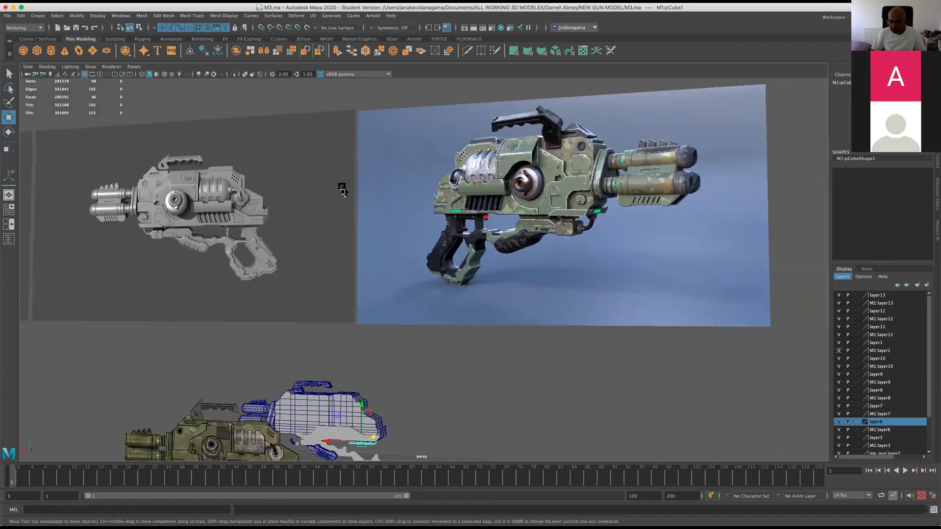
Undo the last move of block M1:pCube1, select the coloured reference plane imagePlane3, and save the scene.
scroll(342, 187, up, 4)
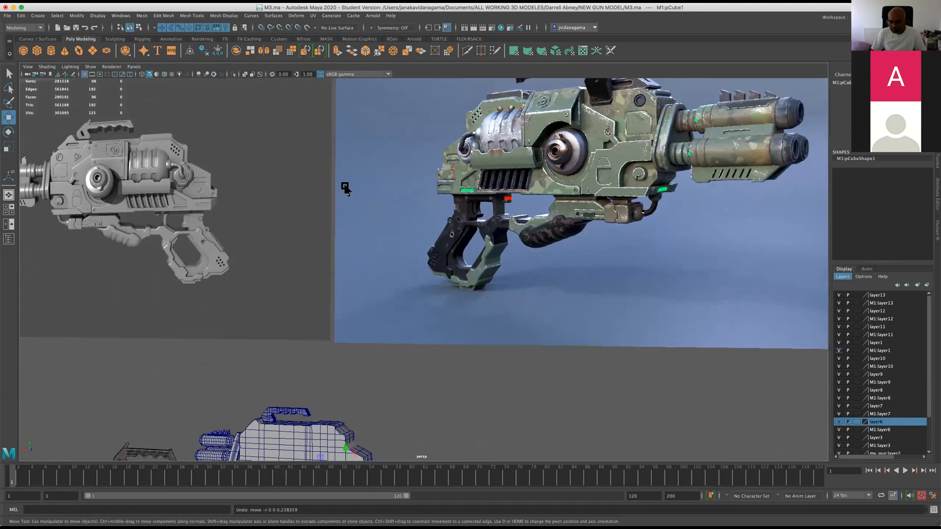
click(701, 243)
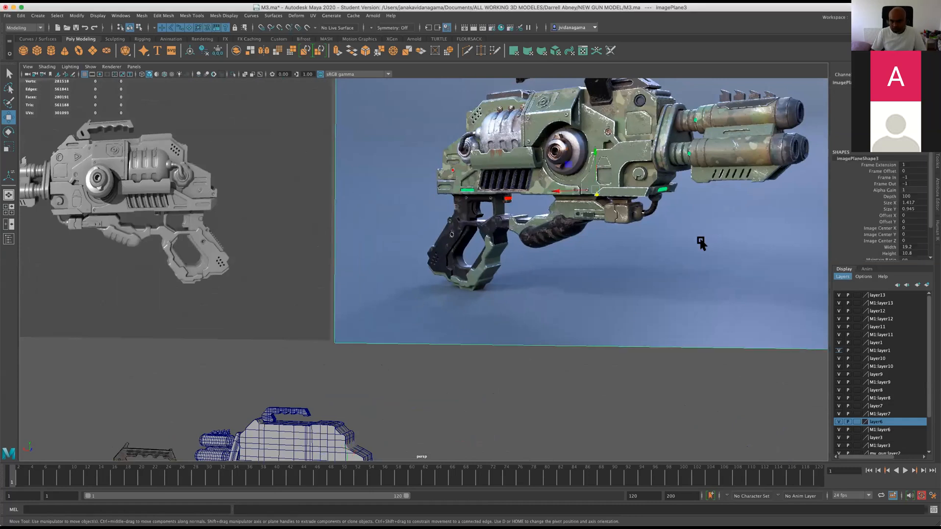
key(space)
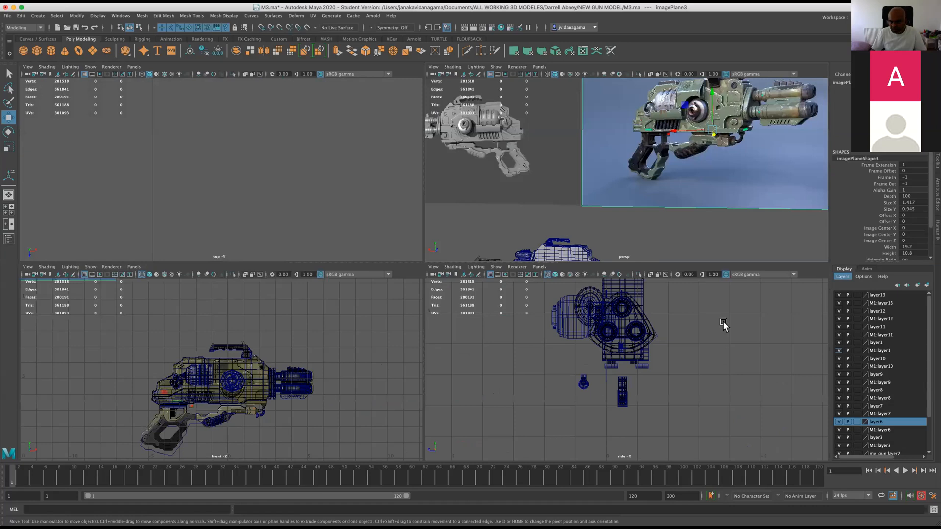
key(space)
scroll(500, 265, down, 5)
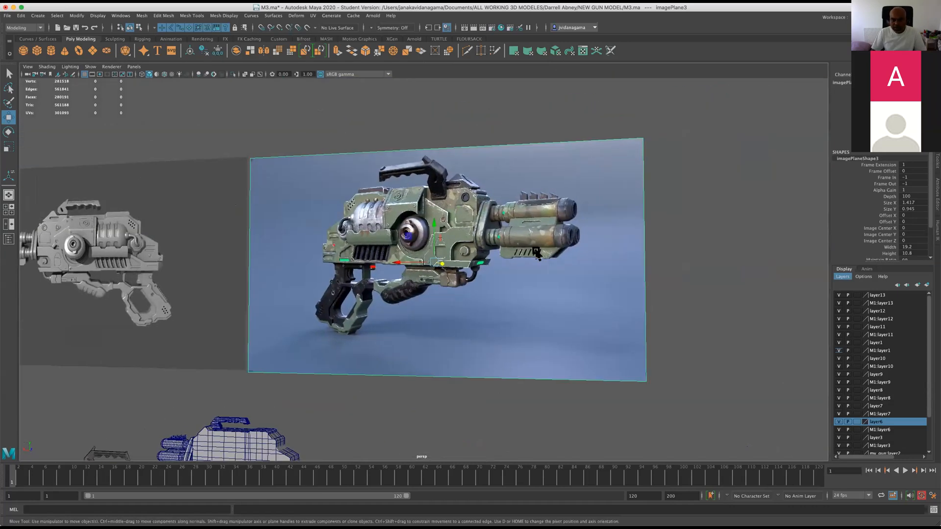
alt+drag(500, 264, 590, 274)
alt+middle_drag(590, 274, 518, 227)
scroll(504, 222, up, 5)
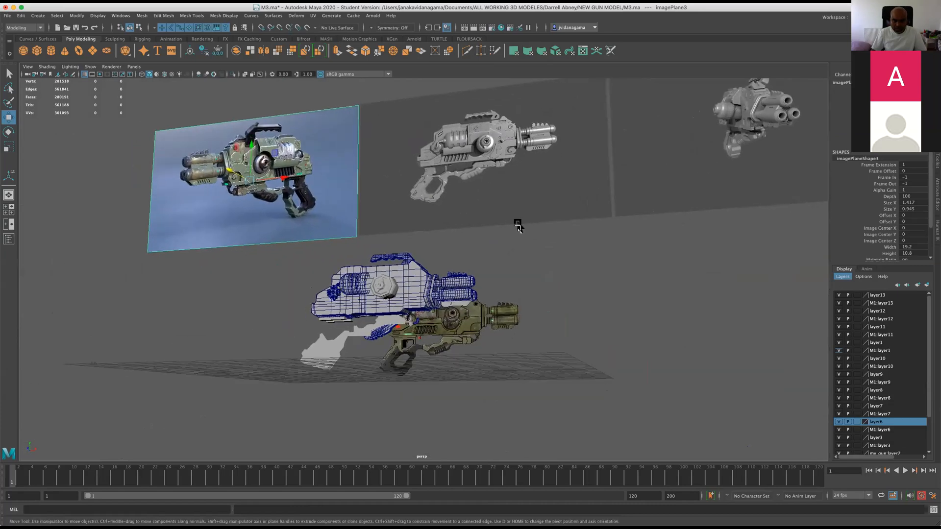
key(ctrl+s)
Examine the gun's rear body, underside blocks and grip outline against the reference images.
scroll(525, 227, up, 4)
alt+drag(524, 227, 405, 342)
alt+drag(411, 277, 386, 269)
scroll(386, 351, up, 5)
scroll(377, 259, up, 5)
scroll(505, 269, down, 5)
alt+middle_drag(505, 269, 379, 291)
scroll(379, 289, up, 3)
alt+drag(379, 290, 474, 272)
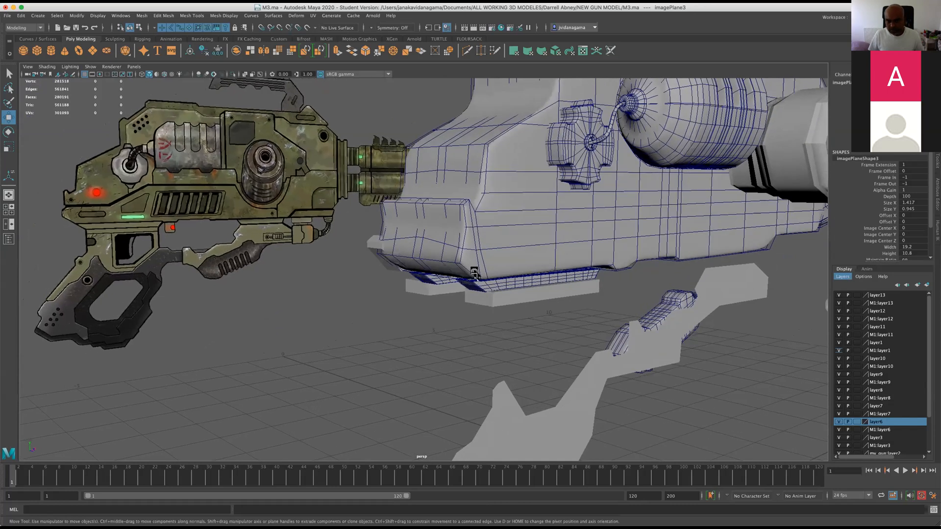
scroll(475, 272, down, 8)
alt+middle_drag(468, 214, 482, 258)
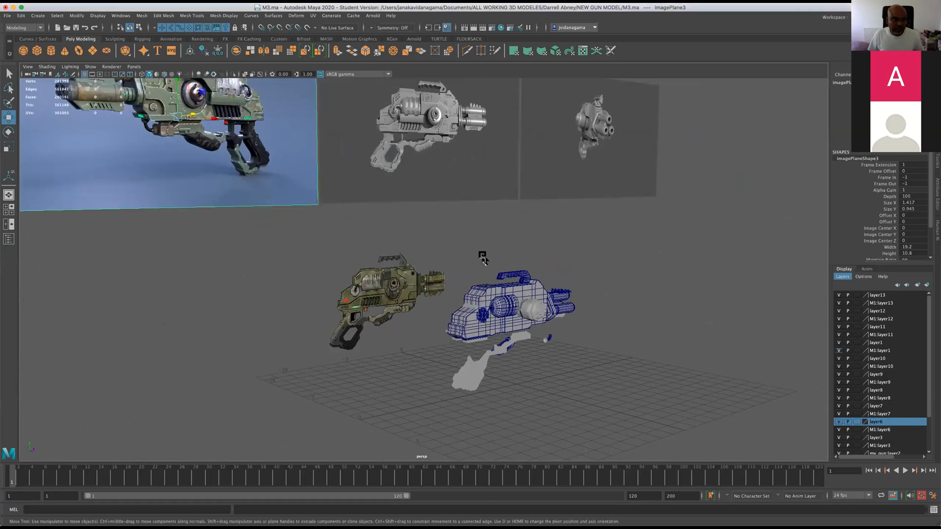
alt+drag(483, 259, 445, 260)
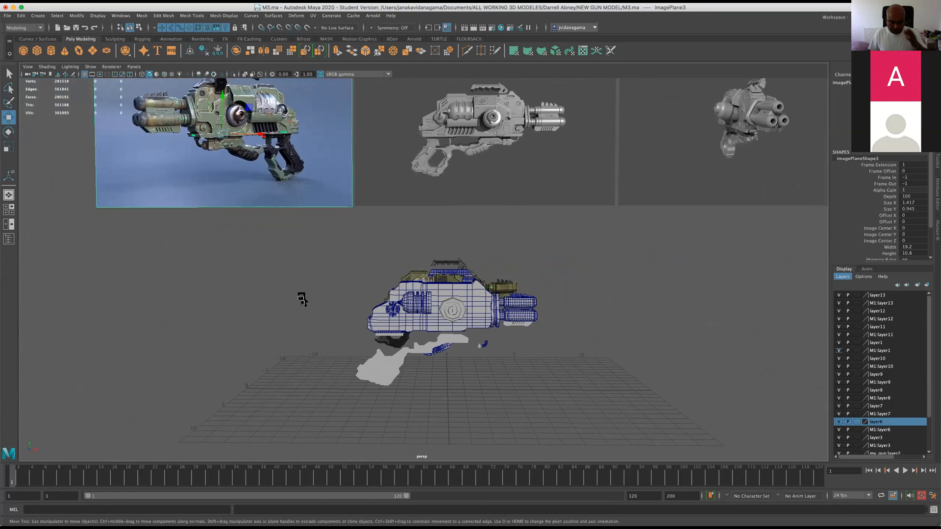
Compare the gun model's underside and grip with the coloured and grey reference images from several angles.
scroll(316, 303, up, 3)
alt+drag(494, 297, 463, 286)
scroll(490, 294, down, 4)
alt+middle_drag(515, 300, 471, 363)
alt+drag(471, 364, 459, 312)
scroll(353, 323, down, 3)
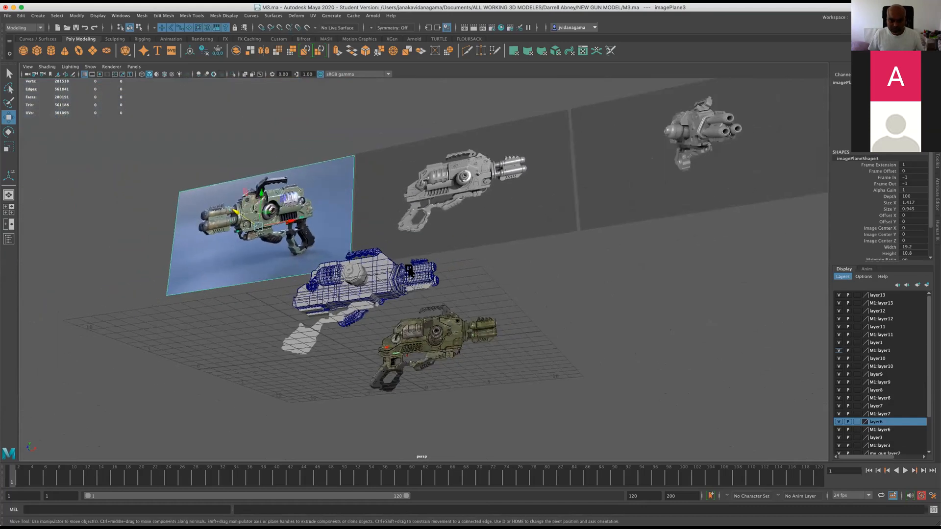
alt+middle_drag(353, 324, 448, 269)
scroll(448, 269, up, 8)
alt+drag(401, 307, 378, 322)
scroll(421, 312, up, 3)
scroll(411, 312, down, 3)
In the front view, move the grip outline up onto the textured reference's grip, select the long underside outline polySurface41, and save the scene.
key(space)
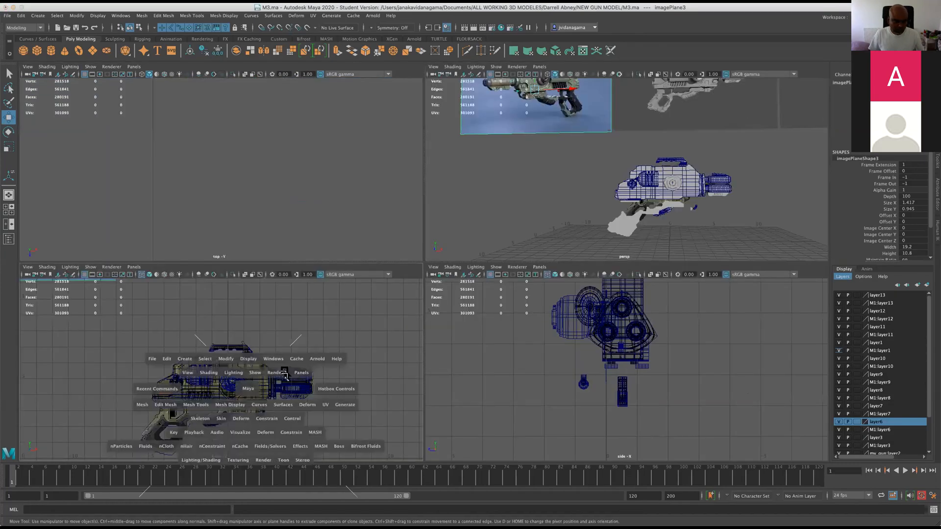
key(space)
scroll(322, 367, up, 5)
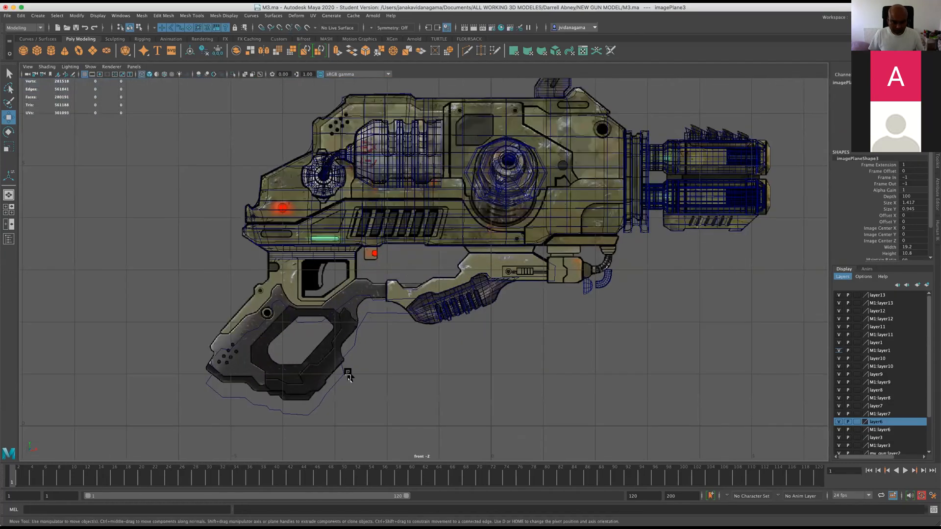
click(348, 377)
drag(328, 353, 323, 338)
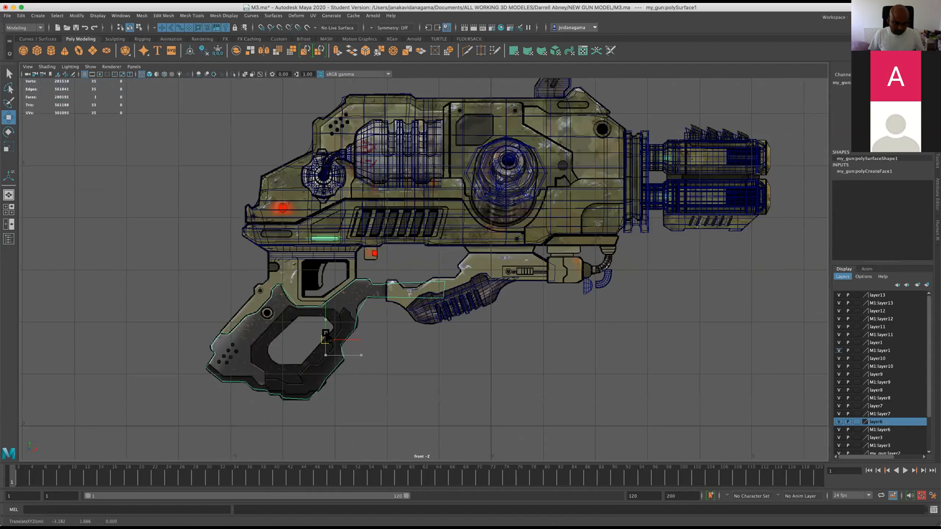
click(479, 269)
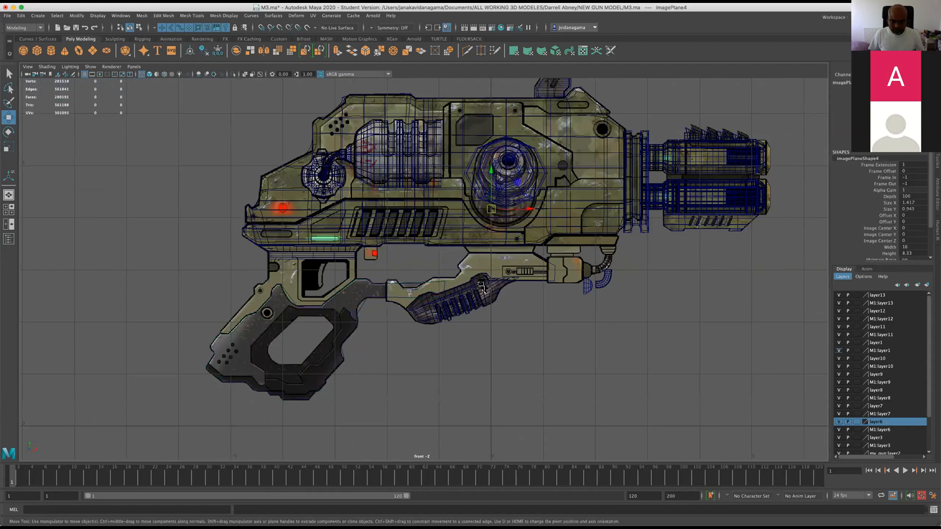
click(460, 289)
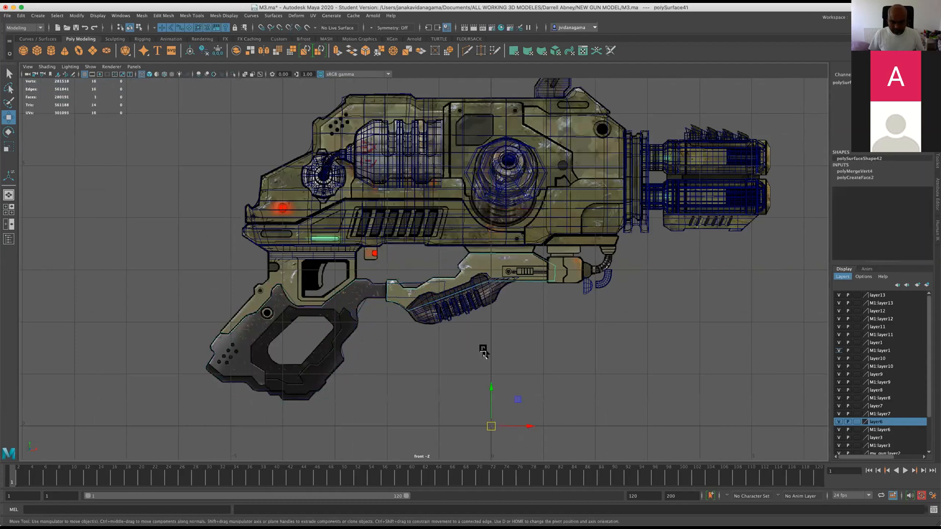
key(super+s)
Move the curved hose and the domed cap behind it up onto their positions in the front-view reference.
scroll(624, 319, down, 2)
scroll(492, 321, up, 5)
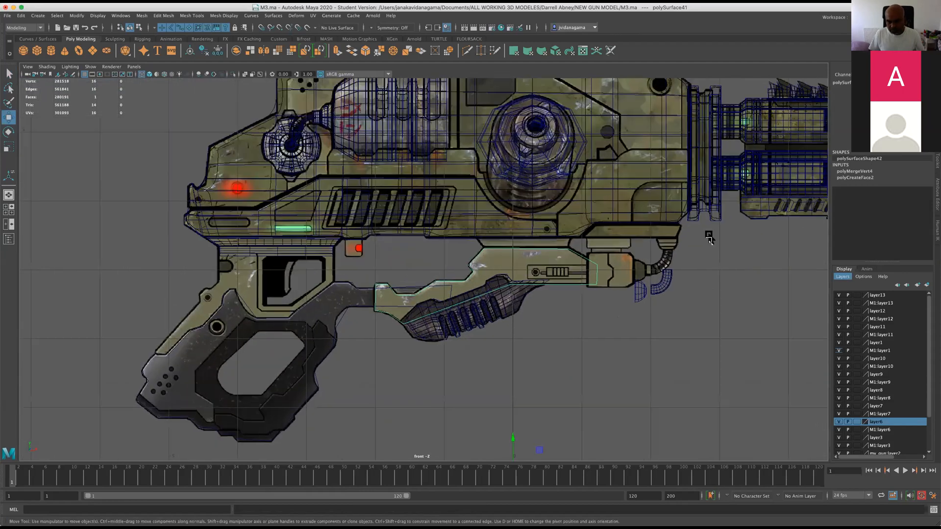
scroll(492, 321, up, 2)
click(529, 365)
drag(523, 340, 553, 309)
click(556, 338)
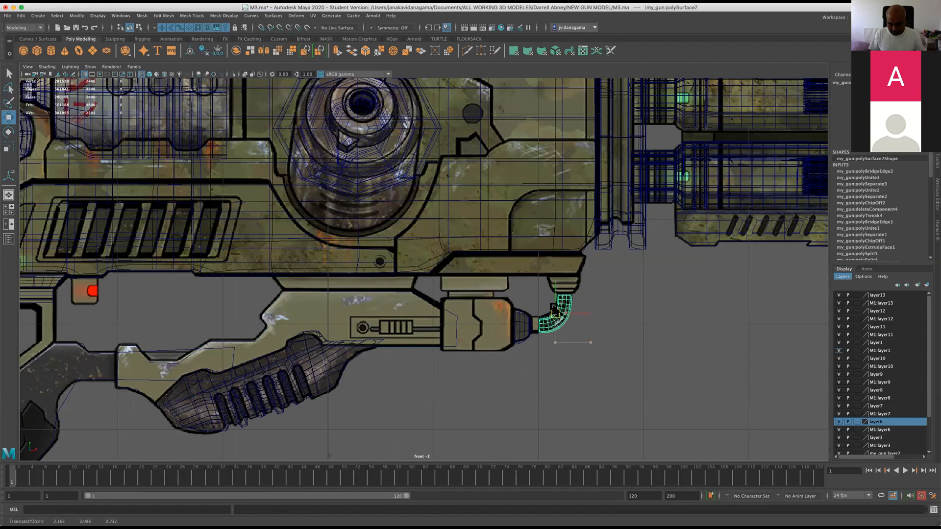
click(608, 229)
click(527, 326)
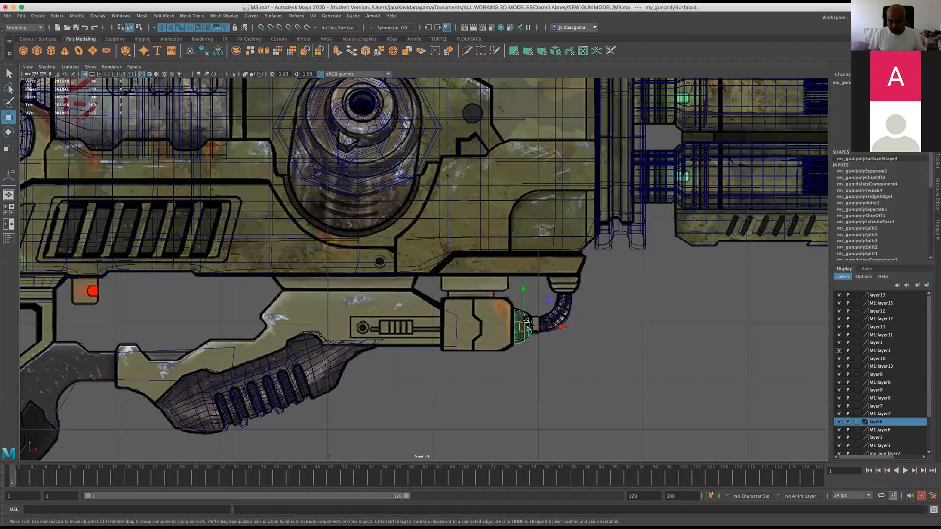
scroll(231, 275, down, 5)
scroll(292, 278, up, 4)
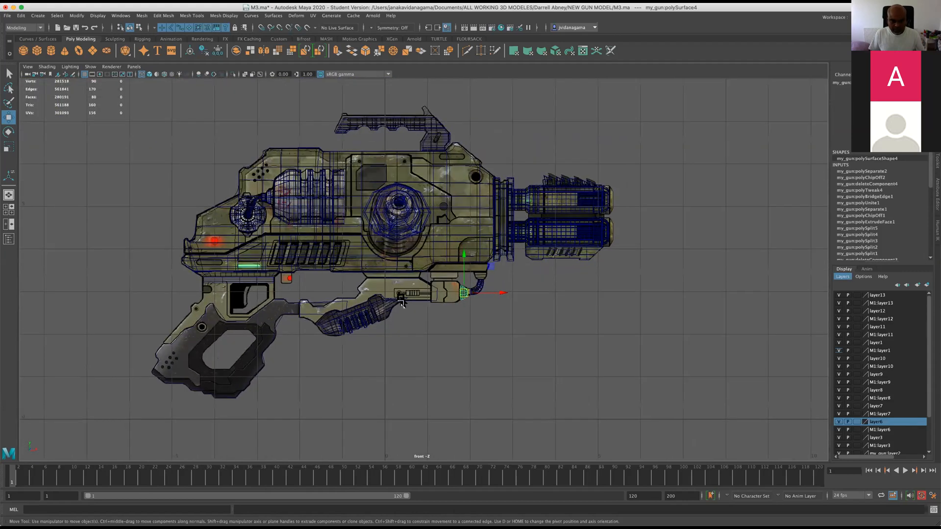
Inspect the domed cap in perspective, then duplicate it and move the copy to the hose's upper end in the front view.
key(space)
key(space)
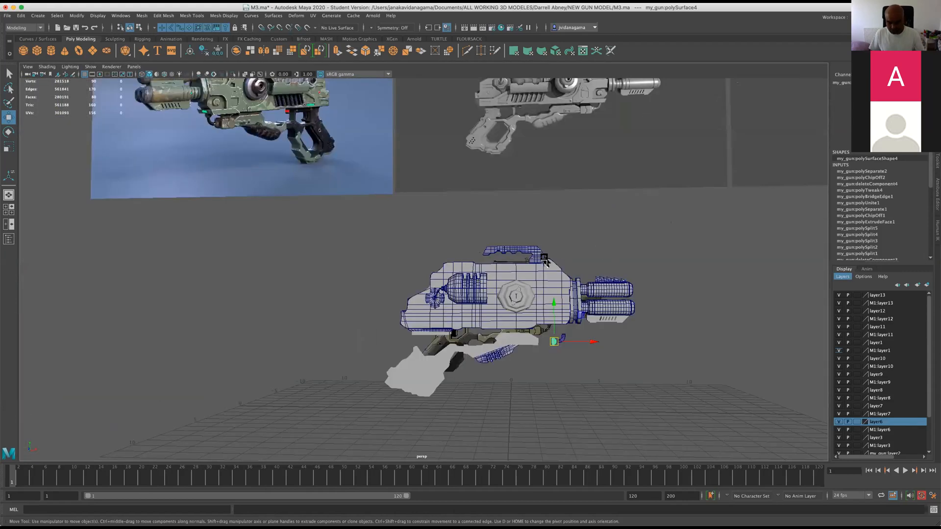
key(f)
scroll(536, 267, down, 6)
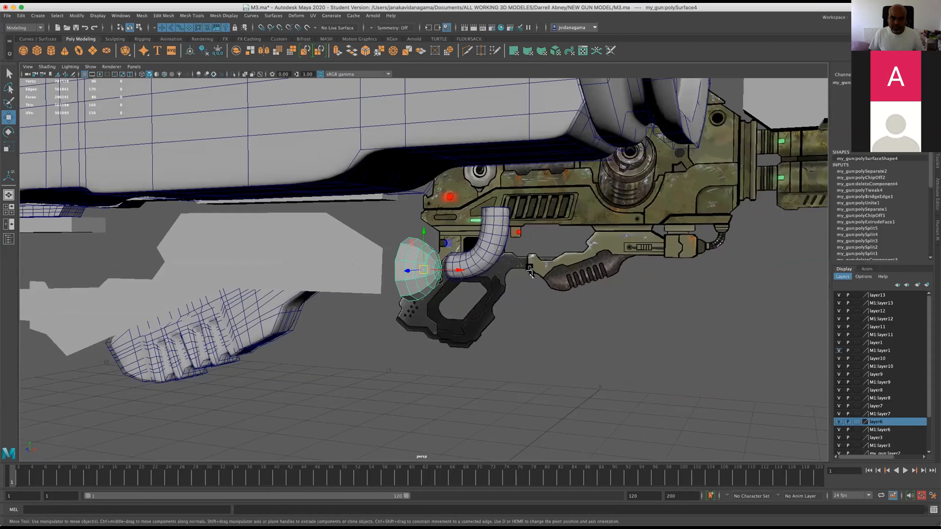
key(space)
key(space)
scroll(453, 338, up, 3)
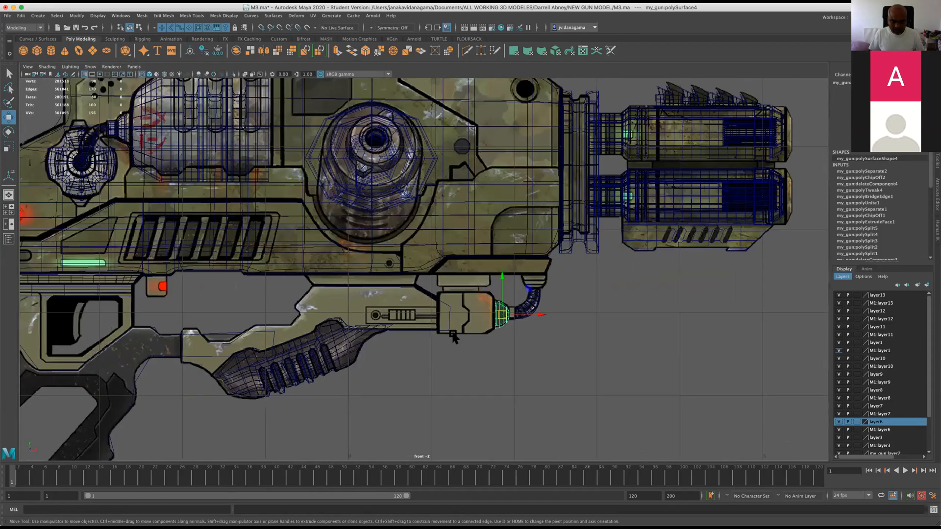
scroll(531, 339, up, 2)
key(ctrl+d)
drag(526, 328, 569, 296)
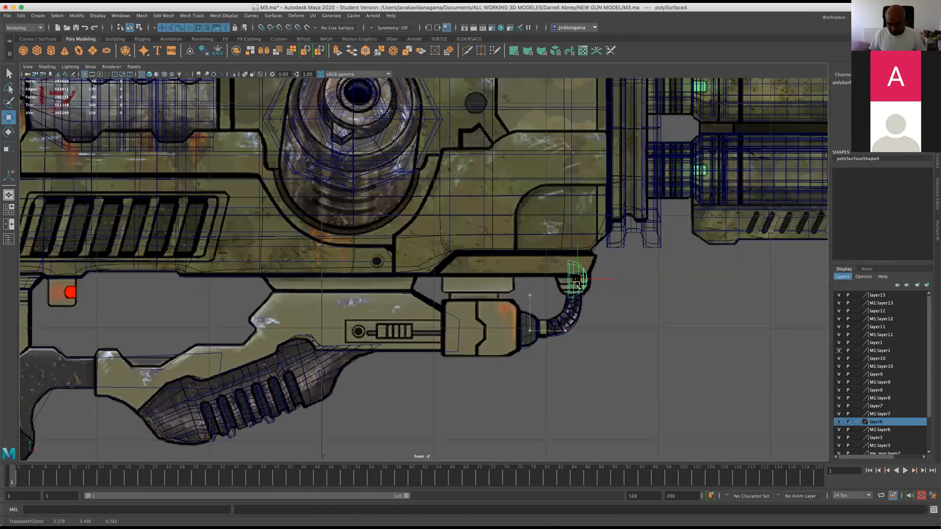
Rotate the duplicated cap about -88 degrees around Z and seat it on the hose's upper end as in the reference.
scroll(570, 297, up, 2)
scroll(424, 270, up, 2)
key(e)
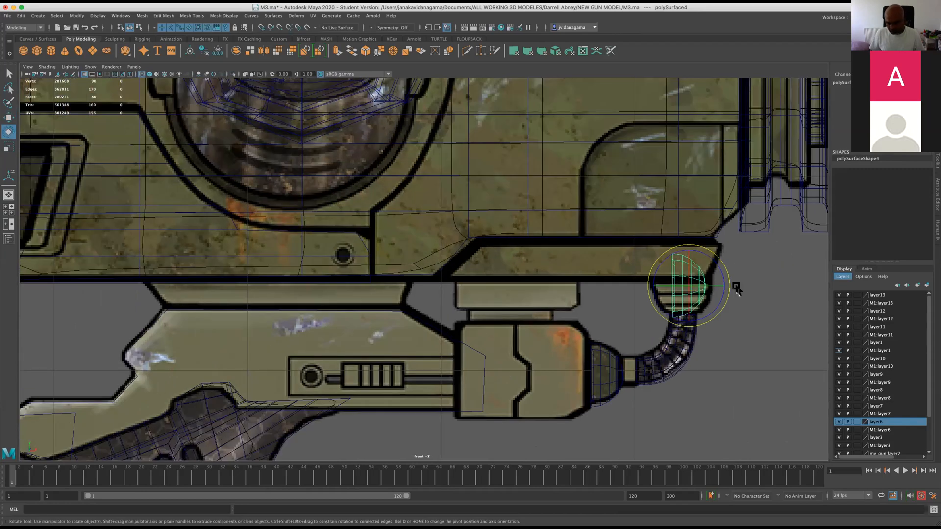
drag(721, 286, 694, 317)
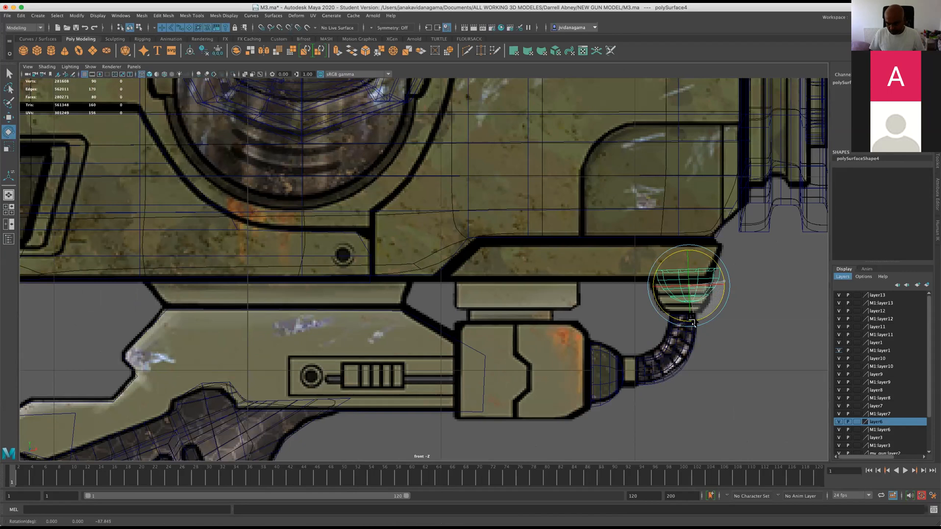
key(w)
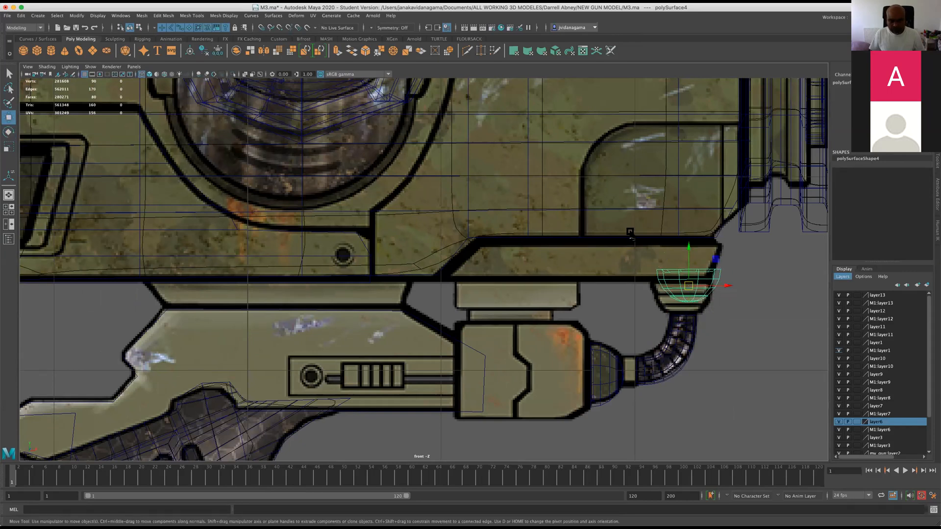
drag(688, 284, 681, 299)
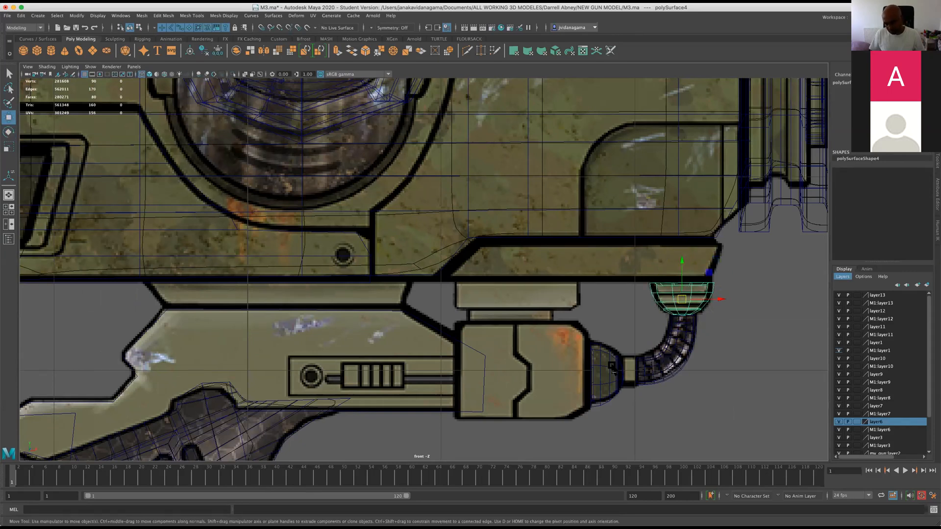
Adjust the original domed cap to the reference at the hose's lower end, and select the curved hose.
click(606, 380)
drag(605, 376, 608, 373)
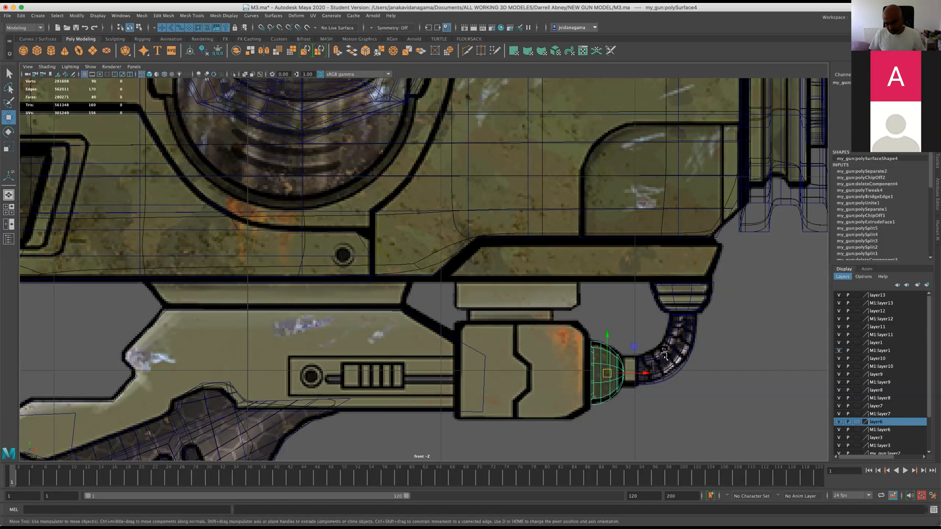
click(659, 370)
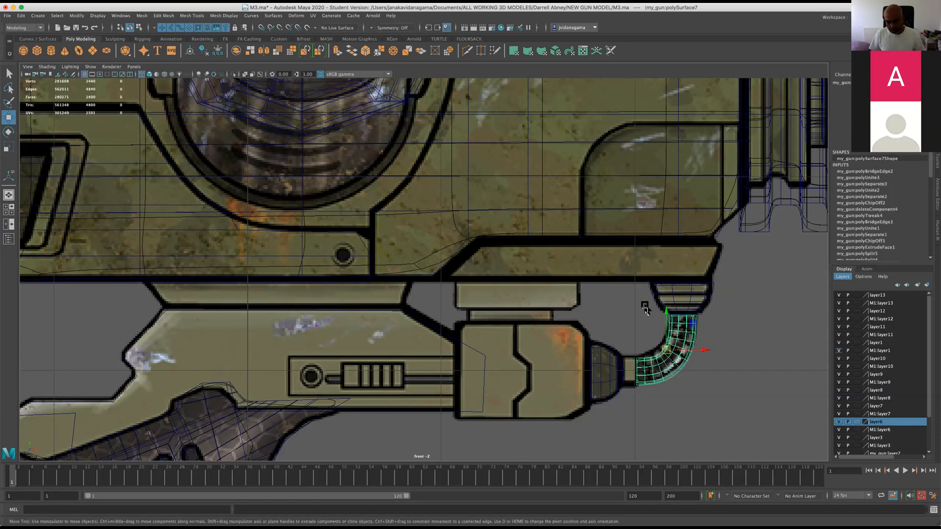
key(a)
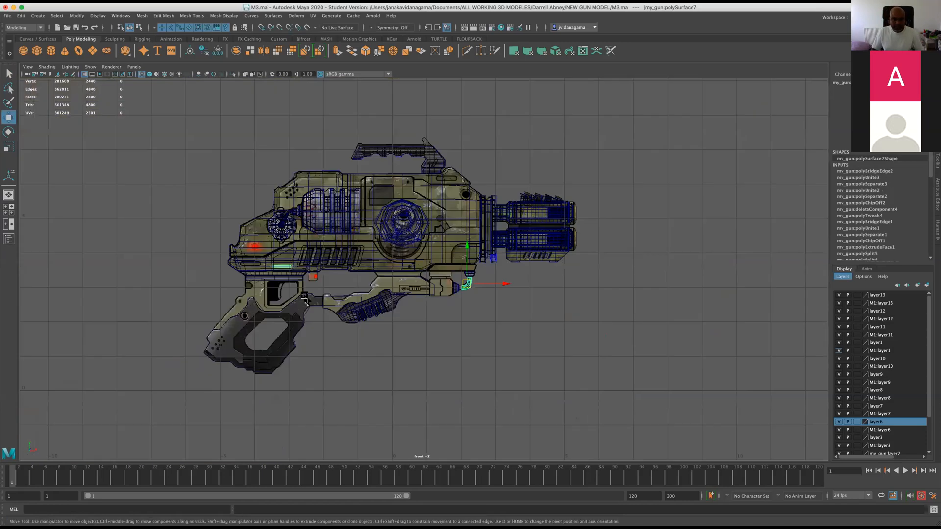
Select the textured reference plane imagePlane4 and inspect the hose and both caps in perspective.
click(227, 328)
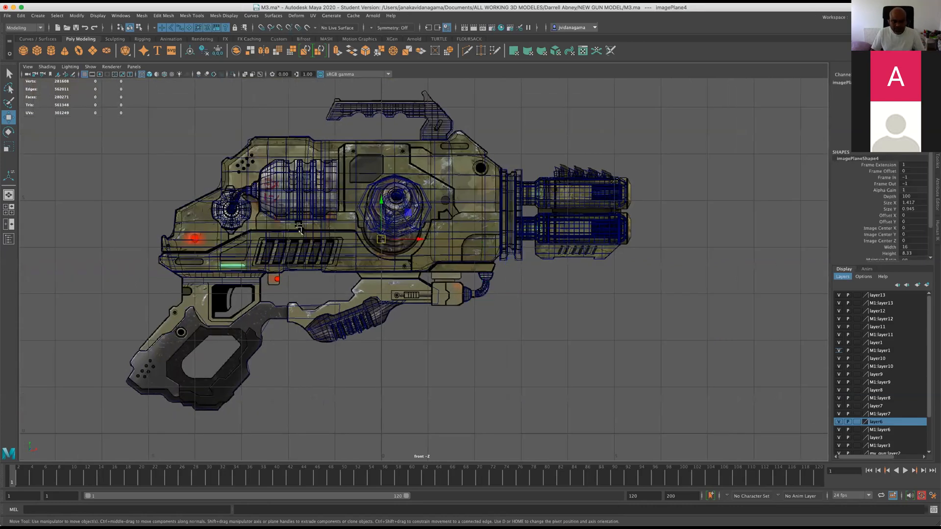
key(space)
key(space)
alt+drag(535, 217, 462, 220)
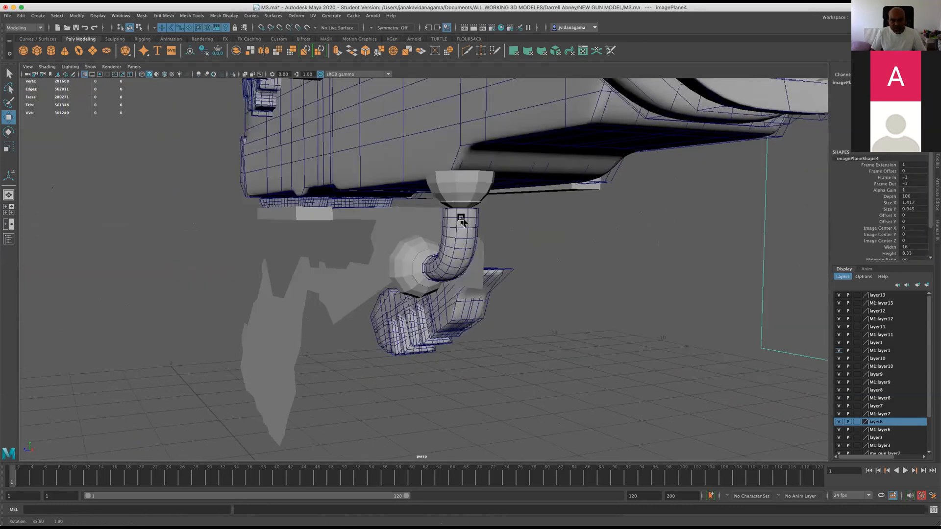
scroll(462, 221, down, 12)
alt+drag(434, 275, 505, 246)
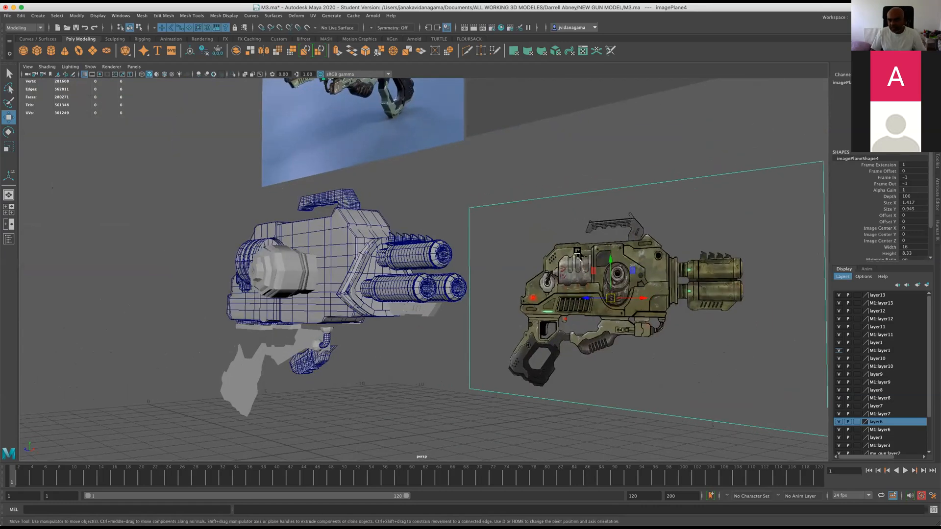
alt+drag(308, 340, 220, 357)
key(space)
key(space)
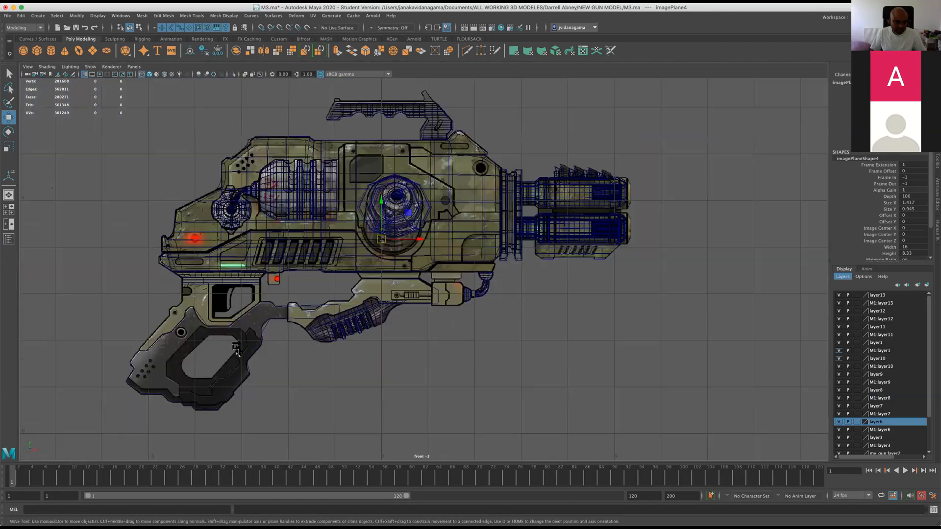
Examine the grip and underside parts against the textured reference in the front view, and compare the whole gun in perspective.
alt+middle_drag(181, 365, 357, 230)
scroll(336, 309, up, 3)
alt+middle_drag(422, 201, 297, 320)
scroll(296, 319, up, 3)
scroll(297, 320, up, 1)
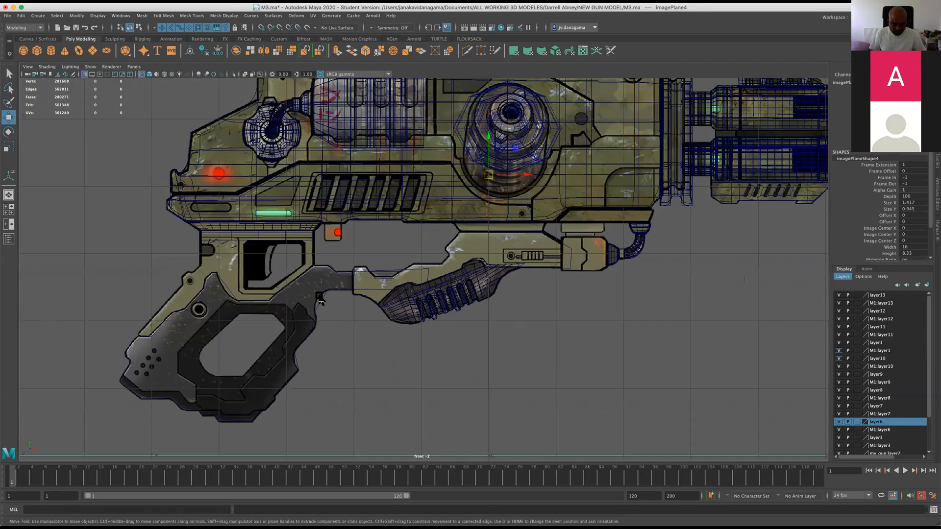
scroll(395, 298, down, 4)
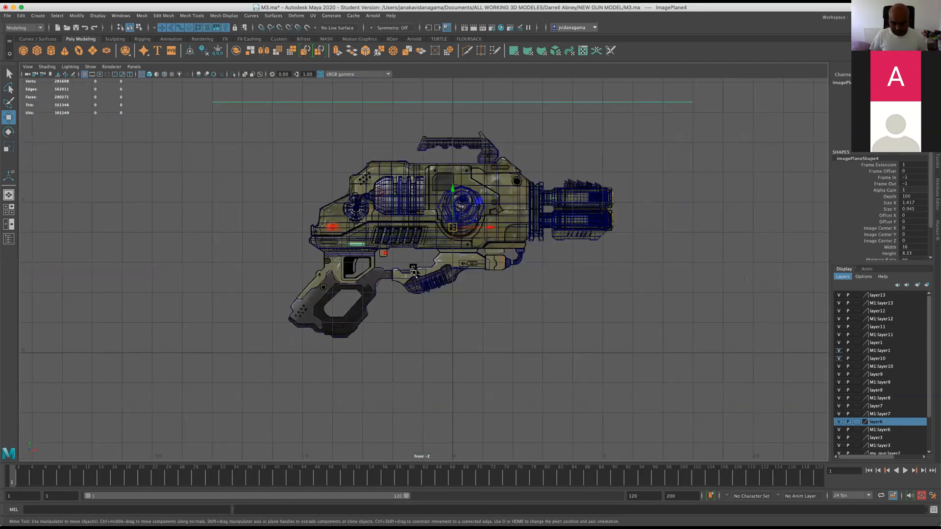
scroll(431, 256, up, 2)
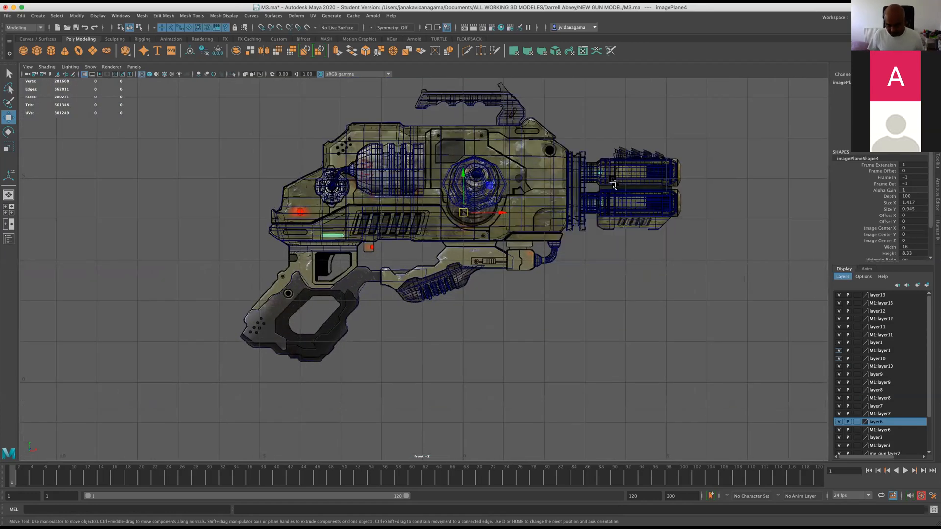
key(space)
key(space)
alt+drag(743, 256, 667, 250)
scroll(668, 250, down, 4)
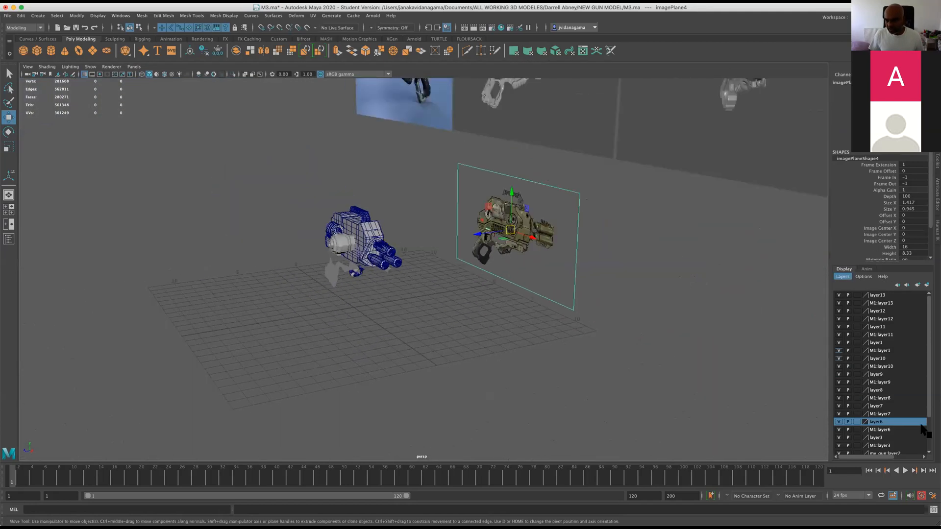
Hide and show layer6 and M1:layer1 in turn to check which objects each layer contains.
drag(927, 394, 925, 373)
click(681, 302)
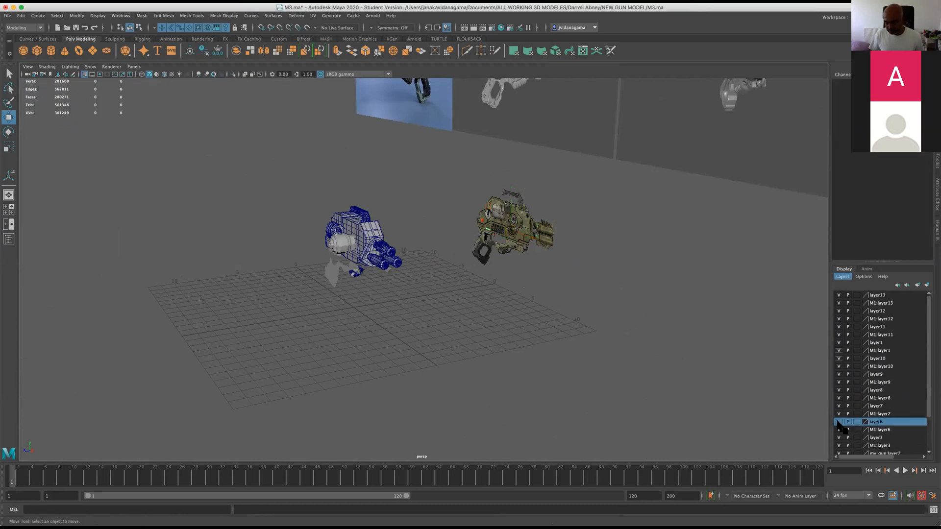
scroll(715, 367, down, 5)
alt+drag(714, 366, 661, 362)
scroll(768, 392, up, 5)
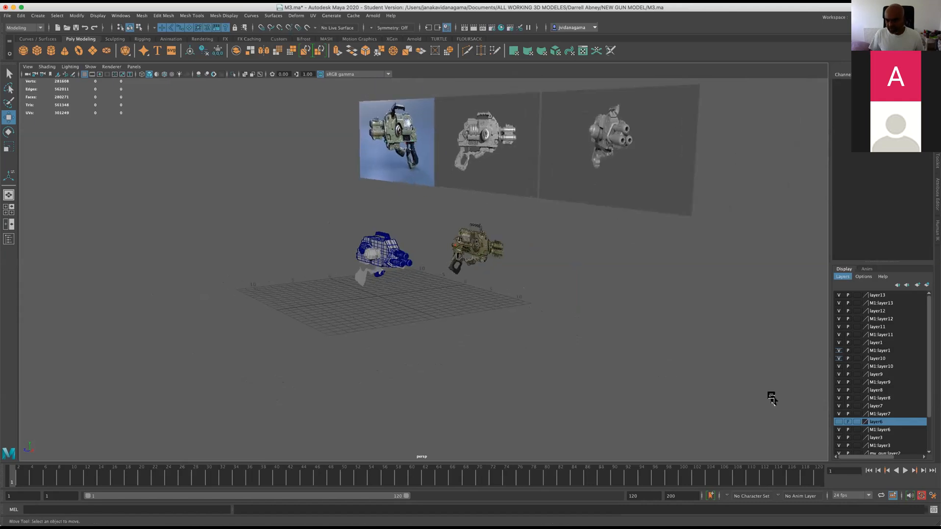
click(518, 260)
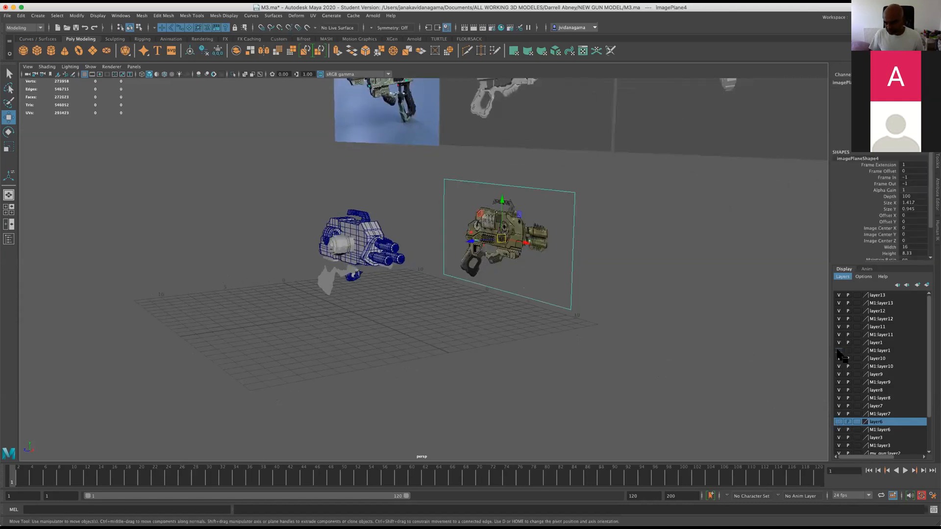
scroll(882, 401, down, 2)
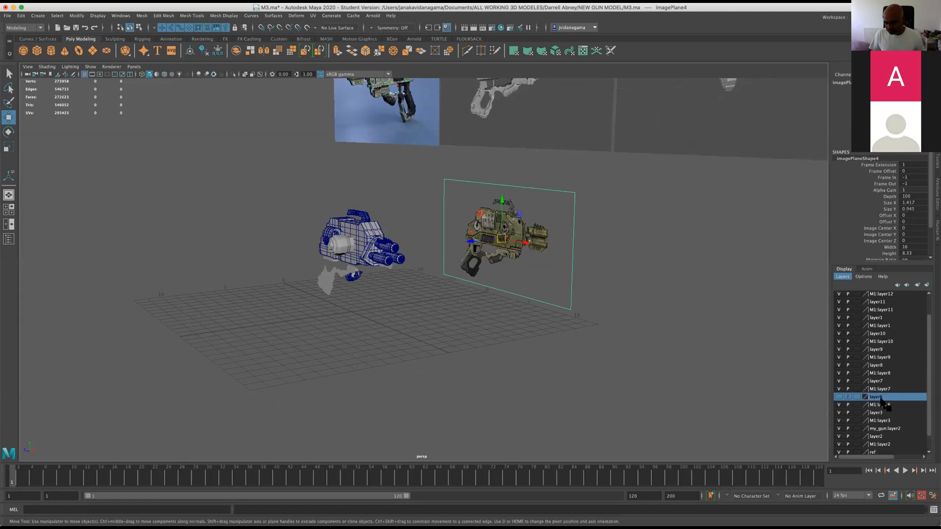
click(837, 395)
Create a new display layer from the selected textured reference plane imagePlane4 and toggle the layer's visibility to test it.
click(576, 274)
click(539, 267)
scroll(909, 382, up, 2)
click(841, 277)
click(859, 293)
click(842, 277)
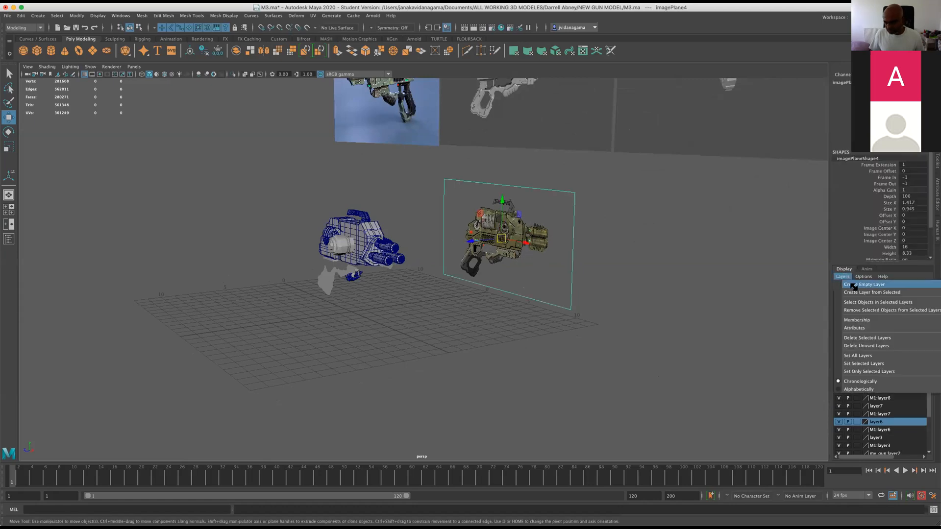
click(858, 292)
click(838, 295)
click(838, 295)
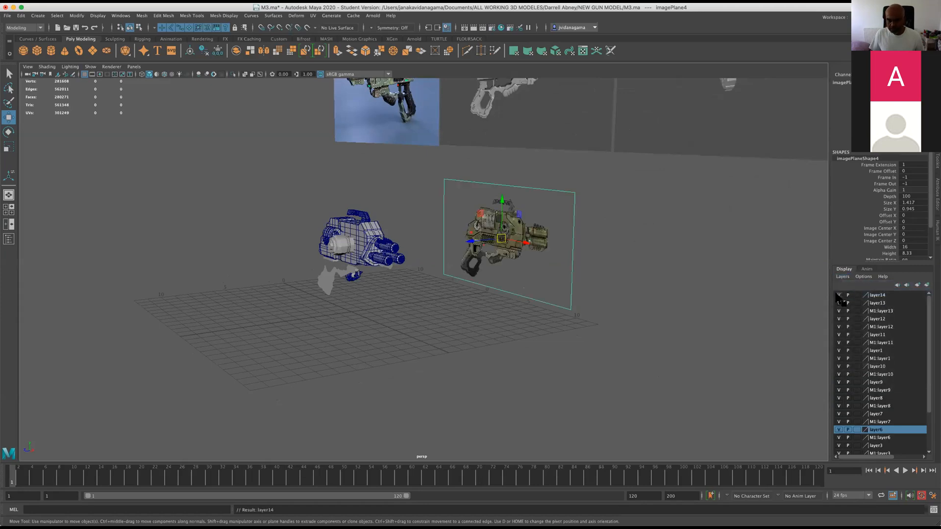
Set layer14, which holds the textured reference plane, to reference display type and save the scene.
click(857, 295)
click(857, 295)
key(super+s)
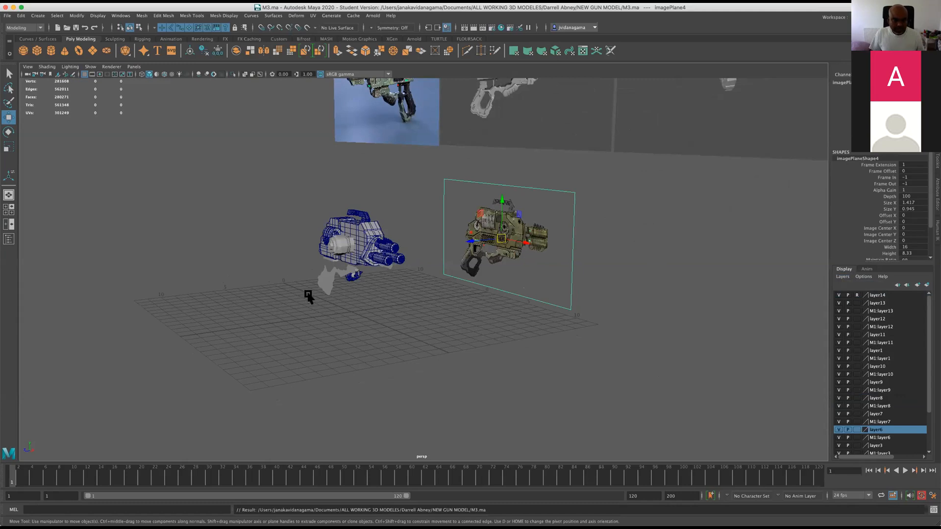
Open the grip outline for vertex editing in the front view and fit its front-edge vertices to the textured reference.
key(space)
key(space)
scroll(274, 297, up, 6)
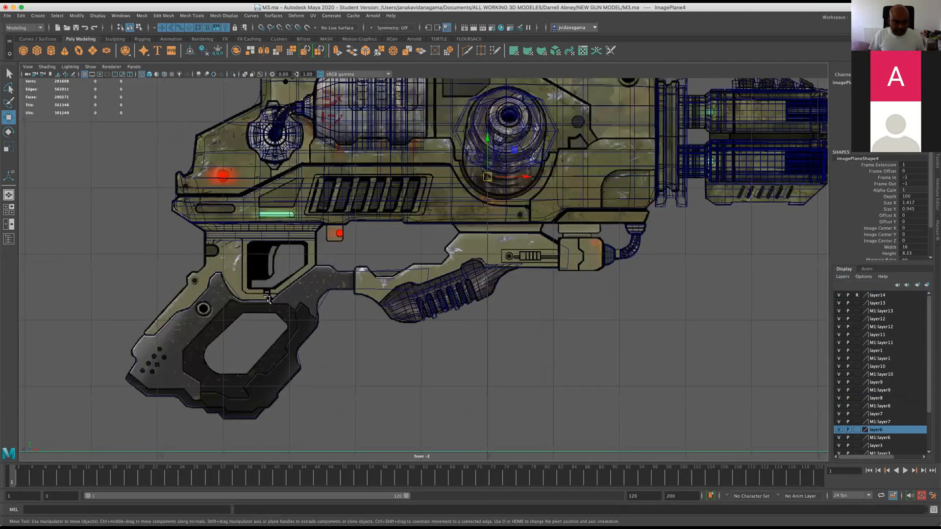
click(304, 323)
scroll(371, 276, up, 3)
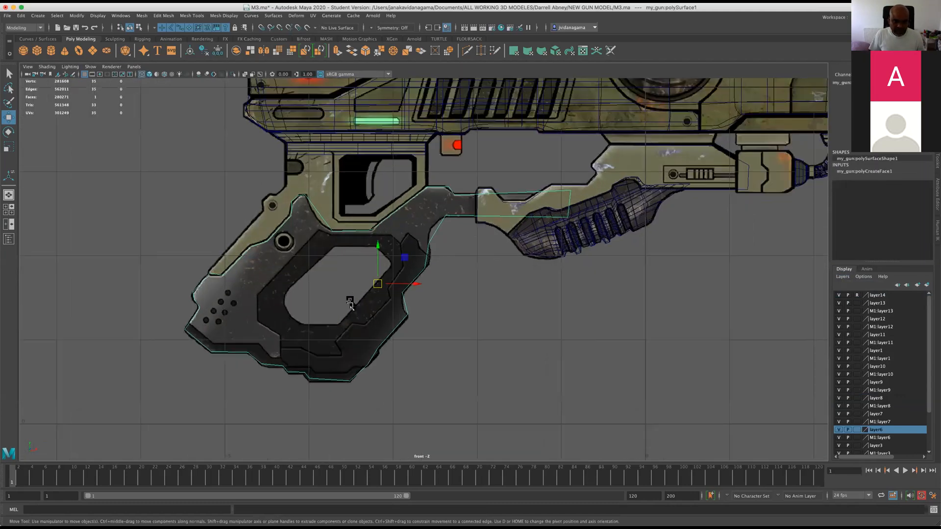
alt+middle_drag(430, 222, 418, 231)
right_drag(418, 231, 419, 231)
click(431, 221)
click(424, 269)
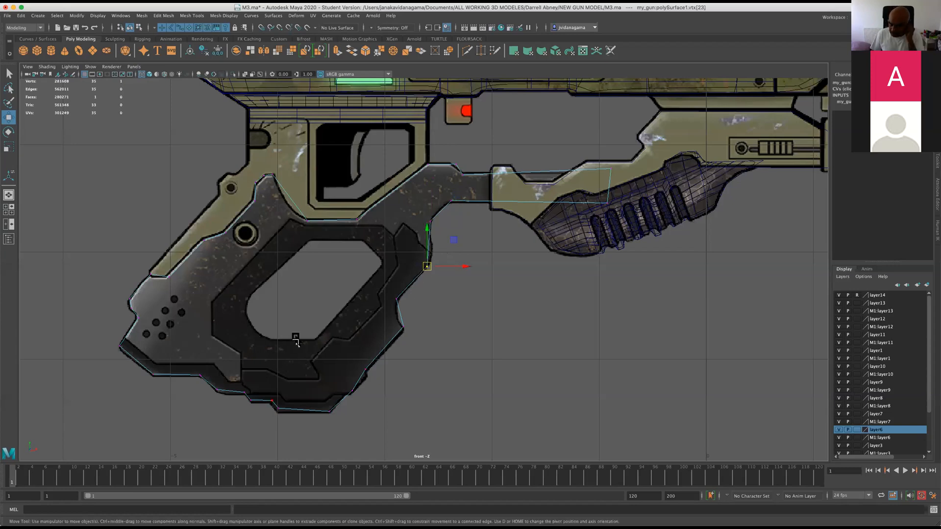
Lower the upper corner vertex at the free end of the grip outline's forward arm.
click(599, 202)
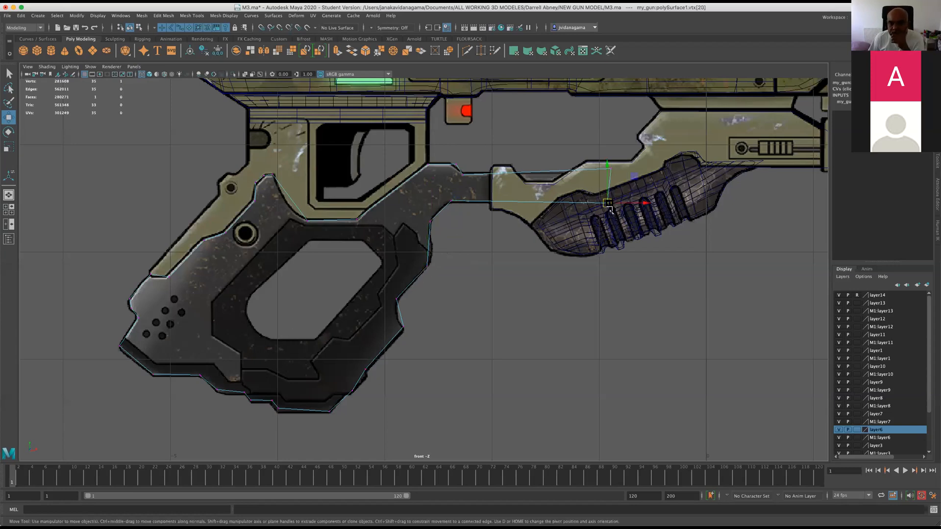
click(612, 171)
mouse_move(611, 171)
mouse_down()
mouse_move(598, 181)
mouse_move(607, 178)
mouse_up()
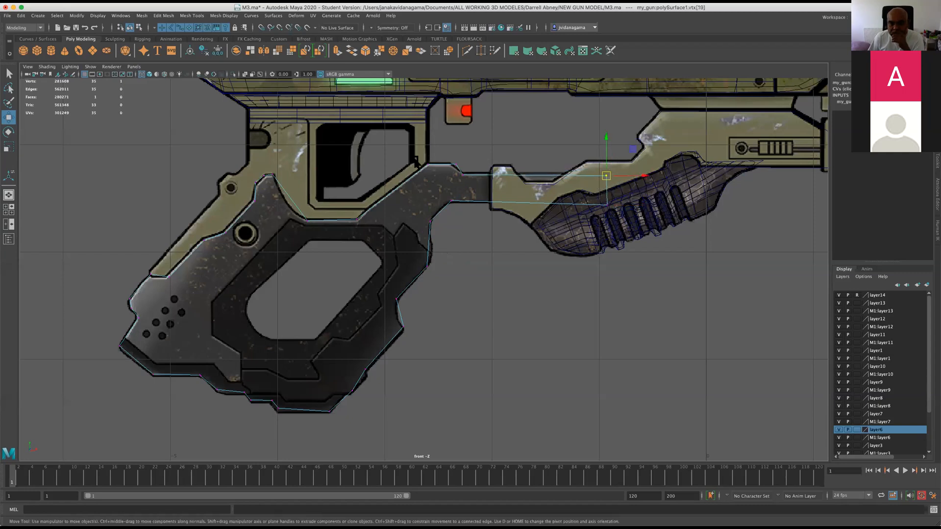
Fit the vertices along the grip outline's upper rear edge and below the trigger guard to the reference, and save the scene.
click(450, 163)
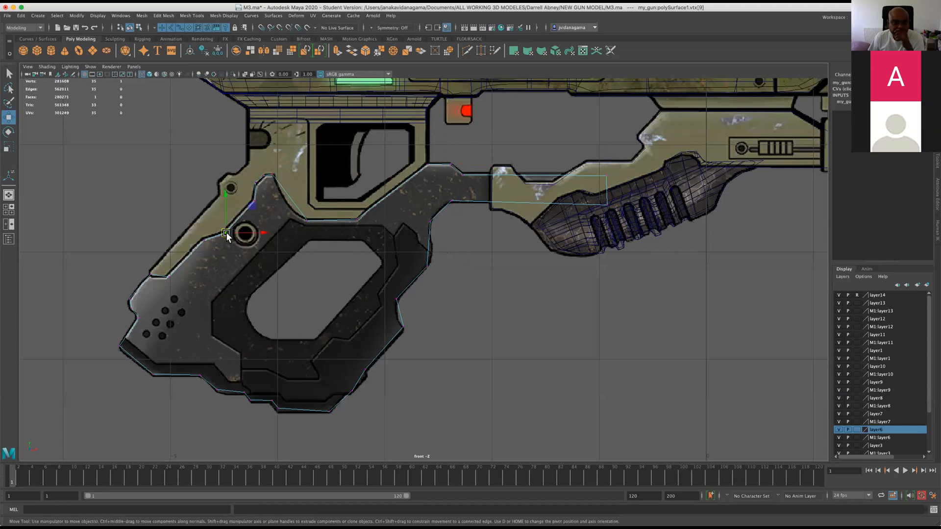
click(254, 201)
click(253, 201)
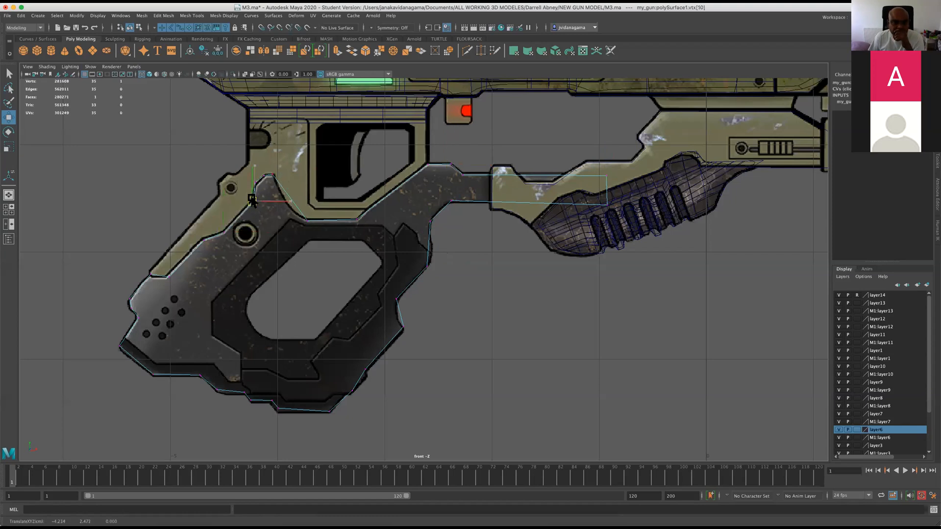
click(276, 176)
click(307, 222)
click(76, 28)
click(464, 277)
key(w)
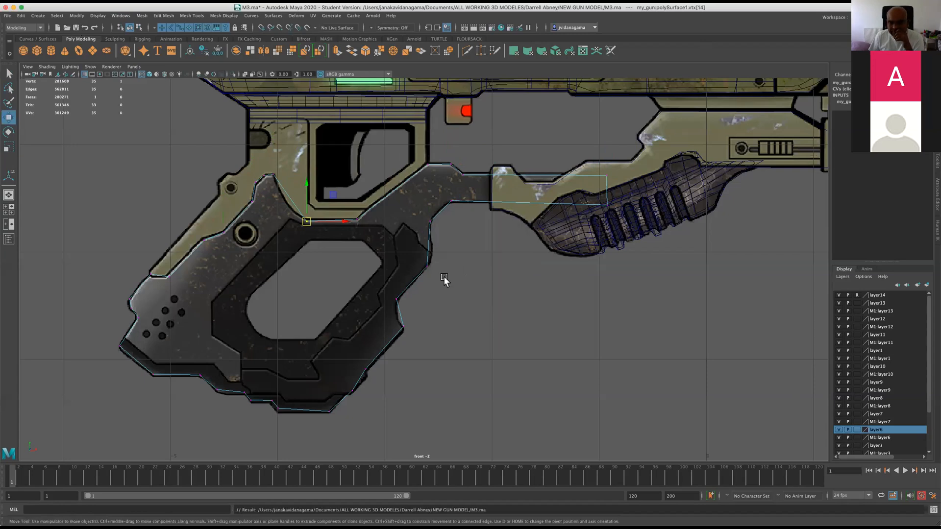
Scale the two end vertices of the grip's forward arm along X so the arm ends in a vertical edge.
mouse_move(593, 190)
mouse_down()
mouse_move(616, 218)
mouse_move(606, 204)
mouse_up()
shift+drag(594, 152, 613, 179)
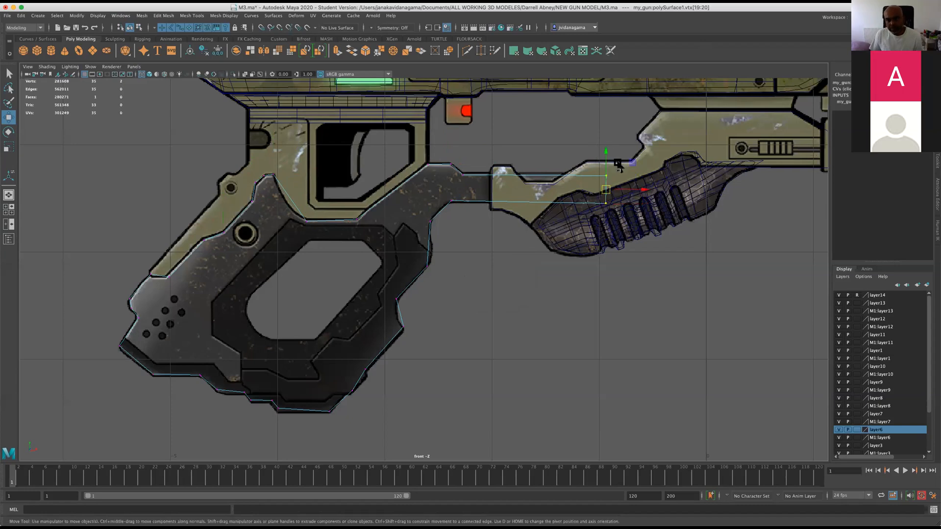
click(8, 131)
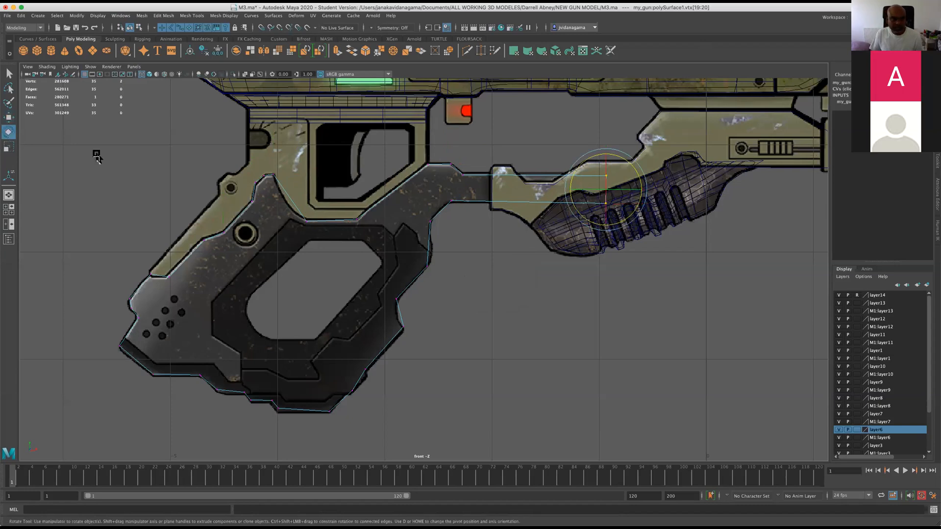
key(r)
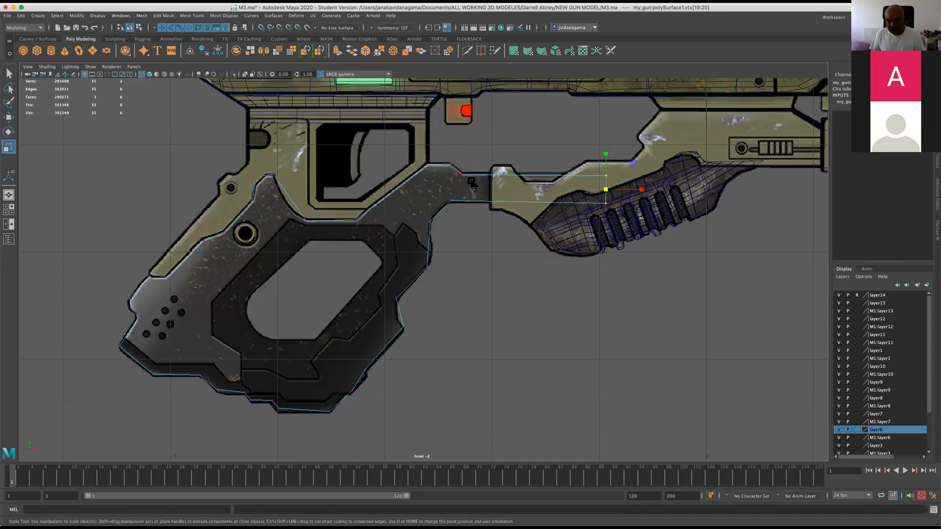
click(640, 190)
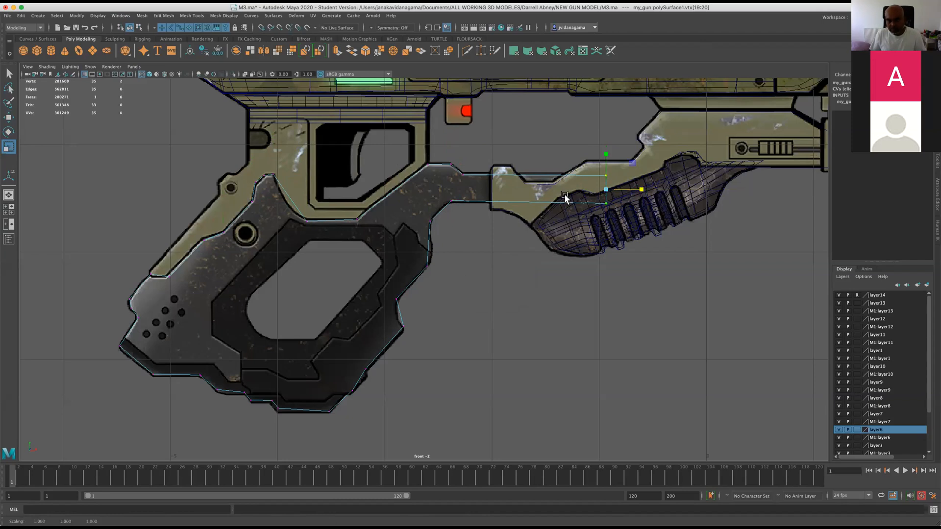
Level the lower and upper vertex pairs of the grip's forward arm by scaling them vertically, and save the scene.
drag(423, 187, 677, 219)
click(526, 168)
drag(454, 154, 652, 197)
drag(529, 158, 525, 184)
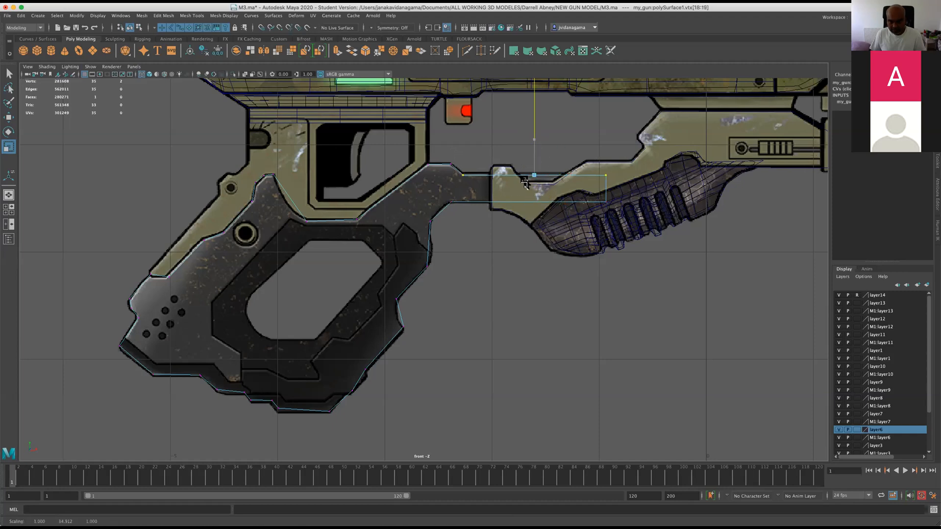
click(75, 28)
click(463, 278)
key(r)
Clear the vertex selection on the grip outline and save the scene.
scroll(441, 269, up, 1)
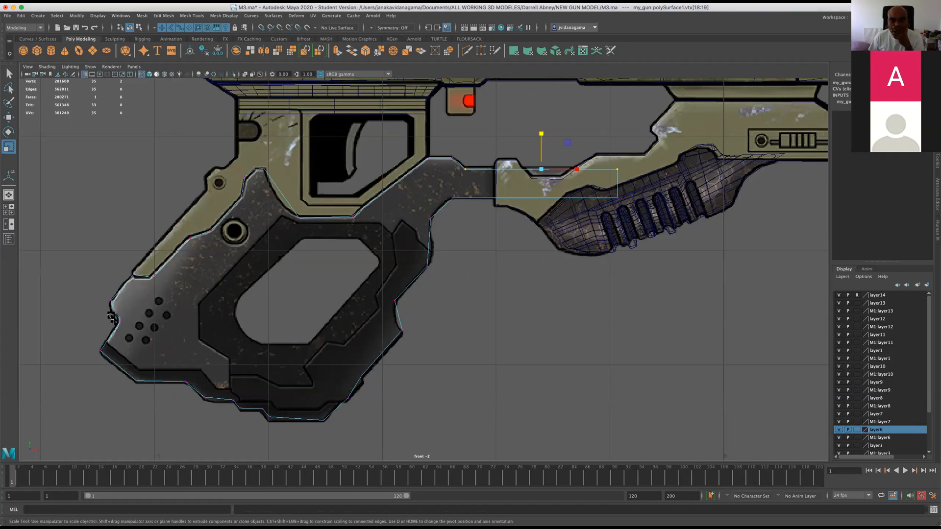
click(209, 265)
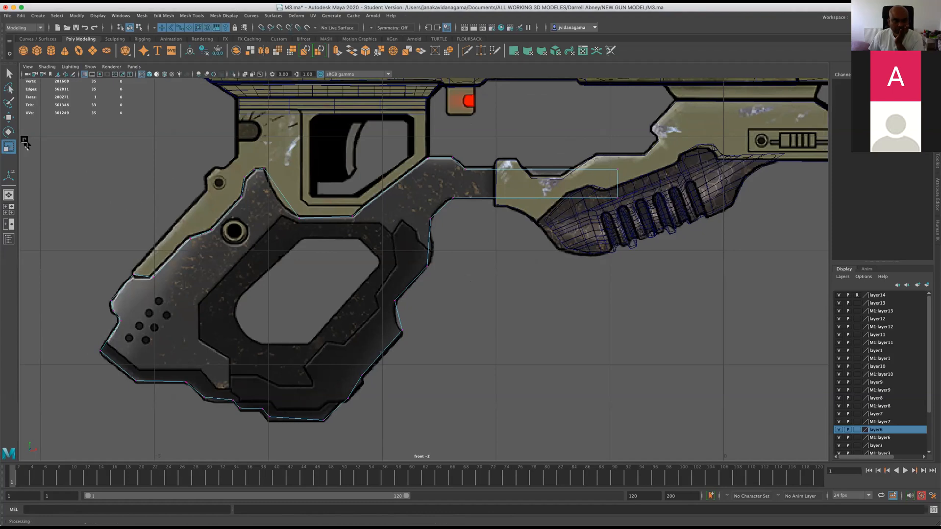
click(264, 50)
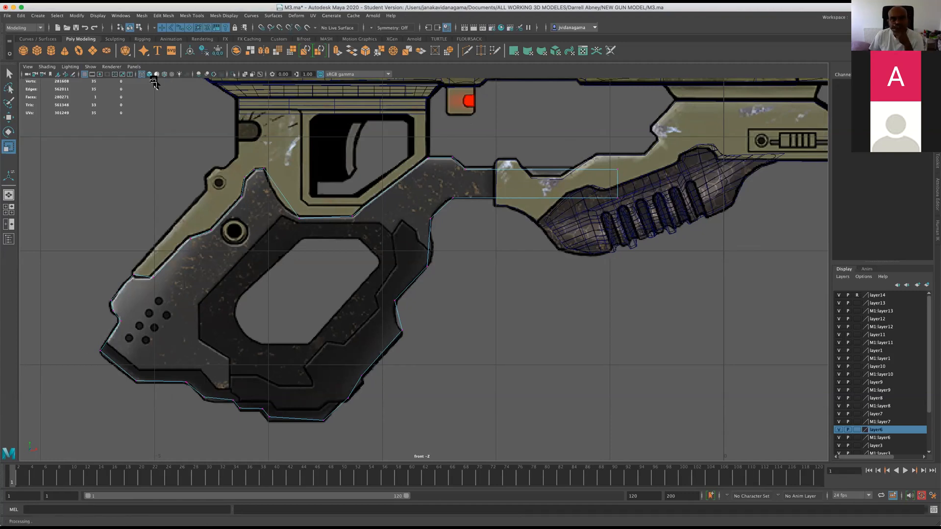
click(76, 27)
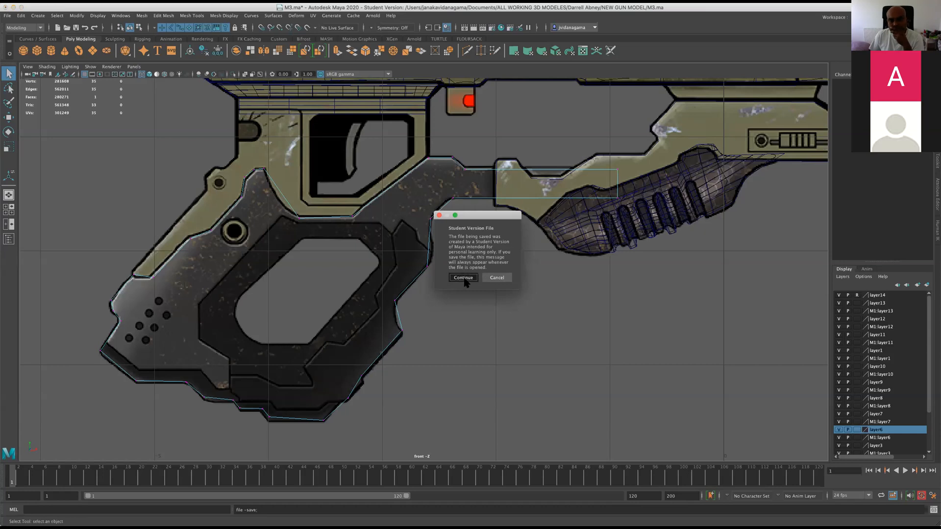
click(463, 277)
Examine the grip outline and its forward arm against the textured reference and the whole gun in the front view.
scroll(490, 245, down, 5)
key(r)
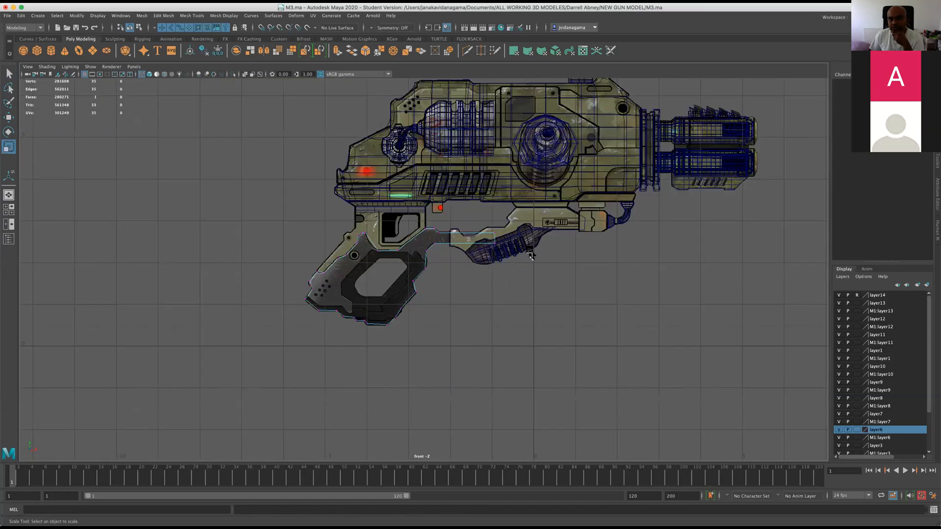
scroll(530, 255, up, 3)
scroll(434, 257, up, 3)
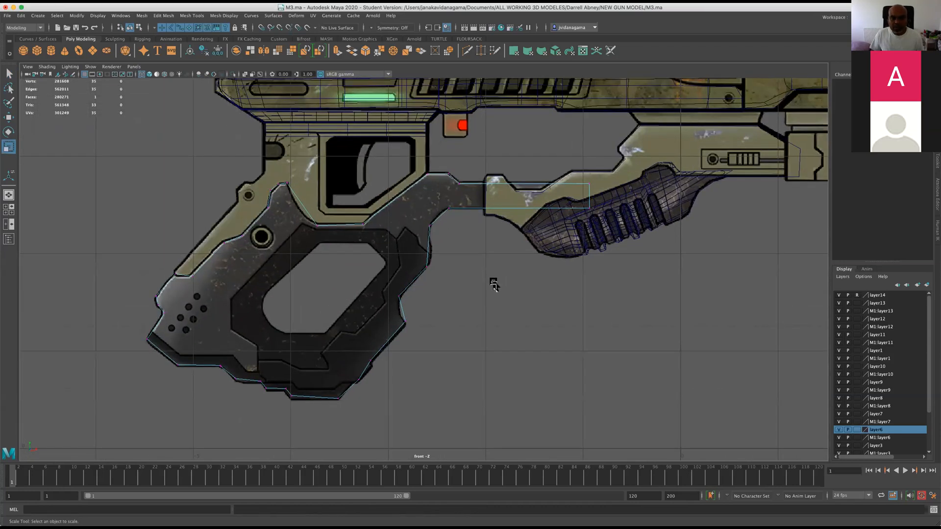
alt+middle_drag(494, 284, 496, 298)
scroll(464, 334, up, 2)
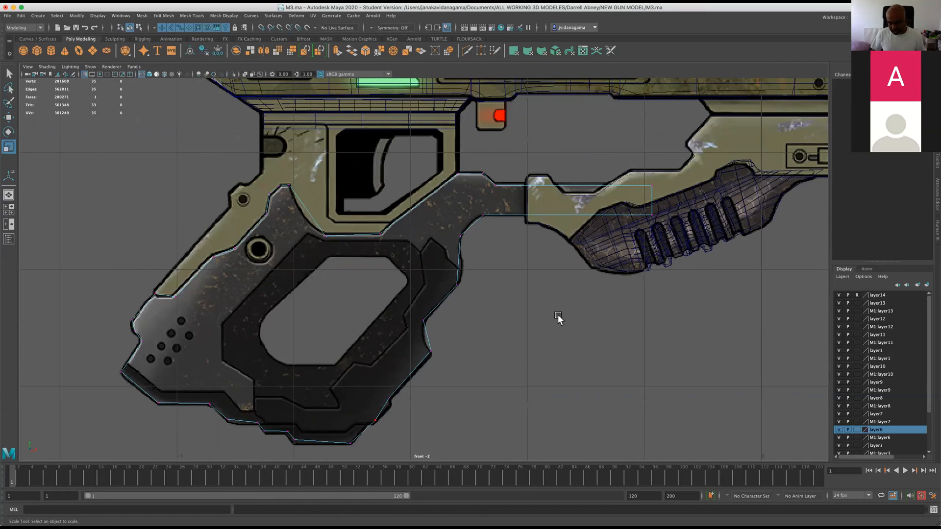
scroll(545, 251, down, 5)
scroll(498, 273, up, 4)
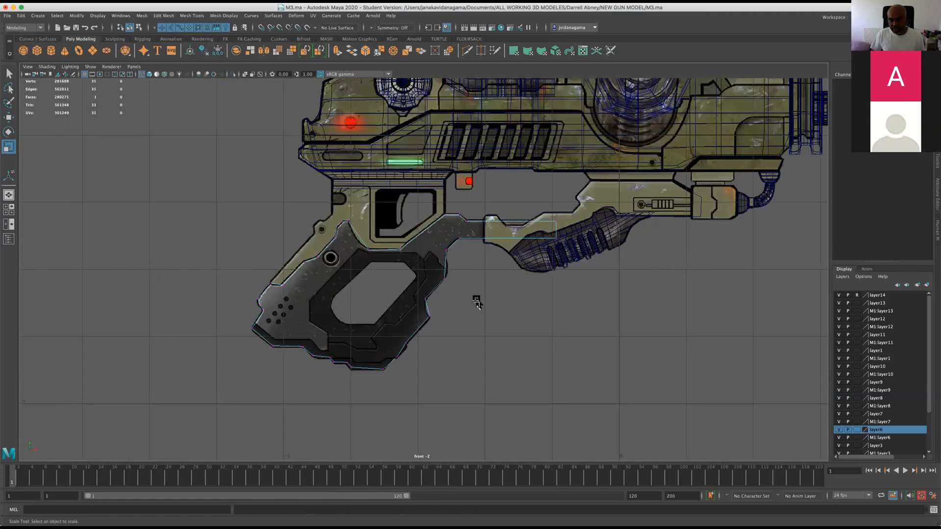
scroll(411, 289, up, 3)
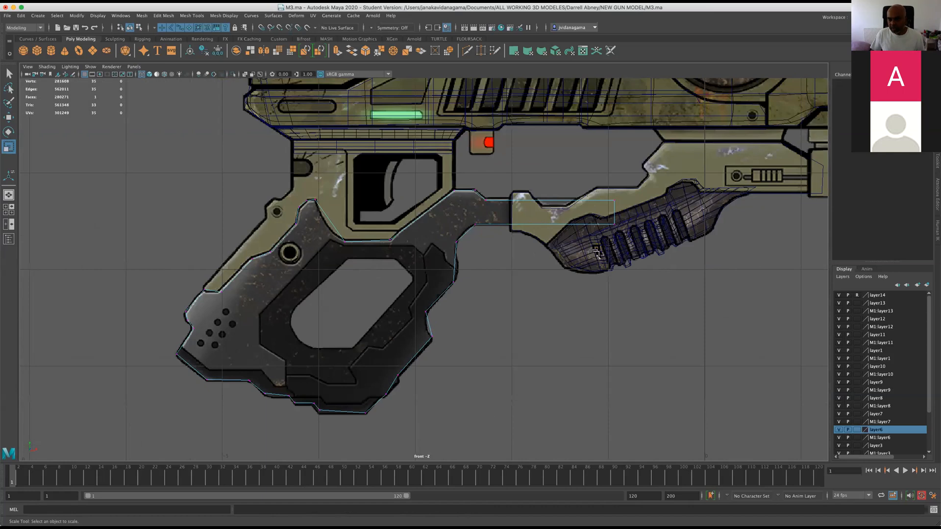
scroll(455, 342, up, 2)
scroll(641, 300, down, 5)
scroll(580, 304, up, 3)
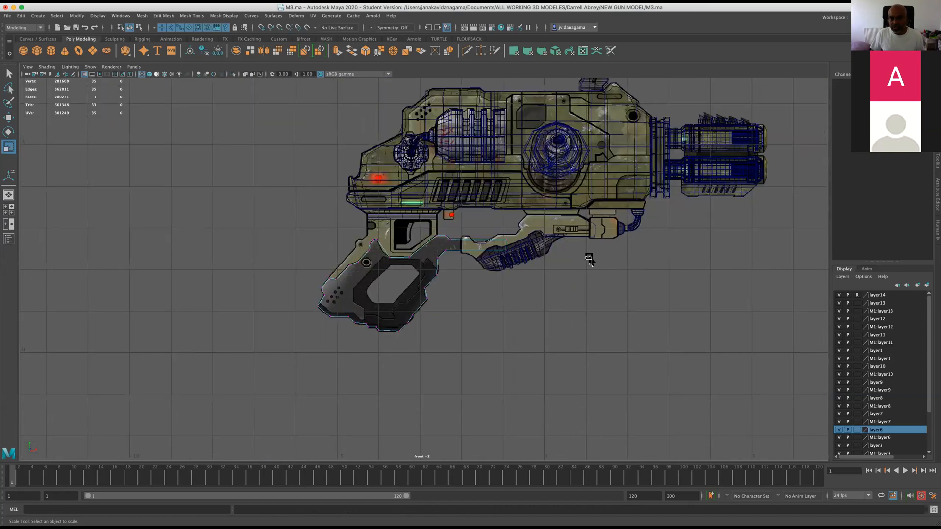
scroll(444, 240, up, 2)
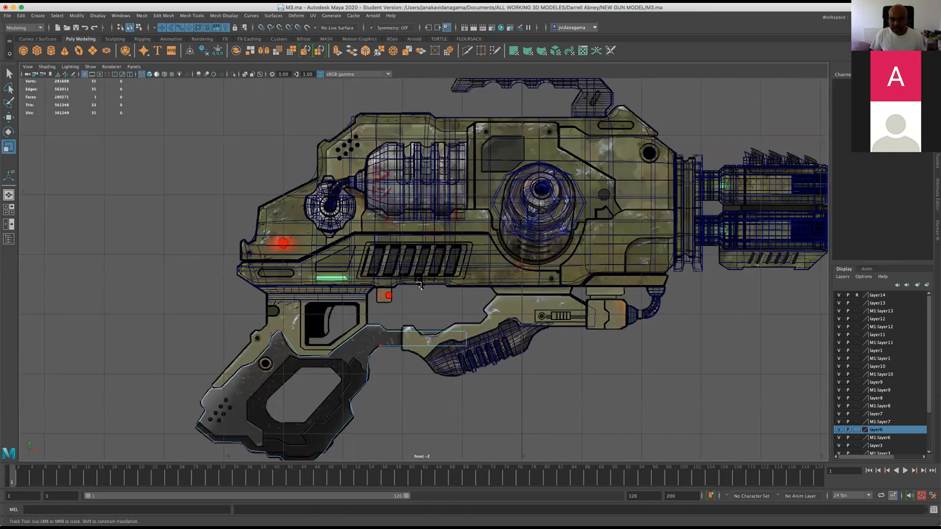
scroll(394, 289, up, 3)
scroll(395, 286, up, 1)
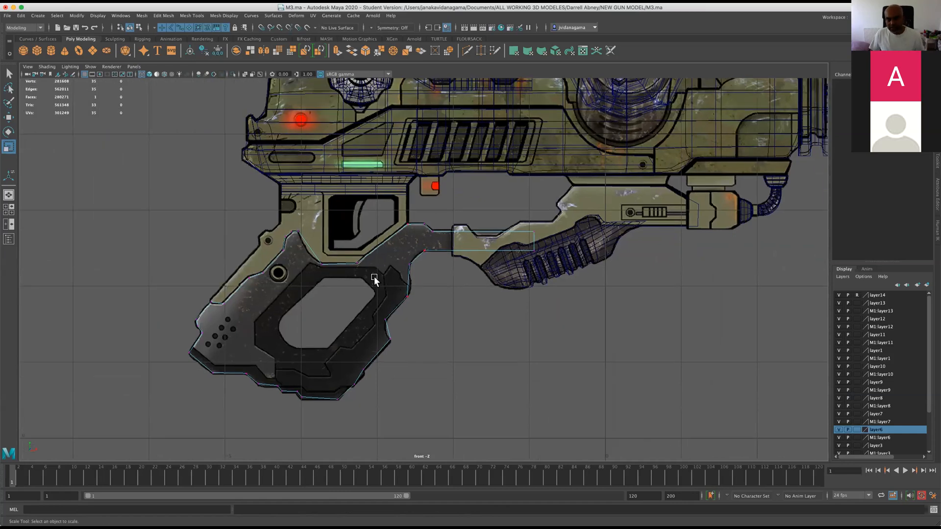
scroll(324, 313, up, 1)
scroll(421, 272, up, 1)
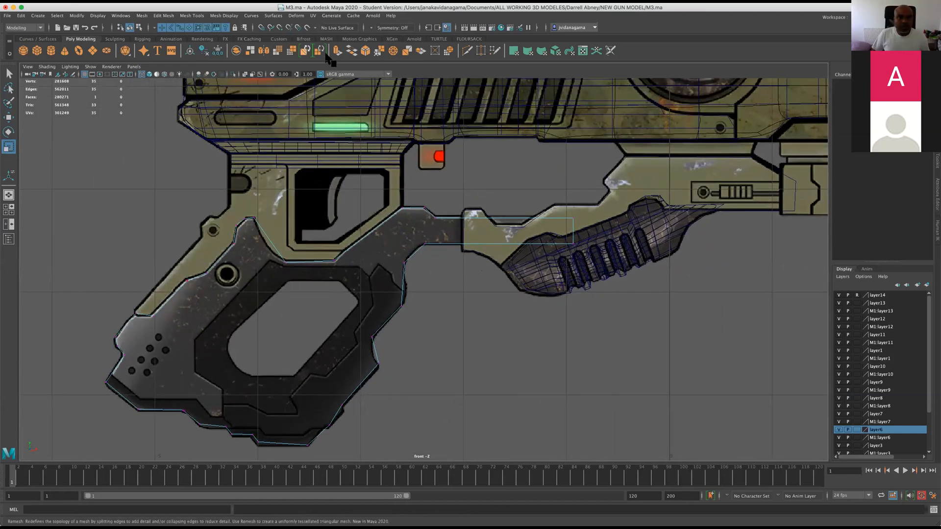
Trace the grip's inner opening with the Create Polygon tool, following the textured reference.
click(193, 16)
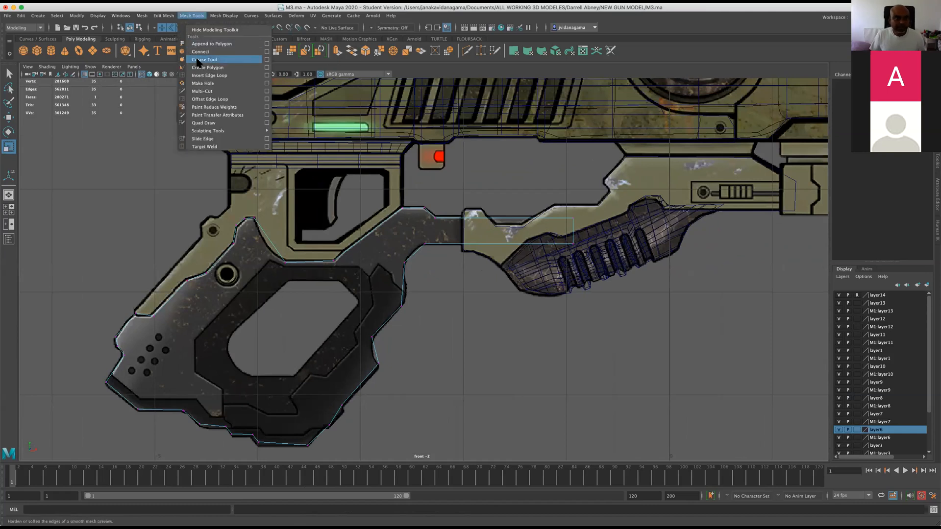
click(215, 61)
click(193, 16)
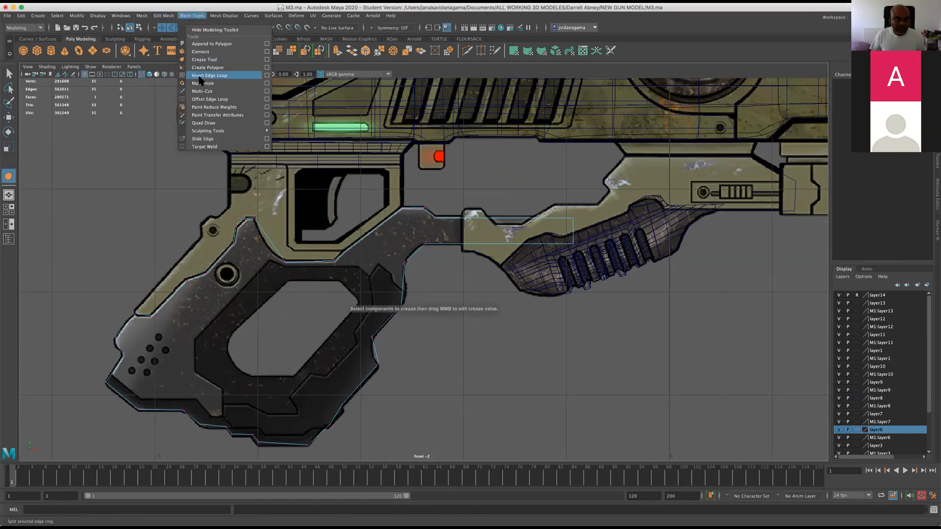
click(215, 69)
click(231, 336)
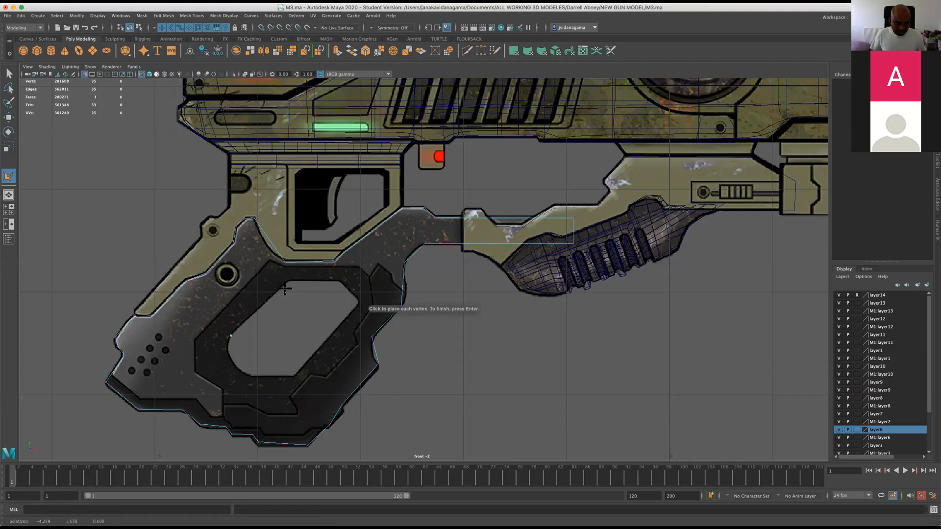
click(289, 283)
click(339, 283)
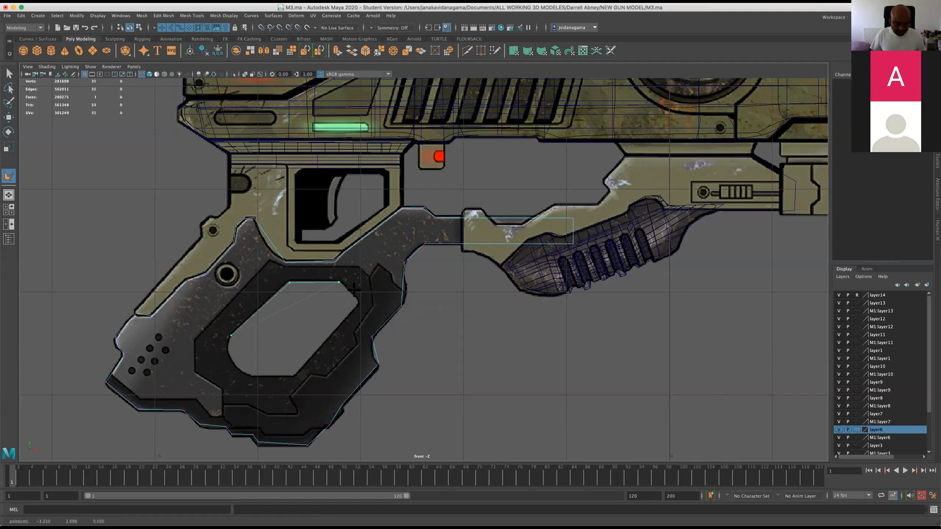
click(298, 376)
Select the two neighbouring vertices at the rear corner of the opening's polygon and merge them.
click(9, 121)
scroll(218, 350, up, 2)
mouse_move(202, 319)
right_down()
mouse_move(200, 338)
mouse_move(179, 320)
mouse_move(187, 321)
right_up()
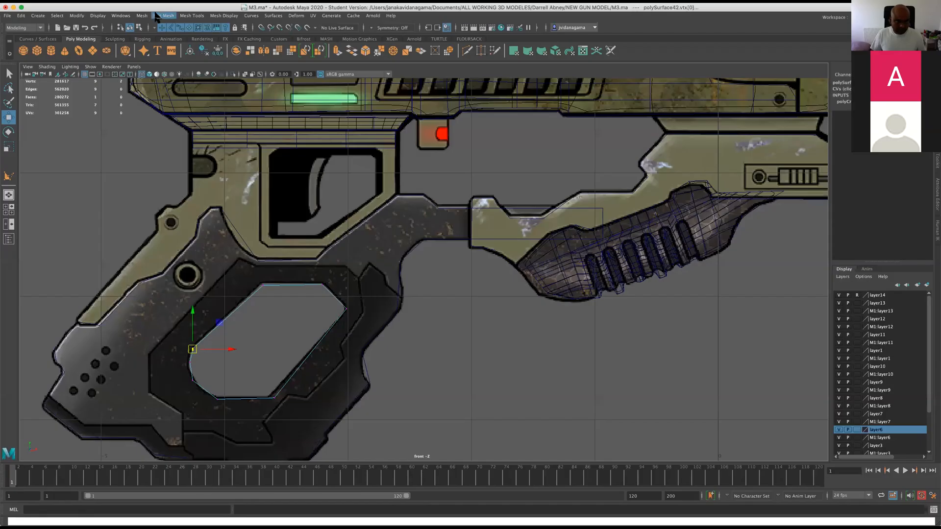
click(157, 16)
click(174, 100)
alt+middle_drag(241, 364, 332, 258)
scroll(331, 258, up, 3)
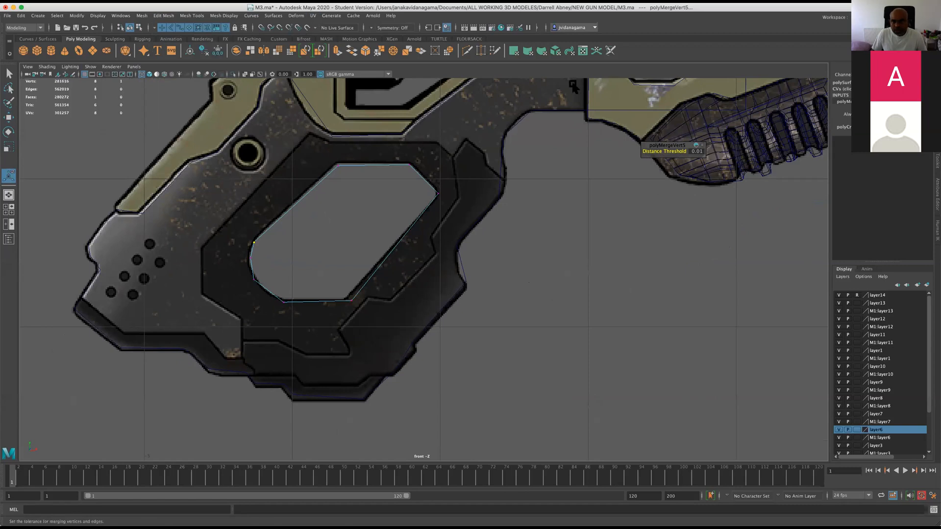
Cut the opening's polygon lengthwise with the Multi-Cut tool, from its upper front corner to its lower rear corner.
scroll(365, 230, down, 10)
scroll(356, 254, up, 8)
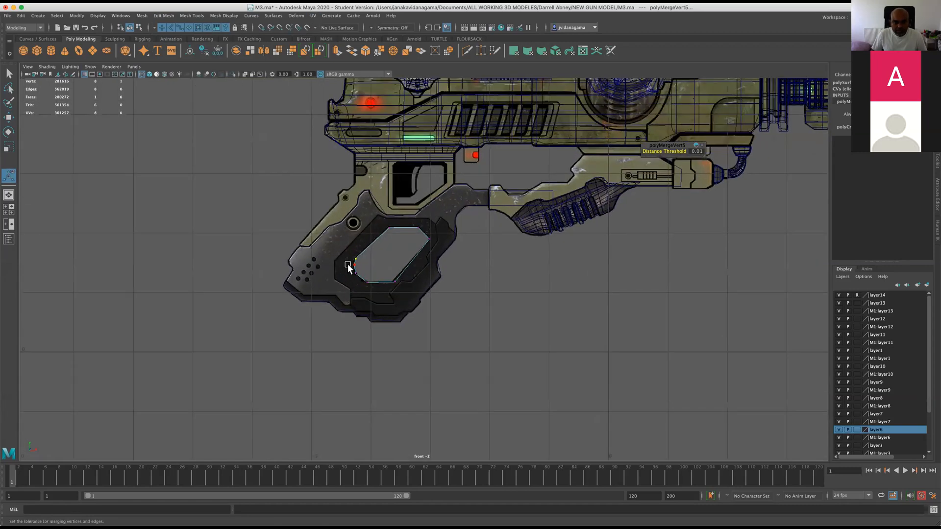
click(467, 51)
click(449, 132)
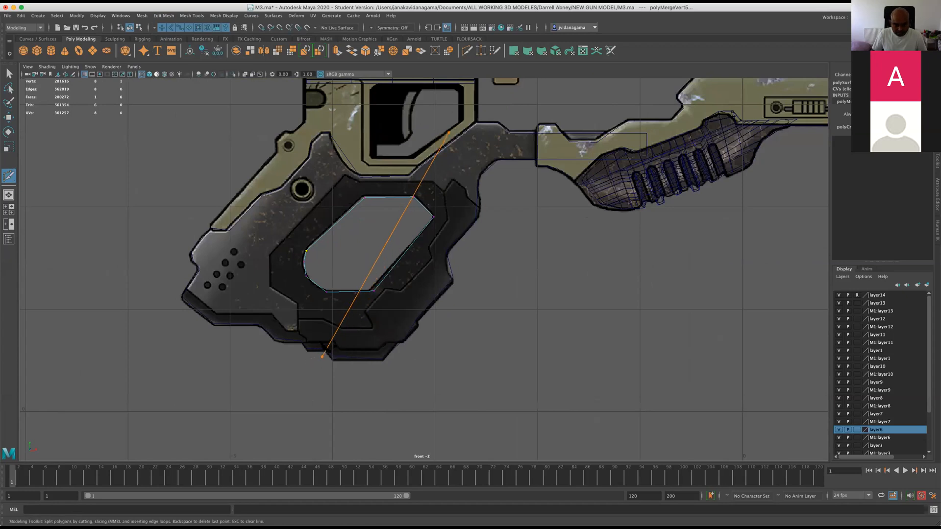
key(Escape)
click(413, 197)
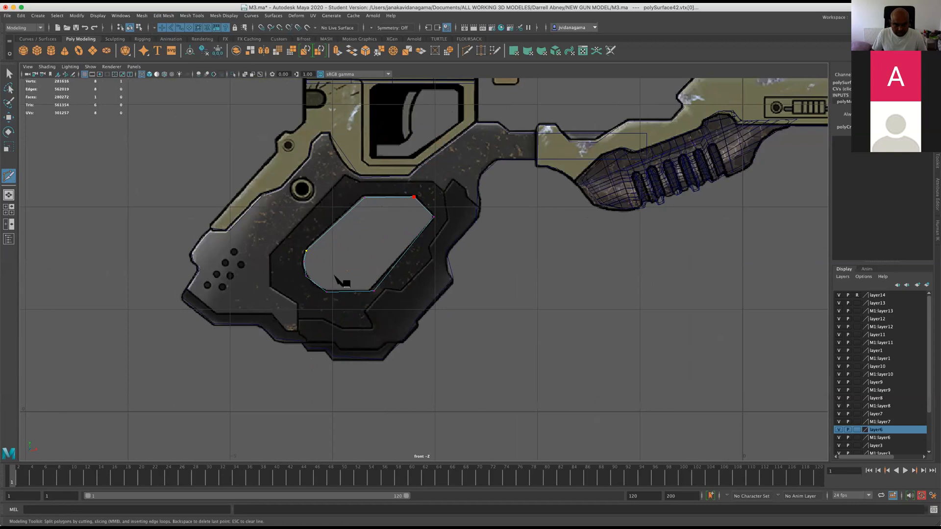
click(326, 292)
key(Return)
scroll(407, 279, up, 2)
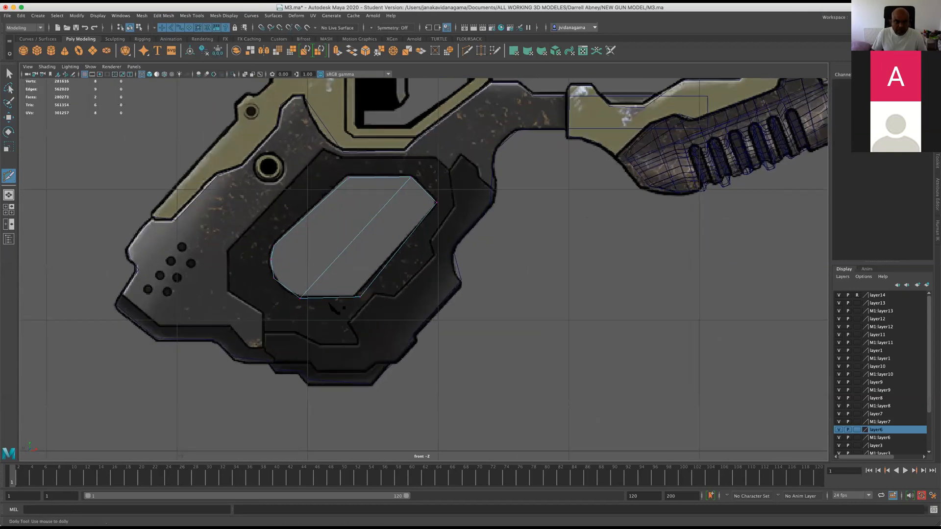
click(347, 178)
click(284, 289)
key(super+z)
Leave the Multi-Cut tool for the Move tool and save the scene.
scroll(32, 138, up, 2)
key(w)
key(super+s)
Cut a second lengthwise edge, roughly parallel to the first, from the opening's lower rear edge to the middle of its upper edge.
click(466, 51)
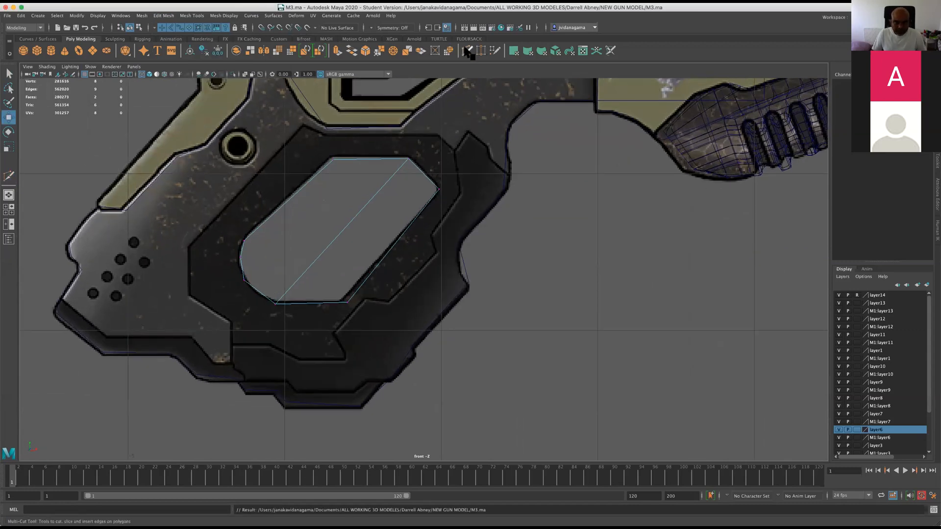
click(348, 302)
key(Escape)
click(259, 289)
click(366, 159)
key(Return)
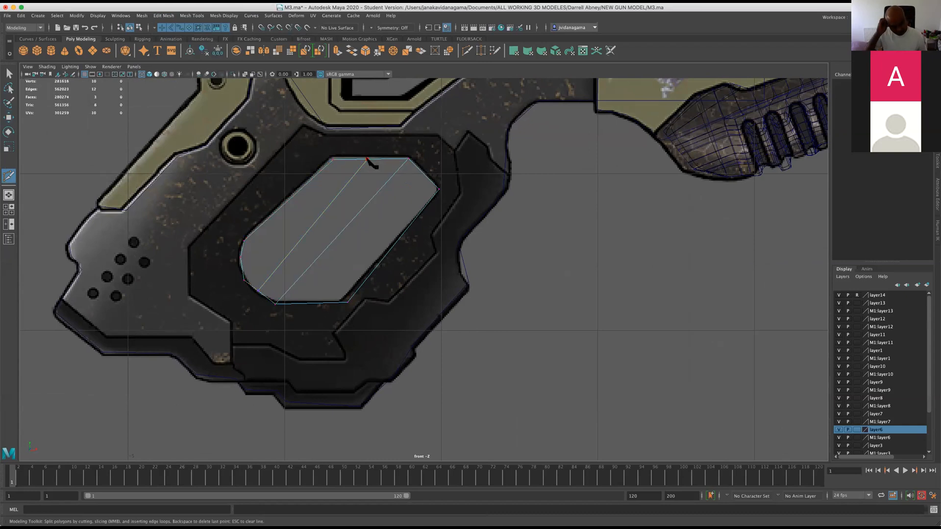
Add three crosswise cuts between the opening's long rear and front edges, crossing both lengthwise edges, and save the scene.
click(311, 180)
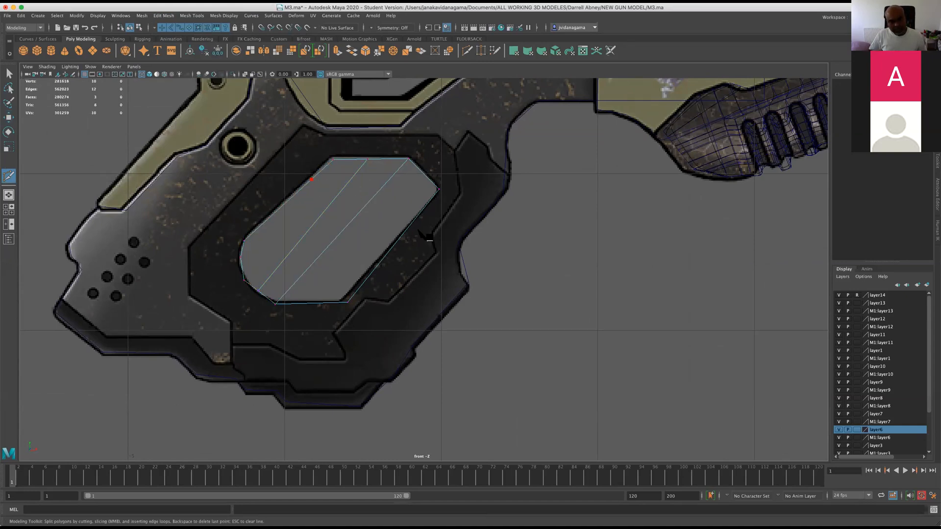
click(418, 214)
click(280, 210)
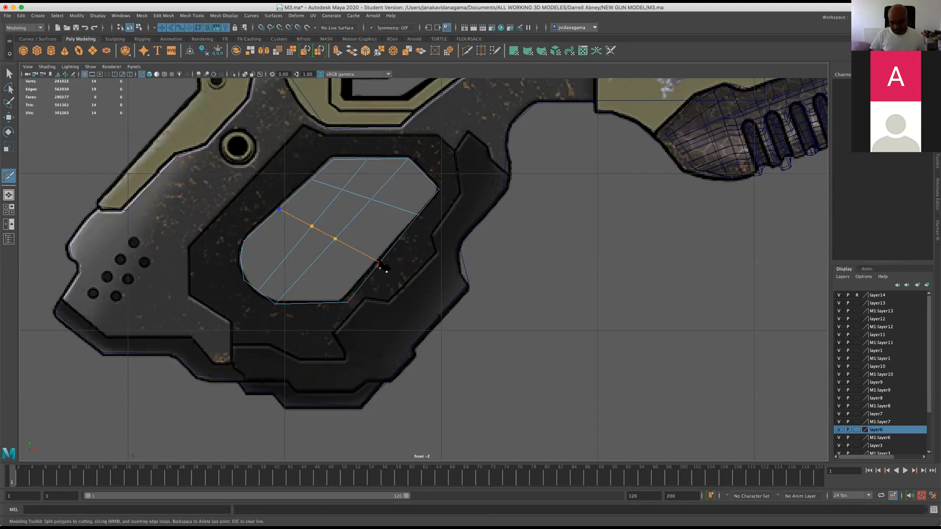
click(260, 225)
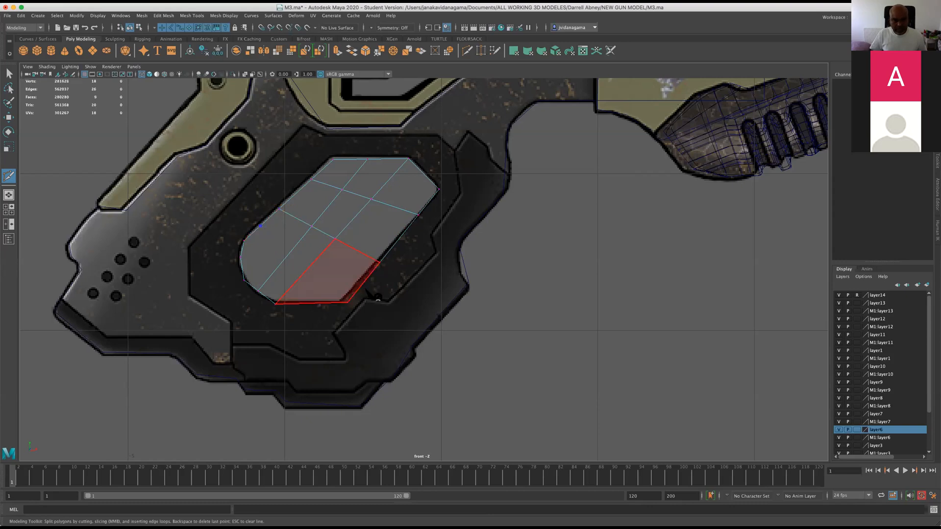
click(362, 284)
right_click(362, 286)
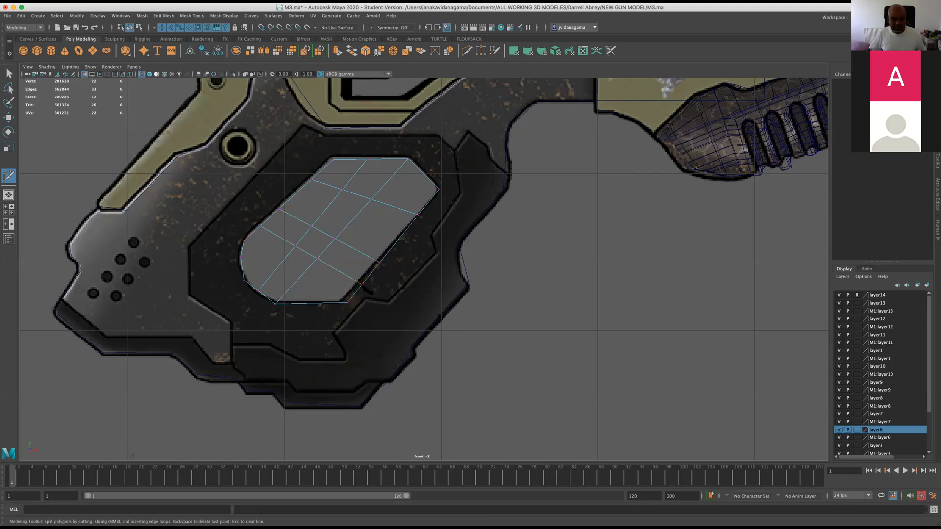
key(super+s)
click(479, 272)
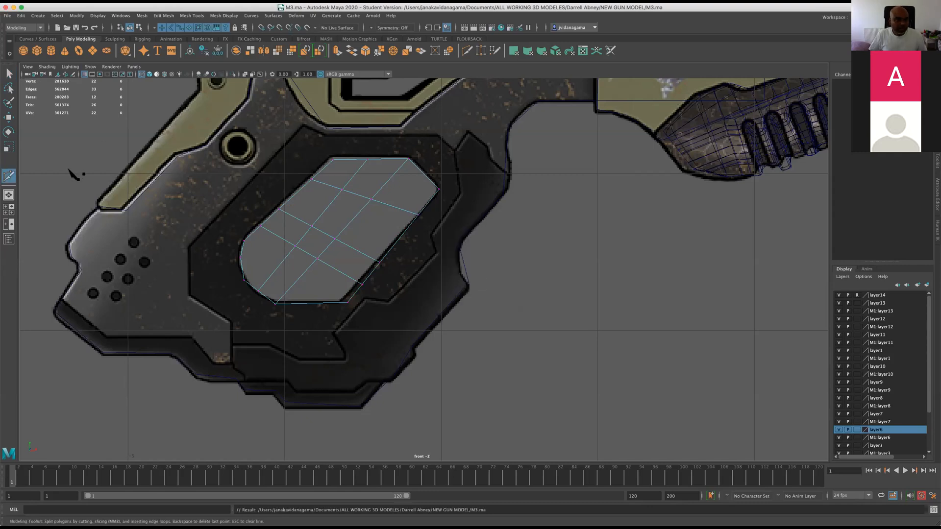
Switch from the front view to the perspective view to see the whole gun beside the textured reference.
scroll(73, 175, down, 10)
key(space)
key(space)
alt+drag(465, 218, 483, 239)
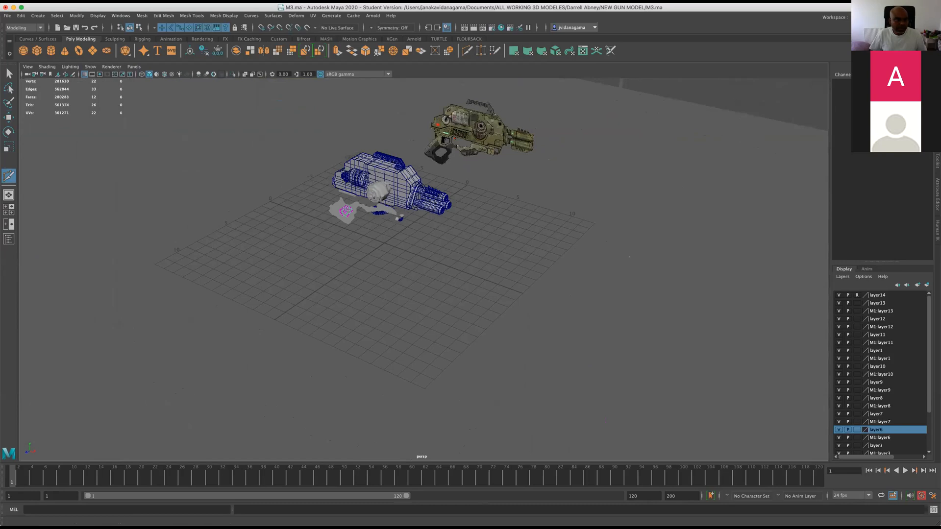
Look through the Display, Assets, Cached Playback, Animation, general Settings and Save Actions preferences, and close them without saving.
click(8, 15)
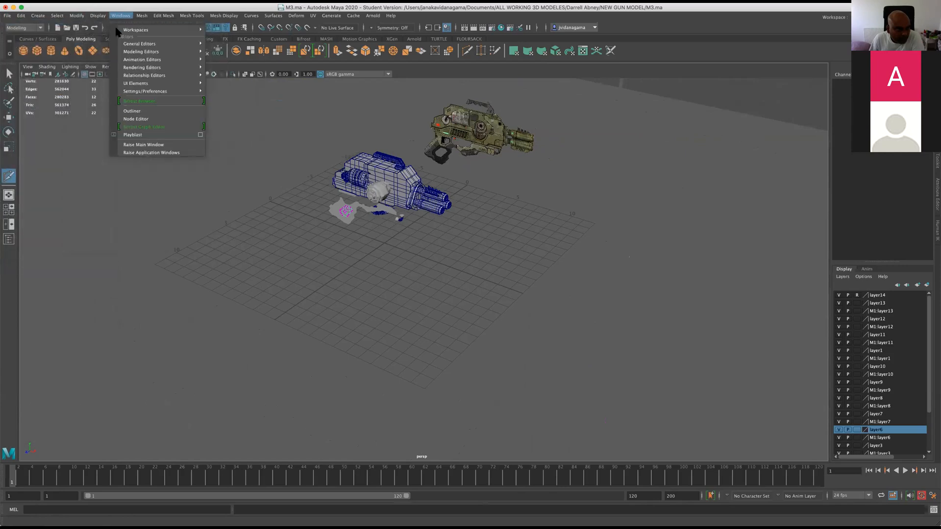
mouse_move(142, 92)
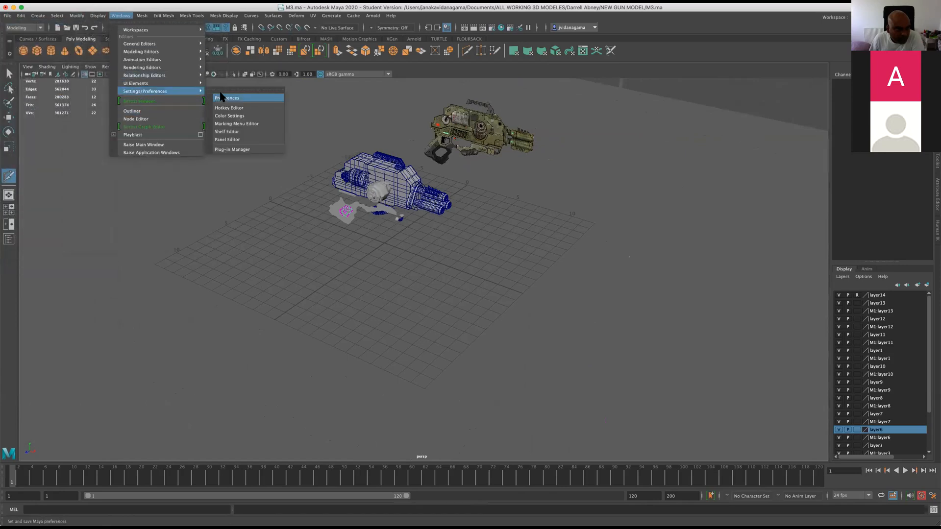
click(222, 94)
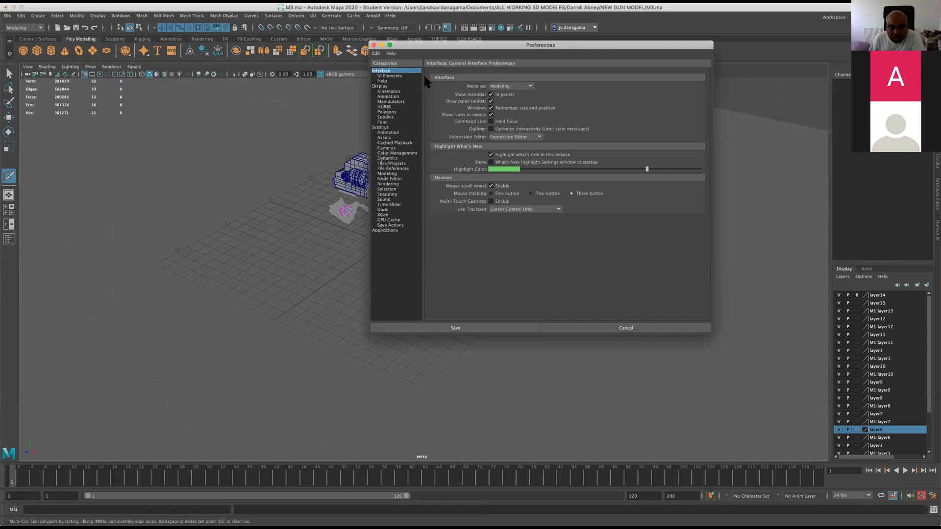
click(380, 86)
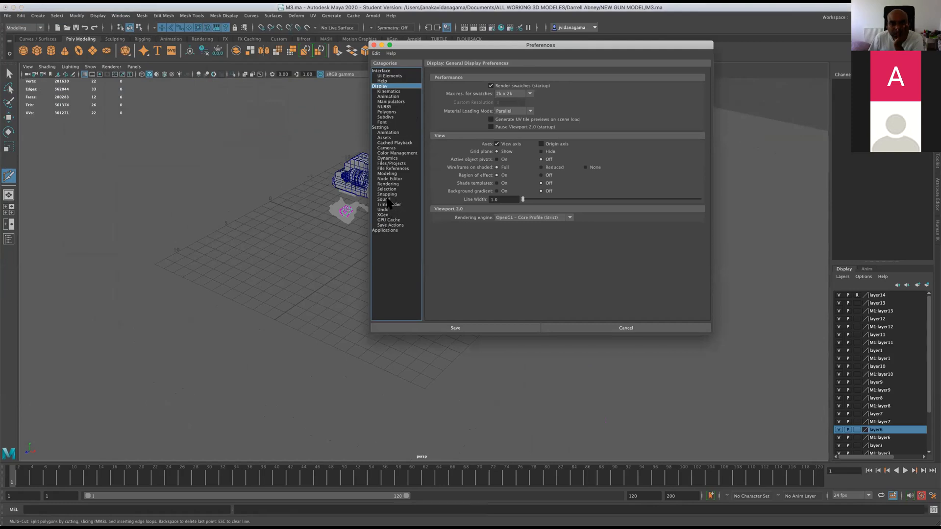
click(384, 138)
click(390, 142)
click(379, 133)
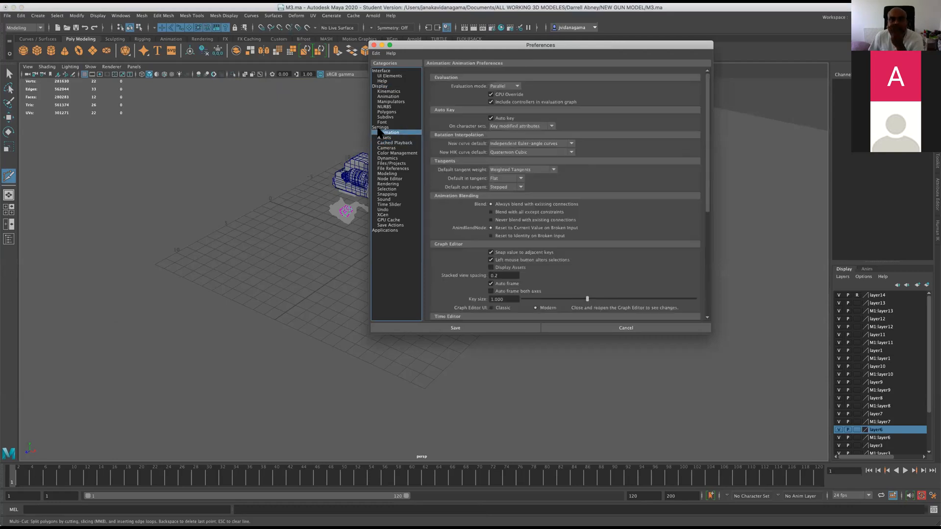
click(378, 128)
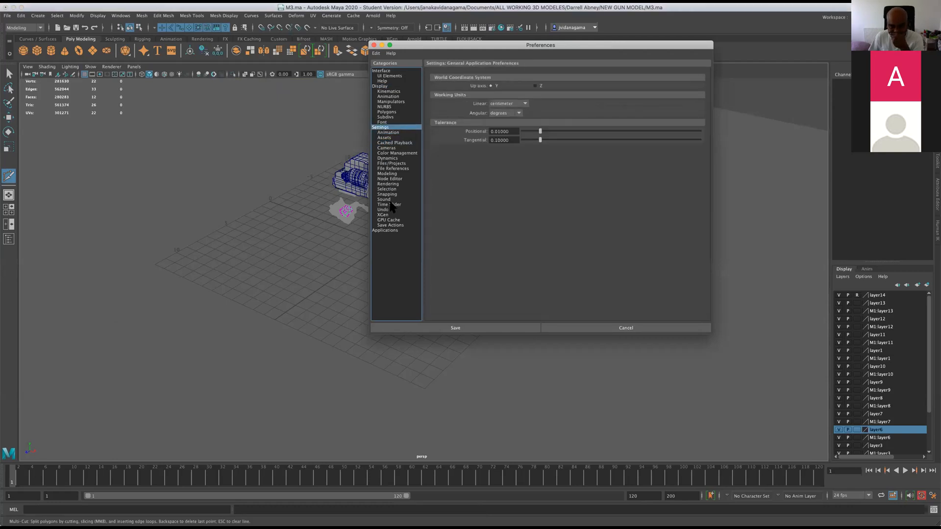
click(390, 225)
click(609, 326)
Check the scene's file references in the Reference Editor and close it.
click(7, 15)
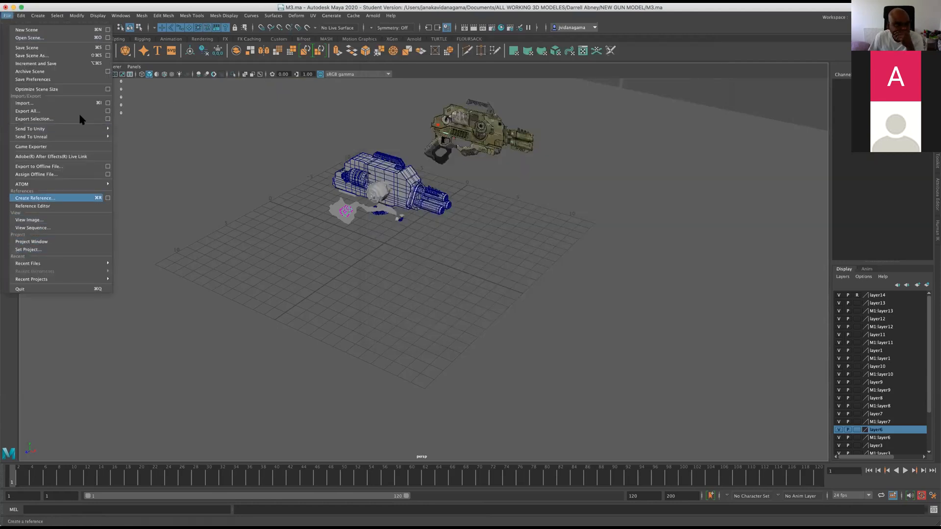
click(55, 205)
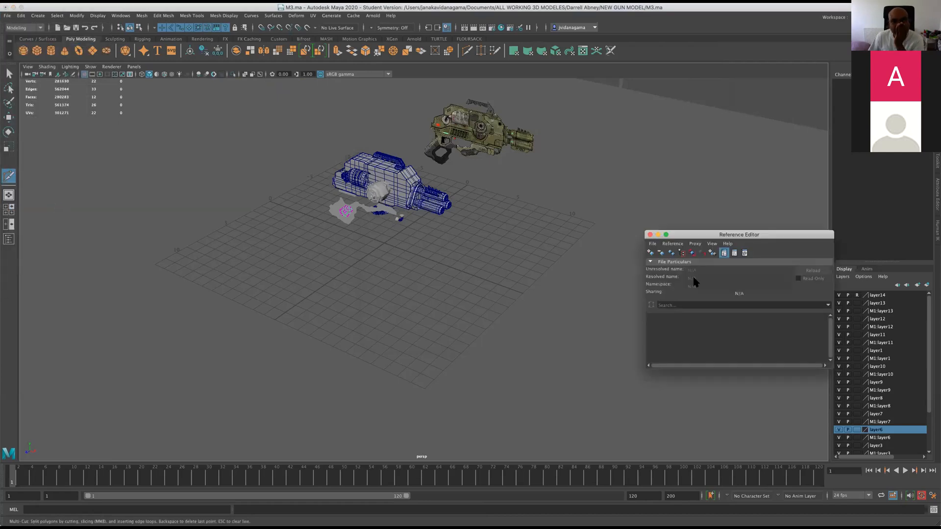
click(650, 235)
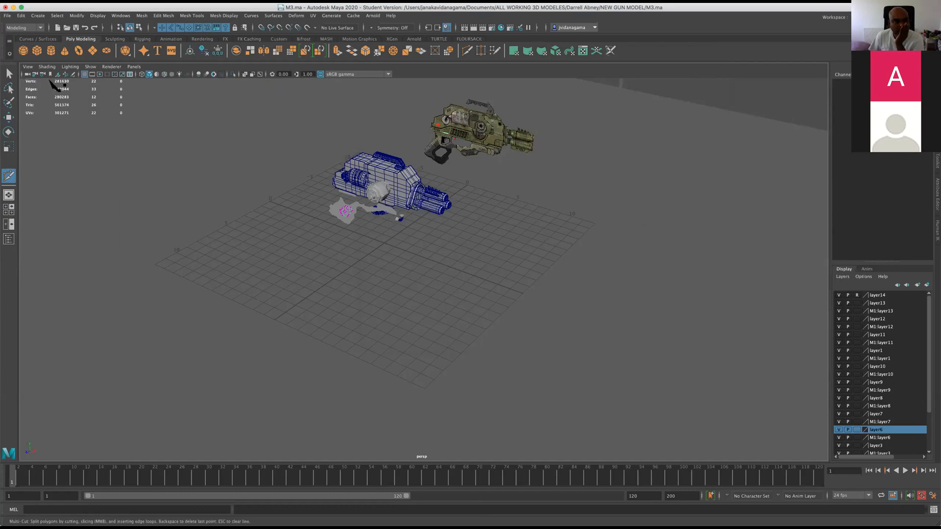
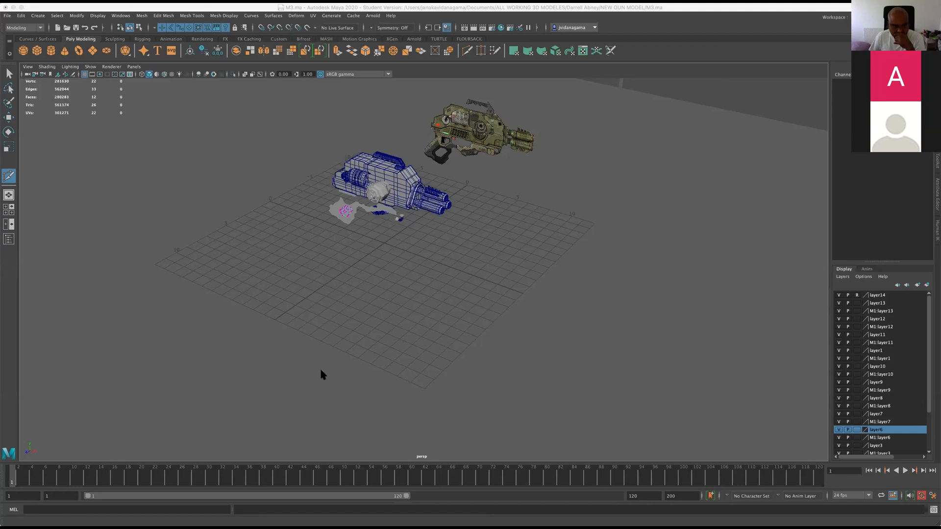
Look through the viewport's grid size, color and display options, and close them without applying changes.
click(36, 155)
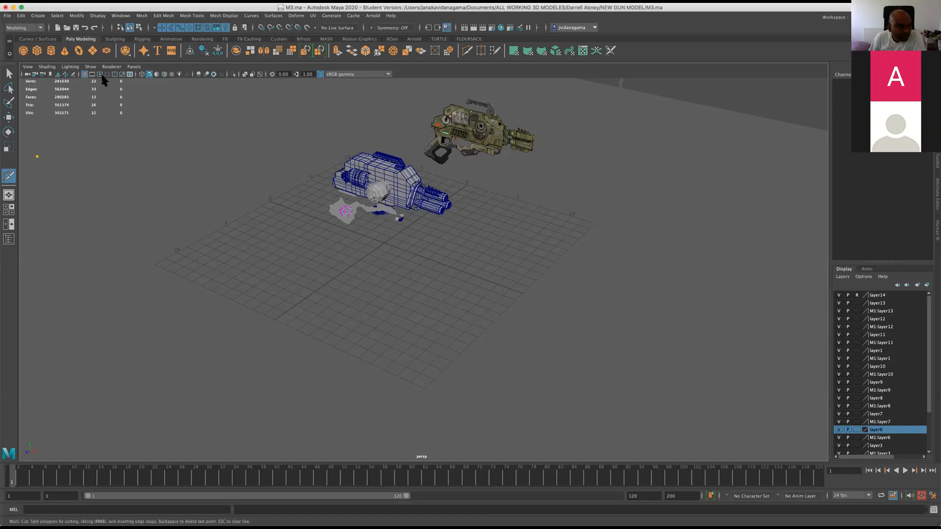
click(90, 67)
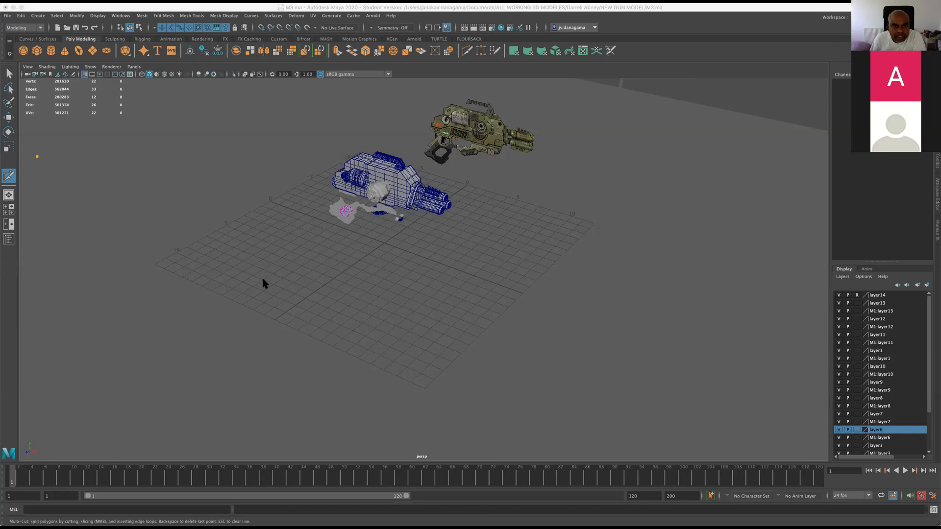
click(98, 16)
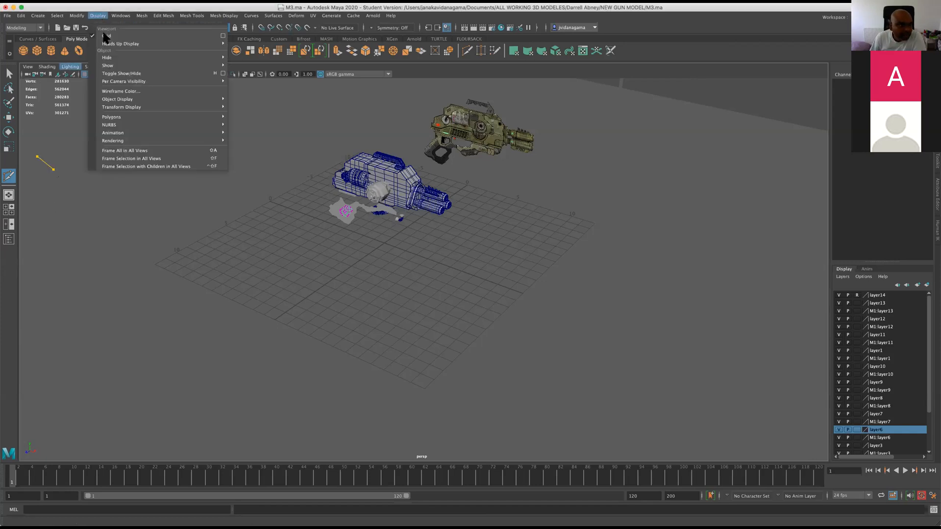
mouse_move(142, 43)
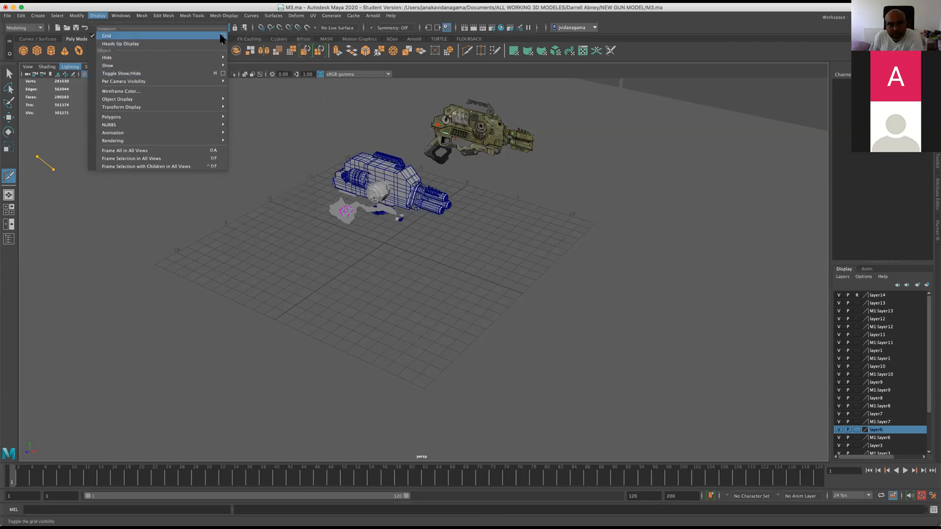
click(221, 37)
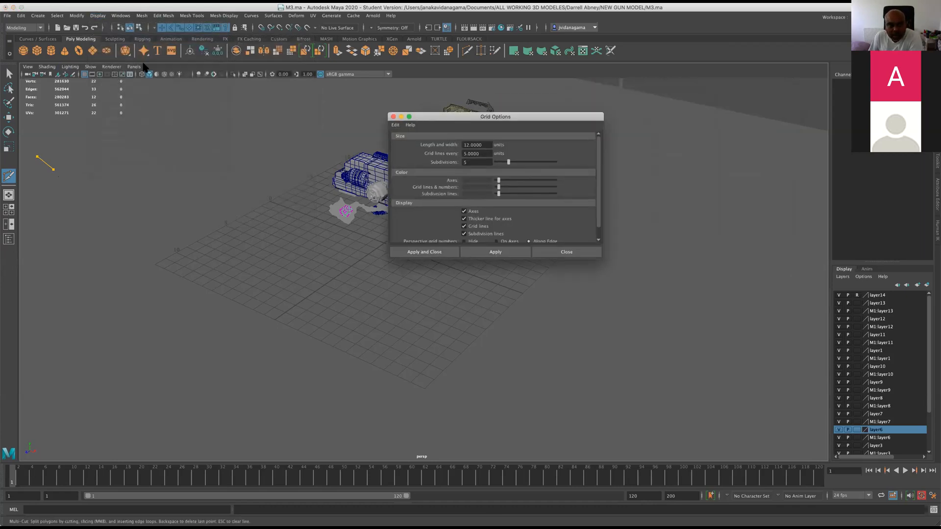
click(558, 252)
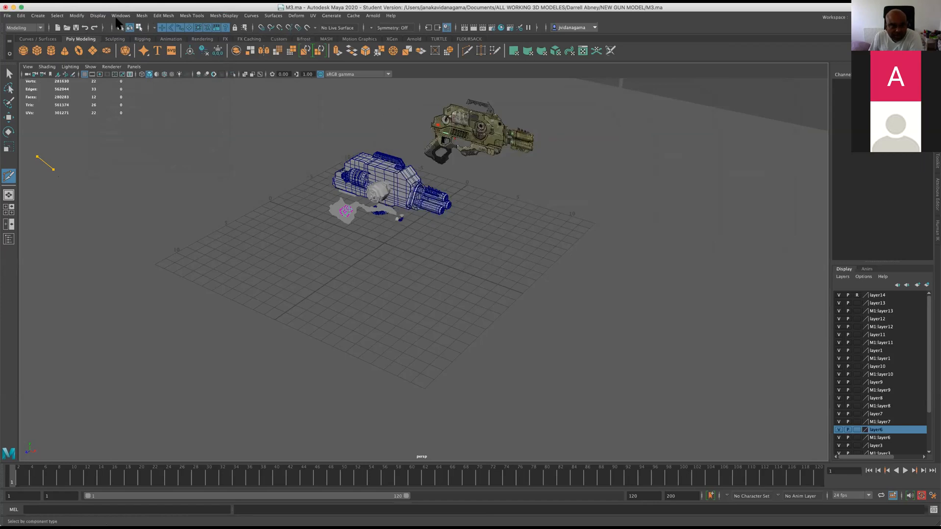
click(101, 15)
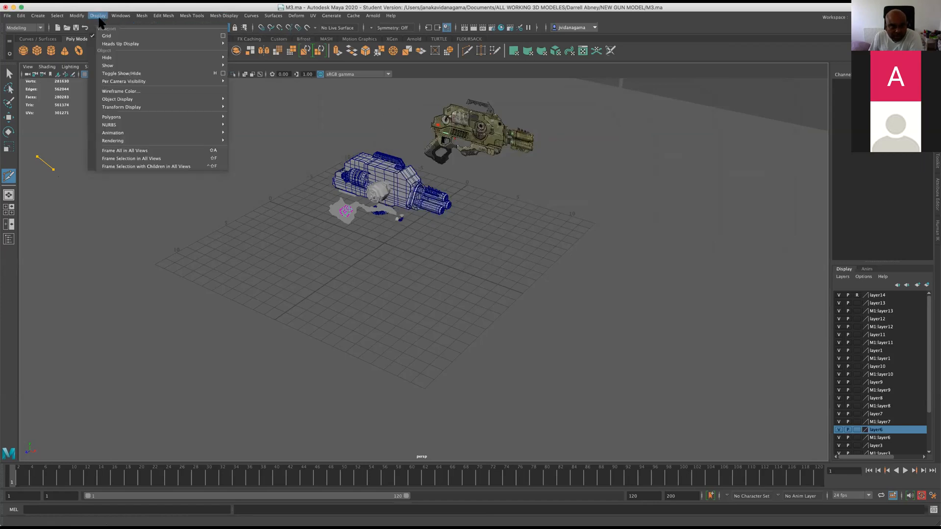
click(223, 36)
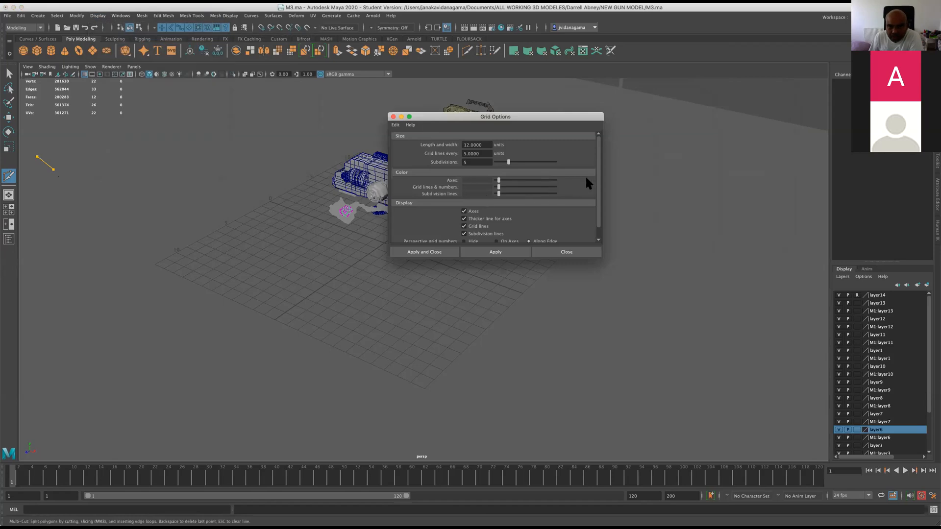
scroll(595, 173, down, 2)
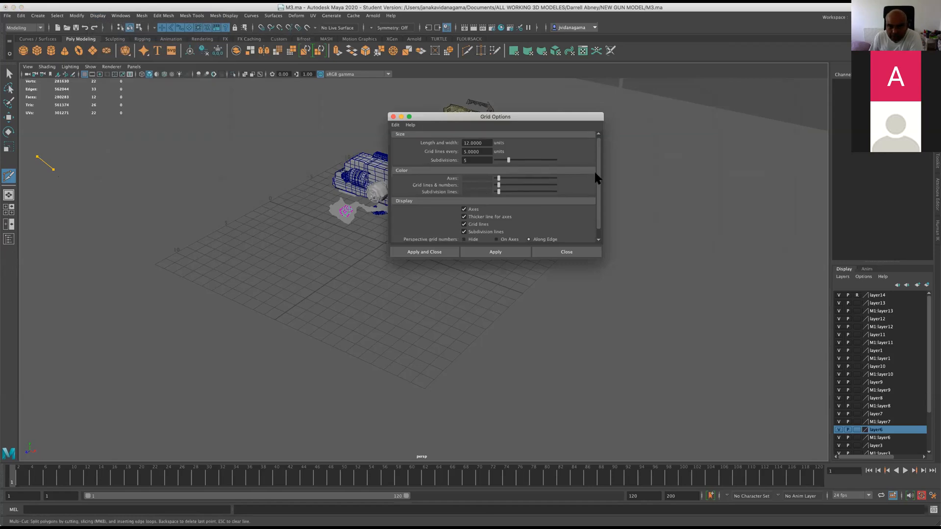
scroll(478, 169, up, 2)
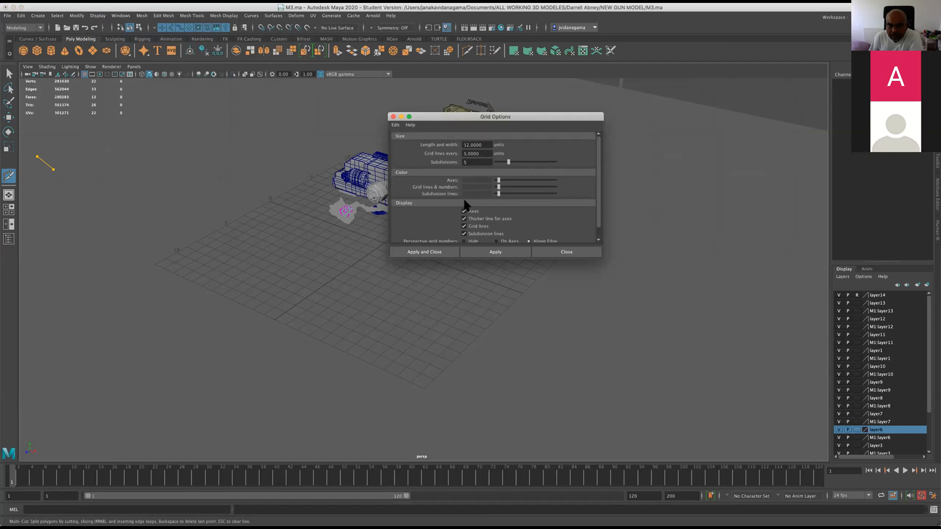
click(564, 252)
Examine the grip's subdivided opening polygon in the perspective view and against the reference image in the front view.
scroll(354, 210, up, 3)
scroll(356, 211, up, 8)
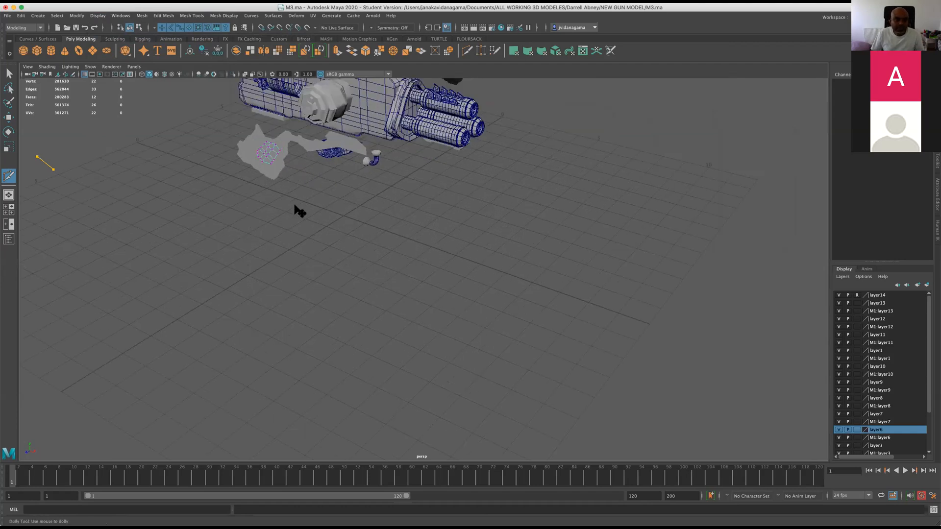
scroll(340, 304, down, 3)
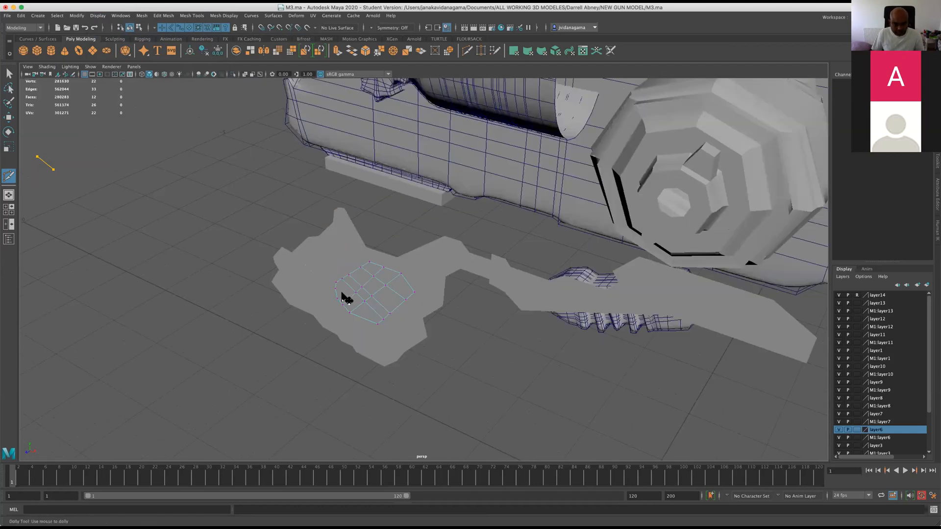
scroll(331, 323, up, 3)
key(space)
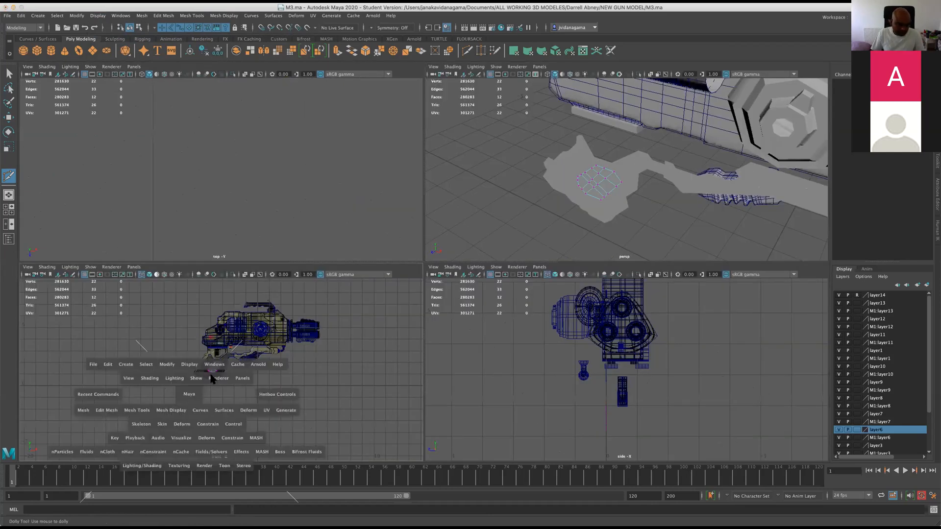
scroll(294, 319, up, 6)
scroll(351, 266, up, 5)
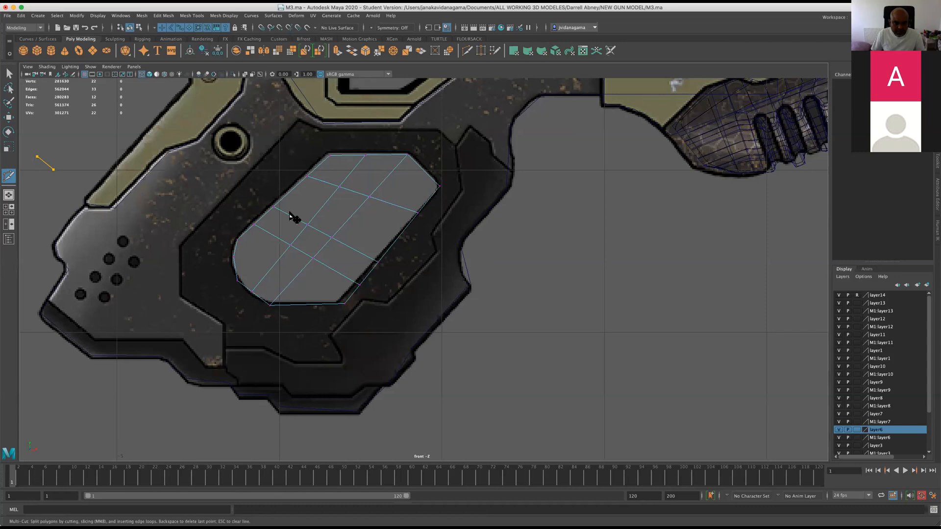
scroll(255, 228, up, 1)
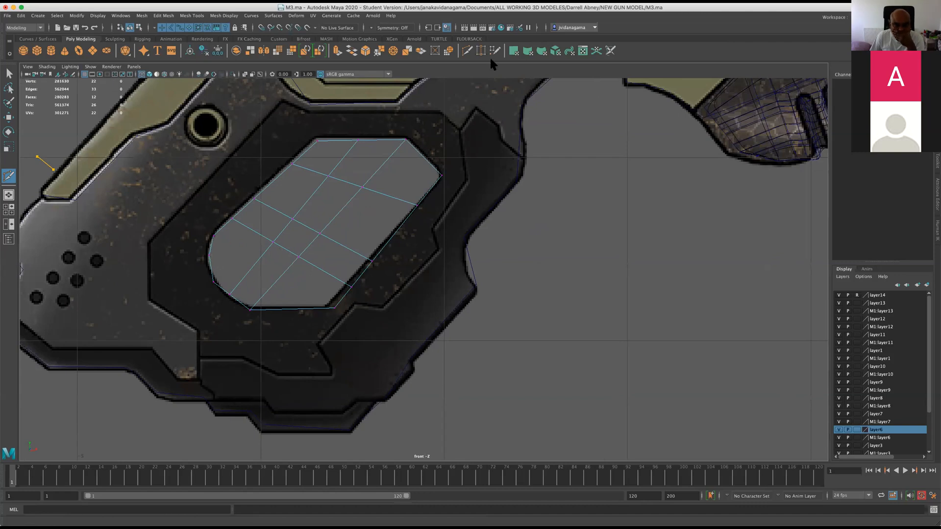
key(q)
click(214, 258)
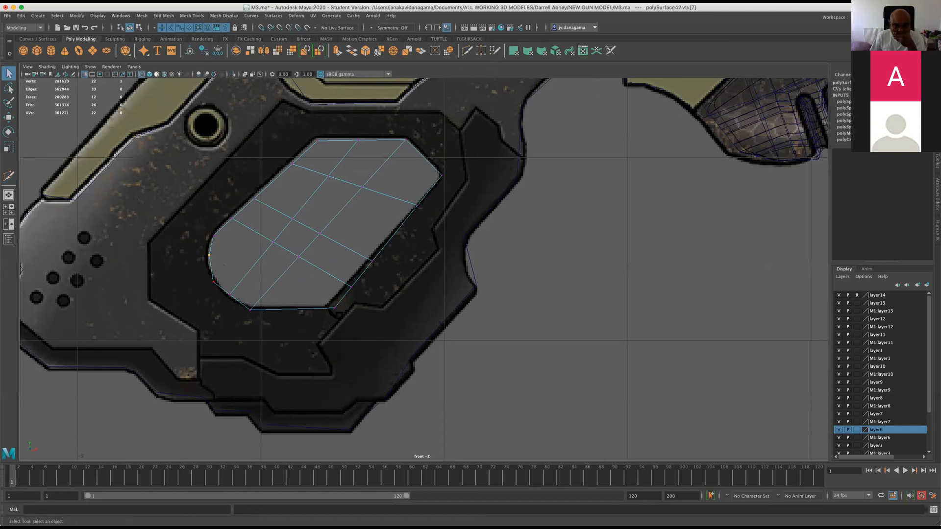
click(297, 312)
click(9, 117)
key(space)
key(space)
alt+drag(493, 256, 366, 286)
scroll(360, 276, up, 4)
click(9, 117)
right_drag(310, 305, 336, 300)
click(334, 310)
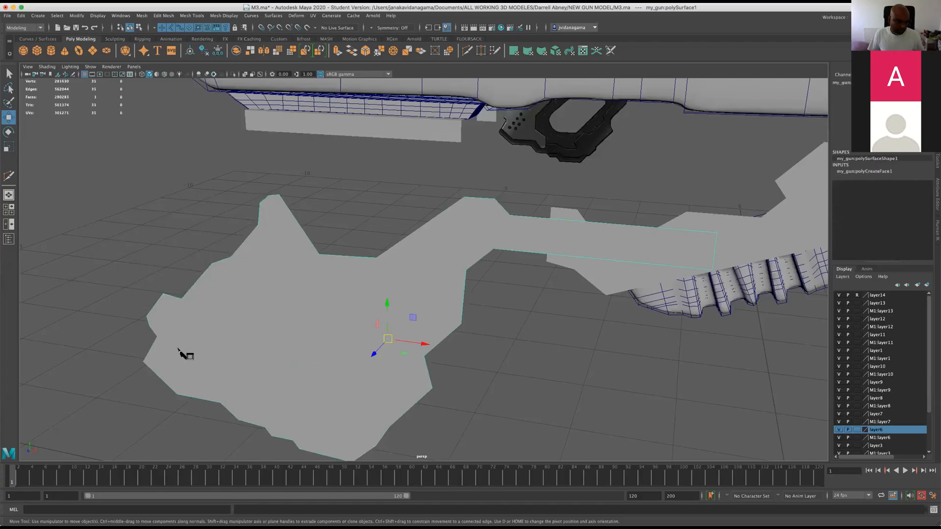
key(space)
key(space)
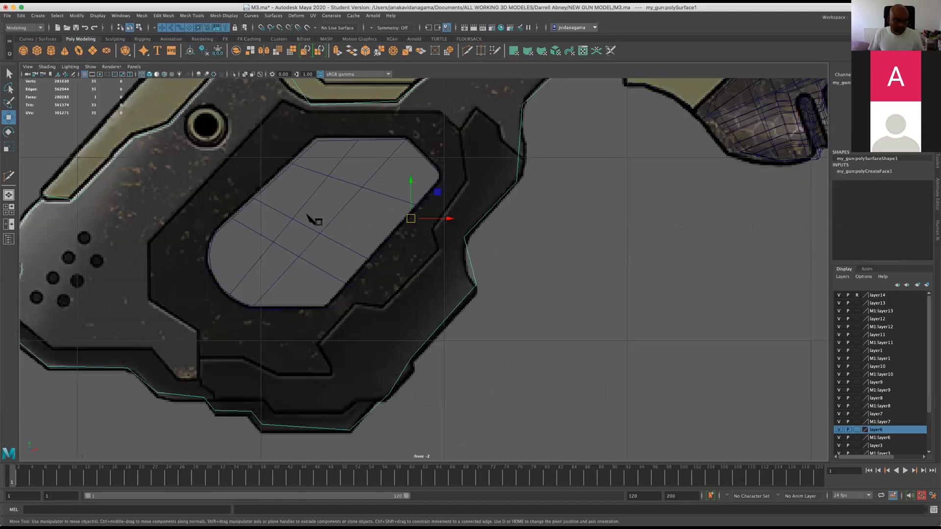
Select the subdivided opening polygon, center its pivot and move it forward in the perspective view, clear of the grip outline.
click(311, 219)
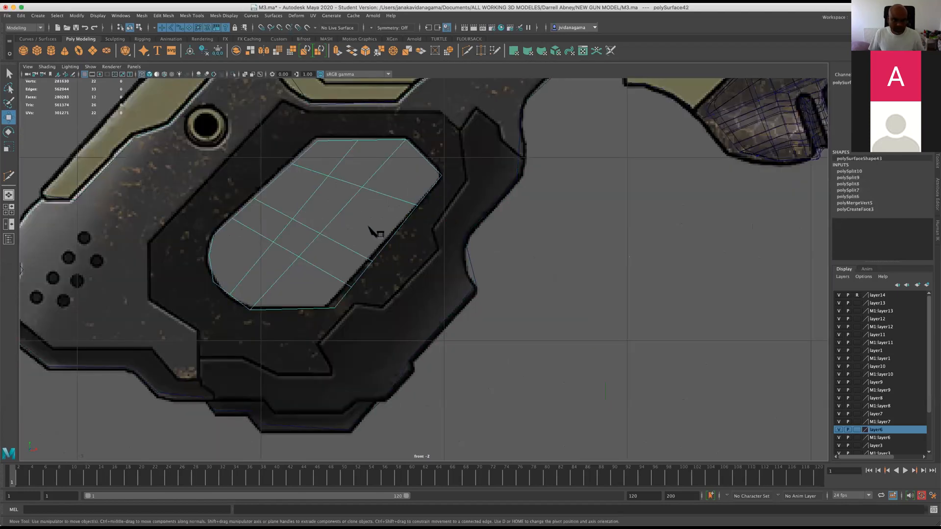
key(space)
key(space)
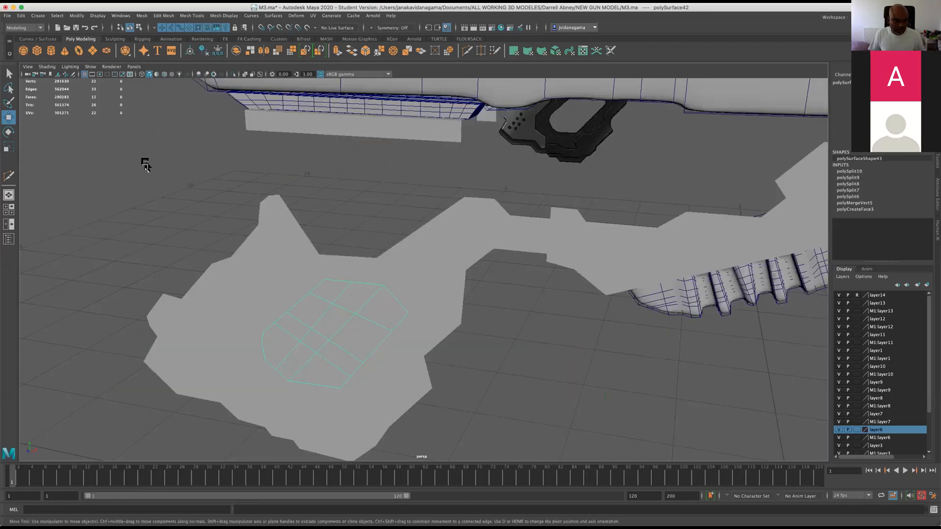
scroll(145, 165, down, 6)
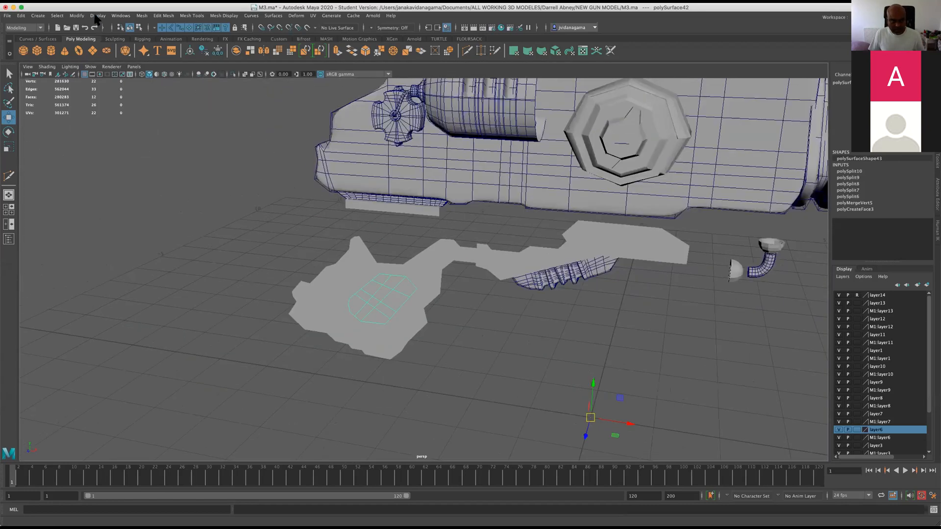
click(97, 16)
mouse_move(77, 16)
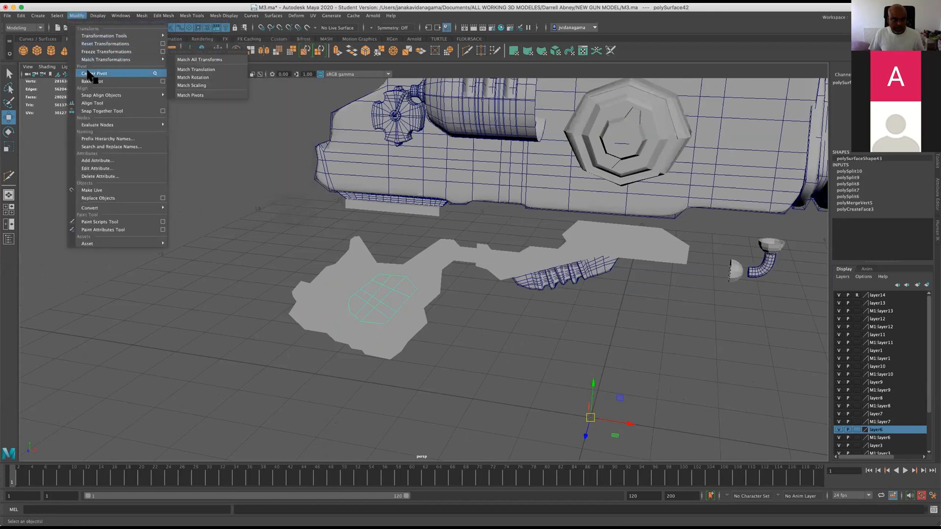
click(93, 73)
scroll(300, 305, up, 4)
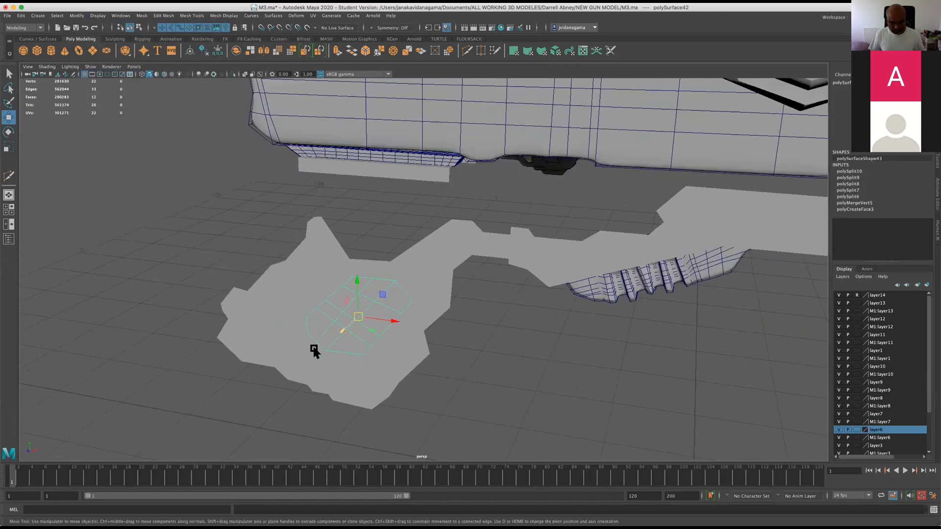
middle_drag(313, 350, 237, 384)
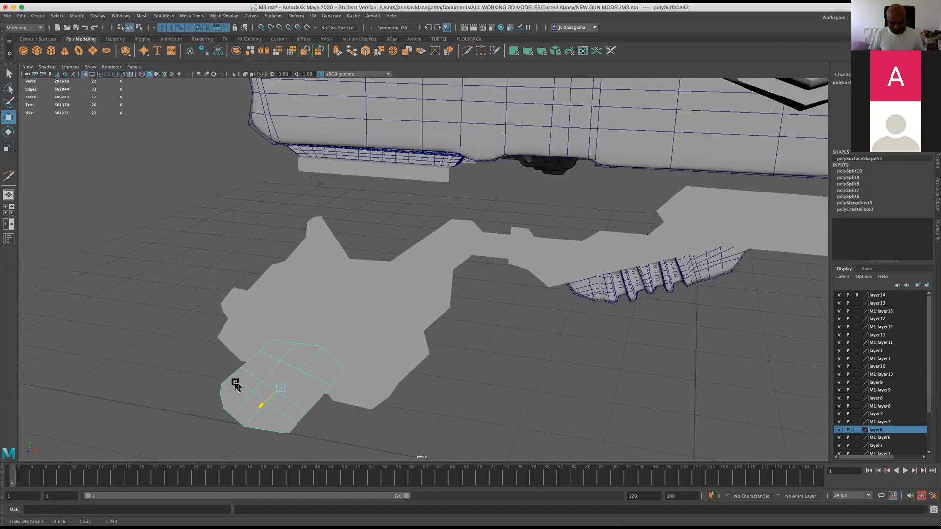
Extrude all faces of the opening polygon together into a thick block and preview it smoothed with its cage.
click(337, 50)
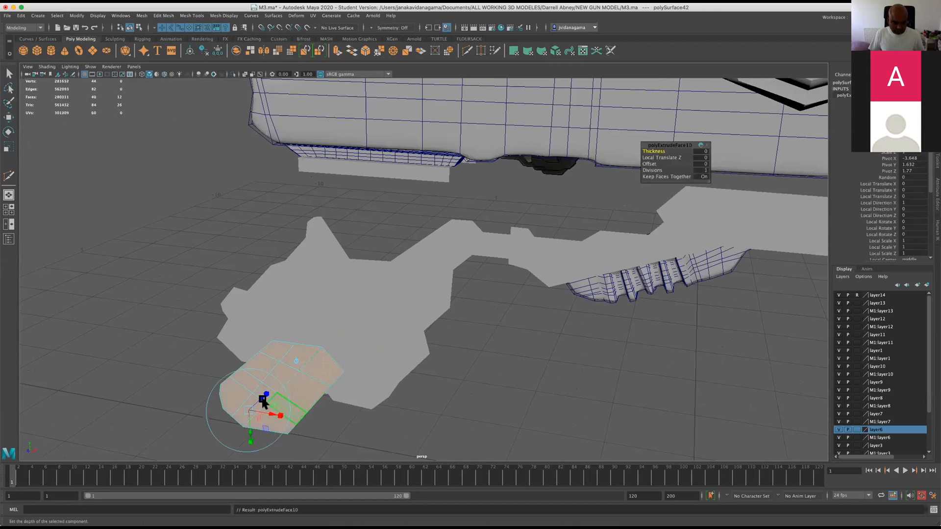
click(295, 361)
drag(263, 402, 304, 367)
key(2)
alt+middle_drag(301, 372, 349, 275)
scroll(340, 318, up, 5)
drag(211, 307, 218, 310)
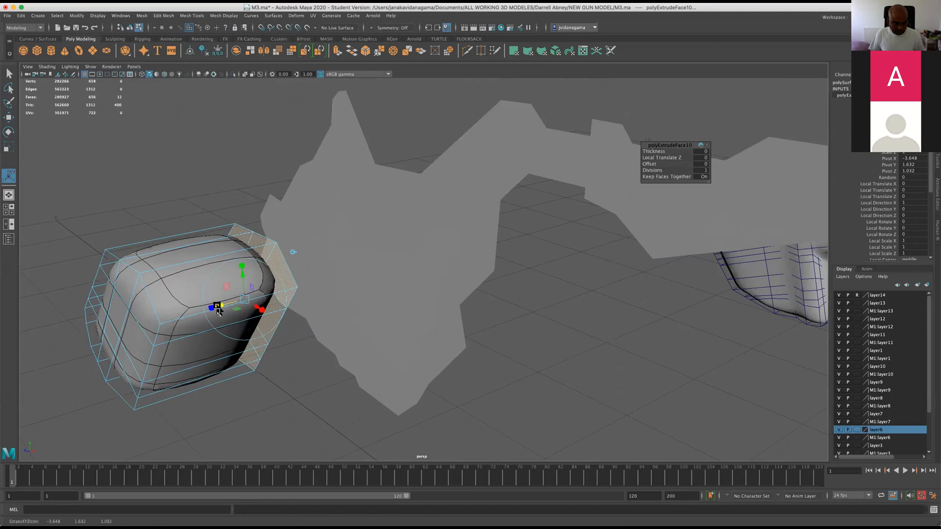
Insert edge loops around the block's sides, close to its front and back rims, to sharpen both rims.
key(space)
key(space)
alt+drag(442, 201, 397, 103)
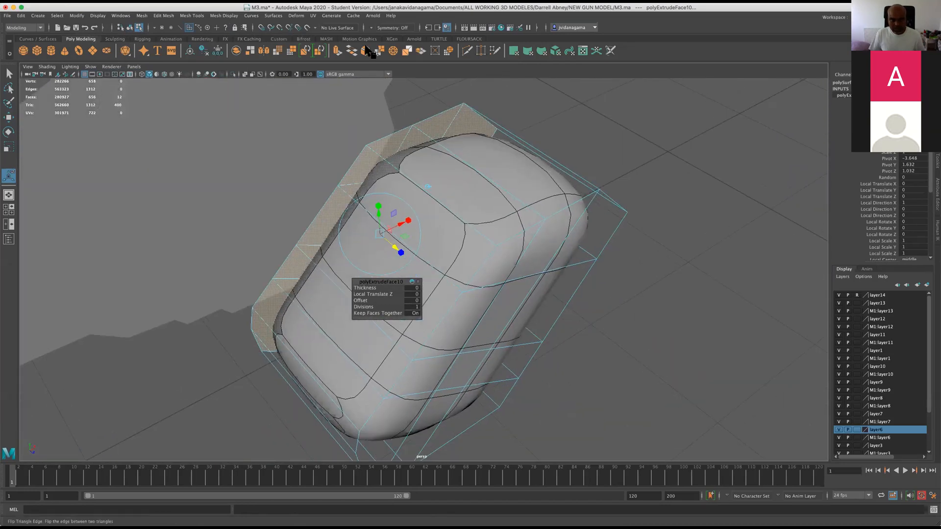
click(467, 50)
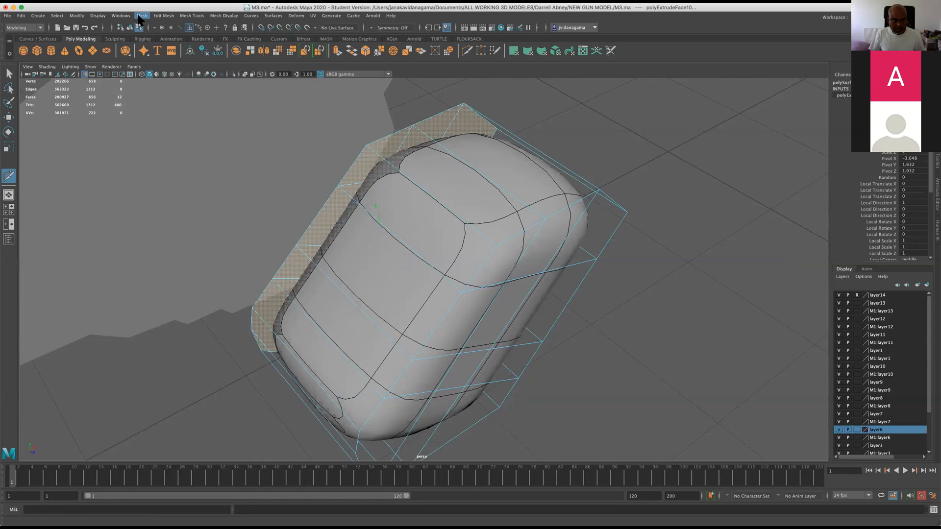
click(141, 15)
mouse_move(163, 16)
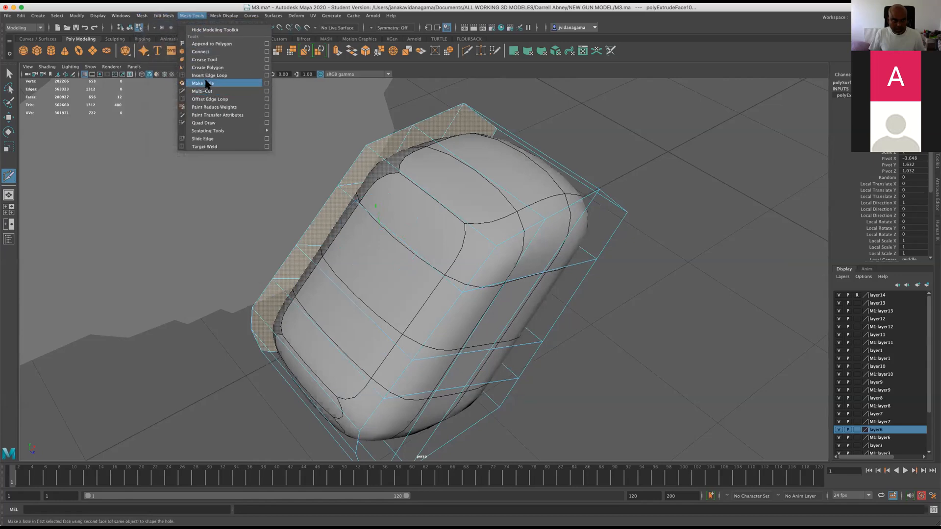
click(210, 76)
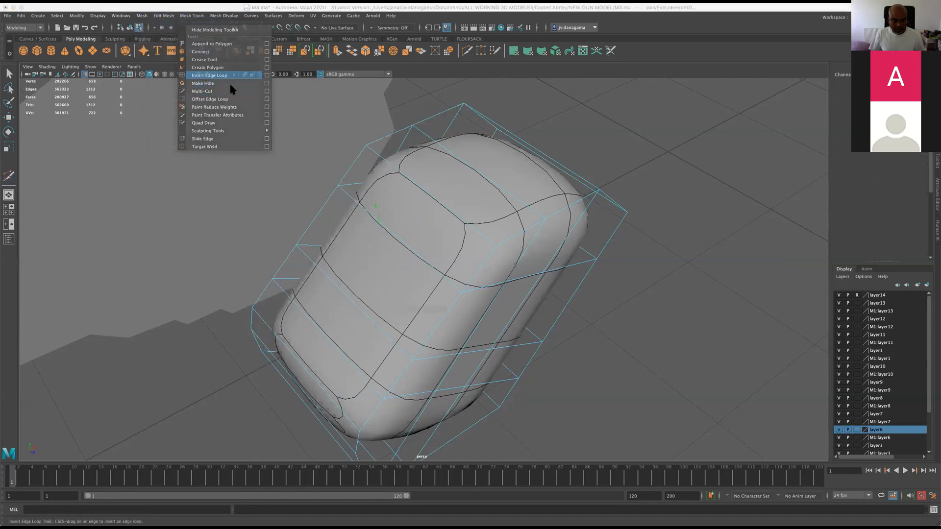
click(454, 288)
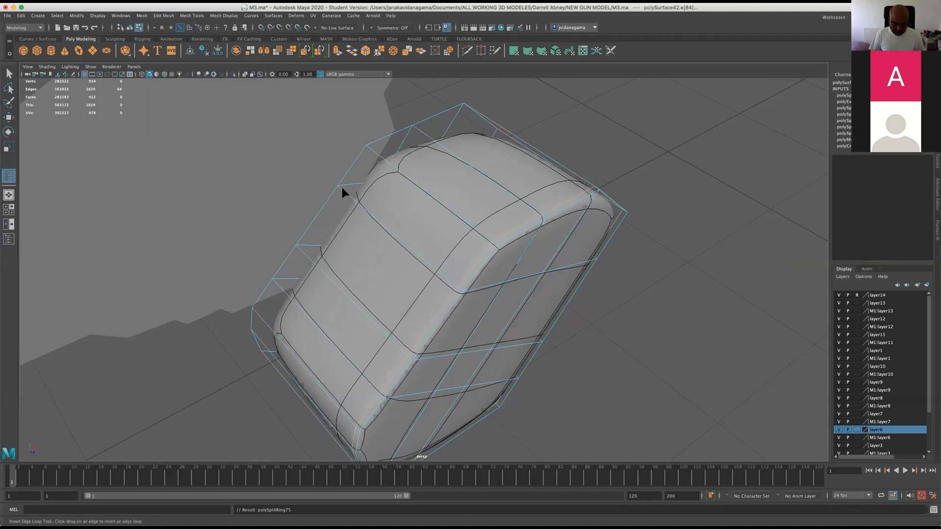
click(338, 187)
Insert crosswise edge loops close to the block's upper and lower ends to tighten its end corners.
alt+drag(477, 246, 423, 250)
alt+middle_drag(423, 250, 459, 328)
scroll(457, 328, up, 3)
alt+drag(405, 297, 435, 296)
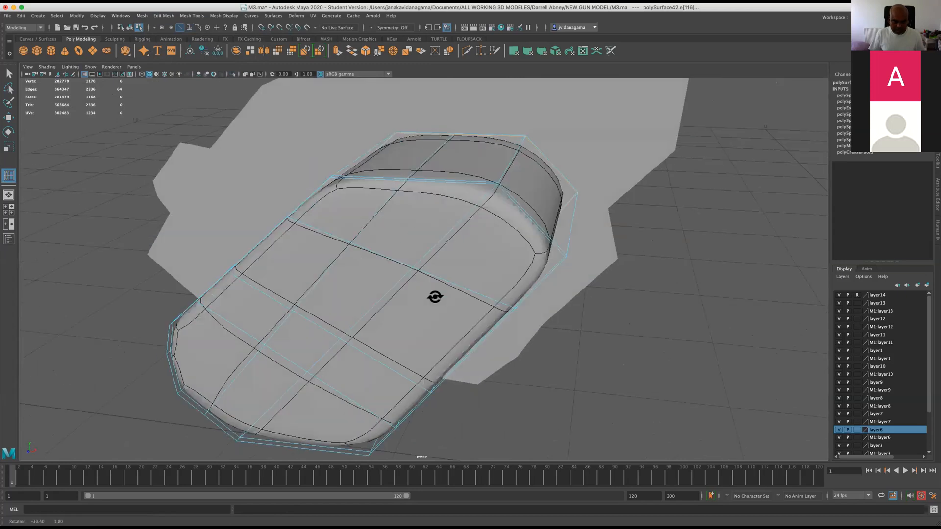
click(558, 260)
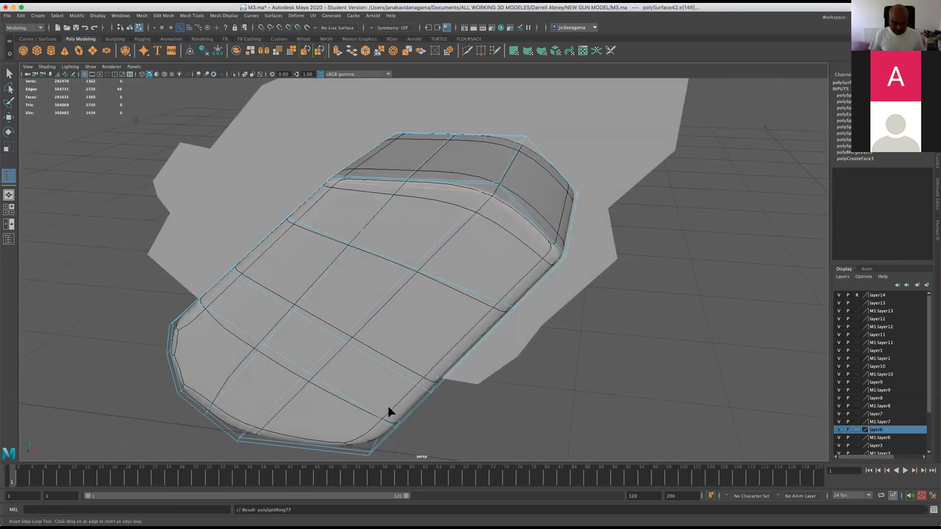
click(370, 451)
alt+drag(387, 416, 426, 400)
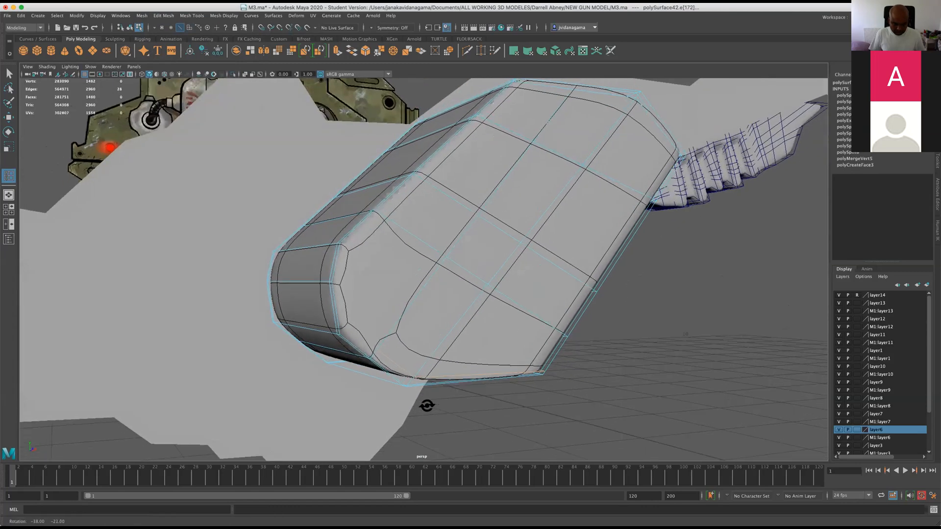
scroll(416, 402, up, 2)
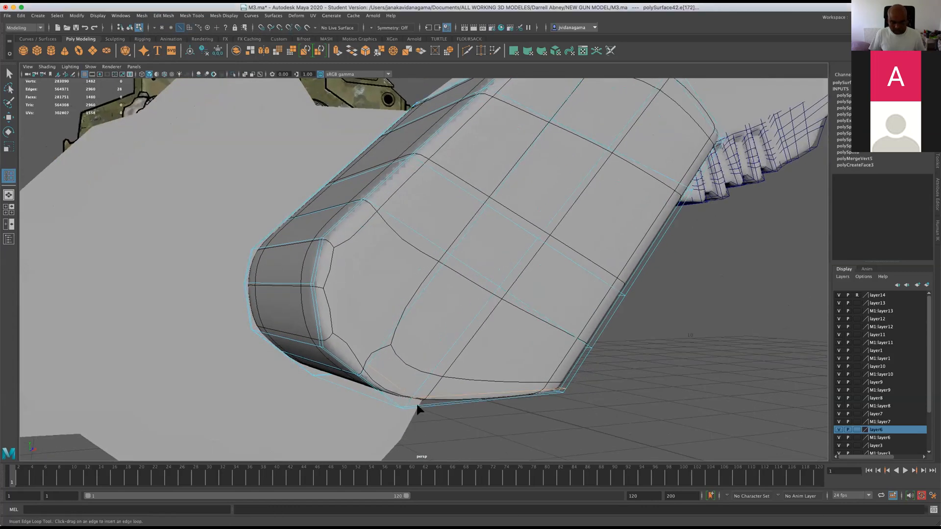
Try to re-insert the crosswise edge loop close to the block's lower end from the front, then undo it.
key(1)
mouse_move(318, 346)
alt+mouse_down()
mouse_move(294, 314)
mouse_move(312, 333)
alt+mouse_up()
alt+drag(312, 268, 384, 334)
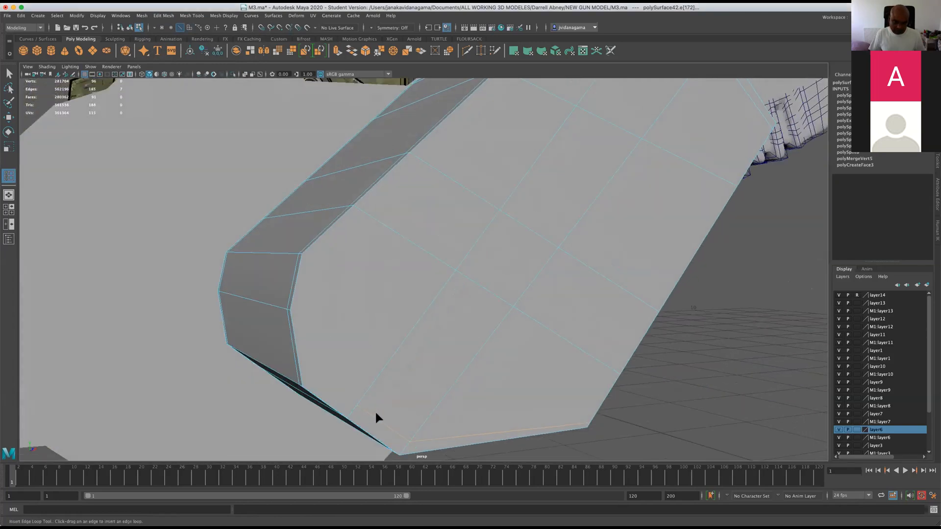
alt+drag(346, 394, 448, 320)
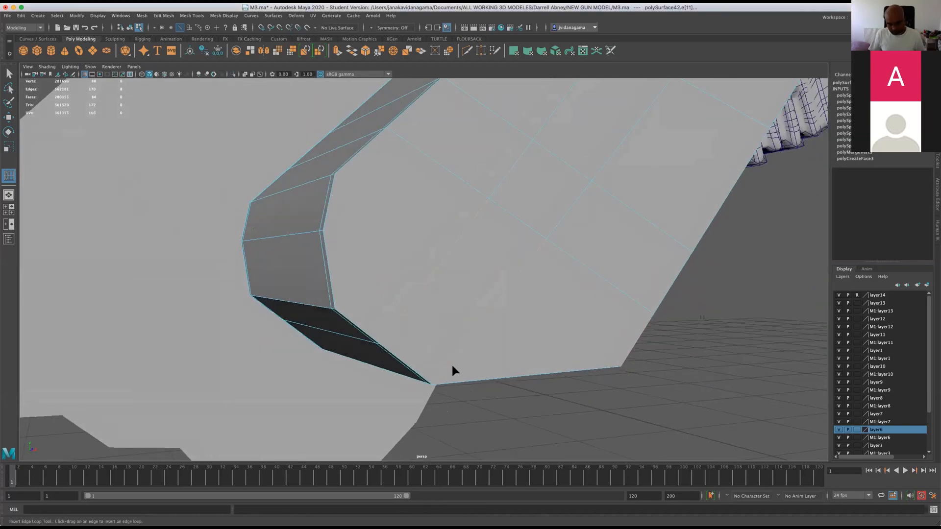
drag(444, 363, 437, 369)
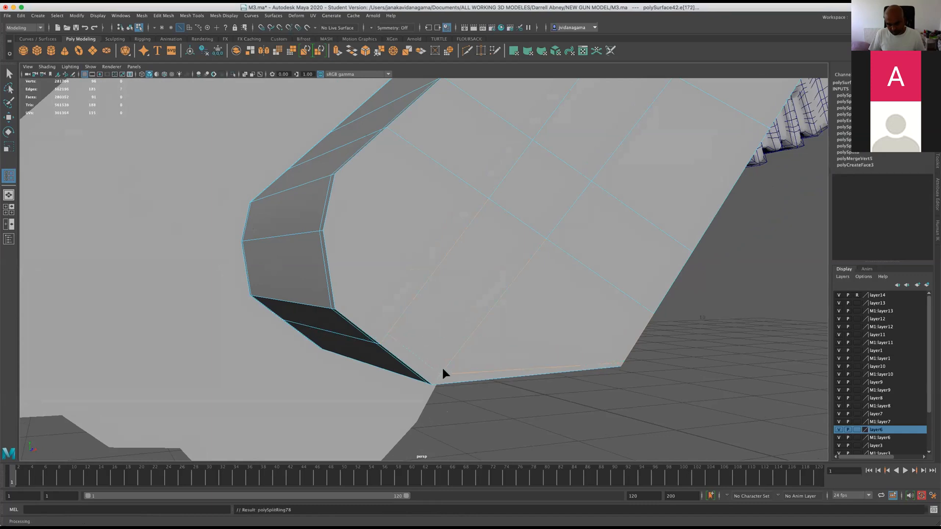
alt+drag(443, 360, 416, 311)
alt+middle_drag(416, 311, 407, 272)
alt+drag(407, 271, 375, 369)
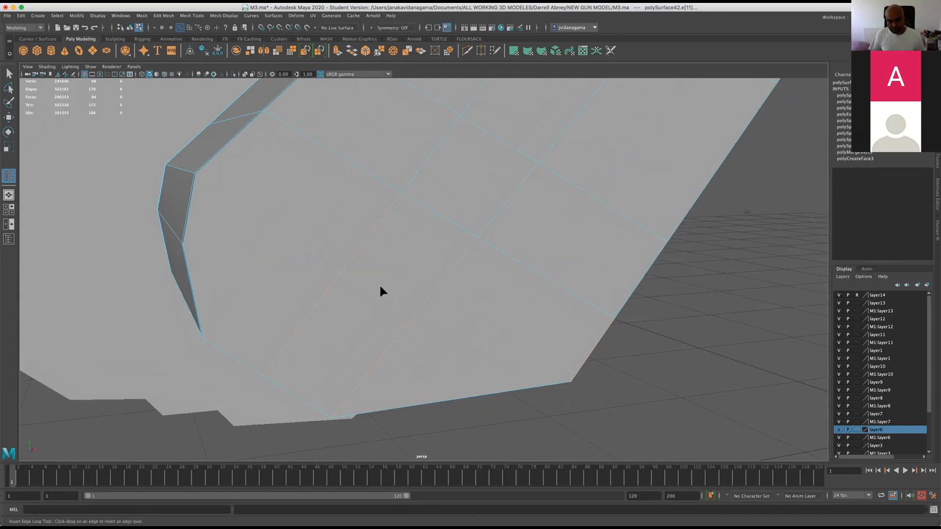
Insert a crosswise edge loop close to the block's lower end, working from its underside.
alt+drag(510, 248, 408, 425)
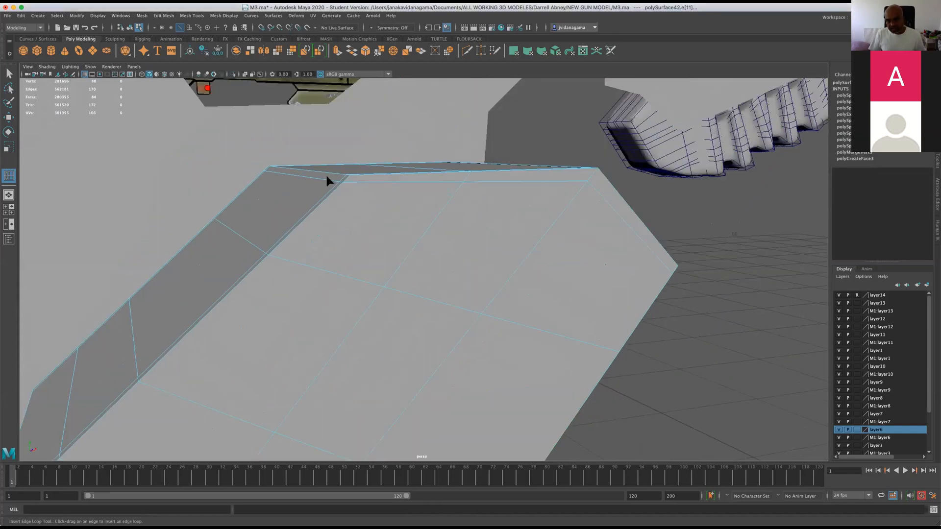
alt+drag(667, 293, 443, 234)
alt+drag(325, 131, 412, 318)
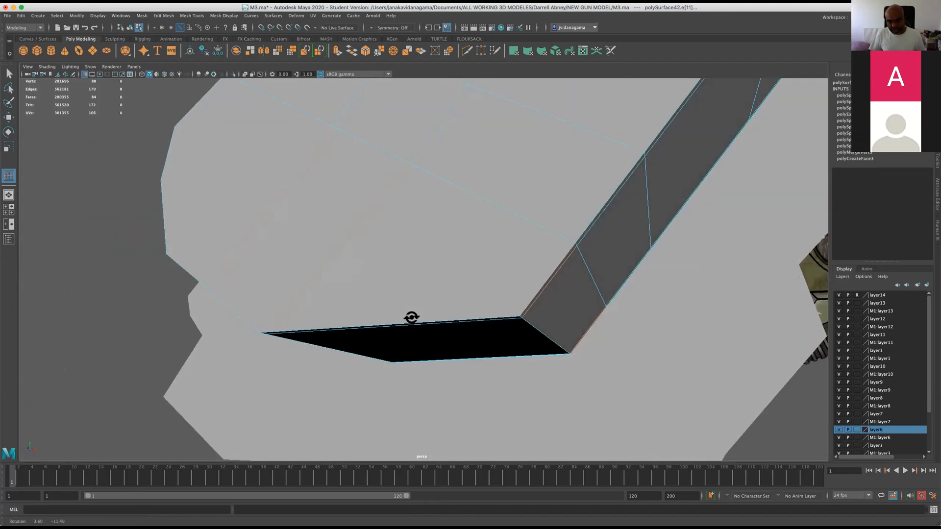
click(523, 312)
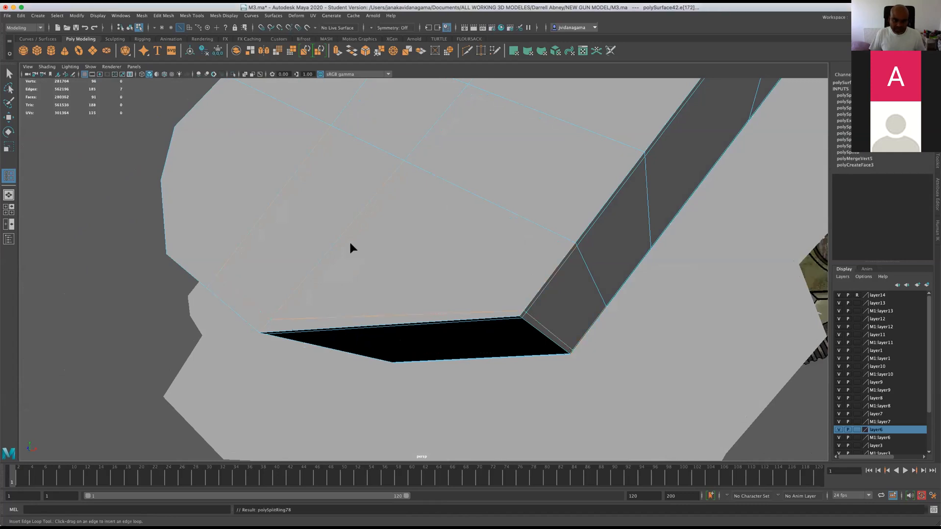
alt+drag(285, 296, 261, 323)
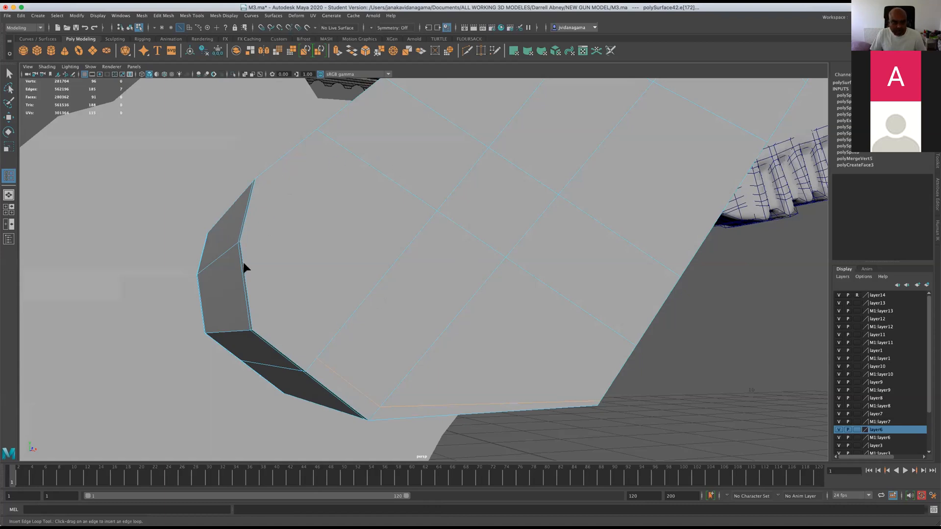
scroll(221, 245, up, 2)
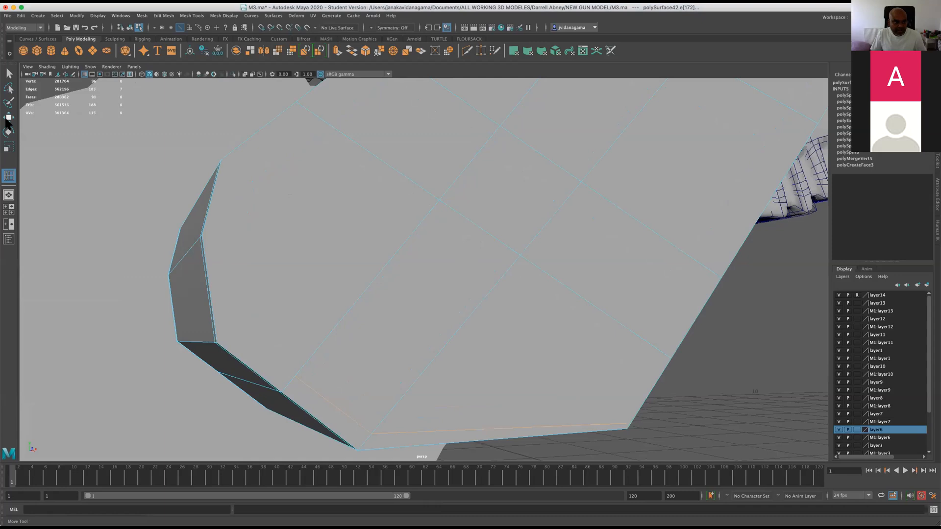
Remove the edges crossing the middle of the block's narrow lower side together with their vertices, using Delete Edge/Vertex.
alt+drag(196, 254, 269, 290)
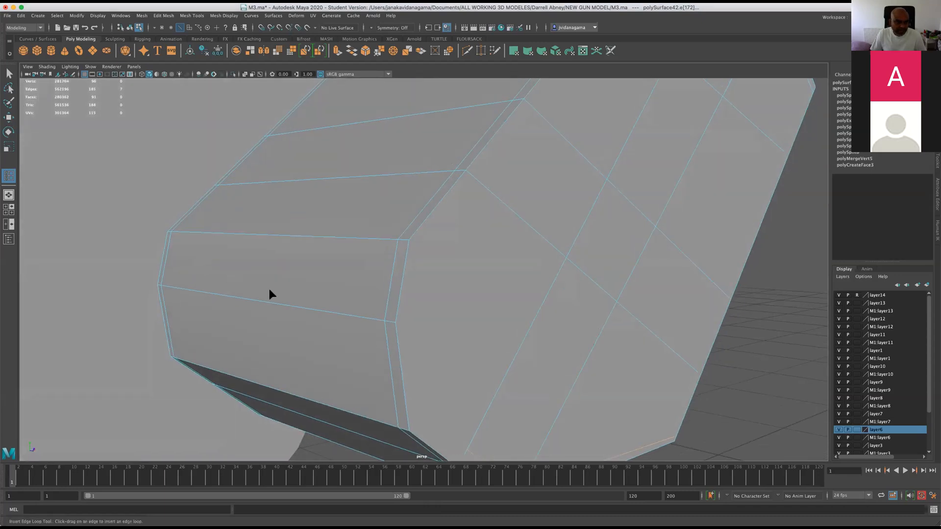
right_drag(303, 302, 307, 291)
key(w)
click(295, 309)
click(294, 309)
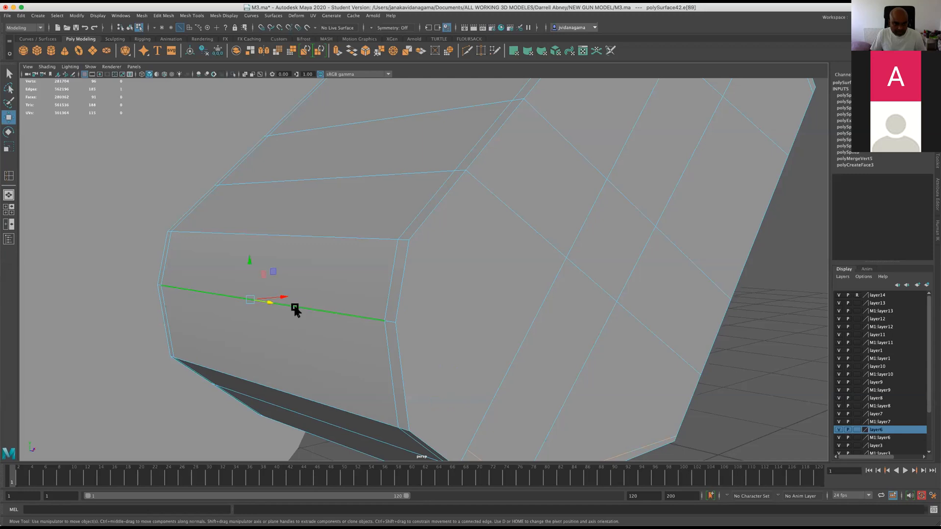
shift+click(387, 321)
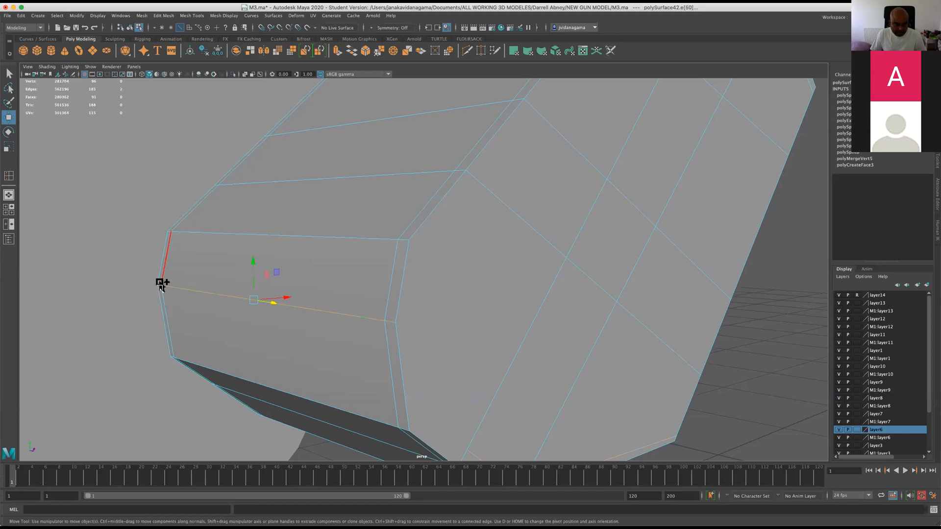
key(Delete)
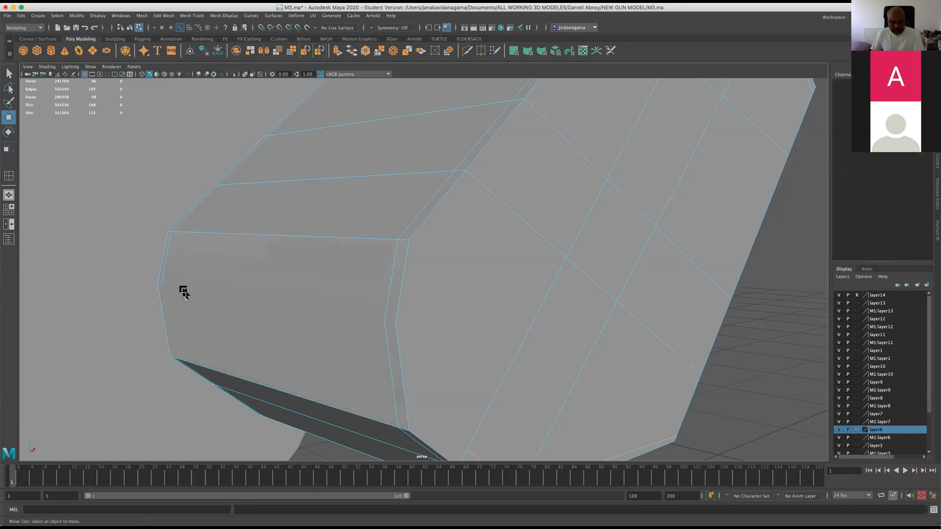
key(ctrl+z)
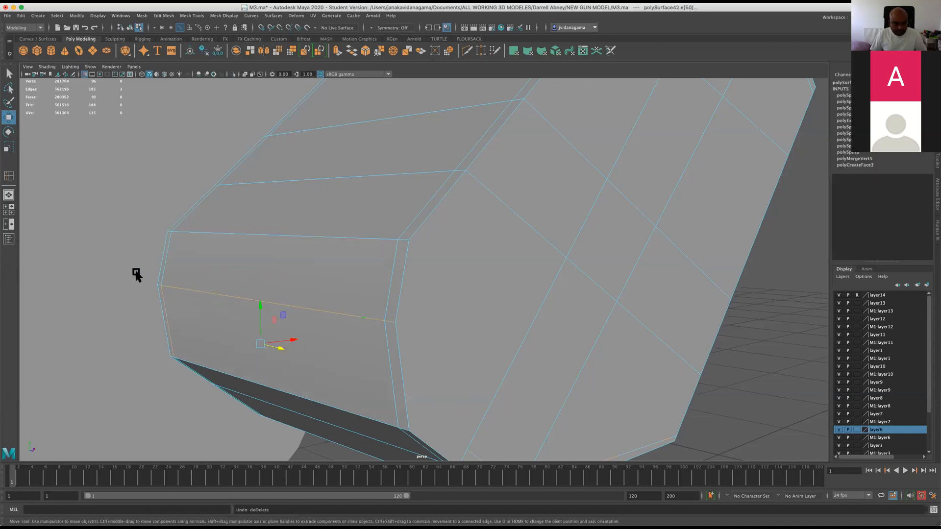
drag(161, 282, 214, 297)
click(238, 307)
click(163, 15)
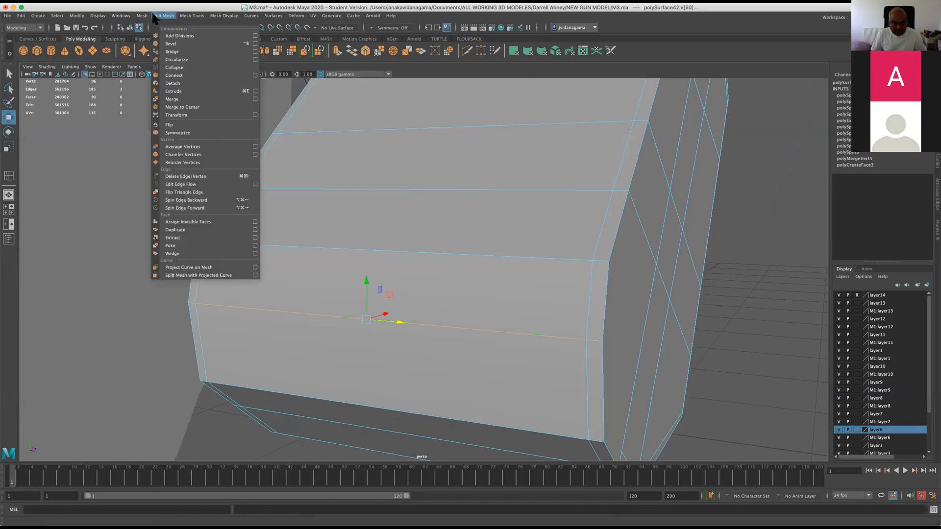
click(185, 177)
Delete the supporting edge loop close to the block's lower end together with its vertices.
alt+drag(309, 300, 331, 326)
alt+drag(352, 376, 336, 319)
click(355, 384)
double_click(355, 386)
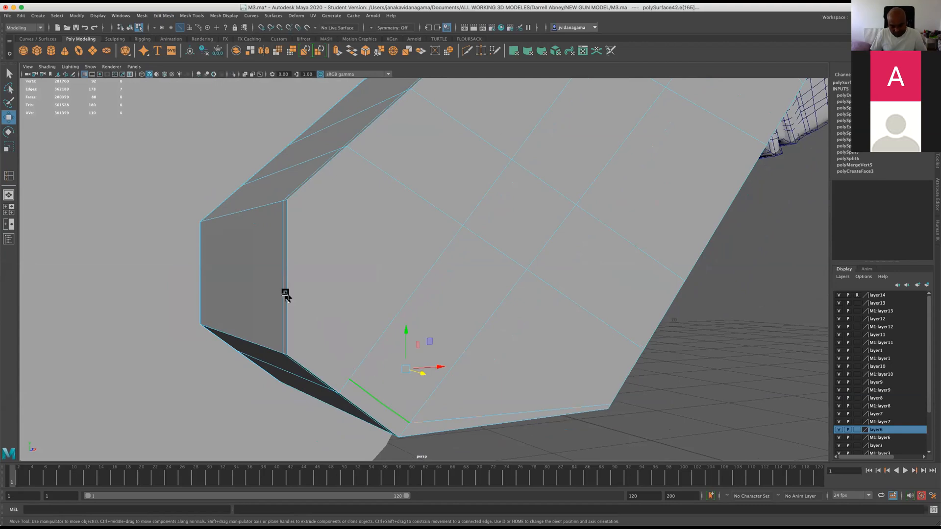
key(ctrl+Delete)
alt+drag(322, 222, 347, 353)
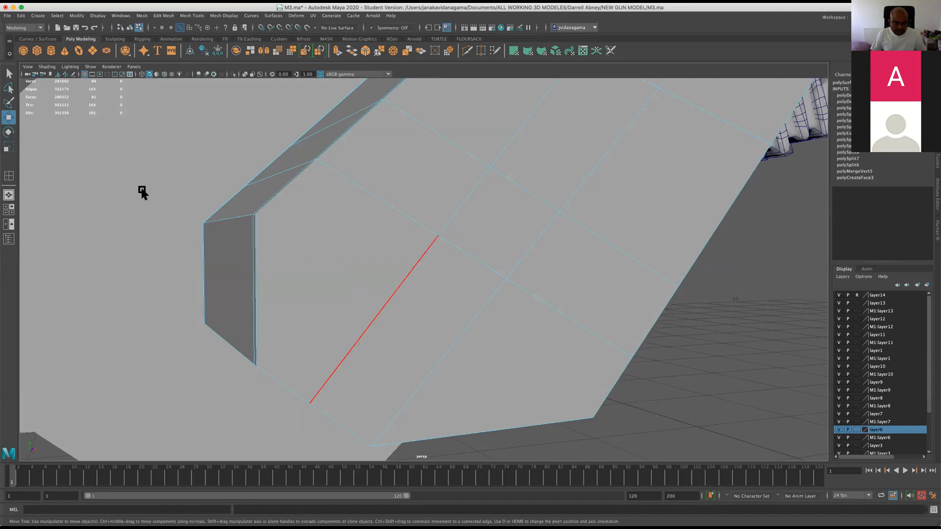
Try to insert a new edge loop close to the simplified block's lower end, then undo it.
click(169, 16)
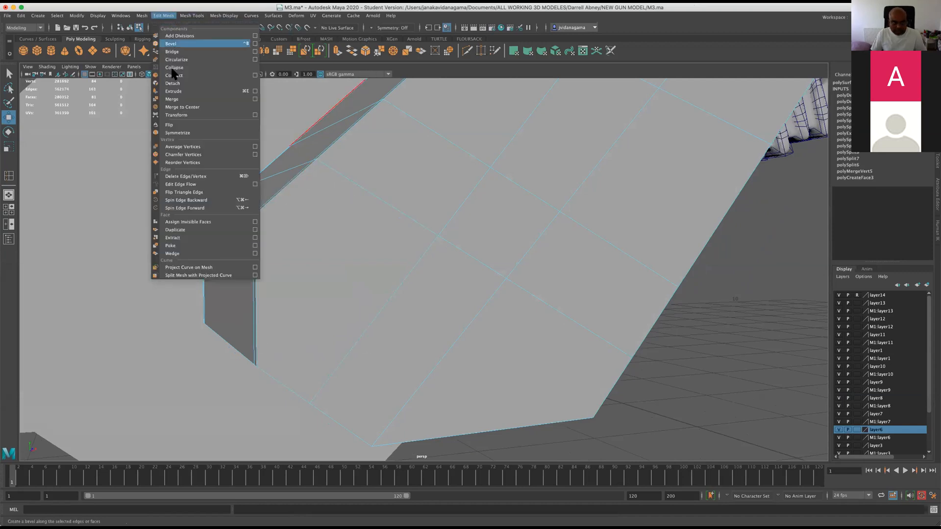
click(201, 76)
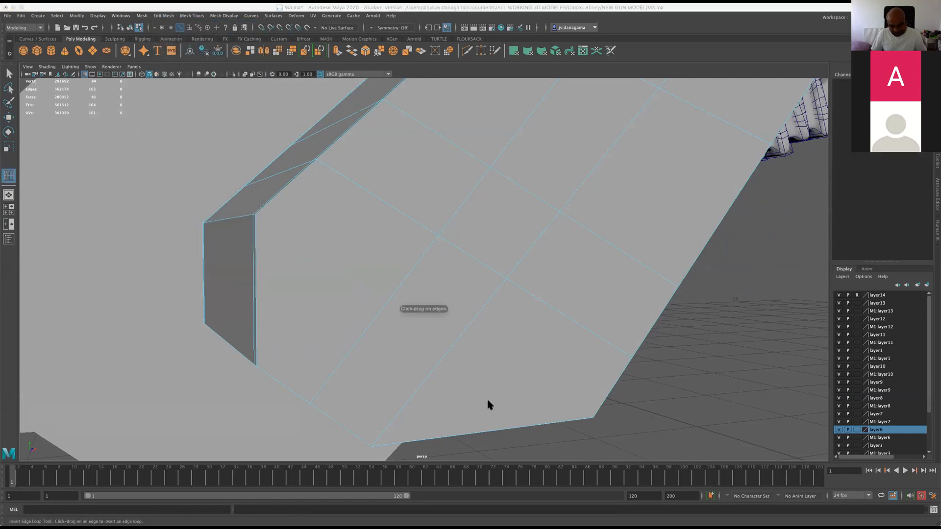
drag(598, 413, 592, 411)
key(ctrl+z)
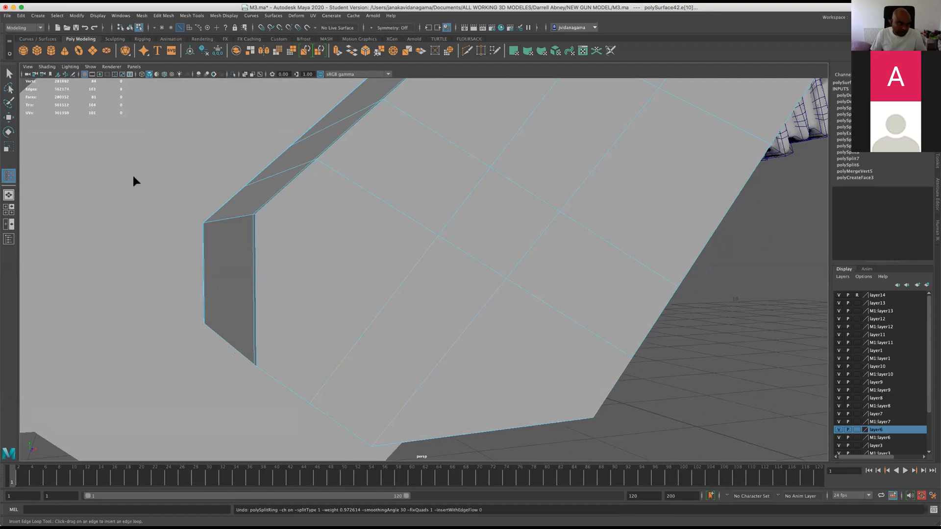
key(w)
scroll(275, 270, down, 1)
right_drag(273, 260, 218, 248)
alt+drag(260, 268, 221, 273)
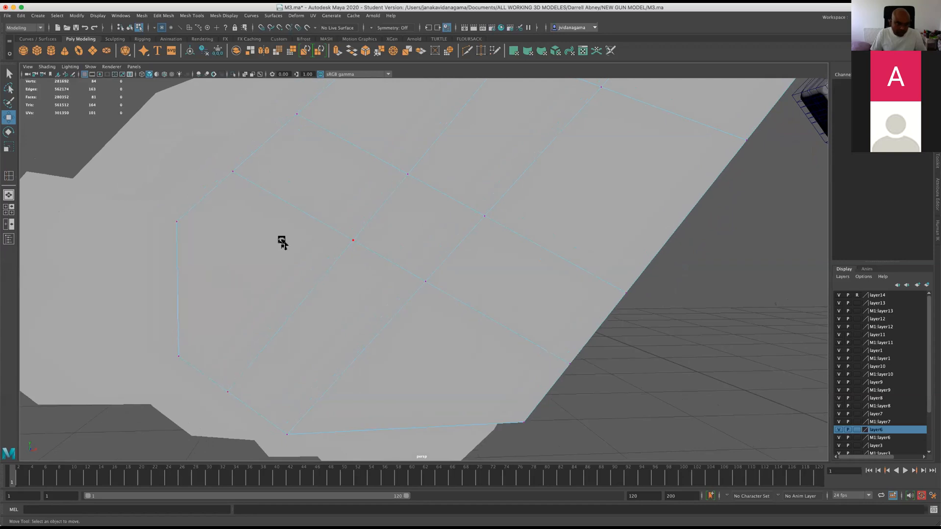
Delete the edges at the upper corner of the block's narrow side along with their vertices and save the scene.
scroll(252, 276, up, 2)
alt+drag(251, 276, 274, 278)
alt+drag(220, 252, 229, 249)
mouse_move(238, 246)
right_down()
mouse_move(230, 251)
mouse_move(235, 236)
right_up()
click(225, 233)
click(188, 16)
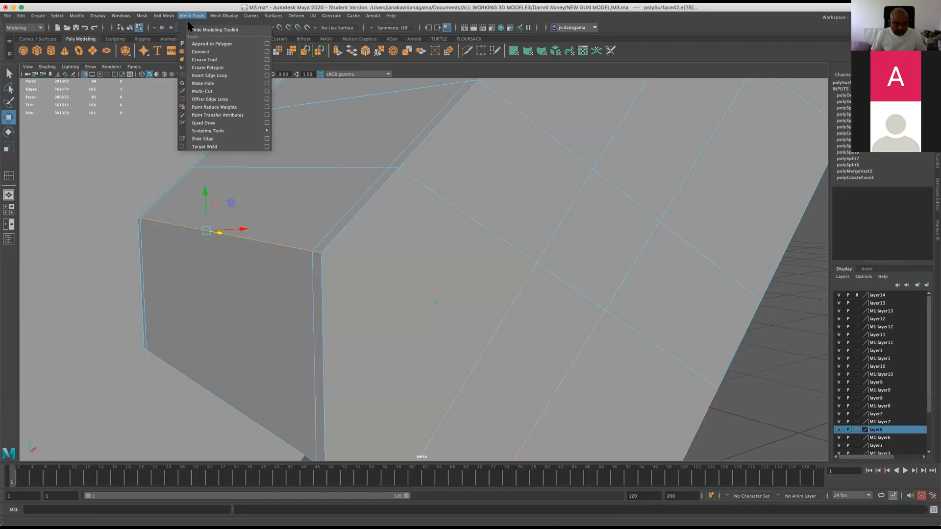
mouse_move(163, 15)
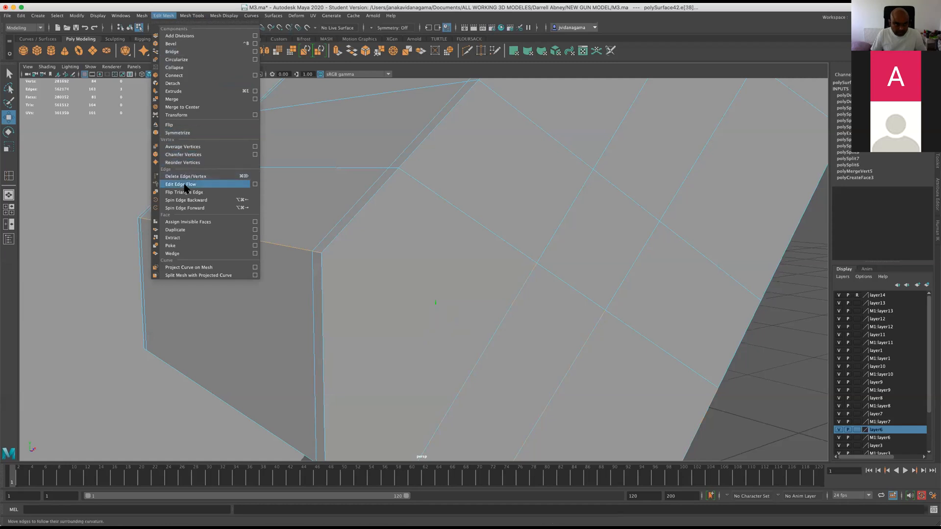
click(185, 175)
alt+drag(252, 251, 328, 238)
key(super+s)
Insert an edge loop close to the simplified block's lower end and preview the block smoothly with its cage.
alt+drag(373, 192, 387, 189)
click(192, 15)
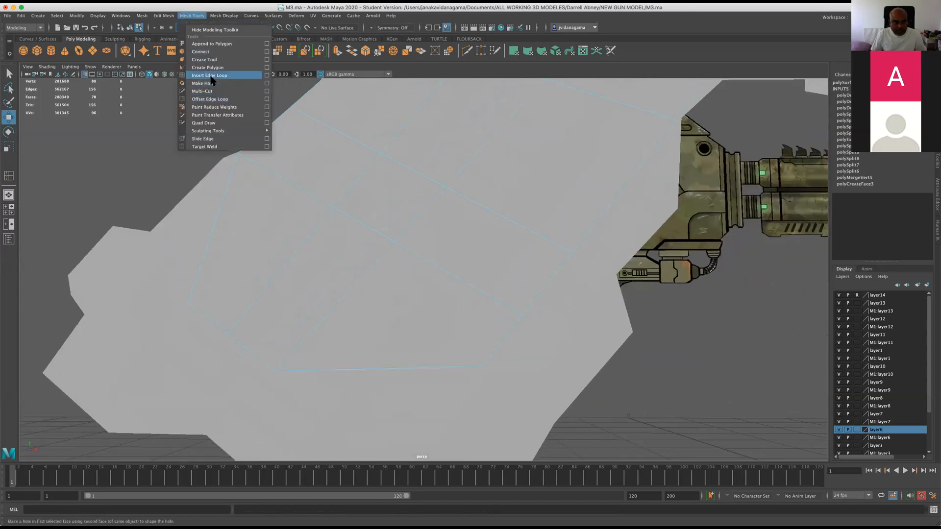
click(206, 75)
drag(487, 357, 485, 360)
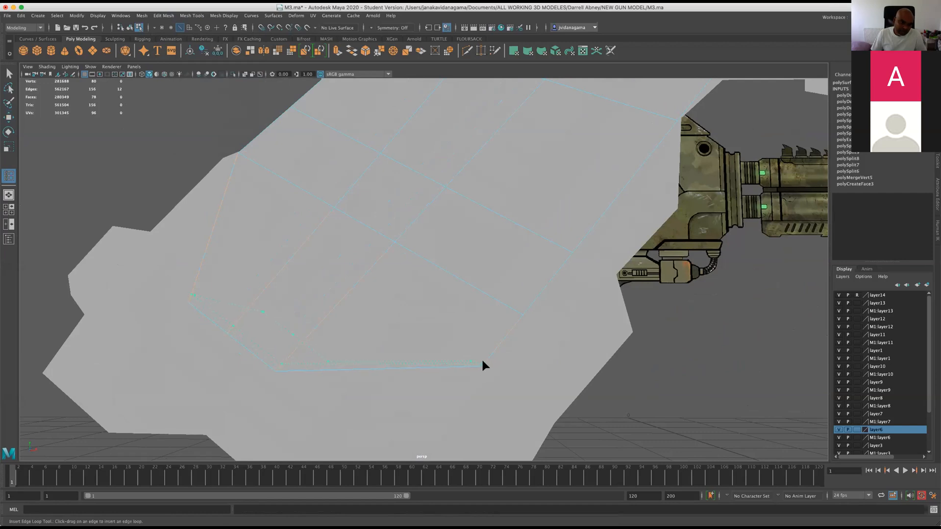
alt+drag(482, 365, 281, 252)
key(2)
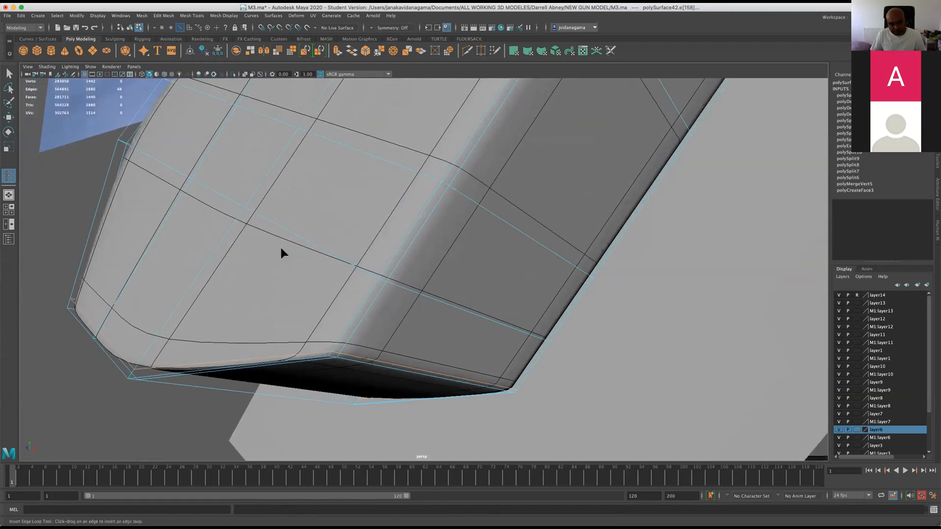
Select the four vertices along the lower-end edge loop's long side, raise them slightly to even the spacing, and save the scene.
key(w)
scroll(333, 354, up, 1)
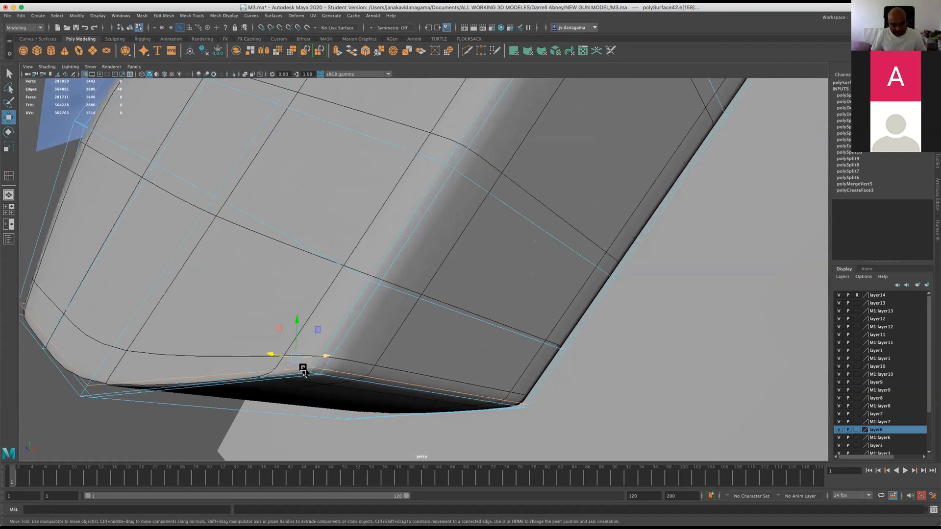
right_drag(305, 366, 288, 319)
click(315, 367)
alt+drag(358, 368, 331, 366)
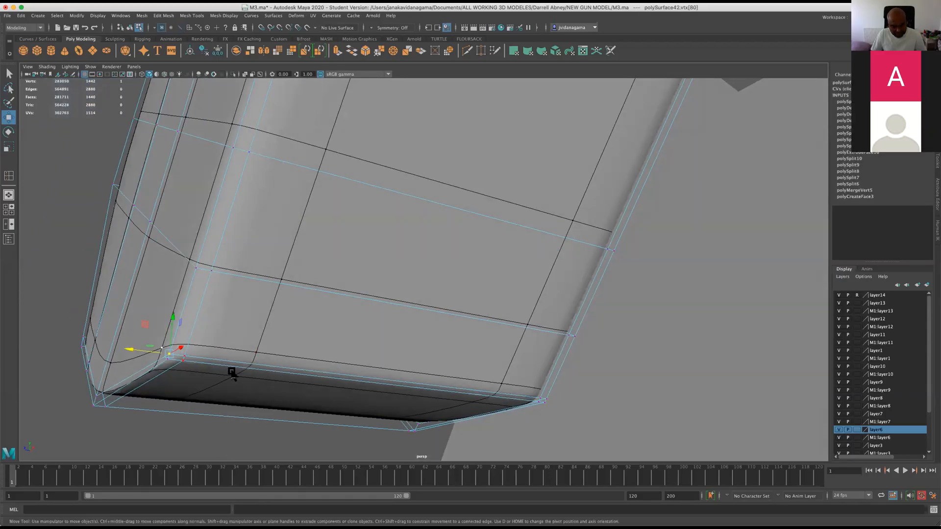
shift+click(185, 358)
alt+drag(437, 384, 485, 388)
shift+click(515, 378)
alt+drag(547, 384, 481, 392)
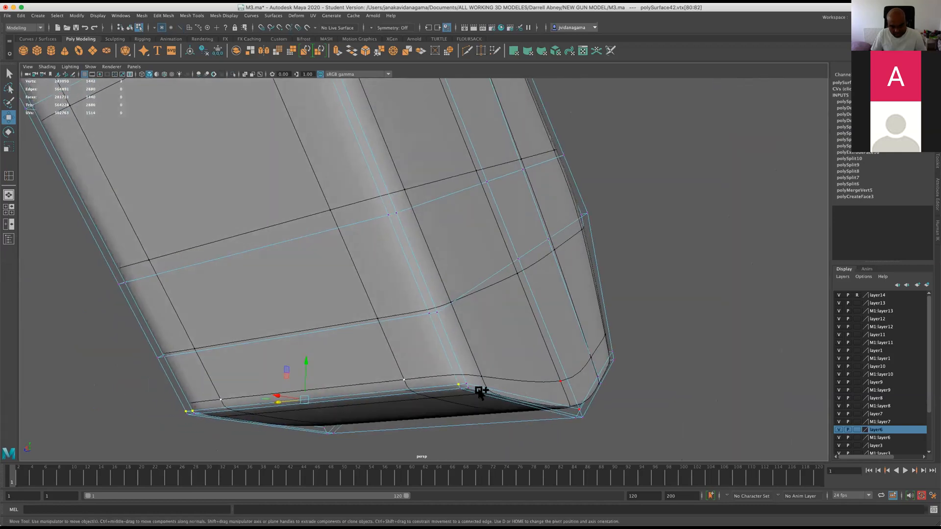
shift+click(465, 384)
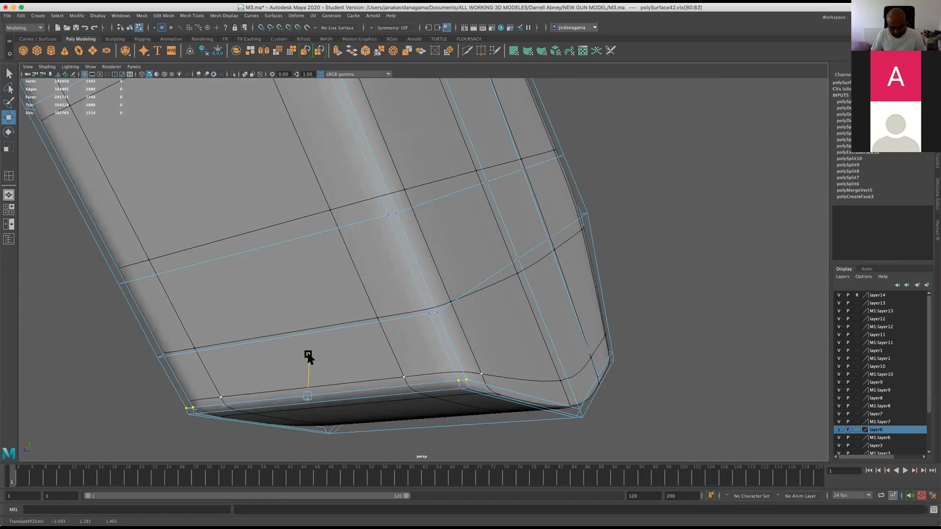
alt+drag(311, 359, 521, 435)
key(super+s)
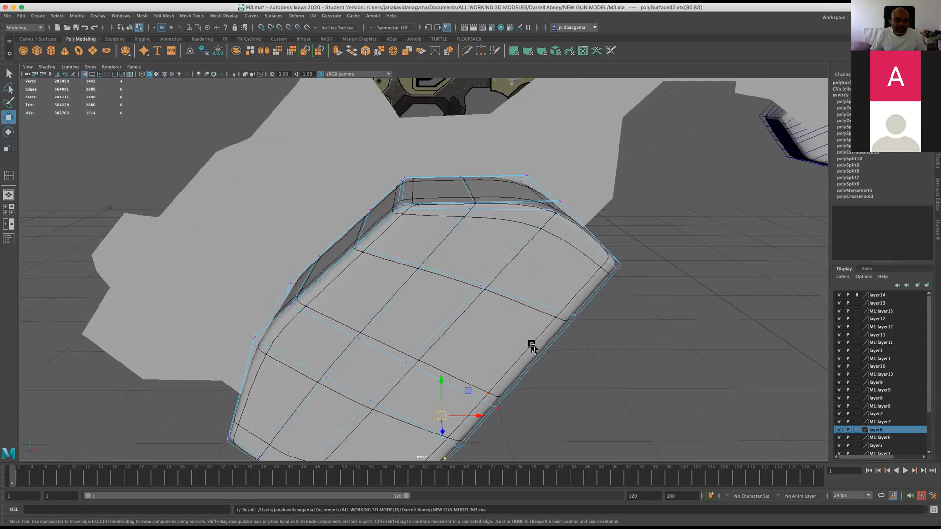
Select the flat grip outline surface and show it over the reference image in a full front view.
scroll(531, 347, down, 5)
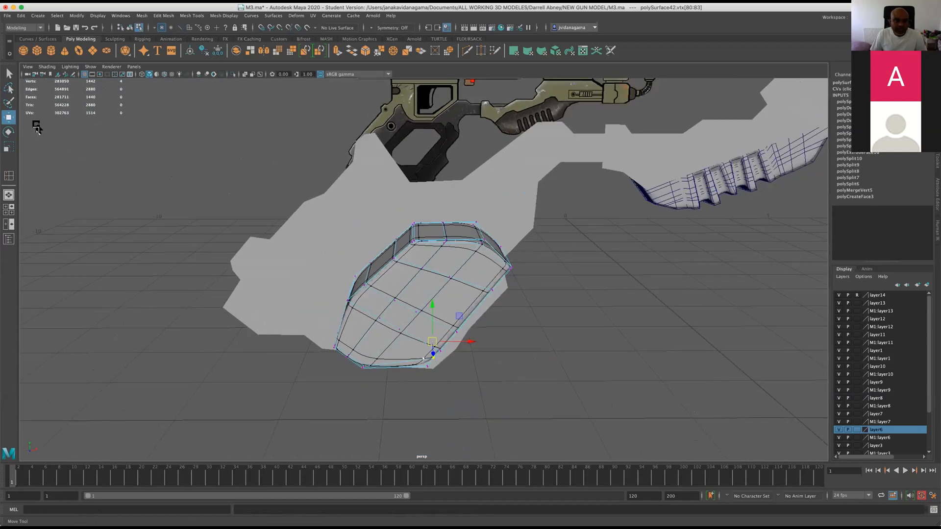
click(378, 204)
alt+drag(378, 204, 464, 313)
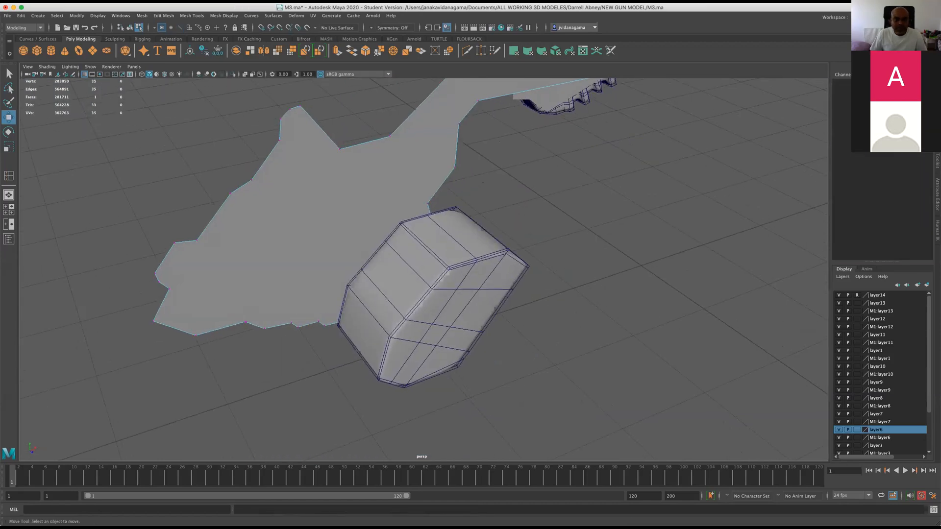
scroll(452, 160, down, 5)
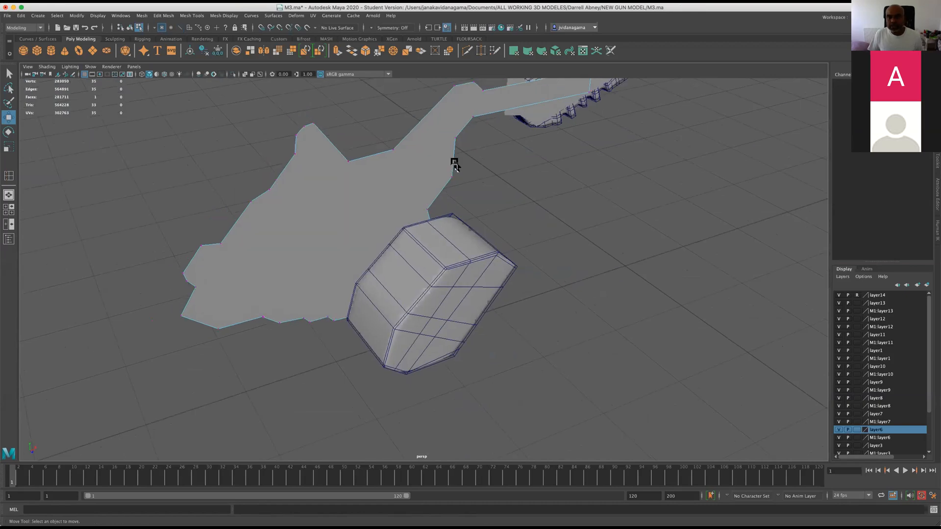
key(space)
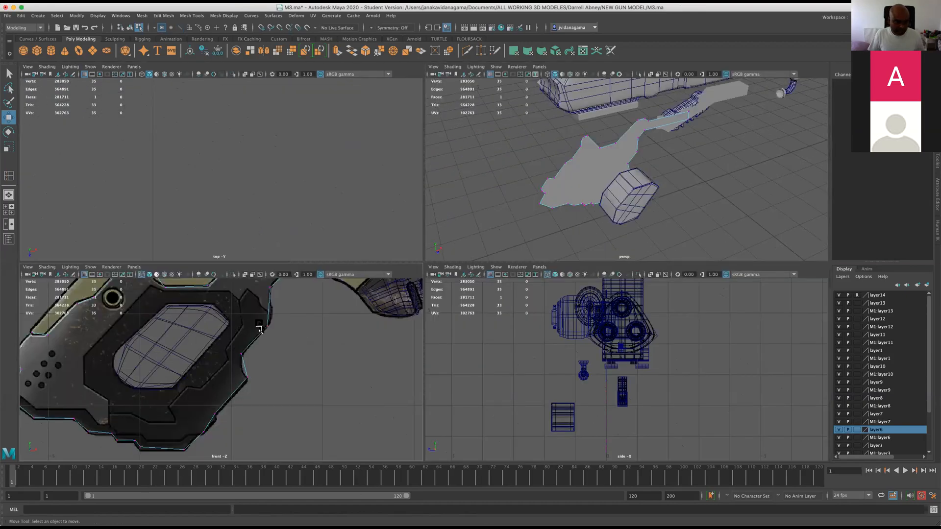
key(space)
scroll(369, 308, down, 5)
scroll(368, 309, up, 8)
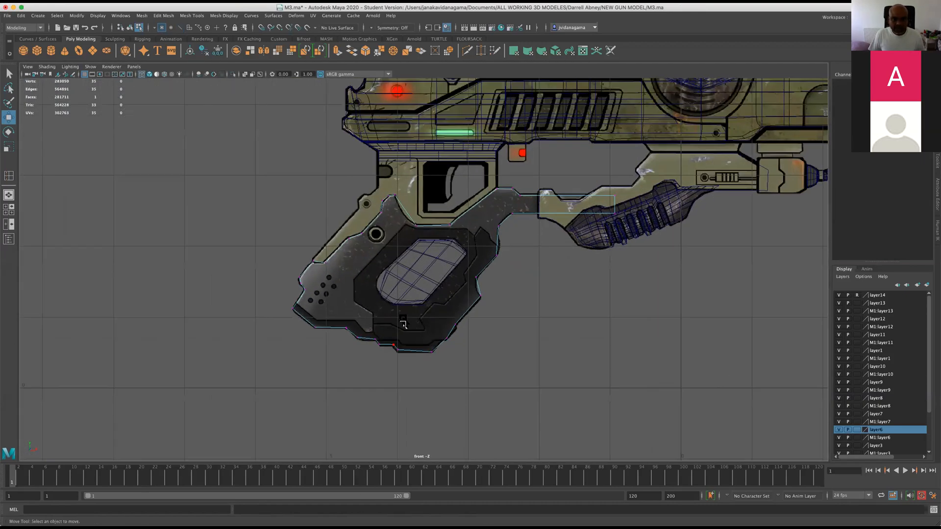
Move the inner opening block well away from the grip, toward its rear, to uncover the reference opening.
right_drag(433, 248, 462, 239)
click(462, 271)
drag(441, 273, 84, 255)
scroll(369, 256, up, 2)
alt+middle_drag(453, 220, 356, 245)
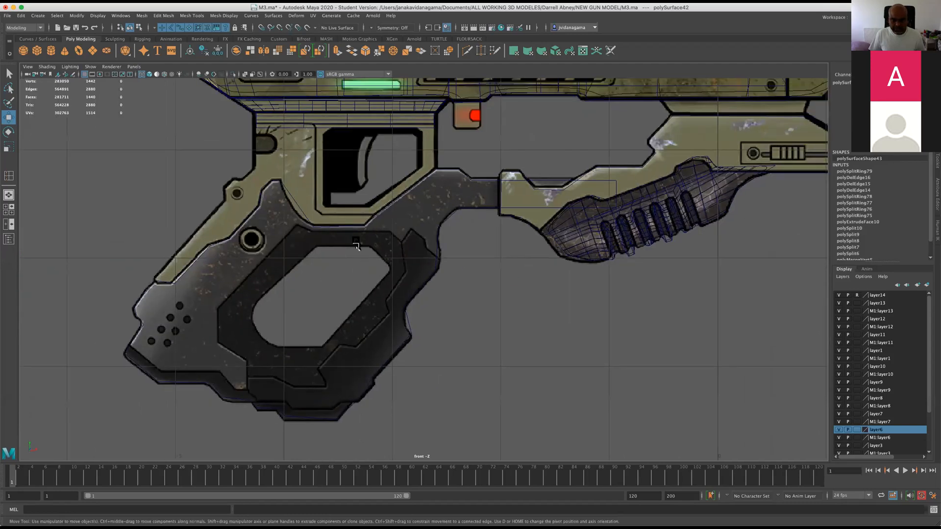
Cut two edges with Multi-Cut across the grip surface, from its rear outline to its front outline, above and below the opening's middle.
click(347, 227)
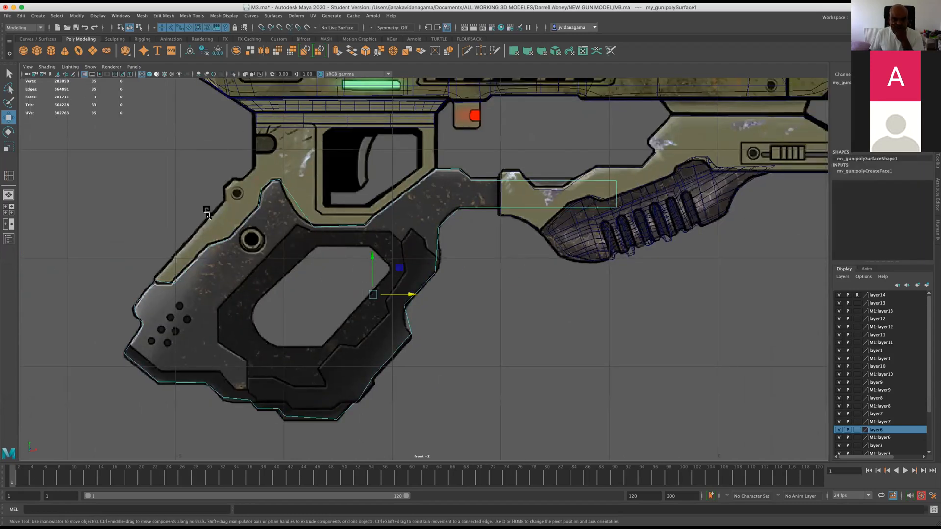
scroll(207, 210, up, 1)
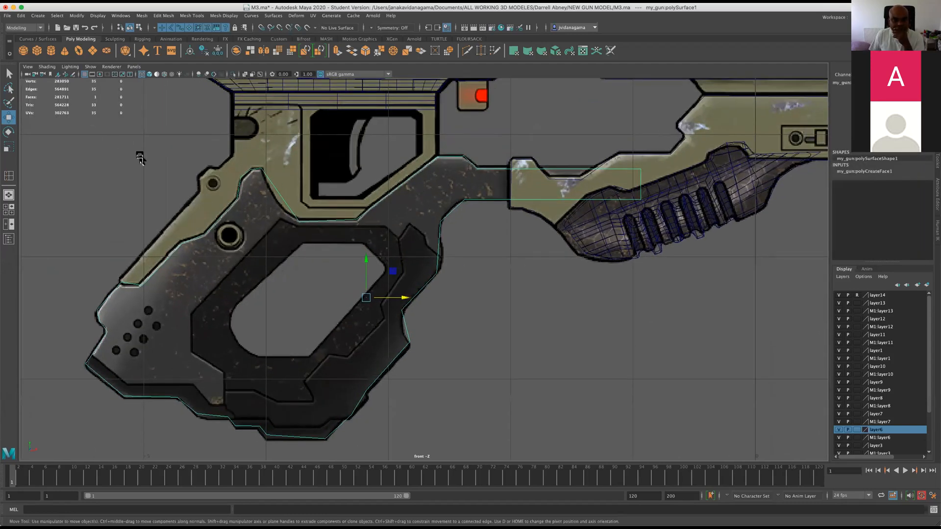
click(467, 53)
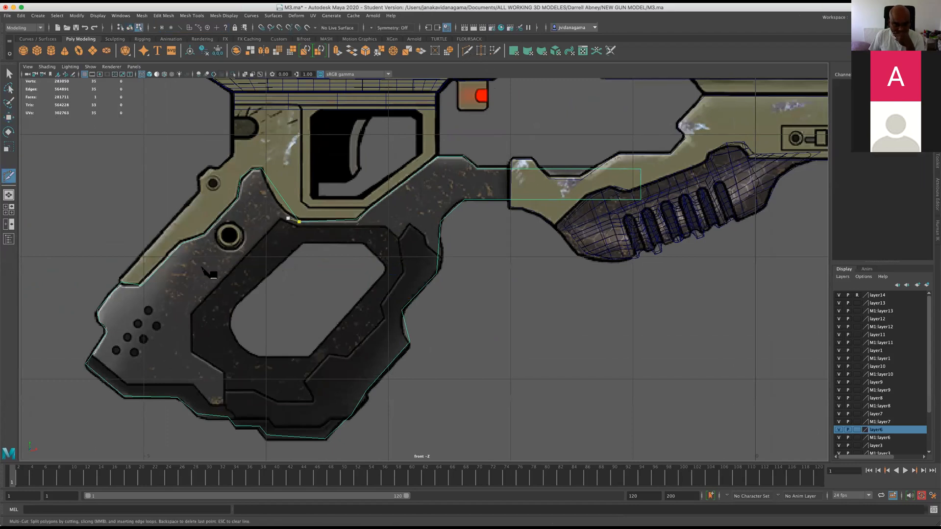
click(182, 243)
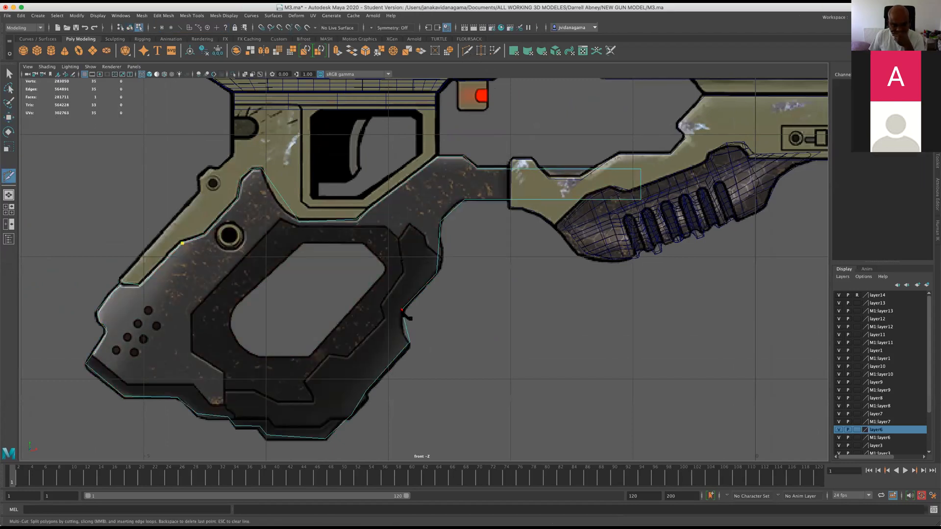
click(142, 285)
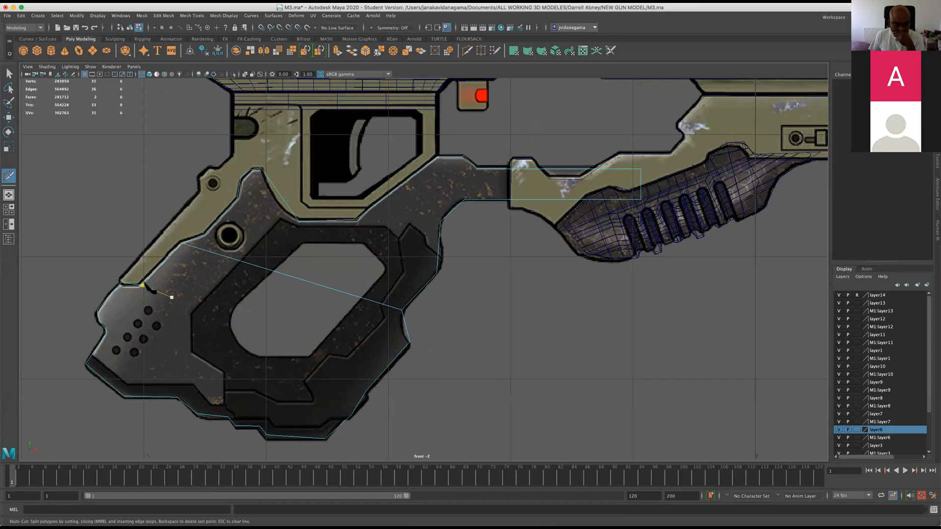
click(366, 391)
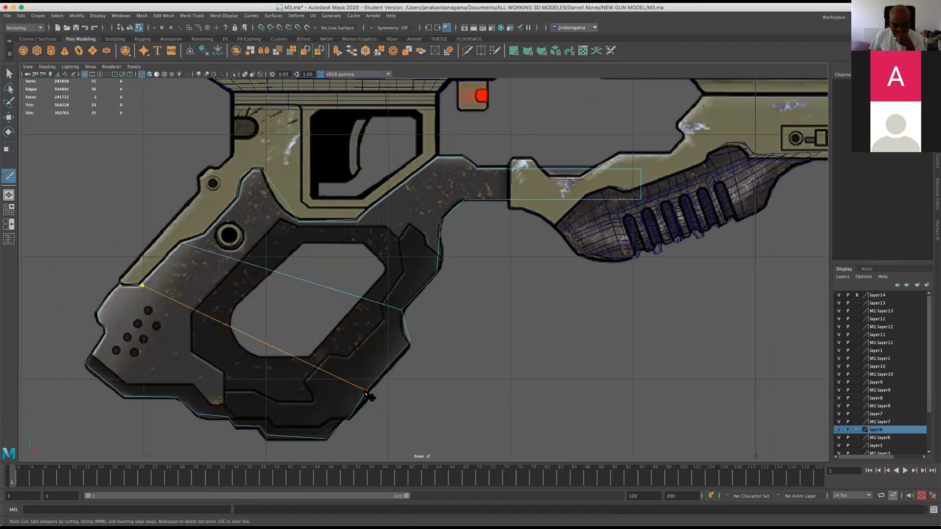
key(Return)
Cut three lengthwise edges from the grip's lower outline up to the trigger guard's two lower corners and the neck's upper corner.
click(177, 397)
click(299, 223)
key(Return)
click(356, 220)
key(Return)
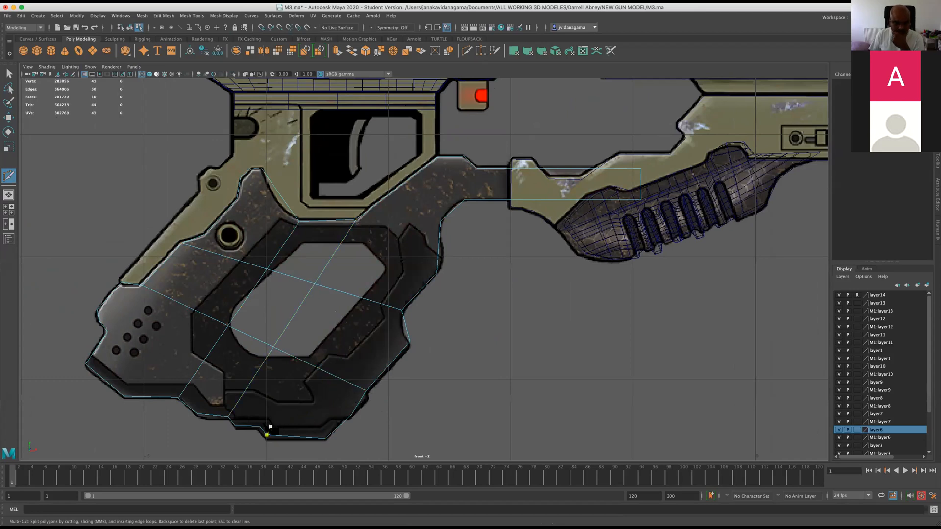
click(260, 426)
click(464, 157)
key(Return)
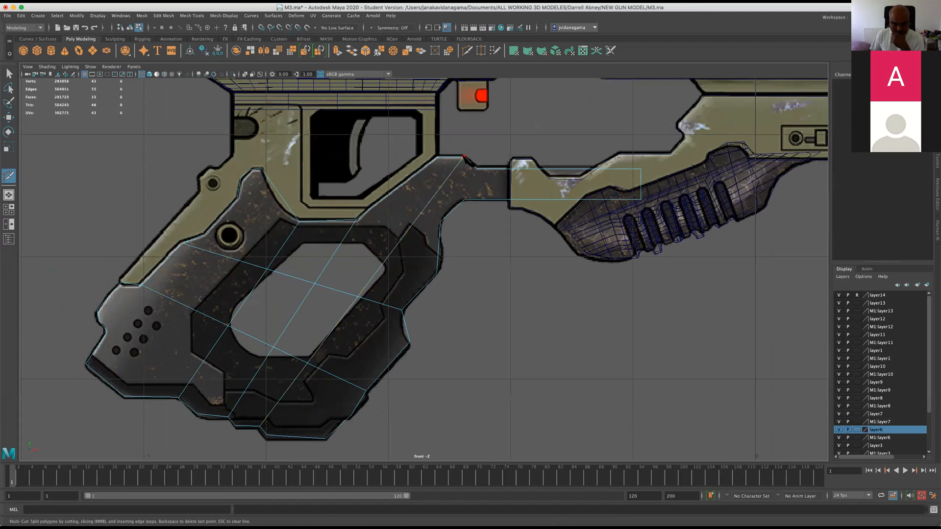
Cut one edge from the grip's lower rear corner to the upper prong and another from the rear notch to the lower front outline.
click(124, 396)
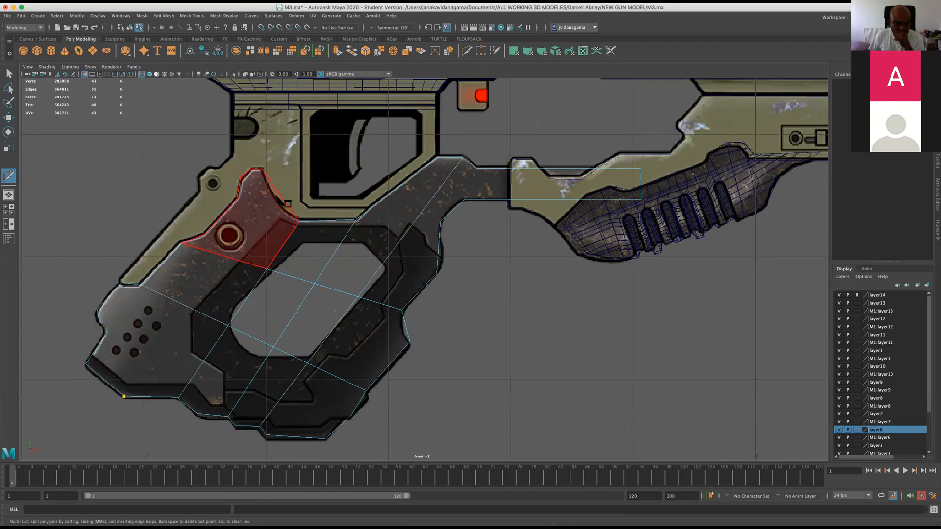
click(282, 199)
key(Return)
click(108, 332)
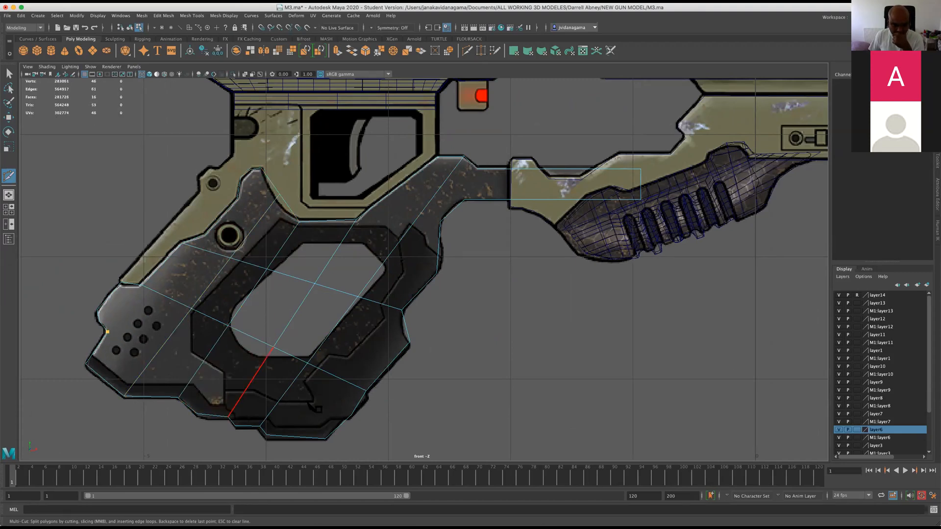
click(352, 415)
key(Return)
click(358, 297)
key(Escape)
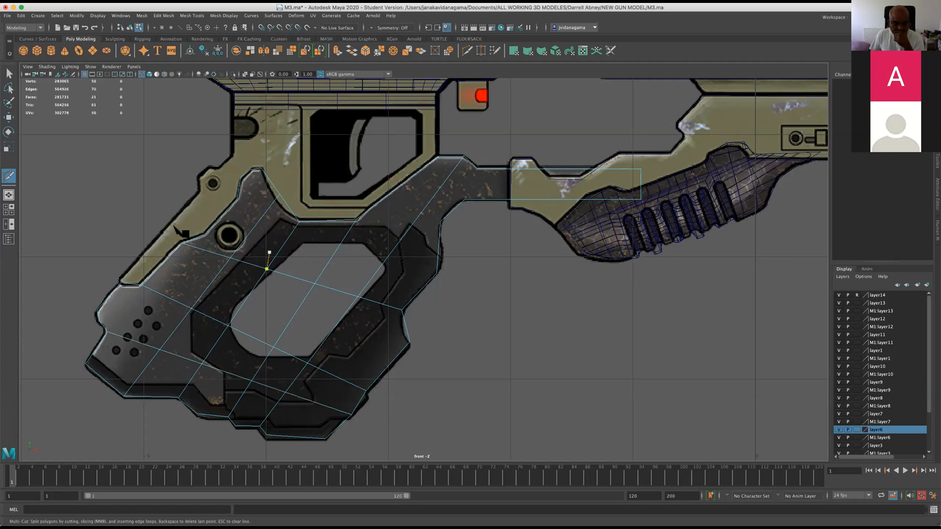
Cut edges across the grip's neck at its lower part, its upper bend and the start of the straight arm.
click(437, 157)
key(Escape)
key(Return)
key(ctrl+z)
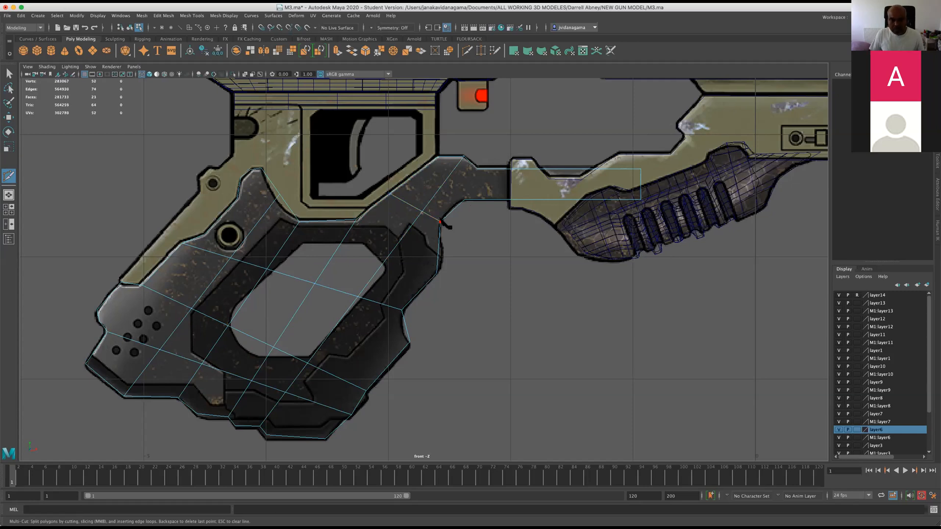
click(437, 158)
click(477, 169)
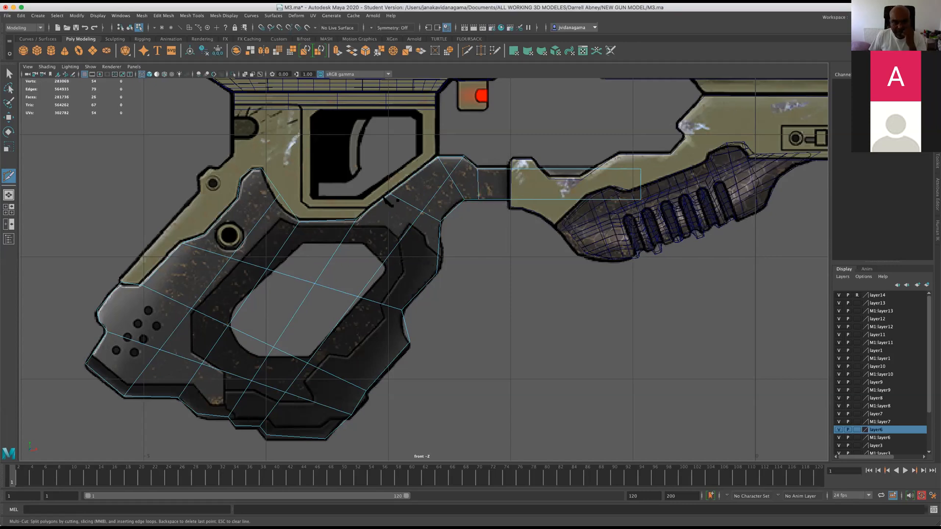
Cut an edge from the upper prong's rear outline across the opening to the grip's front outline.
click(238, 199)
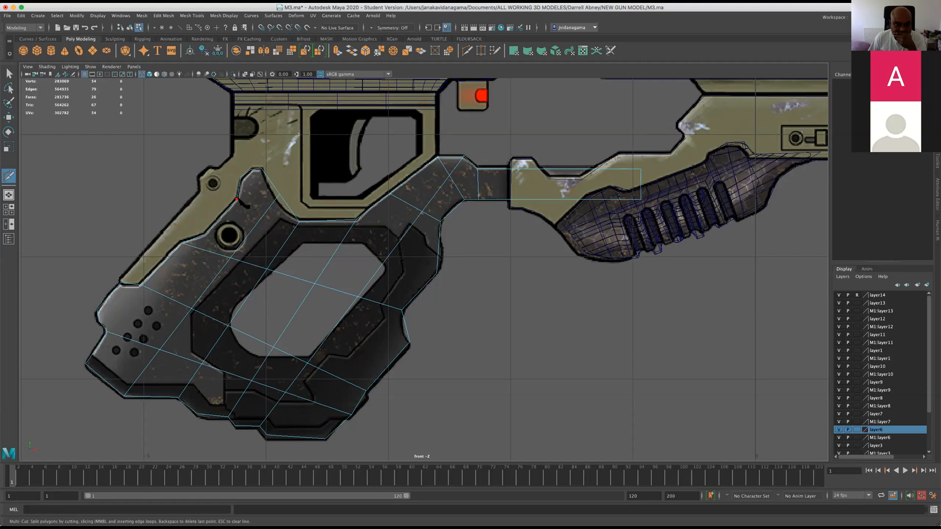
click(420, 290)
right_click(421, 290)
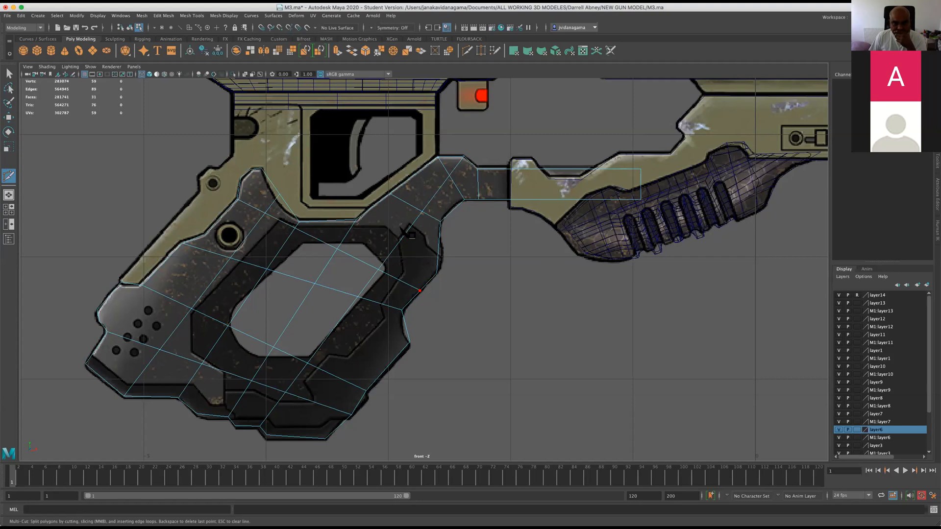
scroll(346, 309, up, 1)
scroll(345, 308, down, 6)
click(346, 310)
scroll(345, 309, up, 3)
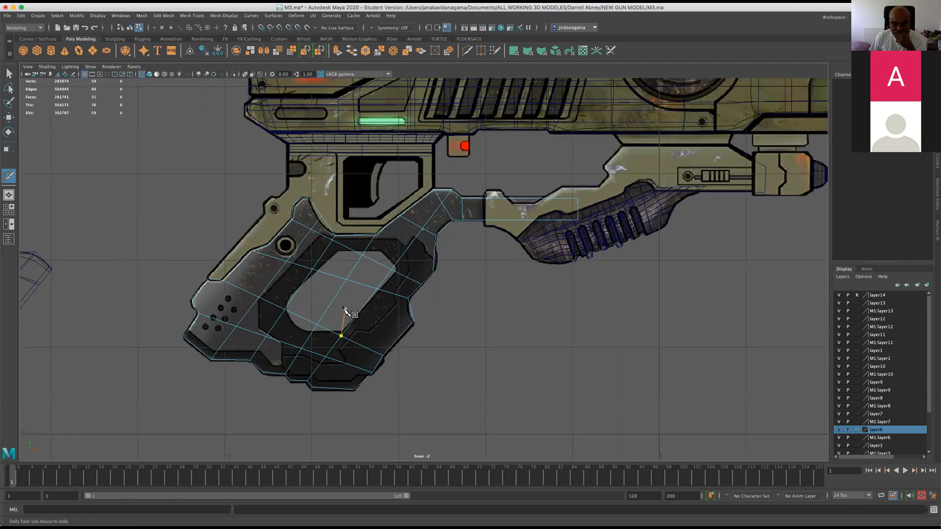
scroll(334, 238, up, 5)
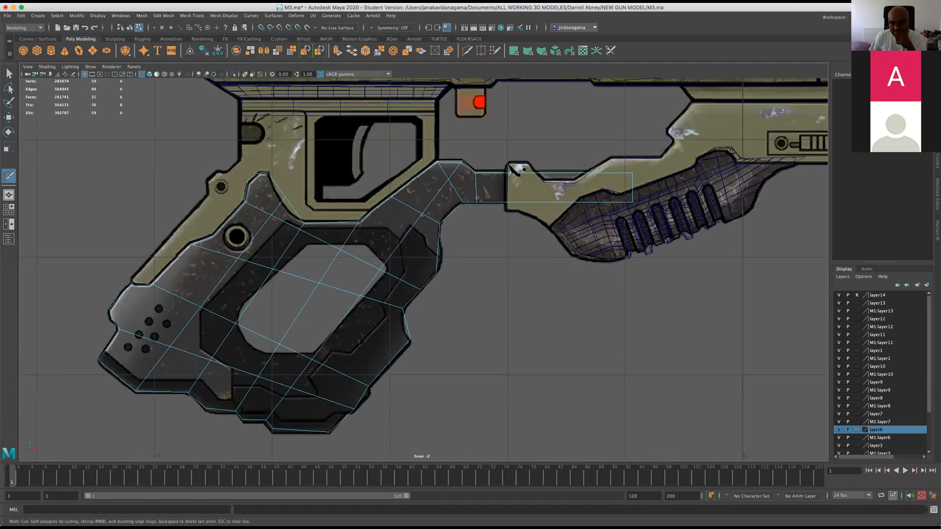
Divide the grip's straight forward arm with two additional cuts between its upper and lower edges.
click(519, 172)
click(522, 202)
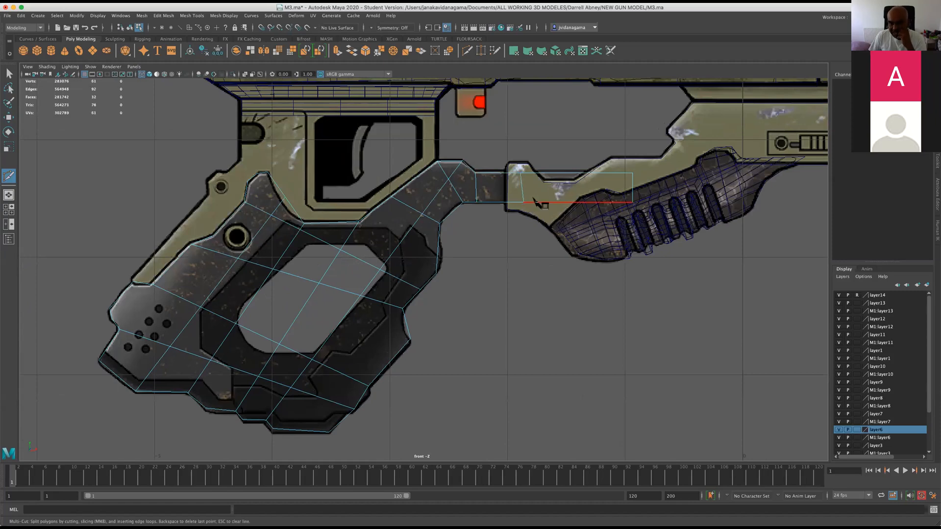
click(569, 172)
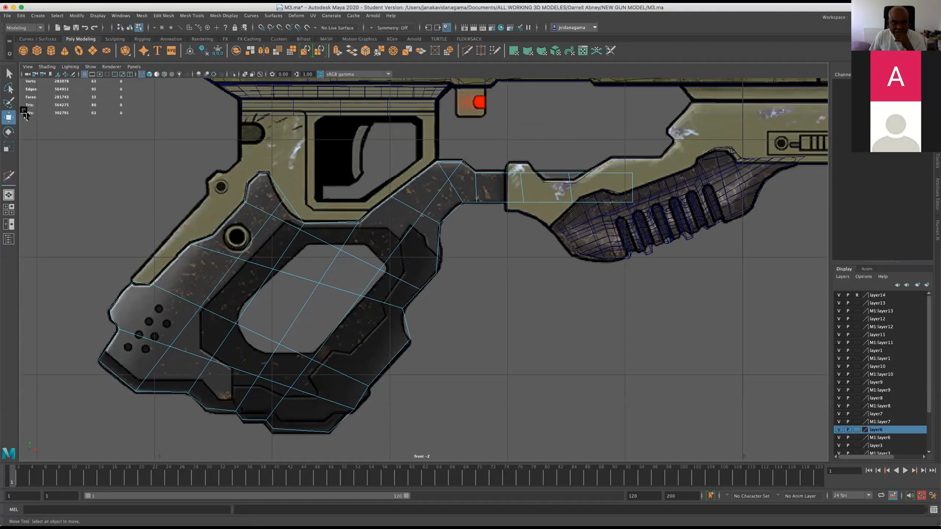
Scale the vertex pair of each new cut in the straight arm horizontally so both cuts become vertical.
right_click(513, 190)
click(481, 189)
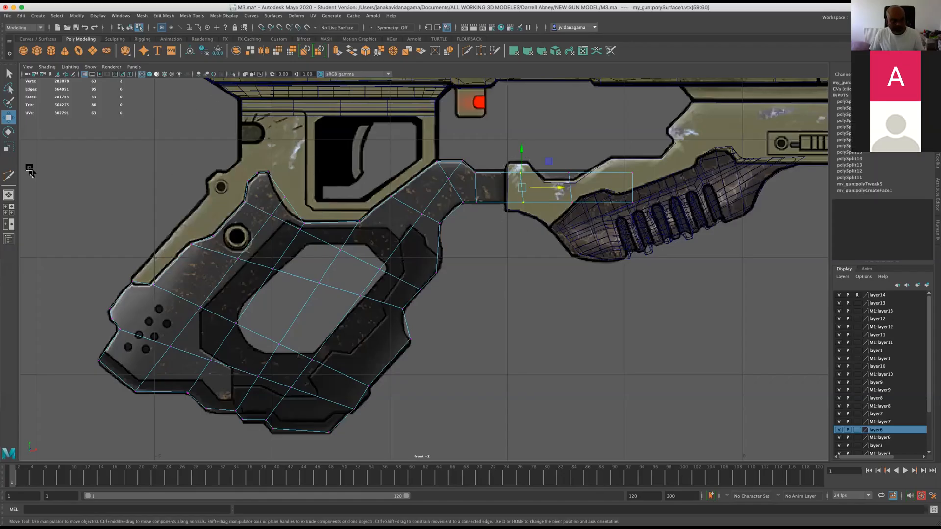
key(r)
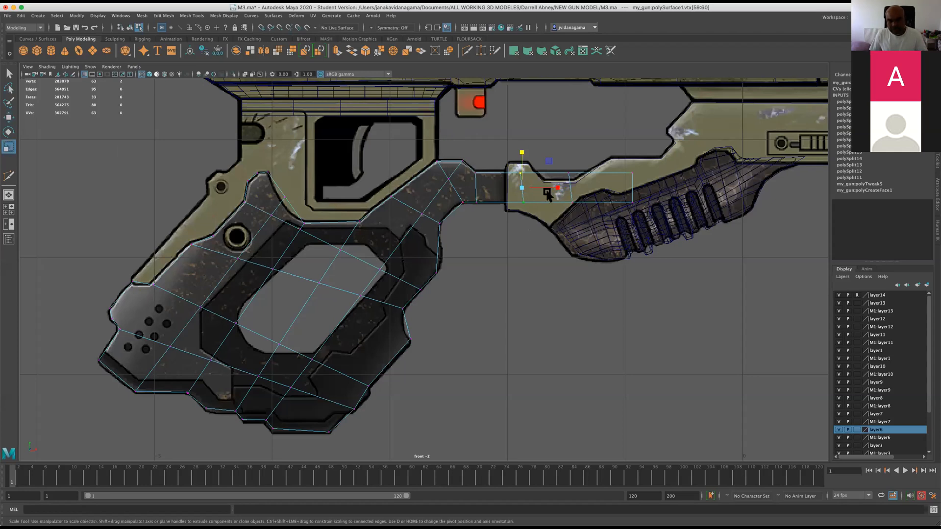
drag(557, 188, 532, 196)
drag(563, 165, 577, 195)
scroll(419, 210, up, 2)
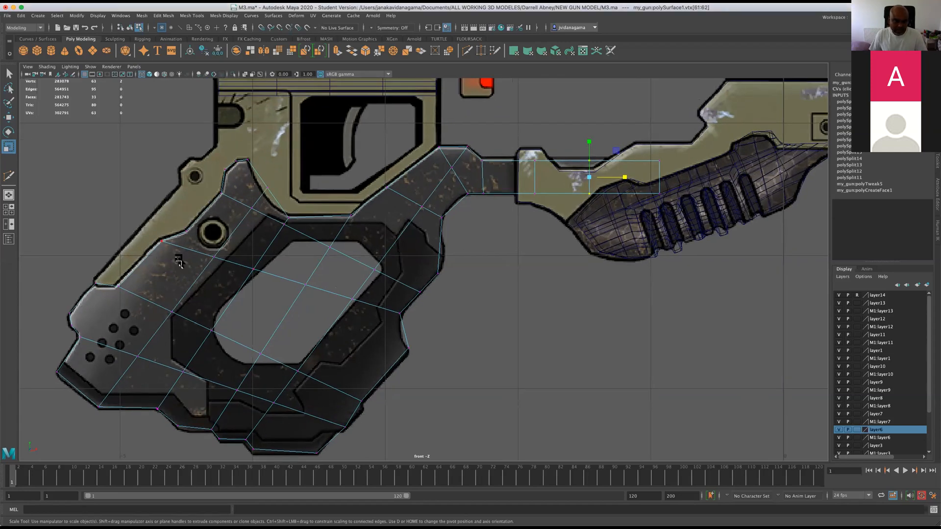
Move the vertex on the upper prong's front edge down along the reference outline.
key(w)
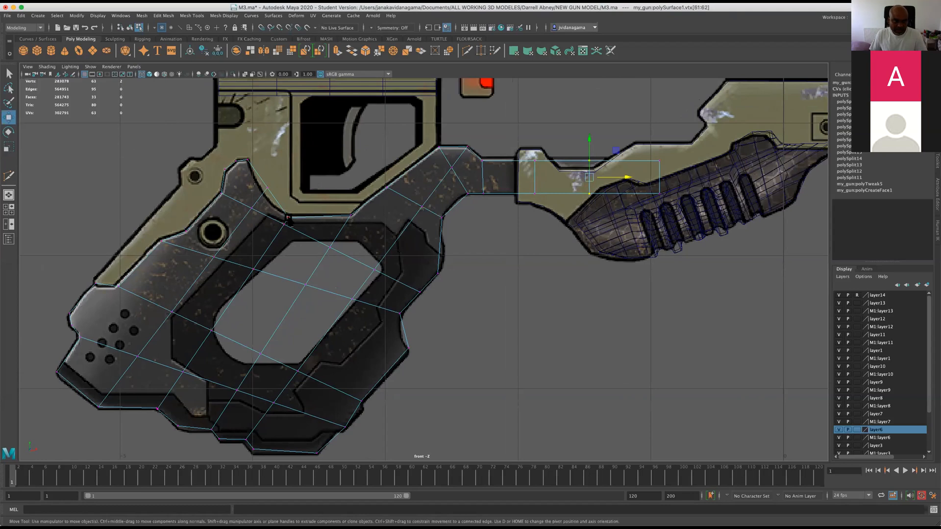
click(264, 184)
drag(264, 185, 262, 196)
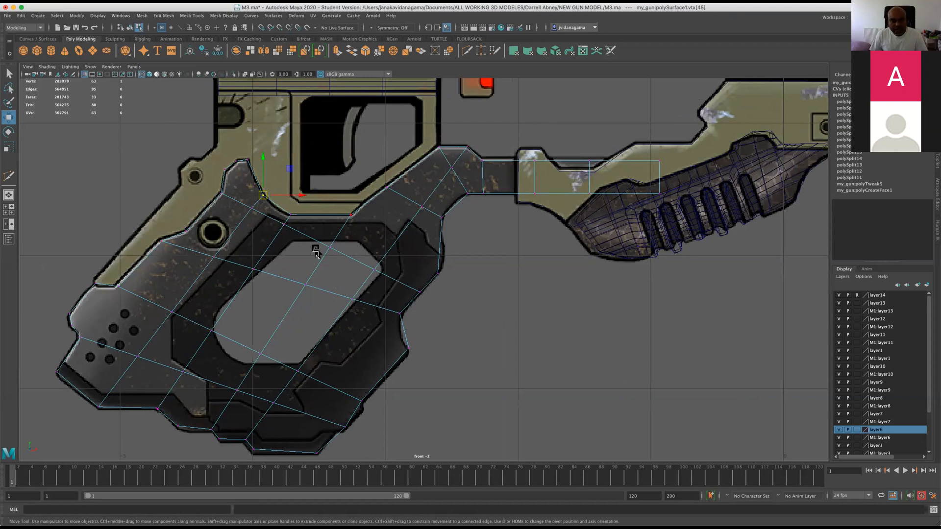
Reposition the outline vertices at the grip's rear corner, above the notch, to fit the reference contour.
click(94, 287)
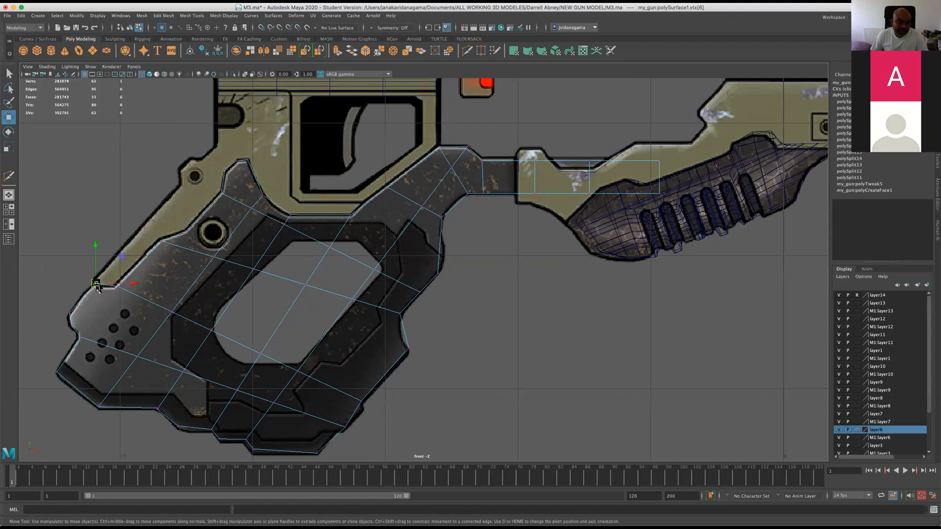
click(69, 314)
drag(72, 322, 75, 322)
scroll(74, 324, down, 2)
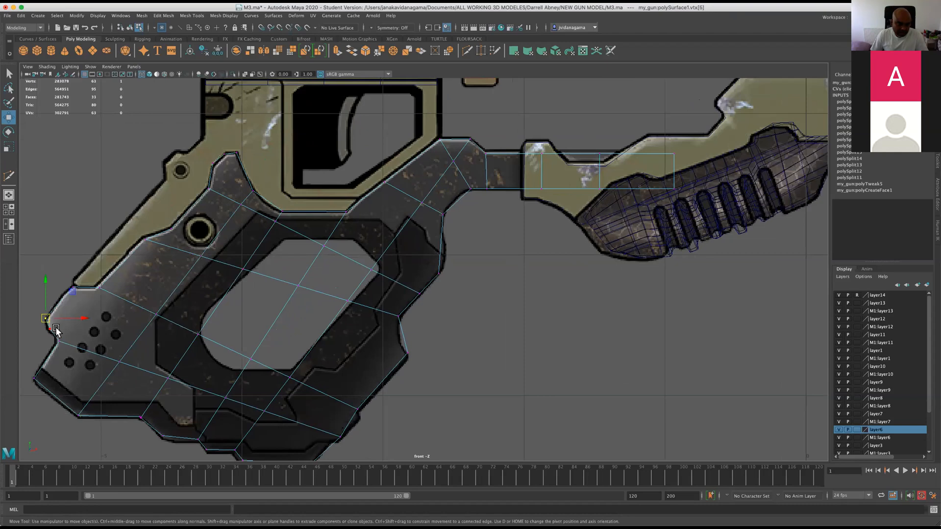
scroll(116, 309, down, 4)
scroll(141, 304, up, 3)
scroll(141, 303, up, 4)
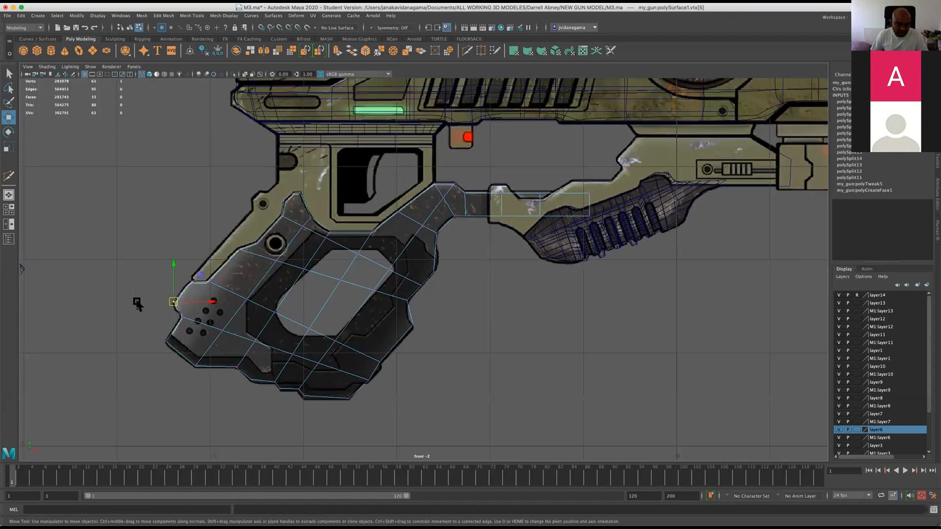
drag(82, 317, 87, 316)
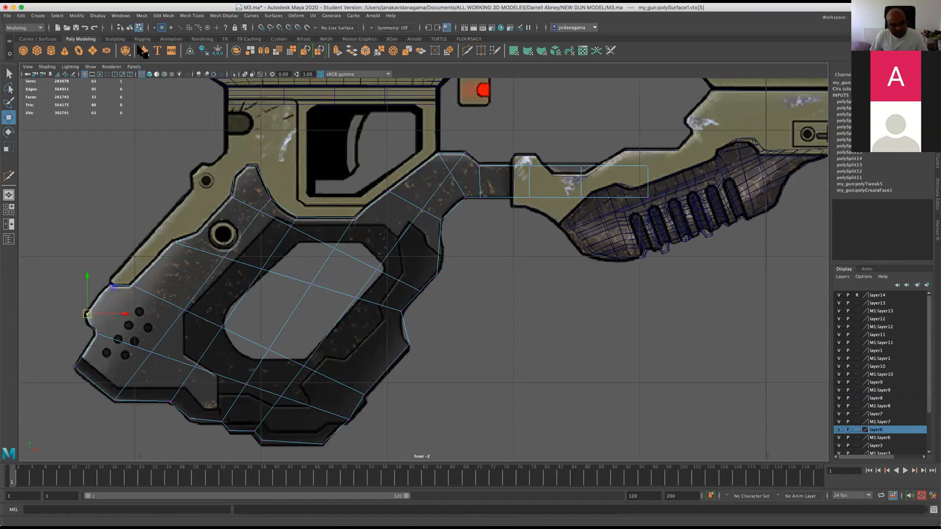
Save the M3.ma scene, accept the student version notice, and clear the vertex selection.
key(q)
key(super+s)
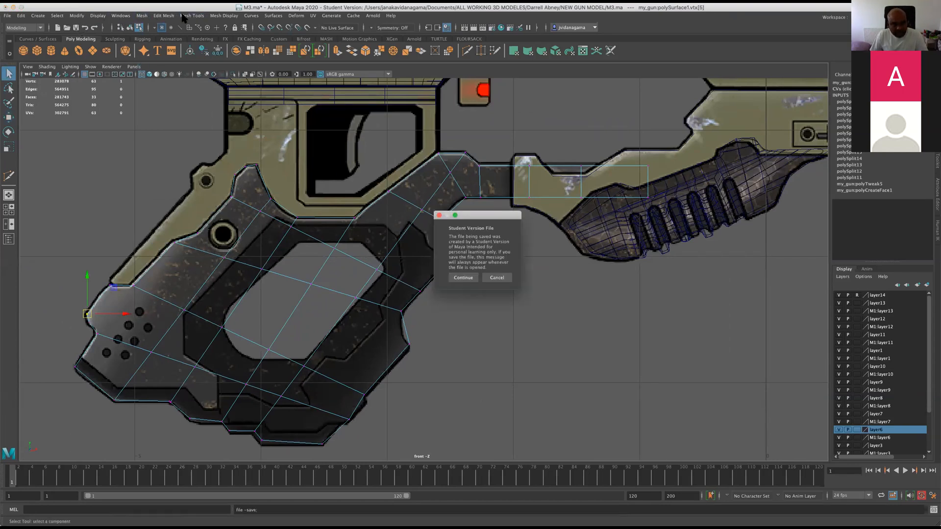
click(463, 278)
key(w)
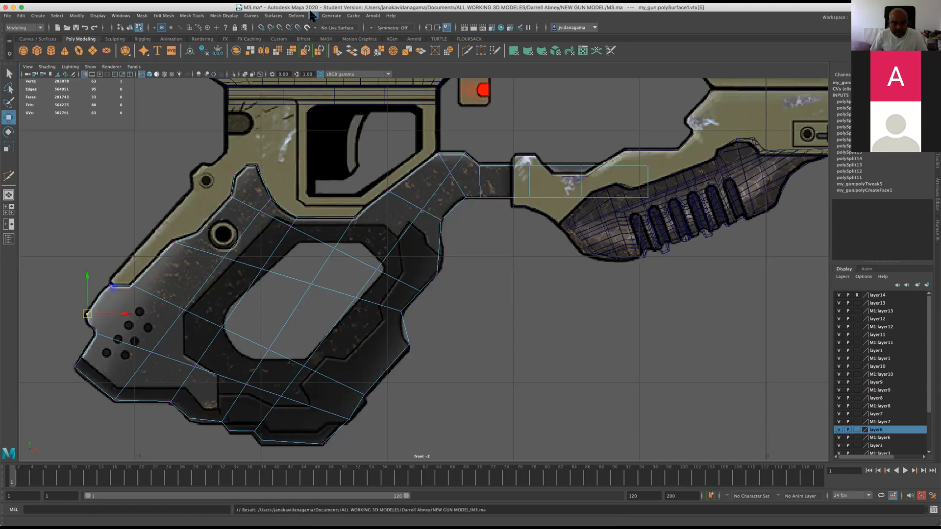
click(76, 28)
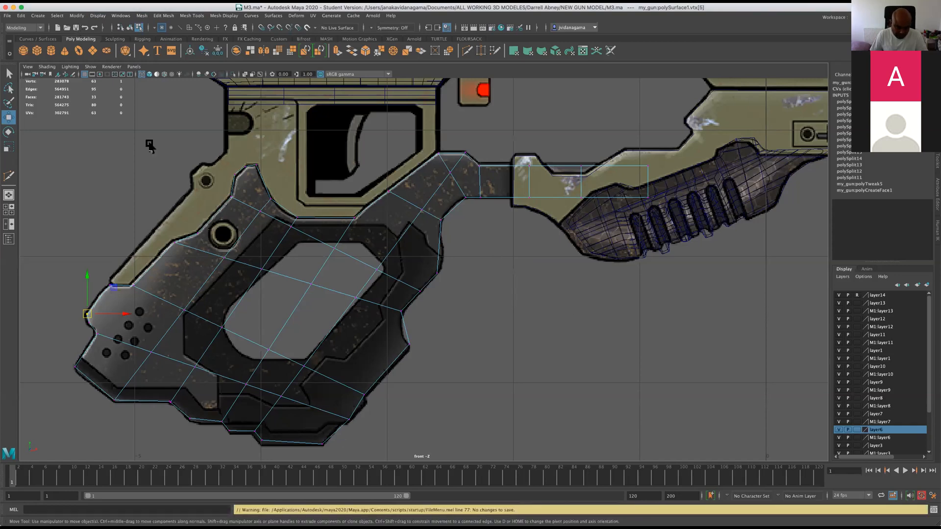
click(58, 280)
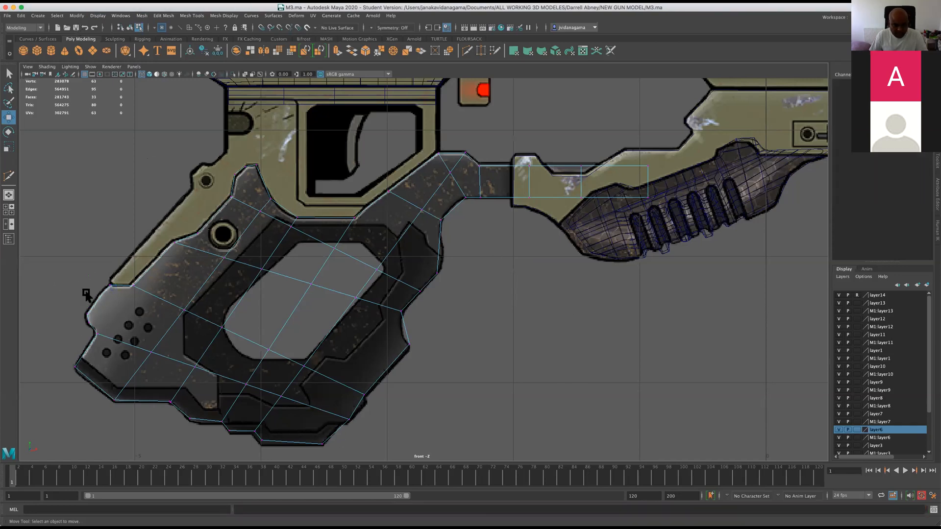
Nudge the vertices around the rear notch and up the grip's lower front outline onto the reference contour.
click(87, 321)
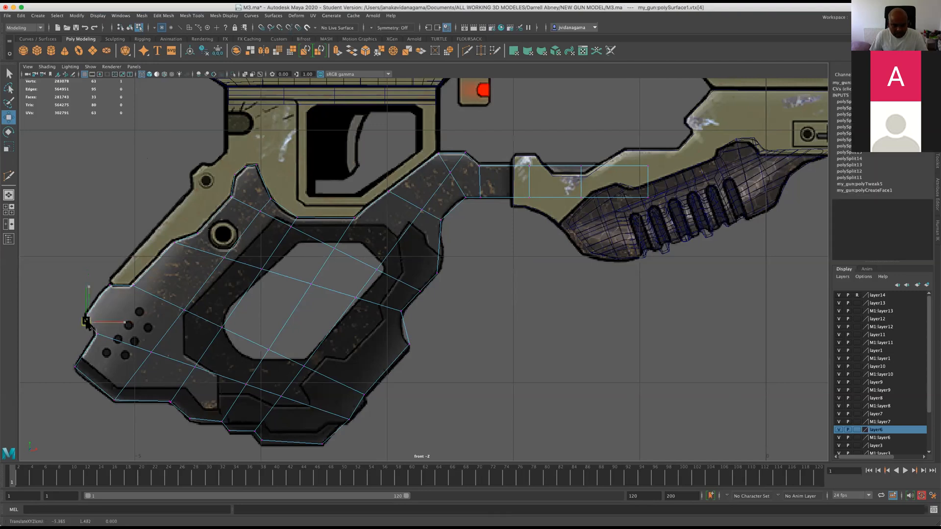
click(97, 333)
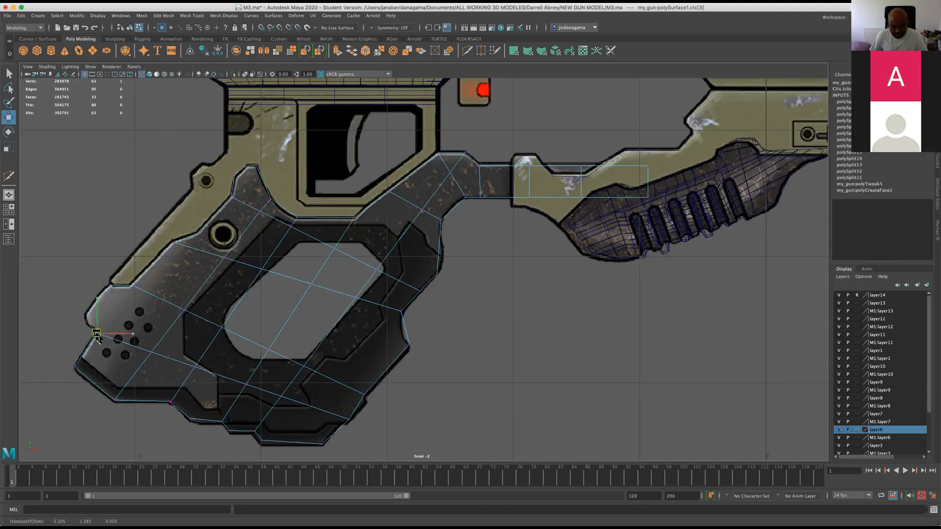
click(345, 423)
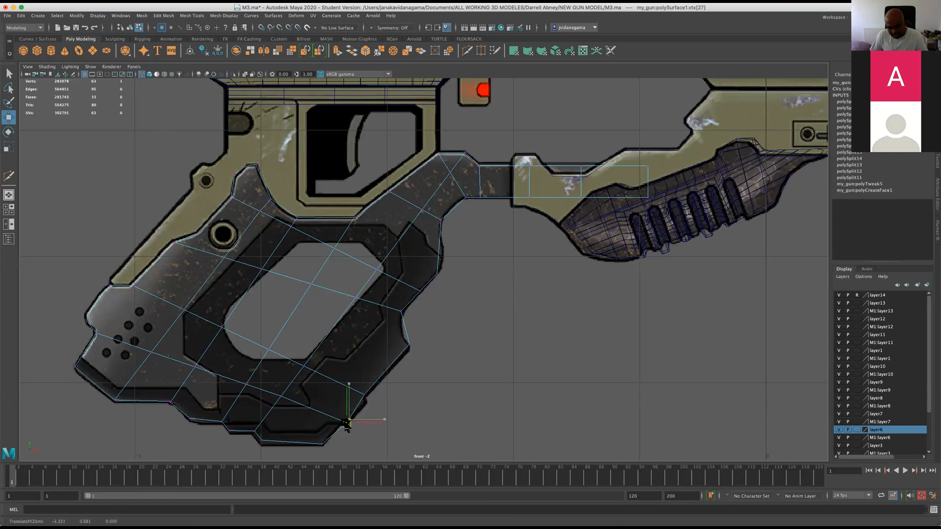
click(363, 398)
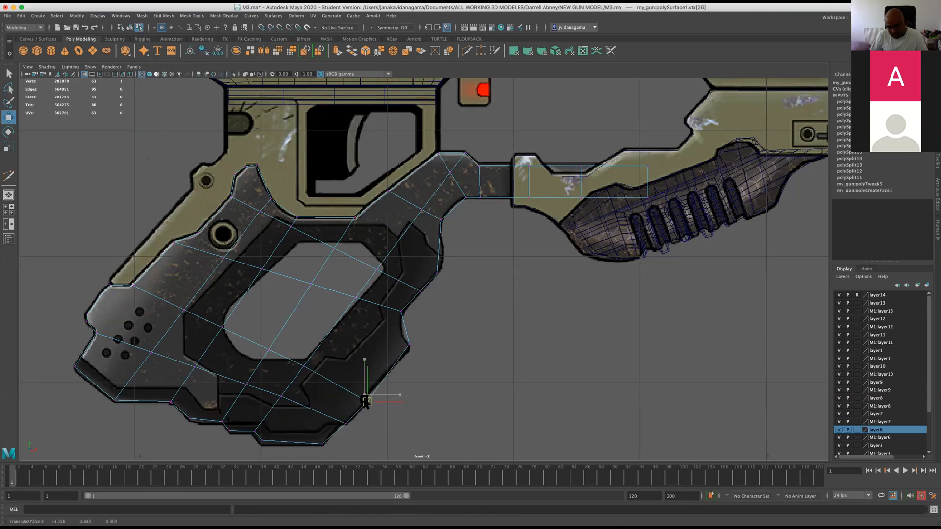
click(409, 346)
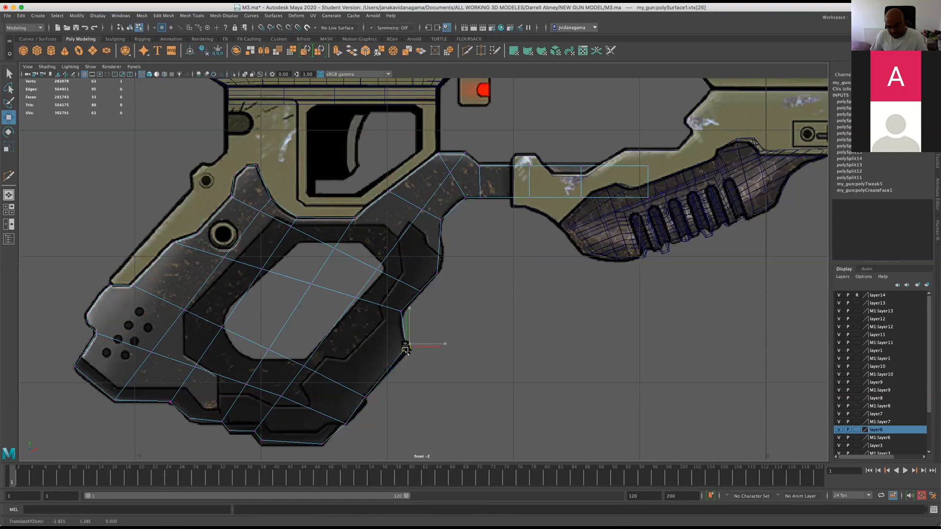
click(400, 314)
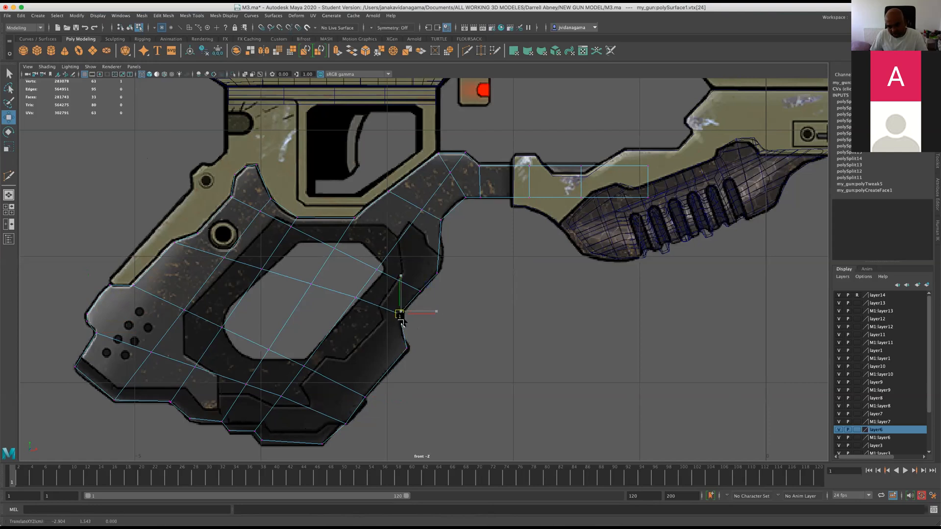
click(437, 273)
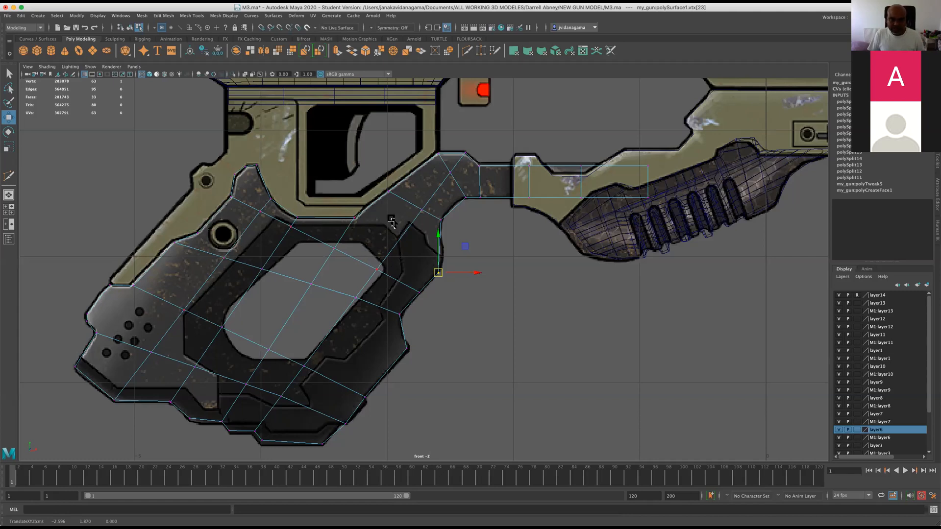
Cut an edge from the grip's upper outline corner below the trigger guard to the bulge corner on the front outline.
click(467, 50)
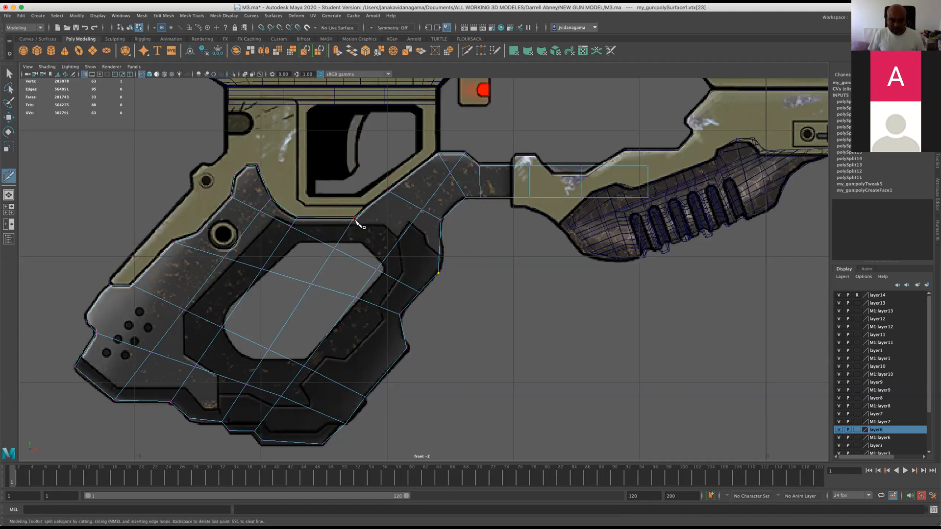
click(439, 273)
key(Return)
key(w)
click(227, 284)
click(340, 300)
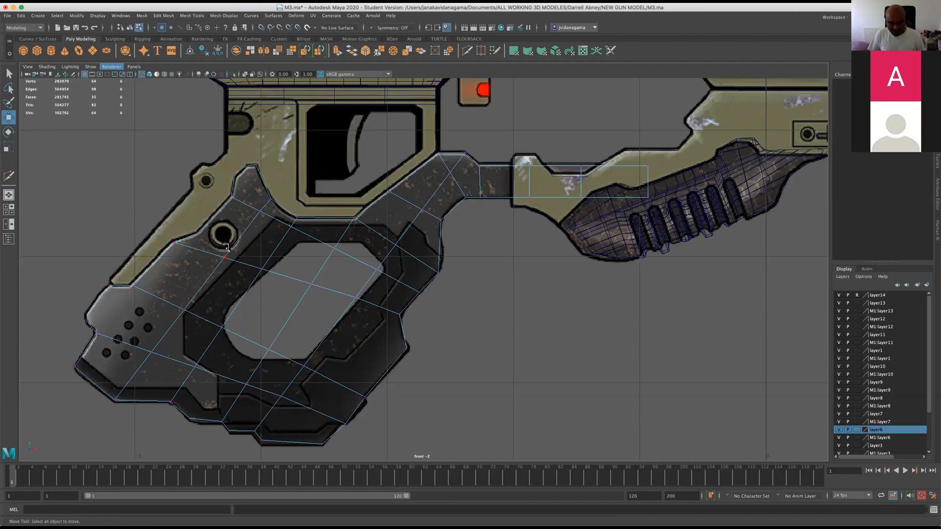
Cut an edge row from the rear outline beside the round hole across the opening to just above the front notch.
click(467, 51)
click(198, 233)
click(407, 306)
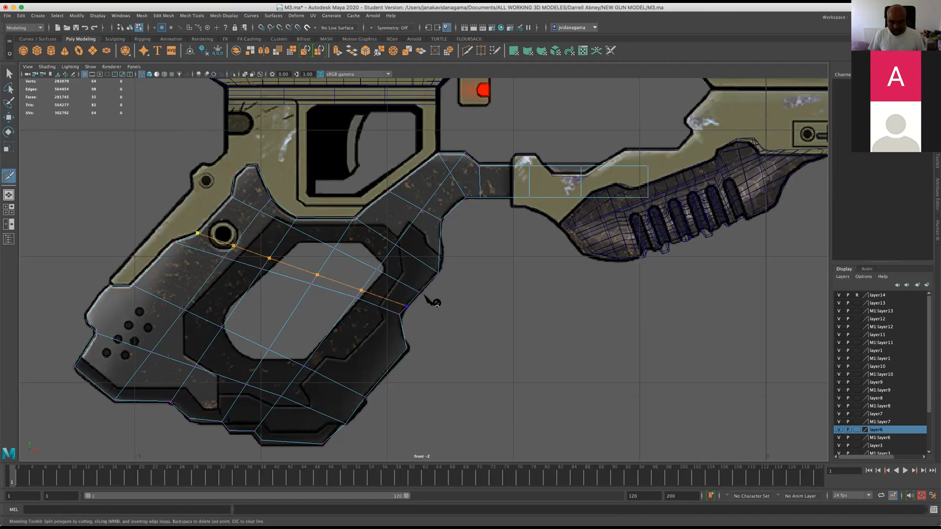
key(w)
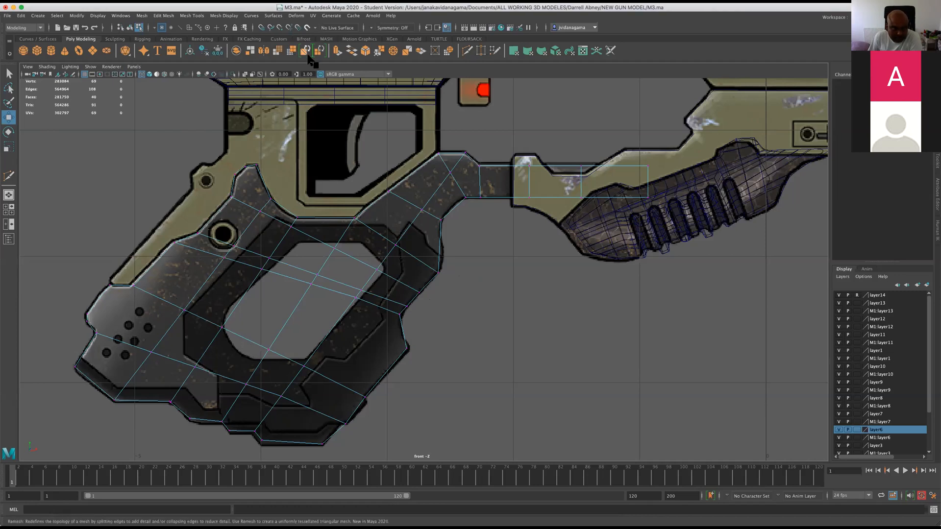
Slice the grip body with additional crosswise and lengthwise cuts to subdivide its large faces.
click(466, 50)
drag(153, 258, 443, 402)
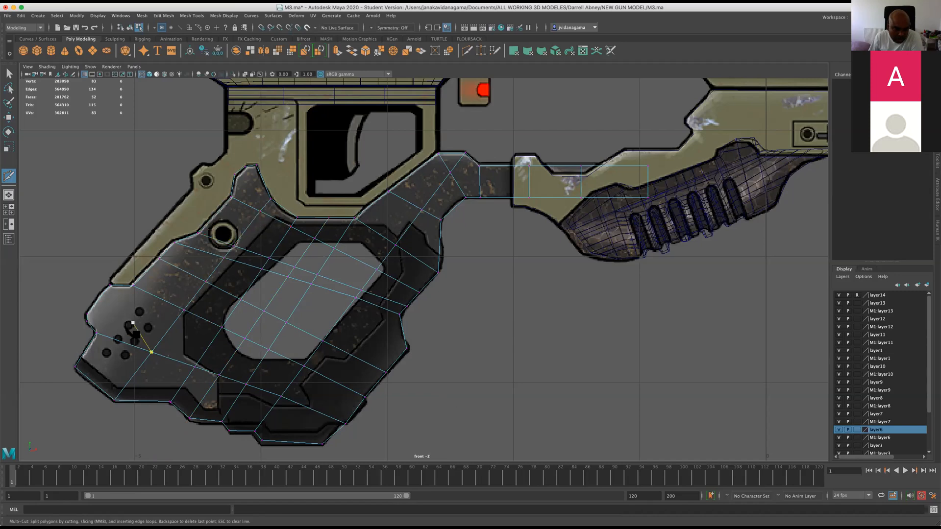
click(276, 171)
drag(64, 287, 384, 426)
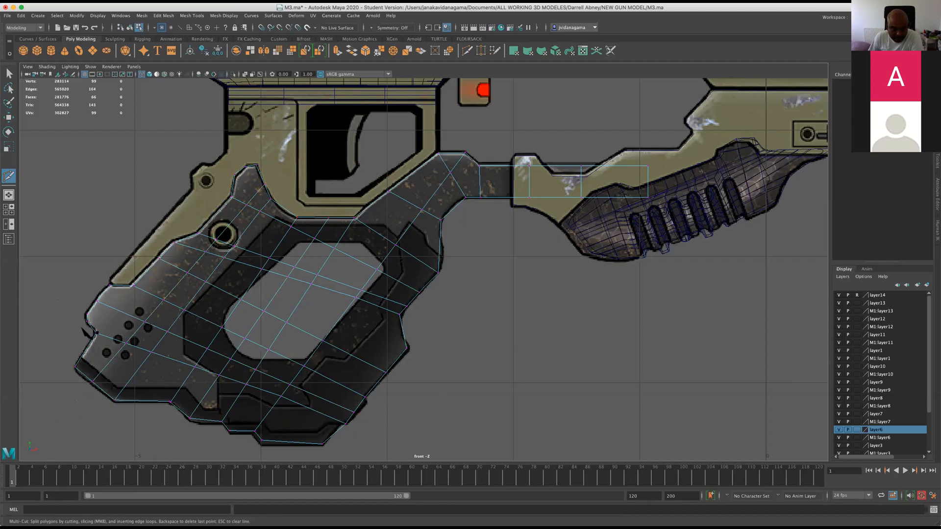
Delete the extra vertex on the rear outline just above the notch.
key(w)
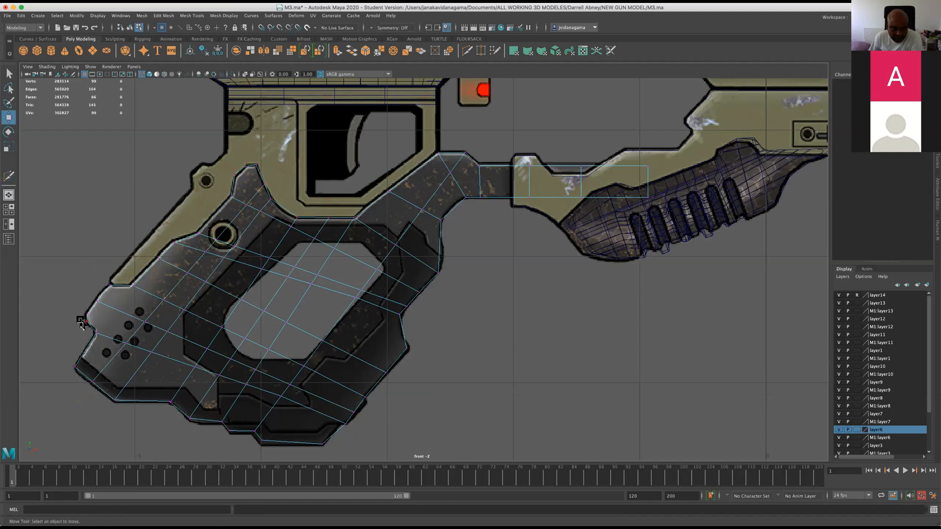
click(87, 322)
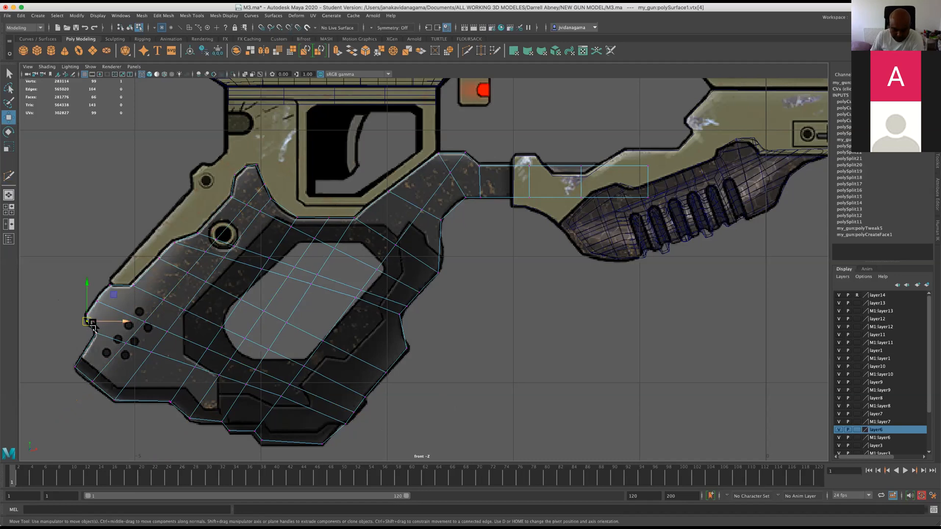
key(Delete)
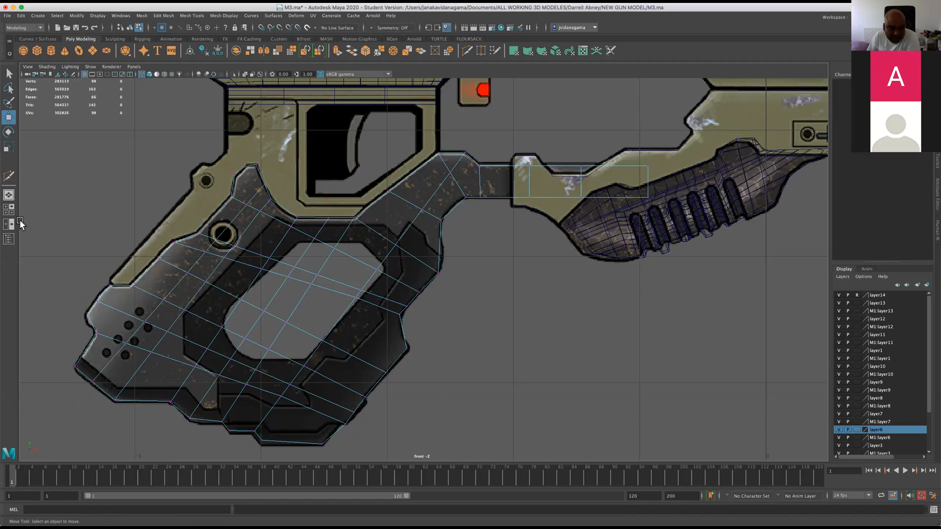
Adjust the rear outline vertices and the crosswise vertex row running through the opening to even out the grid.
click(104, 286)
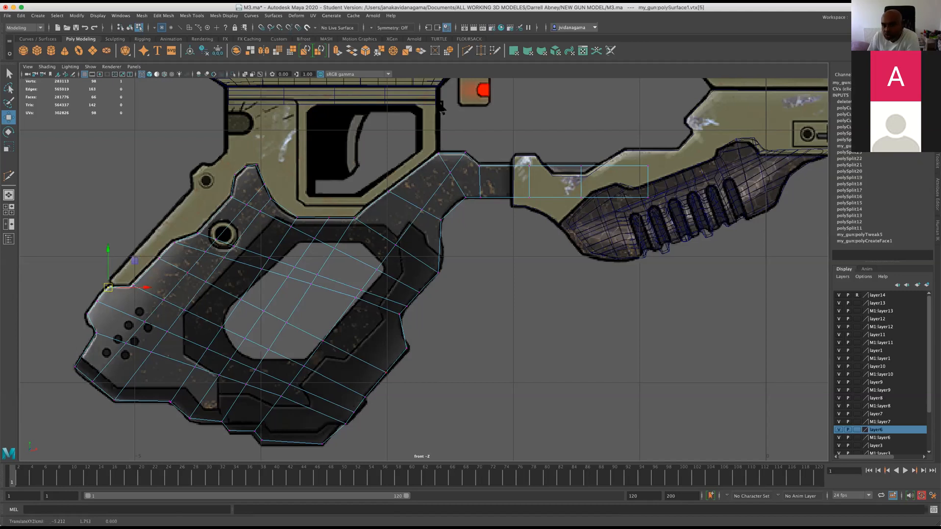
click(155, 256)
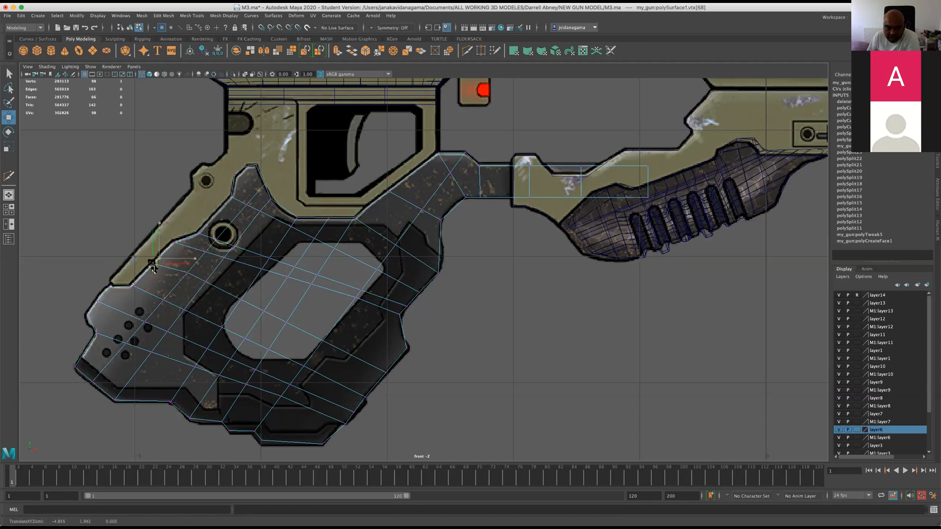
click(185, 278)
click(240, 300)
click(261, 314)
click(286, 323)
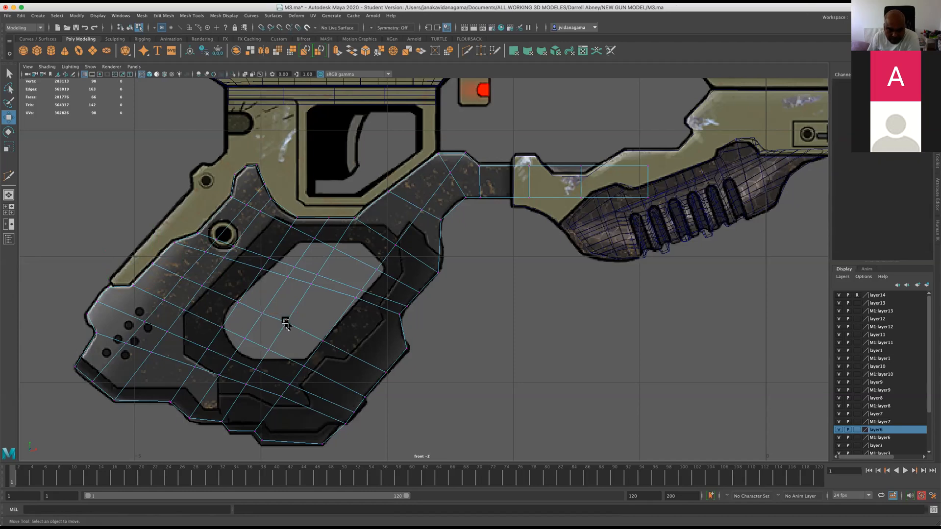
click(286, 324)
drag(287, 324, 323, 342)
click(324, 345)
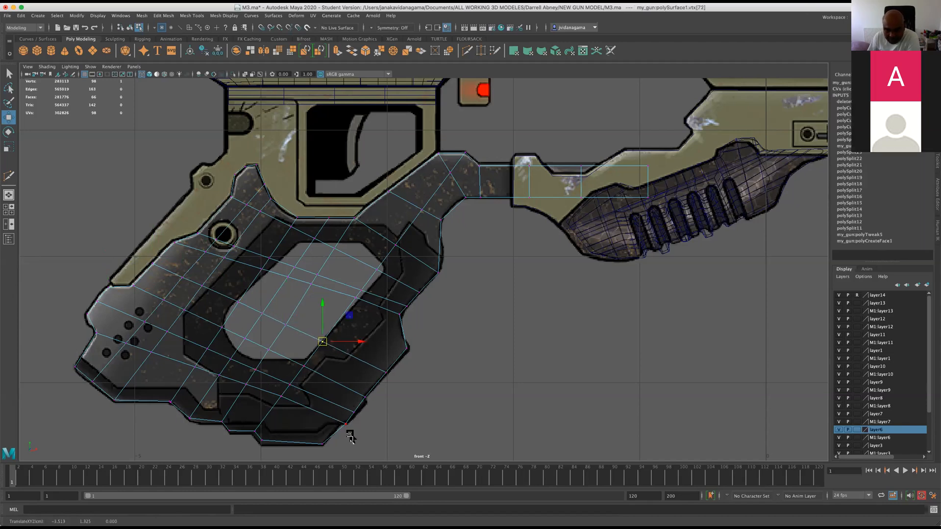
Save the scene with the subdivided grip and accept the student version notice.
key(q)
key(super+s)
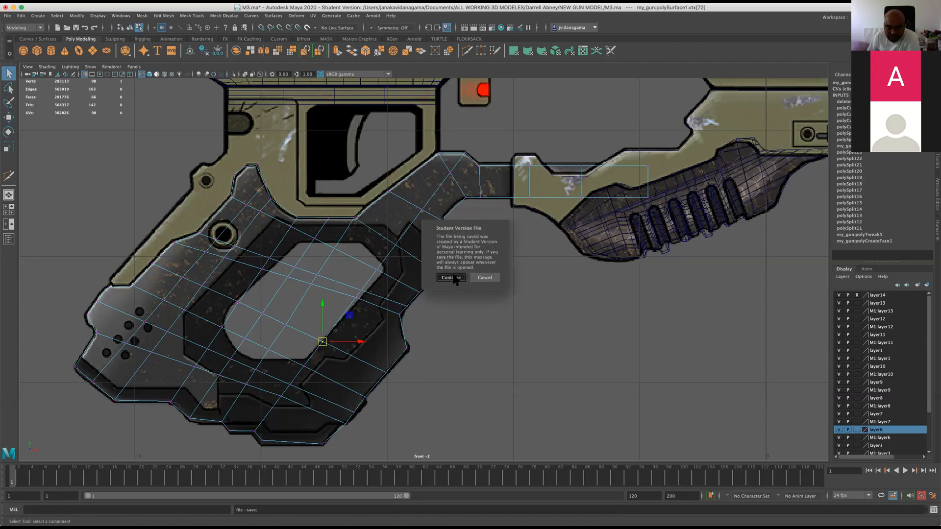
click(450, 277)
Move the rear outline vertex beside the round hole onto the reference contour.
scroll(204, 272, down, 3)
key(w)
scroll(206, 271, up, 2)
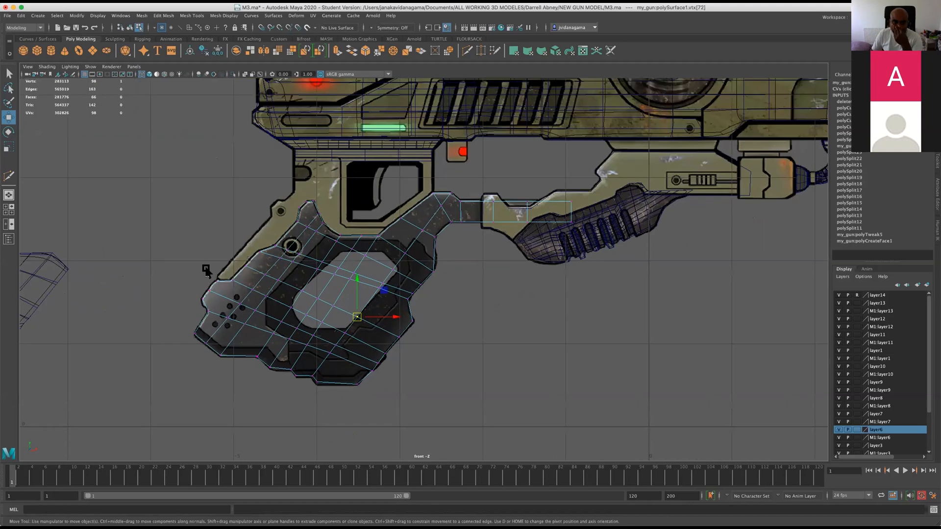
scroll(205, 271, up, 1)
scroll(196, 274, up, 2)
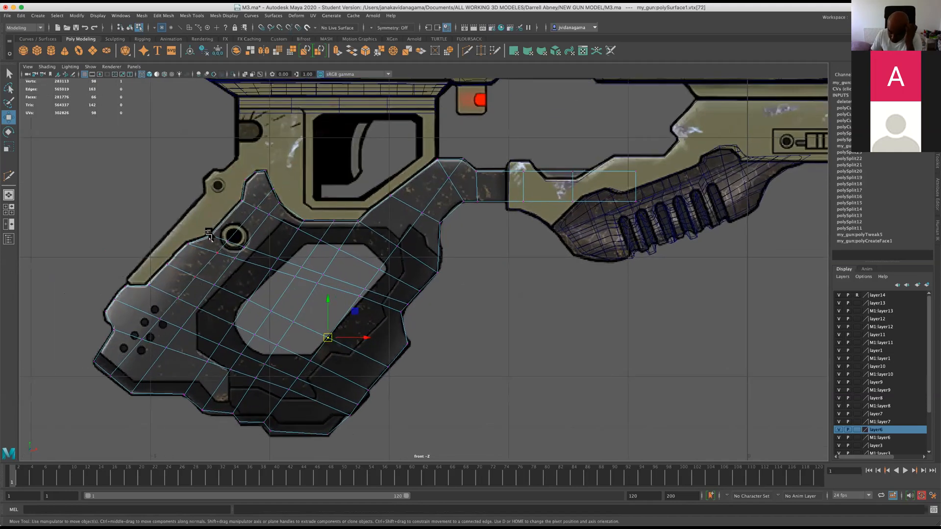
scroll(231, 279, up, 1)
drag(146, 215, 170, 235)
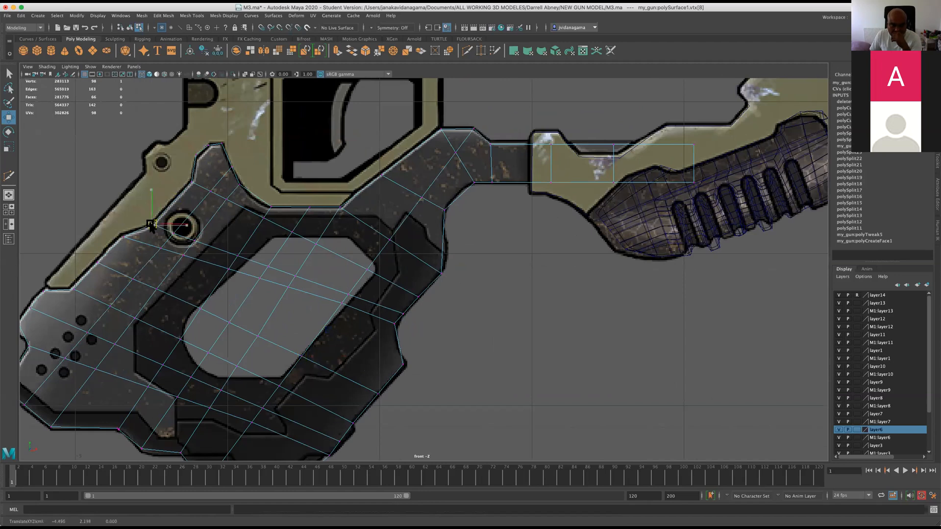
scroll(213, 260, down, 5)
scroll(291, 264, up, 5)
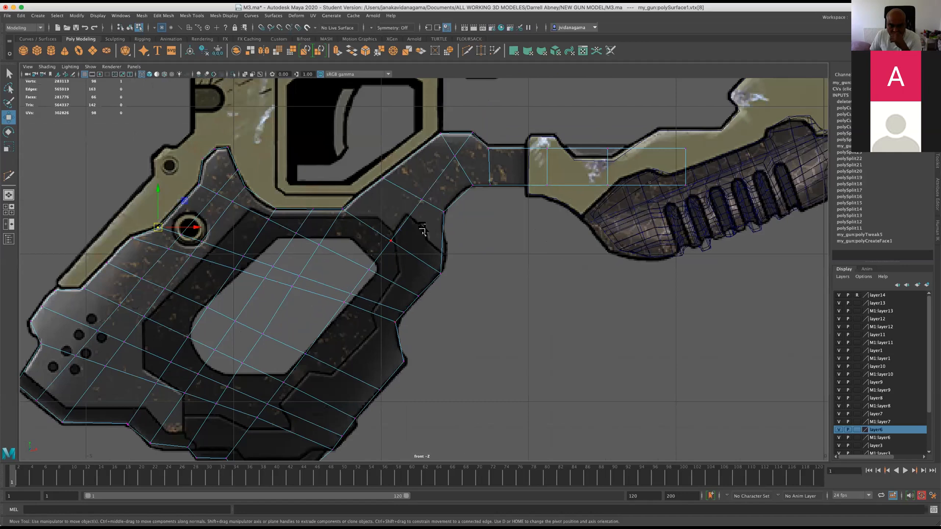
Shift the crosswise row vertices at the opening's front edge and in the middle of the opening to even out the faces.
click(370, 270)
drag(369, 270, 348, 298)
click(351, 293)
click(343, 304)
click(302, 276)
drag(303, 276, 309, 266)
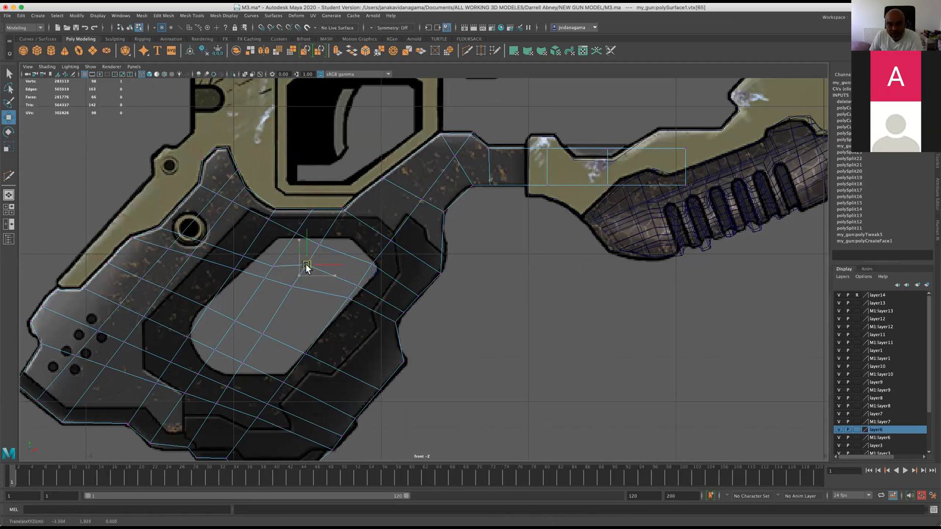
Adjust the crosswise row vertices from the opening's upper rear edge to the round hole so the row runs evenly.
click(273, 268)
drag(272, 268, 189, 242)
click(244, 257)
click(203, 243)
mouse_move(181, 236)
mouse_down()
mouse_move(195, 219)
mouse_move(183, 227)
mouse_up()
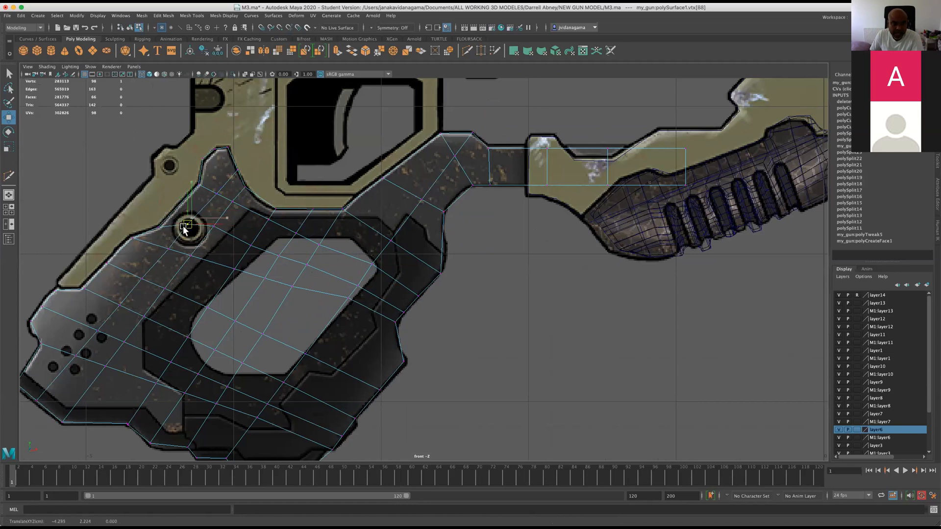
click(207, 230)
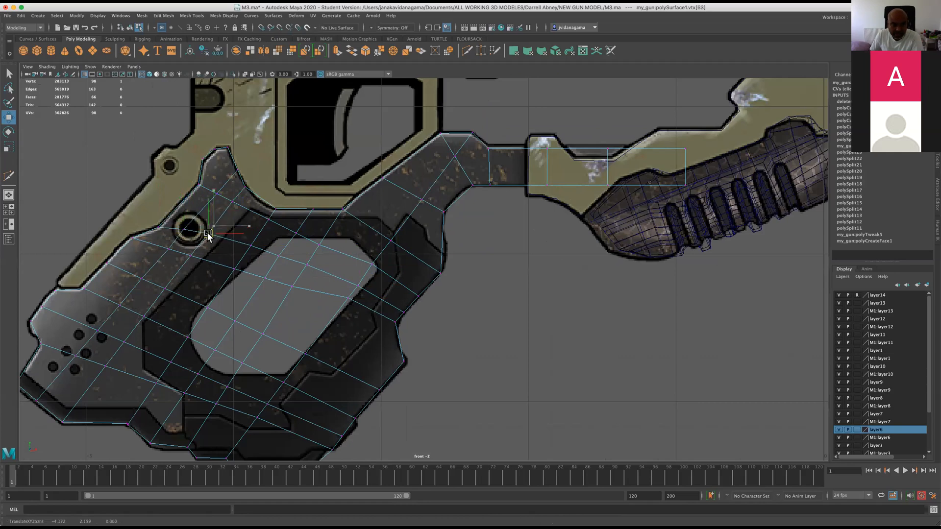
click(248, 248)
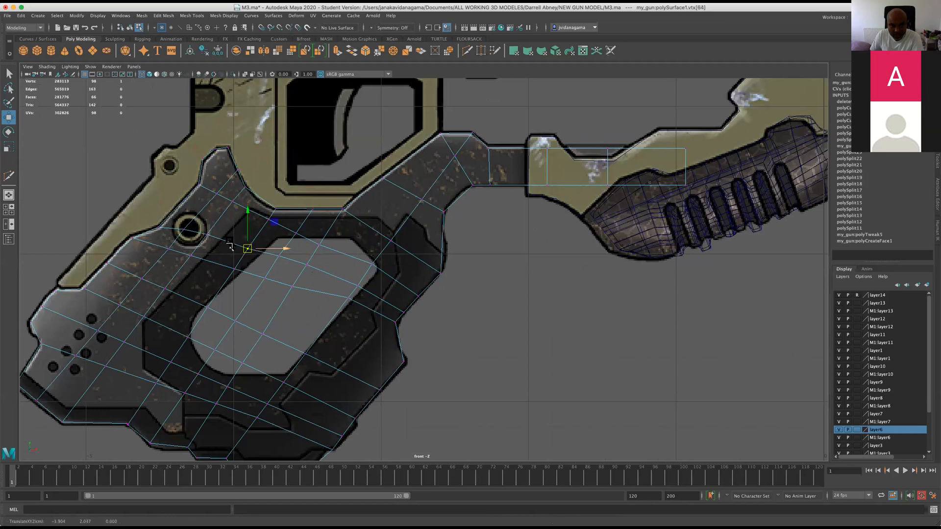
Nudge three vertices of the next row down, from the opening's centre to its rear edge, into even spacing.
click(291, 283)
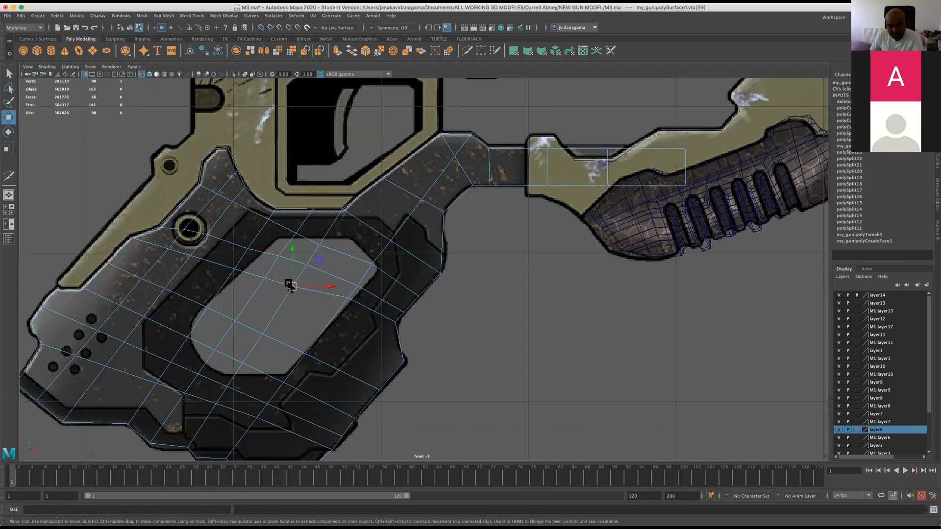
click(265, 275)
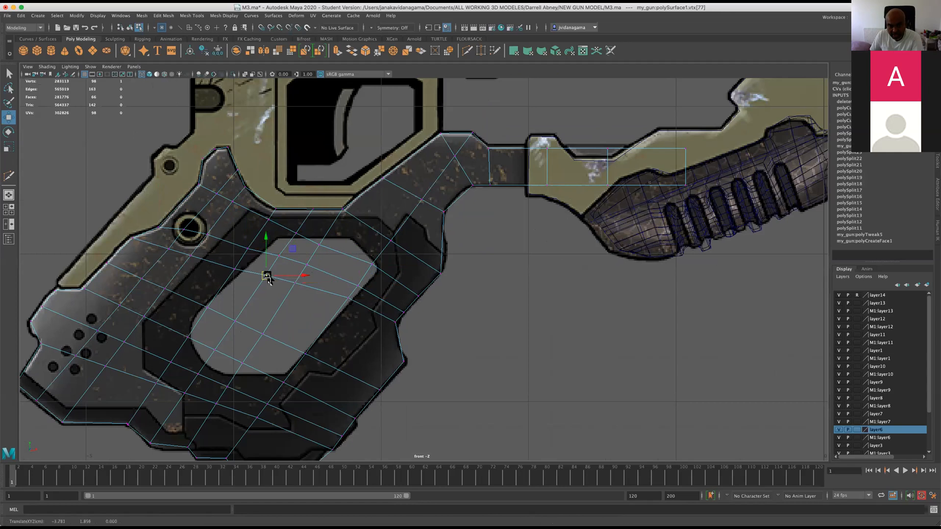
click(236, 267)
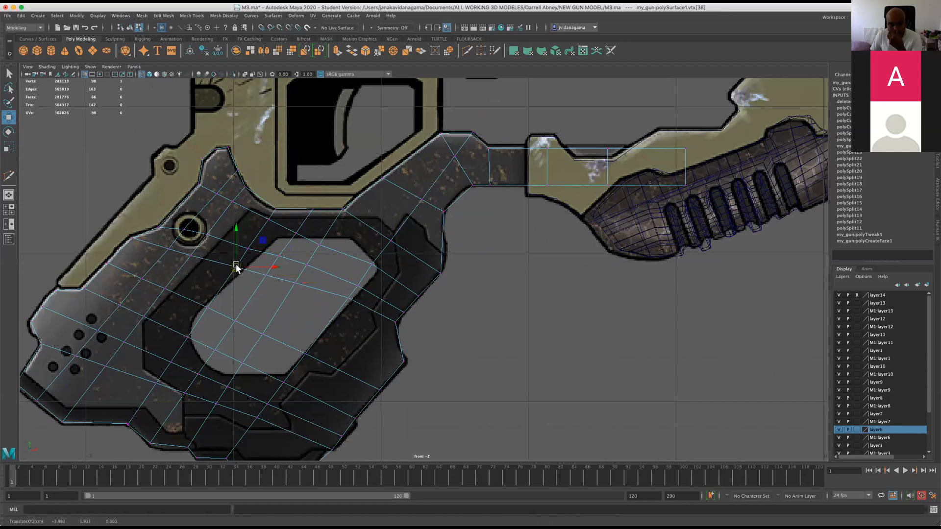
Save the scene with the adjusted grip grid and accept the student version notice.
scroll(166, 259, down, 6)
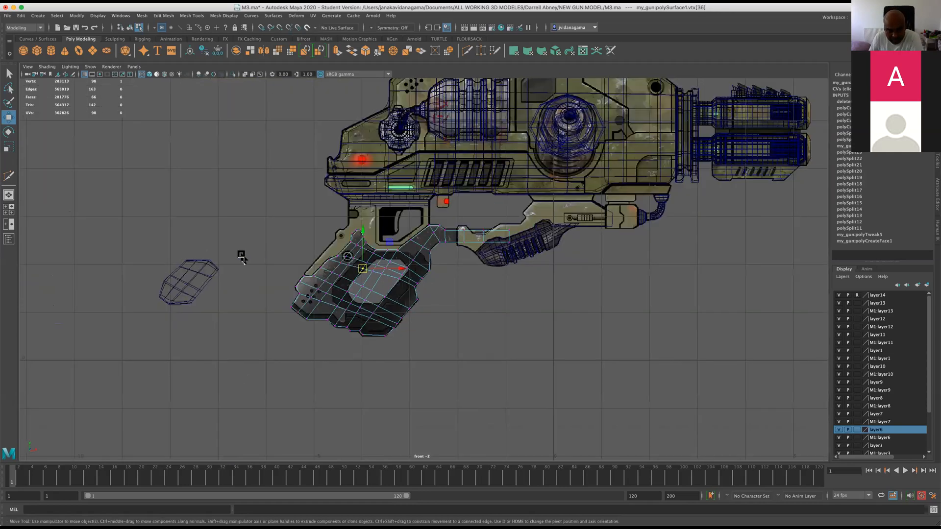
scroll(244, 261, up, 5)
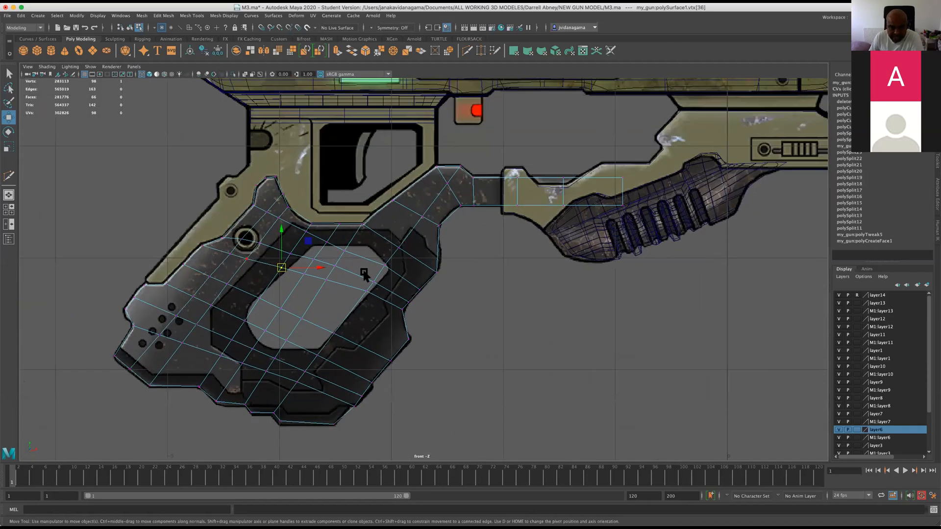
click(76, 28)
click(458, 280)
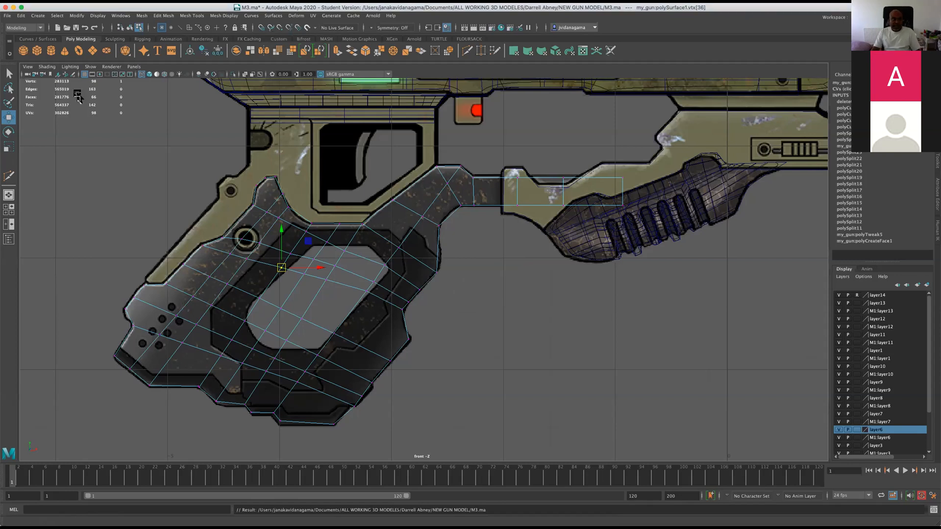
right_drag(325, 248, 361, 241)
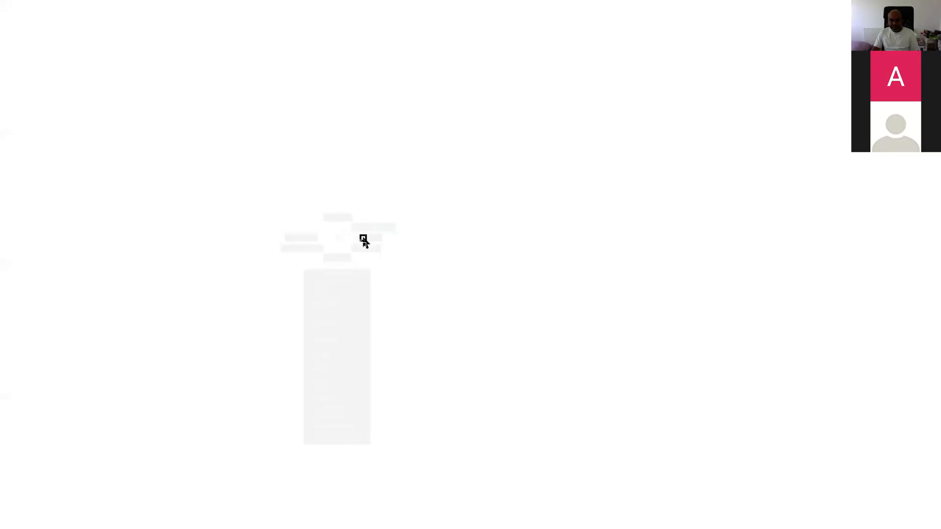
click(166, 182)
click(243, 256)
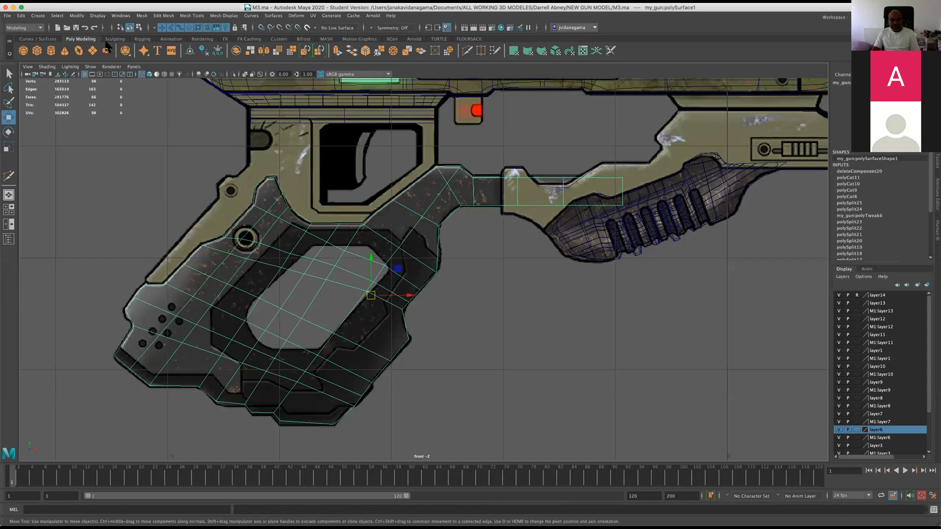
click(111, 16)
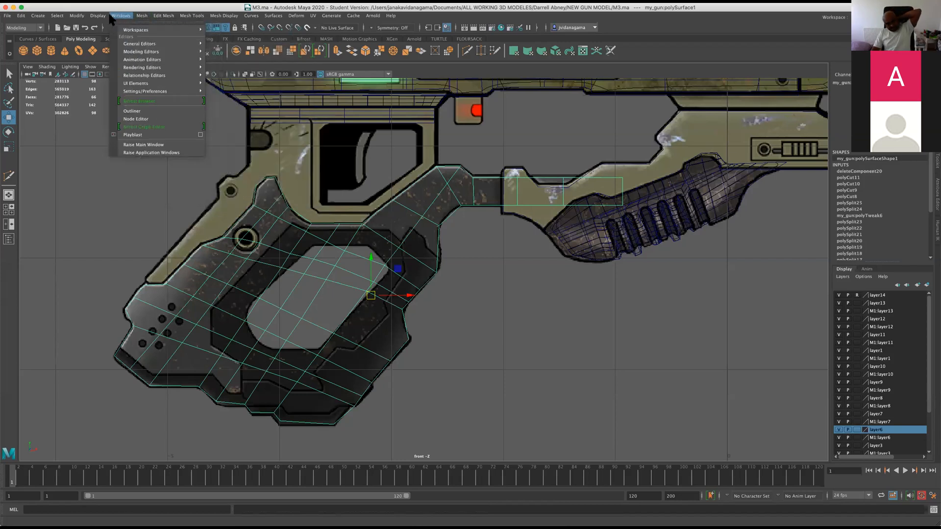
mouse_move(98, 16)
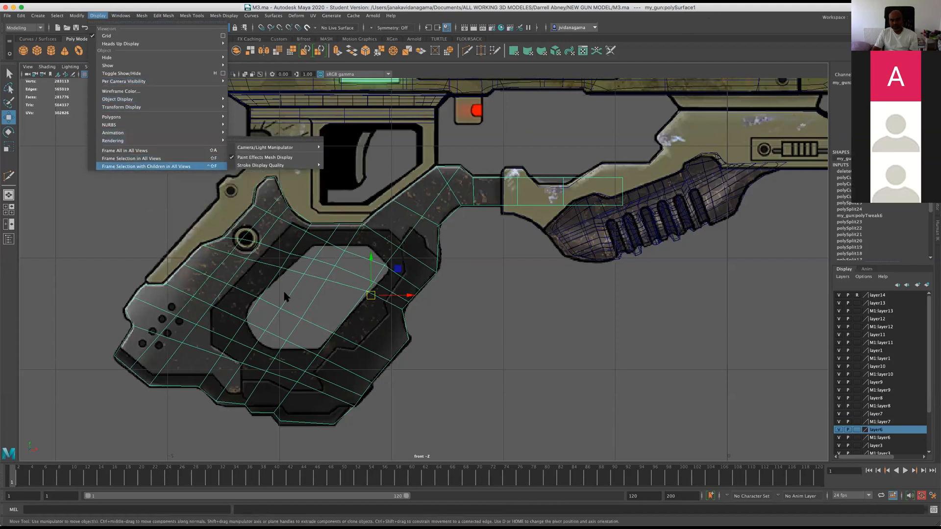
click(333, 279)
right_drag(347, 273, 309, 272)
Move the row vertices from the opening's front edge to its rear edge, plus the outline vertex beside the round hole, to smooth the grid.
click(366, 293)
drag(365, 292, 362, 296)
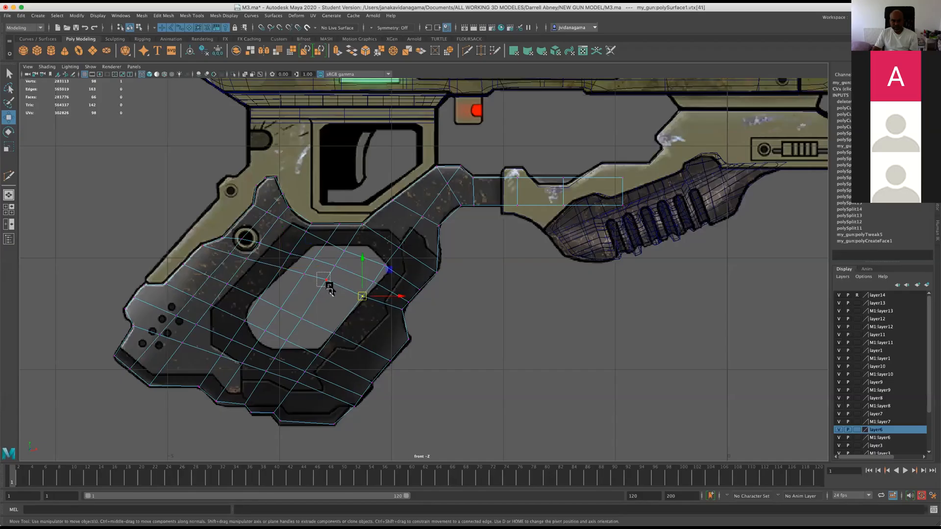
click(304, 273)
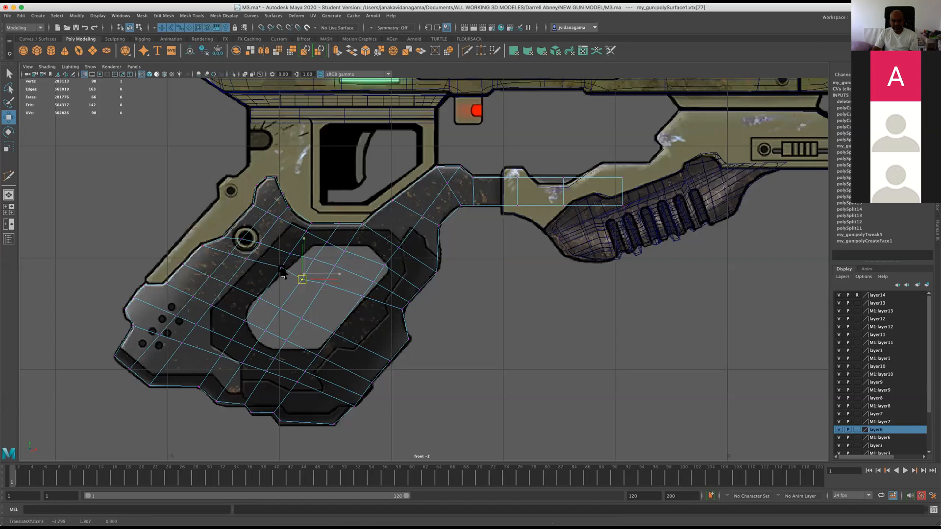
click(278, 271)
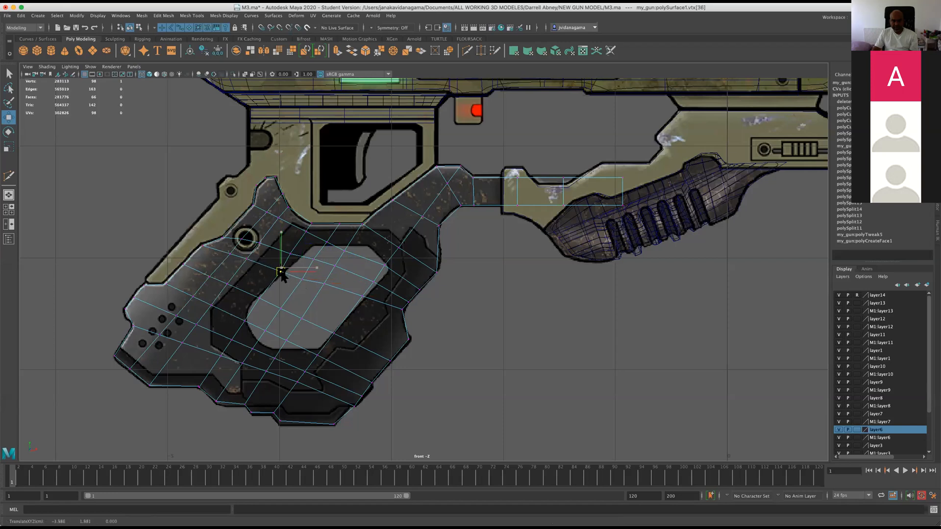
click(221, 239)
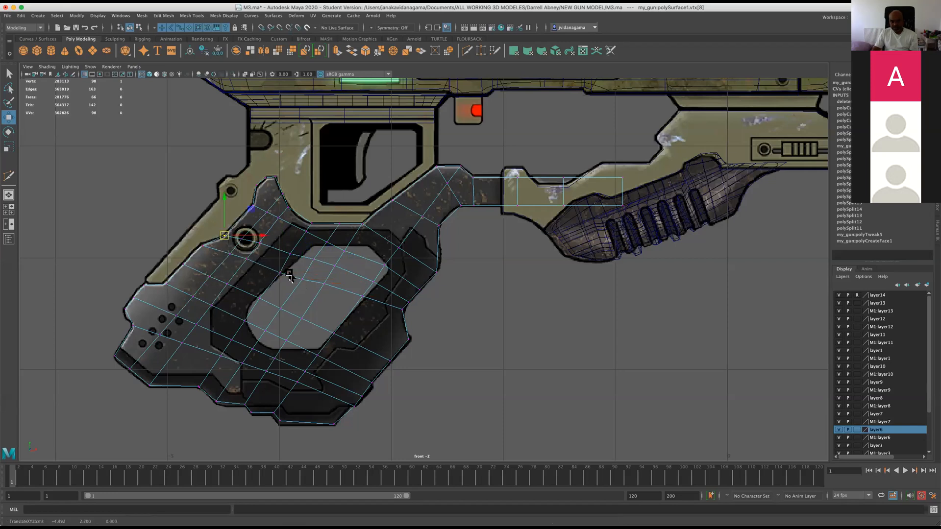
Save the refined grip mesh, accept the student version notice and return to the Move tool.
scroll(250, 343, up, 1)
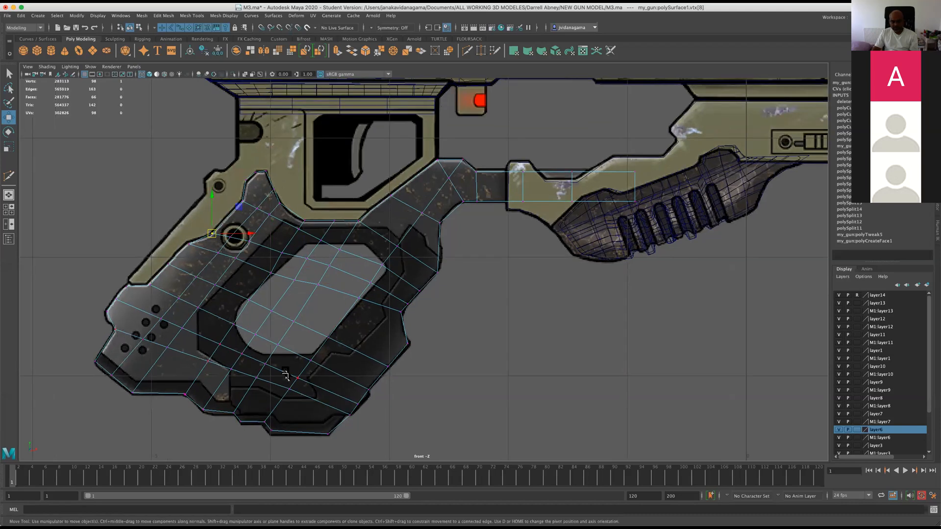
click(76, 29)
click(450, 278)
key(w)
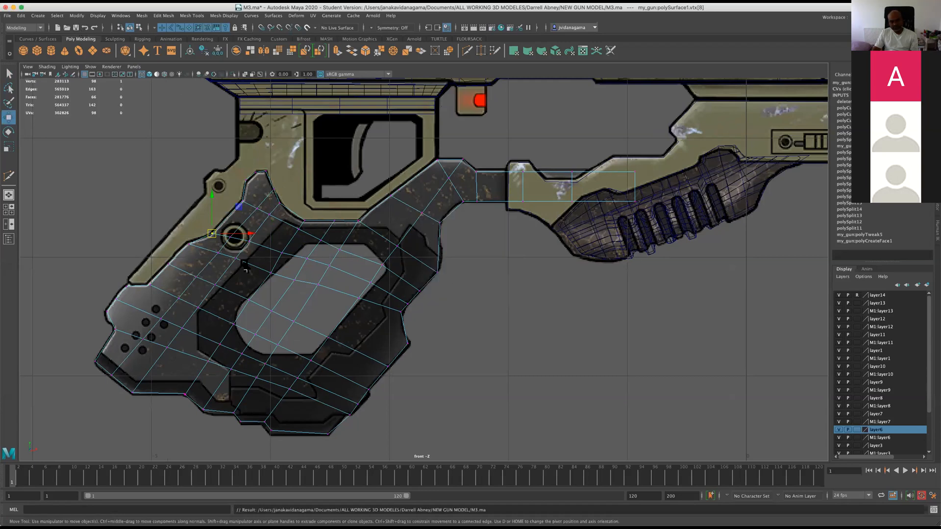
Split the rectangular arm faces ahead of the grip with a straight horizontal Multi-Cut along their middle.
scroll(142, 325, down, 3)
scroll(147, 330, up, 2)
scroll(146, 331, up, 3)
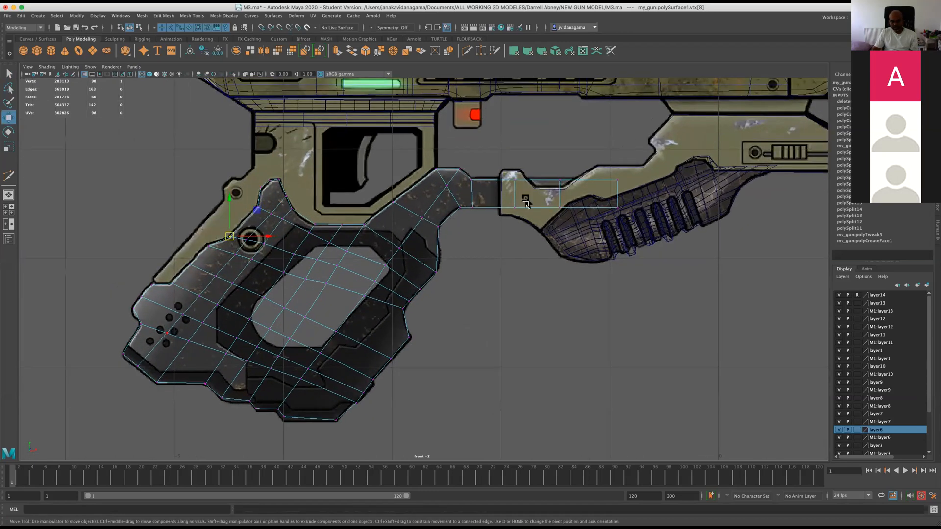
click(466, 51)
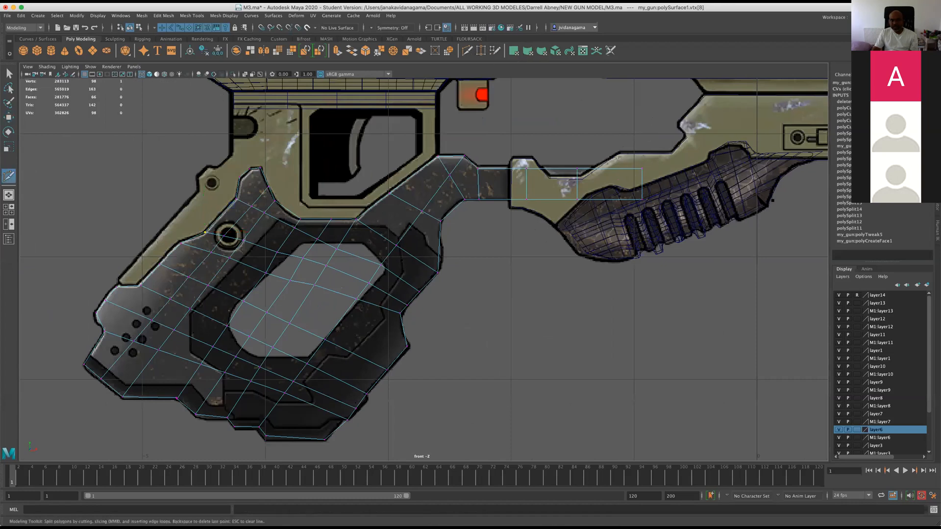
click(727, 183)
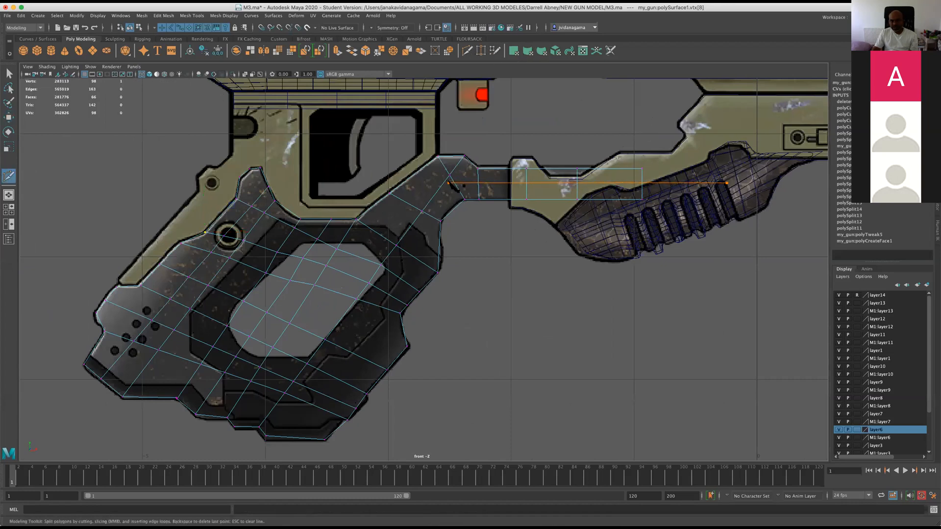
click(479, 184)
key(Return)
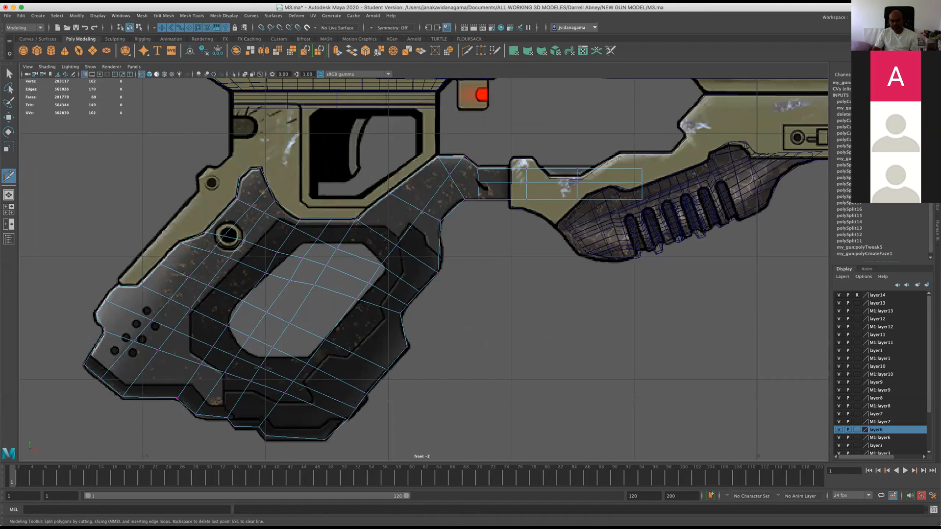
Move the vertex near the opening's upper rear edge onto the reference contour with the Move tool.
click(9, 117)
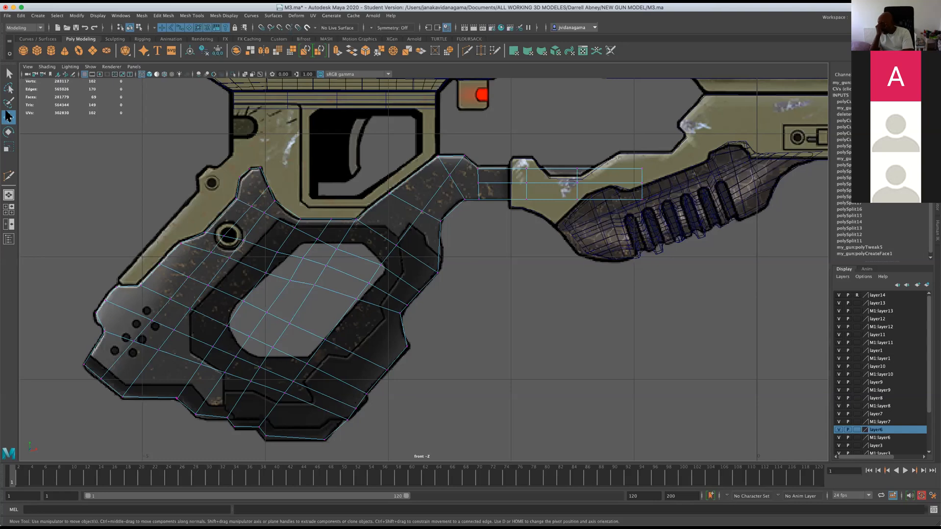
click(9, 116)
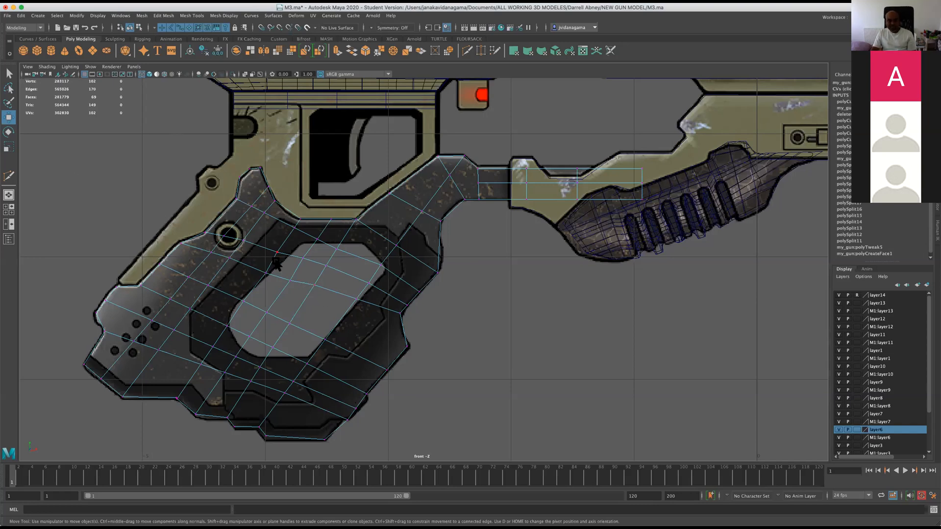
right_drag(282, 267, 254, 269)
click(259, 275)
drag(271, 244, 264, 278)
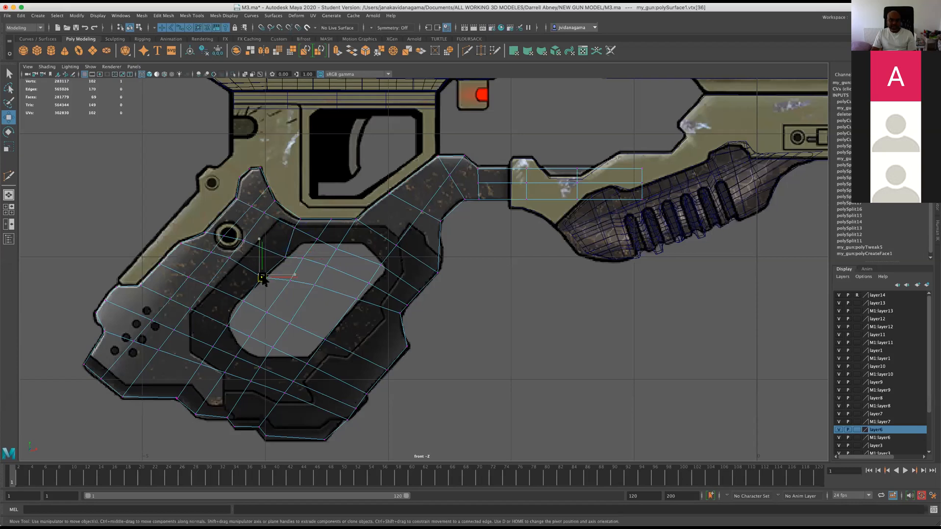
Fit the grid vertices above the opening to its top edge in the reference.
drag(305, 241, 300, 220)
click(326, 219)
click(315, 237)
drag(315, 237, 349, 296)
Reposition the vertices inside the opening and along its front edge, placing one on its upper front corner.
click(290, 281)
click(315, 280)
click(352, 305)
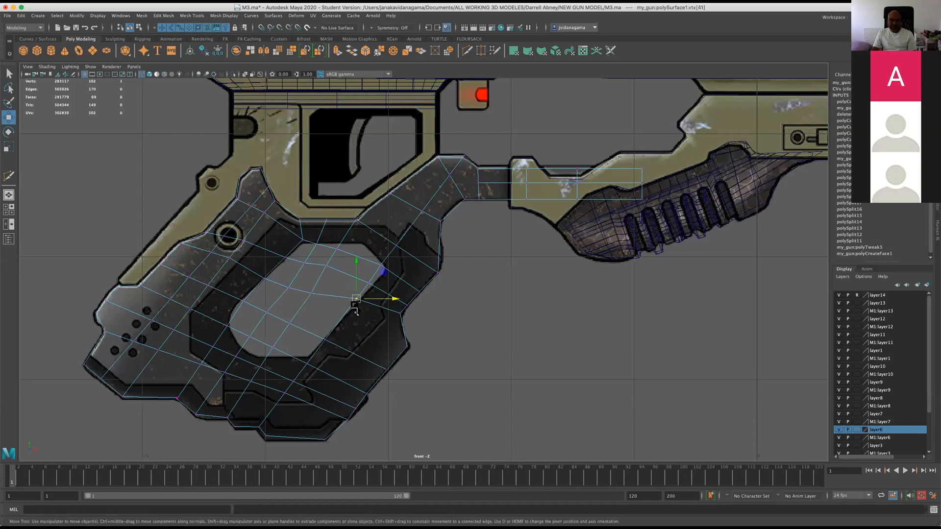
click(371, 284)
click(385, 268)
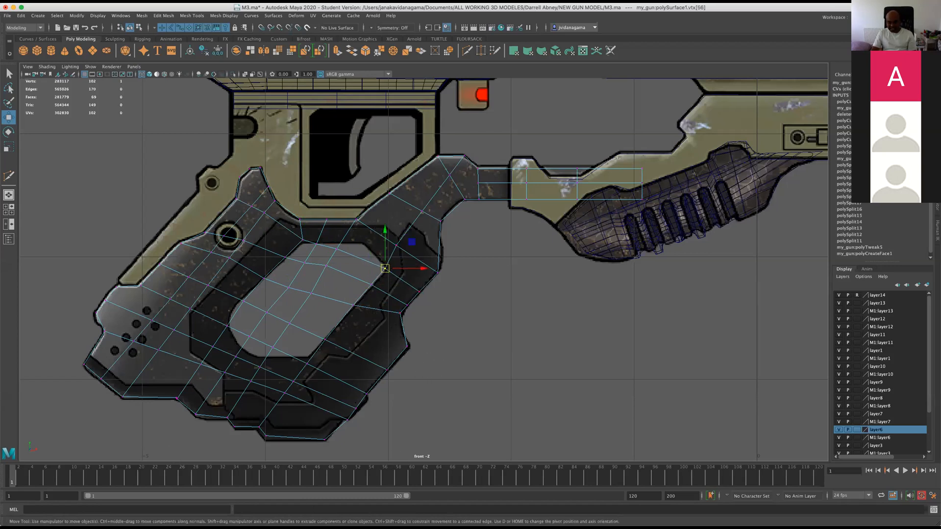
Save the scene with the vertices fitted to the opening and accept the student version notice.
key(super+s)
key(q)
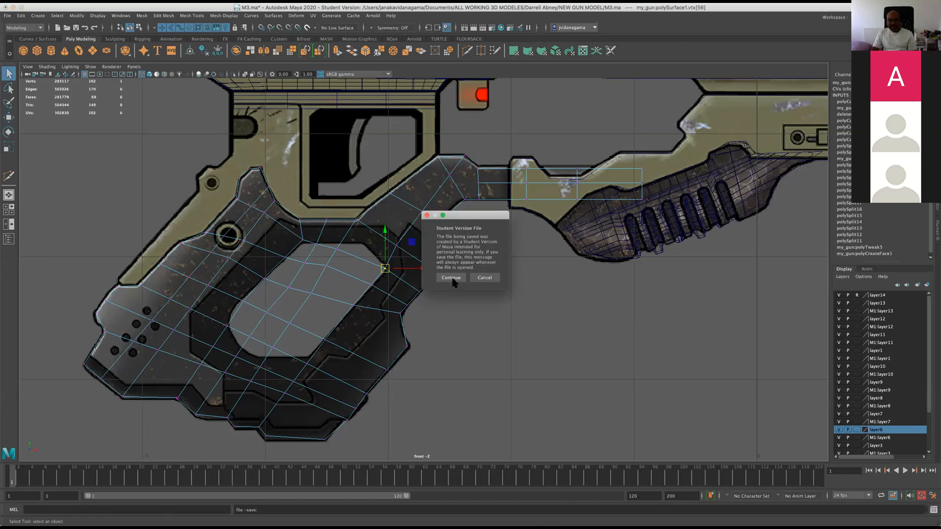
key(w)
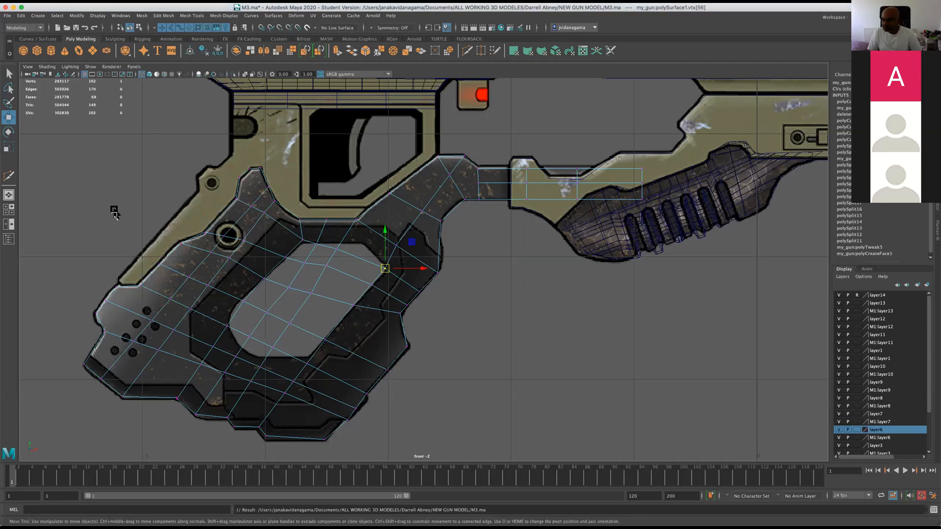
key(super+s)
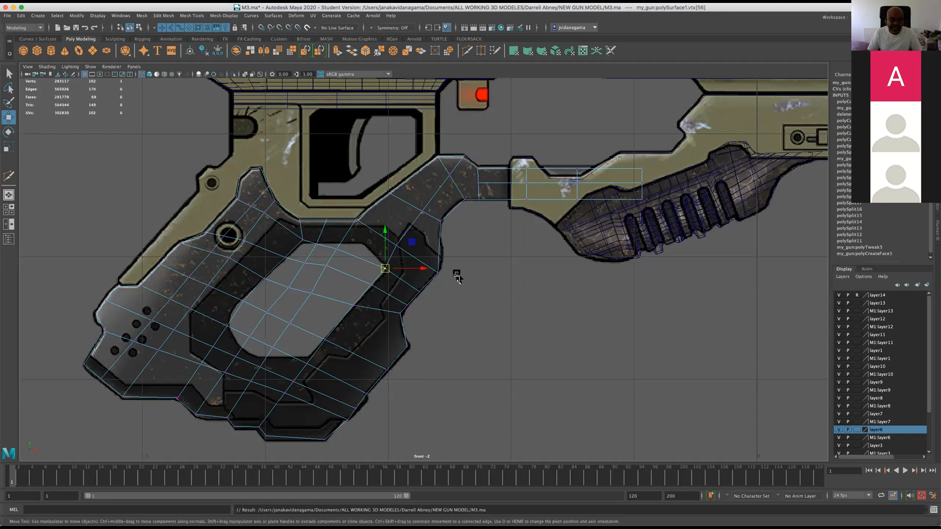
Merge the overlapping vertices at the corner on the grip's lower rear edge.
scroll(150, 277, up, 1)
scroll(152, 276, down, 5)
scroll(158, 272, up, 3)
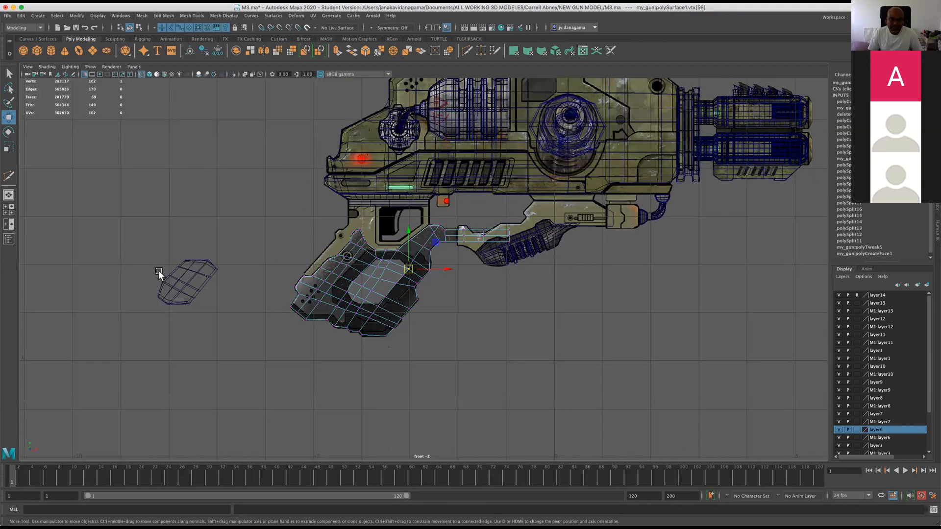
scroll(159, 270, up, 3)
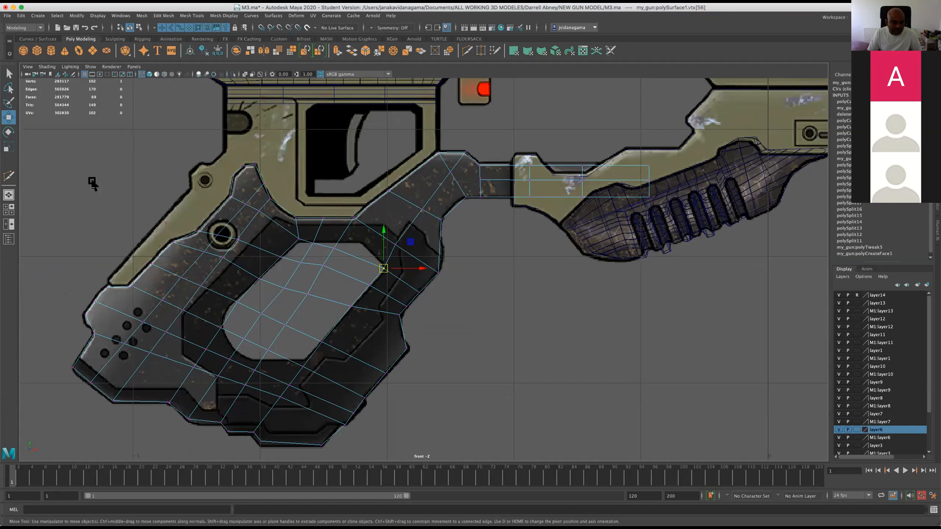
click(168, 403)
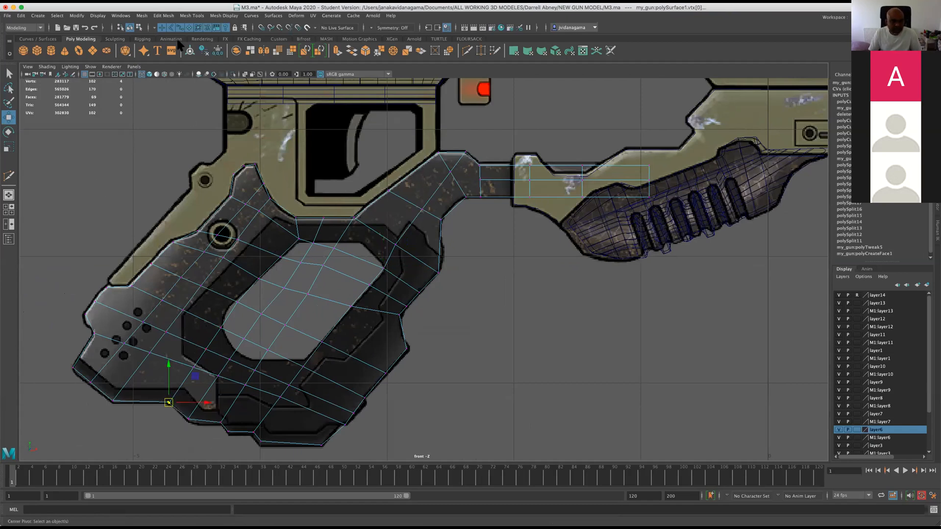
click(141, 15)
mouse_move(163, 15)
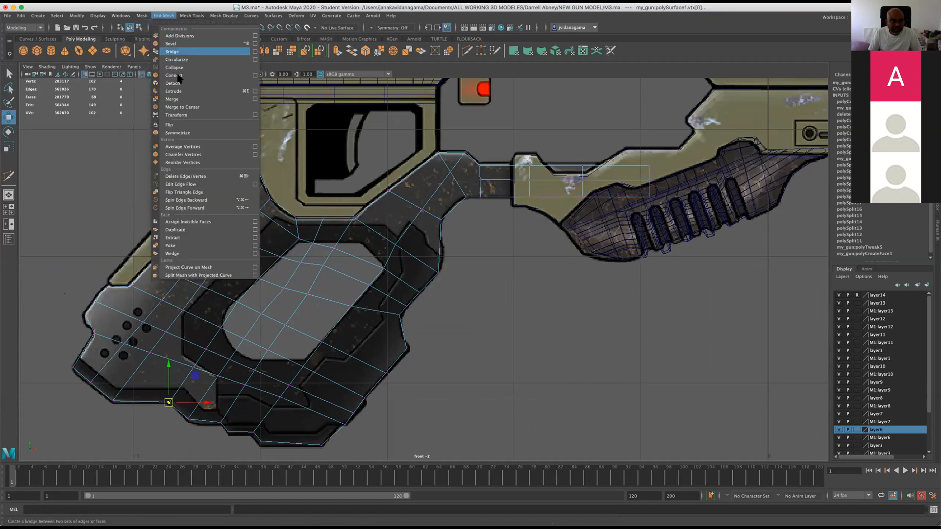
click(172, 99)
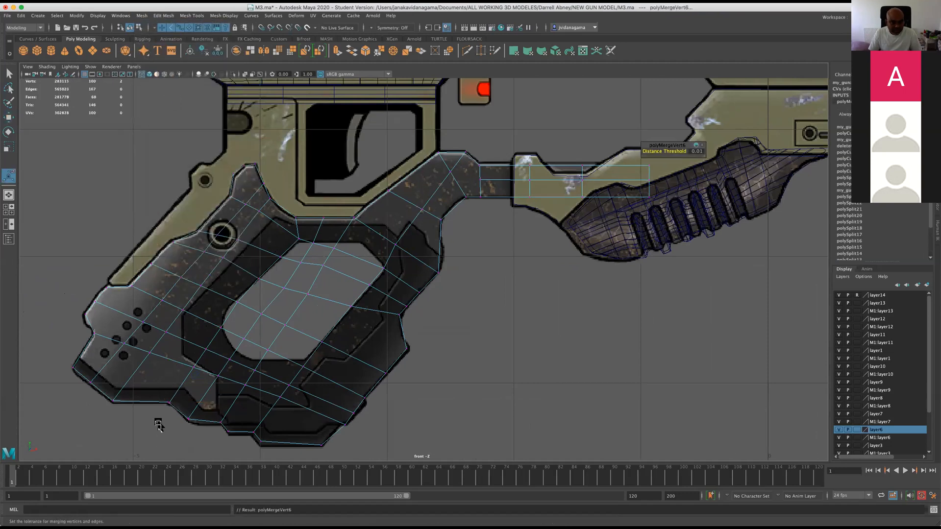
Reselect the lower rear edge corner and merge its remaining coincident vertices using a 0.01 distance threshold.
click(168, 405)
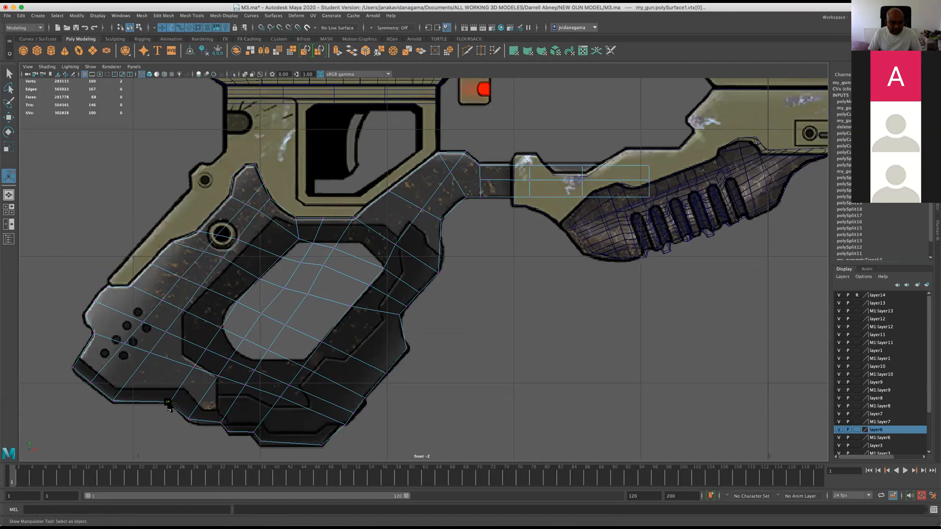
scroll(167, 405, up, 8)
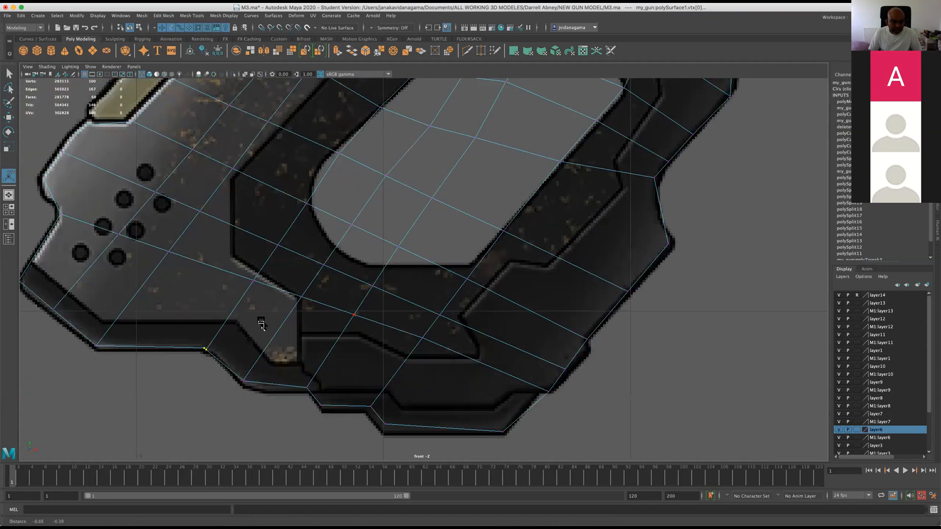
scroll(261, 323, up, 2)
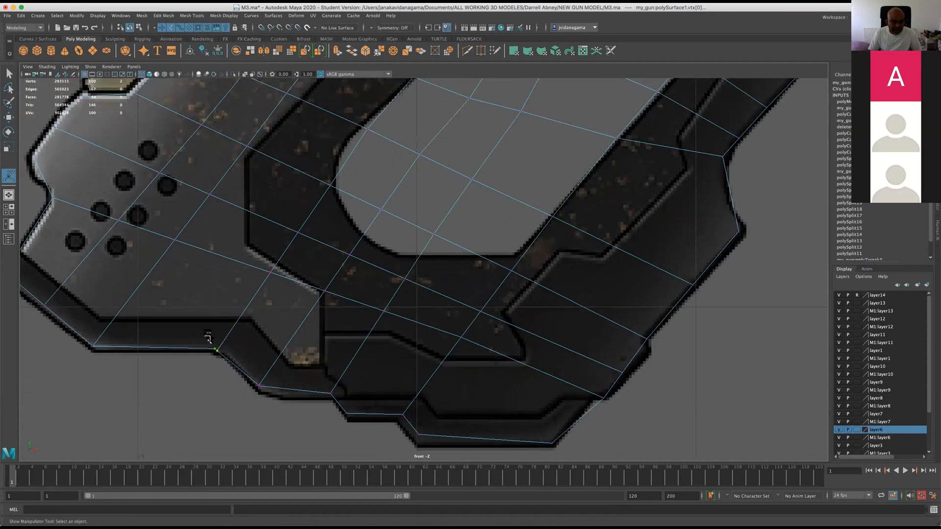
click(142, 16)
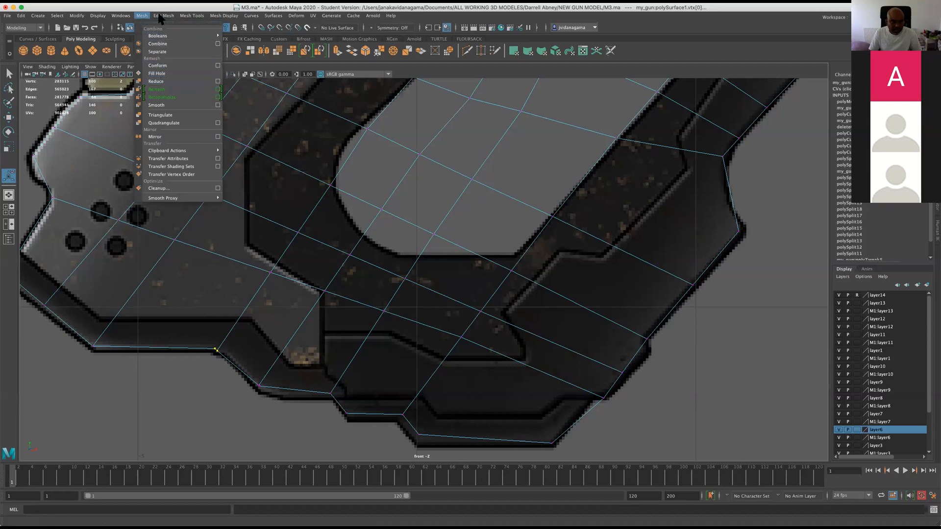
mouse_move(162, 15)
click(169, 98)
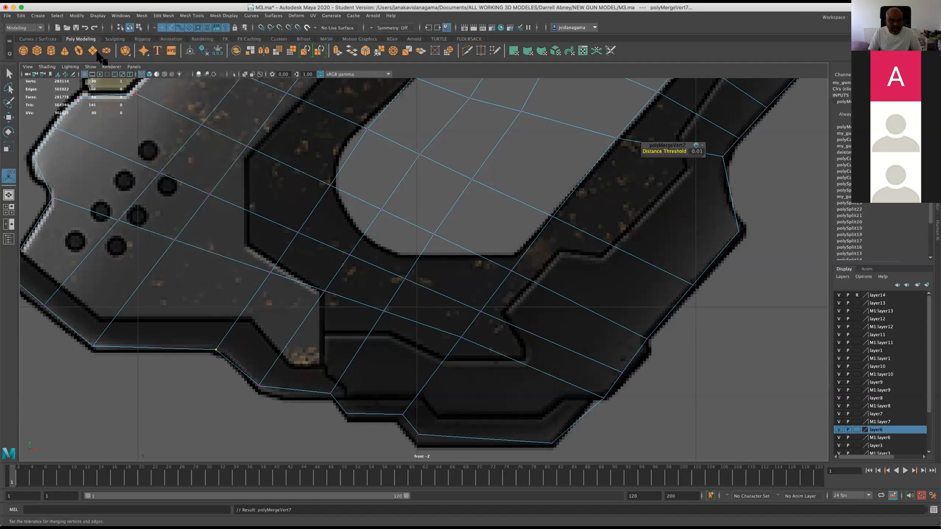
Save the scene with the merged grip vertices and accept the student version notice.
click(76, 27)
click(457, 283)
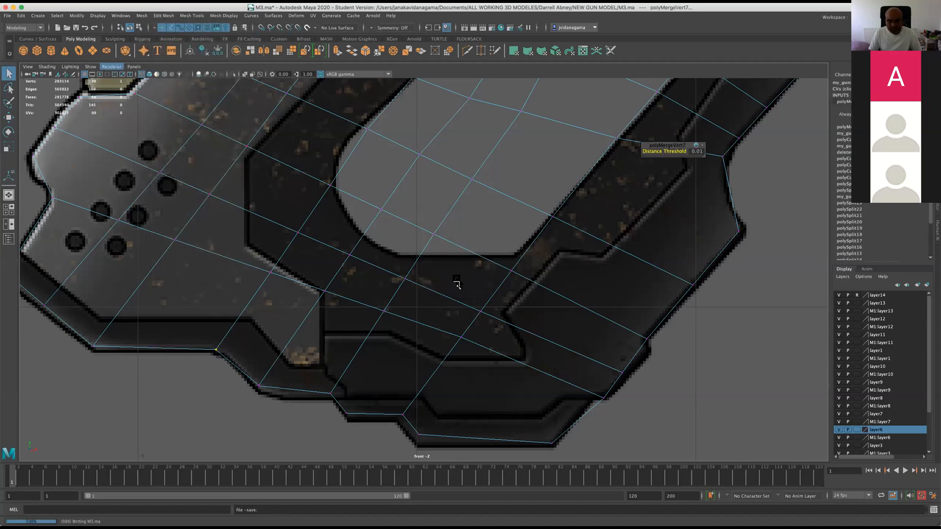
scroll(427, 436, down, 10)
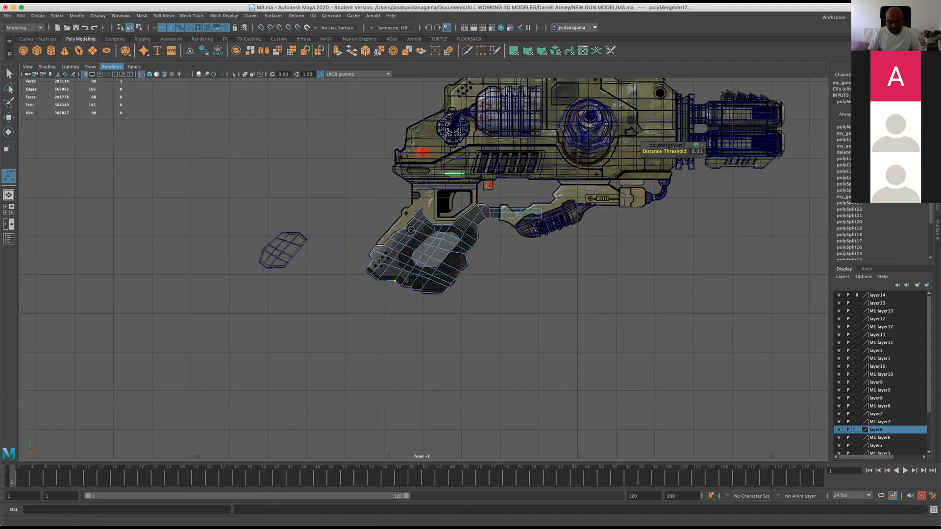
alt+middle_drag(456, 358, 361, 397)
alt+right_drag(360, 397, 341, 417)
alt+right_drag(354, 352, 838, 204)
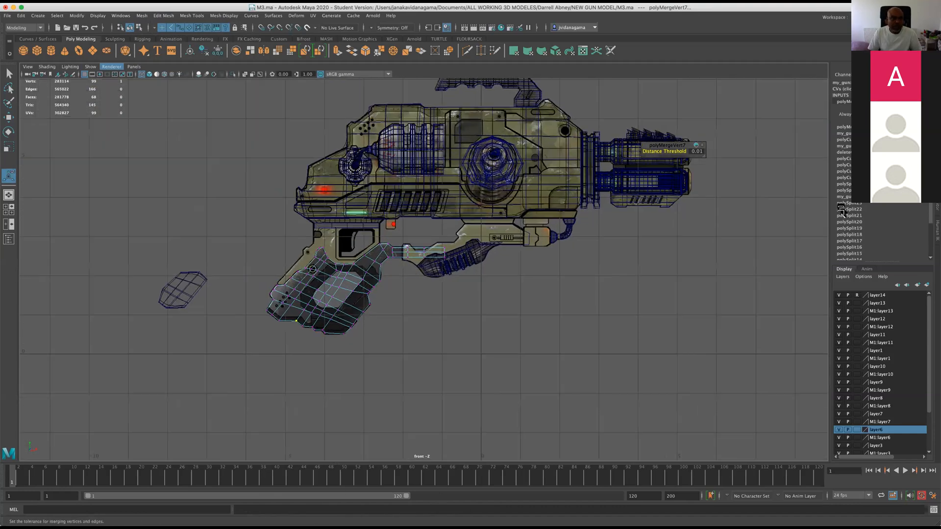
click(76, 28)
click(453, 275)
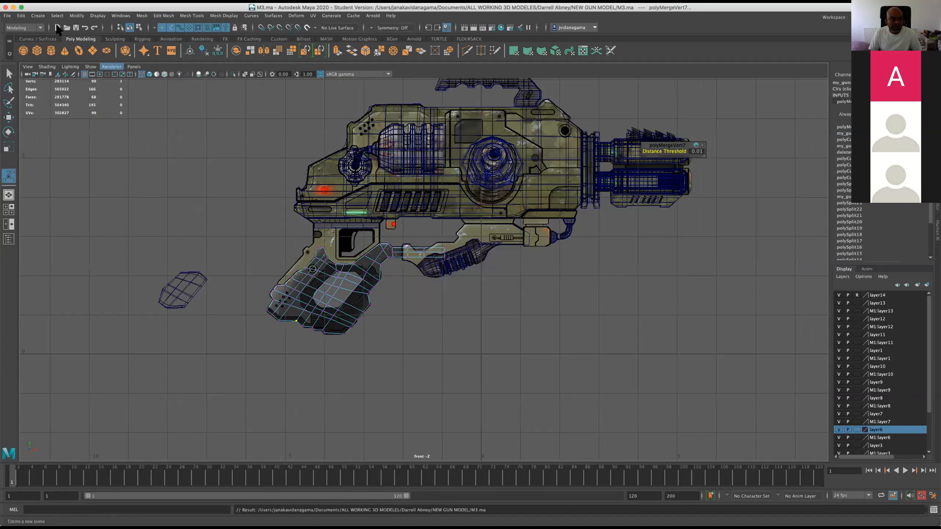
Create a new empty scene and set the grid's length and width to 20 units.
alt+drag(396, 219, 416, 219)
click(98, 15)
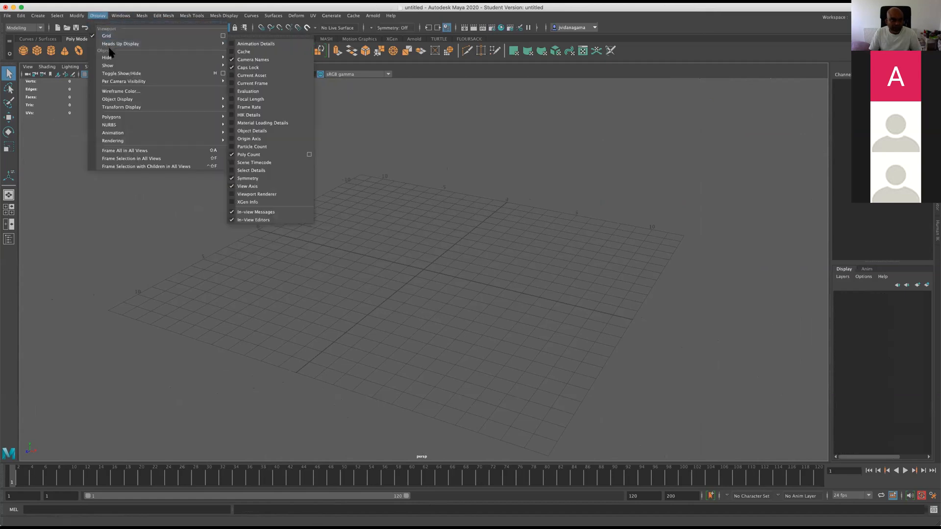
click(223, 36)
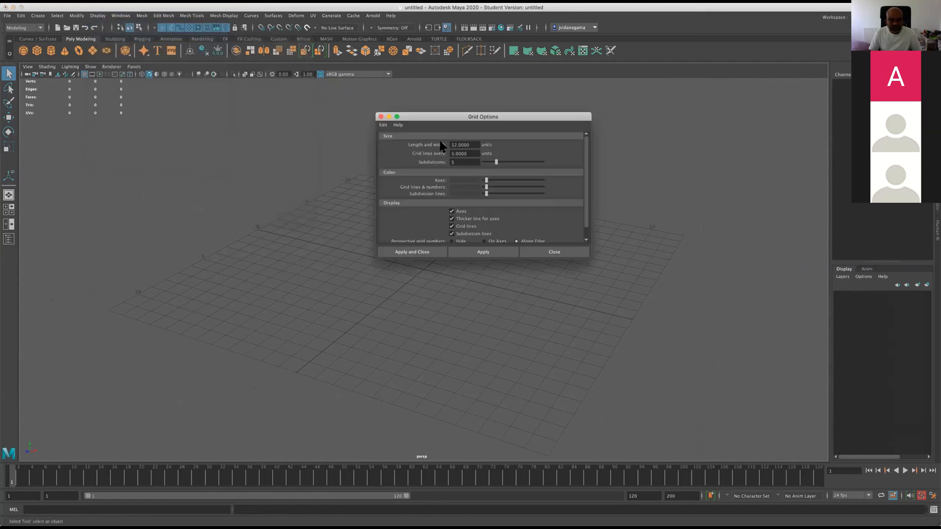
drag(590, 257, 669, 314)
drag(521, 116, 602, 108)
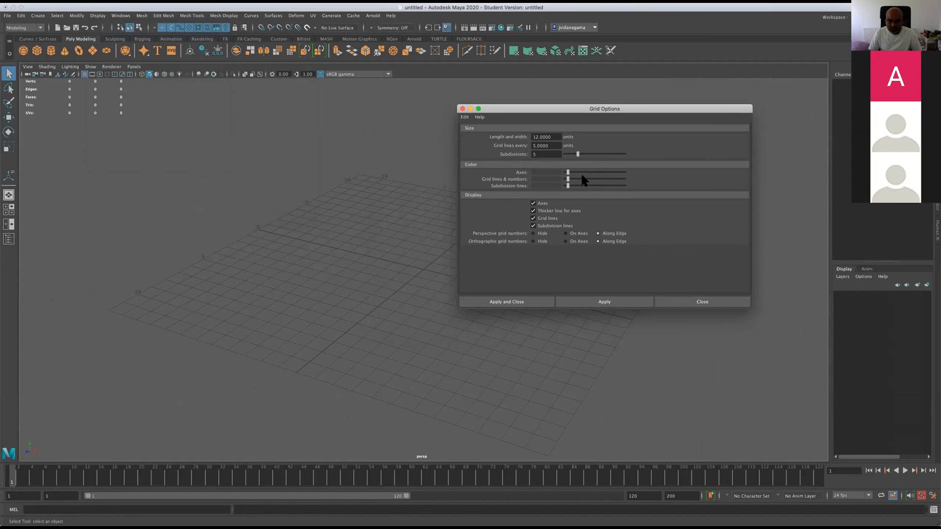
drag(555, 138, 534, 137)
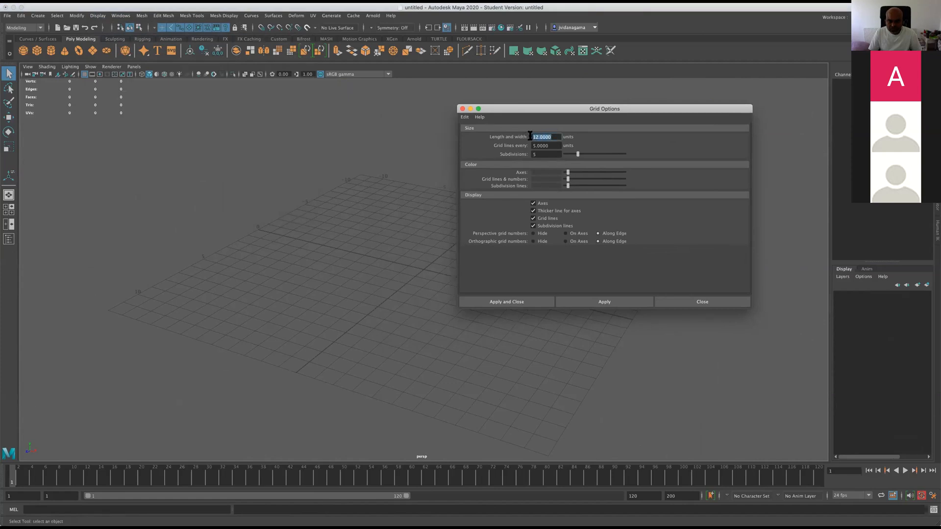
text(20)
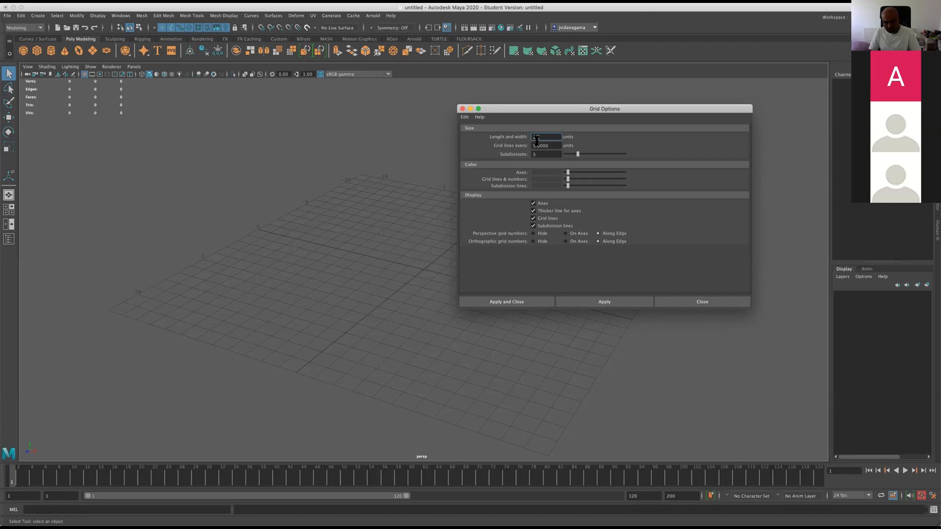
click(520, 302)
scroll(483, 286, down, 3)
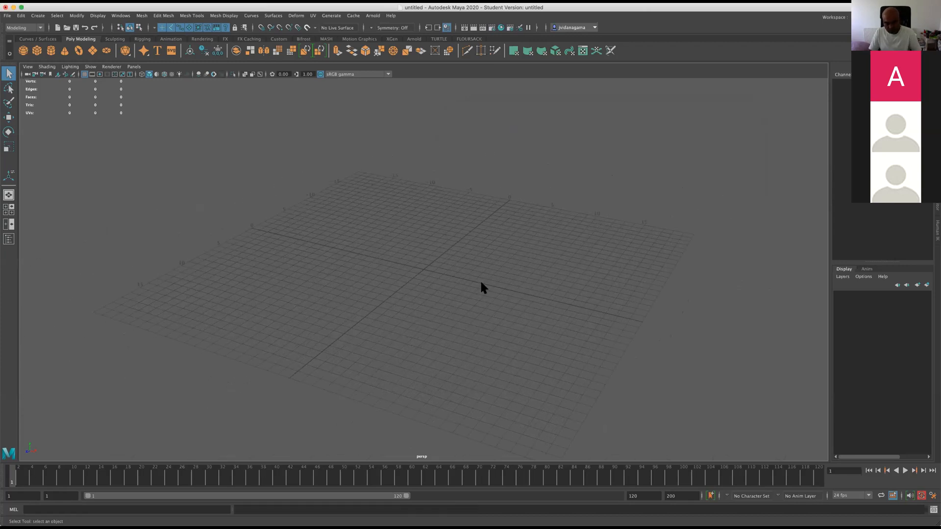
Set the grid's length and width back to 12 units.
key(ctrl+z)
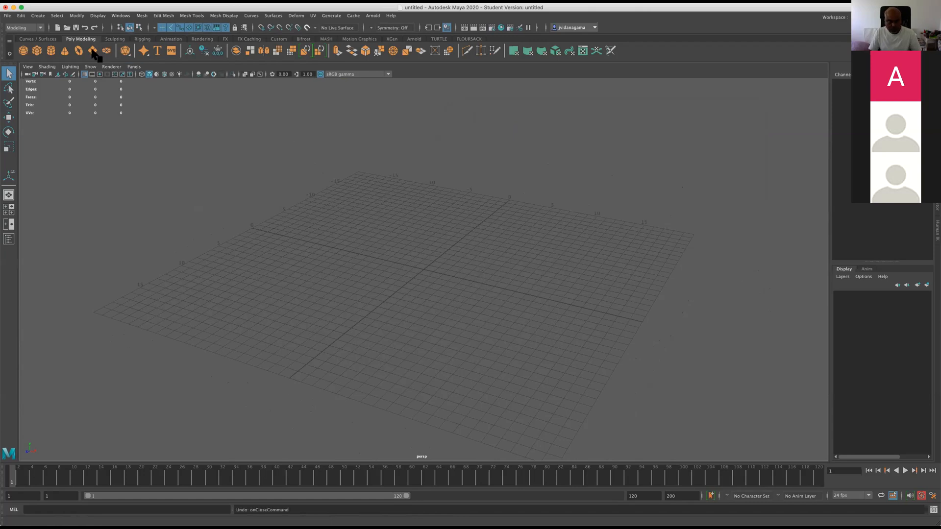
click(77, 15)
mouse_move(97, 15)
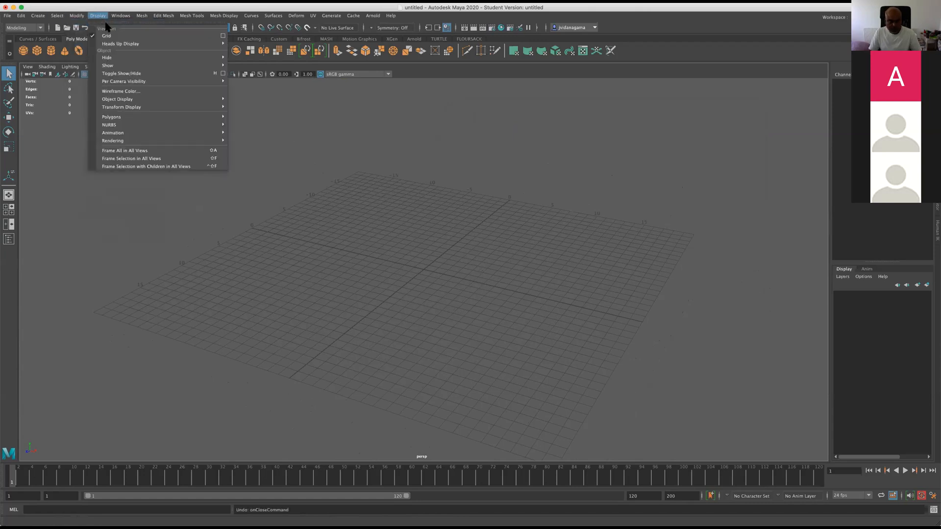
click(223, 36)
drag(557, 136, 505, 141)
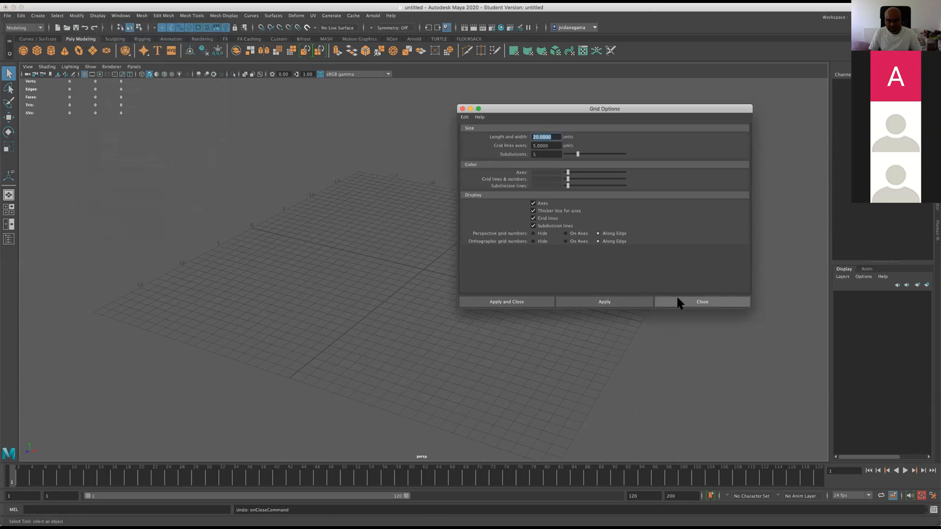
text(12)
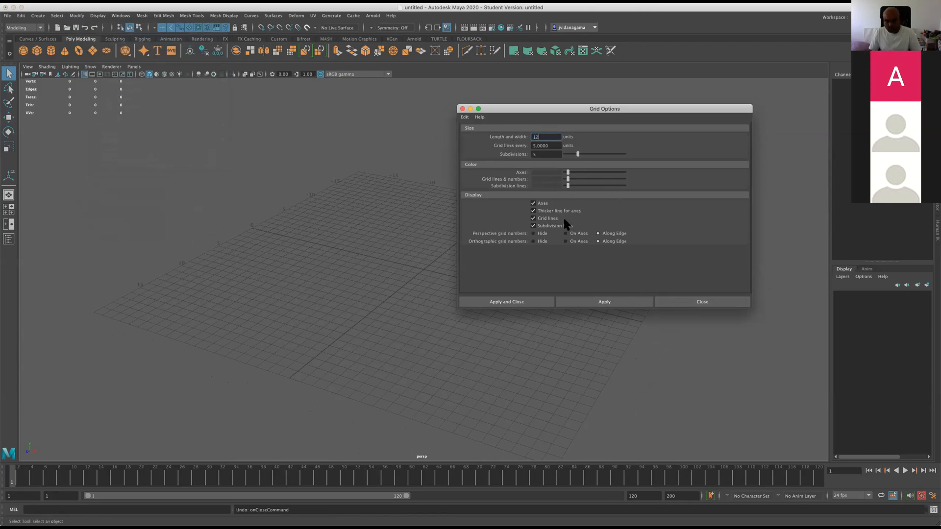
click(533, 300)
scroll(328, 306, up, 3)
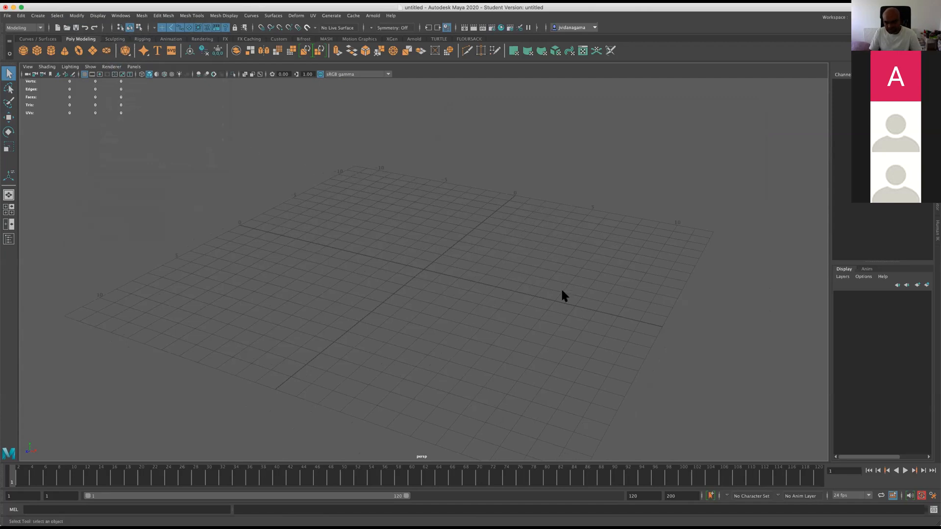
Enlarge the grid again by setting its length and width to 20 units.
click(138, 16)
mouse_move(91, 14)
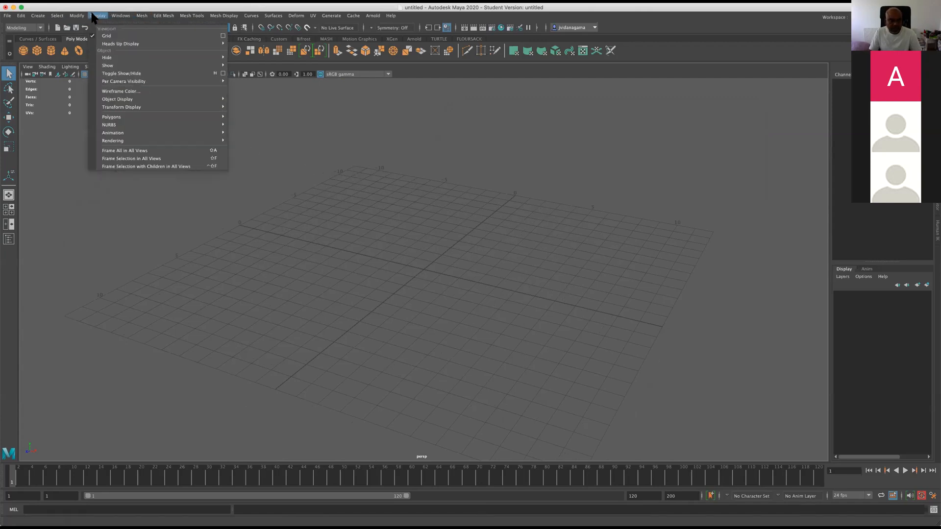
click(223, 36)
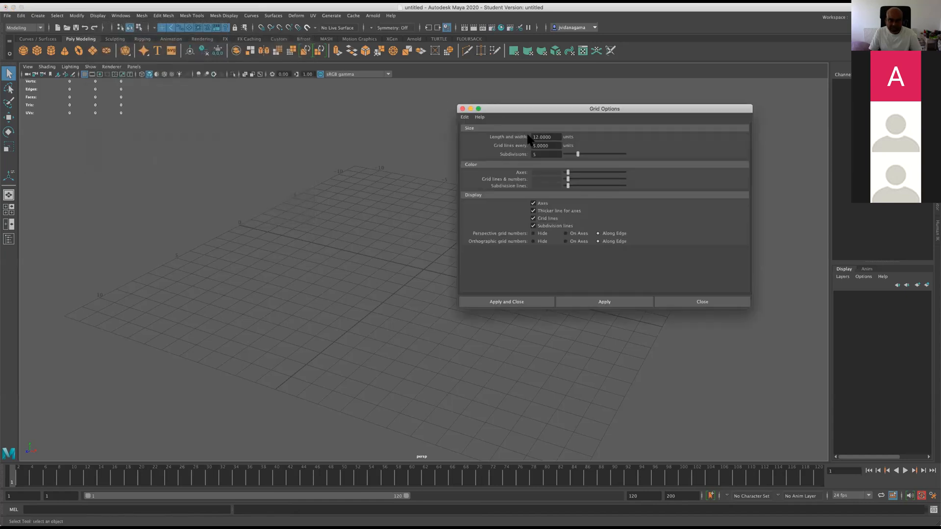
drag(555, 139, 520, 133)
text(20)
click(508, 303)
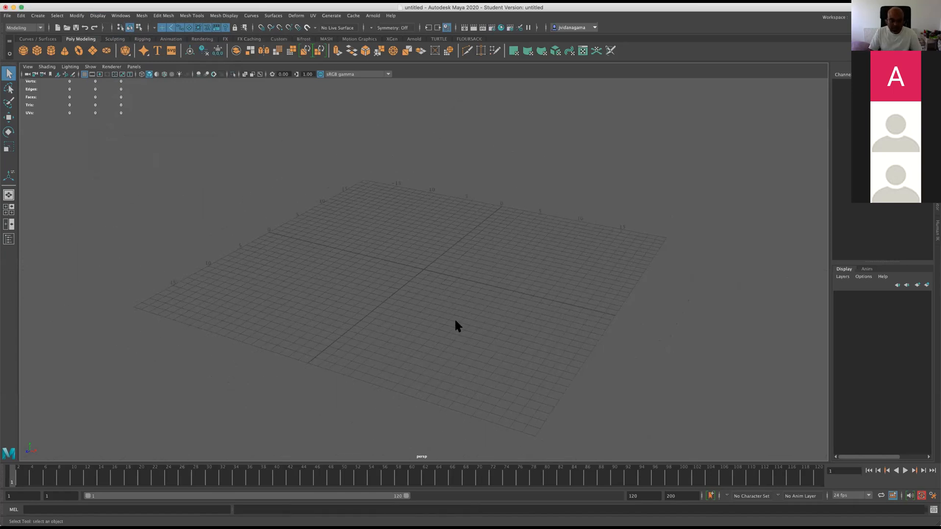
Create a polygon cube at the grid's centre and scale it up uniformly.
alt+drag(416, 327, 412, 290)
click(38, 51)
click(8, 147)
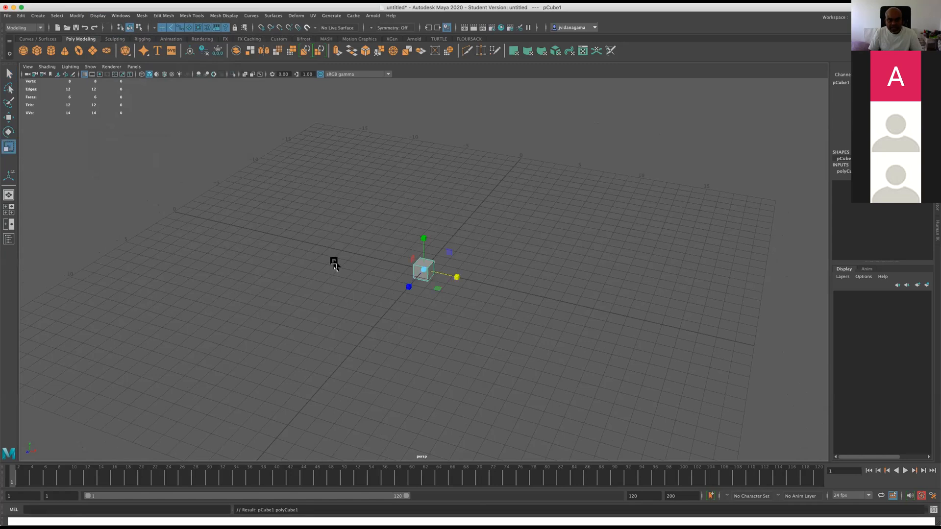
drag(425, 270, 539, 280)
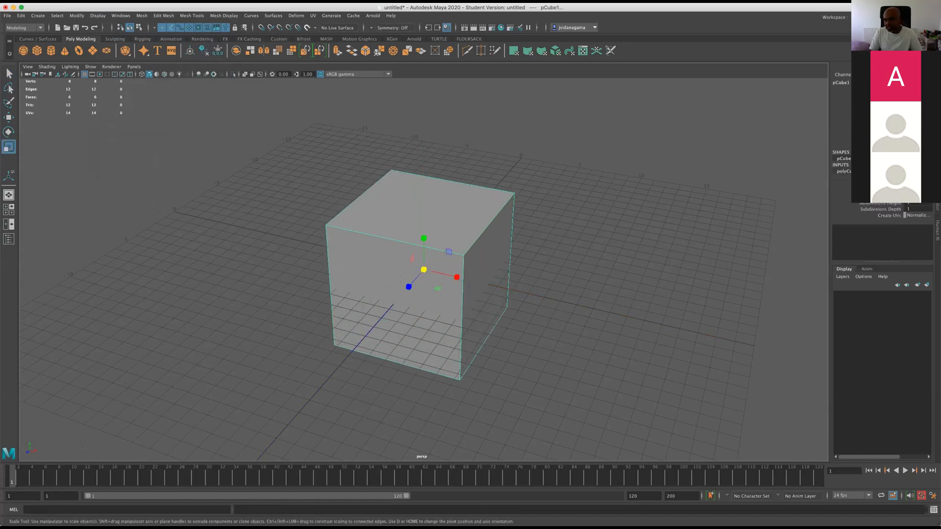
Set the cube's width, height and depth subdivisions to 3 each.
text(3)
key(Tab)
text(3)
key(Tab)
text(3)
scroll(458, 276, up, 3)
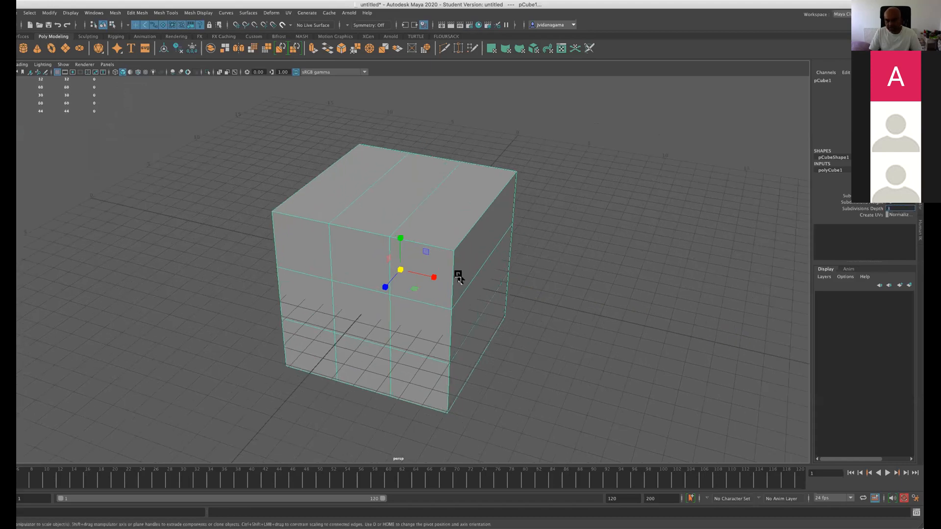
click(458, 276)
click(583, 217)
click(477, 227)
click(833, 170)
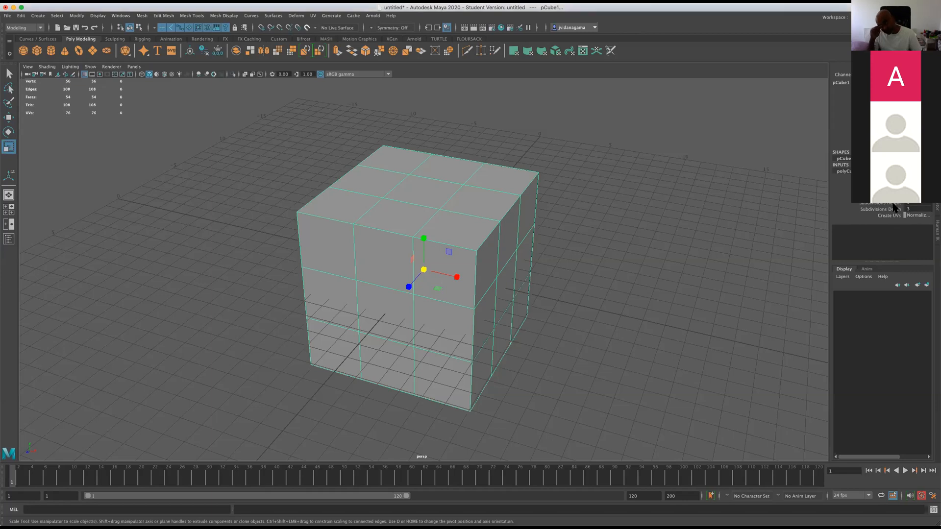
Reopen the recent scene M3.ma without saving the untitled cube scene.
key(w)
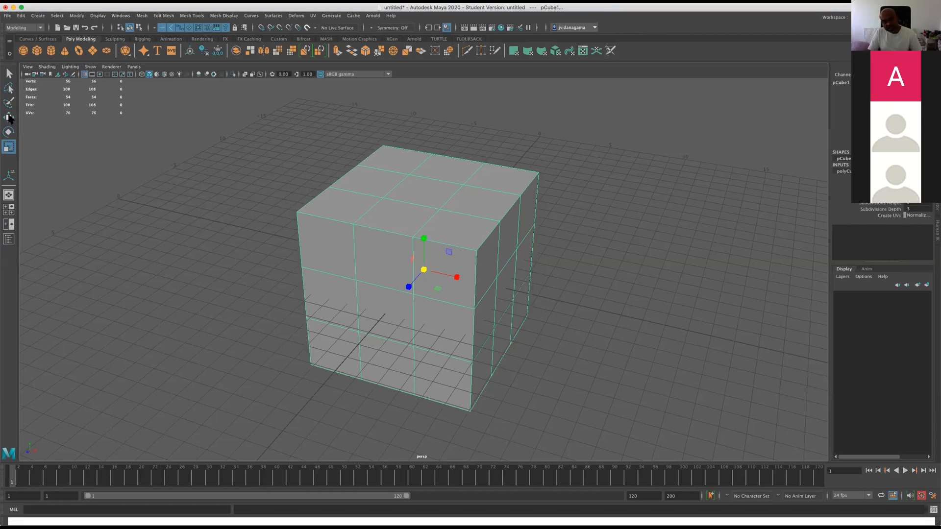
right_drag(406, 213, 454, 207)
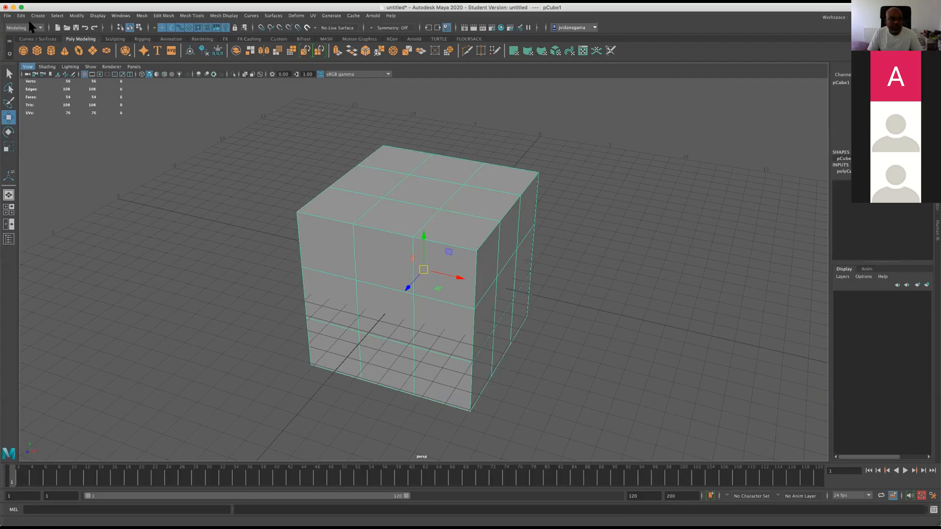
click(8, 16)
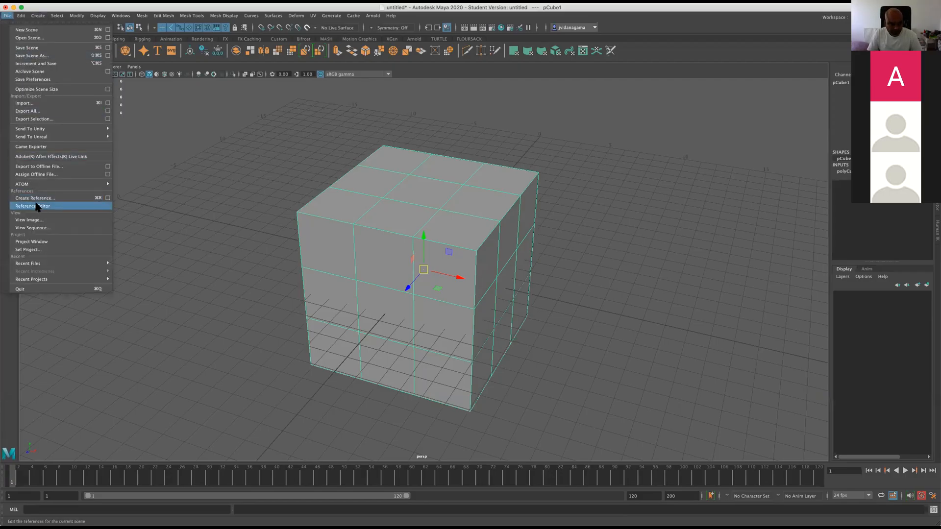
mouse_move(54, 263)
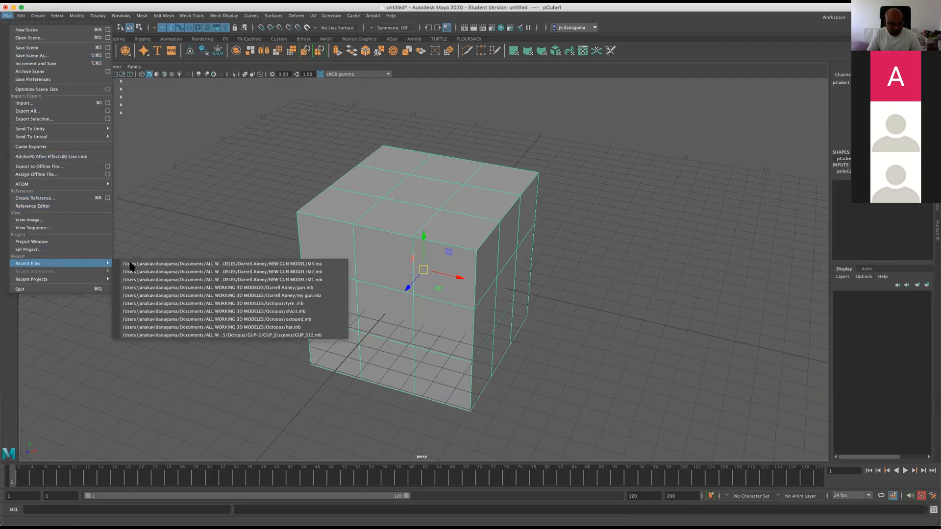
click(233, 264)
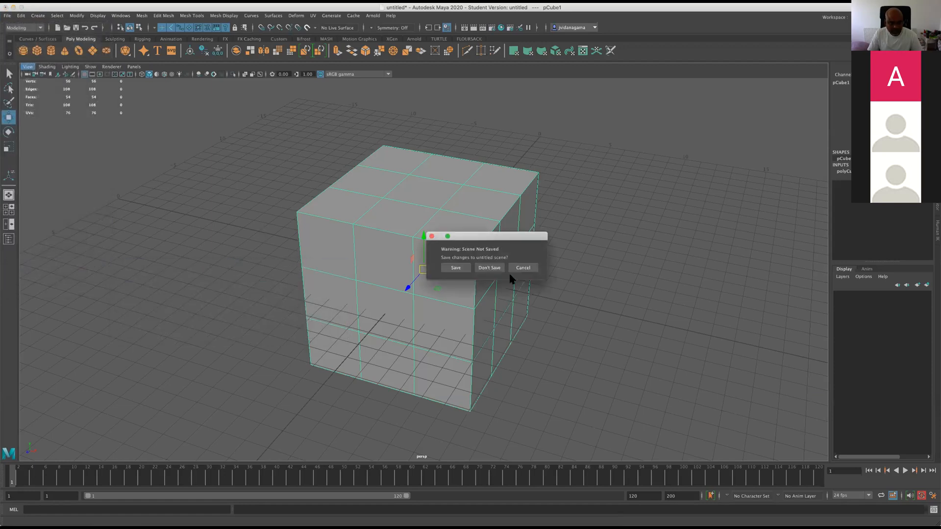
click(490, 268)
click(473, 286)
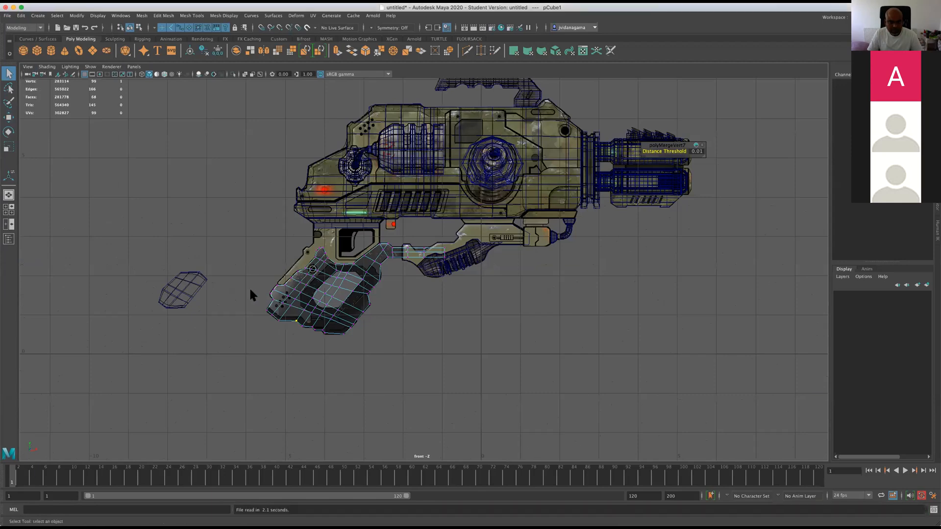
Extrude all faces of the flat grip mesh sideways in the perspective view to give it thickness.
scroll(259, 284, up, 5)
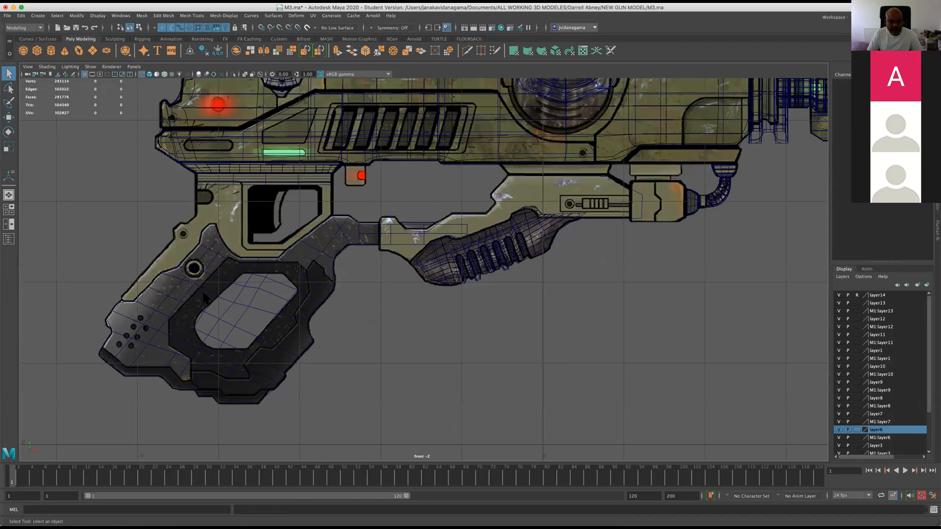
key(space)
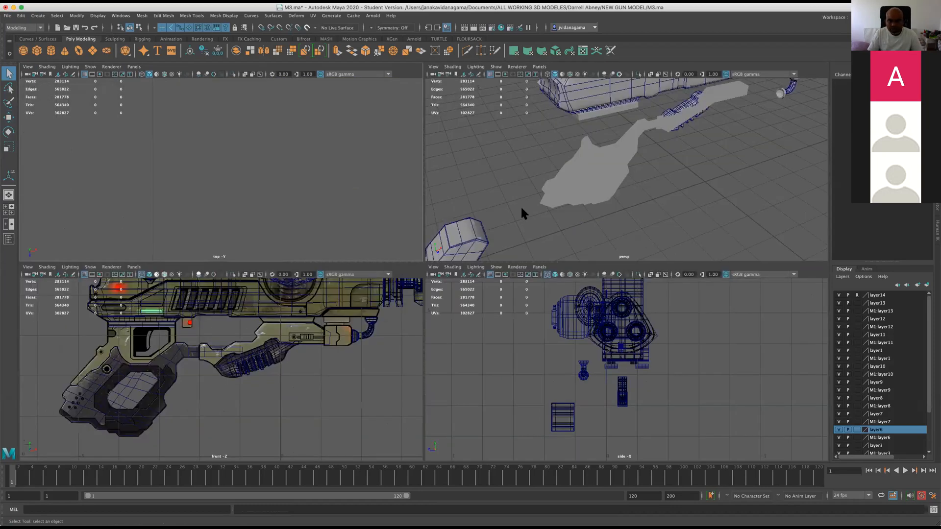
key(space)
click(396, 250)
alt+drag(457, 255, 405, 262)
alt+drag(584, 255, 490, 234)
alt+middle_drag(435, 212, 346, 192)
alt+drag(443, 220, 294, 230)
right_drag(465, 284, 466, 258)
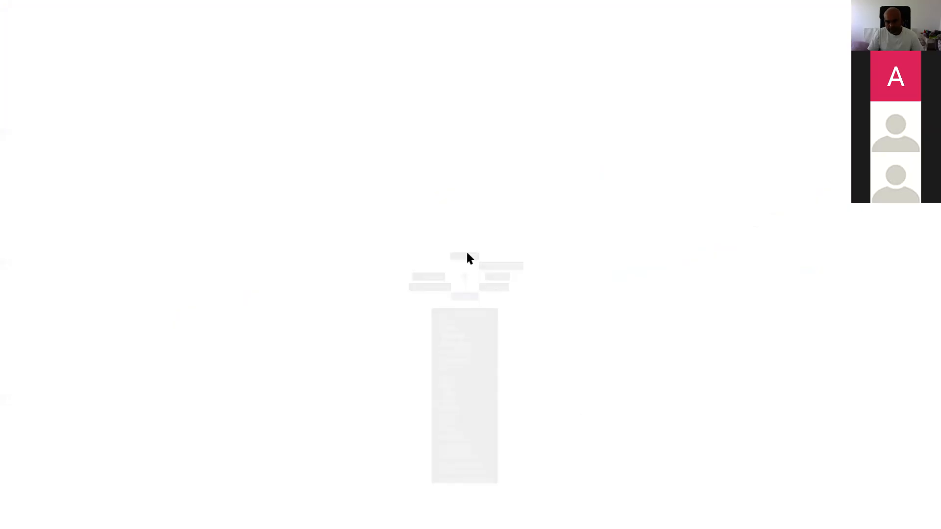
click(512, 255)
key(ctrl+e)
alt+drag(486, 263, 492, 365)
key(t)
alt+drag(401, 327, 444, 333)
drag(406, 288, 484, 300)
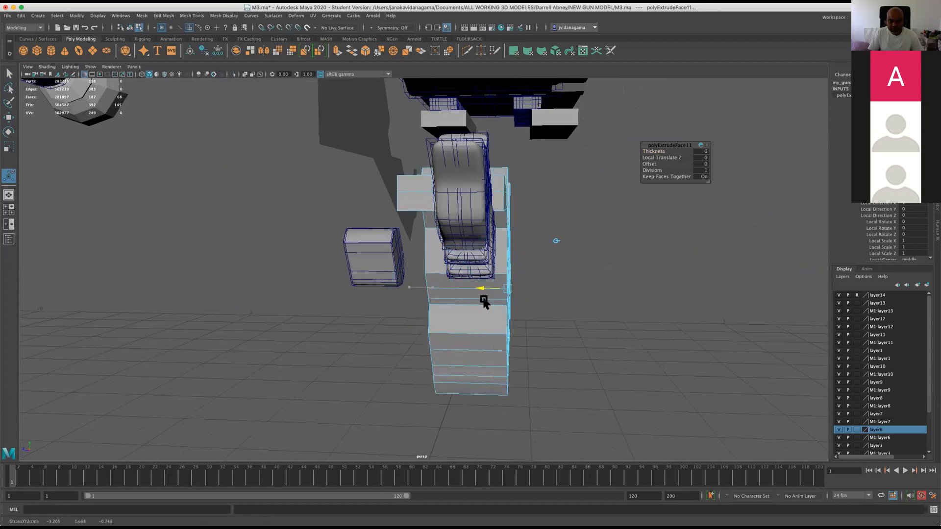
Increase the grip's extrusion depth in the side view until the grip is nearly as wide as the gun body.
key(space)
key(space)
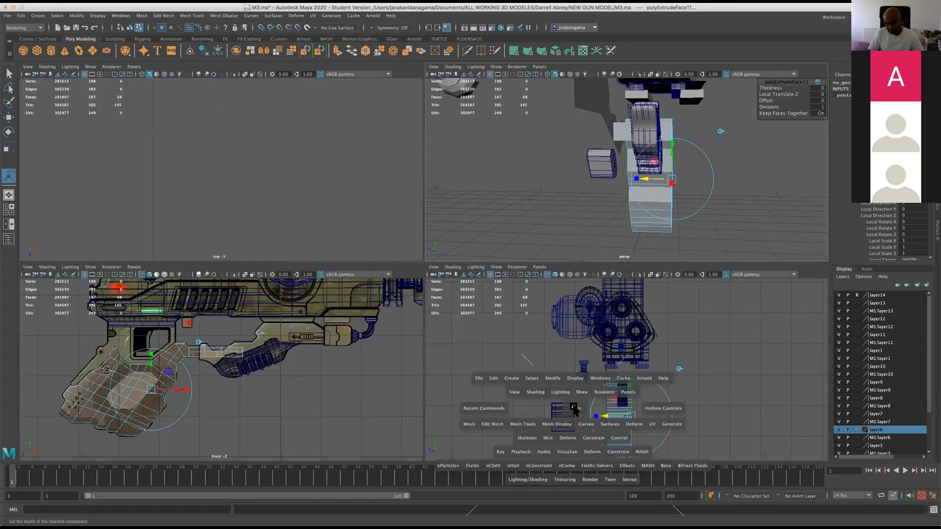
key(space)
drag(408, 365, 426, 365)
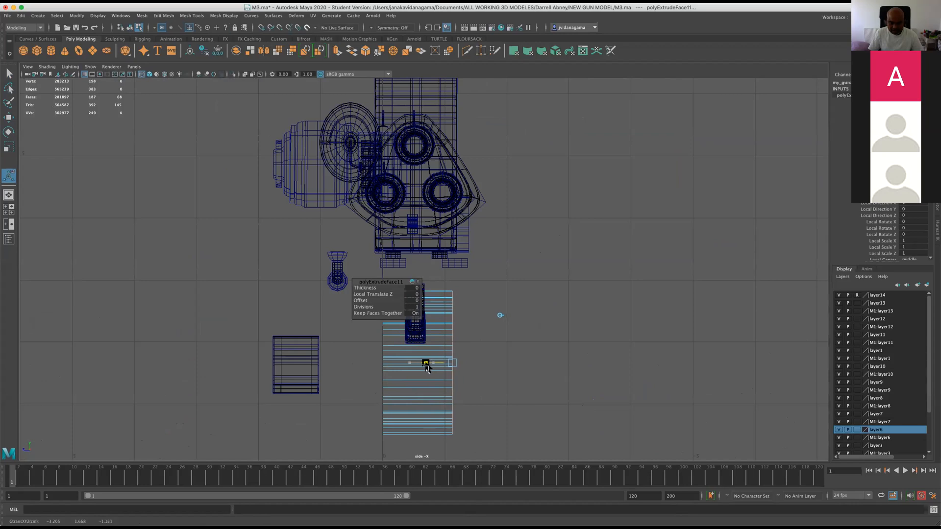
key(space)
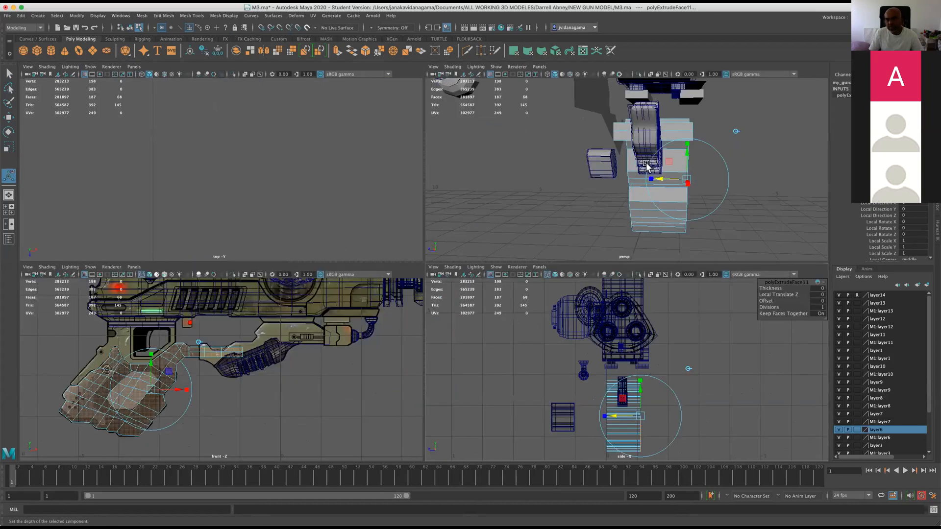
key(space)
Check the extruded grip against the reference images and save the M3.ma scene.
alt+drag(504, 237, 550, 240)
scroll(549, 241, down, 5)
scroll(505, 343, down, 8)
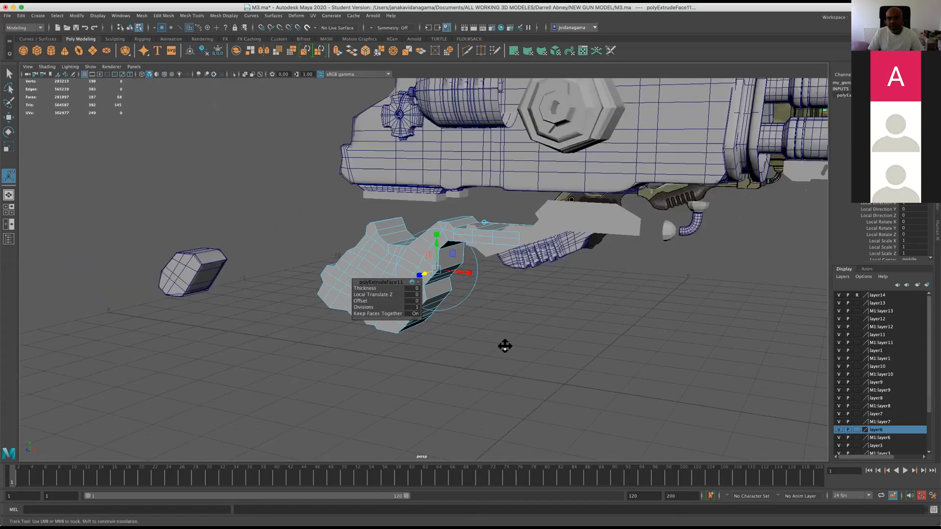
scroll(487, 328, down, 6)
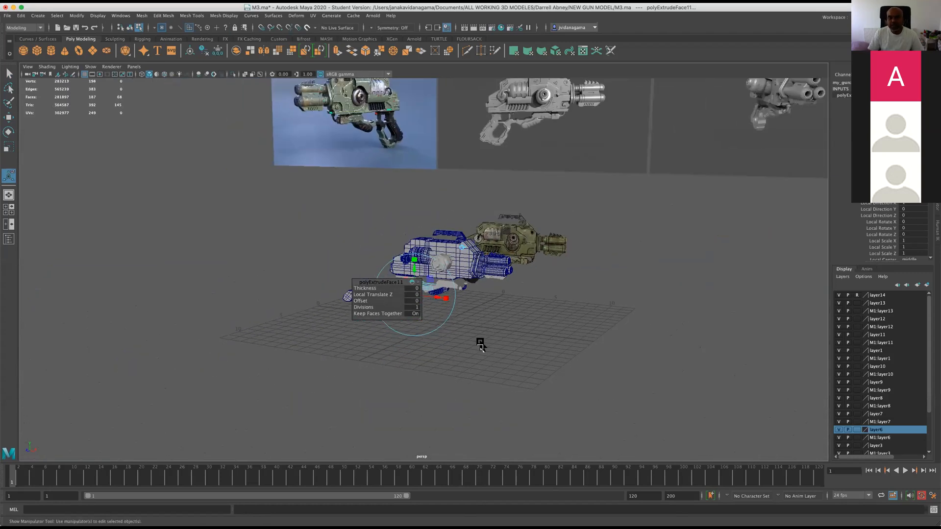
alt+drag(439, 401, 419, 398)
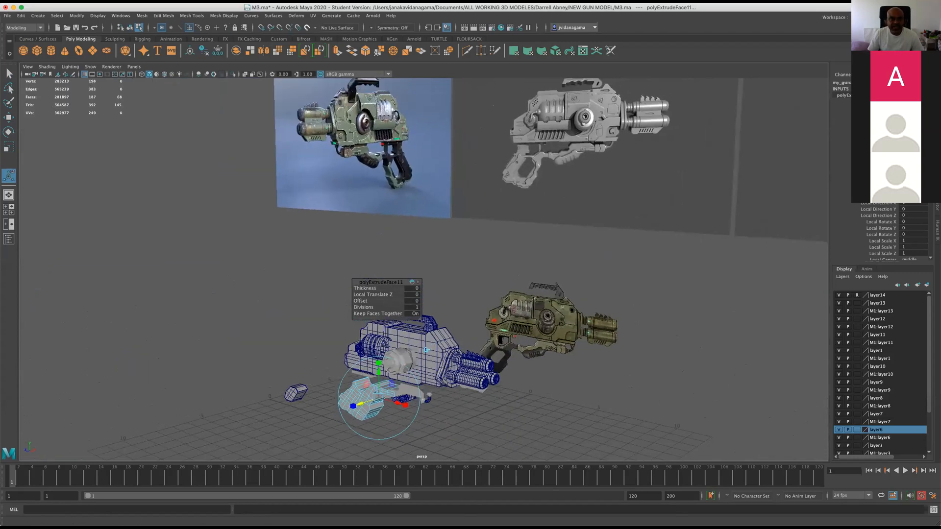
click(76, 28)
click(471, 283)
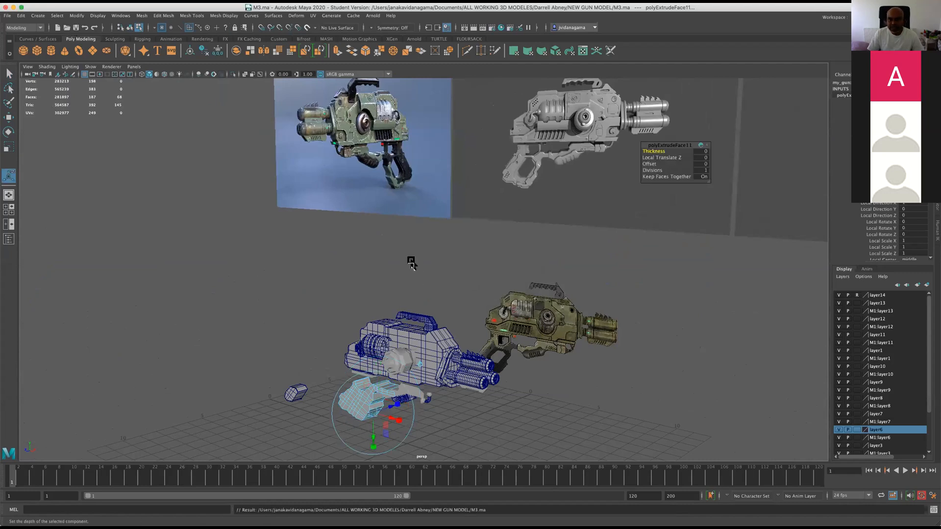
Thin the grip by pulling its extrusion back to a Local Translate Z of about -0.43, and return the mesh to object mode.
alt+drag(523, 307, 456, 263)
scroll(382, 362, up, 5)
alt+middle_drag(471, 367, 513, 183)
scroll(448, 245, up, 4)
scroll(447, 245, up, 3)
drag(520, 379, 551, 364)
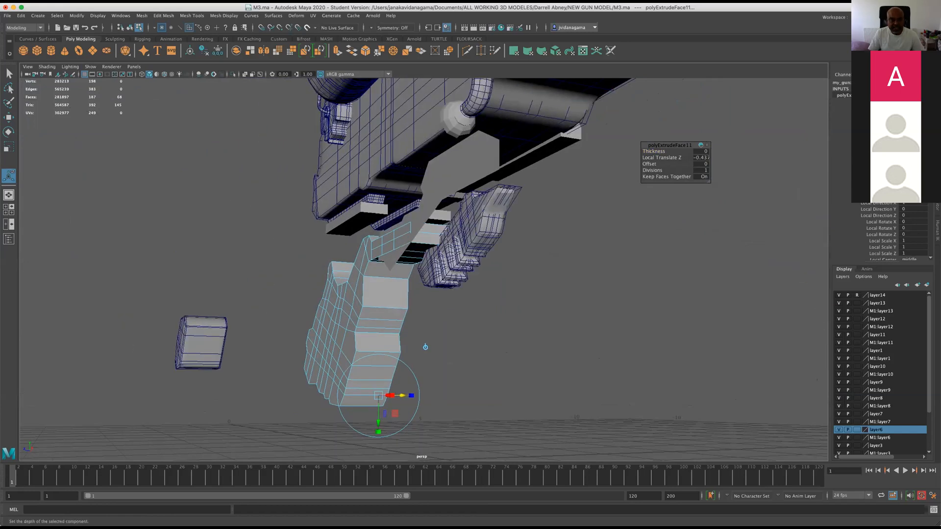
right_click(377, 308)
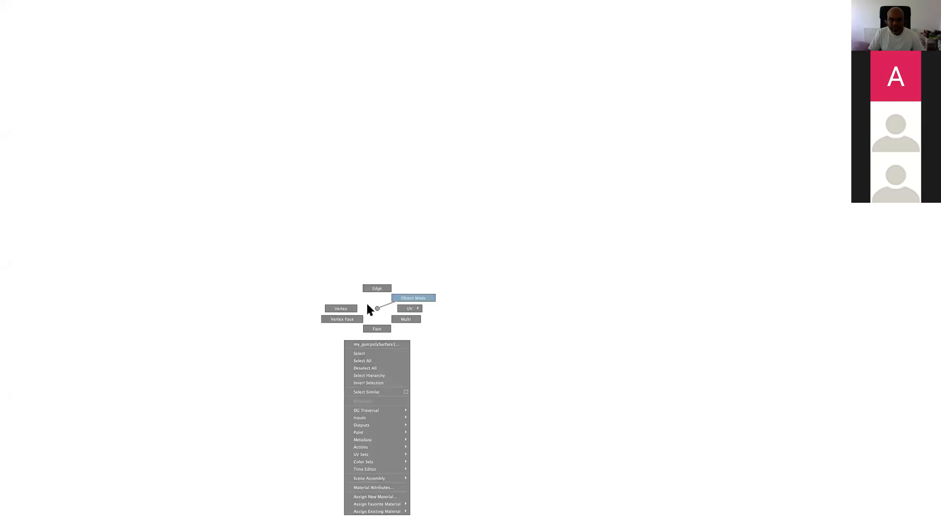
right_drag(377, 308, 402, 299)
alt+drag(418, 308, 437, 313)
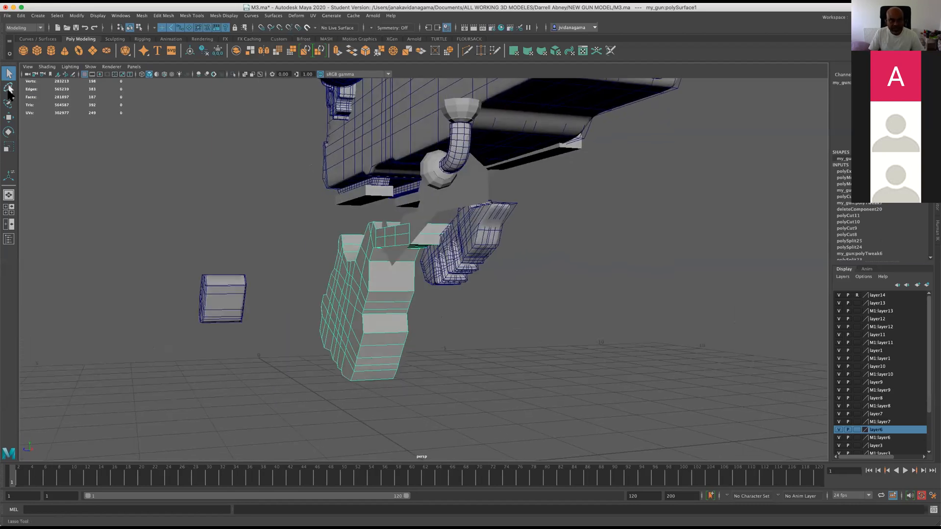
alt+drag(366, 299, 370, 311)
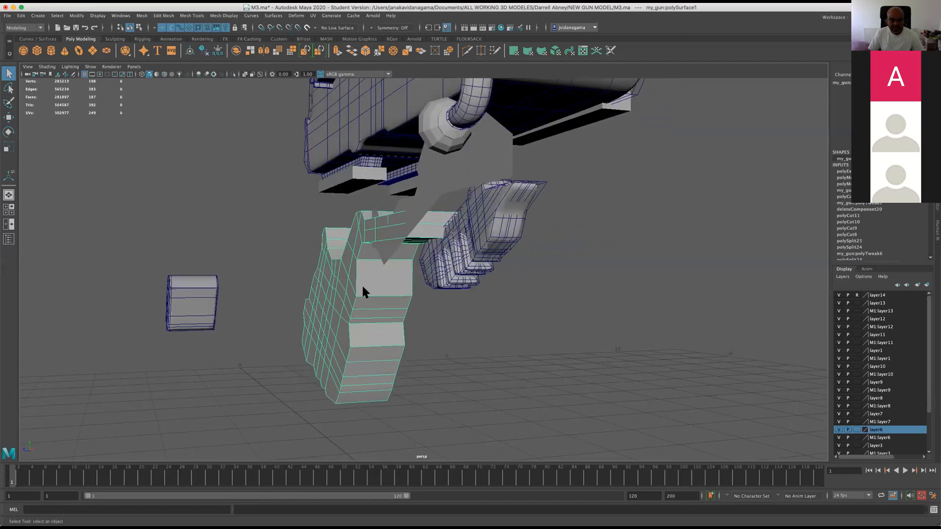
Center the pivot of the extruded grip mesh.
click(121, 16)
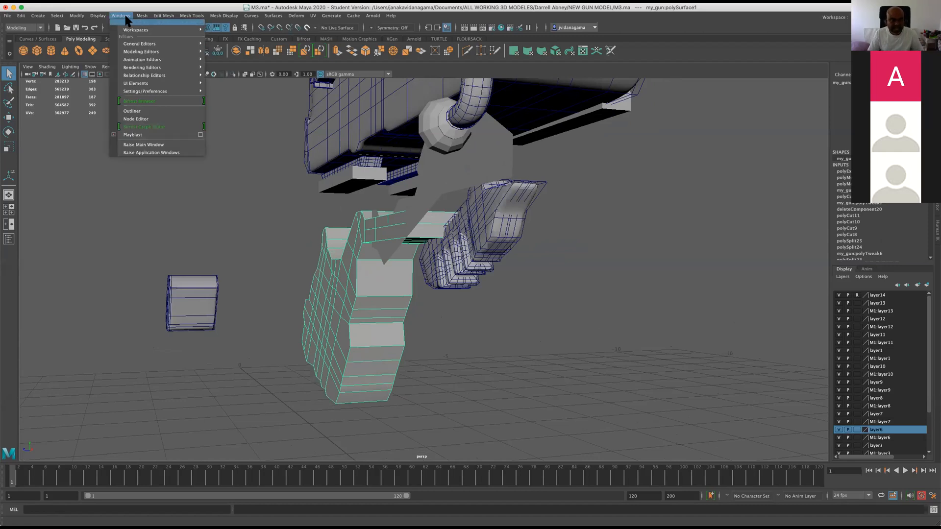
mouse_move(163, 16)
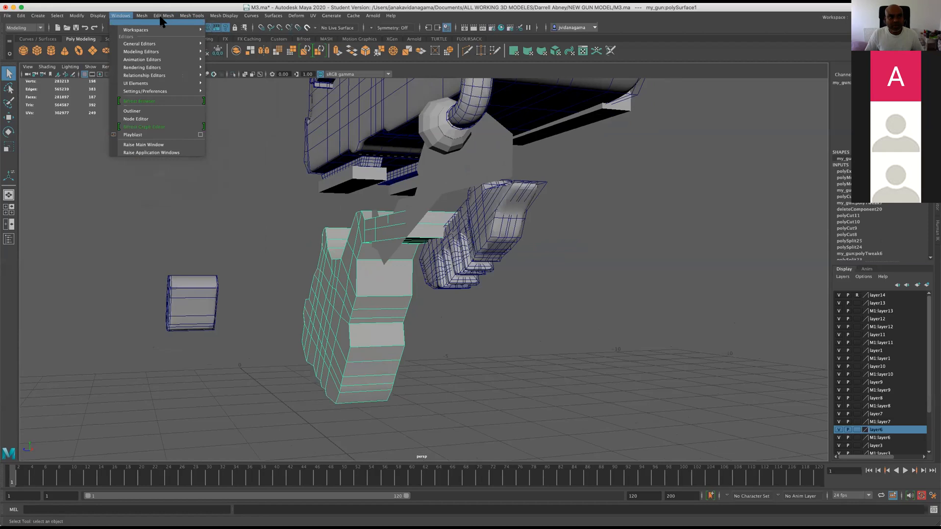
mouse_move(192, 15)
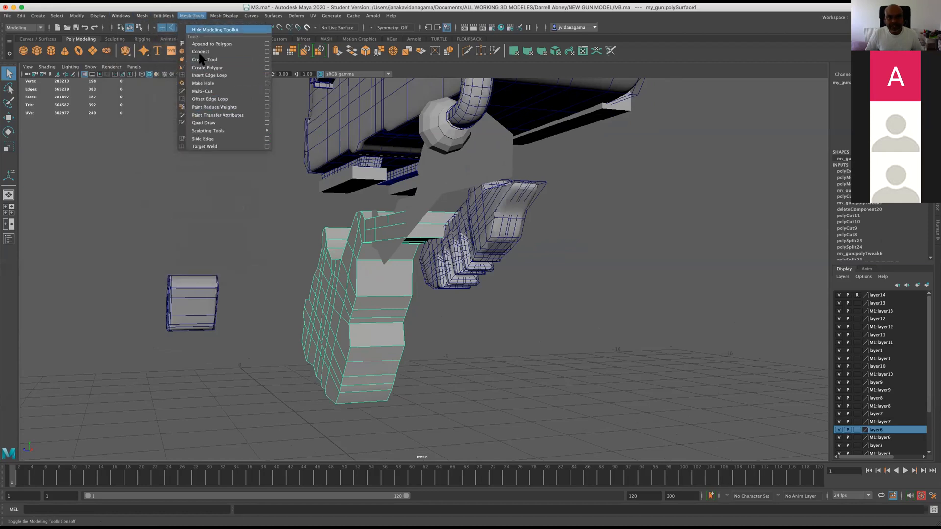
click(12, 119)
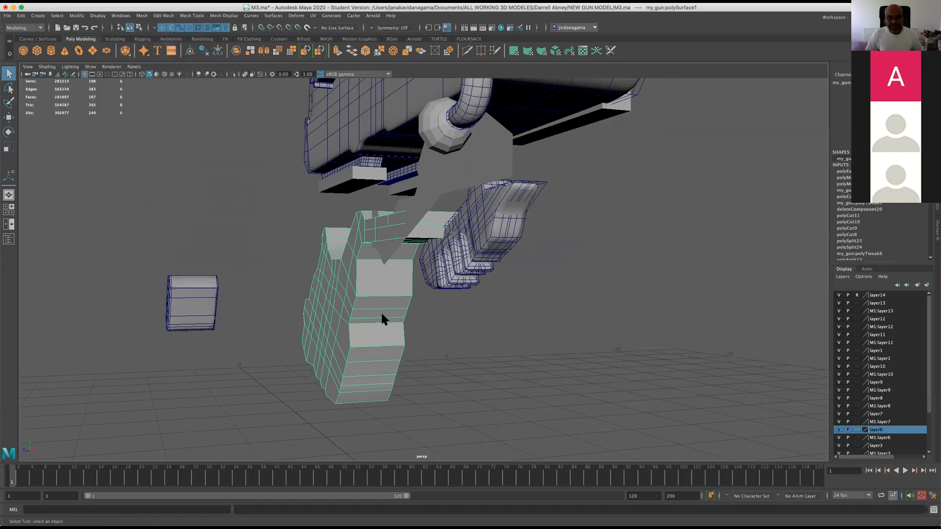
alt+drag(381, 315, 370, 309)
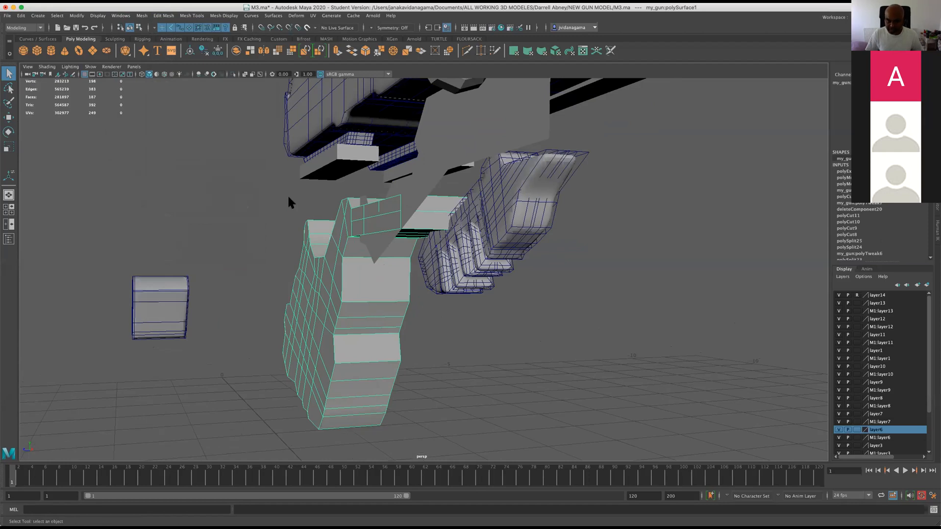
alt+drag(319, 271, 325, 284)
right_drag(322, 274, 337, 265)
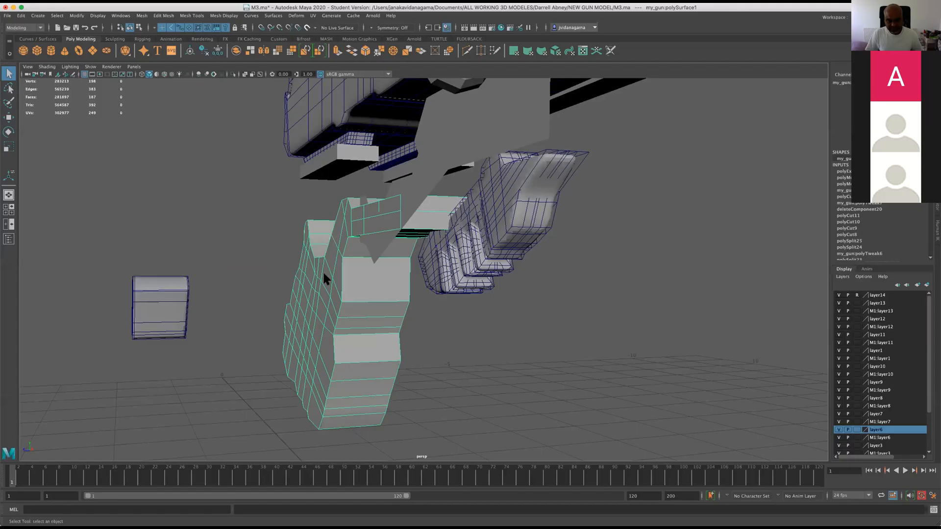
click(79, 17)
click(102, 71)
Select the loose octagonal piece together with the grip and shift both sideways to center the grip under the gun in the side view.
alt+drag(364, 310, 379, 312)
alt+drag(441, 319, 513, 316)
shift+click(442, 311)
click(9, 117)
mouse_move(398, 371)
alt+mouse_down()
mouse_move(451, 380)
mouse_move(508, 417)
mouse_move(409, 382)
alt+mouse_up()
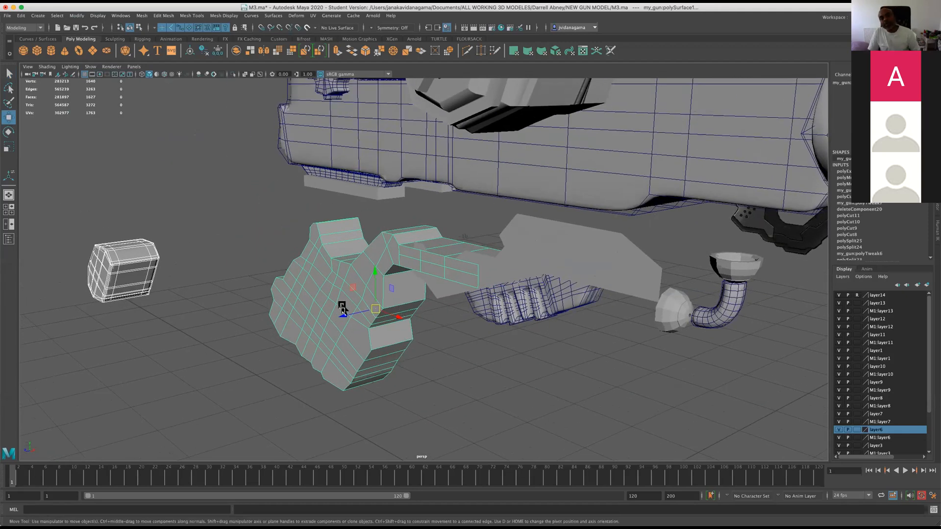
mouse_move(343, 316)
alt+mouse_down()
mouse_move(325, 289)
mouse_move(337, 309)
alt+mouse_up()
alt+drag(517, 328, 523, 300)
key(space)
key(space)
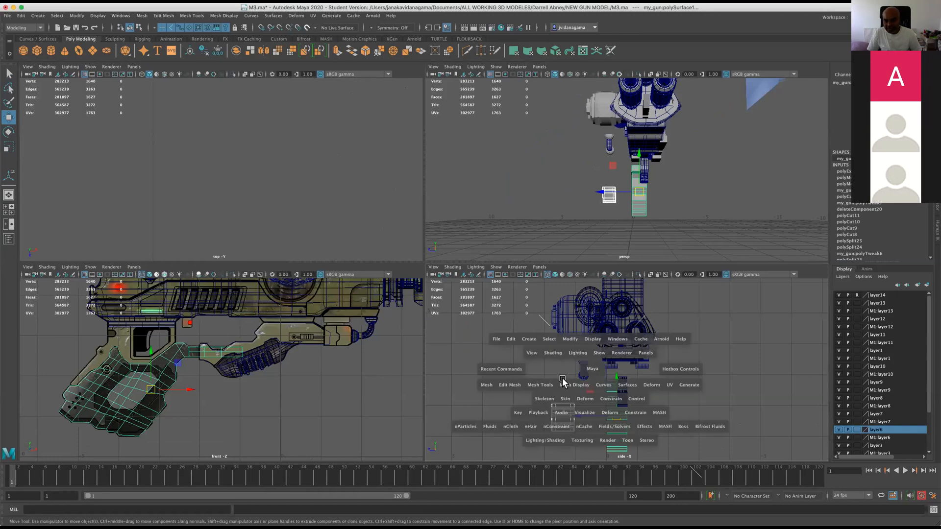
drag(367, 363, 382, 363)
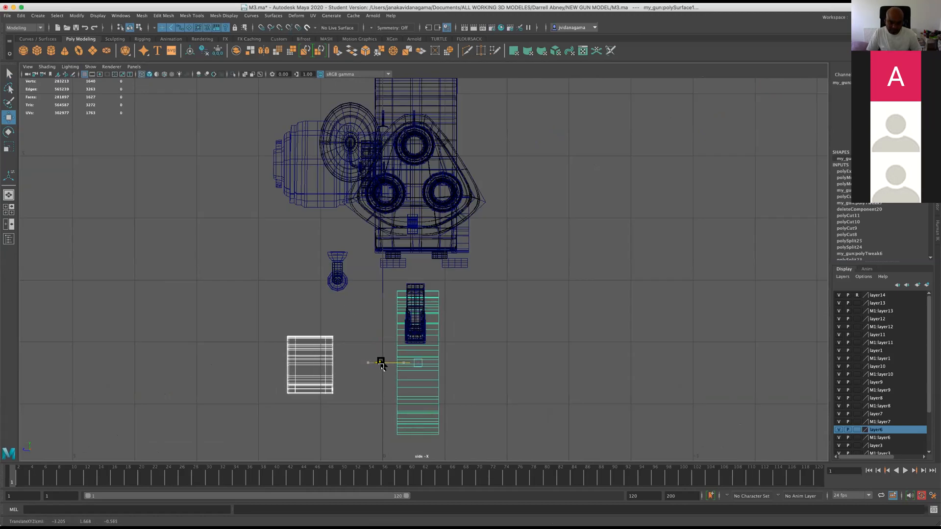
Select only the extruded grip mesh, leaving out the loose octagonal piece, and center its pivot.
key(space)
key(space)
alt+drag(556, 267, 562, 271)
scroll(563, 270, up, 5)
alt+drag(441, 316, 382, 352)
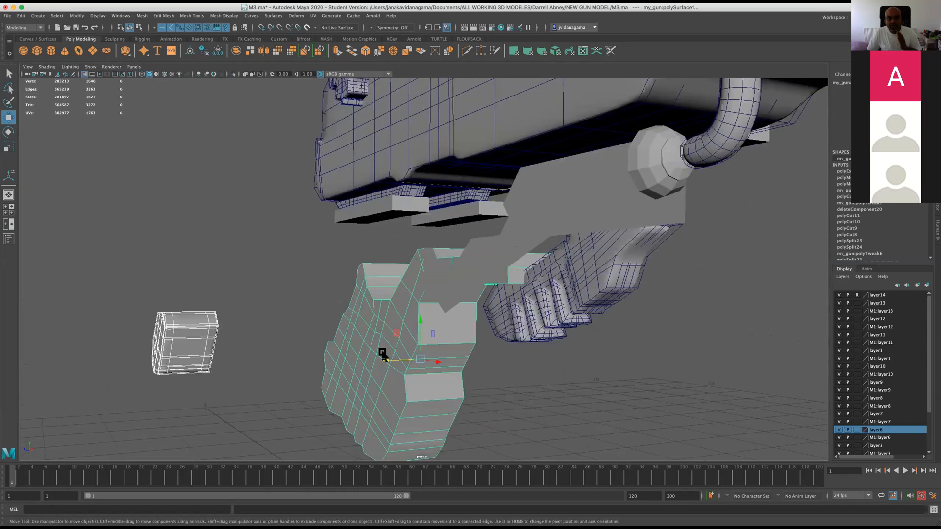
click(330, 372)
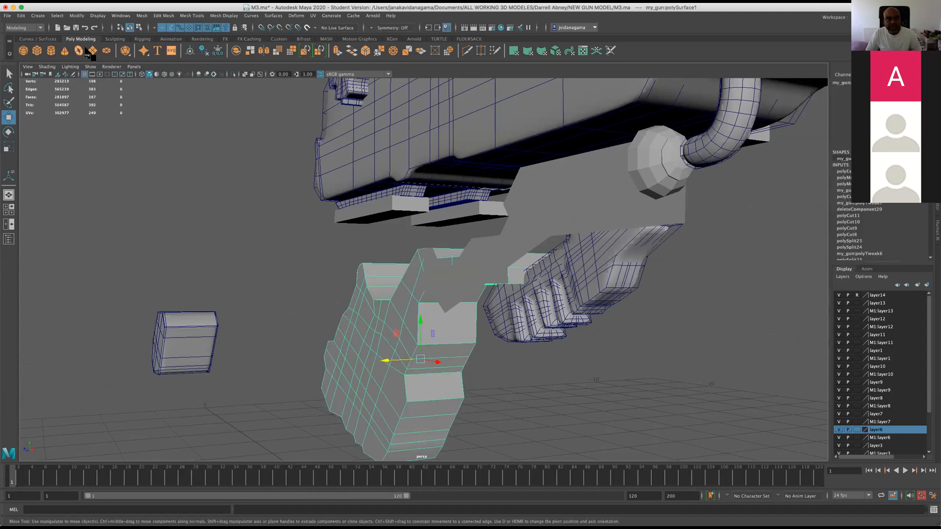
click(98, 18)
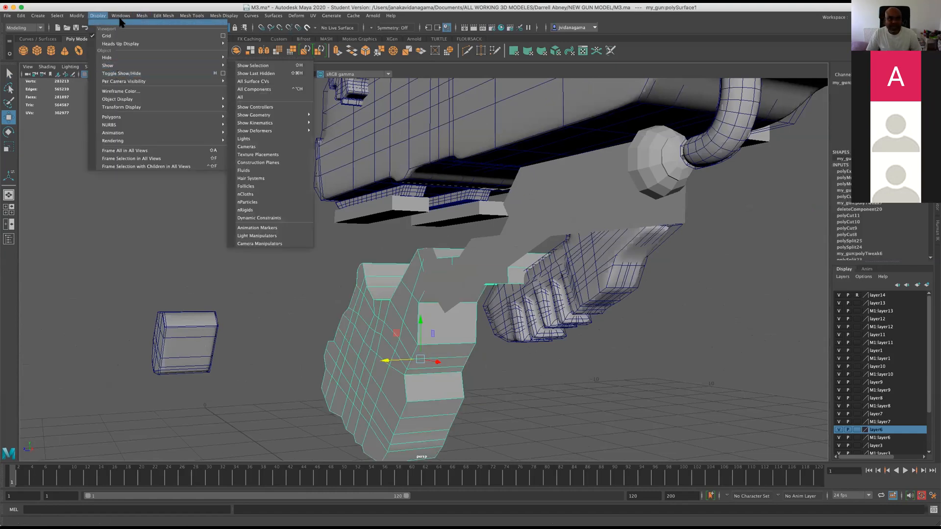
mouse_move(132, 60)
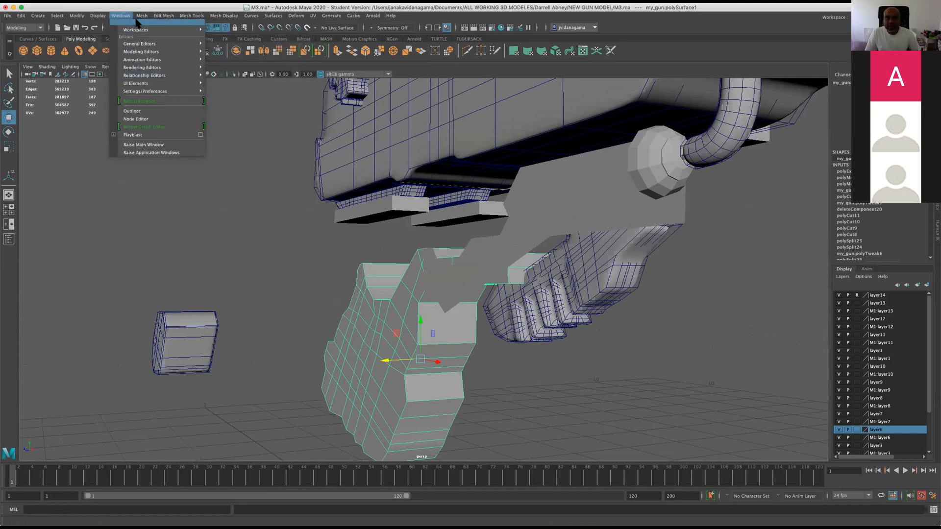
mouse_move(142, 16)
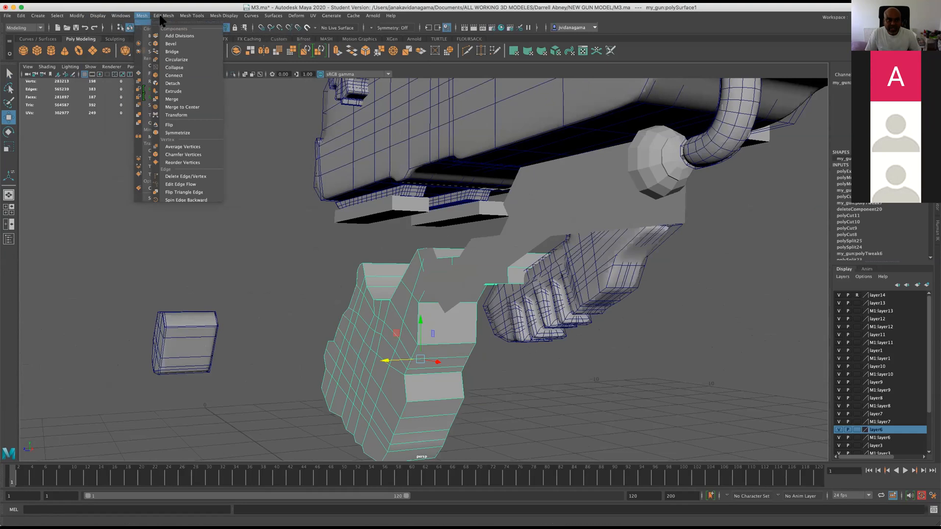
mouse_move(72, 17)
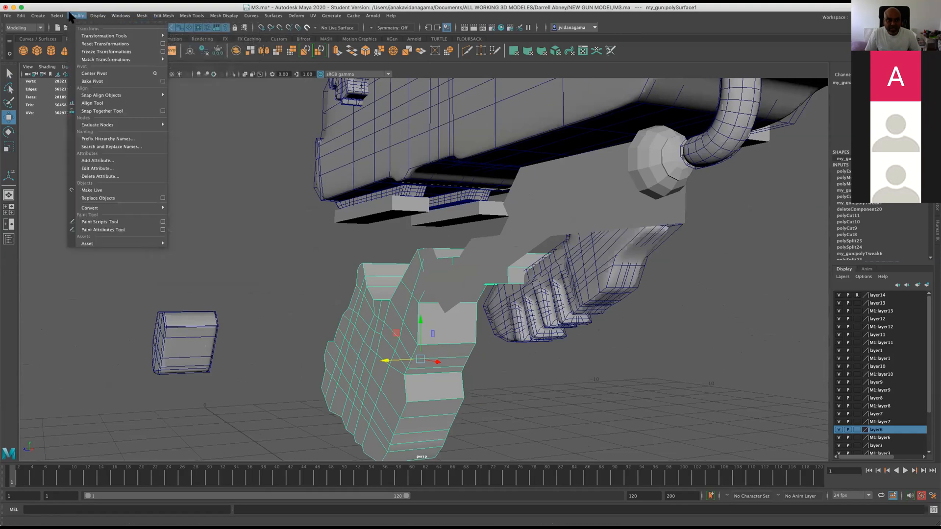
click(93, 72)
Try to shift the grip sideways relative to the gun body, and undo that move.
alt+drag(345, 352, 387, 371)
alt+drag(599, 379, 406, 347)
mouse_move(354, 325)
mouse_down()
mouse_move(319, 328)
mouse_move(339, 330)
mouse_up()
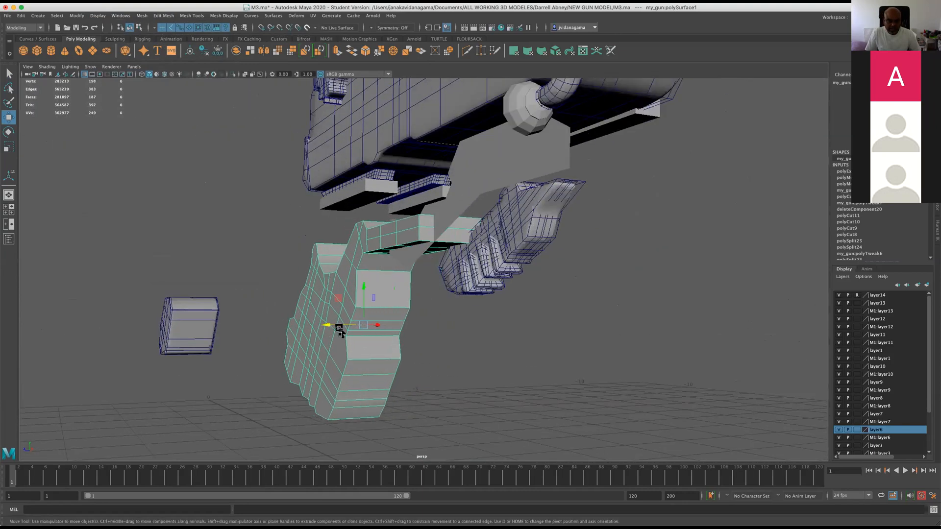
key(ctrl+z)
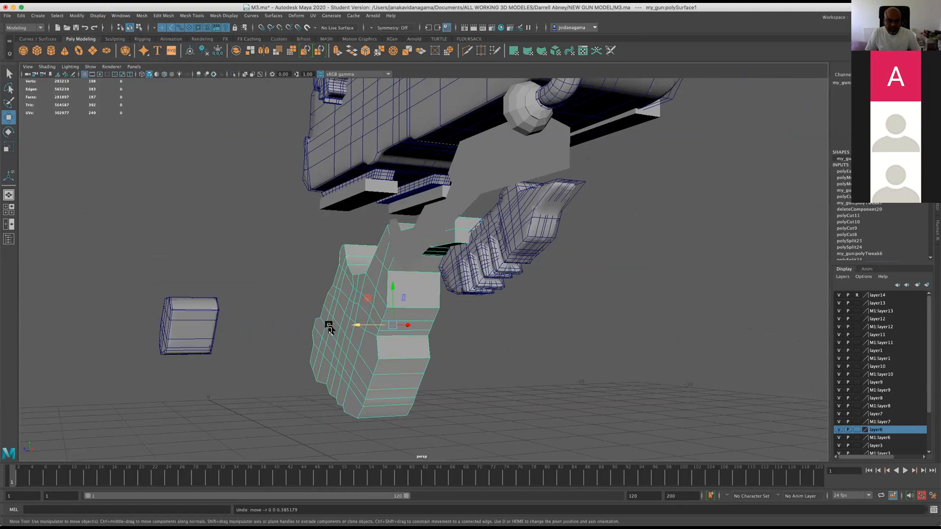
Save the M3.ma scene over the existing file.
alt+drag(340, 340, 170, 346)
key(ctrl+s)
key(Return)
Display the extruded grip mesh in smooth mesh preview.
scroll(171, 346, up, 5)
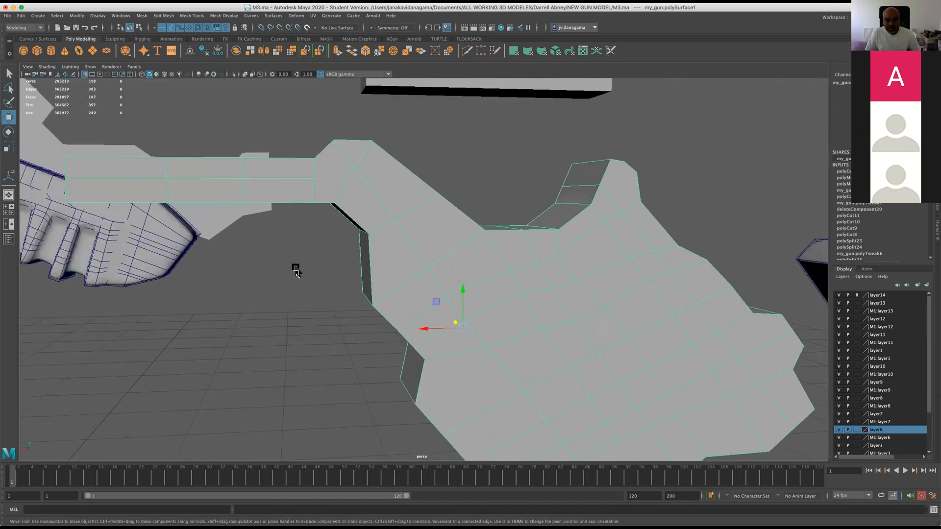
key(3)
alt+drag(372, 292, 438, 305)
scroll(468, 298, down, 5)
Compare the smoothed grip's outline and its connecting arm with the reference image in the front view, and check its shape in perspective.
key(space)
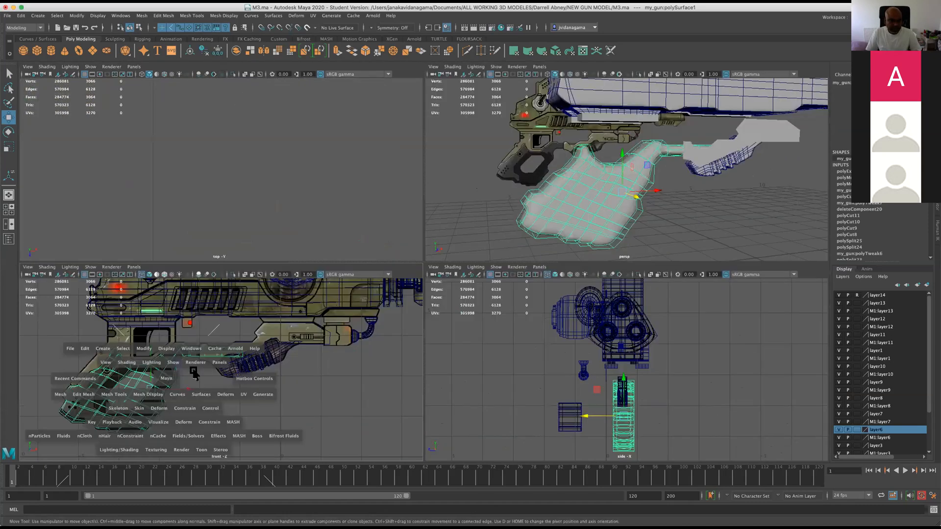
key(space)
scroll(309, 327, up, 5)
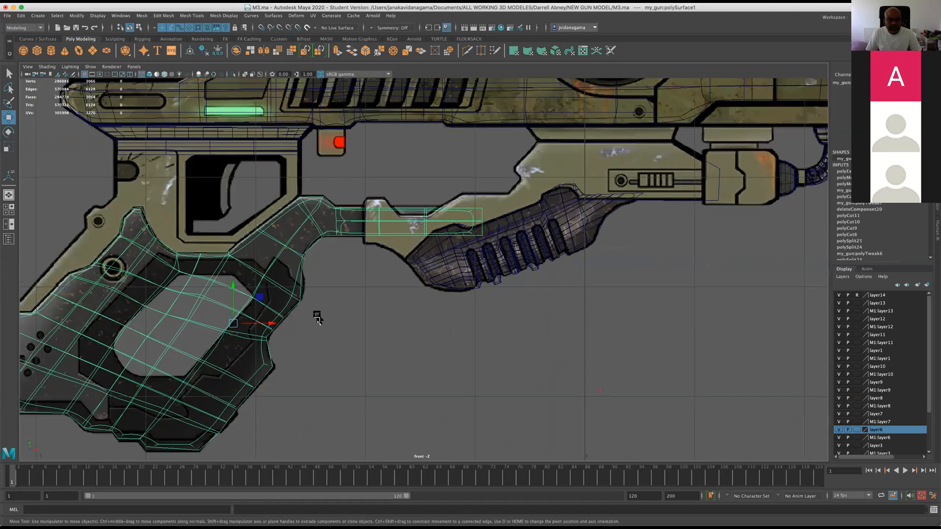
scroll(343, 218, up, 3)
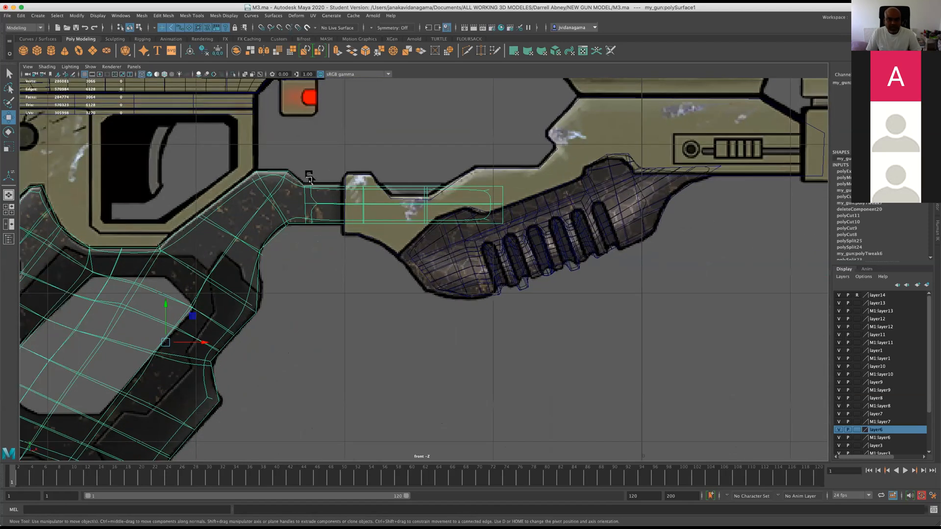
alt+middle_drag(331, 252, 436, 254)
scroll(436, 255, down, 5)
scroll(282, 281, up, 3)
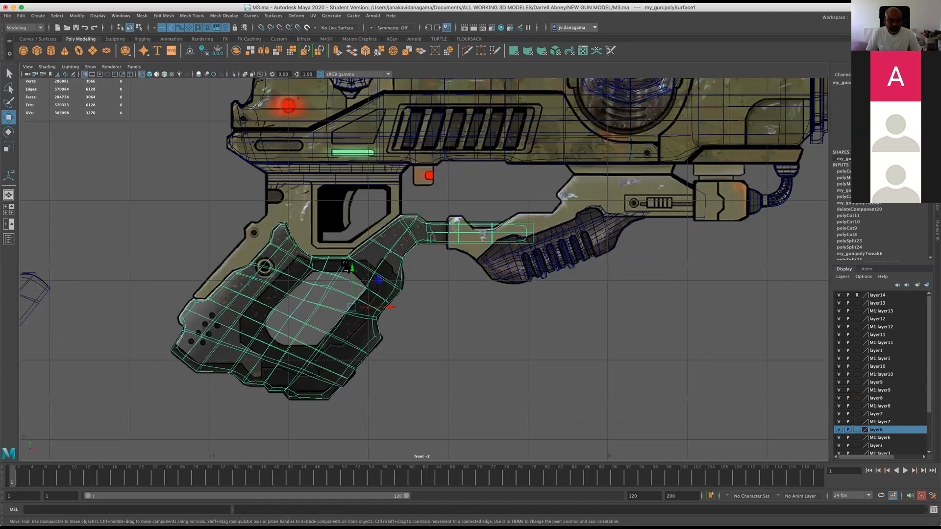
scroll(282, 281, up, 4)
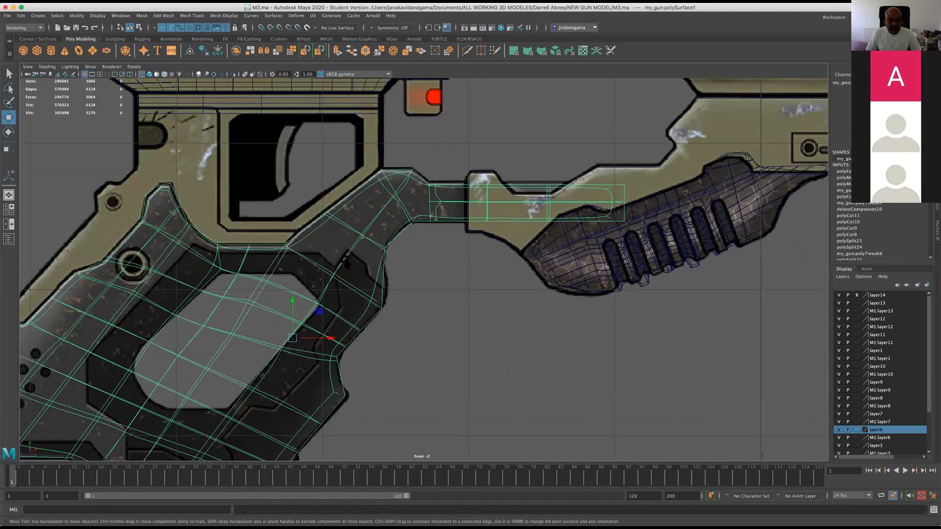
key(space)
key(space)
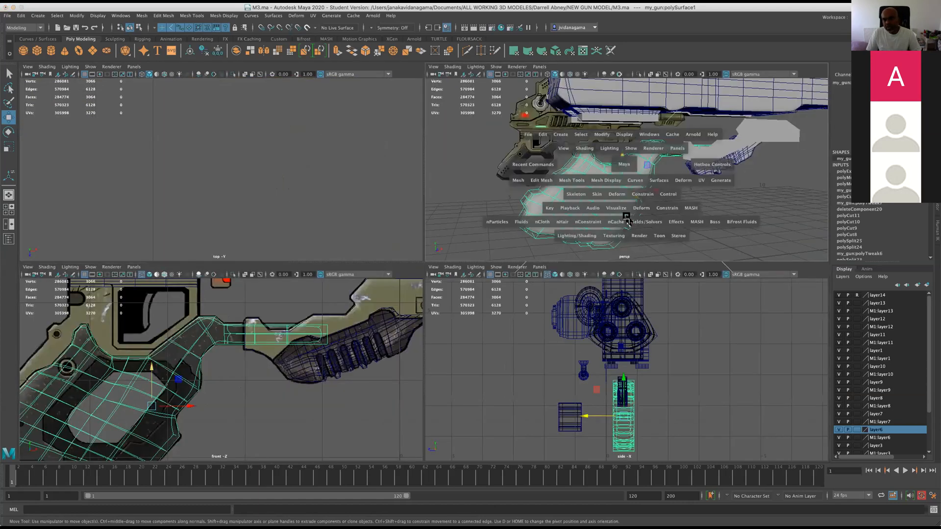
alt+drag(512, 266, 548, 263)
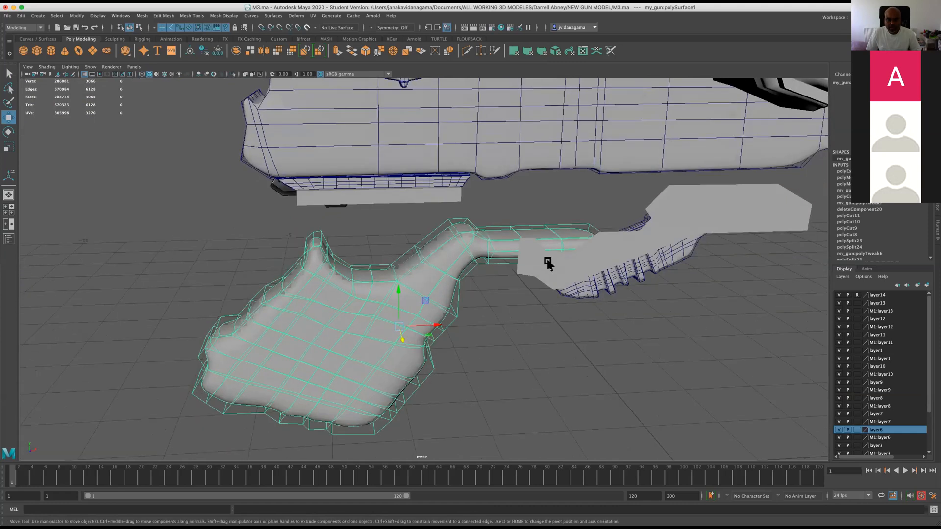
Save the M3.ma scene with the grip shown smoothed.
key(q)
key(ctrl+s)
key(w)
alt+drag(332, 330, 394, 341)
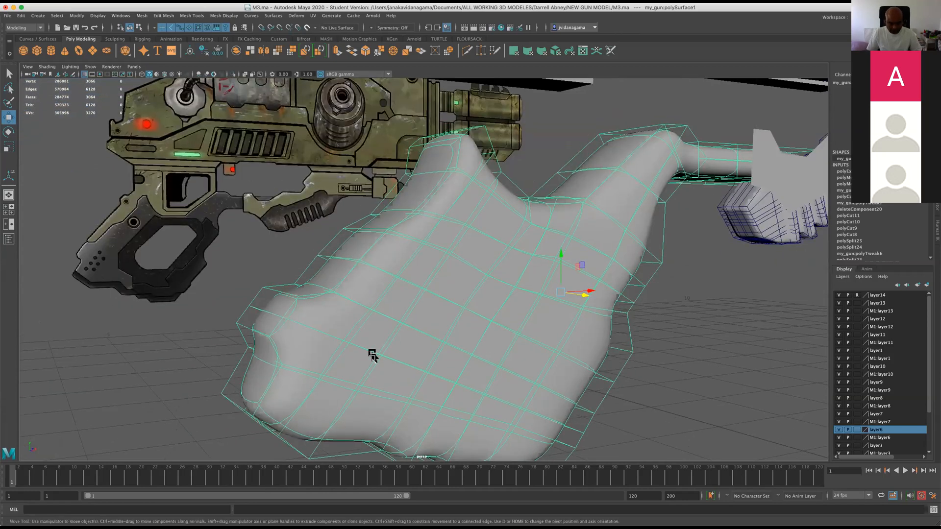
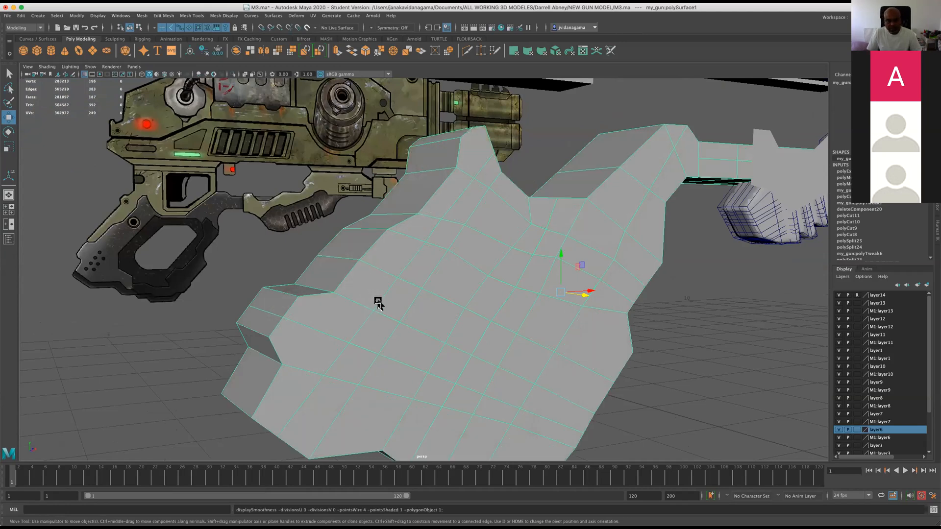
Insert an edge loop close to the lower finger-side edge of the smoothed grip mesh.
mouse_move(442, 283)
alt+mouse_down()
mouse_move(414, 279)
mouse_move(439, 284)
alt+mouse_up()
key(3)
alt+drag(397, 317, 347, 330)
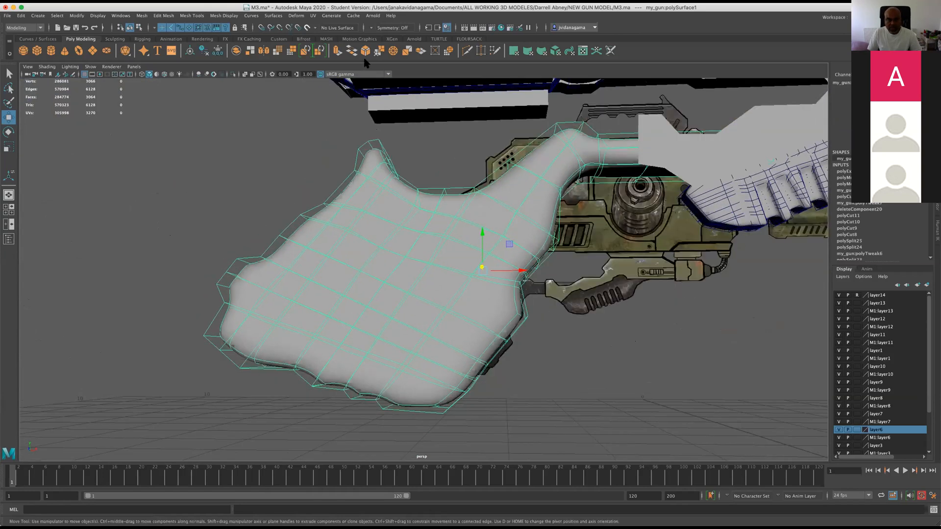
click(164, 16)
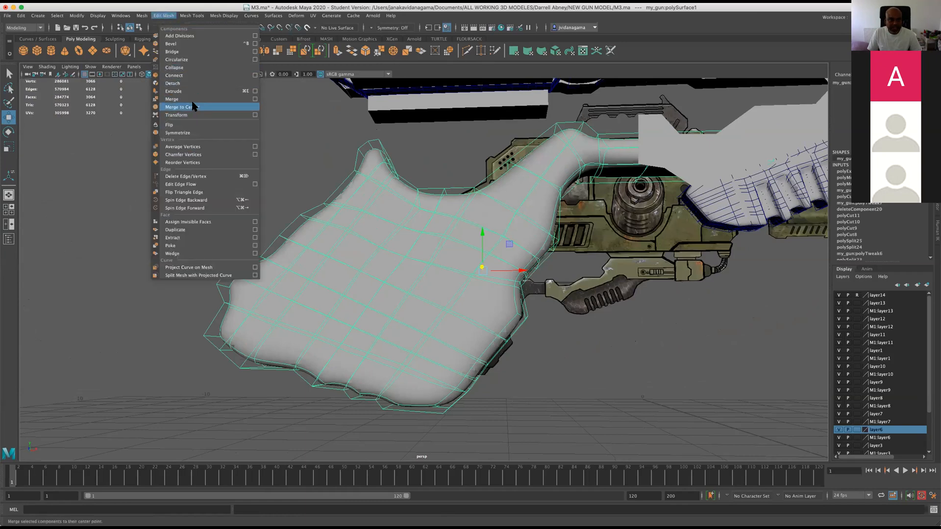
mouse_move(192, 15)
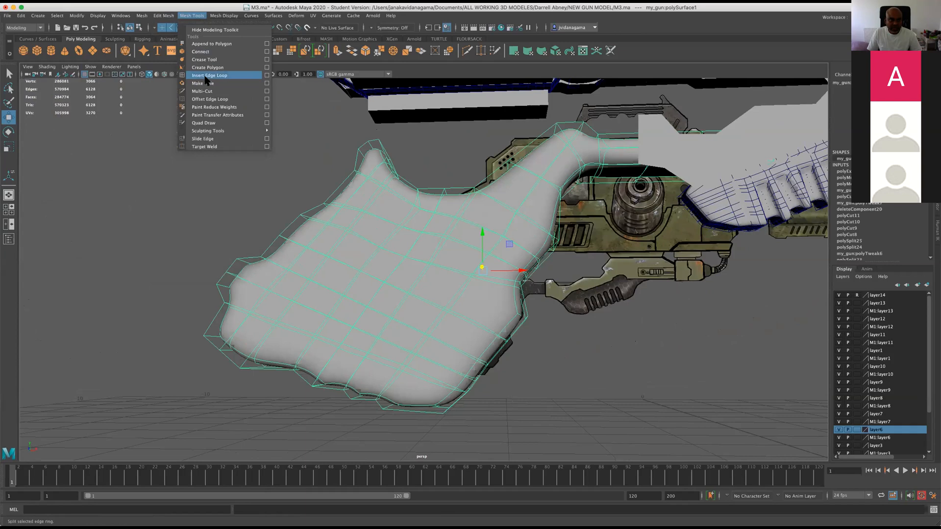
click(206, 75)
click(409, 410)
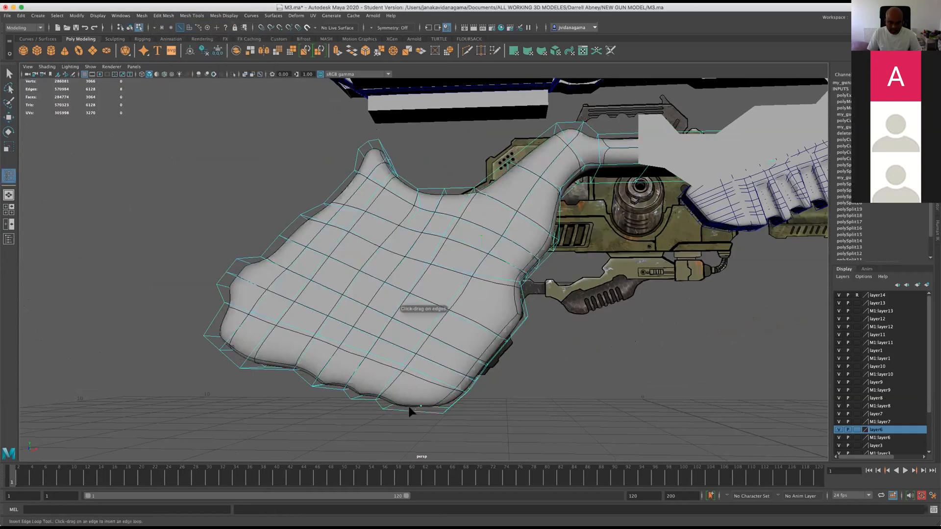
key(z)
alt+drag(401, 396, 355, 366)
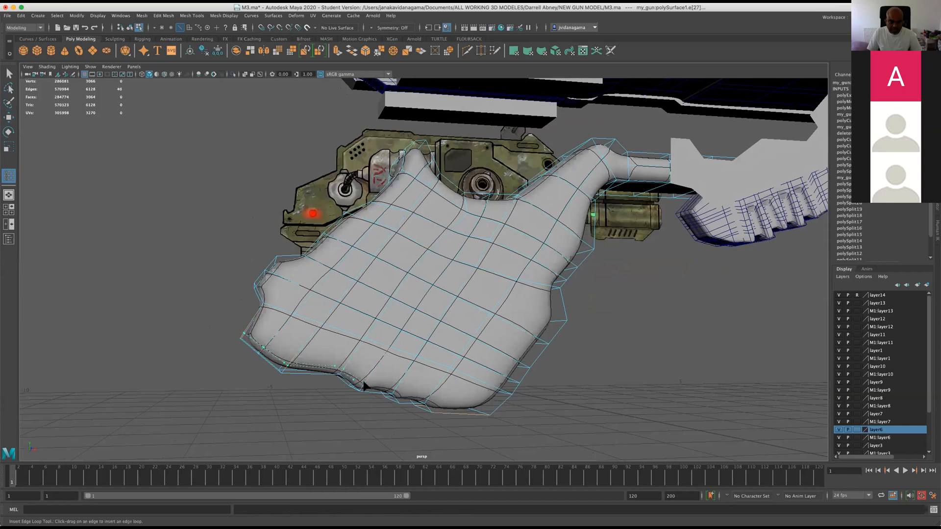
click(367, 385)
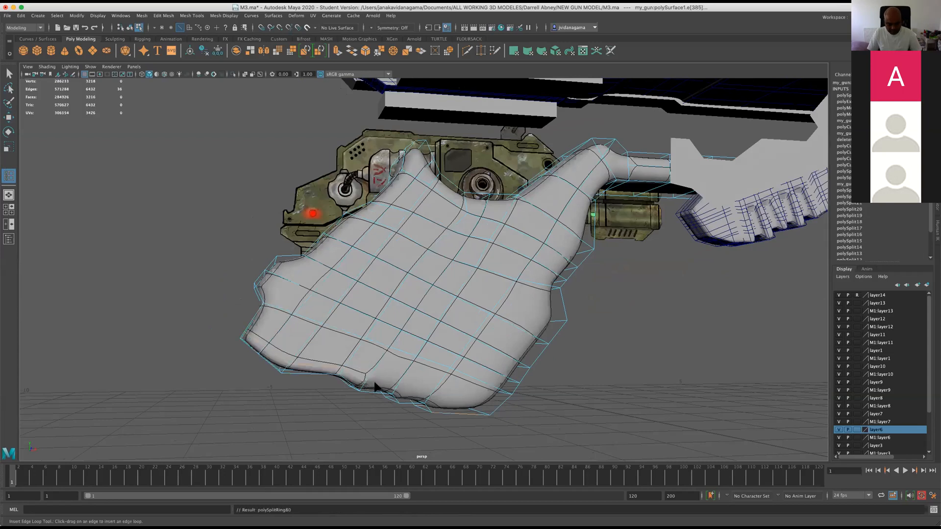
Show the grip unsmoothed and delete the edge crossing the stepped underside beside the new edge loop.
key(1)
scroll(377, 378, up, 3)
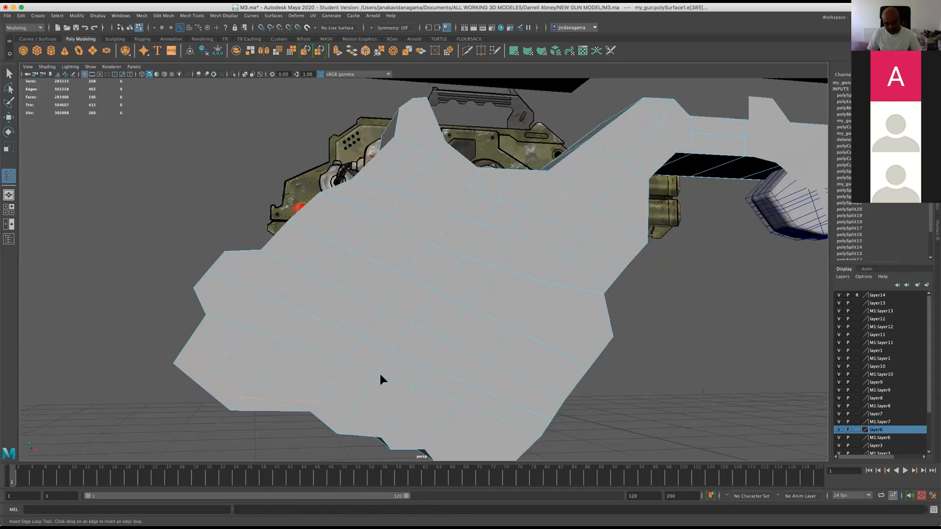
alt+drag(399, 391, 429, 369)
scroll(428, 374, up, 5)
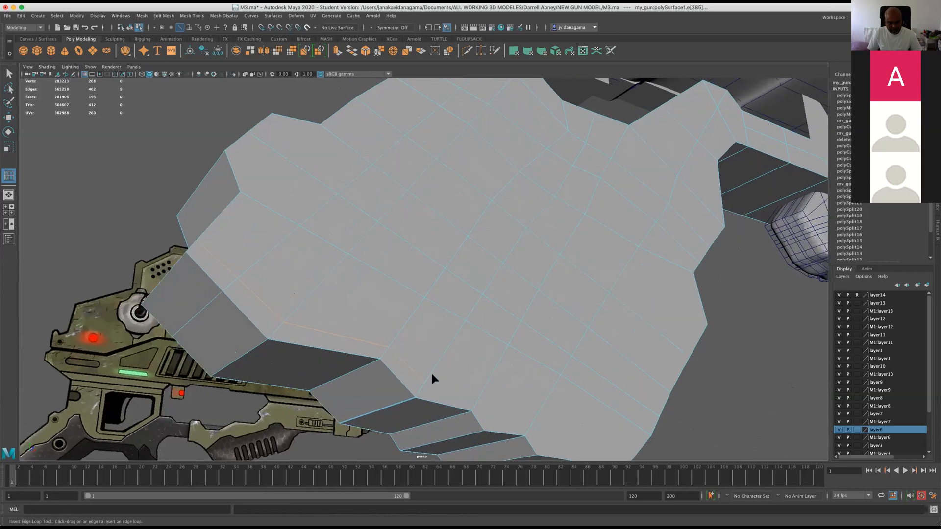
key(w)
scroll(342, 344, up, 2)
right_drag(332, 317, 337, 297)
click(349, 332)
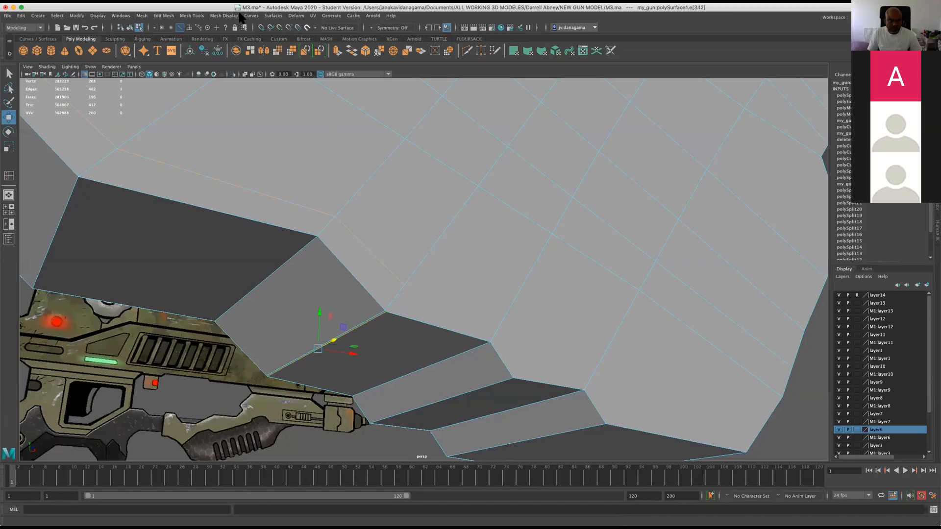
click(191, 15)
click(163, 15)
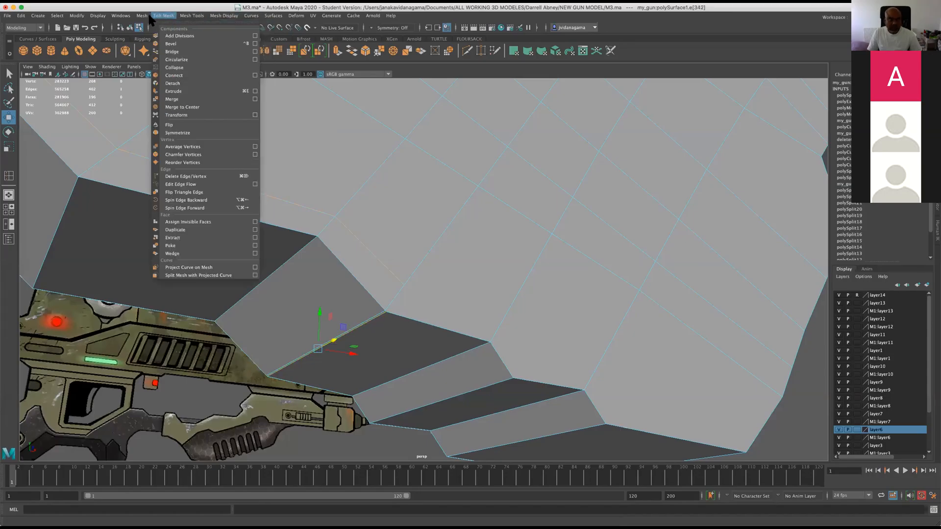
click(184, 176)
alt+drag(514, 398, 480, 428)
click(506, 365)
key(super+z)
click(389, 306)
drag(371, 324, 359, 399)
key(super+z)
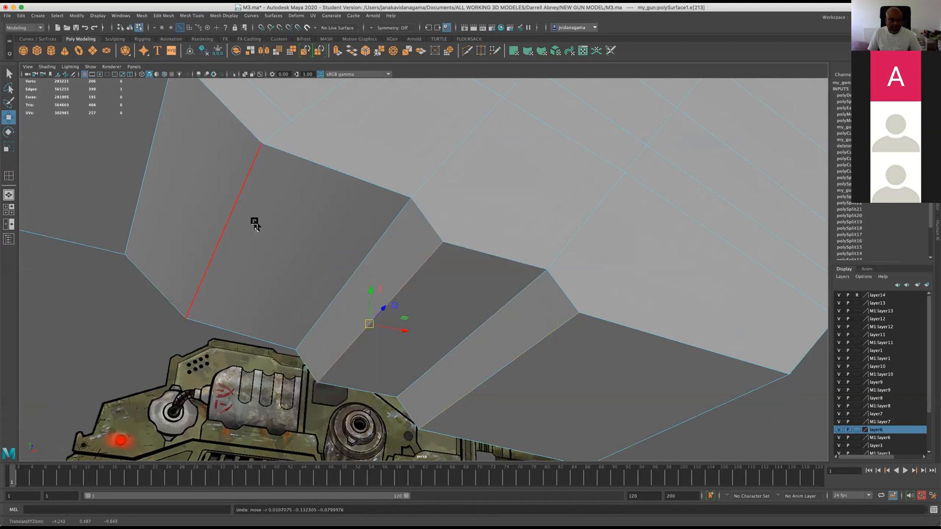
Insert two edge loops across the sloped section where the connecting arm joins the grip.
scroll(365, 254, down, 5)
mouse_move(410, 305)
alt+mouse_down()
mouse_move(359, 329)
mouse_move(420, 315)
mouse_move(384, 351)
mouse_move(424, 311)
alt+mouse_up()
scroll(368, 332, up, 2)
scroll(368, 332, down, 4)
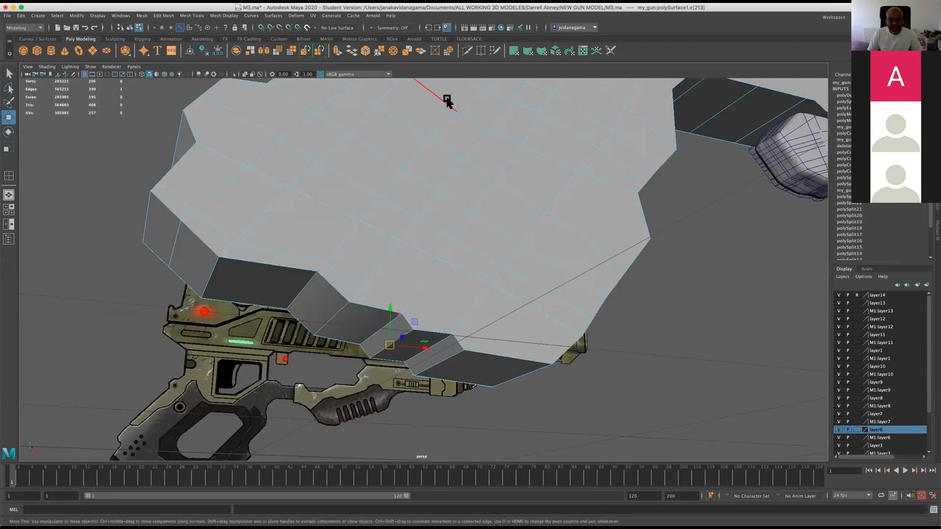
click(164, 16)
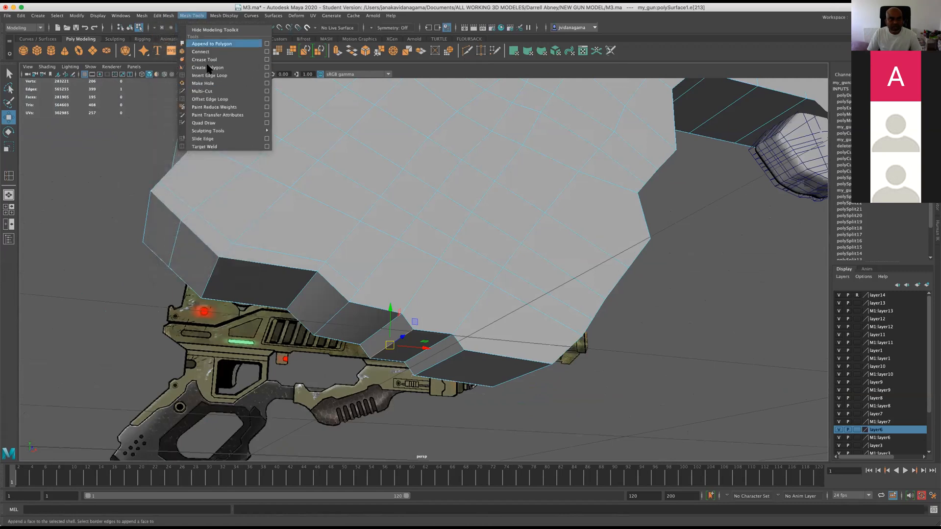
click(215, 78)
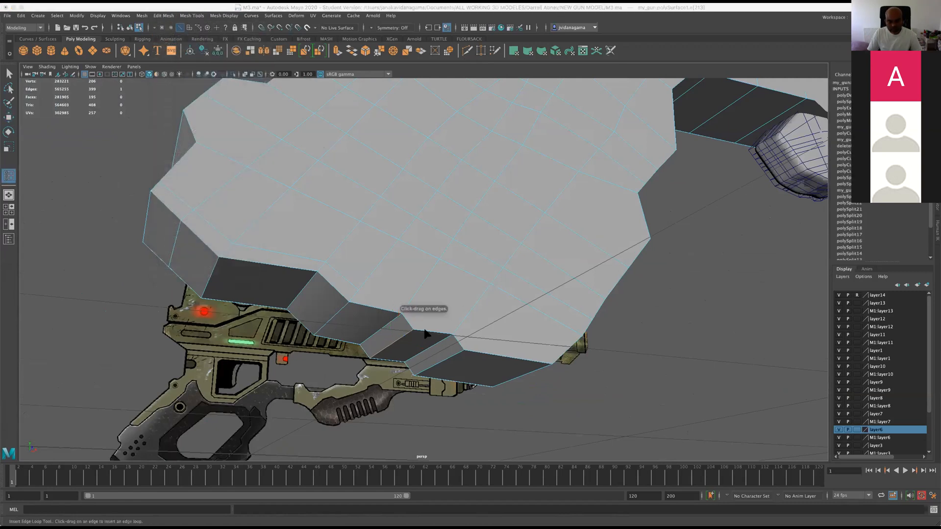
click(425, 333)
alt+drag(517, 230, 500, 256)
click(493, 232)
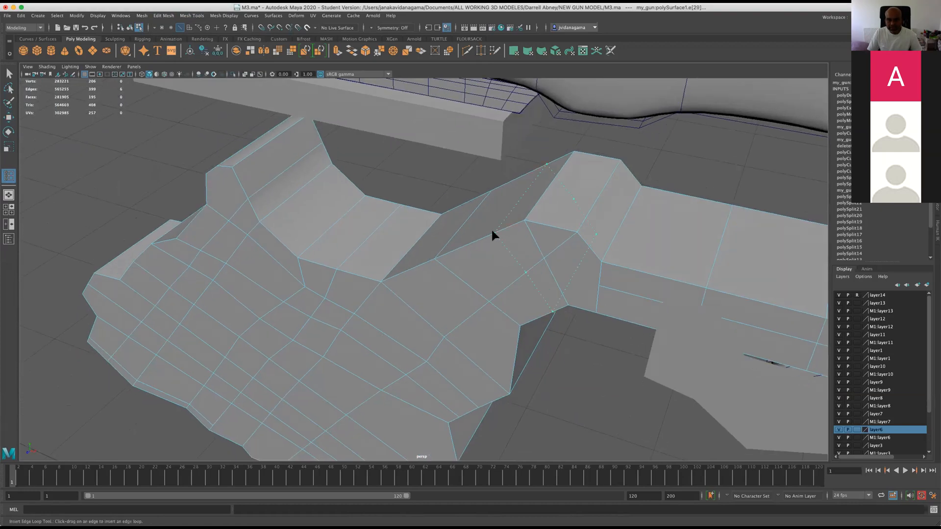
click(480, 241)
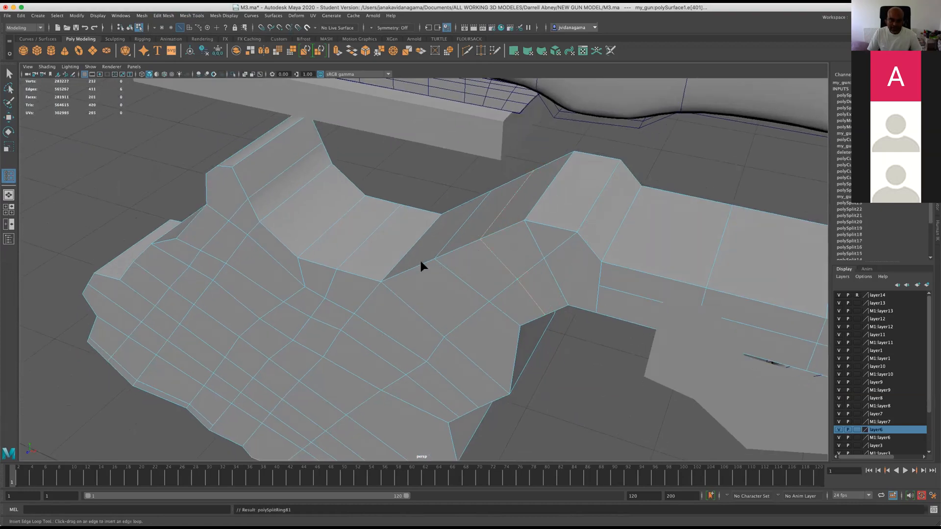
click(411, 261)
Insert two more edge loops across the upper part of the grip face, below the saddle.
alt+drag(428, 264, 444, 267)
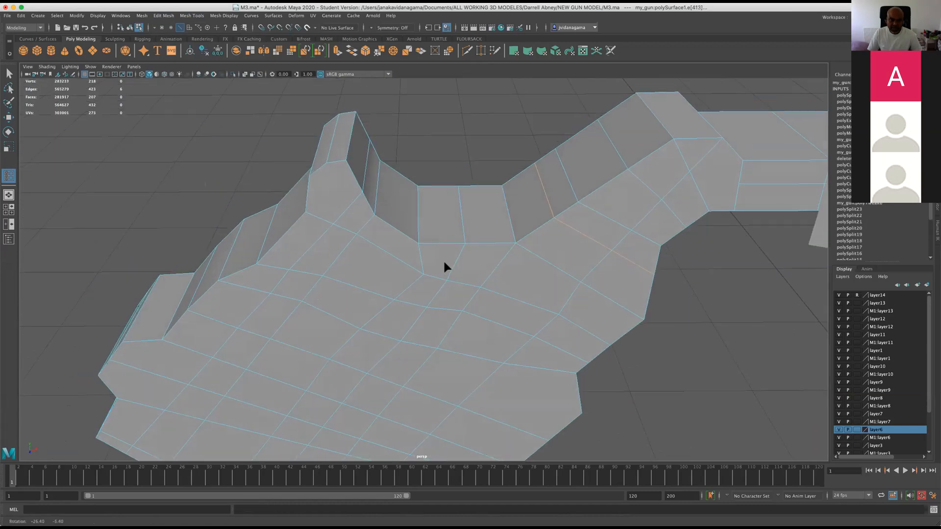
drag(598, 354, 599, 350)
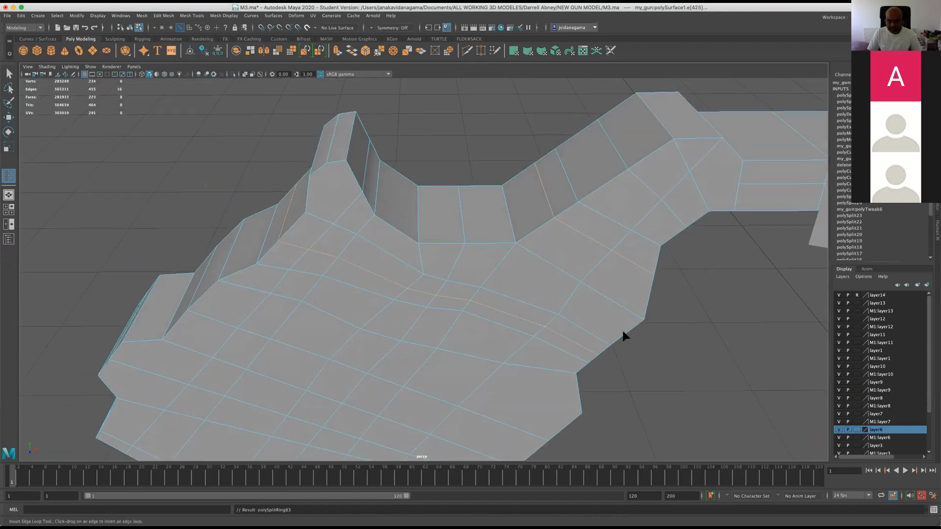
click(622, 330)
Continue the open edge loop around the raised tip of the grip to its opposite face with a Multi-Cut.
alt+drag(551, 290, 499, 141)
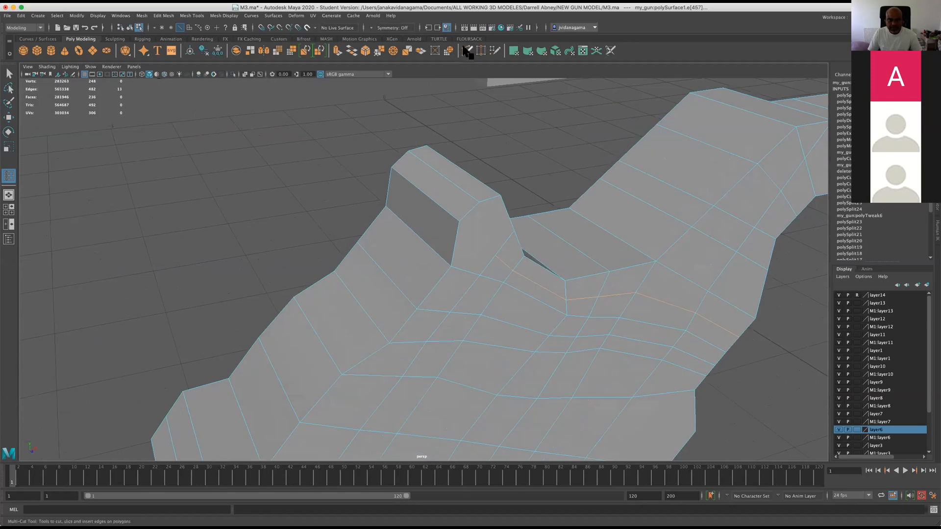
key(ctrl+shift+x)
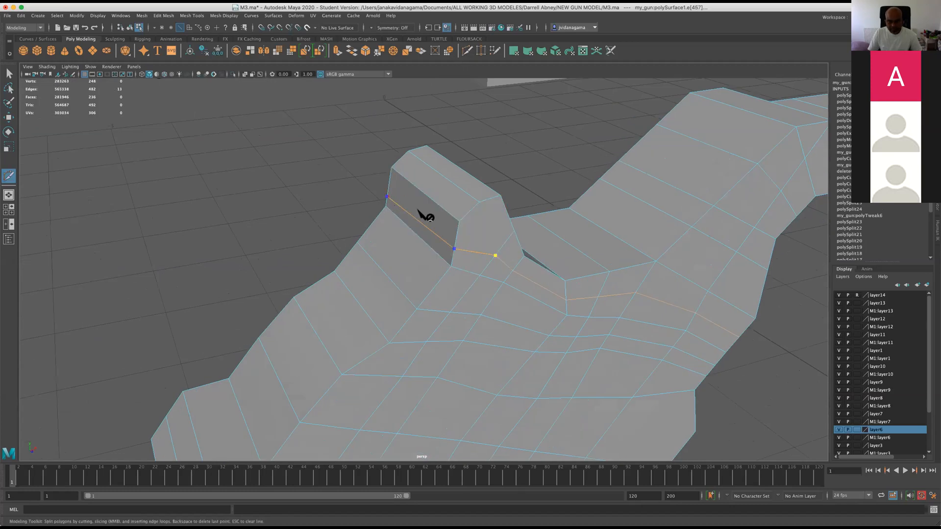
alt+drag(418, 210, 517, 202)
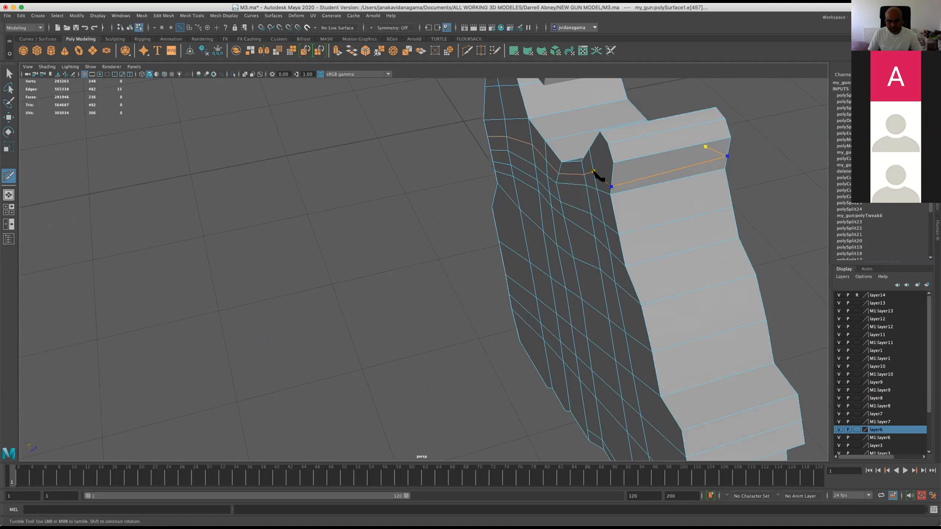
key(Return)
alt+drag(519, 247, 272, 253)
click(251, 249)
scroll(248, 258, up, 2)
key(w)
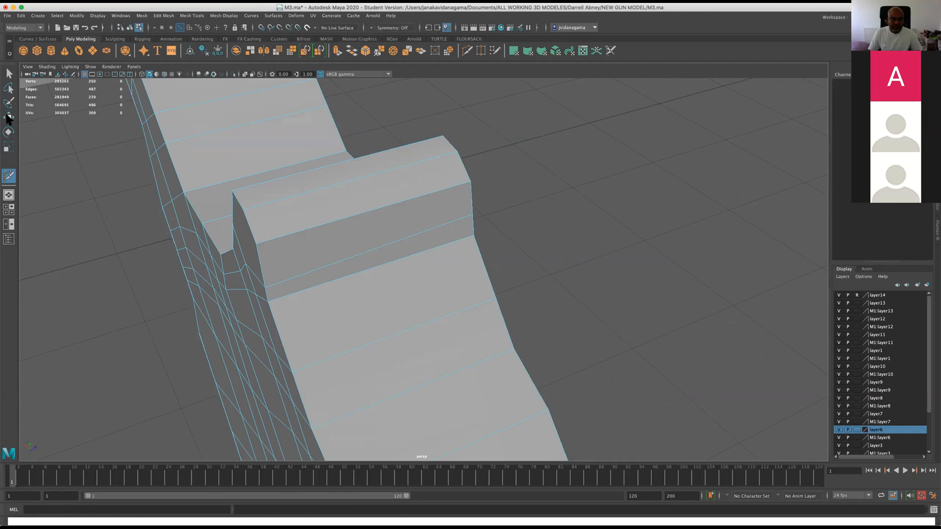
Select the grip mesh and inspect its cross edges in the side view.
key(space)
key(space)
key(space)
key(space)
scroll(450, 354, up, 1)
right_drag(434, 358, 456, 310)
click(398, 367)
drag(384, 366, 531, 353)
scroll(530, 353, up, 1)
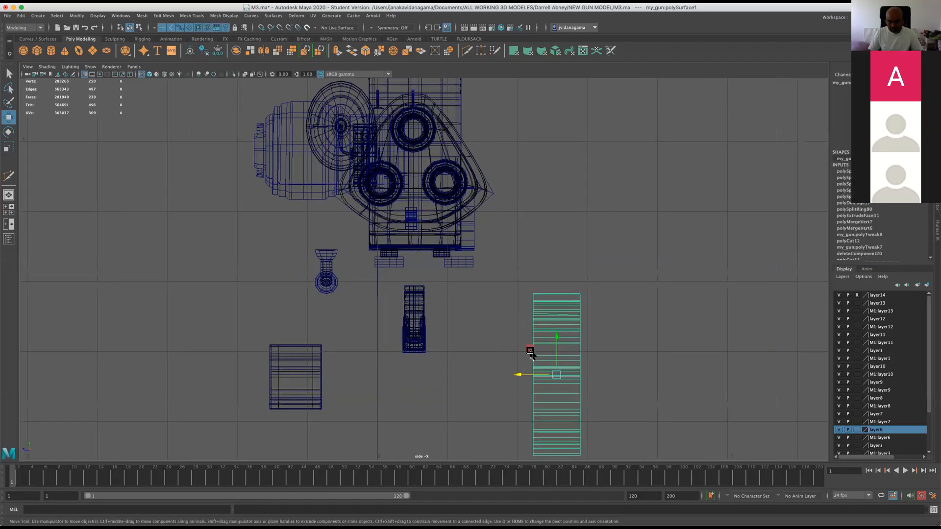
scroll(530, 353, down, 3)
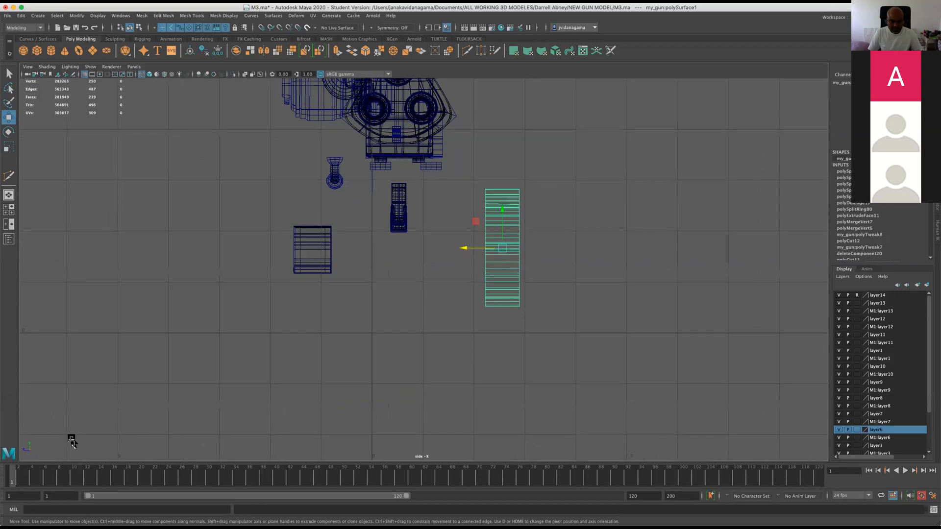
scroll(493, 206, up, 5)
scroll(468, 276, up, 2)
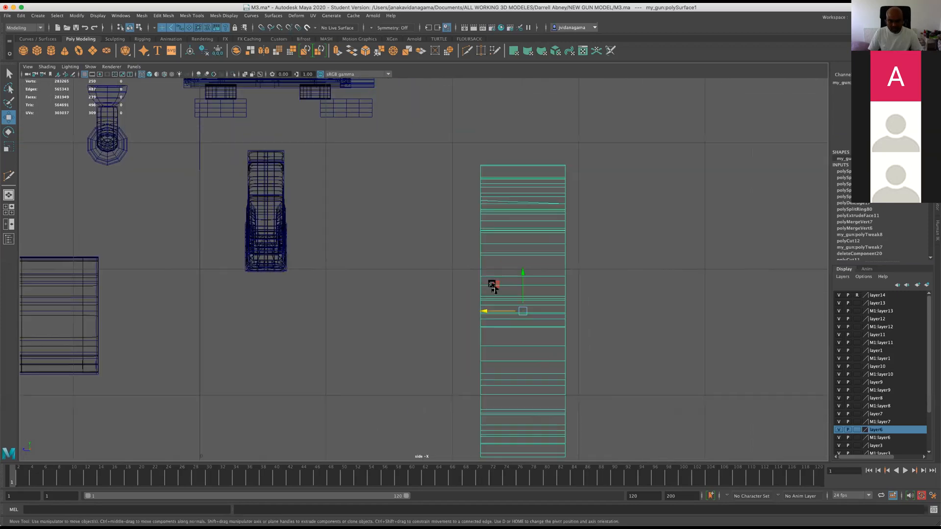
Select the grip's vertices along the slanted cross edge in the side view.
scroll(539, 313, up, 1)
alt+right_drag(502, 211, 580, 168)
alt+middle_drag(578, 169, 483, 263)
alt+right_drag(412, 277, 453, 263)
right_click(438, 249)
click(399, 250)
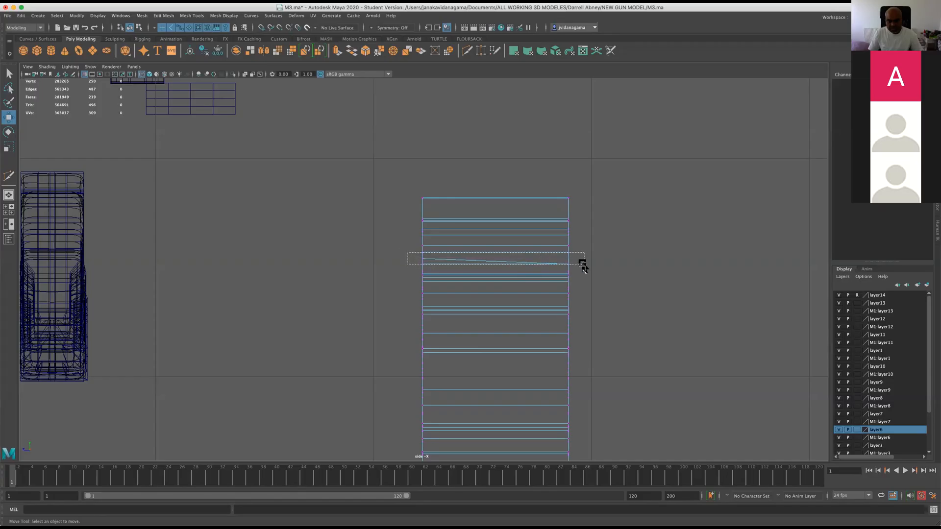
drag(583, 263, 584, 262)
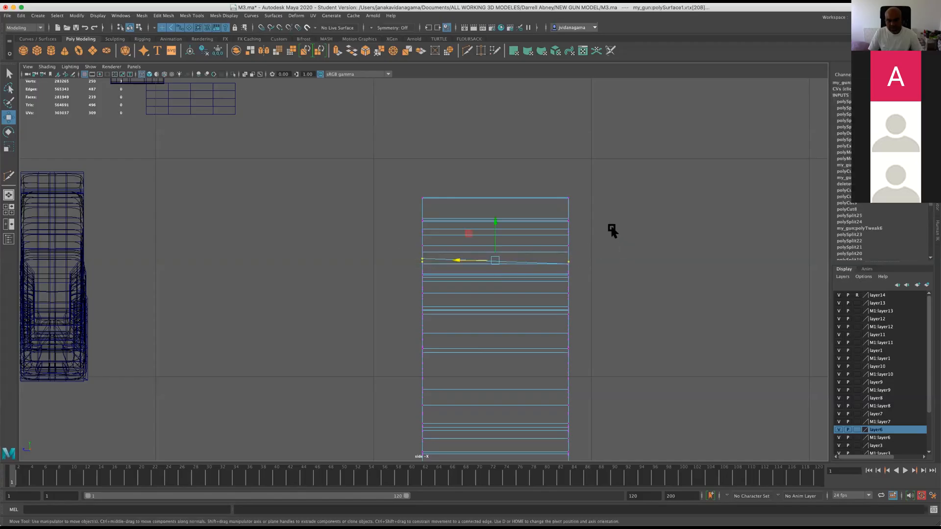
Examine the mesh around the slanted edge's vertices in the perspective view.
key(space)
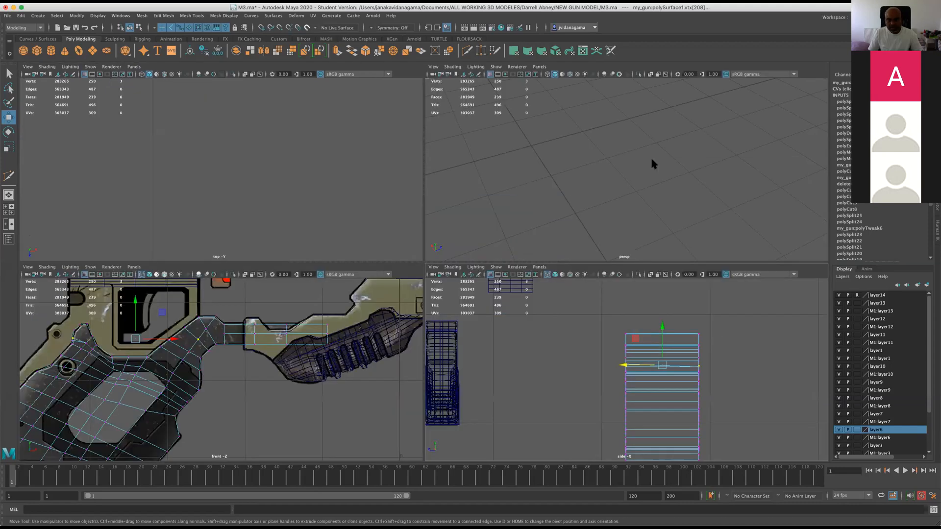
key(space)
mouse_move(598, 216)
alt+mouse_down()
mouse_move(560, 220)
mouse_move(586, 224)
alt+mouse_up()
alt+right_drag(586, 224, 365, 286)
alt+drag(365, 285, 382, 279)
alt+right_drag(382, 279, 402, 278)
mouse_move(401, 278)
alt+mouse_down()
mouse_move(411, 273)
mouse_move(397, 273)
alt+mouse_up()
alt+right_drag(402, 277, 422, 331)
alt+right_drag(363, 318, 342, 297)
alt+drag(341, 297, 297, 349)
scroll(478, 325, down, 5)
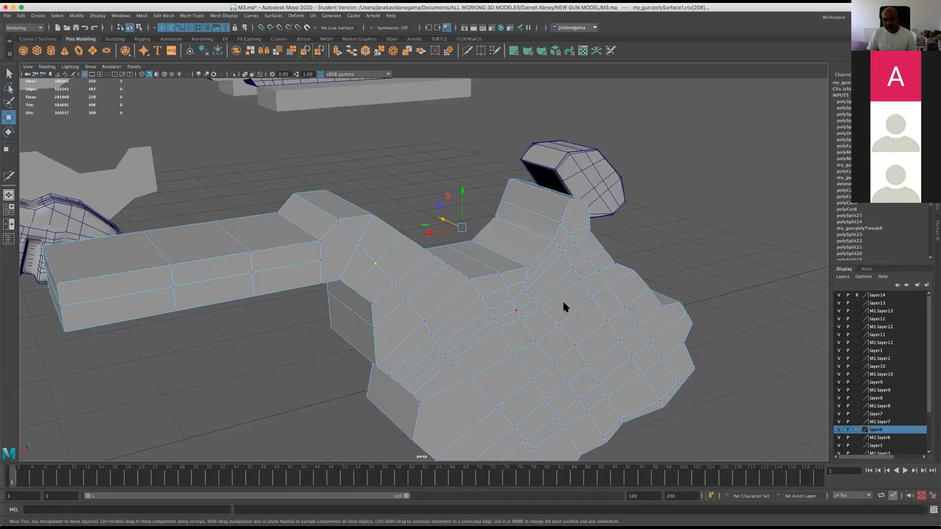
Check the vertices at both ends of the ridge between the connecting arm and the grip.
right_drag(524, 280, 546, 267)
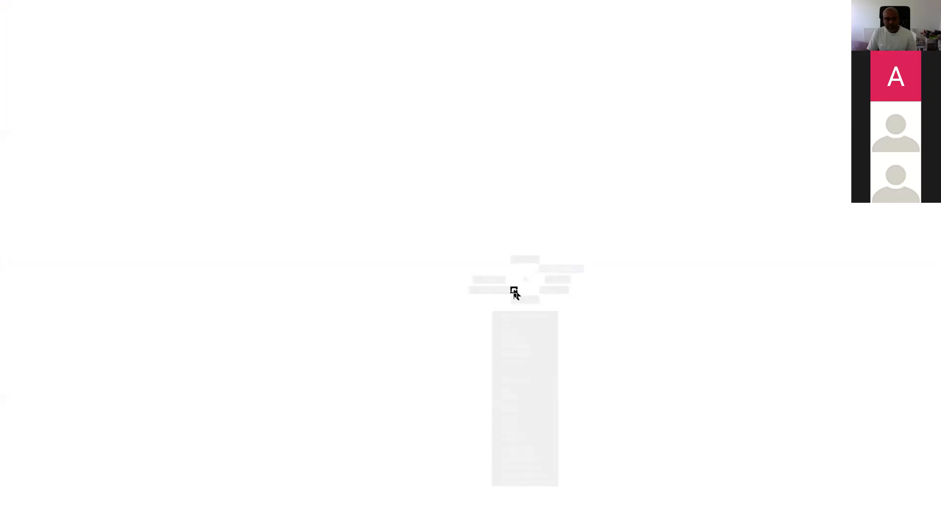
alt+drag(513, 315, 258, 123)
scroll(259, 123, up, 5)
alt+right_drag(258, 122, 294, 132)
alt+drag(294, 132, 306, 179)
alt+middle_drag(343, 329, 362, 180)
right_drag(424, 254, 391, 257)
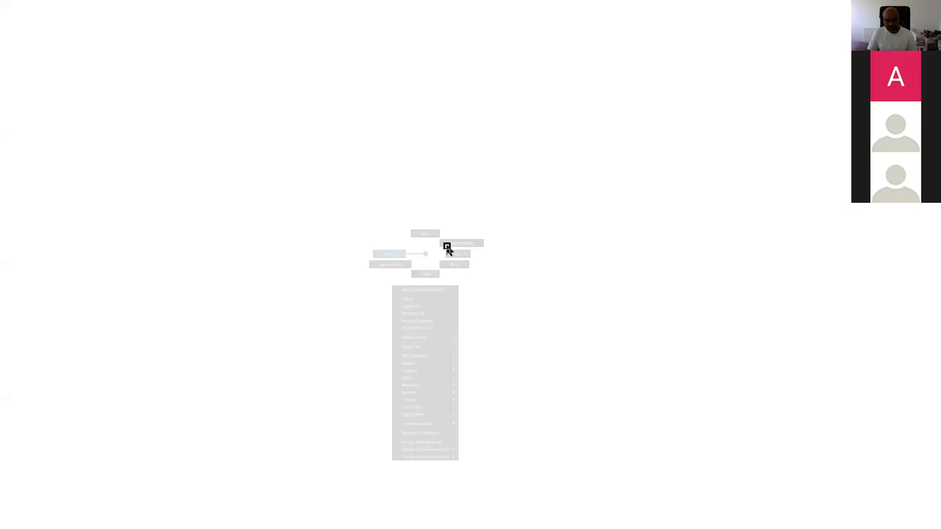
click(482, 268)
click(323, 164)
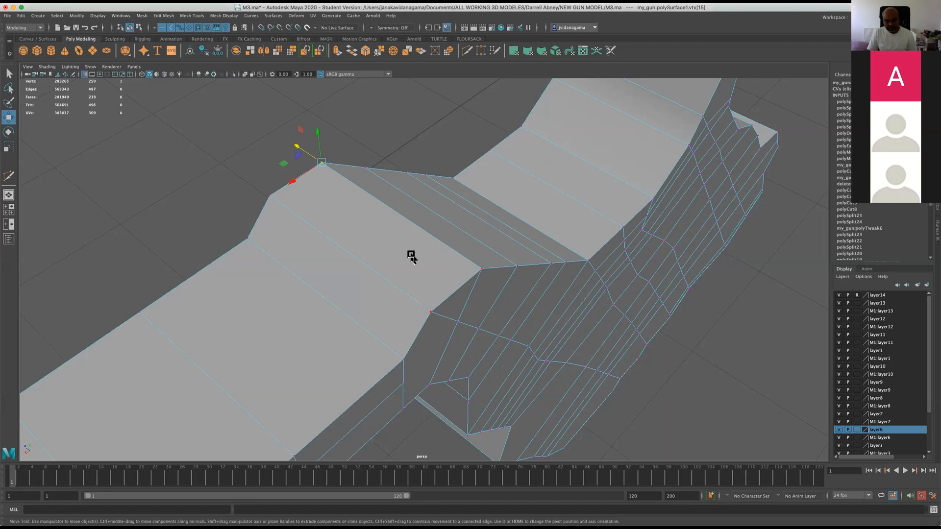
Delete the construction history of the grip mesh.
alt+drag(481, 235, 466, 223)
right_drag(451, 210, 484, 204)
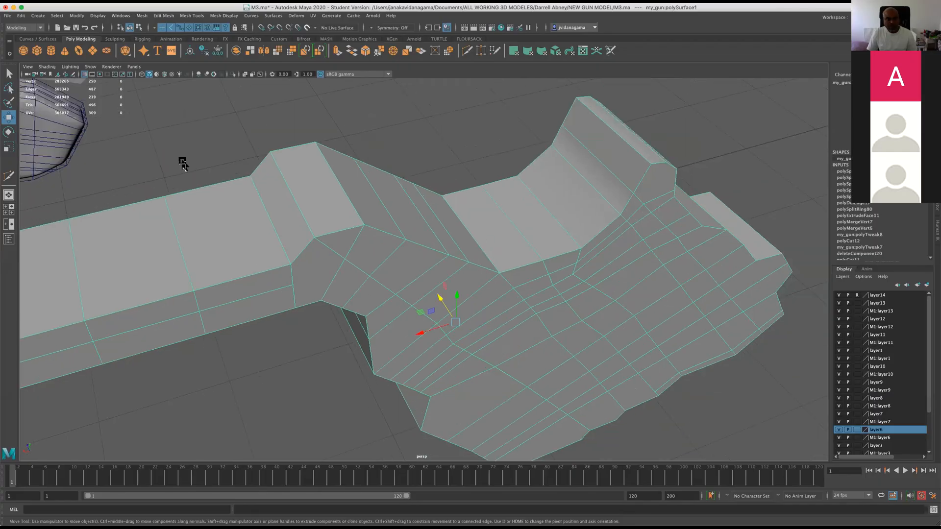
click(75, 16)
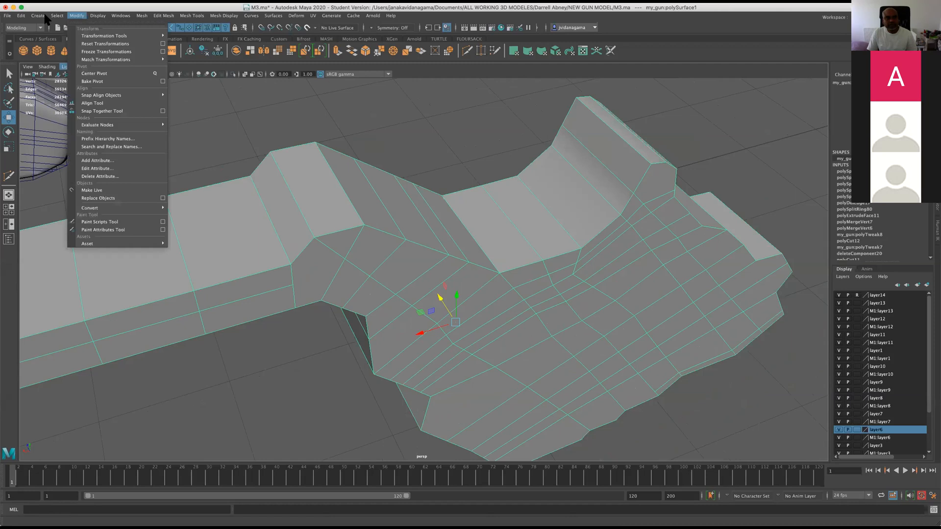
mouse_move(21, 15)
mouse_move(73, 108)
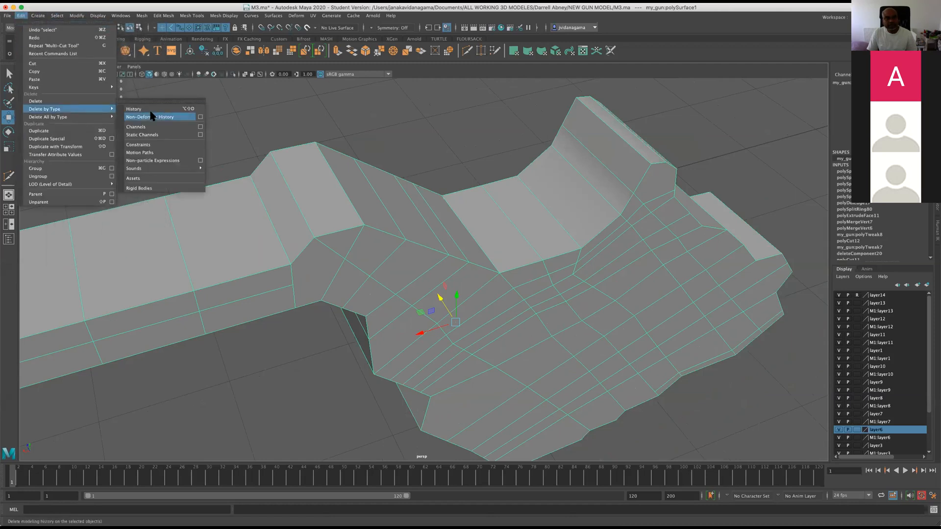
click(196, 109)
Examine the grip's vertices around the saddle between the connecting arm and the rear peak in the perspective view.
alt+drag(426, 300, 405, 295)
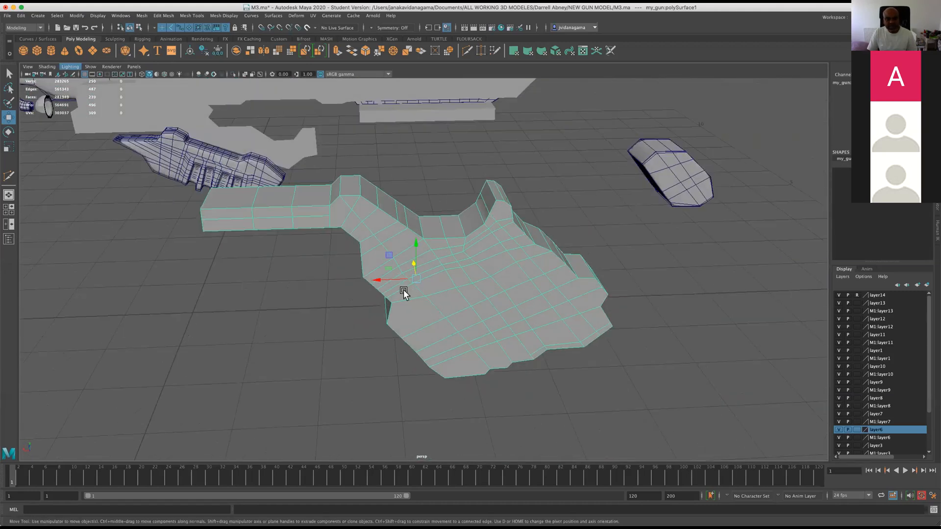
alt+right_drag(405, 295, 861, 423)
right_drag(470, 235, 431, 235)
click(451, 247)
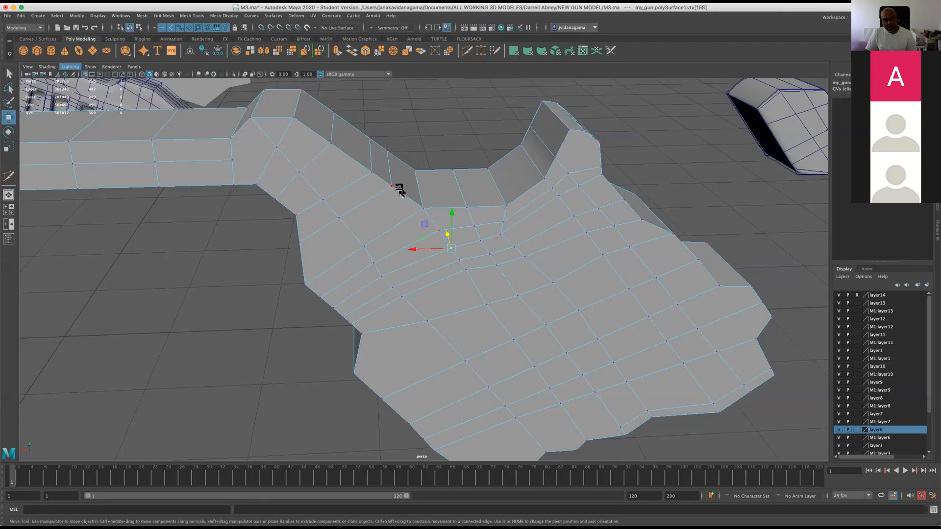
alt+drag(408, 190, 381, 195)
scroll(378, 194, down, 4)
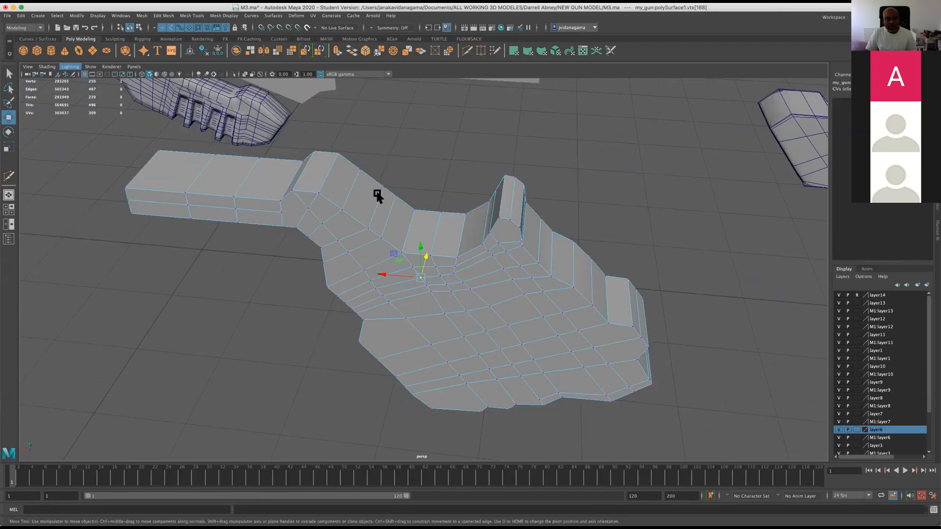
scroll(372, 208, up, 3)
mouse_move(442, 215)
alt+mouse_down()
mouse_move(359, 219)
mouse_move(380, 231)
mouse_move(449, 218)
alt+mouse_up()
scroll(450, 219, down, 5)
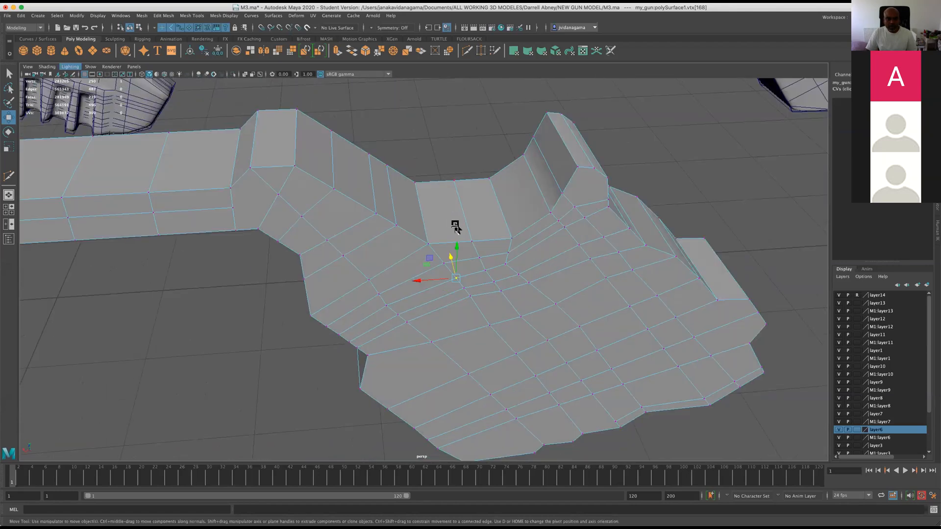
mouse_move(433, 281)
right_down()
mouse_move(460, 276)
mouse_move(447, 274)
right_up()
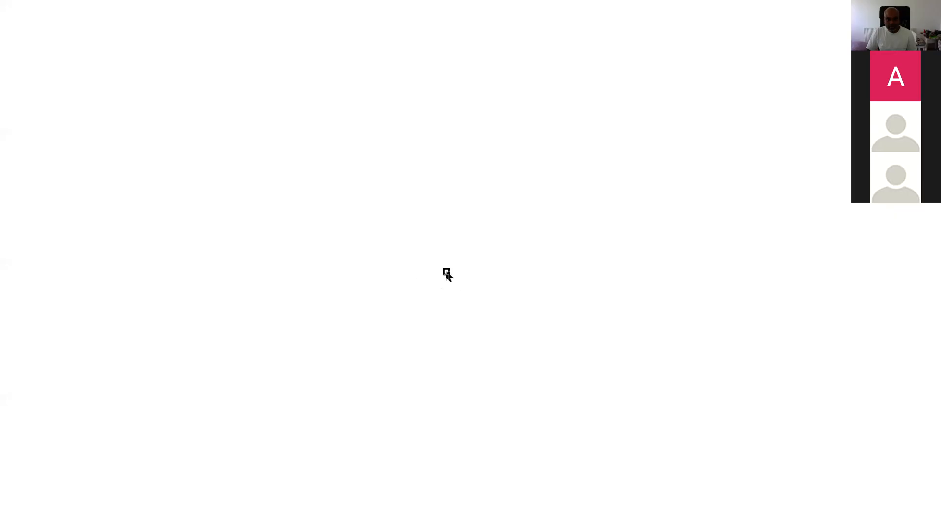
Inspect the grip's side face and the width of its front edge from several angles.
alt+drag(462, 308, 367, 321)
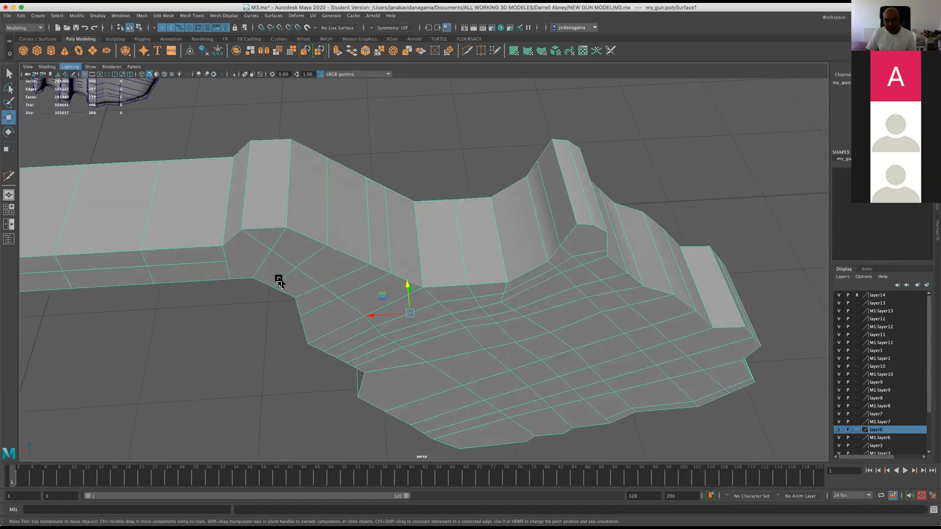
scroll(279, 281, up, 2)
alt+drag(418, 301, 427, 277)
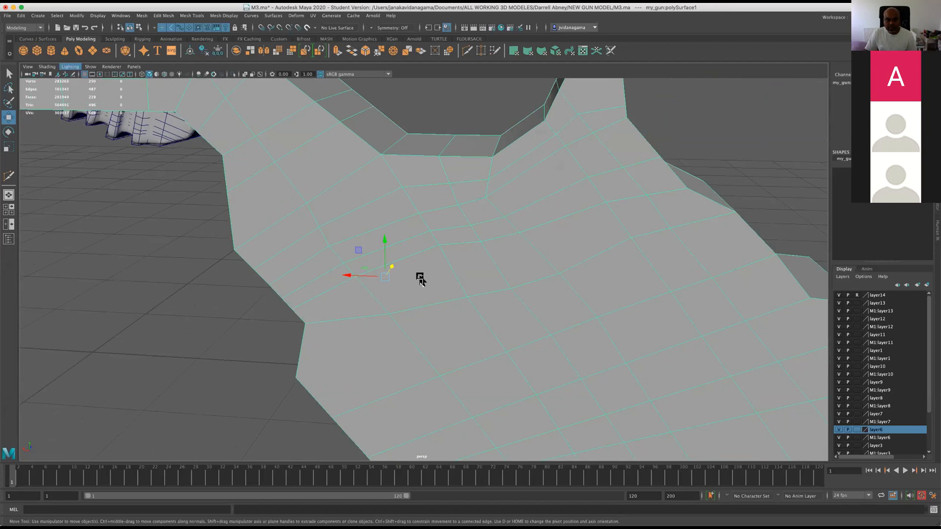
alt+drag(537, 273, 654, 245)
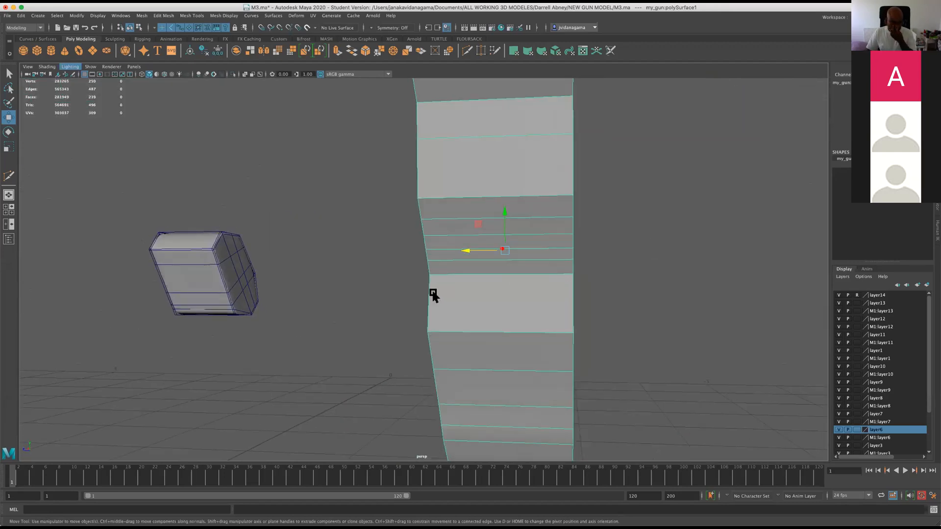
alt+drag(408, 295, 486, 266)
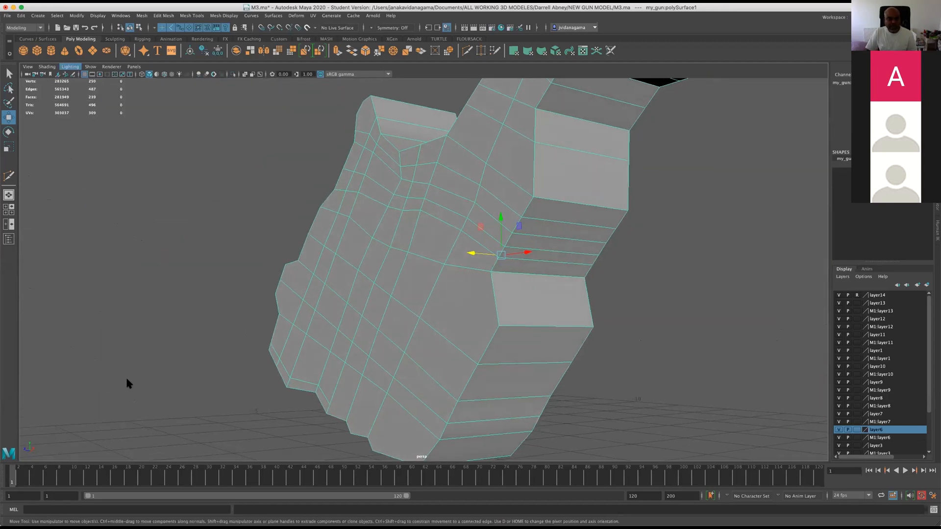
Reposition three grip vertices along the rear edge of the dark inset panel in the front view.
key(space)
key(space)
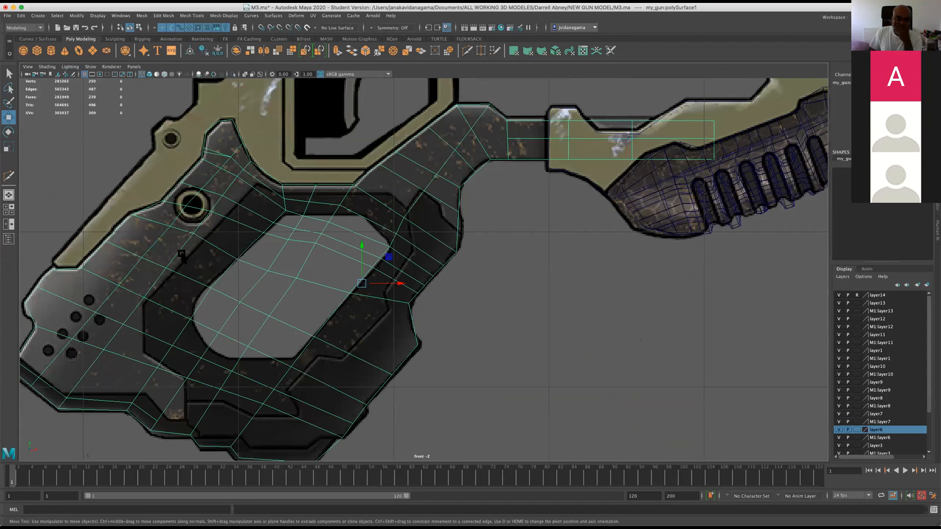
mouse_move(188, 230)
right_down()
mouse_move(166, 236)
mouse_move(190, 228)
right_up()
click(197, 242)
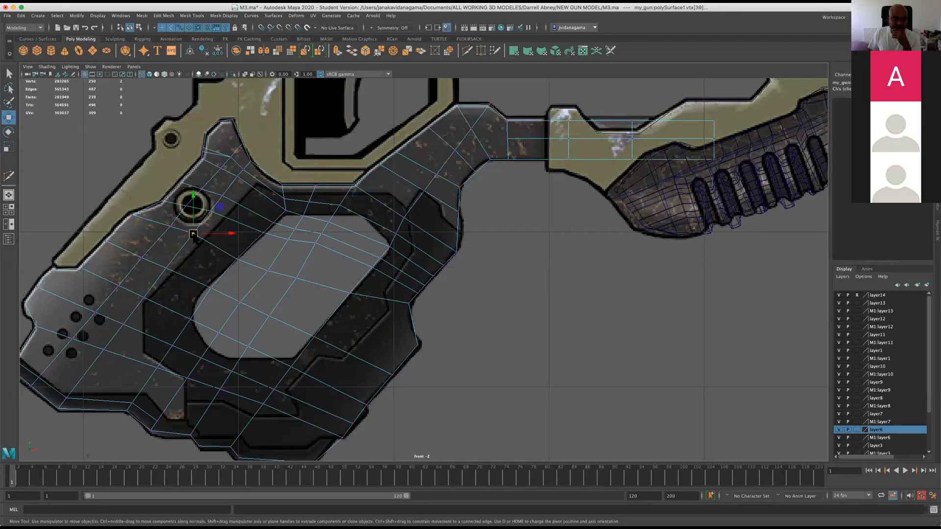
click(170, 274)
click(146, 301)
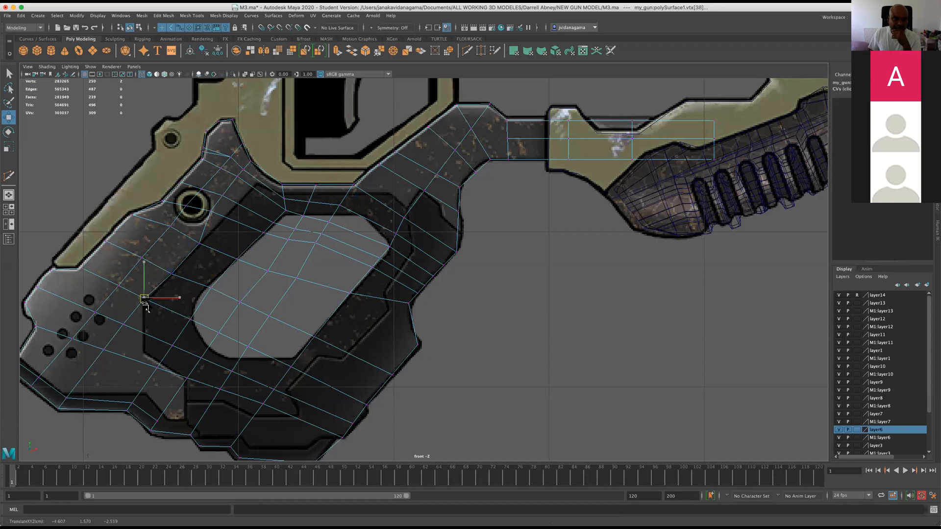
Adjust the vertices at the opening's front edge, the grip's front notch and the saddle to follow the reference outline.
click(349, 293)
click(409, 303)
drag(406, 309, 407, 316)
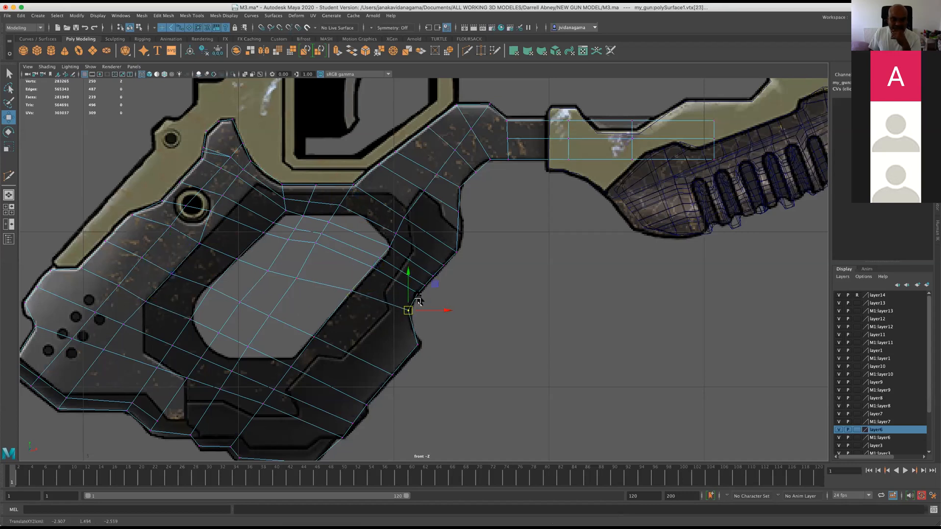
click(315, 187)
click(282, 185)
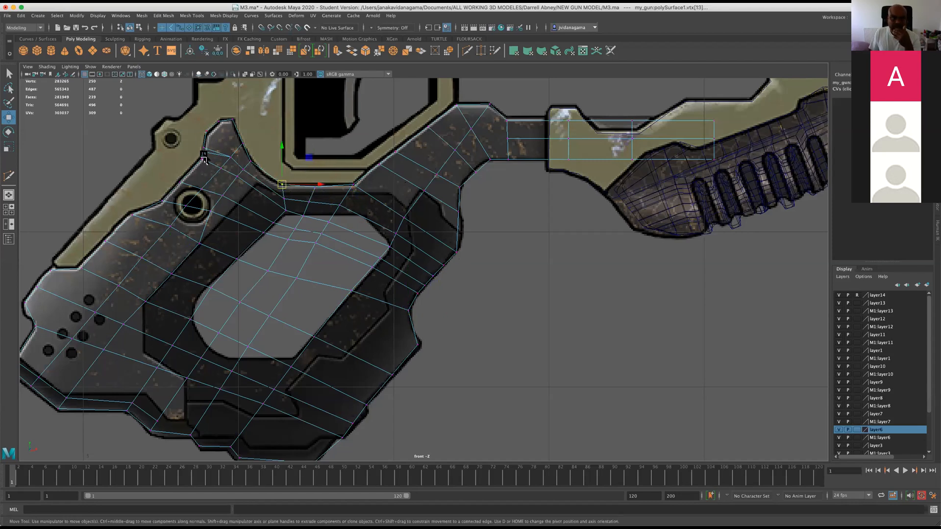
Delete the edge loop that runs across the grip's rear peak, including its vertices.
scroll(198, 152, up, 1)
right_drag(195, 141, 195, 147)
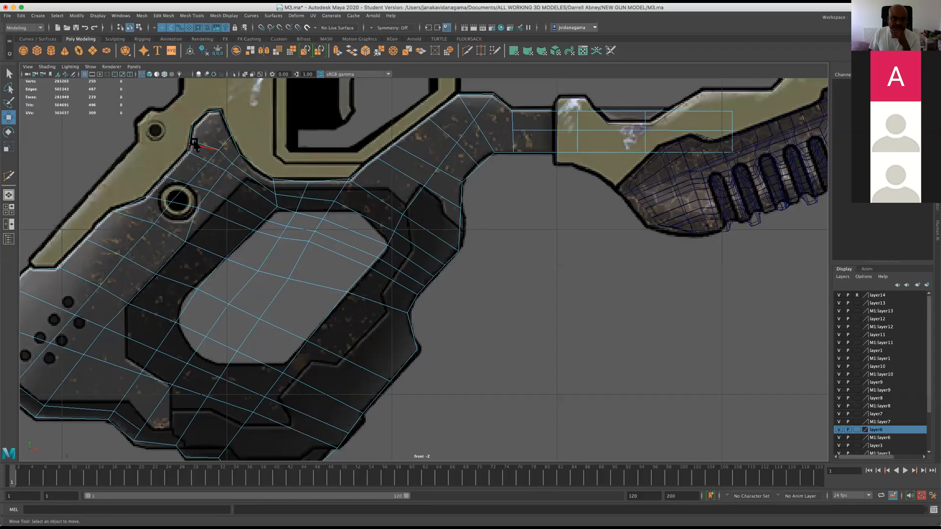
double_click(196, 147)
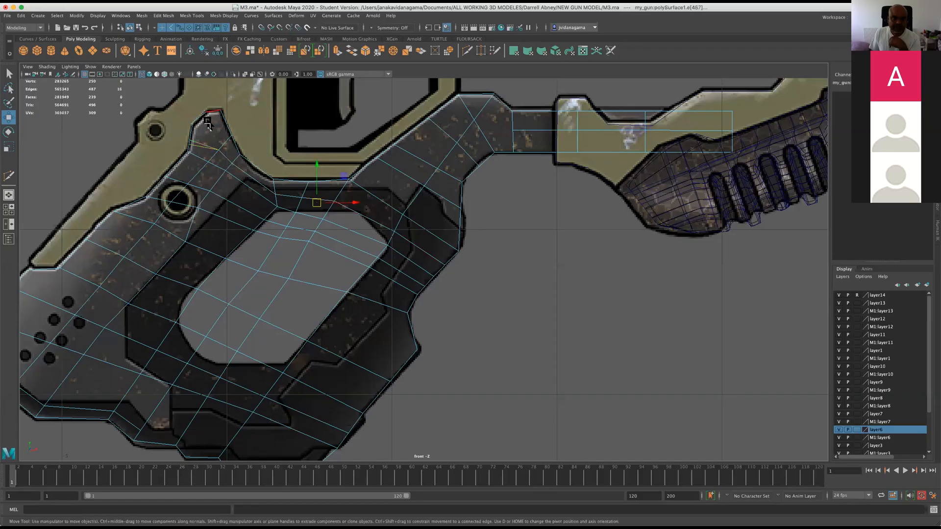
click(162, 15)
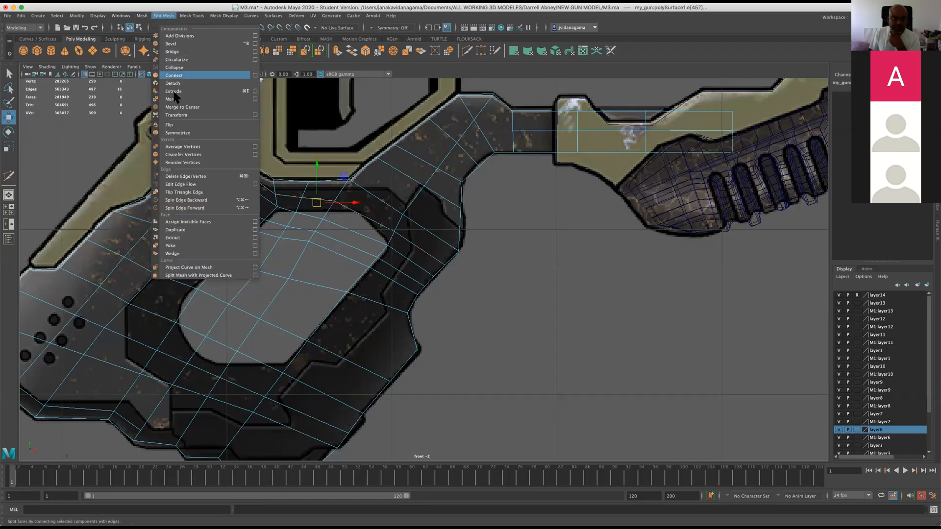
click(188, 177)
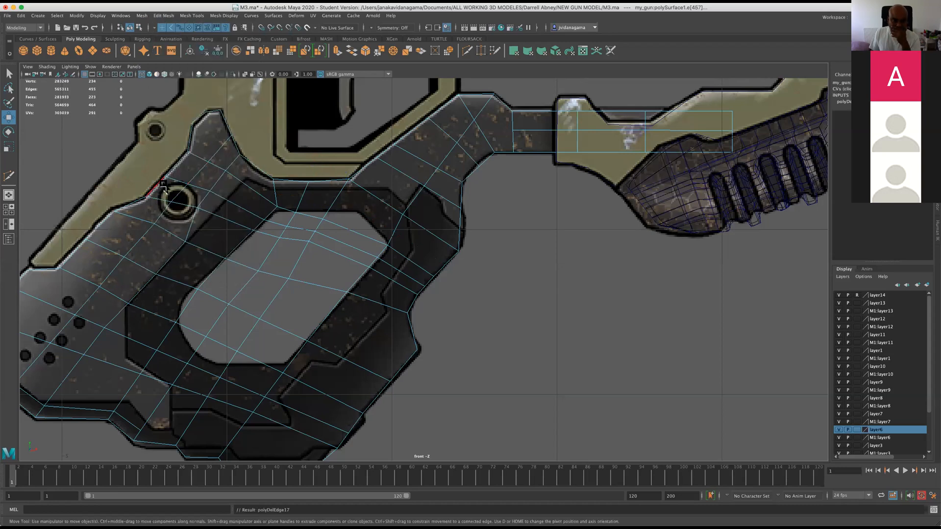
Move the grip vertices below the rear peak to even out the edge flow beside the round hole and saddle.
right_drag(196, 207, 160, 201)
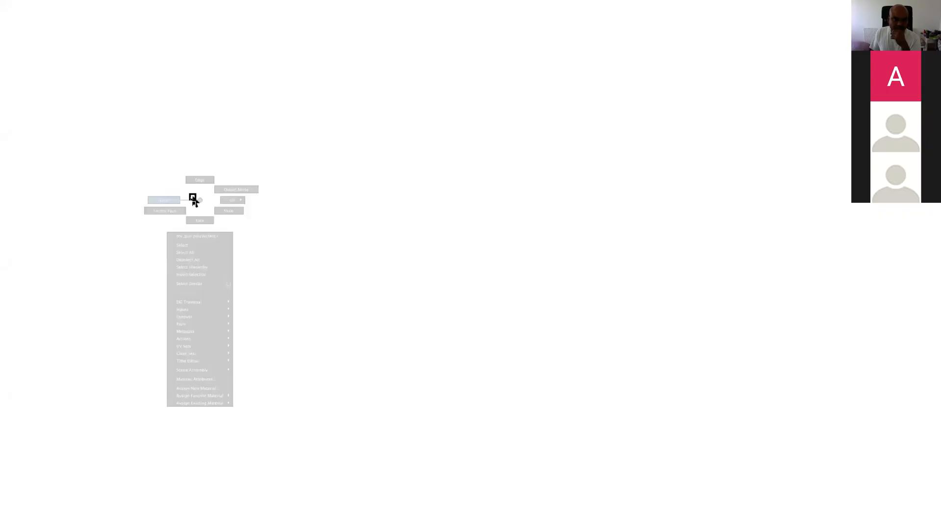
click(198, 208)
click(223, 204)
click(240, 186)
click(247, 163)
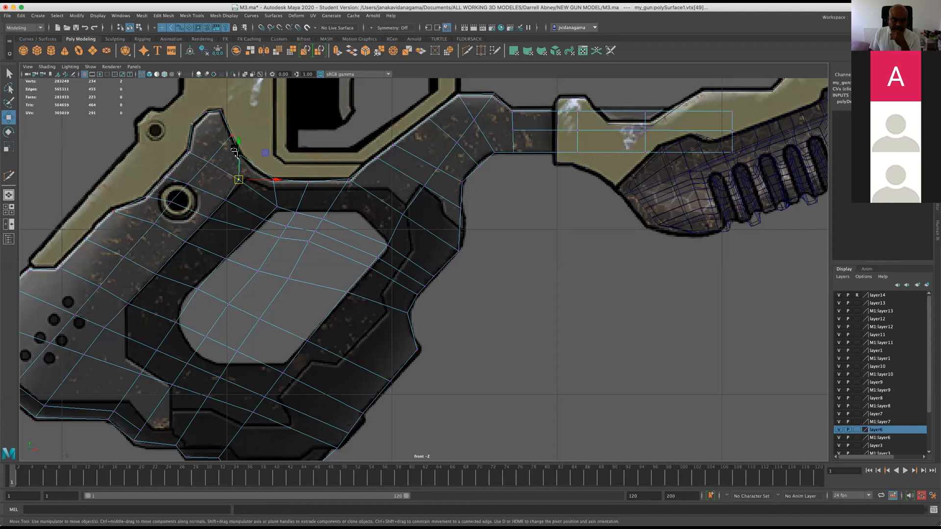
click(240, 185)
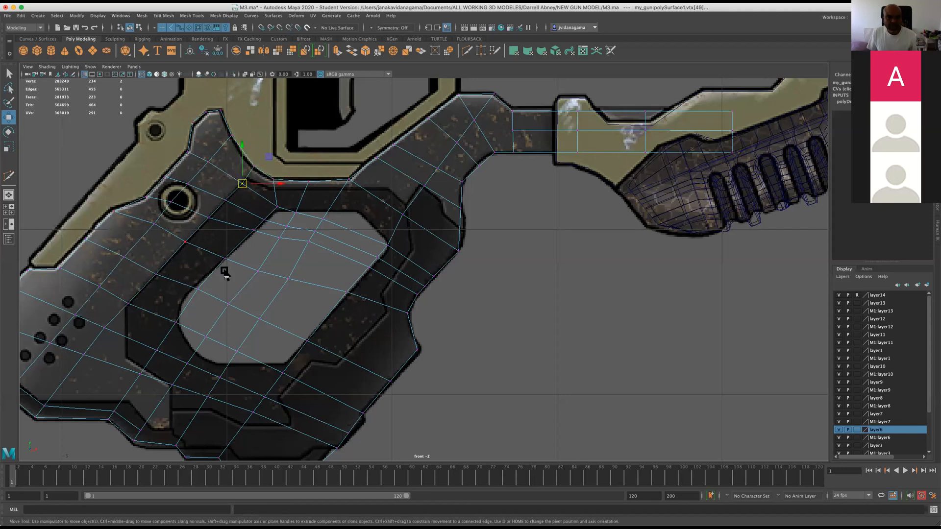
Space out the grip's inner vertices over the upper part of the reference opening for a more even grid.
scroll(230, 271, down, 10)
scroll(307, 261, up, 5)
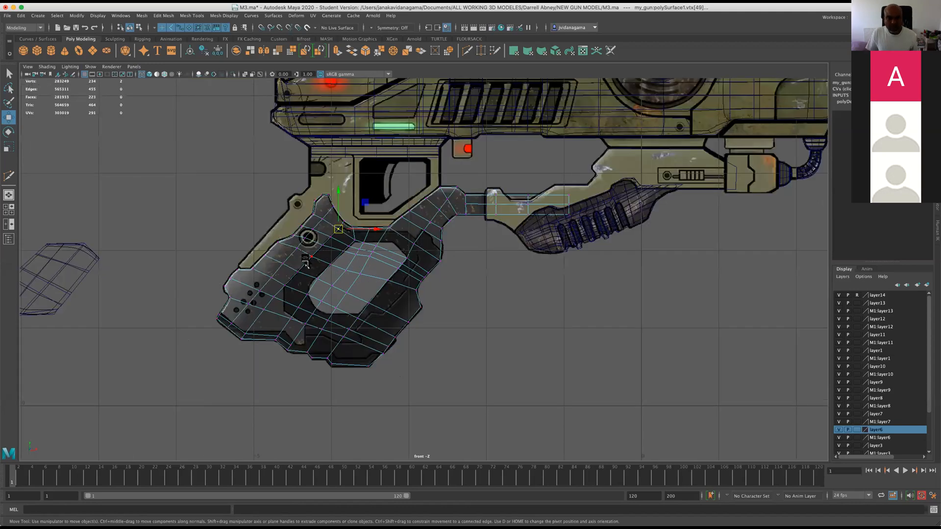
scroll(319, 255, up, 2)
scroll(319, 215, up, 2)
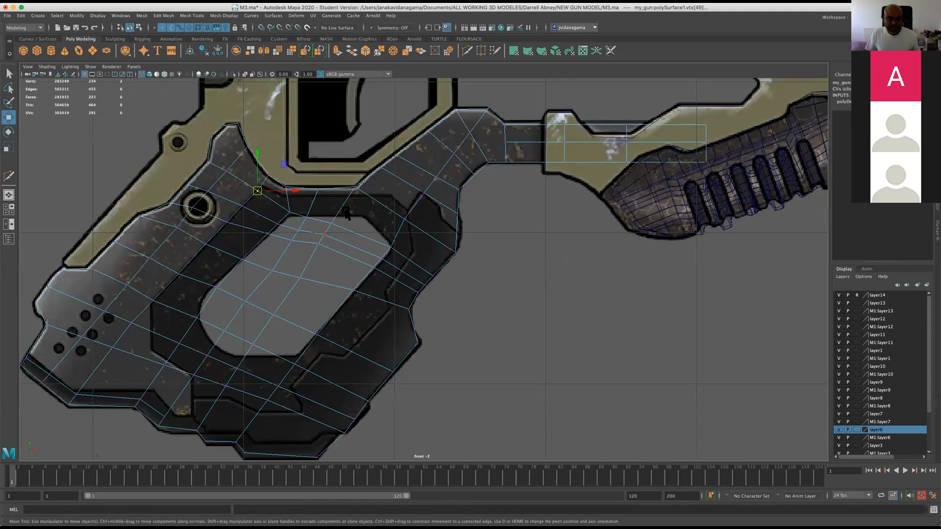
drag(319, 247, 321, 249)
drag(319, 245, 305, 283)
drag(302, 279, 304, 285)
click(324, 253)
drag(323, 236, 324, 246)
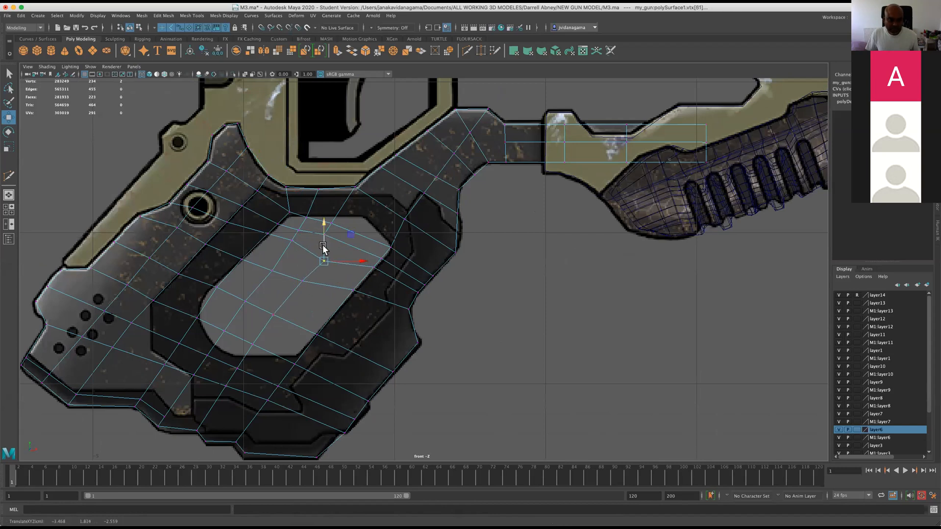
click(329, 239)
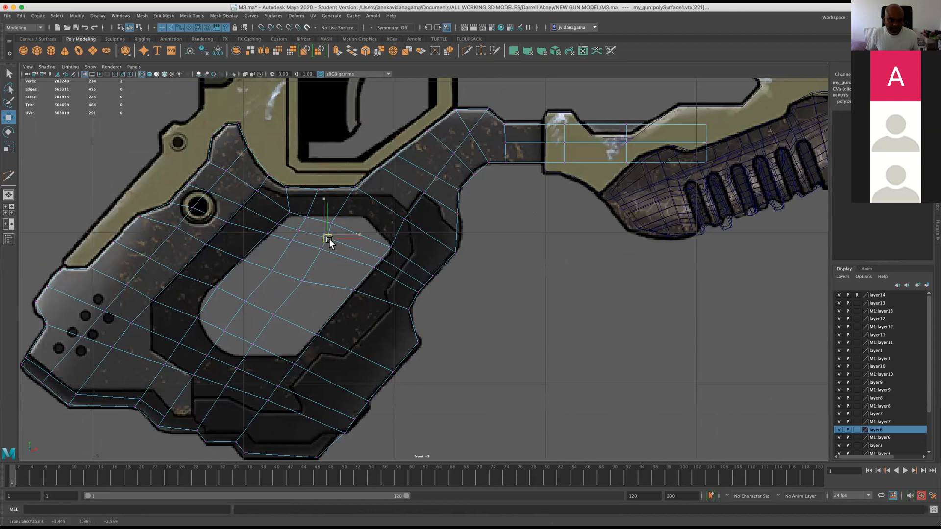
click(340, 224)
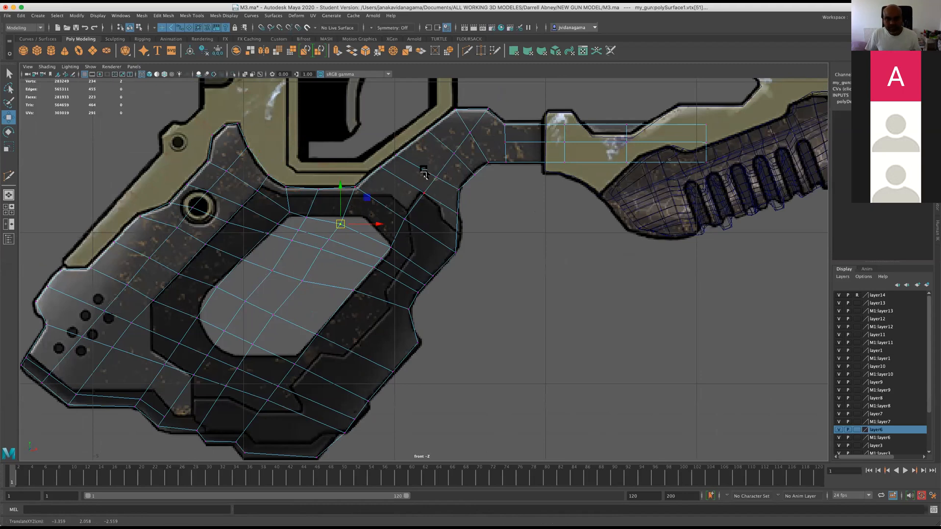
Save the scene and show the grip with smooth mesh preview in the perspective view.
key(space)
alt+drag(613, 182, 514, 240)
key(space)
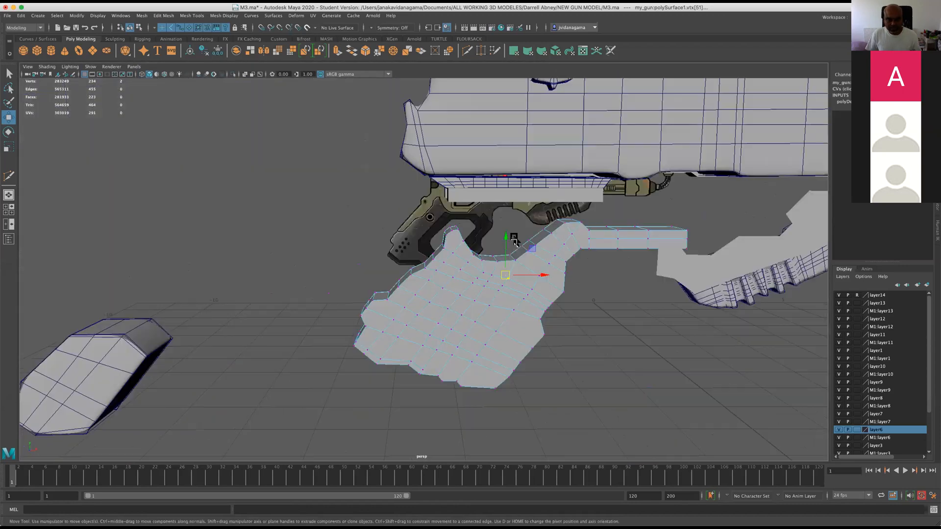
alt+middle_drag(515, 240, 364, 246)
alt+right_drag(363, 245, 428, 250)
alt+drag(428, 250, 337, 284)
key(super+s)
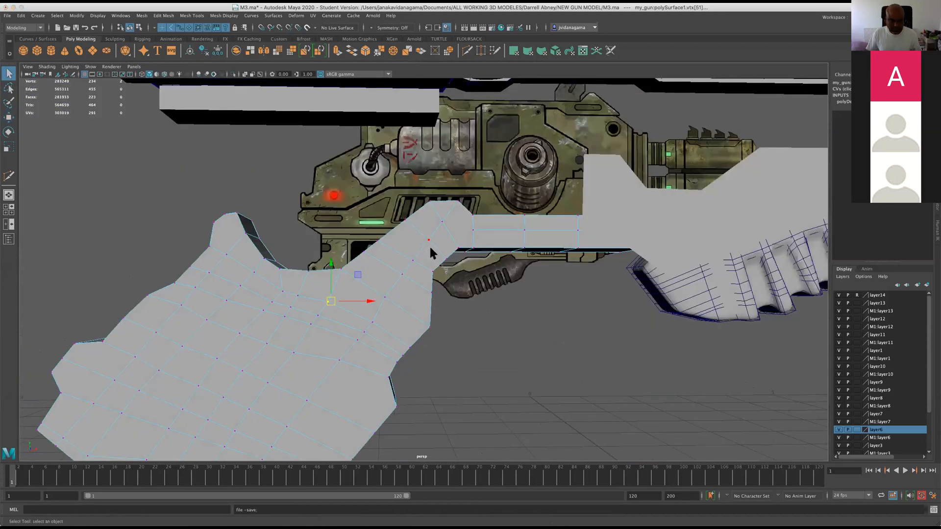
key(w)
alt+drag(245, 172, 362, 266)
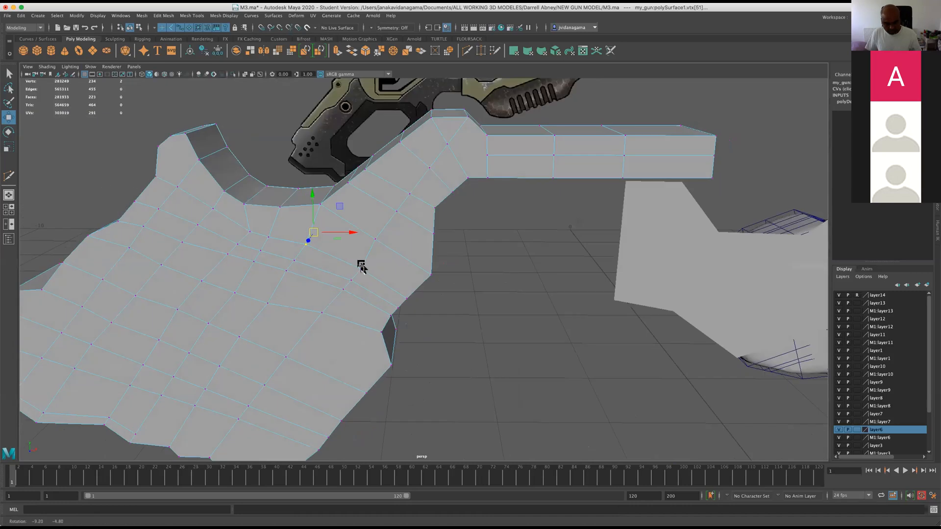
key(3)
alt+drag(370, 224, 447, 246)
Try to insert a lengthwise edge loop around the grip, starting from the edge atop its rear peak.
click(191, 15)
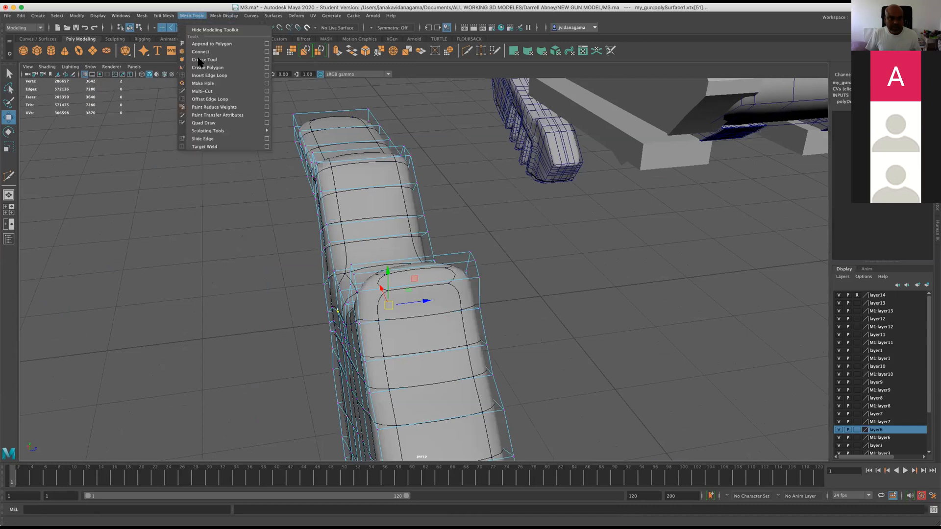
click(206, 76)
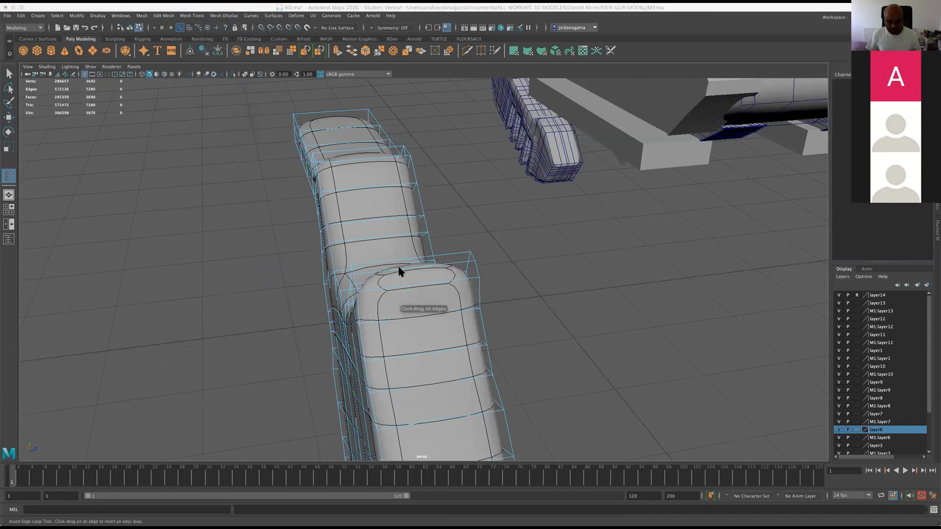
drag(407, 266, 392, 266)
key(super+z)
click(164, 15)
mouse_move(142, 16)
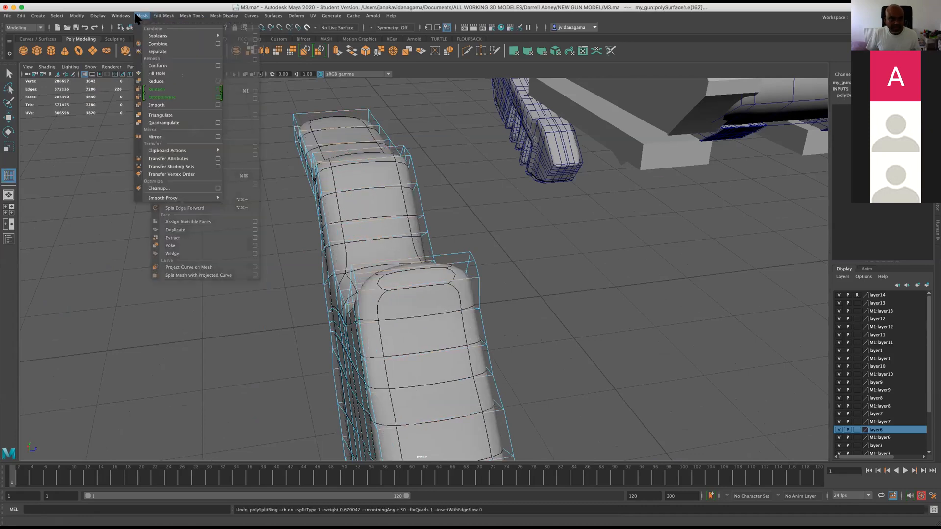
click(468, 258)
alt+drag(478, 263, 474, 260)
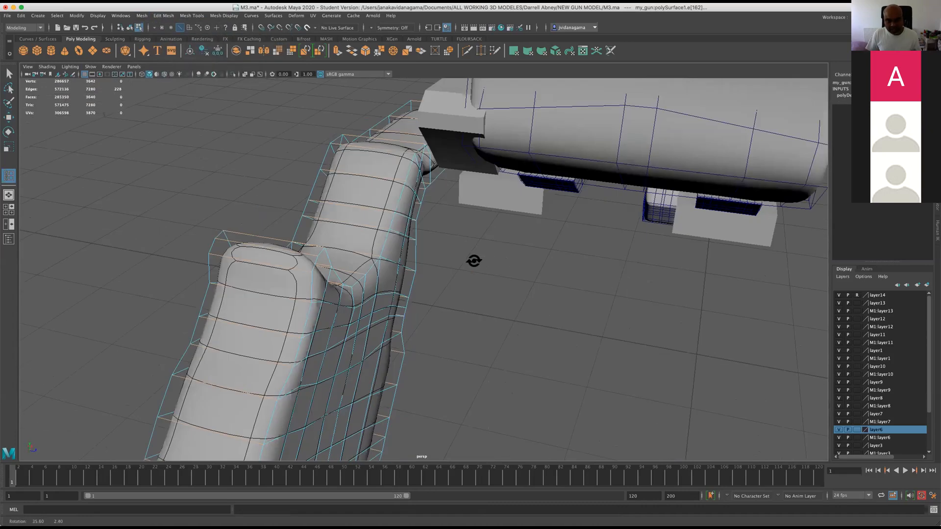
Set the Insert Edge Loop tool to multiple edge loops with 2 loops and insert them lengthwise around the middle of the grip's thickness.
alt+drag(490, 198, 472, 216)
alt+middle_drag(473, 216, 385, 321)
click(142, 16)
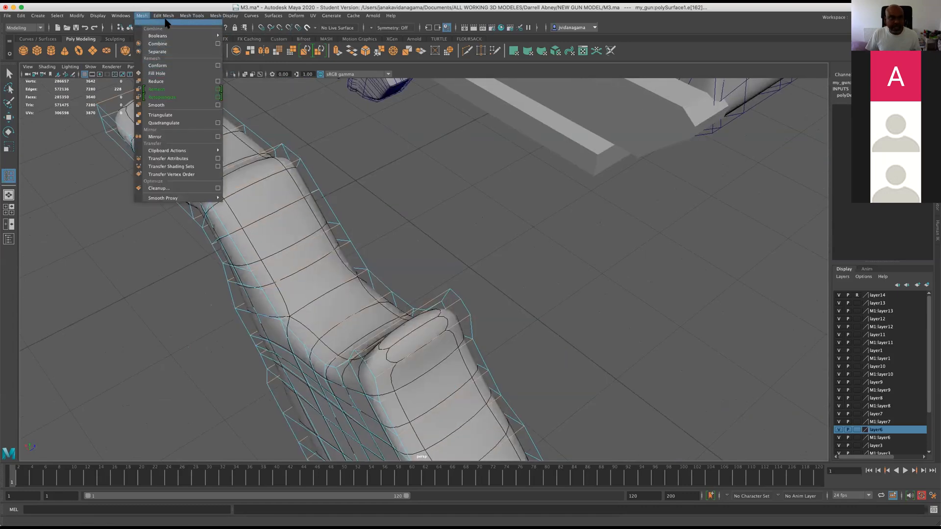
mouse_move(163, 15)
mouse_move(191, 15)
click(266, 75)
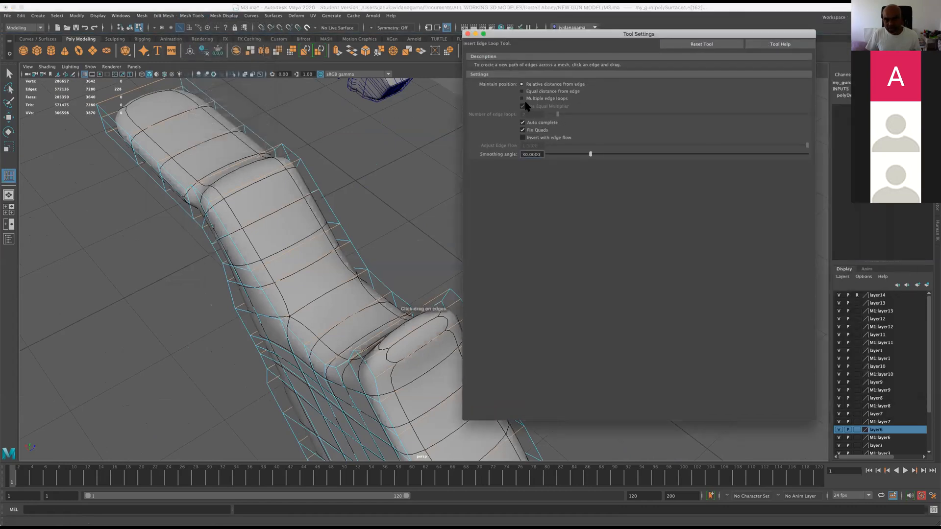
click(522, 99)
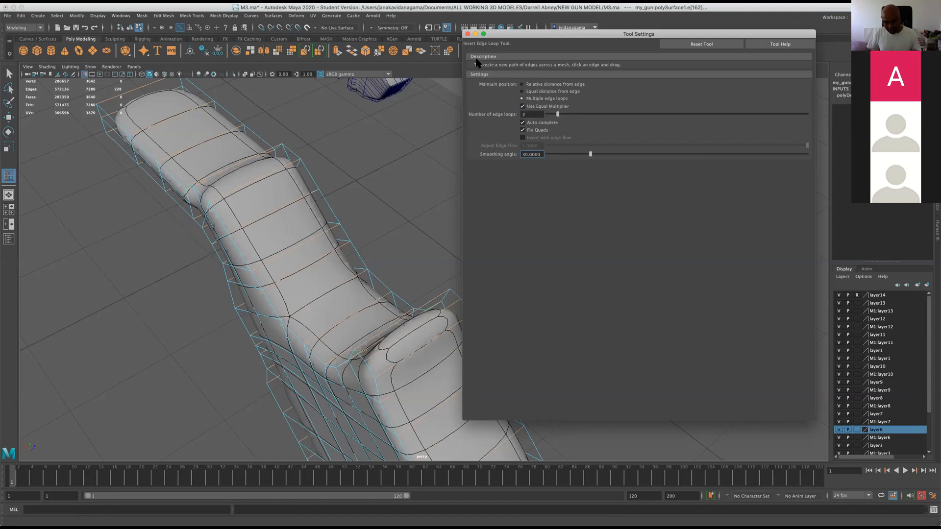
click(467, 34)
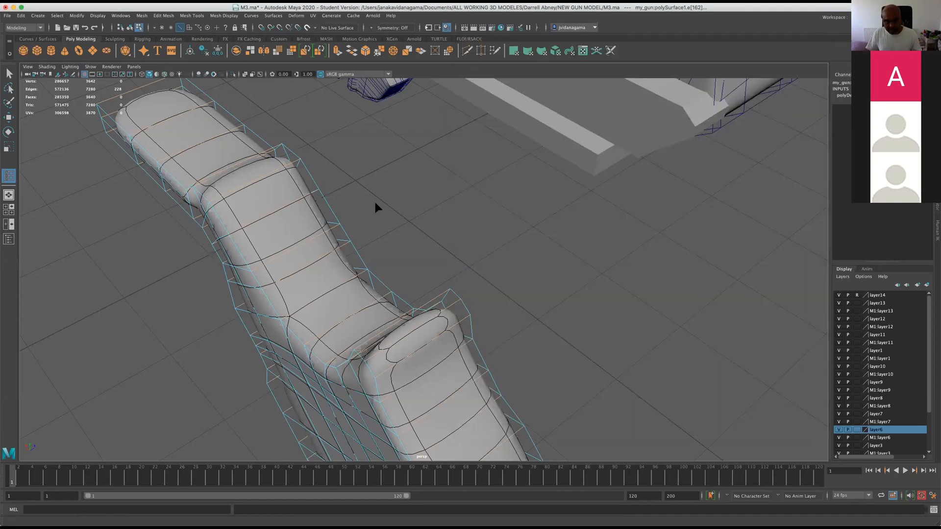
click(314, 293)
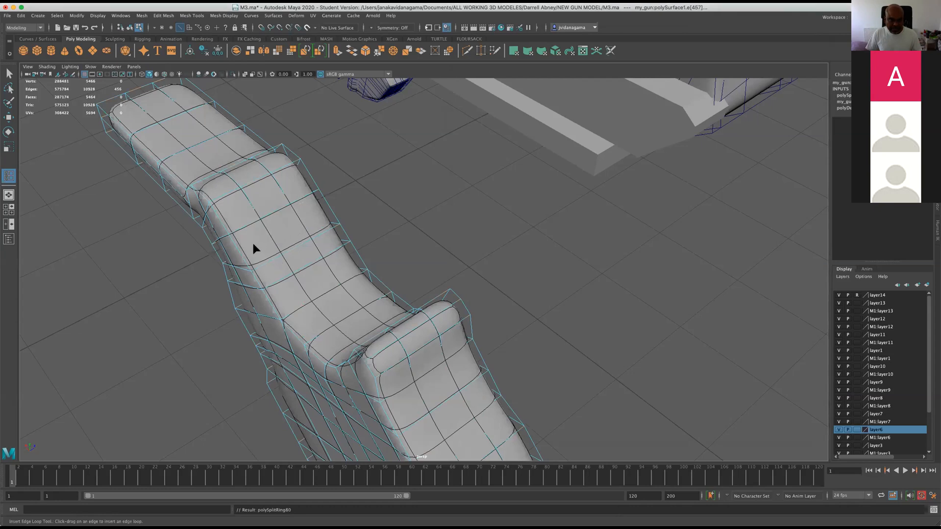
Insert two more lengthwise edge loops into each of the three strips across the grip's thickness.
alt+drag(446, 264, 362, 335)
alt+middle_drag(362, 331, 175, 330)
scroll(177, 324, up, 4)
alt+drag(177, 323, 213, 325)
scroll(213, 325, down, 5)
alt+middle_drag(212, 324, 211, 318)
mouse_move(212, 318)
alt+mouse_down()
mouse_move(213, 306)
mouse_move(200, 307)
alt+mouse_up()
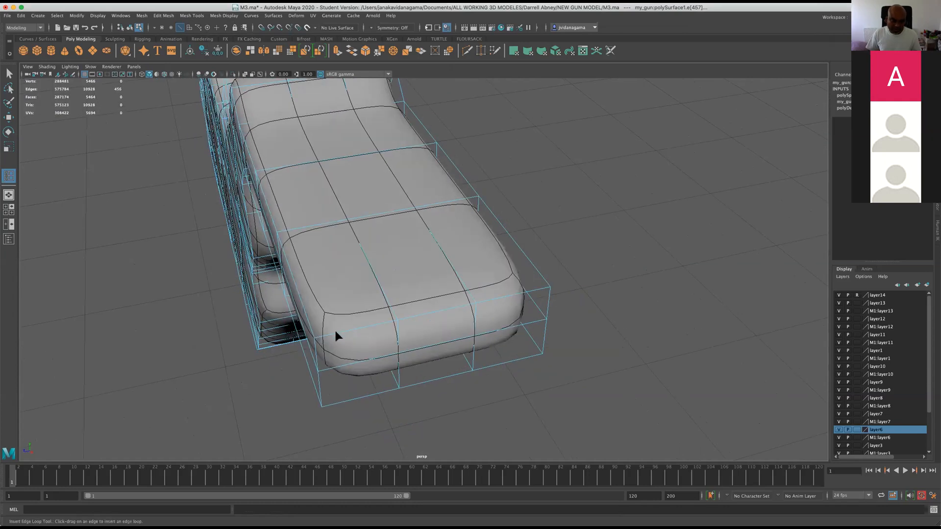
drag(331, 333, 335, 328)
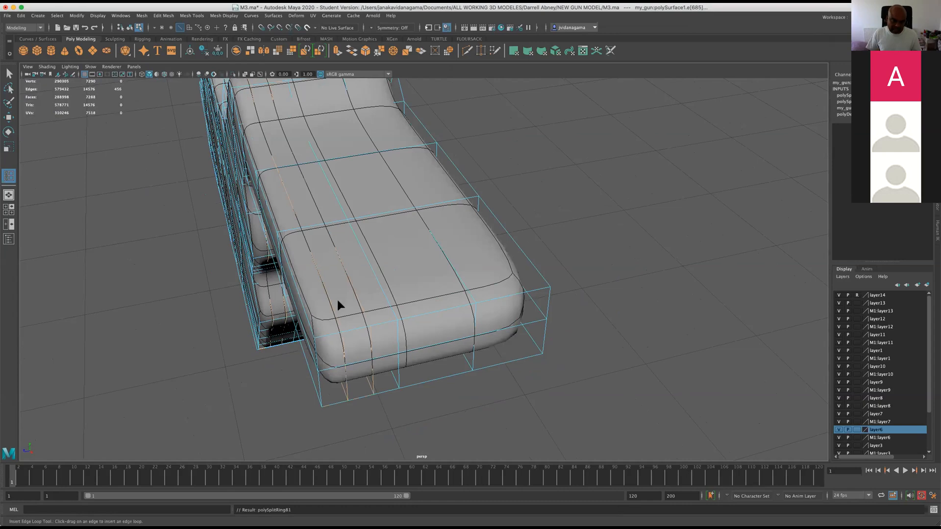
click(495, 299)
click(426, 316)
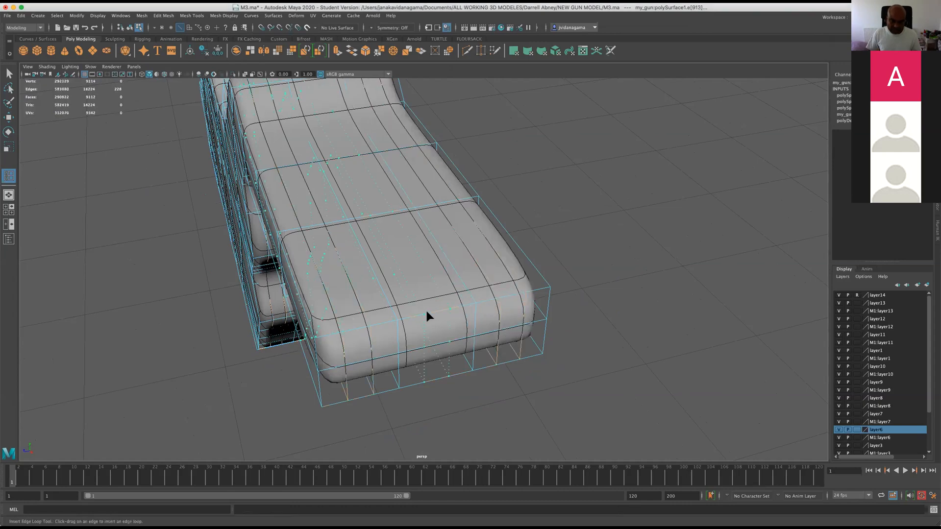
Set the Insert Edge Loop tool to relative distance from edge and insert a crosswise loop at the inner corner of the grip's stepped edge.
alt+drag(397, 336, 424, 332)
scroll(435, 298, up, 3)
alt+drag(435, 298, 506, 271)
click(171, 16)
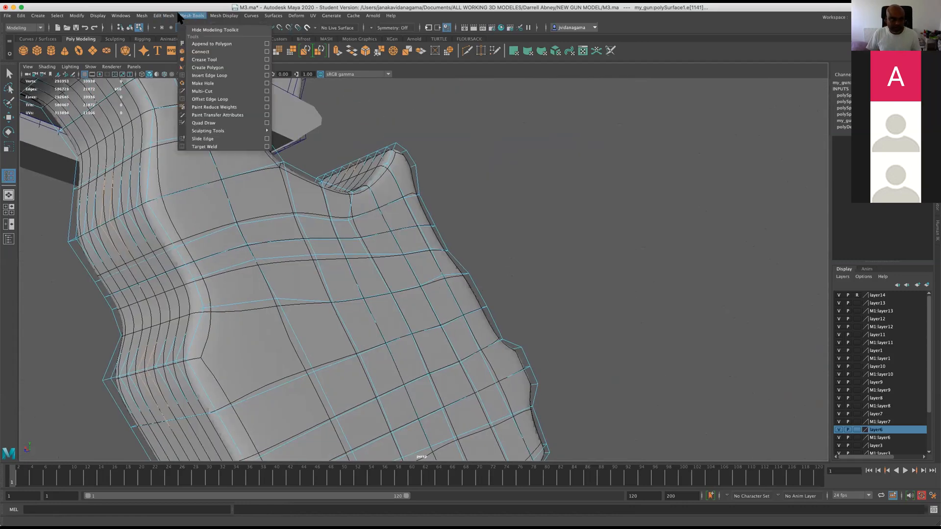
mouse_move(143, 18)
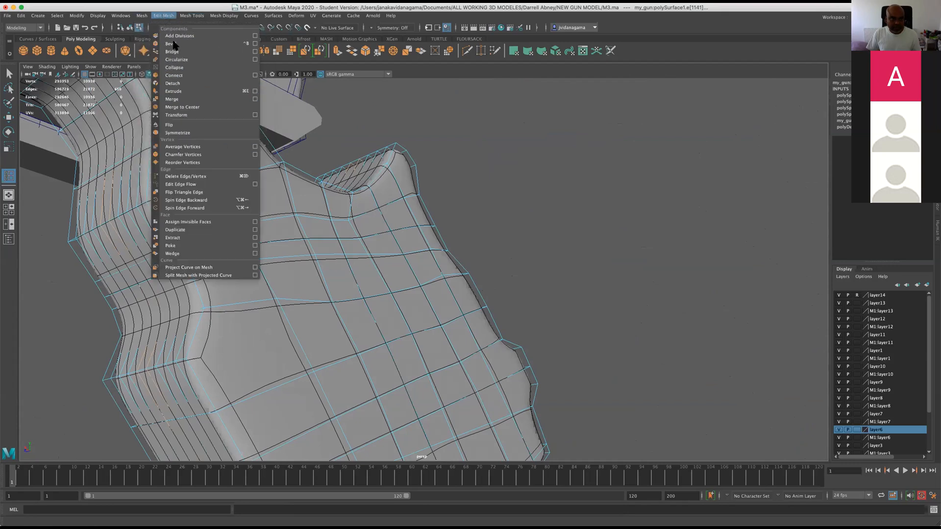
mouse_move(192, 16)
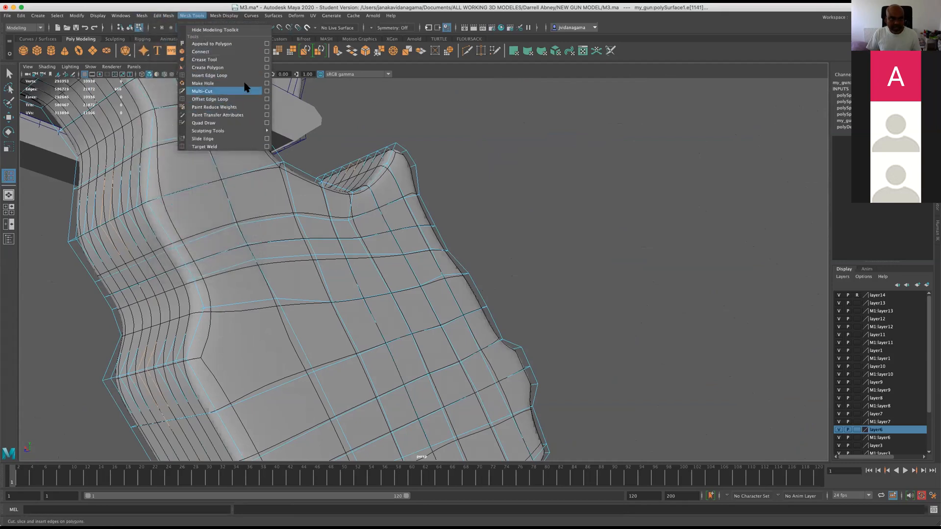
click(267, 76)
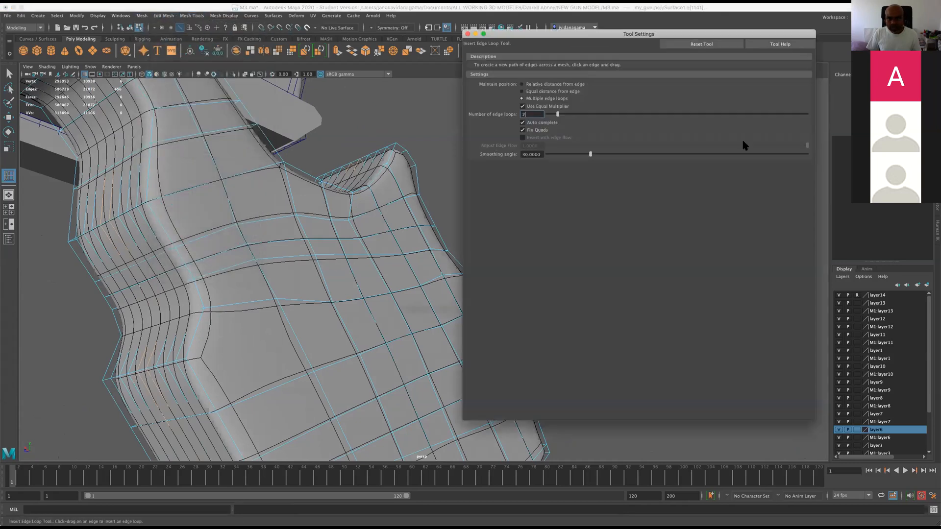
click(522, 85)
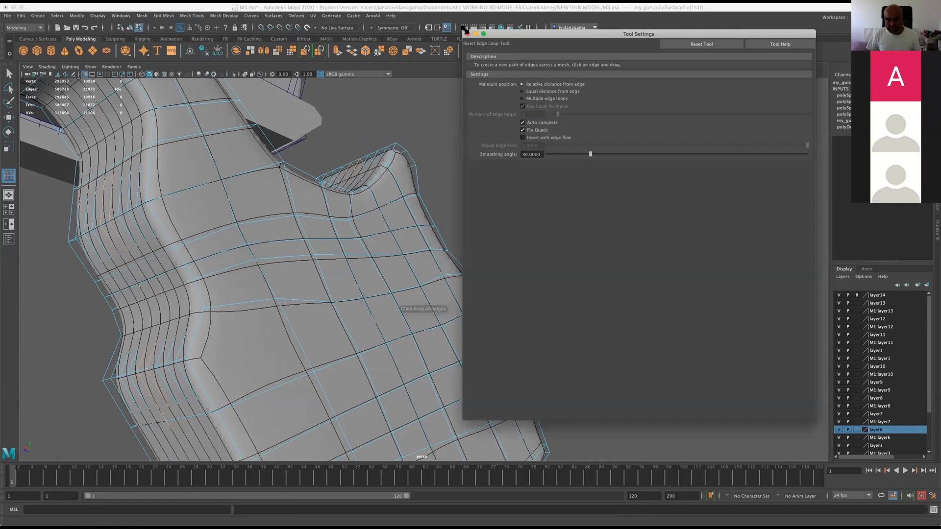
click(467, 34)
alt+drag(274, 255, 255, 275)
alt+middle_drag(265, 267, 383, 220)
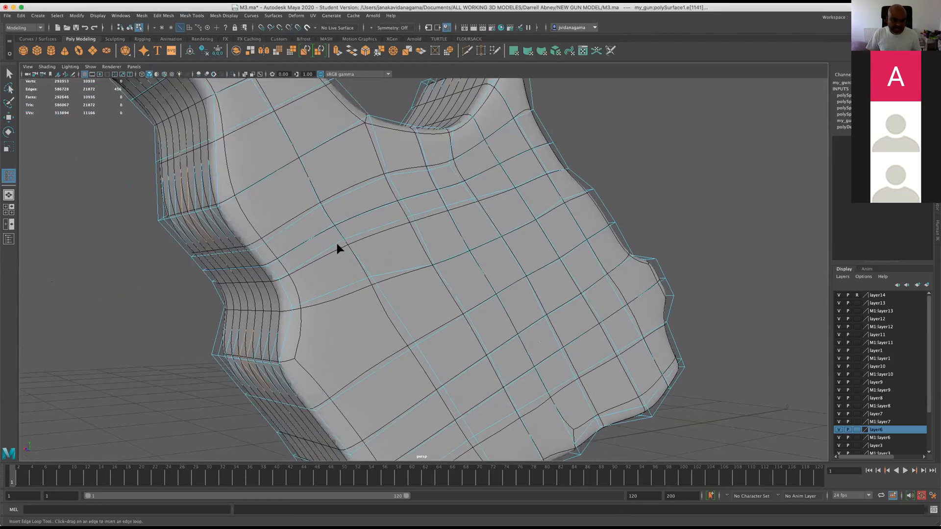
scroll(336, 240, up, 3)
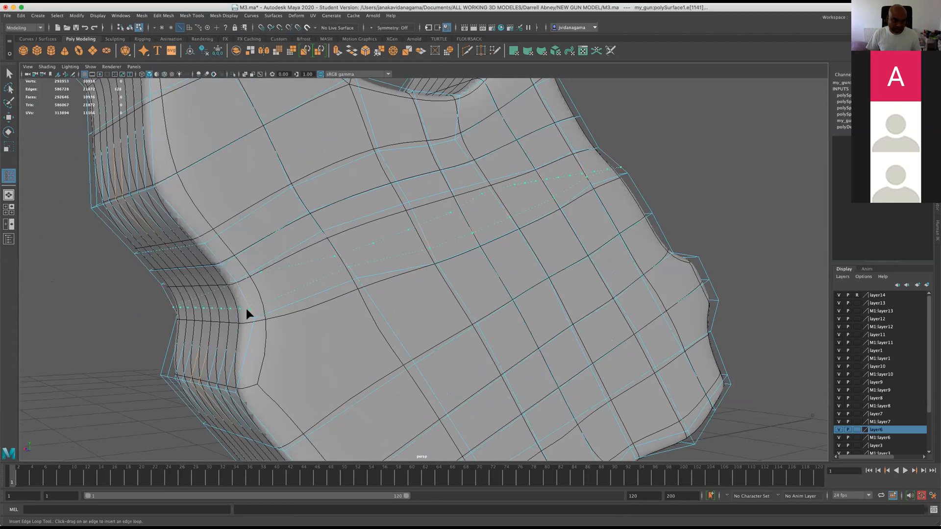
click(246, 308)
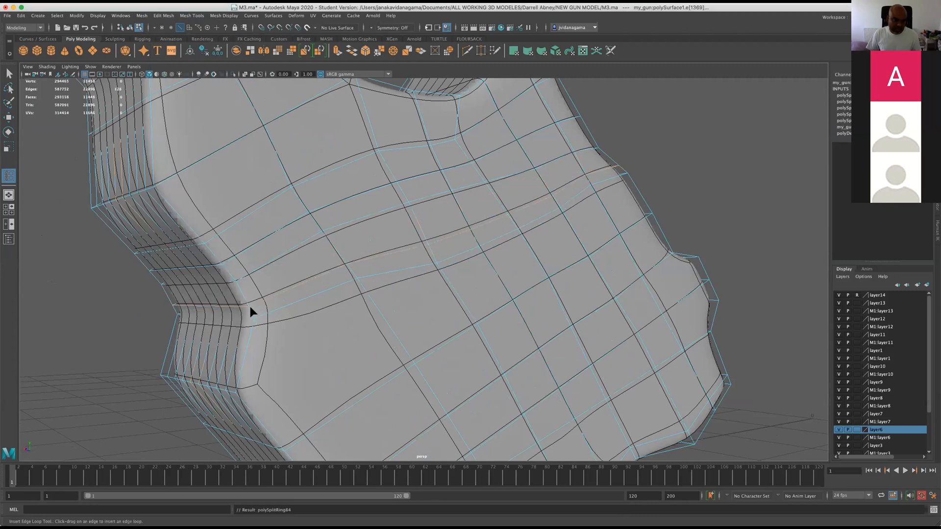
Insert partial loops from the stepped edge and the opposite edge, connect their ends with Multi-Cut on both side faces, and save the scene.
drag(244, 352, 263, 354)
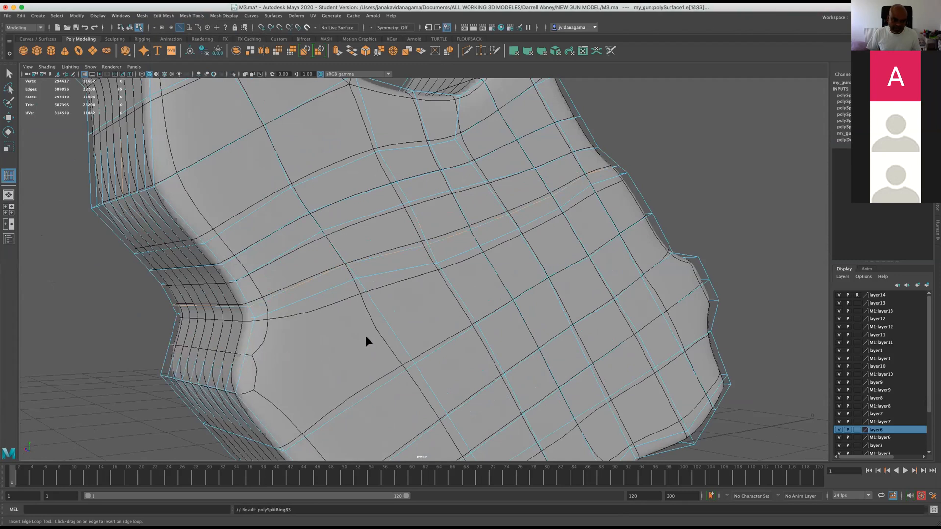
drag(636, 191, 637, 190)
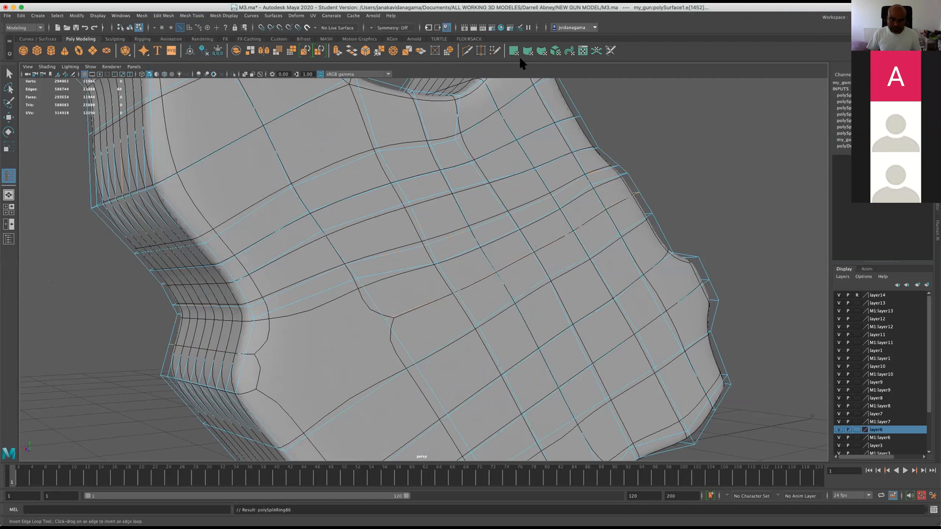
click(466, 50)
click(244, 354)
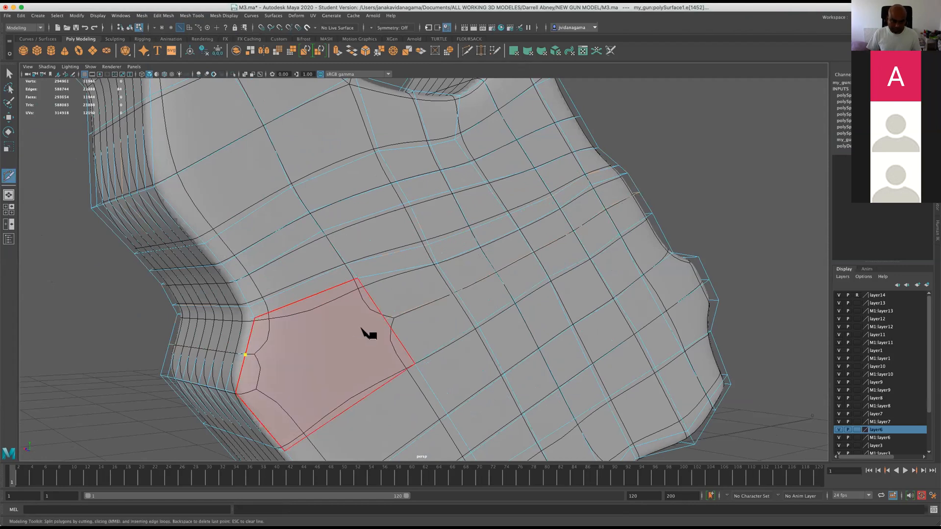
click(396, 318)
alt+drag(313, 356, 409, 298)
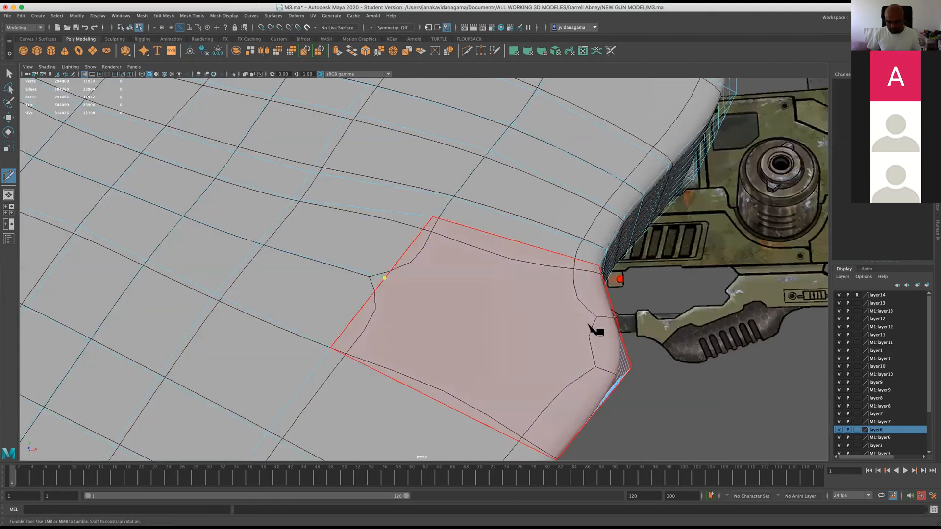
alt+drag(588, 323, 562, 328)
alt+drag(390, 366, 404, 357)
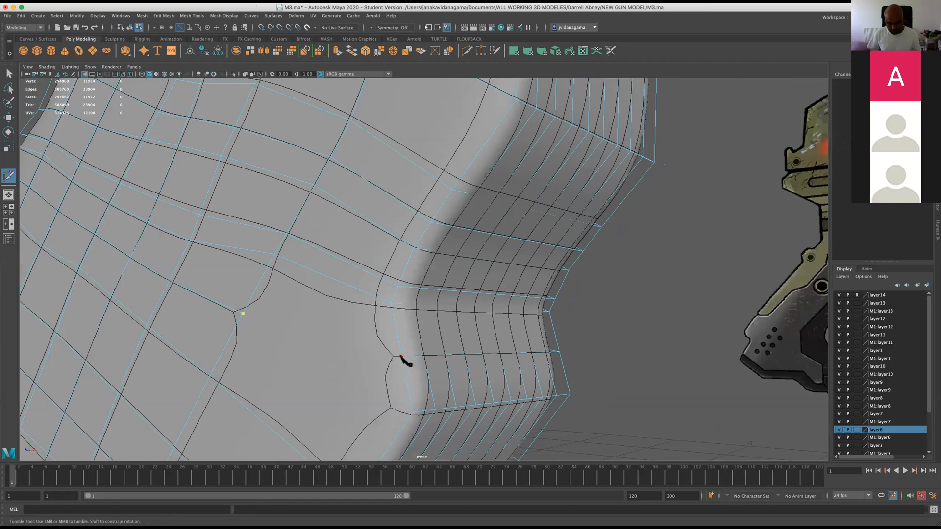
click(401, 356)
key(Return)
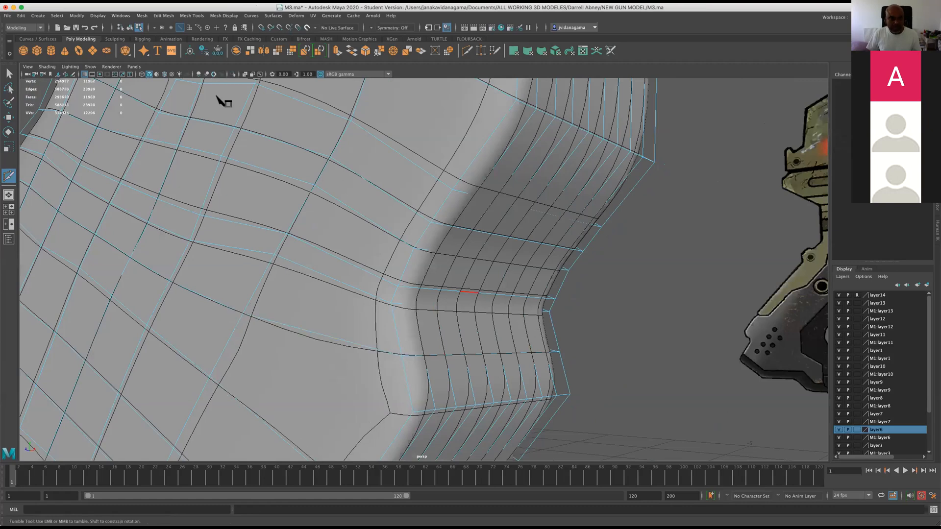
click(75, 27)
Insert another partial edge loop across the side faces, level with the outer corner of the grip's stepped edge.
click(474, 287)
alt+drag(466, 287, 182, 241)
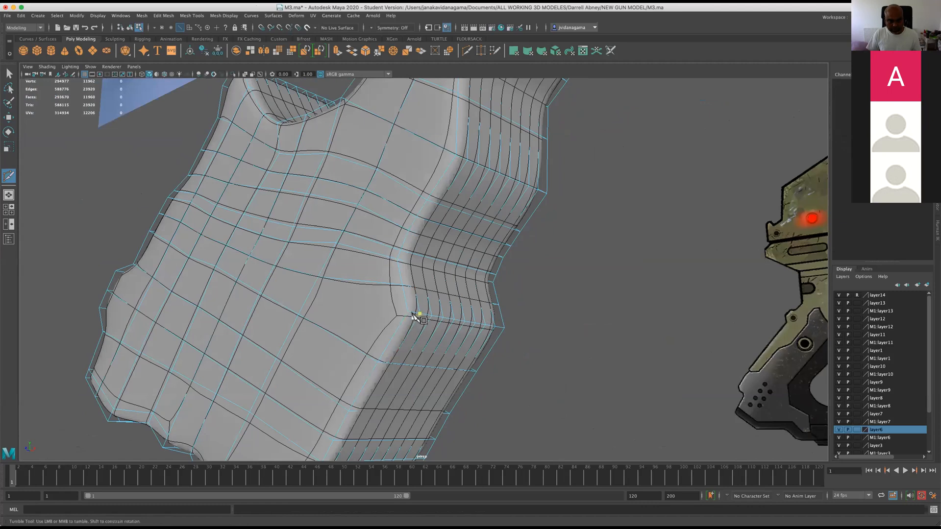
click(128, 15)
mouse_move(191, 15)
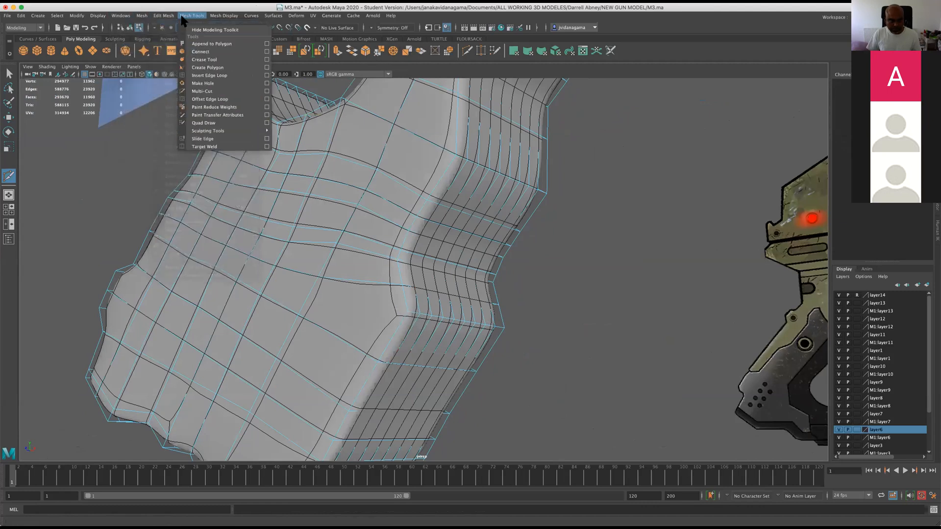
click(204, 75)
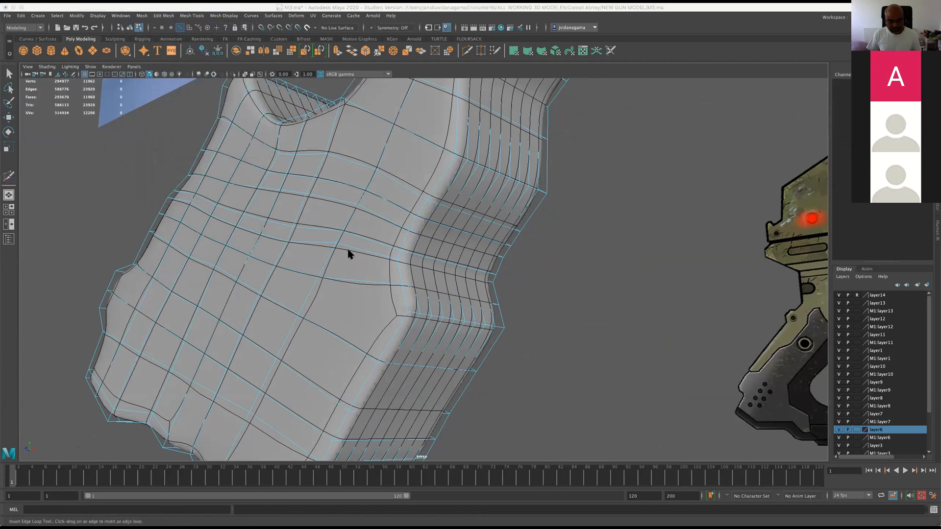
click(305, 294)
alt+drag(308, 294, 369, 275)
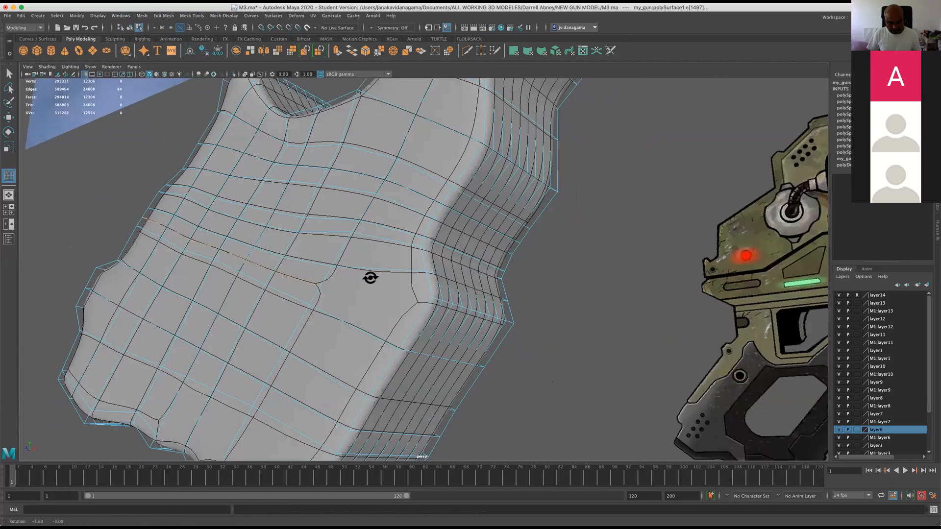
Connect the new loop's open ends to the stepped edge's outer corner with Multi-Cut on both sides of the grip, and save the scene.
click(464, 50)
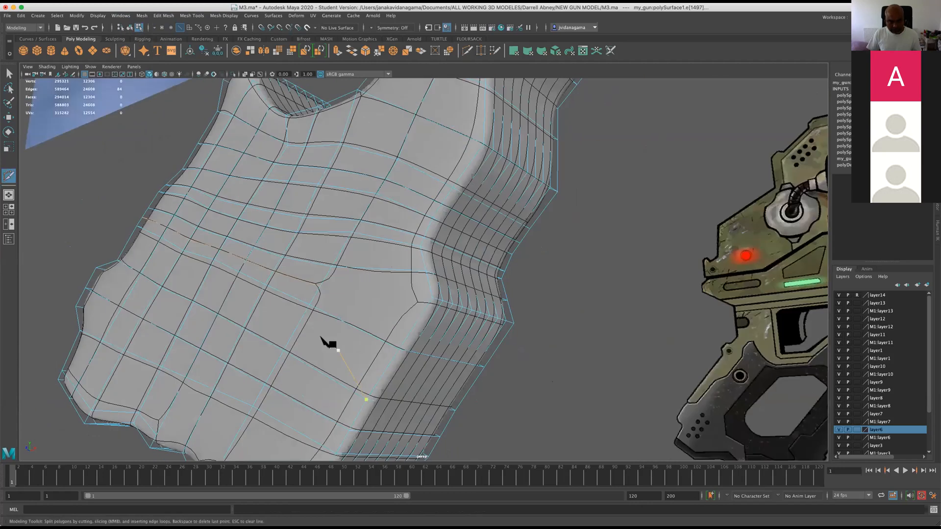
click(319, 287)
key(Return)
alt+drag(458, 311, 321, 330)
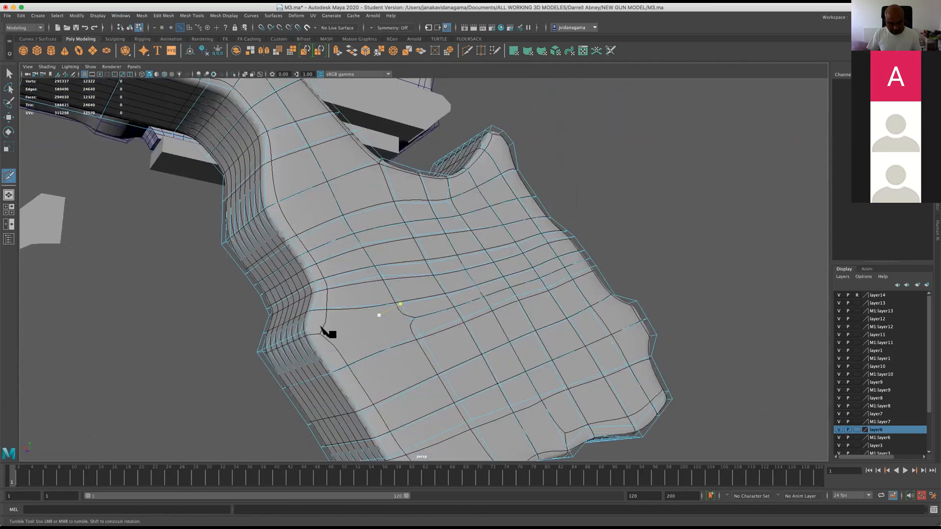
click(306, 331)
alt+drag(356, 251, 321, 286)
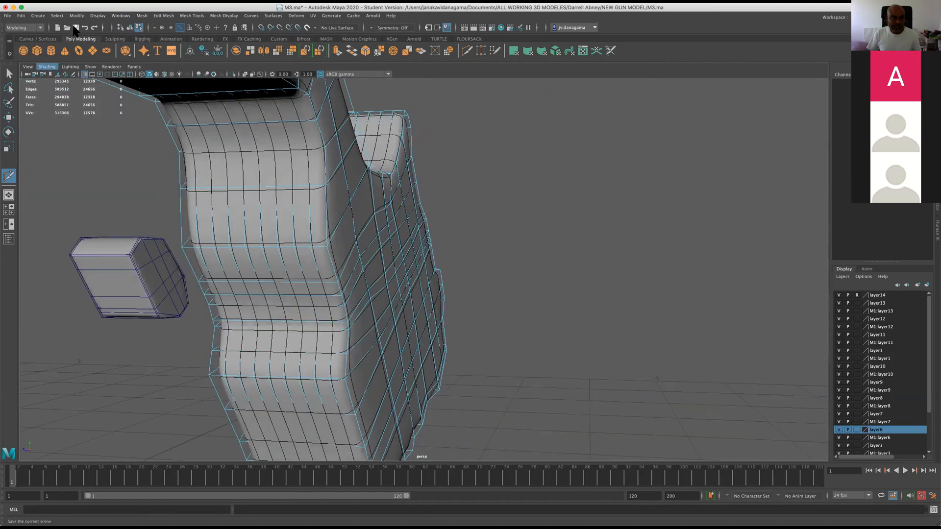
key(q)
key(super+s)
Insert two crosswise edge loops in the wide rows along the straight lower part of the grip, below the stepped edge.
click(472, 284)
alt+drag(468, 285, 203, 248)
key(w)
alt+middle_drag(203, 248, 226, 240)
alt+drag(232, 228, 221, 279)
alt+drag(310, 256, 358, 175)
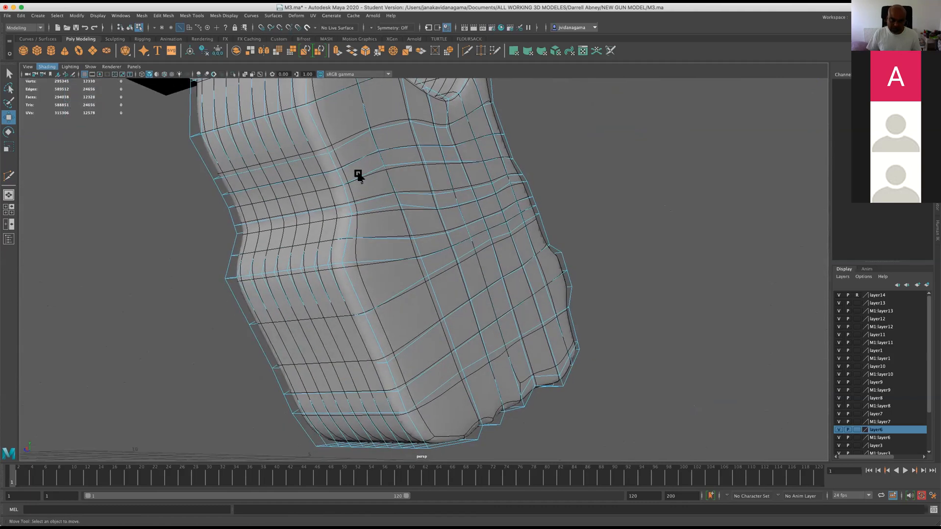
click(192, 16)
click(208, 75)
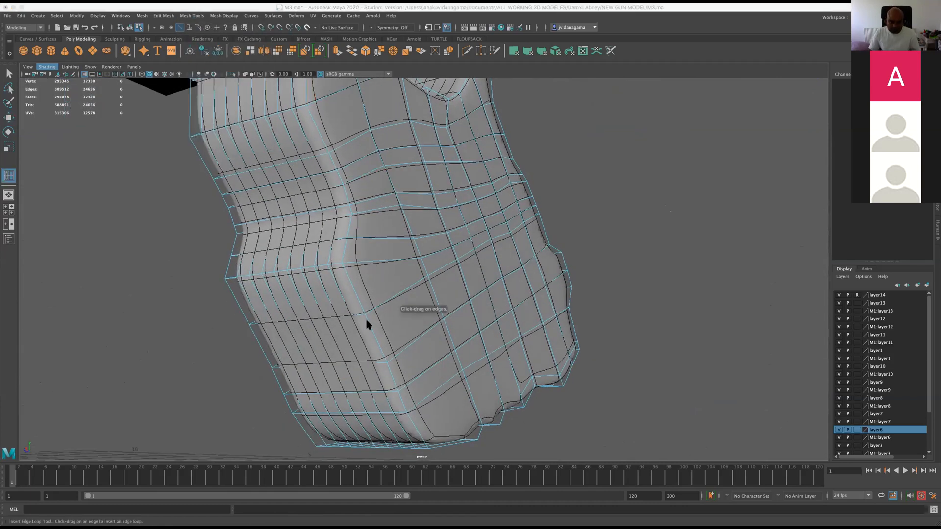
drag(369, 332, 374, 338)
alt+middle_drag(381, 326, 361, 281)
scroll(364, 337, up, 2)
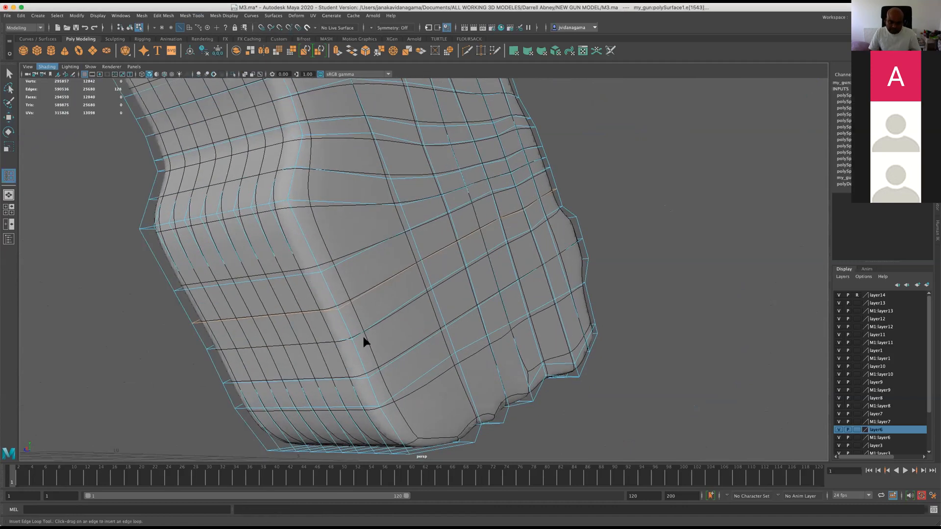
drag(356, 358, 358, 357)
Connect the lower loop's open ends to the bulge corner on the opposite edge with Multi-Cut on both sides of the grip.
alt+drag(439, 311, 377, 317)
alt+middle_drag(455, 310, 349, 325)
click(467, 51)
click(387, 299)
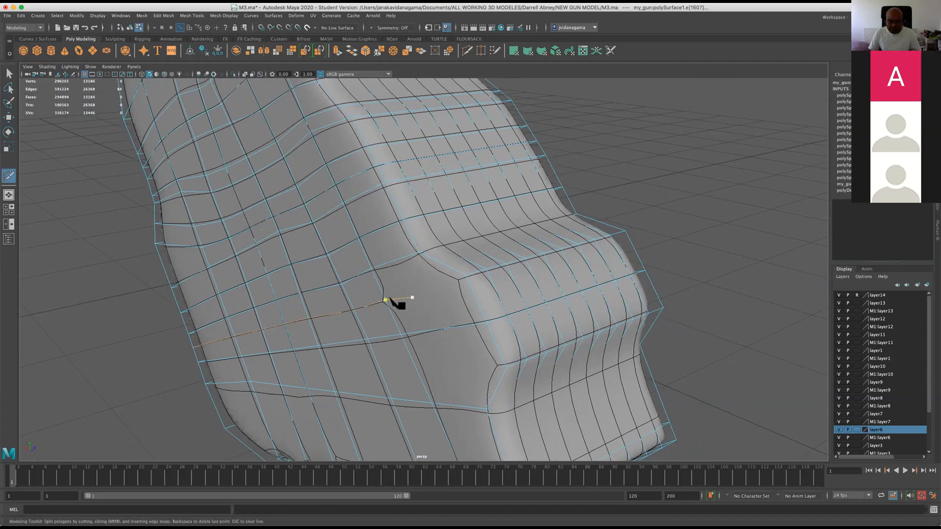
mouse_move(451, 271)
alt+mouse_down()
mouse_move(498, 258)
mouse_move(448, 260)
alt+mouse_up()
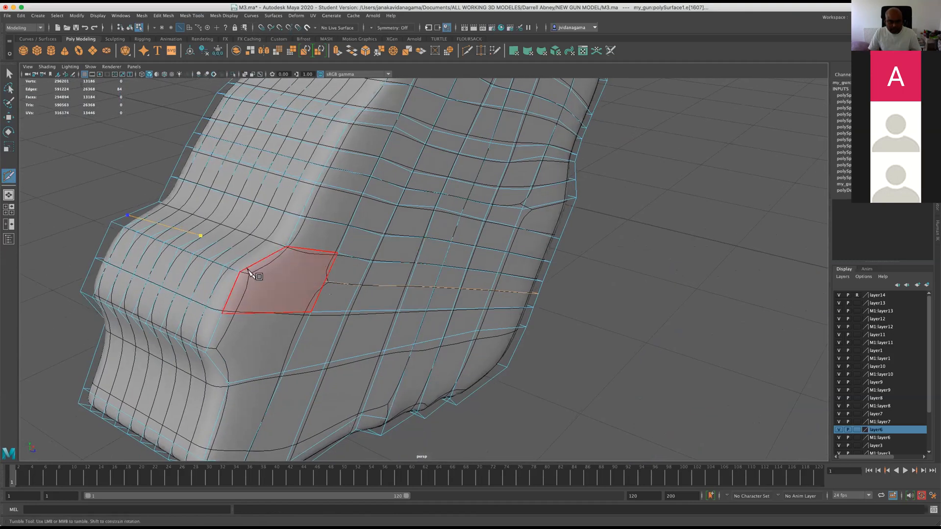
click(325, 282)
key(Return)
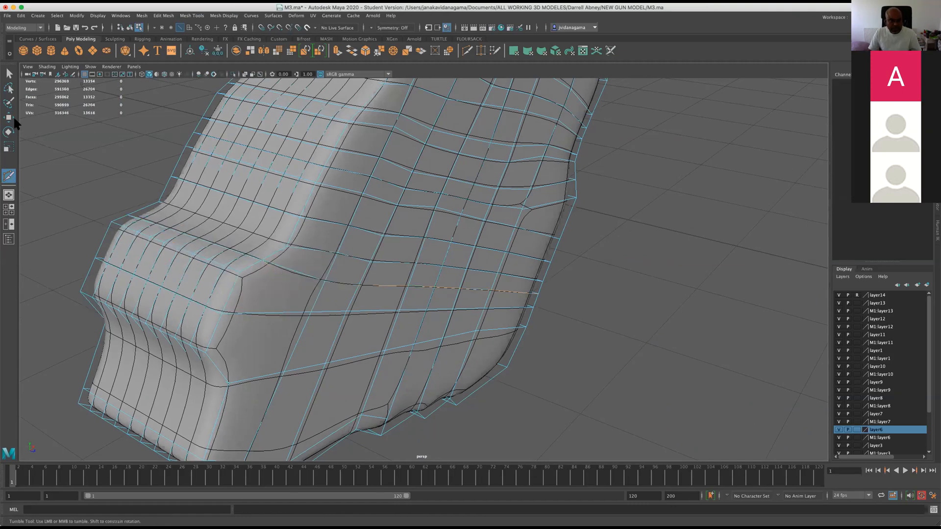
Leave Multi-Cut, check the new edge loops on both sides of the grip, and save the scene.
click(9, 117)
alt+drag(222, 225, 321, 224)
scroll(321, 224, up, 3)
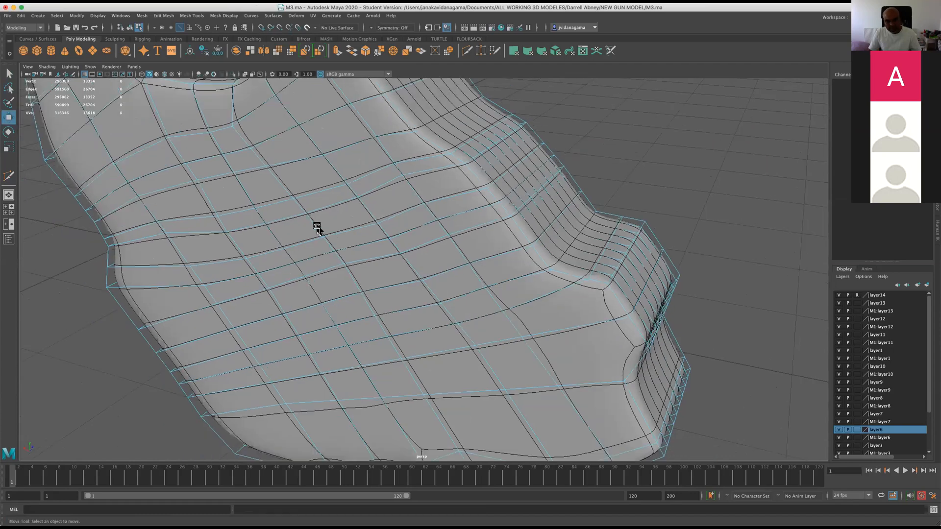
scroll(317, 228, down, 3)
alt+drag(390, 267, 413, 280)
scroll(369, 260, up, 3)
scroll(330, 295, down, 3)
scroll(302, 308, up, 3)
alt+drag(302, 296, 338, 274)
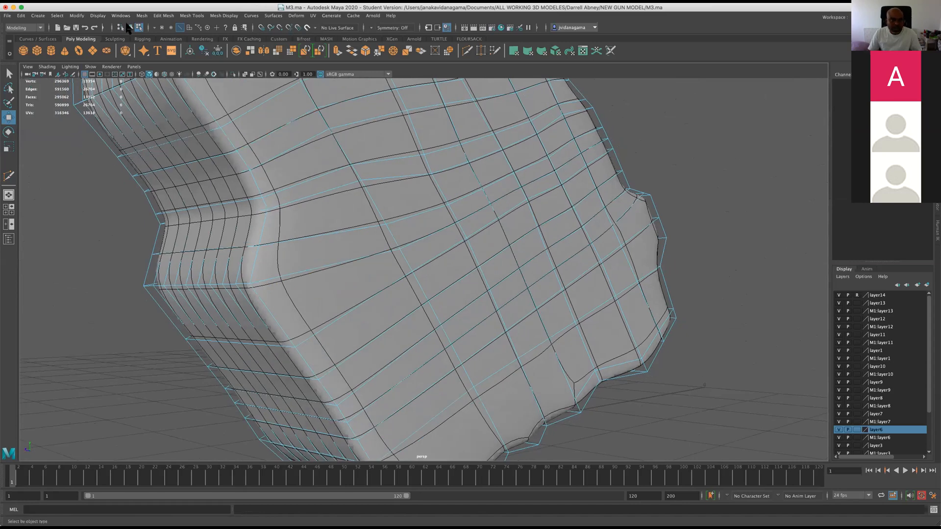
key(q)
click(76, 28)
click(471, 283)
key(w)
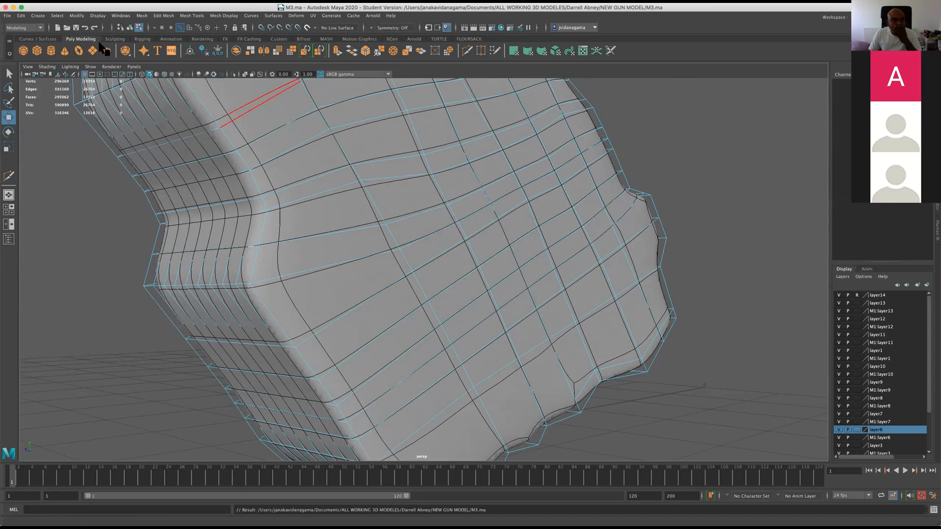
Switch to the FX command set to view the fluid commands, and return to the Modeling set.
click(20, 28)
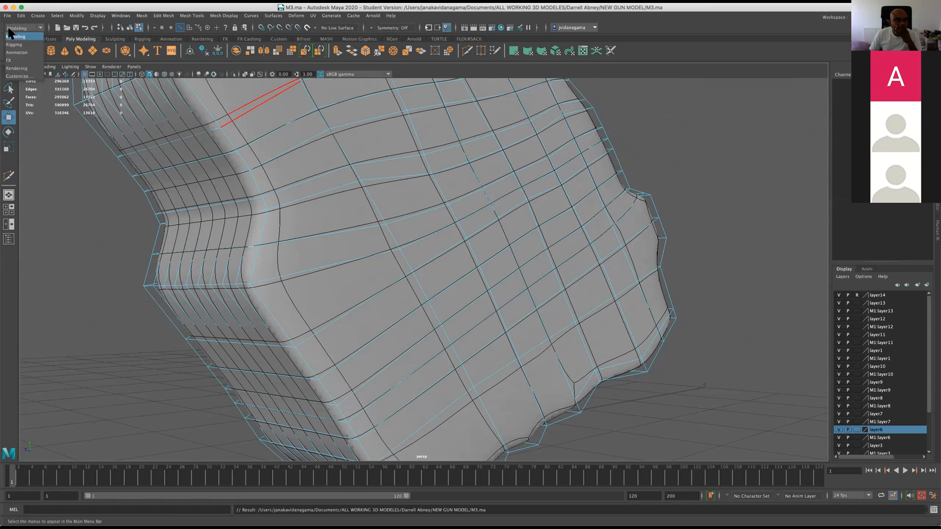
click(21, 60)
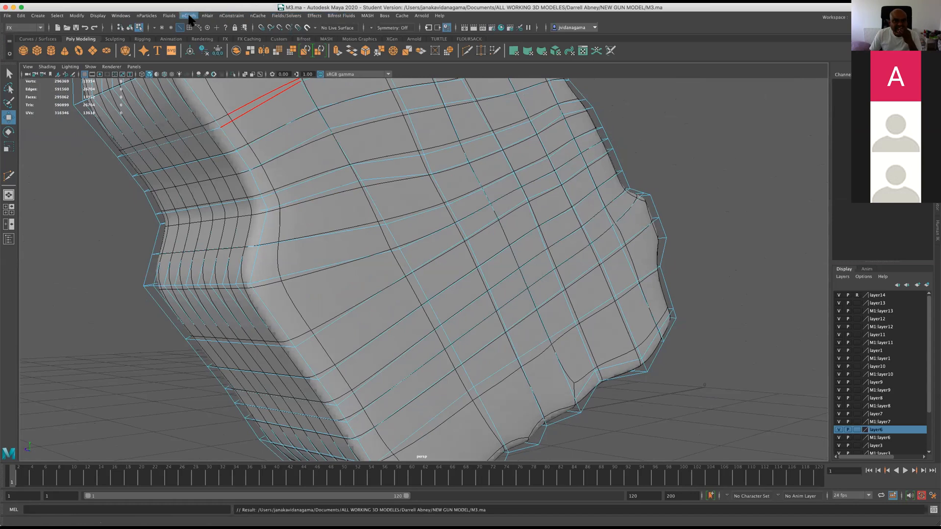
click(168, 16)
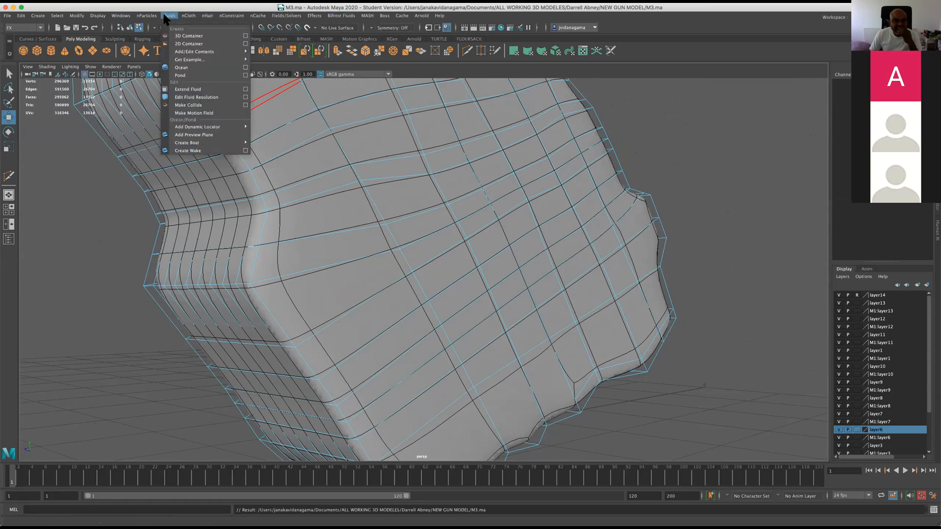
click(55, 310)
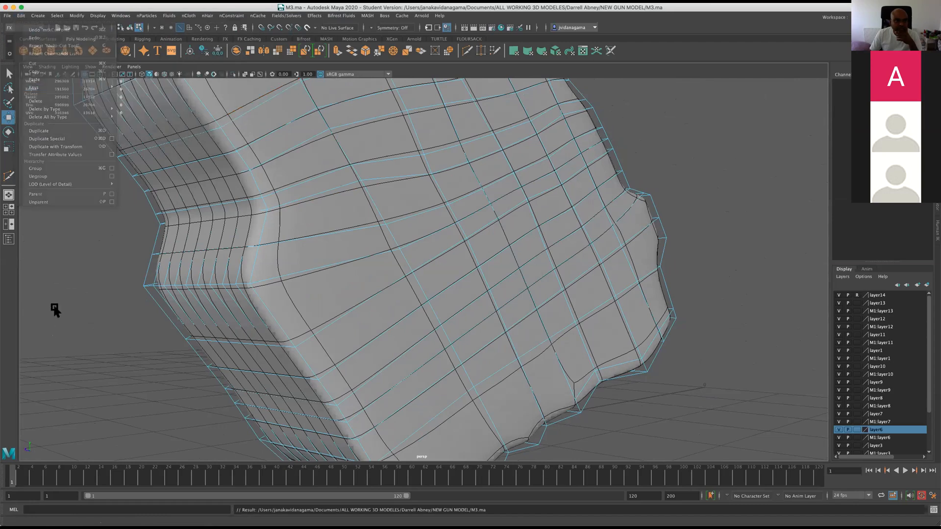
click(24, 27)
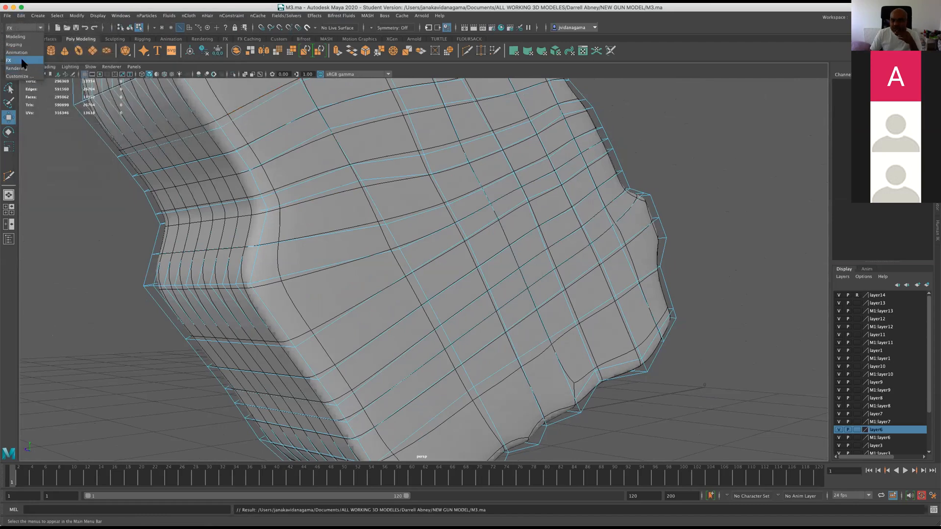
click(27, 57)
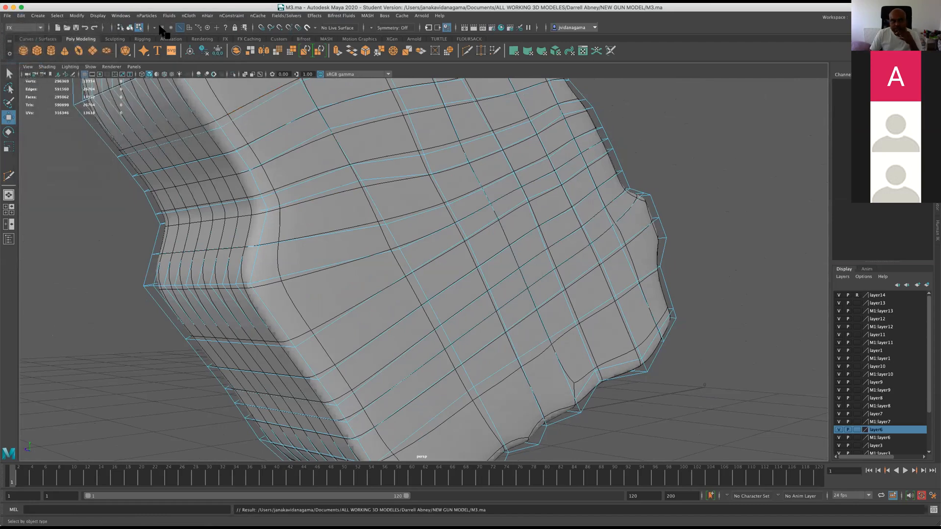
click(20, 26)
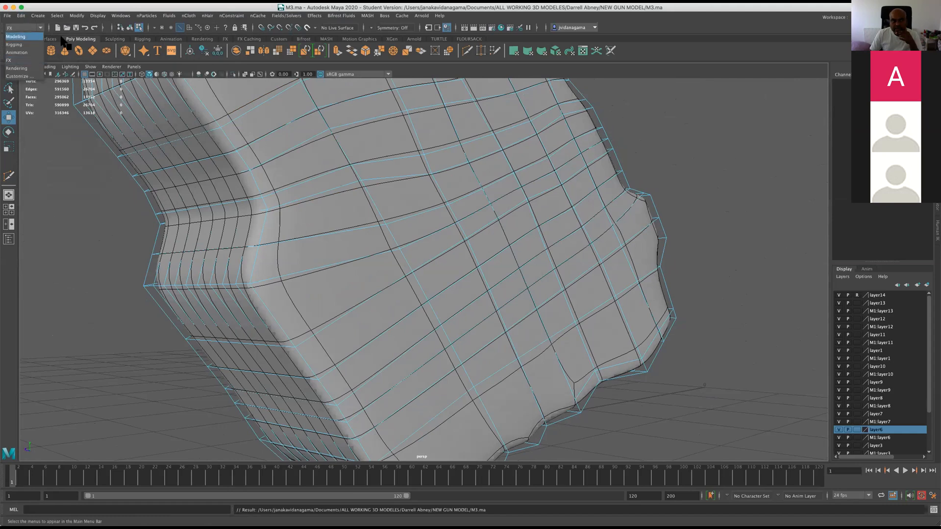
click(26, 61)
click(169, 16)
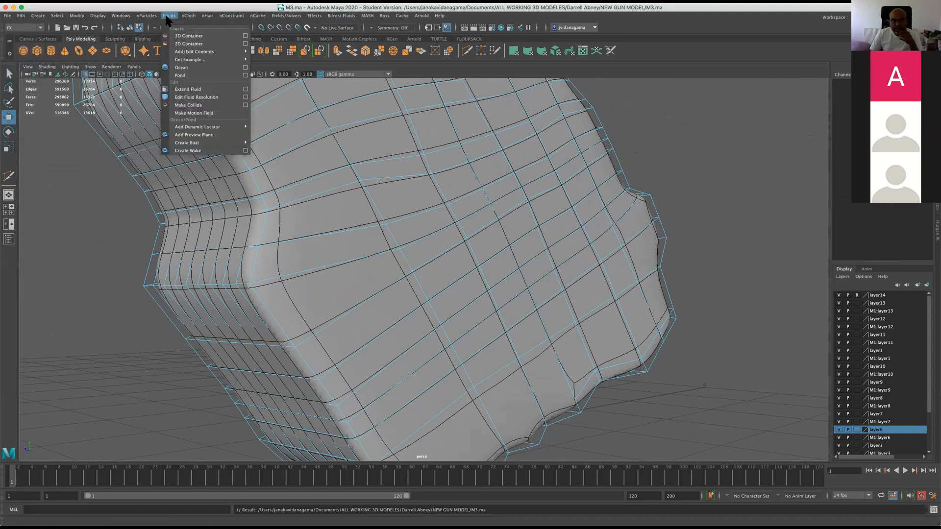
click(97, 252)
click(24, 28)
click(19, 38)
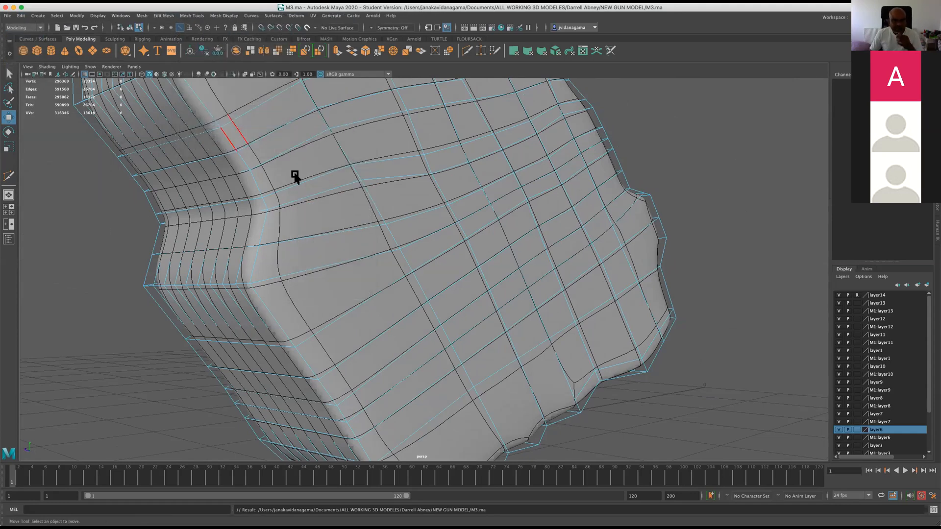
Insert further edge loops in the wide faces at the grip's lower end, undoing the last misplaced one.
scroll(344, 226, down, 3)
alt+drag(344, 226, 309, 118)
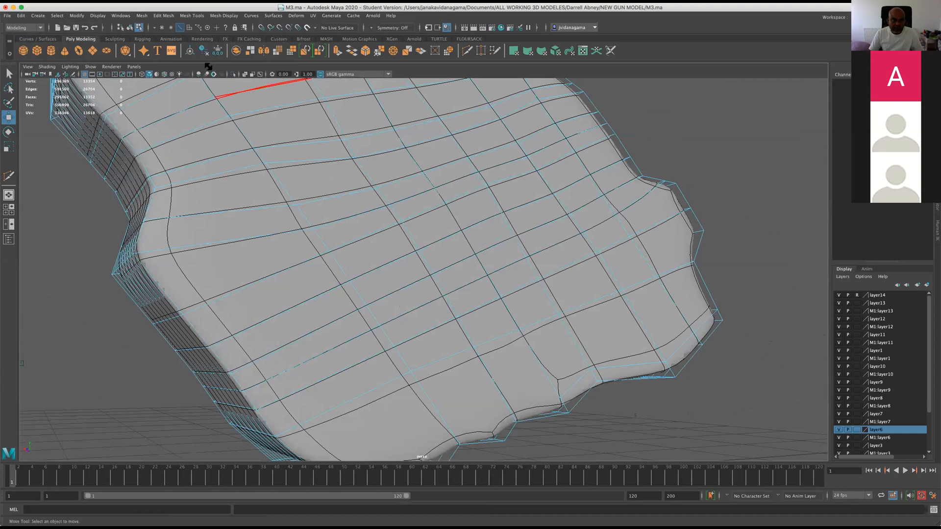
click(163, 15)
mouse_move(191, 15)
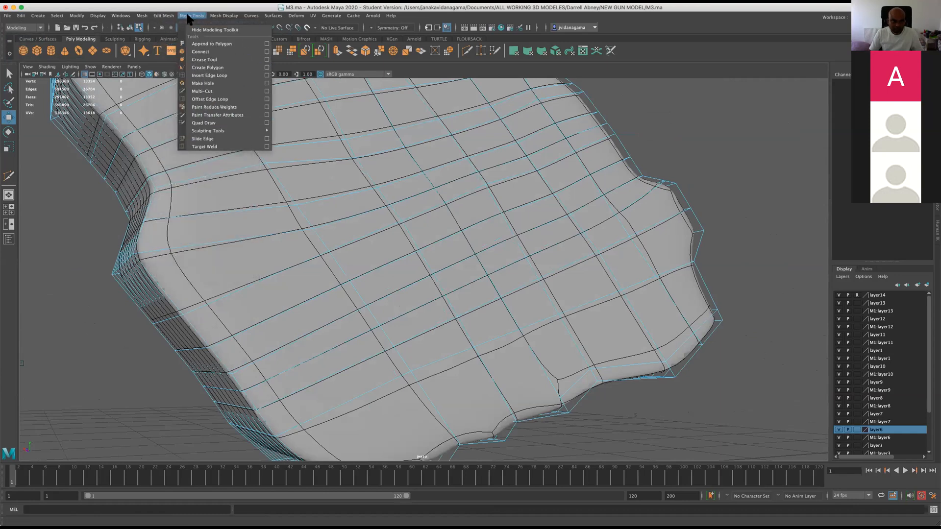
click(208, 70)
alt+drag(441, 372, 345, 365)
alt+drag(496, 307, 520, 307)
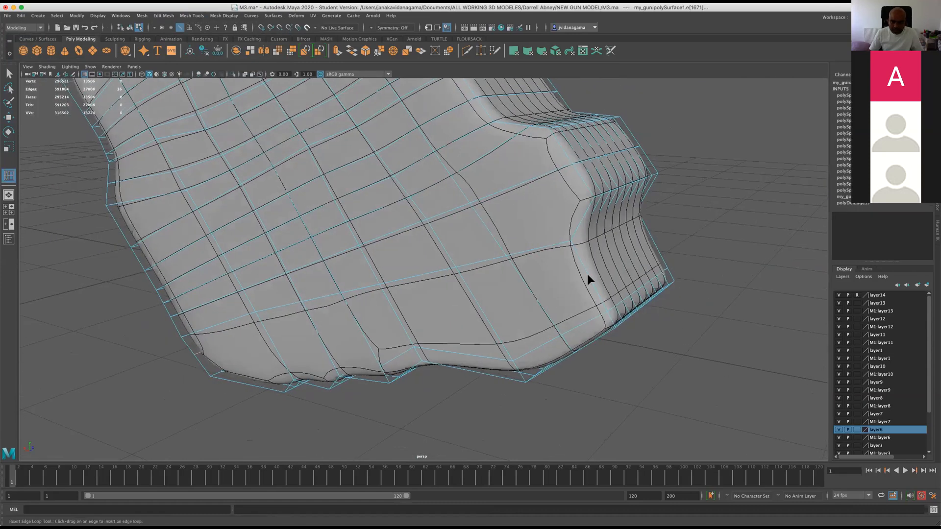
drag(588, 274, 588, 275)
alt+drag(460, 361, 290, 323)
click(282, 329)
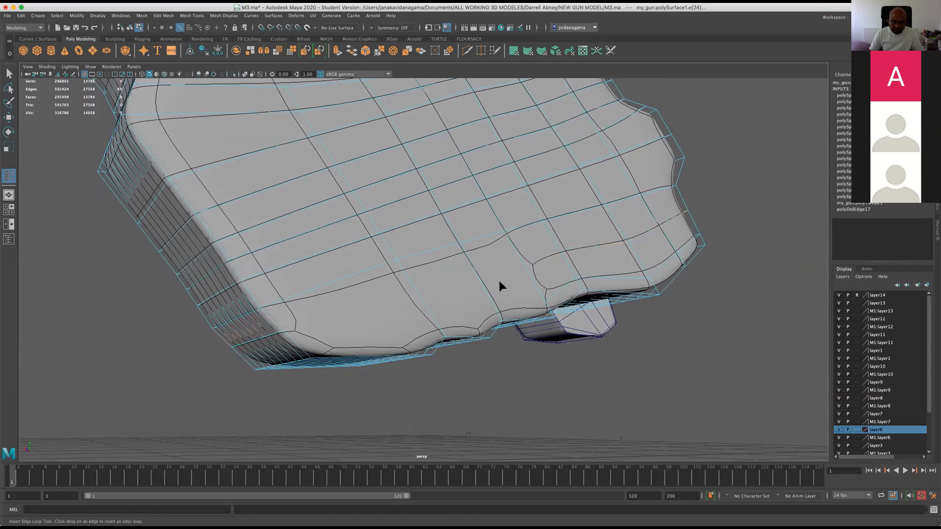
key(z)
key(z)
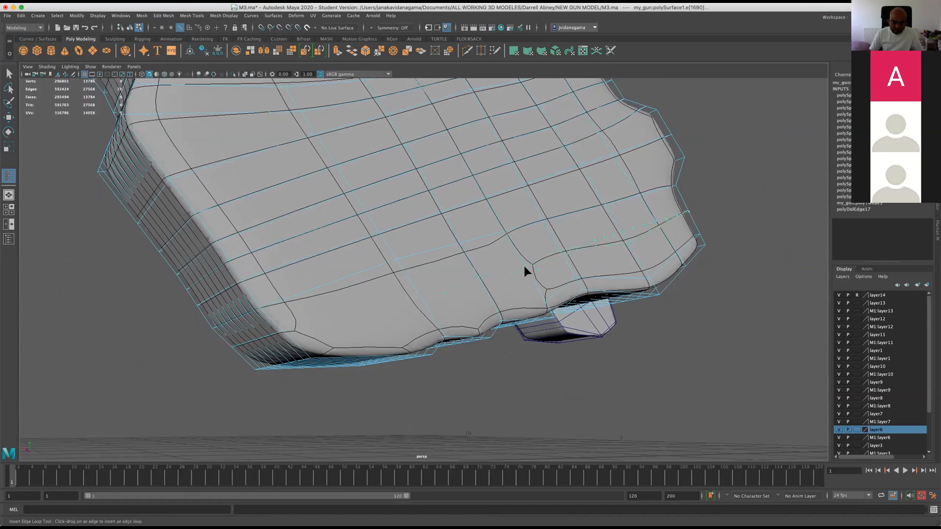
Connect the new loop's open ends across the bottom side faces to the lower corner with Multi-Cut on both sides, and save the scene.
click(467, 50)
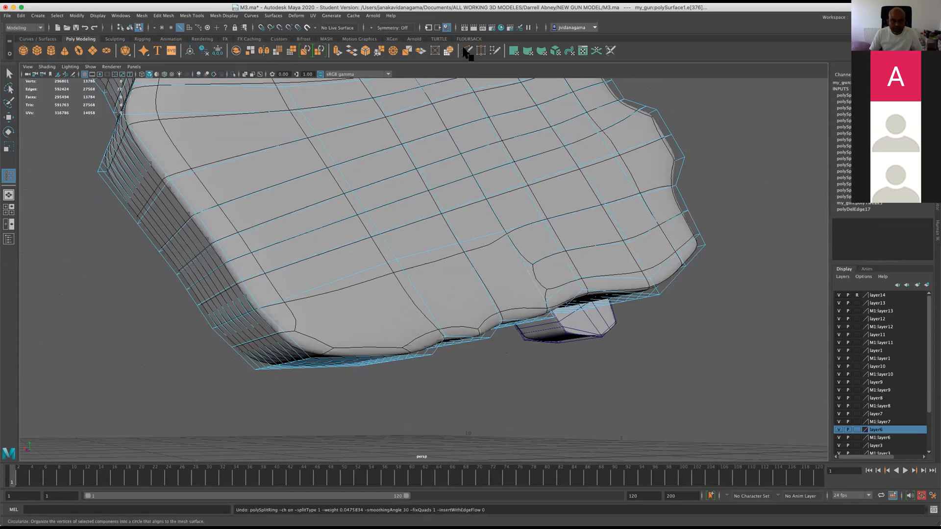
click(525, 267)
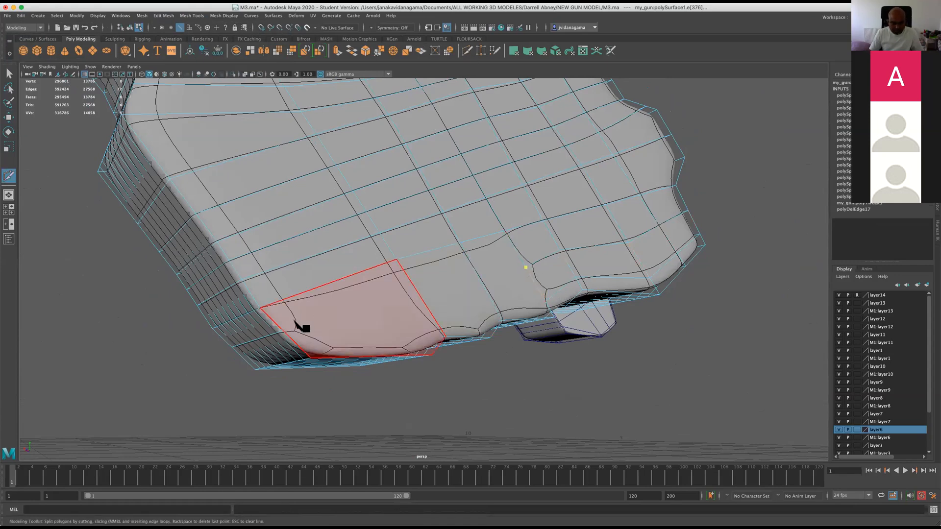
click(285, 333)
right_click(286, 333)
alt+drag(251, 337, 413, 294)
click(397, 288)
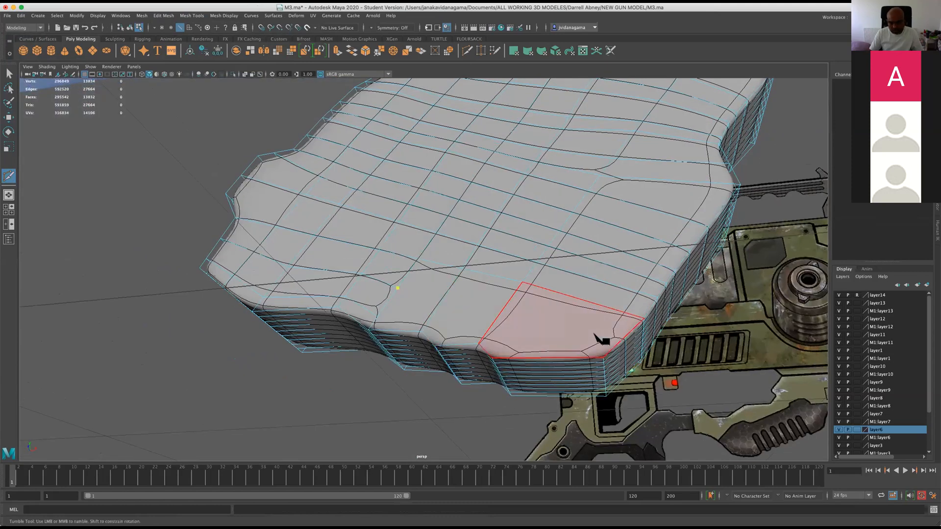
click(626, 336)
right_click(625, 336)
key(w)
key(super+s)
Insert one edge loop near the upper edge and one near the lower edge of the narrow arm at the grip's top.
alt+drag(94, 149, 359, 320)
alt+middle_drag(553, 242, 412, 319)
alt+drag(457, 296, 406, 270)
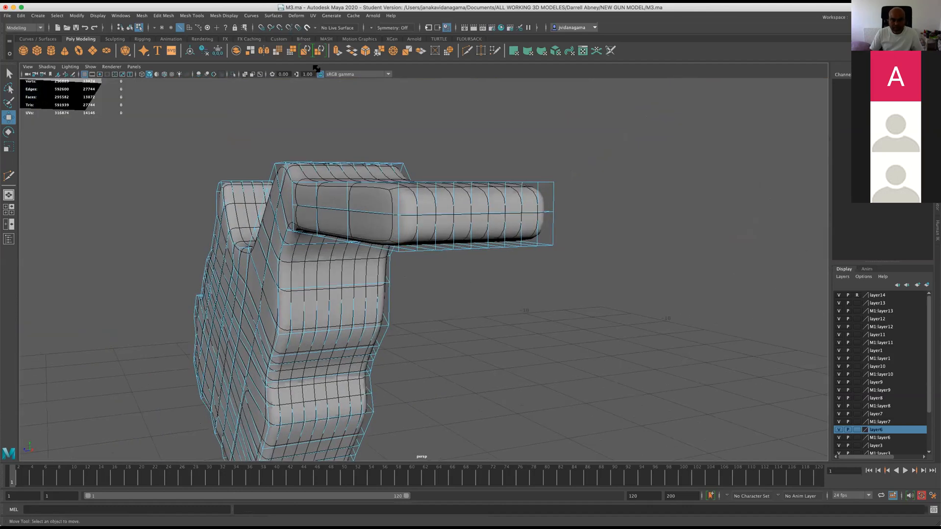
click(191, 15)
click(210, 76)
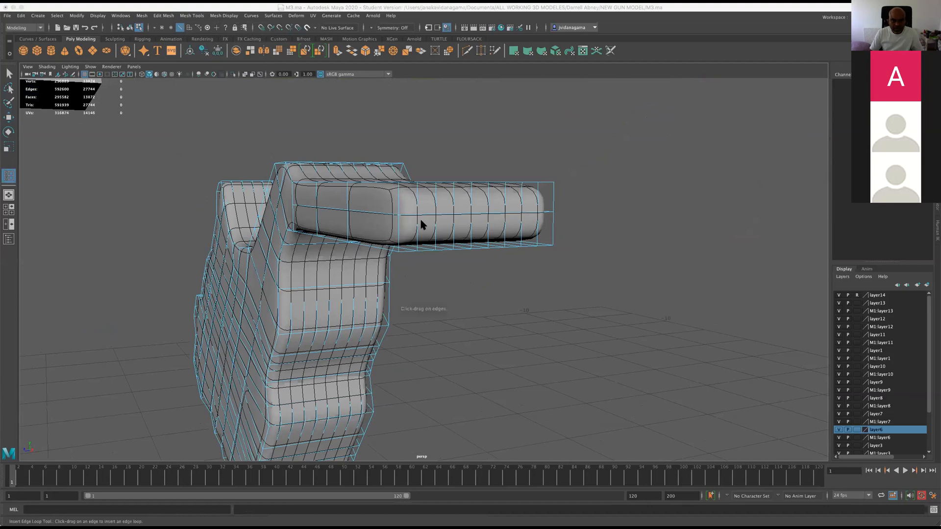
drag(396, 195, 398, 187)
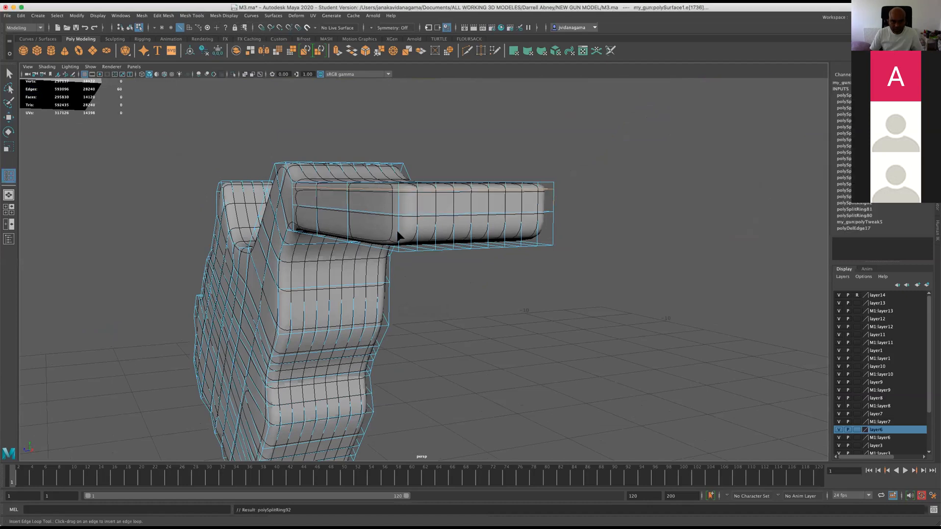
drag(399, 241, 480, 239)
alt+middle_drag(425, 234, 662, 236)
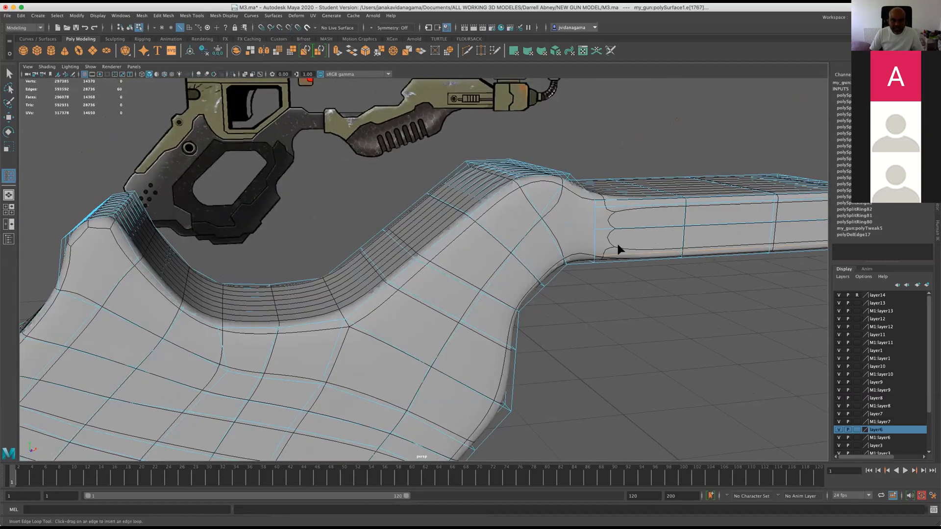
Extend the arm's upper loop with Multi-Cut along the grip's upper contour, through the dip and up to the opposite peak.
scroll(501, 265, down, 3)
alt+drag(415, 83, 398, 51)
alt+drag(401, 102, 391, 129)
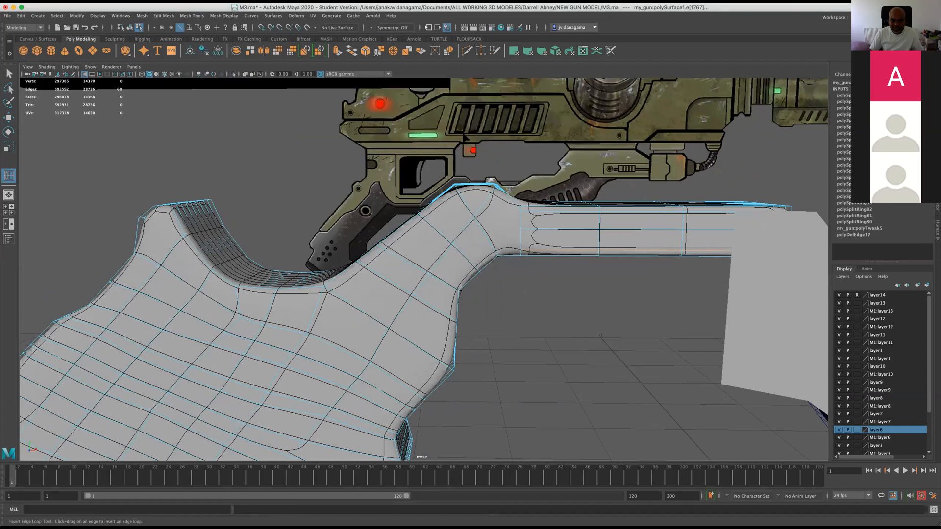
click(467, 50)
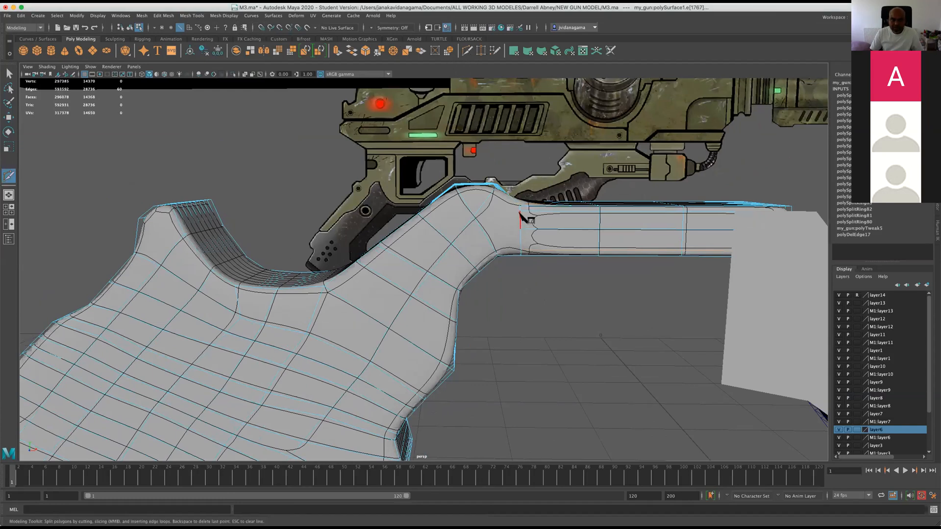
click(467, 206)
click(430, 225)
click(394, 254)
click(272, 304)
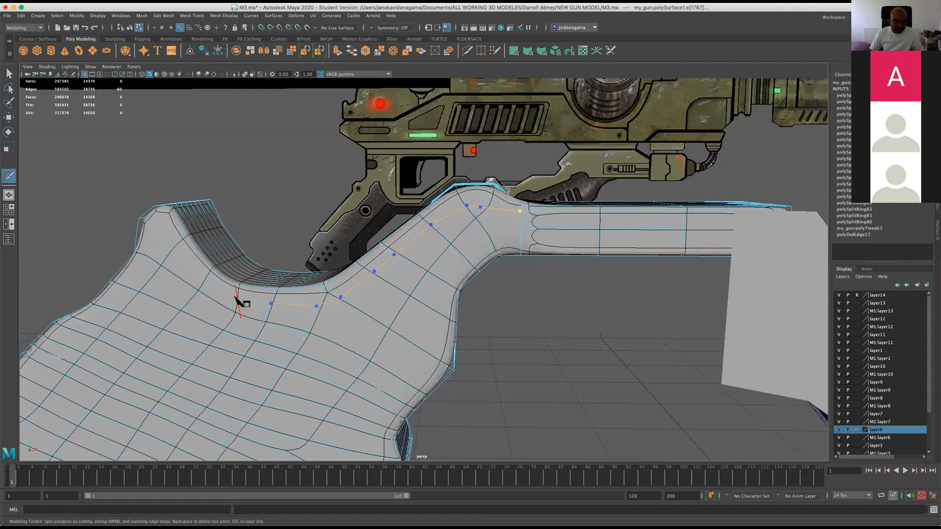
click(206, 280)
click(173, 247)
click(151, 212)
key(Return)
Cut an edge line with Multi-Cut from the arm's middle loop down the grip's side face to its lower end.
alt+drag(370, 249, 405, 251)
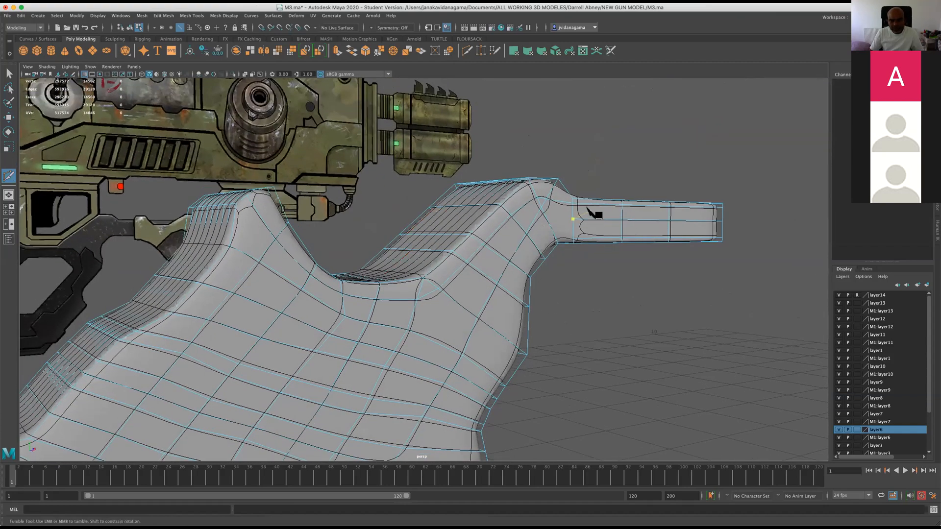
alt+drag(548, 240, 567, 244)
click(589, 224)
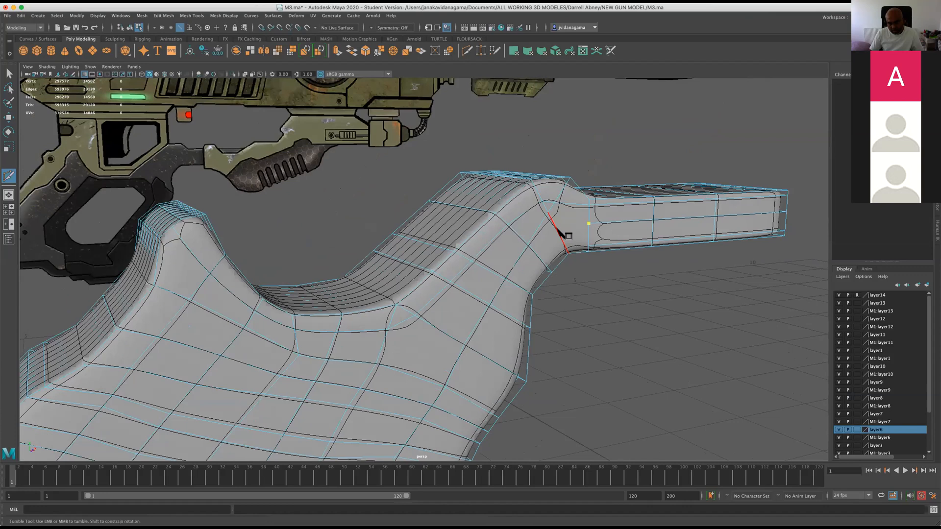
click(539, 256)
alt+drag(556, 352, 534, 260)
alt+middle_drag(534, 261, 689, 143)
click(469, 360)
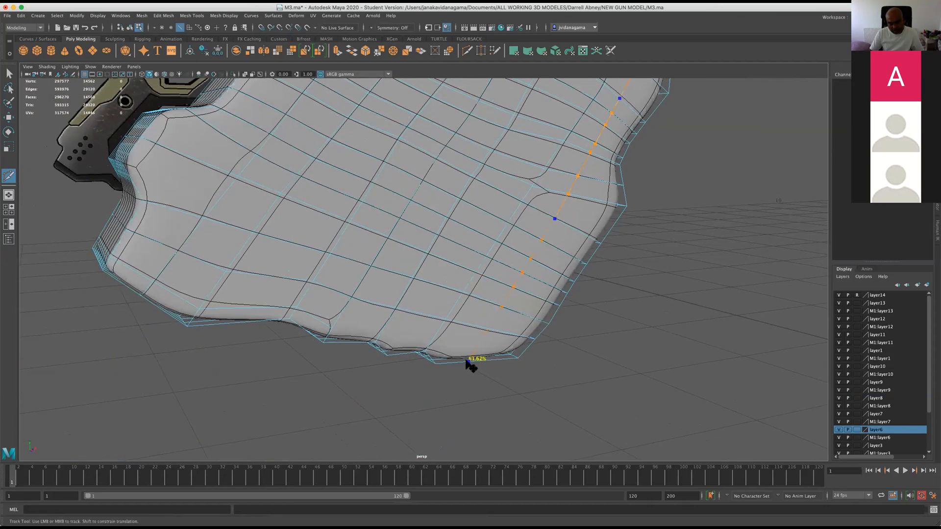
key(Return)
Turn off the smooth preview and extend the arm's lower loop with Multi-Cut down along the grip's adjacent outer edge.
alt+middle_drag(578, 331, 545, 346)
alt+drag(546, 347, 516, 339)
alt+middle_drag(516, 339, 494, 389)
alt+drag(493, 389, 524, 375)
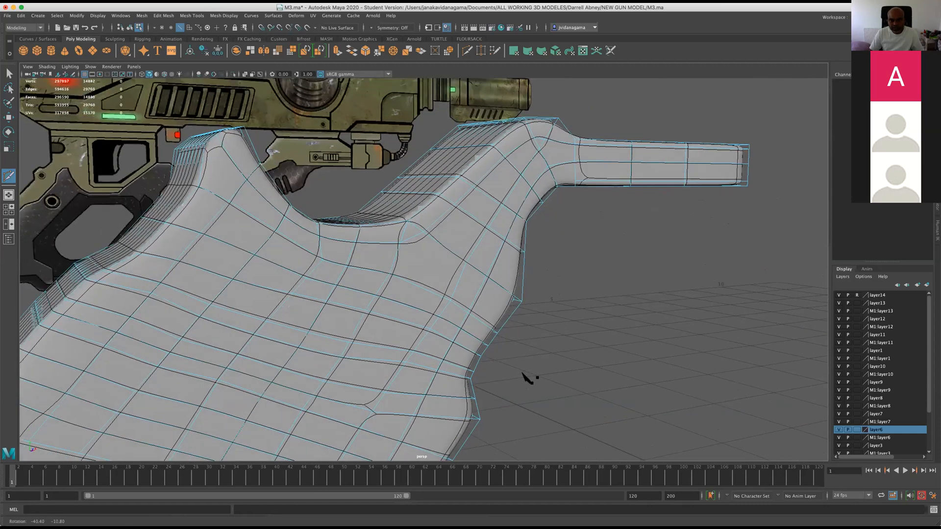
key(1)
alt+drag(583, 243, 568, 185)
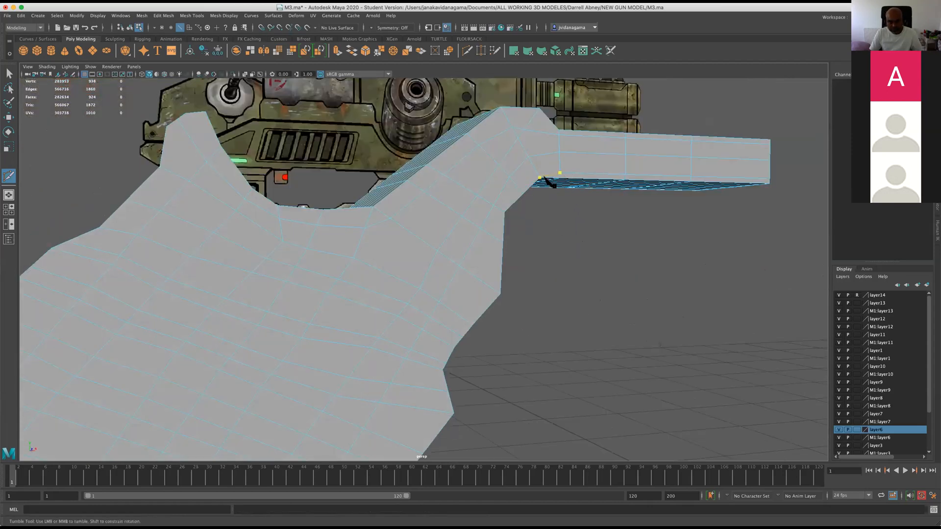
click(560, 174)
click(536, 172)
alt+middle_drag(493, 303, 529, 283)
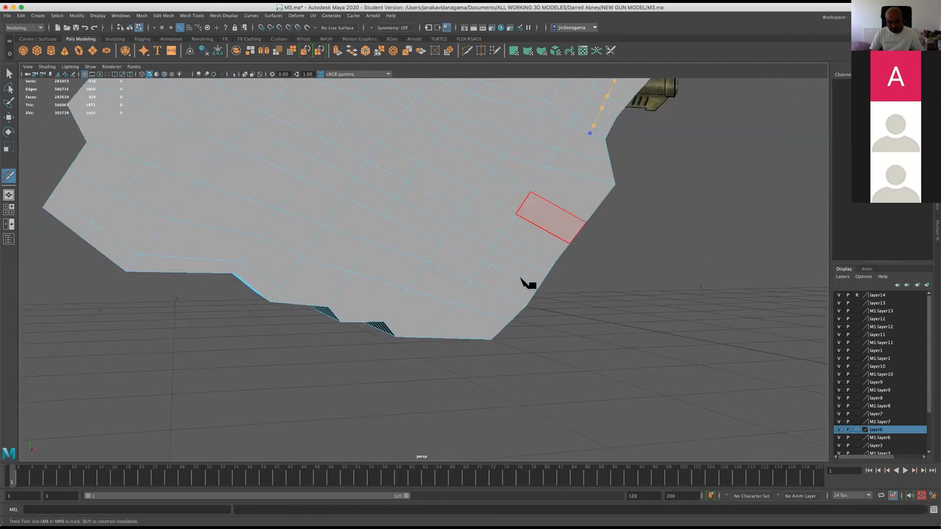
key(Return)
Cut an edge line with Multi-Cut across the side faces, close to the notched edge at the grip's lower end.
mouse_move(536, 265)
alt+mouse_down()
mouse_move(529, 378)
mouse_move(496, 367)
mouse_move(551, 269)
alt+mouse_up()
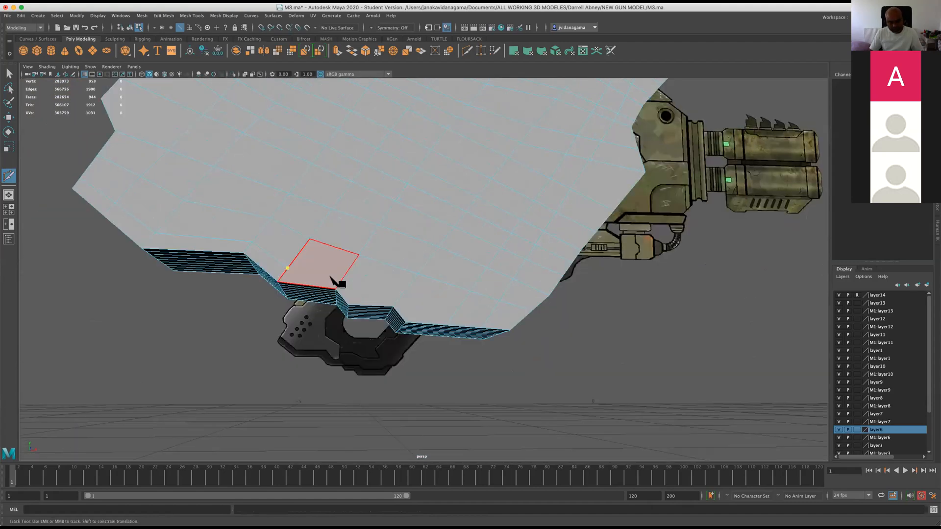
click(398, 296)
click(488, 319)
alt+drag(527, 330, 349, 271)
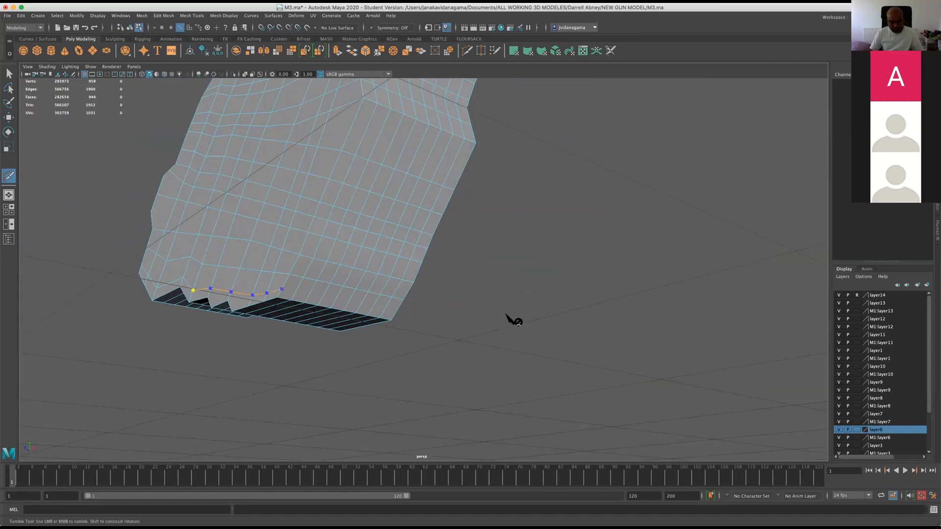
alt+drag(373, 228, 356, 300)
scroll(472, 299, down, 3)
scroll(442, 309, down, 5)
scroll(436, 327, up, 3)
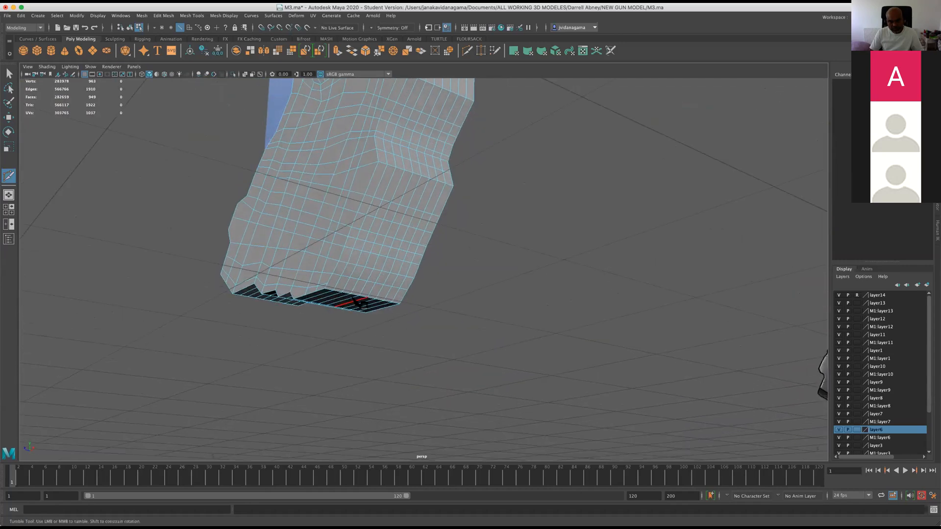
Finish the lower Multi-Cut edge line partway across the narrow outer face at the grip's lower end.
scroll(282, 326, up, 2)
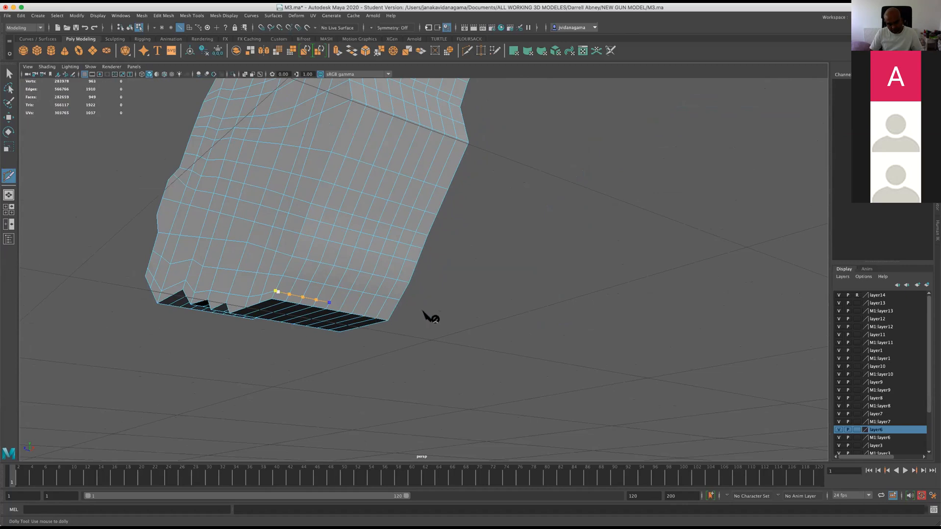
alt+drag(419, 323, 426, 325)
alt+drag(400, 284, 506, 319)
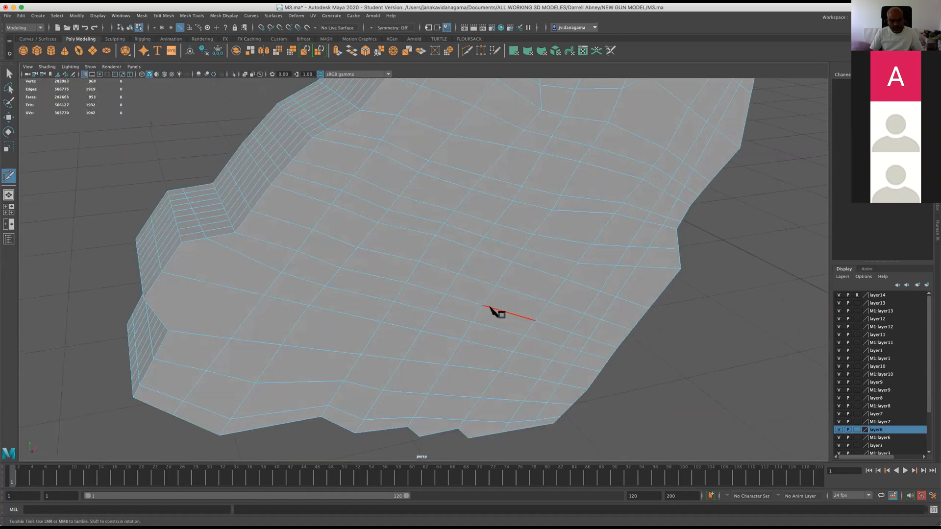
Cut an edge line with Multi-Cut from the stepped edge across the grip's side face and halfway over the adjoining narrow face.
alt+drag(326, 311, 336, 311)
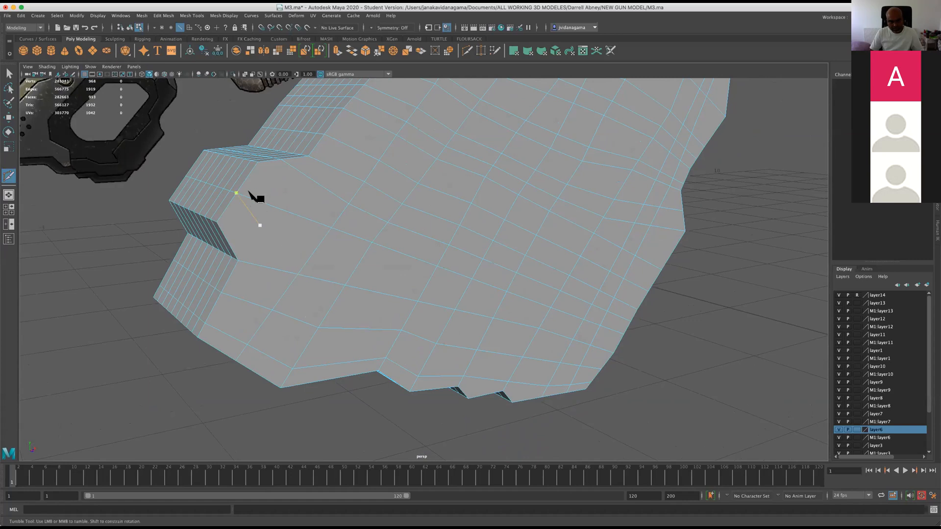
click(258, 161)
click(378, 234)
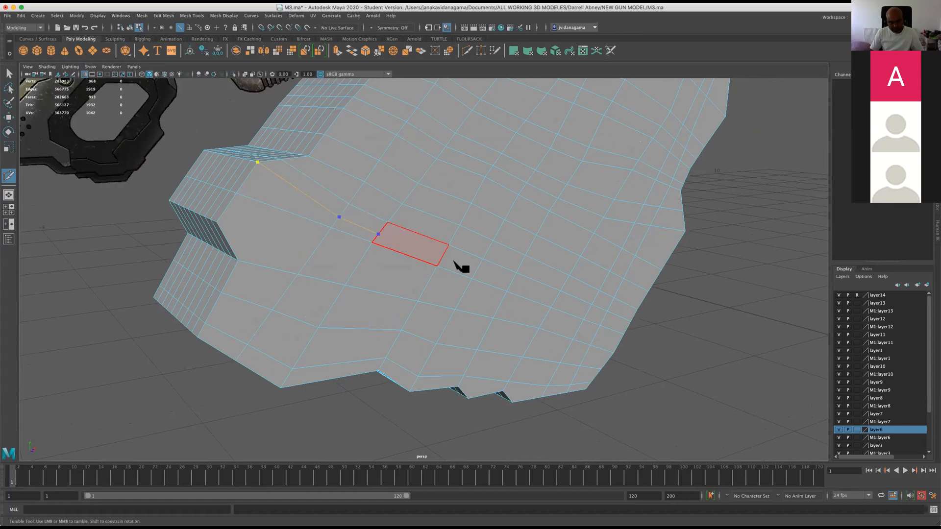
click(604, 319)
alt+drag(651, 332, 615, 321)
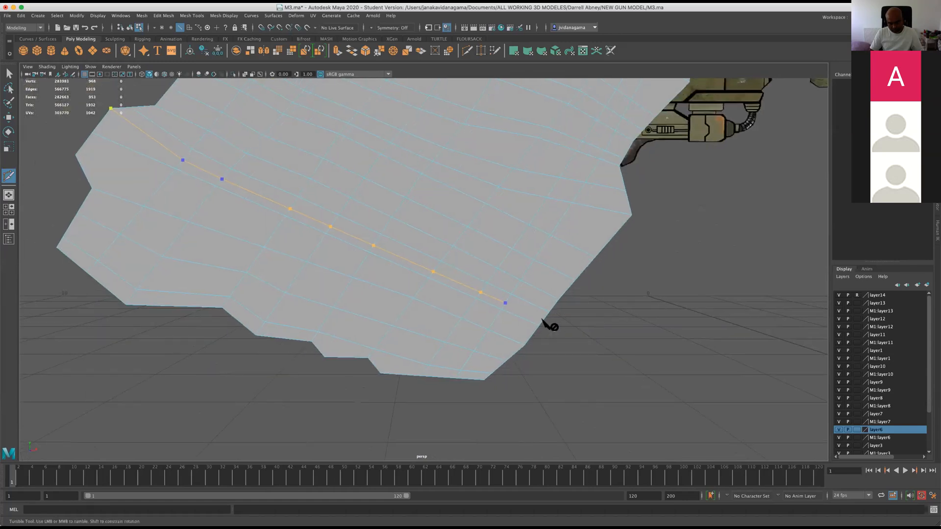
alt+drag(524, 310, 442, 319)
scroll(443, 319, up, 4)
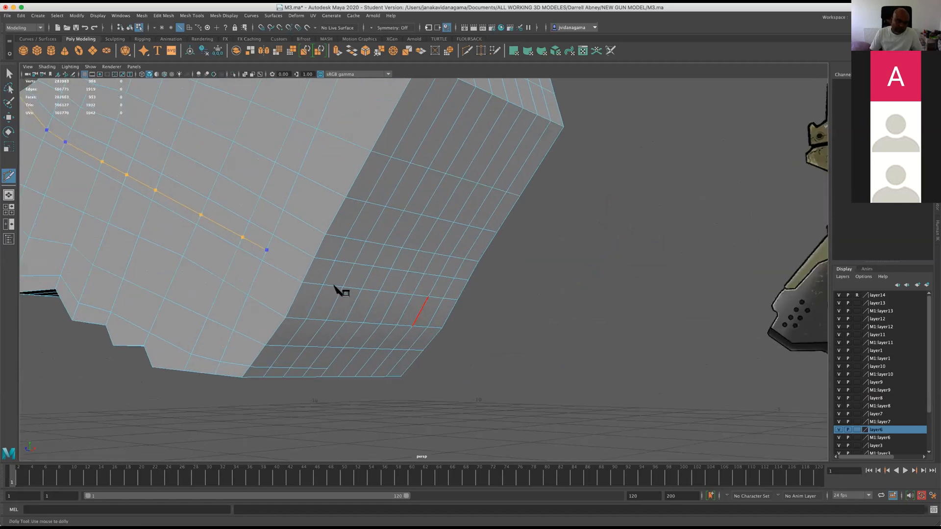
click(385, 281)
alt+drag(330, 334, 395, 349)
Cut a parallel edge line with Multi-Cut from the next notch down, across the side face and halfway over the narrow face.
scroll(421, 354, down, 4)
scroll(392, 343, up, 5)
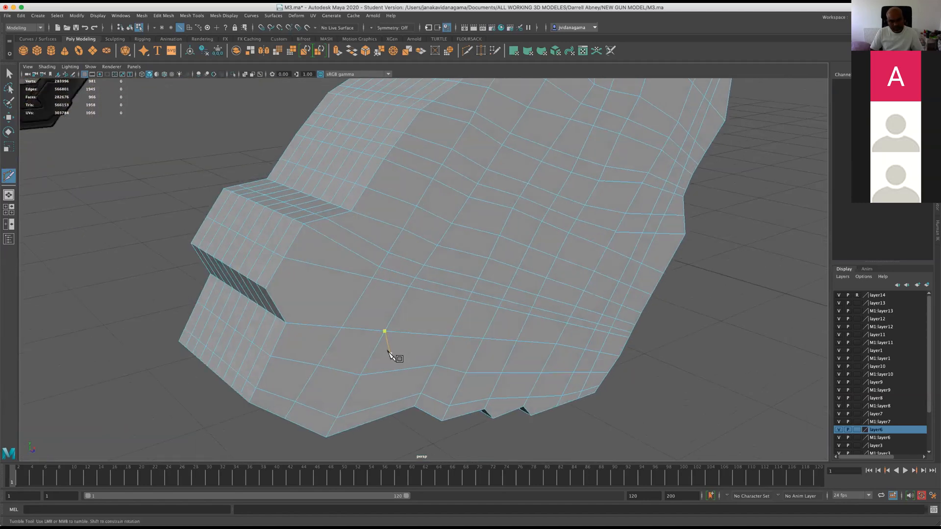
click(177, 300)
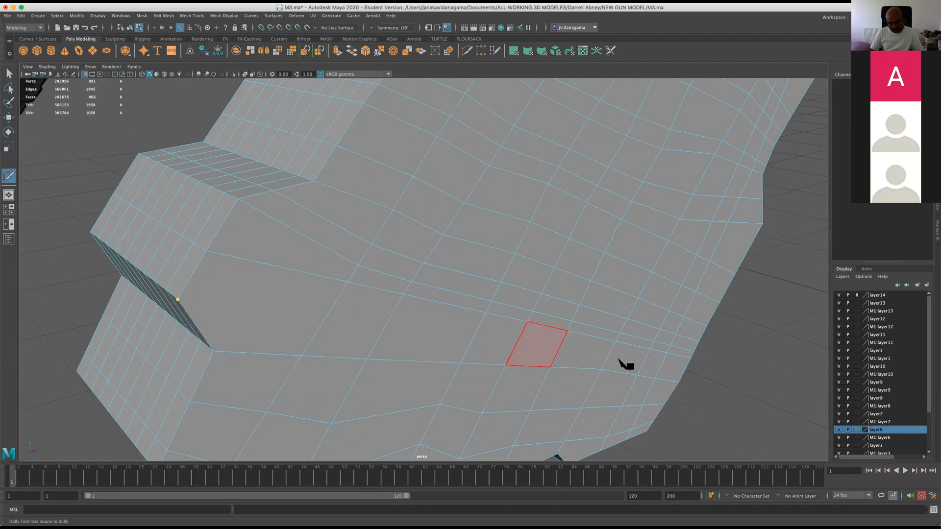
click(643, 362)
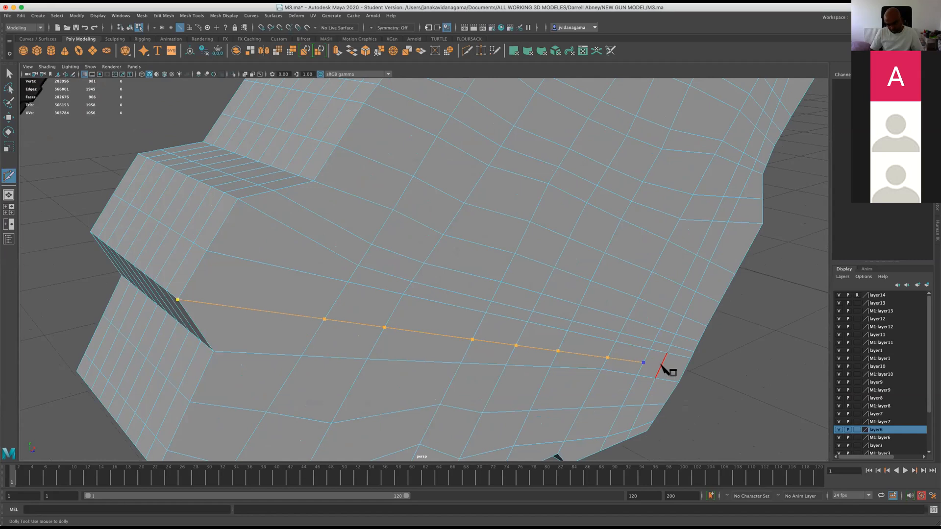
alt+drag(690, 371, 477, 313)
scroll(512, 291, up, 2)
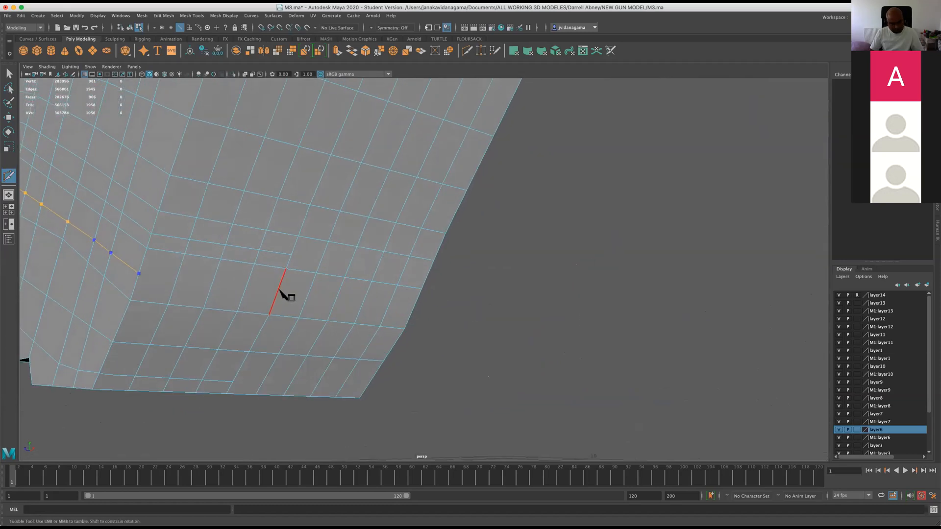
click(277, 295)
alt+drag(282, 289, 461, 341)
Turn on the smooth preview with the cage shown and save the scene.
key(2)
scroll(471, 304, down, 5)
alt+drag(473, 306, 563, 334)
key(super+s)
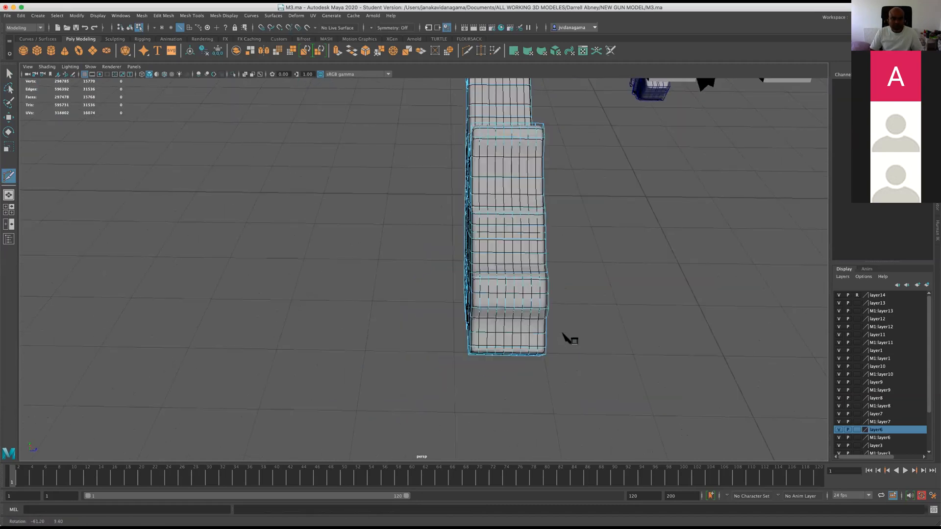
Examine the smoothed grip's edge flow over the side and narrow faces, and turn the smooth preview off.
alt+right_drag(563, 333, 563, 329)
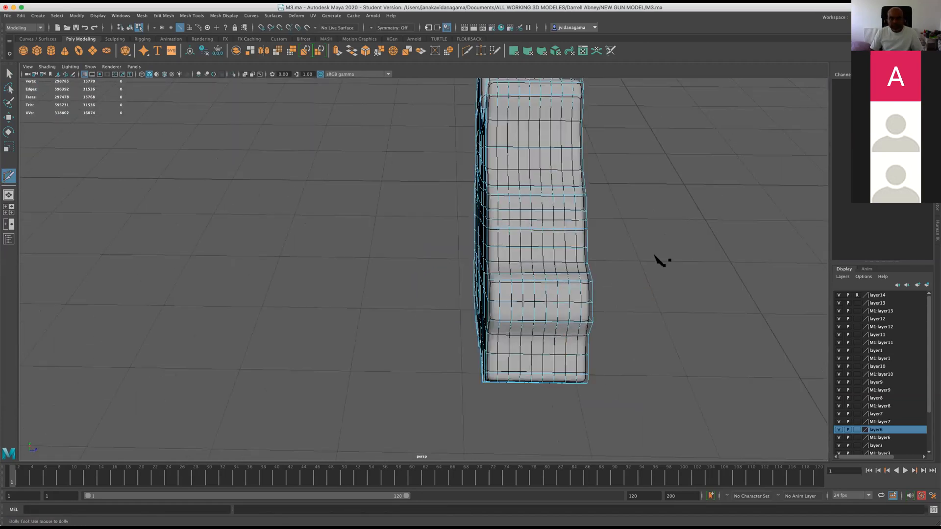
alt+drag(655, 255, 469, 232)
scroll(517, 290, up, 5)
scroll(400, 267, up, 4)
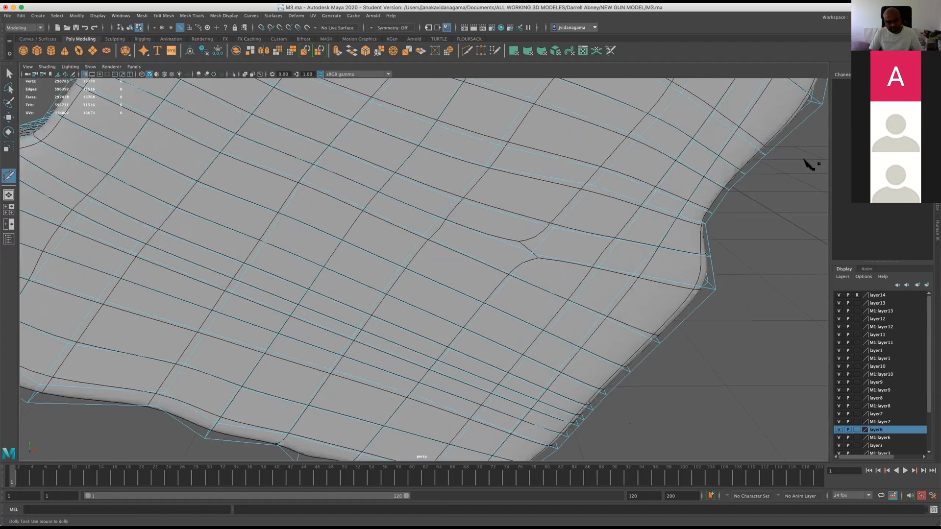
click(9, 119)
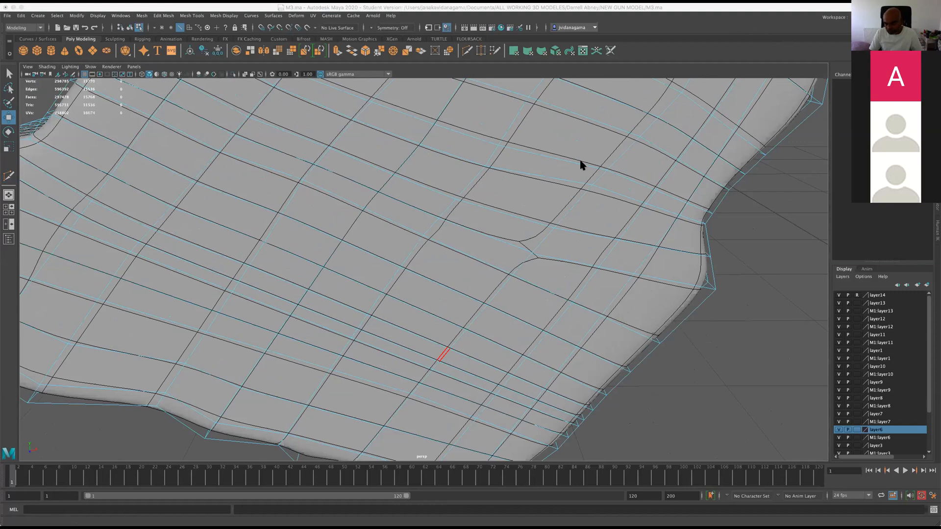
alt+right_drag(760, 290, 636, 338)
alt+drag(636, 338, 596, 322)
alt+right_drag(654, 356, 657, 358)
alt+middle_drag(658, 358, 760, 438)
alt+right_drag(276, 290, 409, 223)
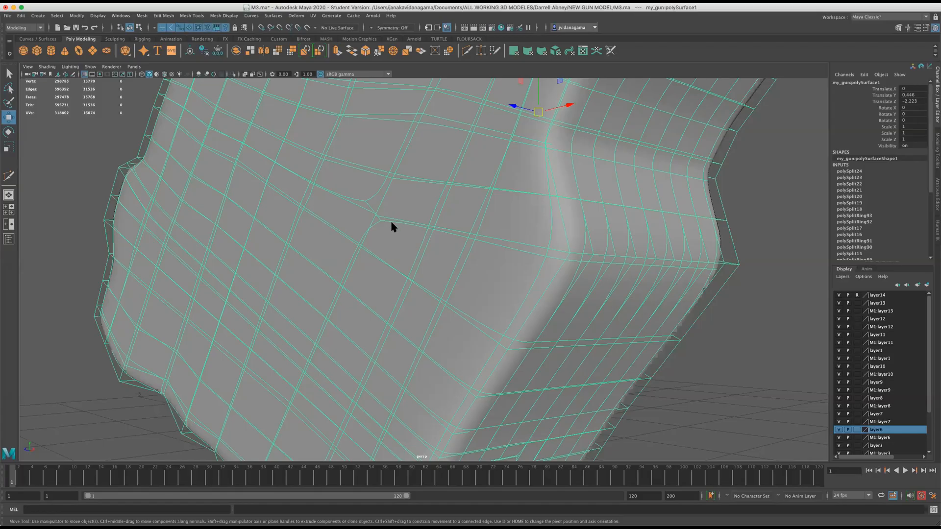
scroll(384, 228, down, 2)
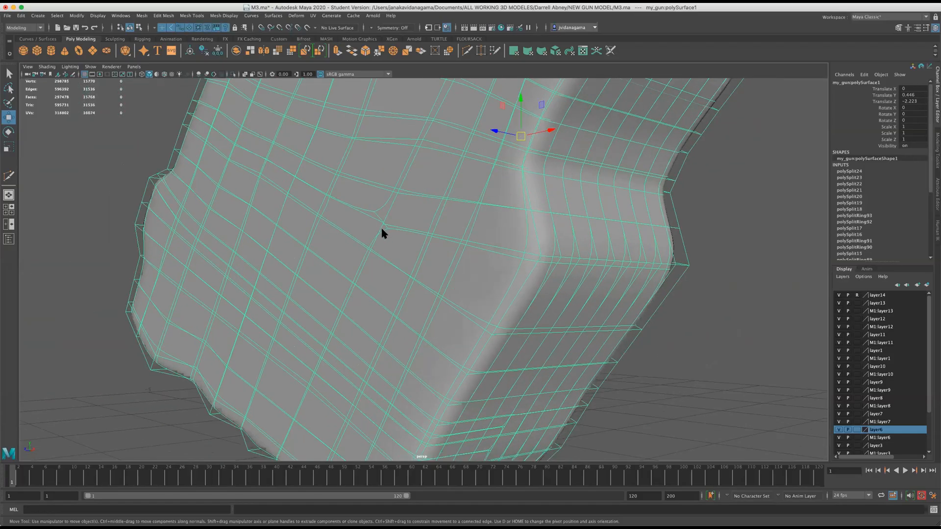
key(1)
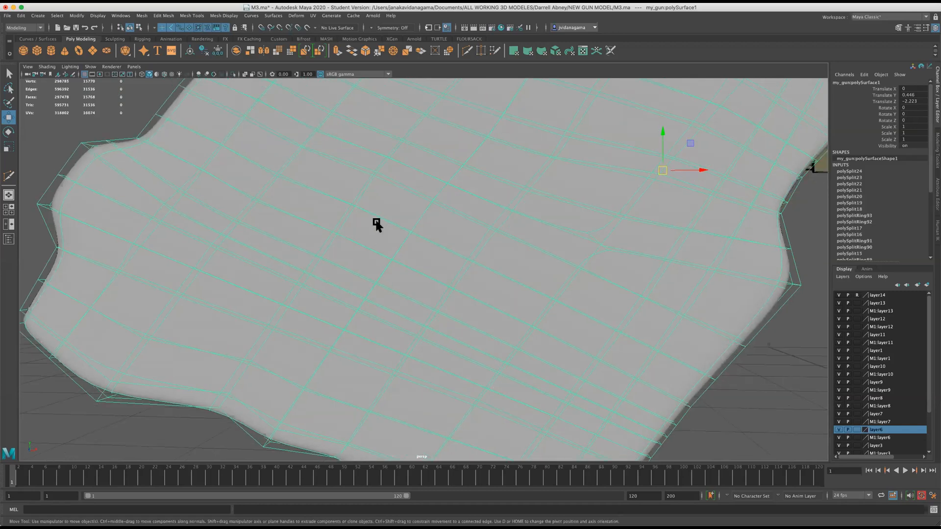
scroll(378, 220, down, 1)
alt+drag(557, 226, 362, 356)
alt+drag(365, 290, 349, 307)
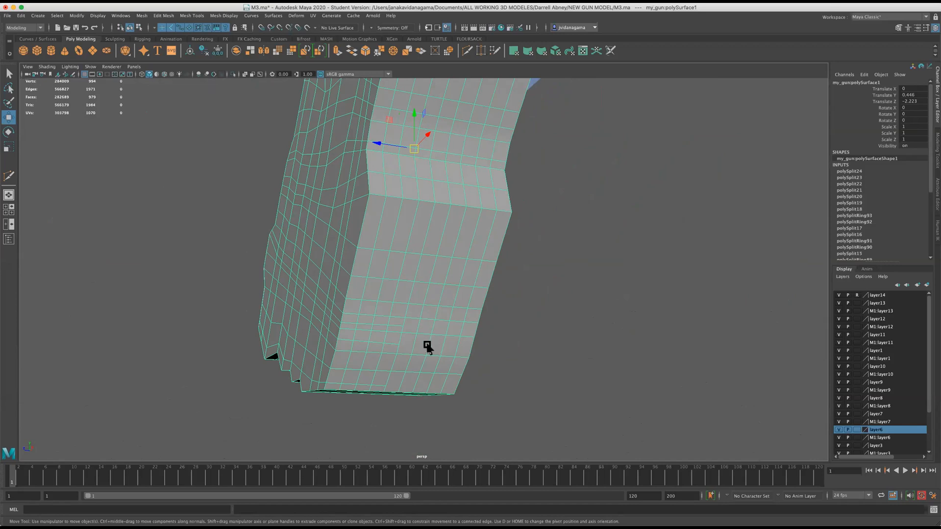
Select the faces on one side of the grip's lengthwise centre line in the side view, delete them and save the scene.
alt+drag(433, 352, 569, 391)
key(space)
key(space)
alt+right_drag(641, 395, 635, 323)
alt+middle_drag(478, 202, 539, 292)
alt+right_drag(540, 292, 531, 313)
alt+middle_drag(531, 313, 525, 247)
alt+right_drag(532, 304, 470, 188)
right_click(453, 178)
drag(590, 373, 469, 87)
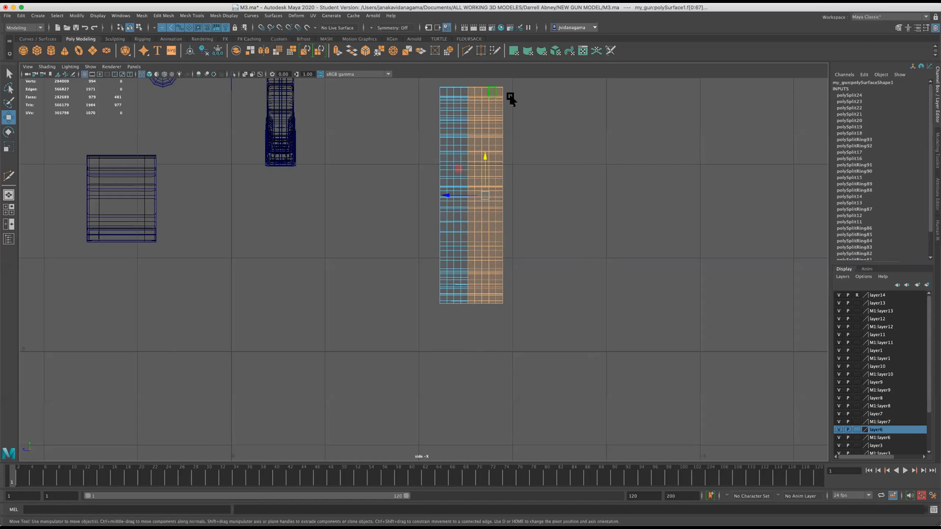
key(Delete)
key(space)
key(space)
alt+drag(649, 207, 457, 286)
key(super+s)
Nudge the side-face vertices just below the peak where the grip meets the arm to even out their spacing.
scroll(519, 281, up, 3)
alt+middle_drag(456, 285, 394, 364)
mouse_move(401, 359)
alt+mouse_down()
mouse_move(389, 363)
mouse_move(407, 361)
alt+mouse_up()
scroll(387, 314, up, 3)
alt+middle_drag(374, 269, 392, 358)
scroll(435, 339, up, 3)
right_drag(588, 248, 563, 251)
click(612, 273)
drag(612, 273, 609, 265)
click(636, 273)
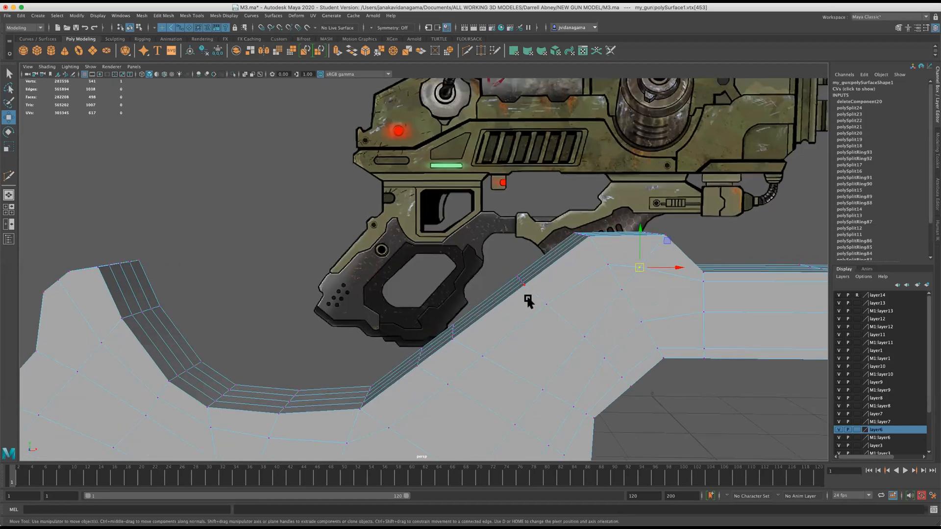
Cut an edge line with Multi-Cut from the notched lower end across the side face up to the peak's slope beside the arm.
scroll(513, 303, down, 3)
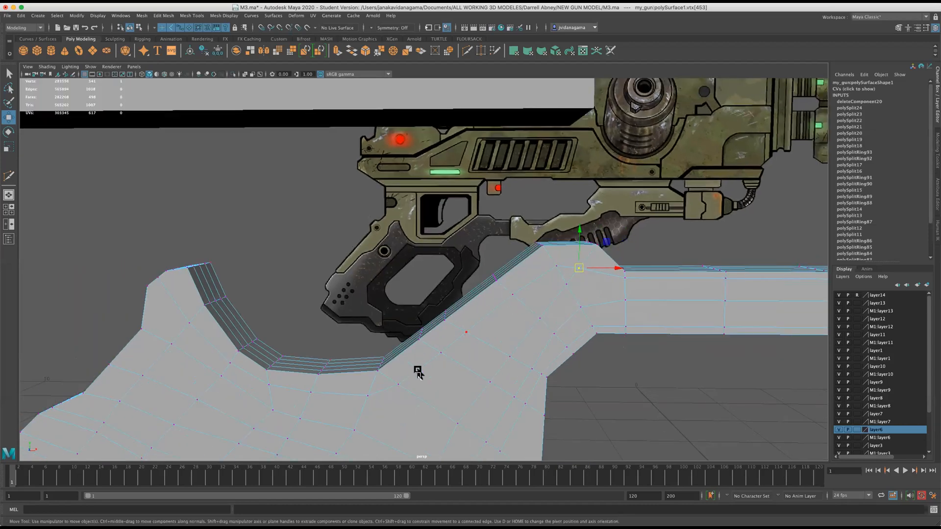
scroll(385, 406, down, 2)
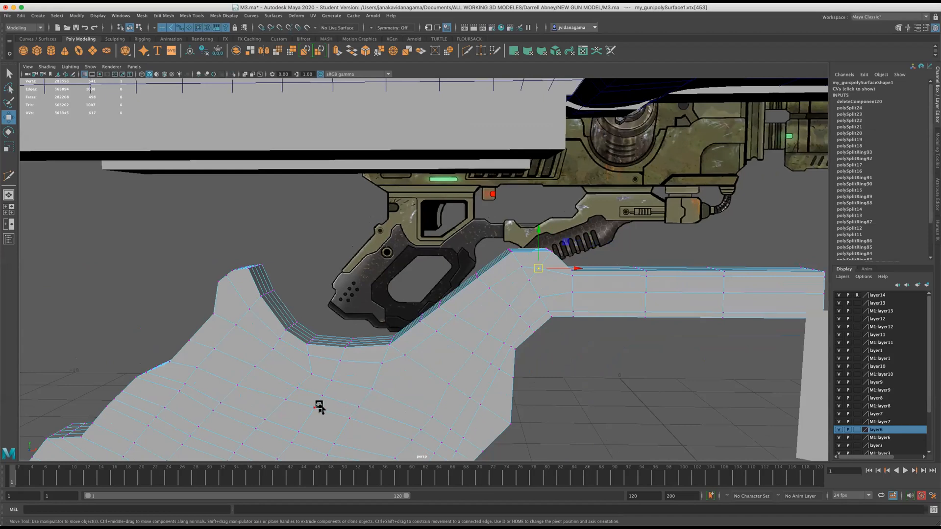
scroll(319, 407, down, 2)
mouse_move(366, 319)
alt+mouse_down()
mouse_move(420, 237)
mouse_move(432, 265)
mouse_move(424, 275)
mouse_move(359, 245)
mouse_move(358, 258)
mouse_move(405, 237)
mouse_move(409, 252)
mouse_move(395, 256)
mouse_move(418, 233)
mouse_move(392, 251)
mouse_move(323, 361)
mouse_move(359, 323)
mouse_move(384, 315)
alt+mouse_up()
alt+right_drag(384, 315, 533, 159)
alt+drag(533, 160, 479, 82)
scroll(511, 182, down, 5)
click(466, 51)
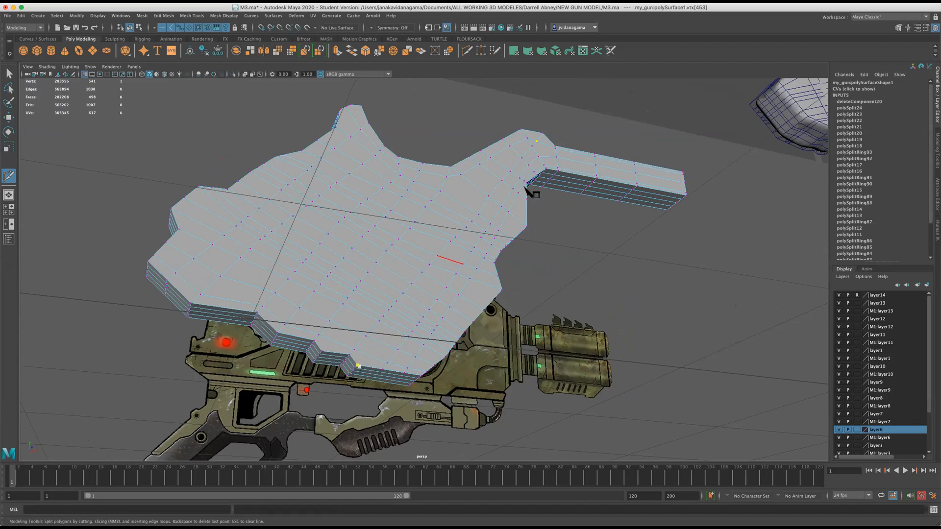
right_click(548, 139)
Continue the cut across the sloped face between the peak and the arm, and save the scene.
alt+drag(575, 186, 539, 221)
scroll(467, 259, up, 10)
scroll(467, 261, down, 5)
scroll(470, 264, up, 3)
drag(458, 257, 458, 260)
alt+drag(445, 292, 191, 217)
click(175, 207)
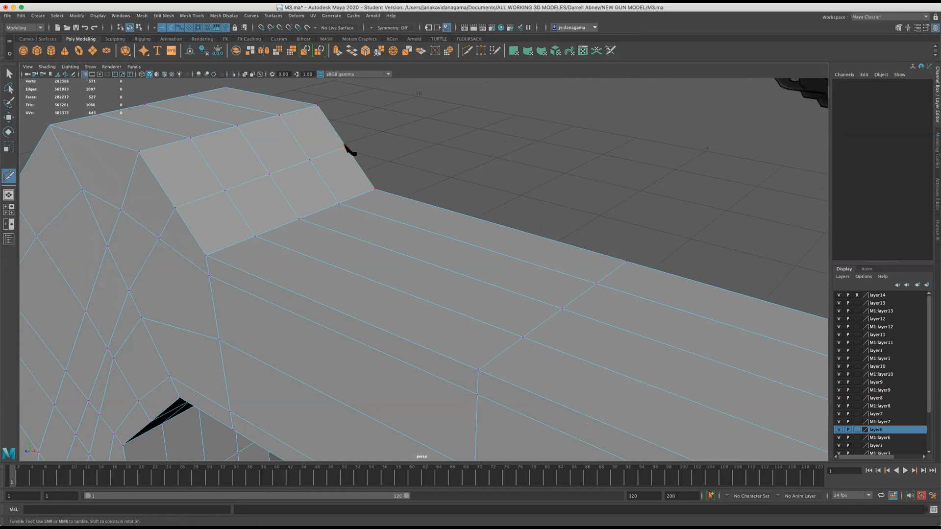
key(w)
key(super+s)
key(3)
key(1)
key(3)
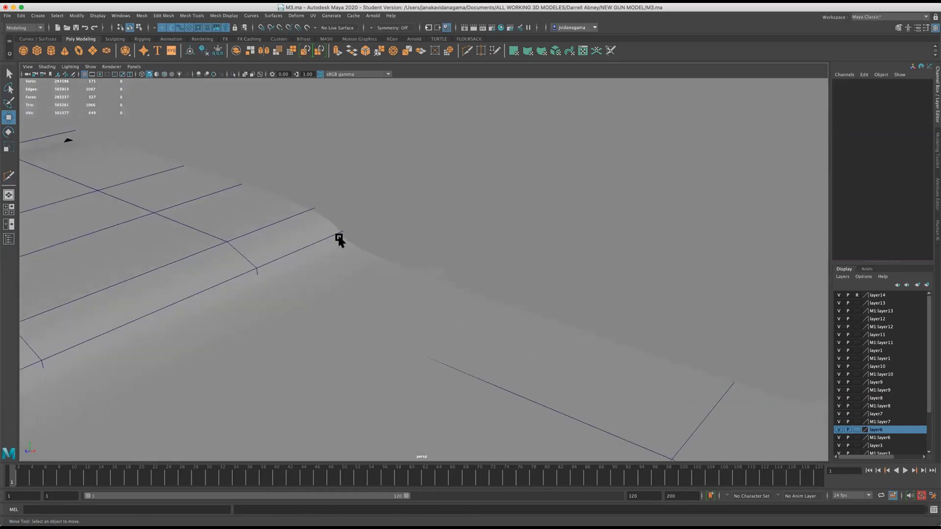
key(1)
Examine the edge layout where the dip's corner meets the side face, selecting the short edge that leaves the corner.
alt+drag(339, 238, 354, 244)
scroll(354, 244, down, 10)
scroll(385, 298, up, 5)
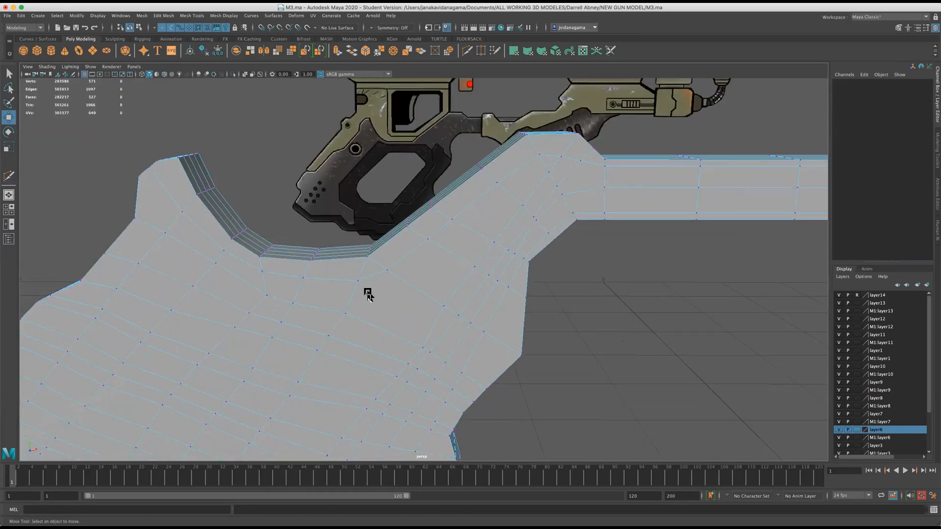
scroll(392, 300, up, 5)
alt+middle_drag(448, 315, 486, 318)
scroll(515, 320, up, 2)
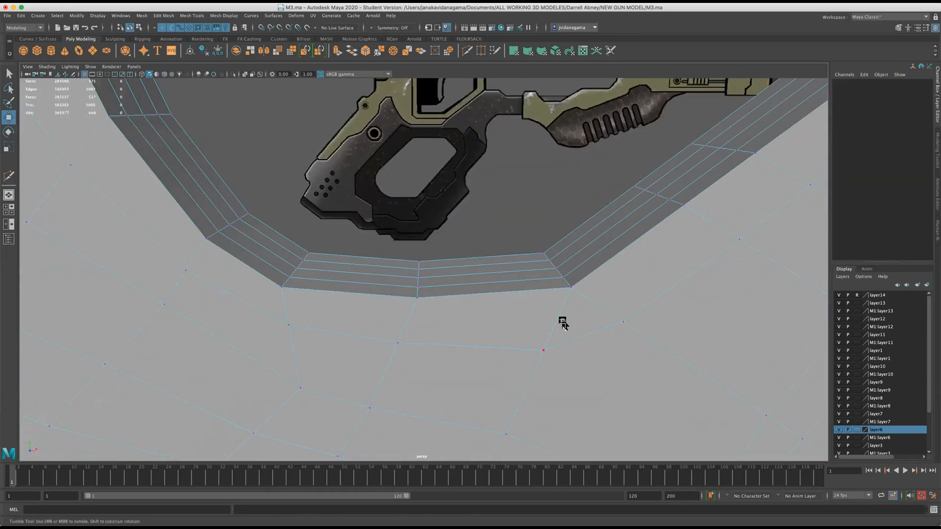
alt+drag(562, 323, 561, 311)
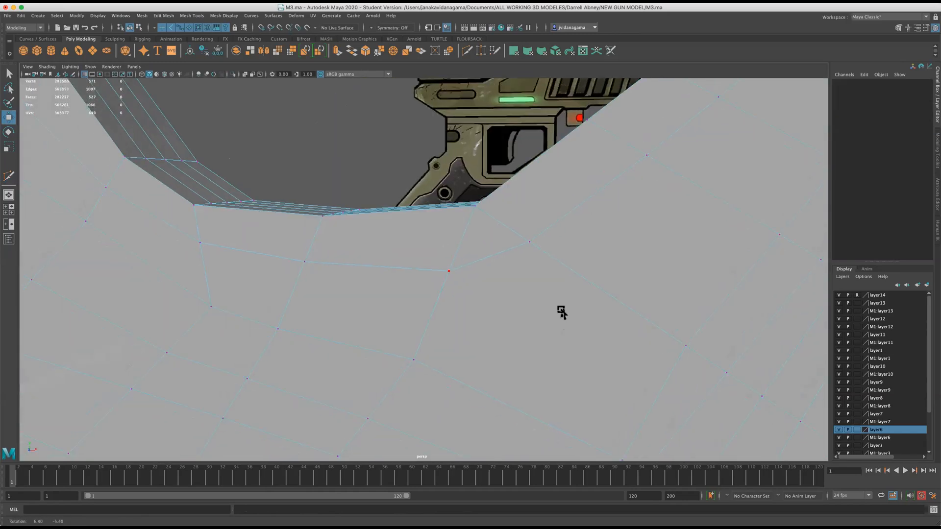
mouse_move(479, 208)
right_down()
mouse_move(441, 210)
mouse_move(478, 193)
right_up()
click(491, 218)
scroll(529, 261, down, 2)
scroll(528, 261, up, 2)
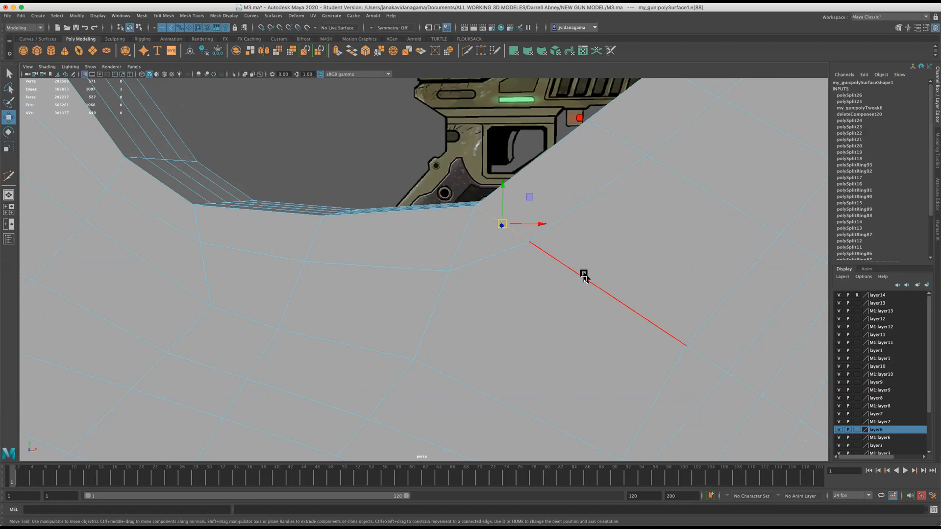
Shift the side-face vertex below the dip's arm-side corner slightly away from the outer edge.
scroll(584, 275, down, 2)
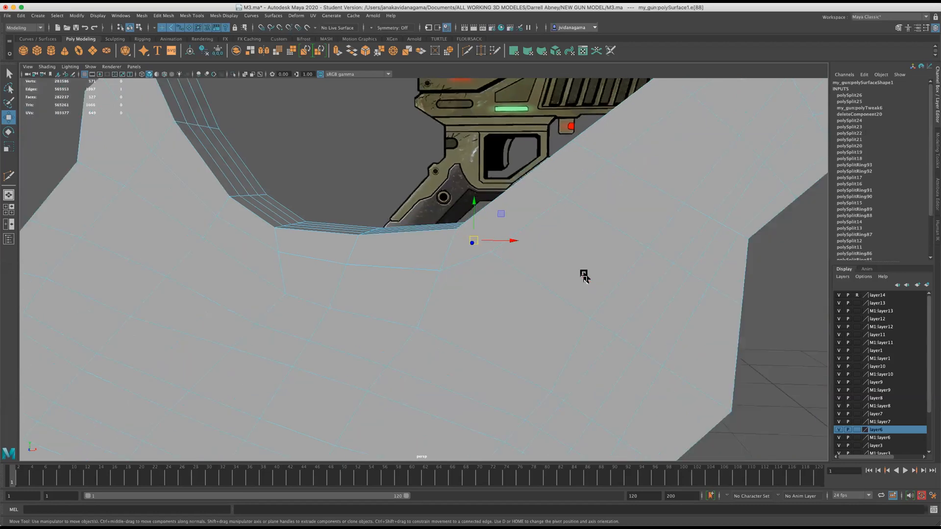
right_drag(524, 318, 515, 351)
click(550, 392)
drag(539, 387, 538, 388)
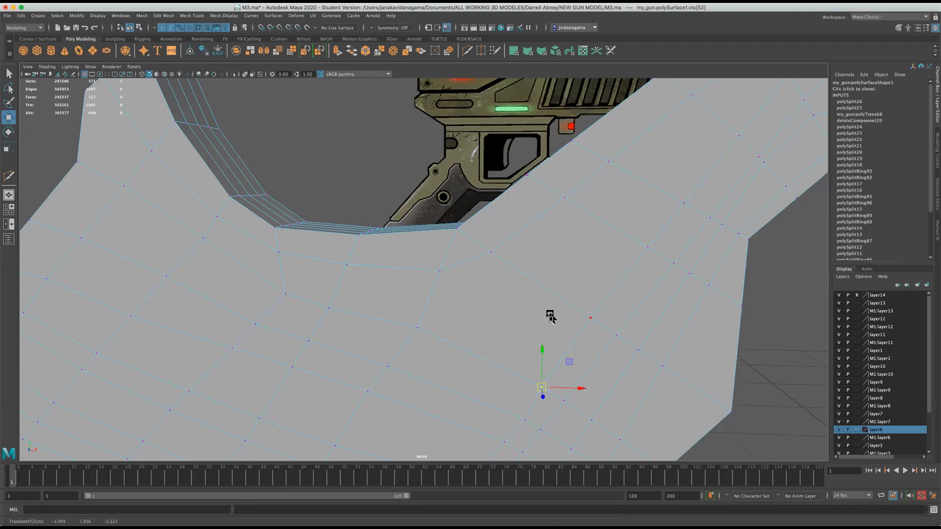
Cut an edge line with Multi-Cut from the vertex below the dip's corner diagonally across the side face to the outer edge.
scroll(550, 317, down, 3)
alt+drag(611, 245, 521, 260)
scroll(521, 261, up, 4)
alt+middle_drag(521, 260, 412, 327)
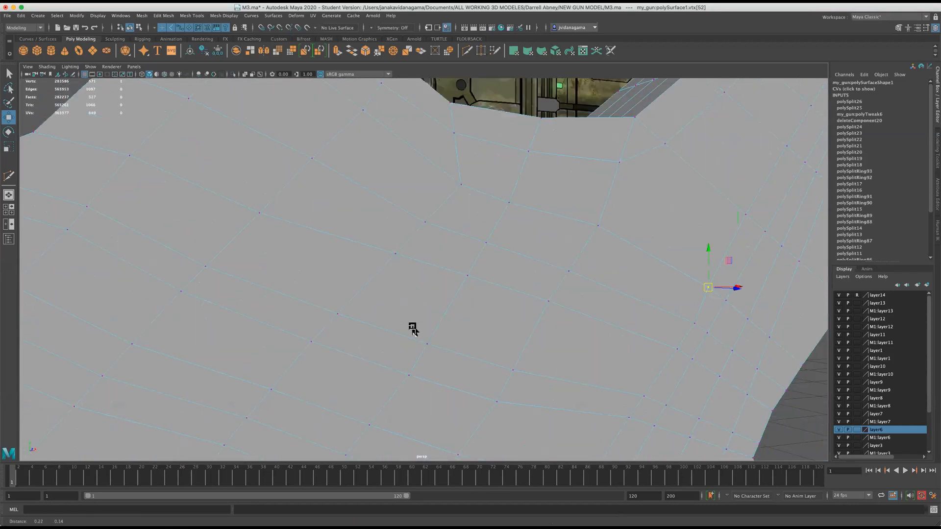
alt+drag(412, 327, 314, 230)
alt+drag(527, 252, 594, 292)
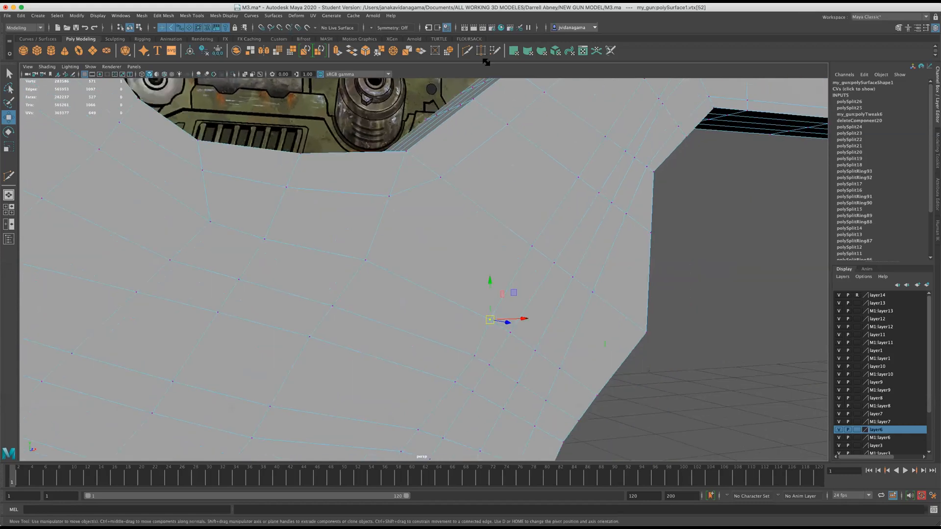
shift+right_drag(416, 178, 403, 194)
click(390, 197)
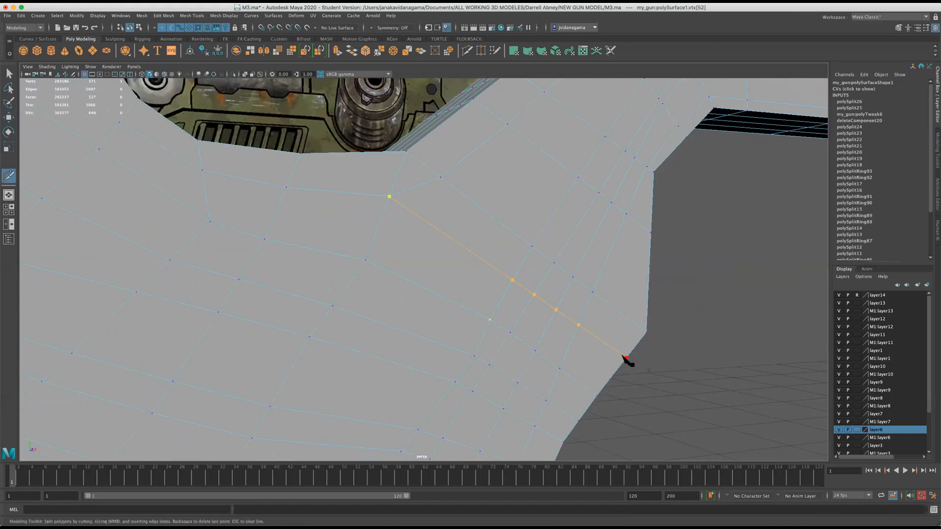
click(627, 358)
key(Return)
Delete the short side-face edge joining the vertex below the dip's arm-side corner to its neighbour toward the arm.
key(w)
right_drag(403, 183, 402, 171)
click(413, 187)
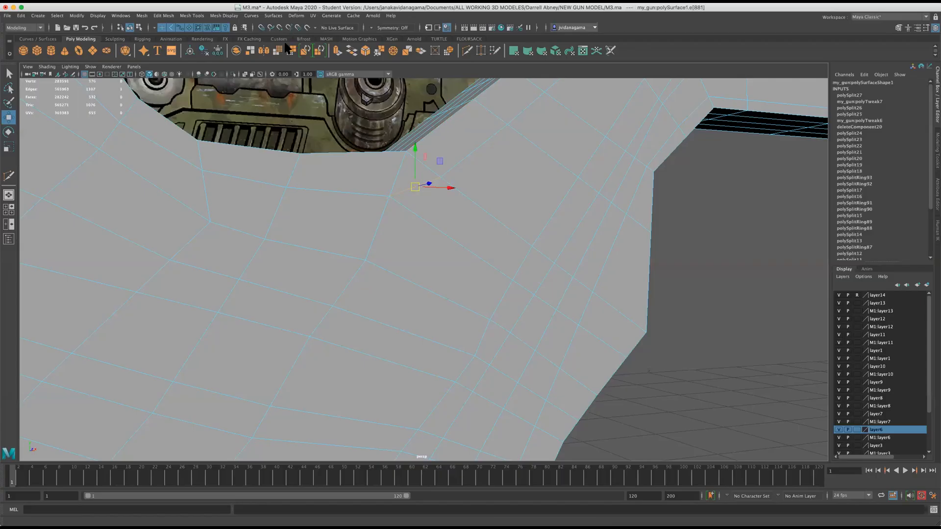
click(191, 15)
mouse_move(163, 15)
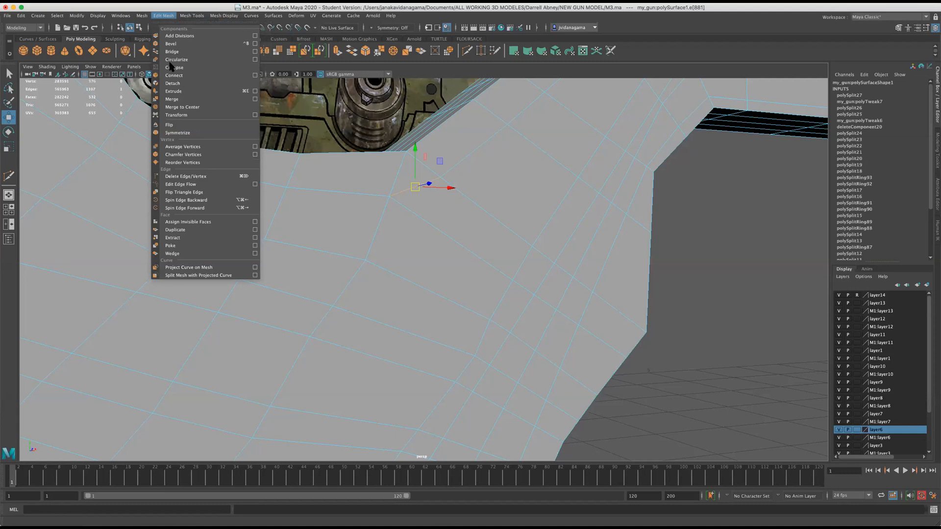
click(181, 176)
Cut a long line with Multi-Cut from the vertex beside the dip's arm-side corner down the side face, and connect it to the lower edge's step corner.
scroll(333, 230, down, 2)
scroll(433, 224, down, 2)
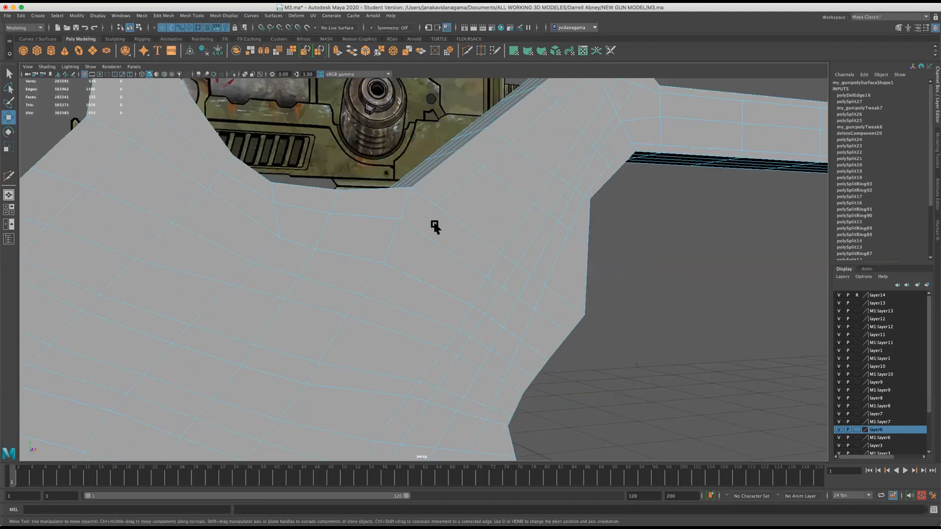
scroll(444, 238, down, 4)
alt+middle_drag(460, 256, 476, 201)
scroll(308, 368, down, 2)
alt+middle_drag(306, 367, 332, 302)
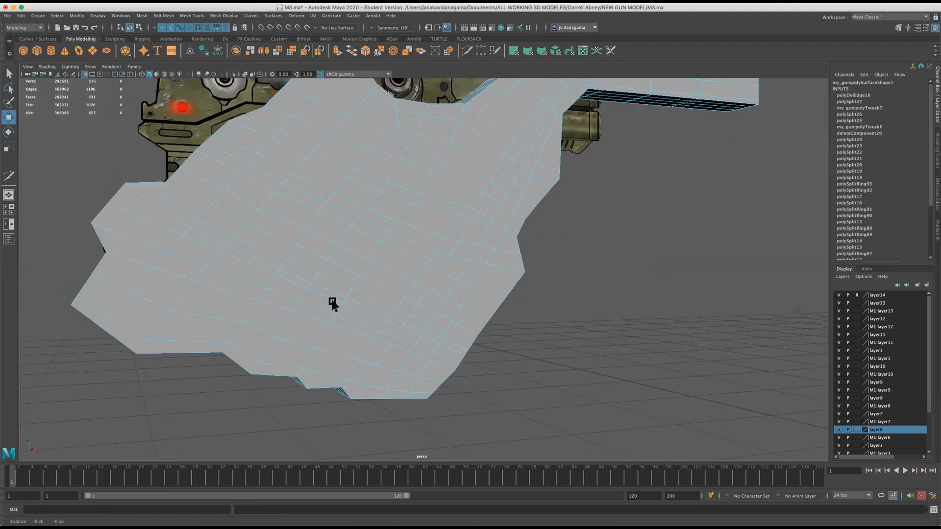
alt+drag(332, 304, 321, 290)
click(465, 51)
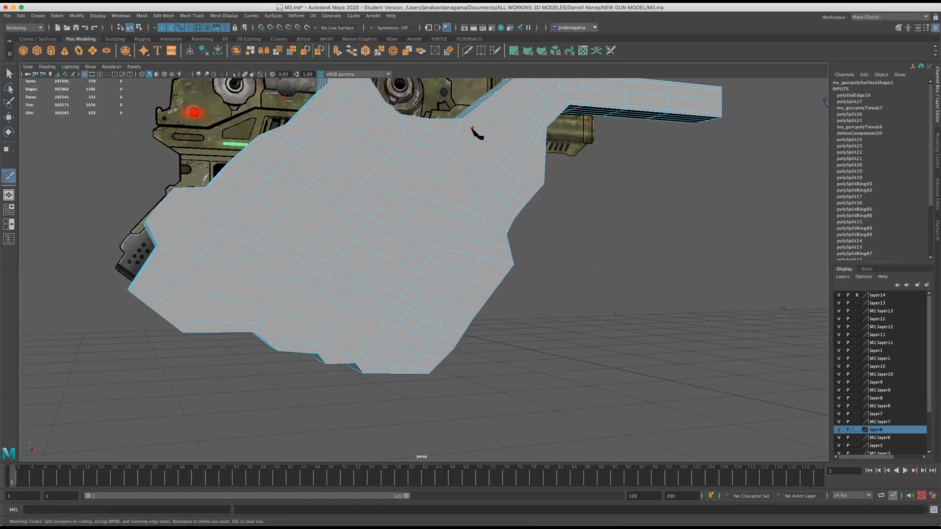
click(472, 127)
scroll(329, 363, up, 2)
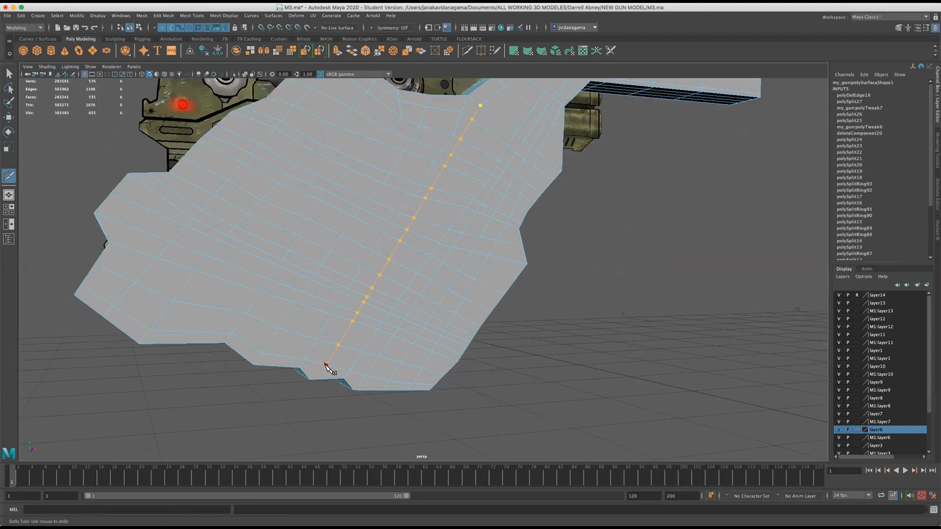
click(326, 365)
right_click(326, 364)
alt+drag(365, 354, 419, 315)
scroll(394, 334, up, 2)
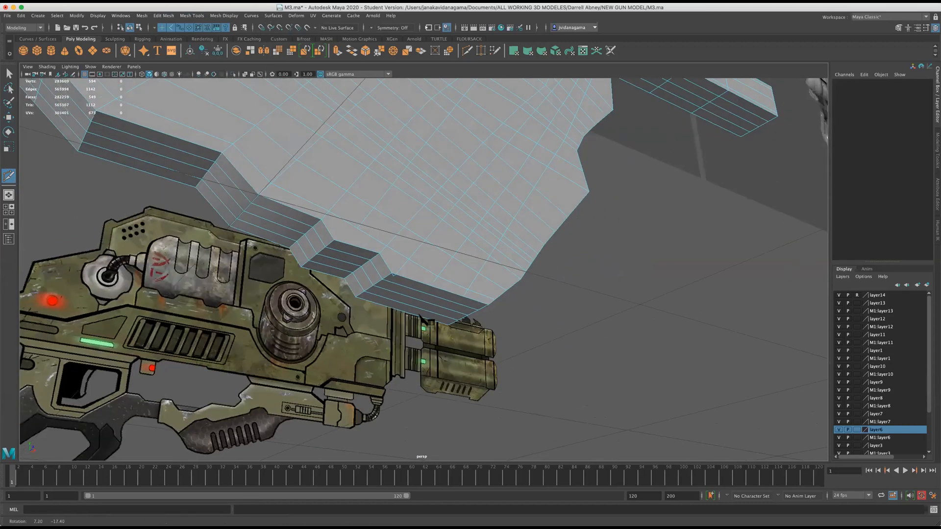
scroll(341, 252, up, 2)
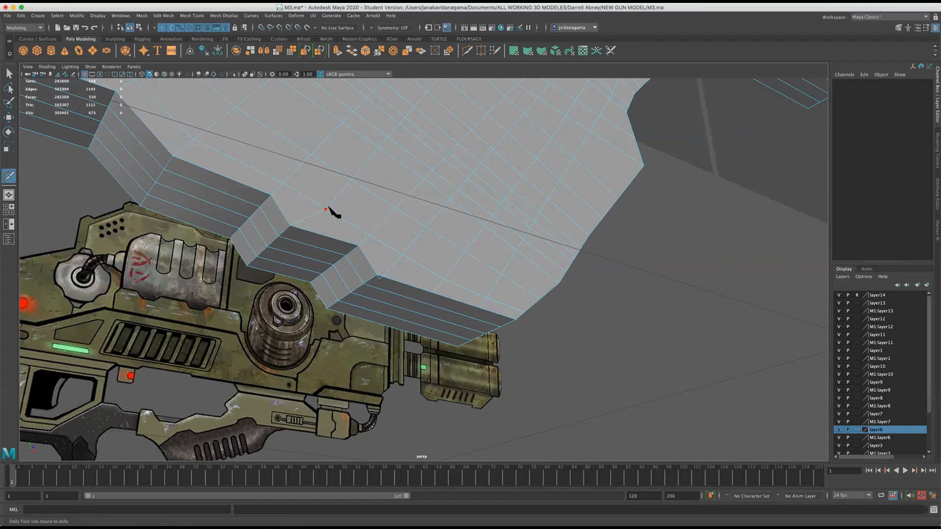
Shift the side-face vertex below the dip's grip-side corner slightly to even out the surrounding edge flow.
alt+drag(382, 217, 377, 232)
scroll(378, 233, down, 3)
alt+middle_drag(436, 210, 409, 276)
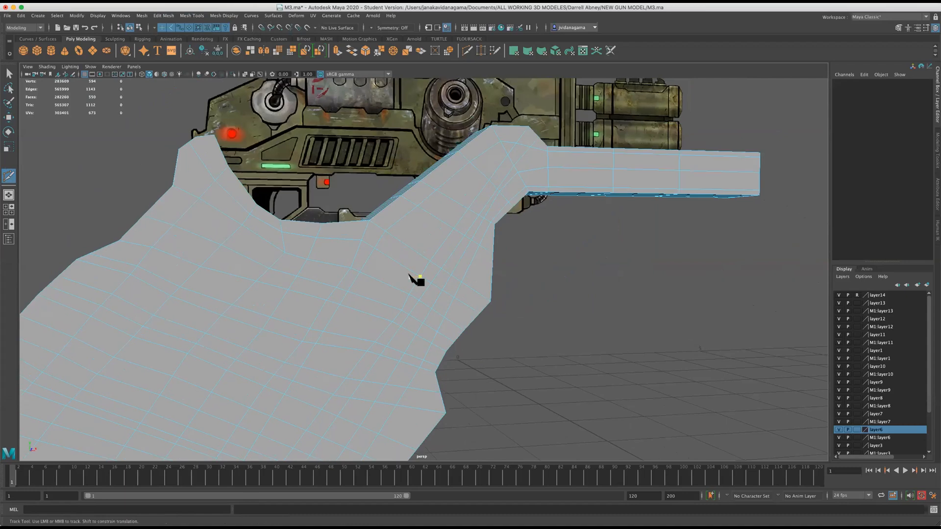
scroll(408, 275, up, 1)
scroll(414, 261, down, 1)
scroll(407, 273, up, 2)
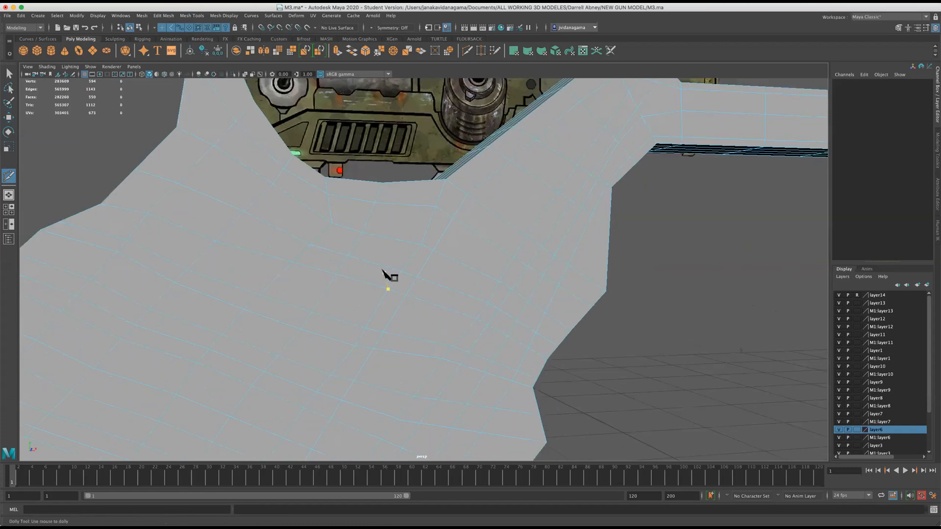
click(8, 117)
right_drag(325, 216, 318, 216)
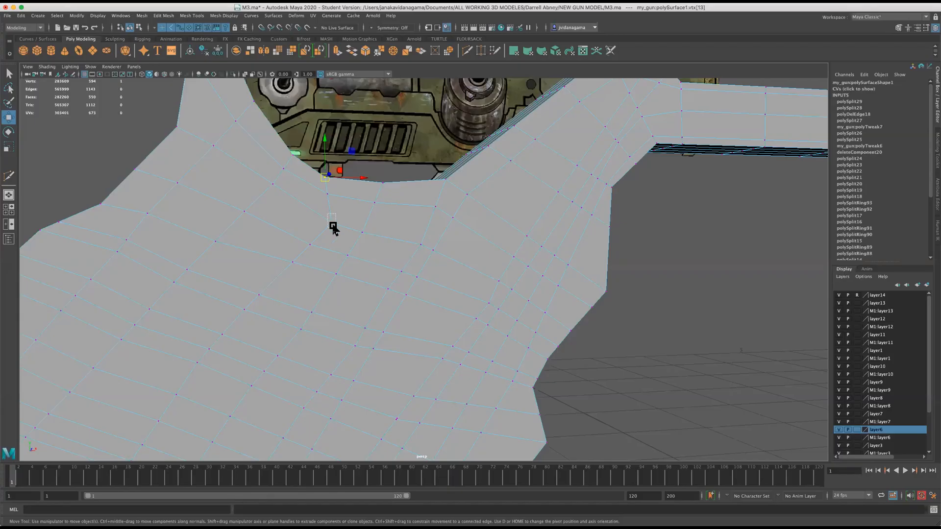
scroll(341, 242, down, 3)
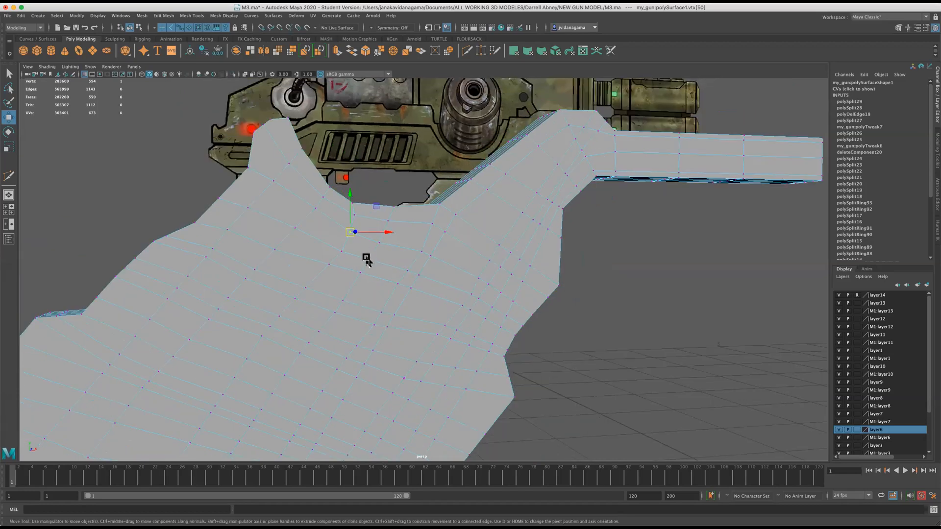
Examine the edge grid across the grip's two side faces, from the dip to the lower edge.
alt+drag(366, 259, 386, 265)
scroll(387, 265, down, 2)
alt+middle_drag(434, 275, 424, 226)
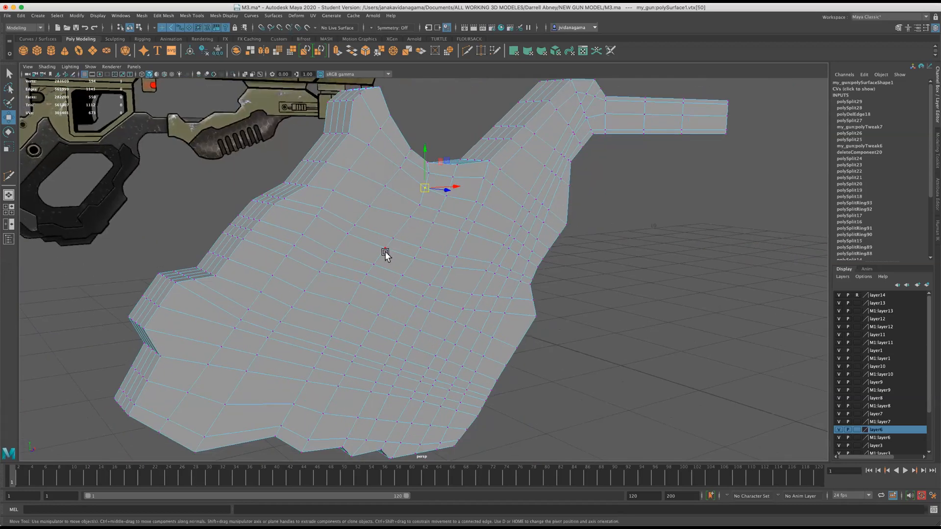
alt+drag(238, 307, 382, 286)
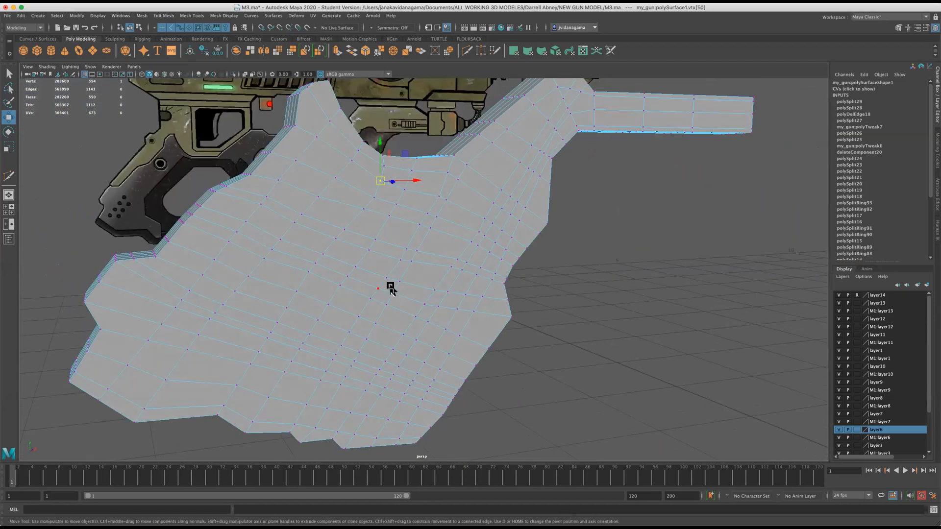
alt+drag(472, 316, 395, 363)
scroll(473, 339, up, 2)
scroll(461, 334, up, 2)
scroll(513, 293, down, 2)
alt+drag(513, 292, 523, 273)
scroll(522, 273, up, 2)
scroll(520, 273, down, 2)
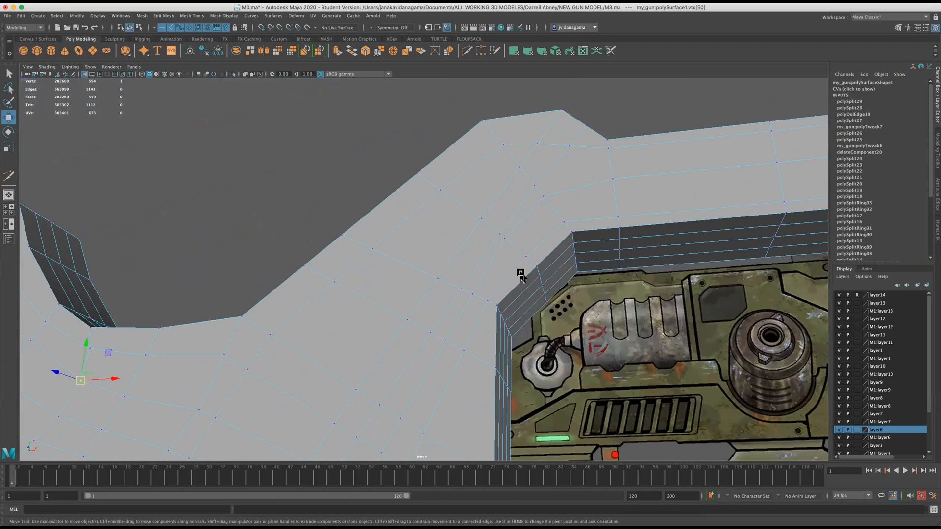
Examine the edge layout around the peak, where the sloped section meets the straight arm.
scroll(520, 274, down, 2)
alt+middle_drag(521, 274, 433, 357)
alt+drag(433, 357, 424, 363)
alt+middle_drag(424, 364, 420, 280)
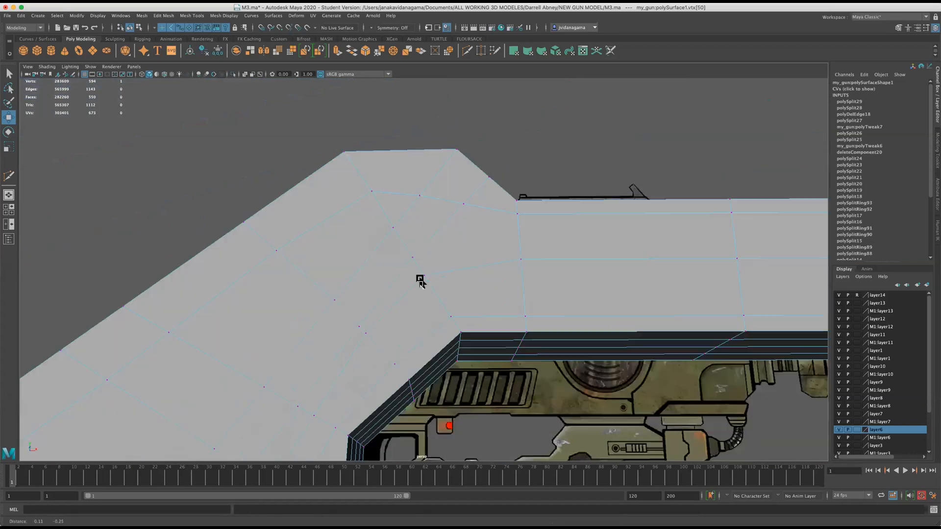
alt+drag(420, 280, 448, 307)
alt+middle_drag(448, 307, 437, 225)
scroll(441, 250, up, 4)
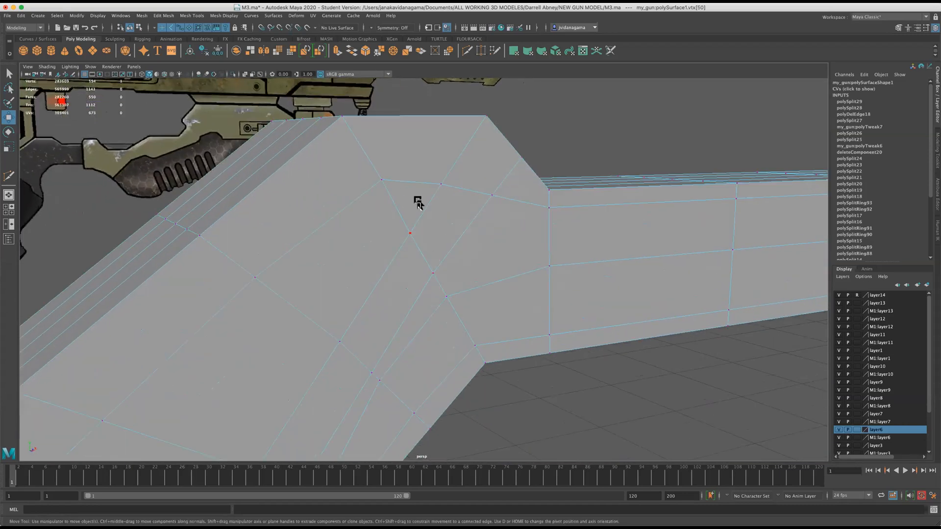
scroll(408, 195, up, 2)
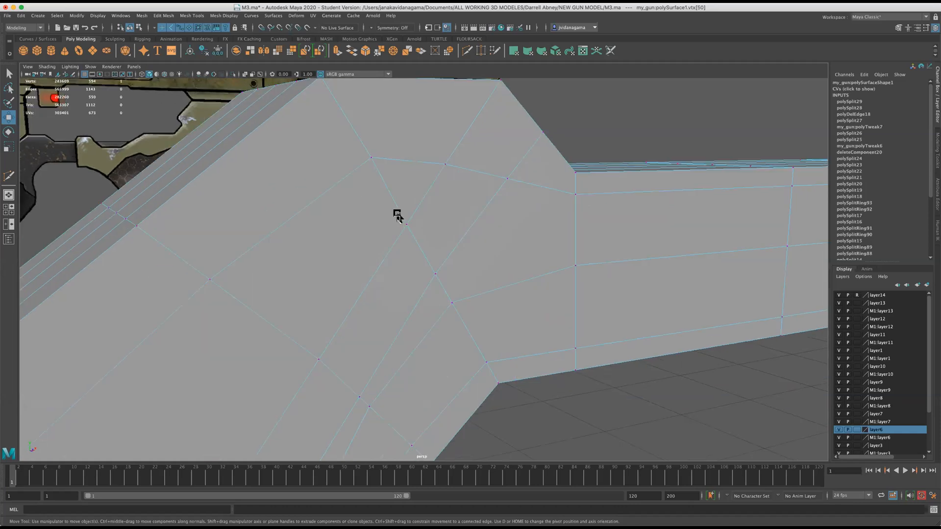
scroll(397, 215, down, 2)
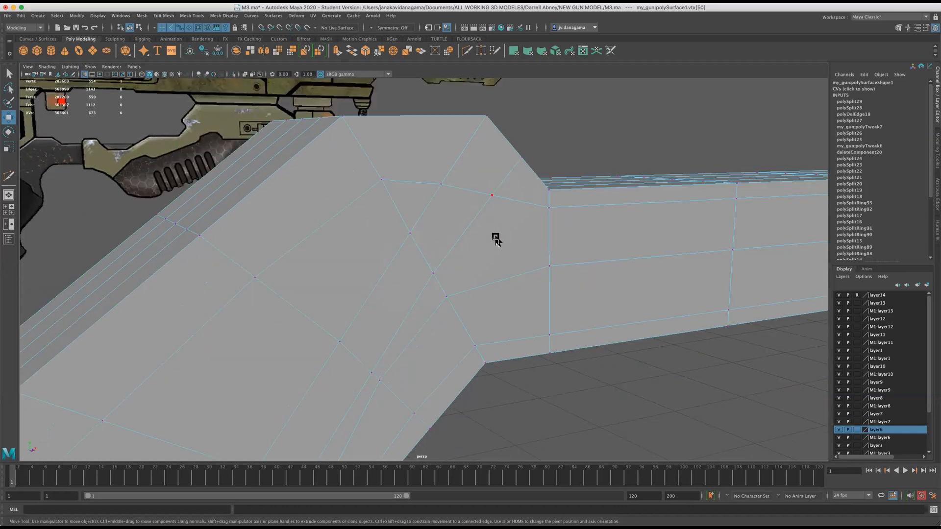
scroll(495, 239, down, 2)
scroll(496, 239, down, 1)
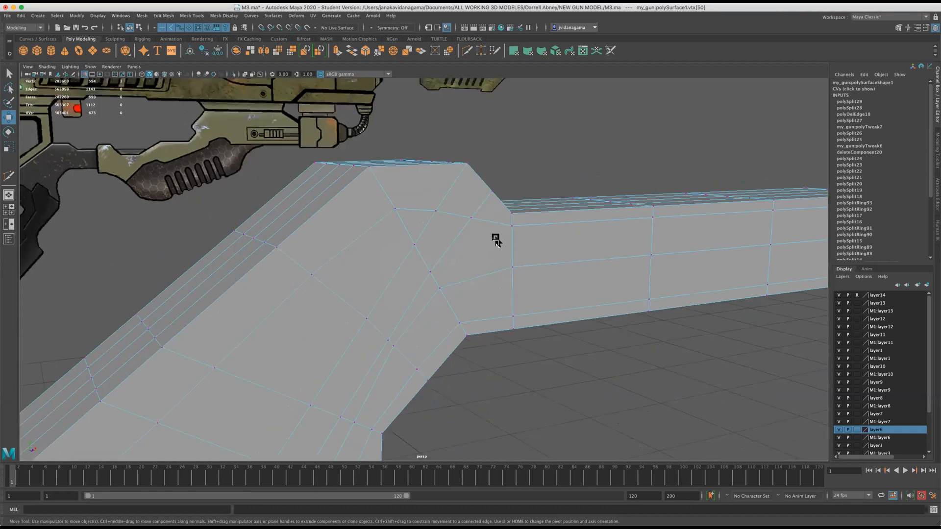
Cut an edge with Multi-Cut from the side-face vertex below the peak's slope-side corner up to the rim and across the peak's top face.
alt+drag(506, 251, 337, 275)
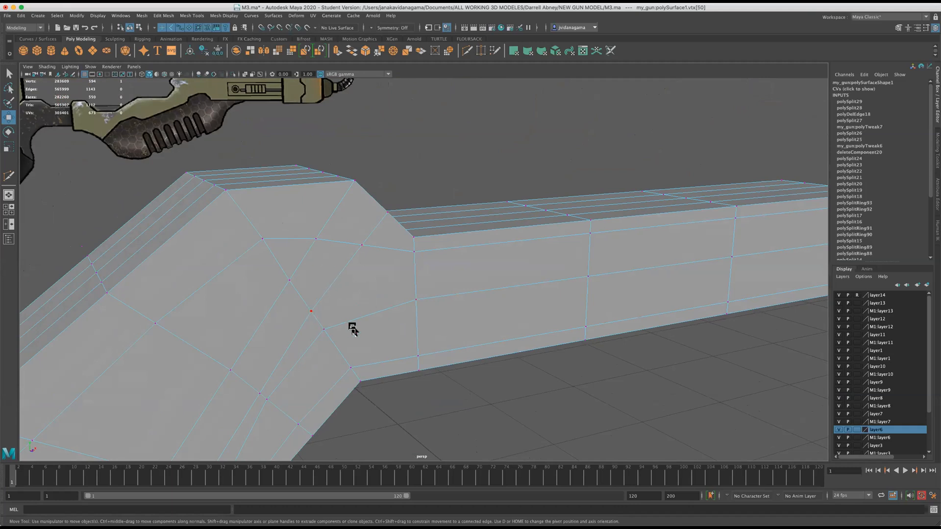
alt+drag(379, 247, 265, 285)
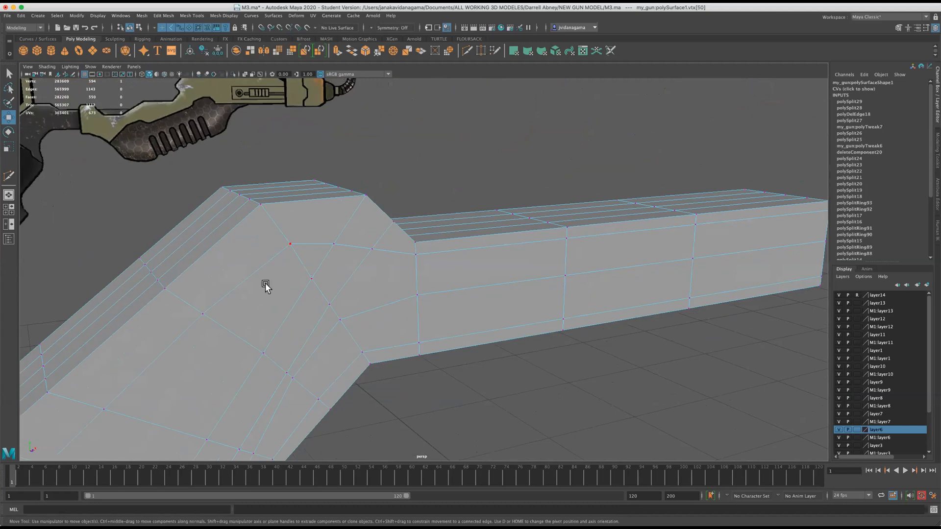
alt+drag(303, 242, 297, 253)
alt+drag(304, 127, 381, 187)
alt+drag(319, 242, 309, 248)
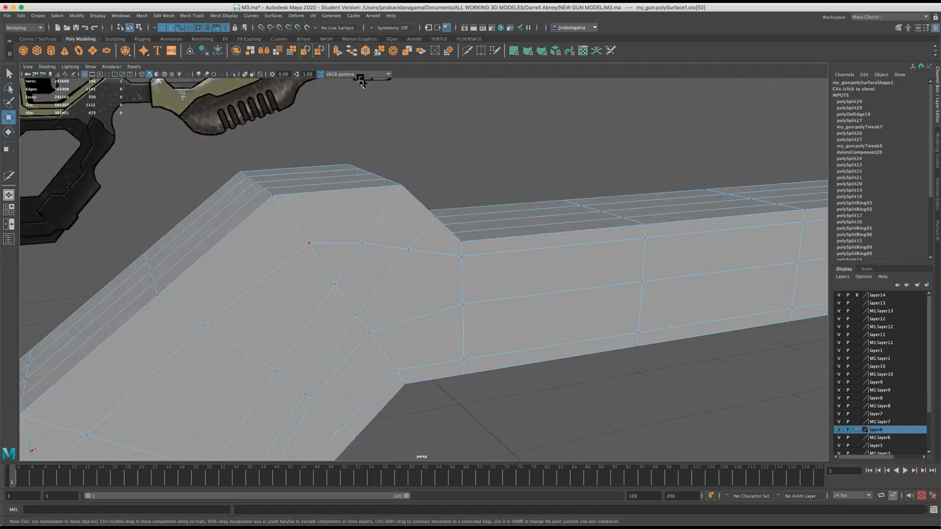
click(467, 52)
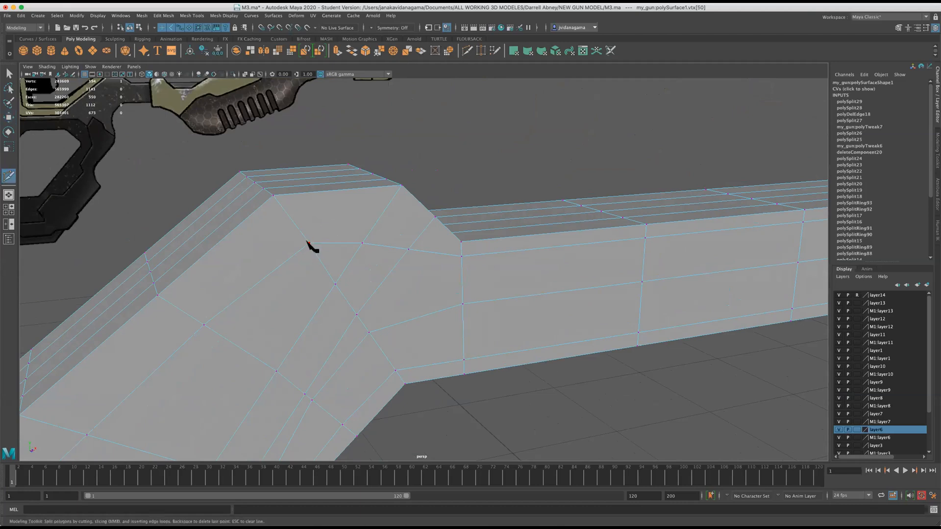
click(341, 190)
click(302, 168)
key(Return)
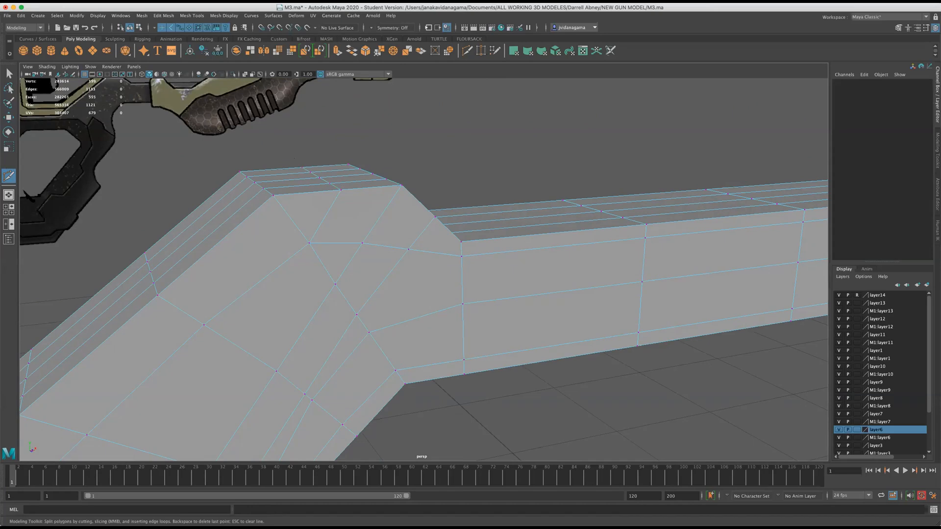
Delete the side-face edge running from that cut's starting vertex to the next vertex toward the arm.
key(w)
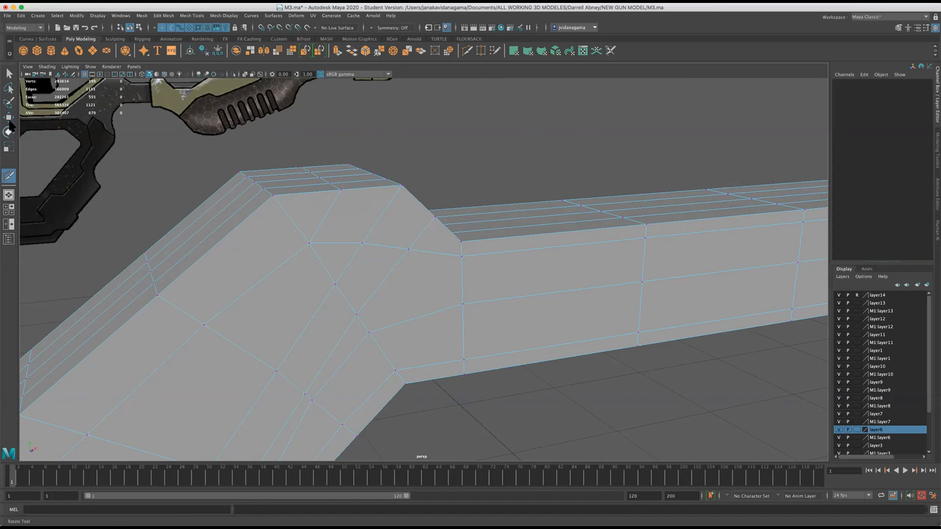
right_drag(320, 232, 322, 214)
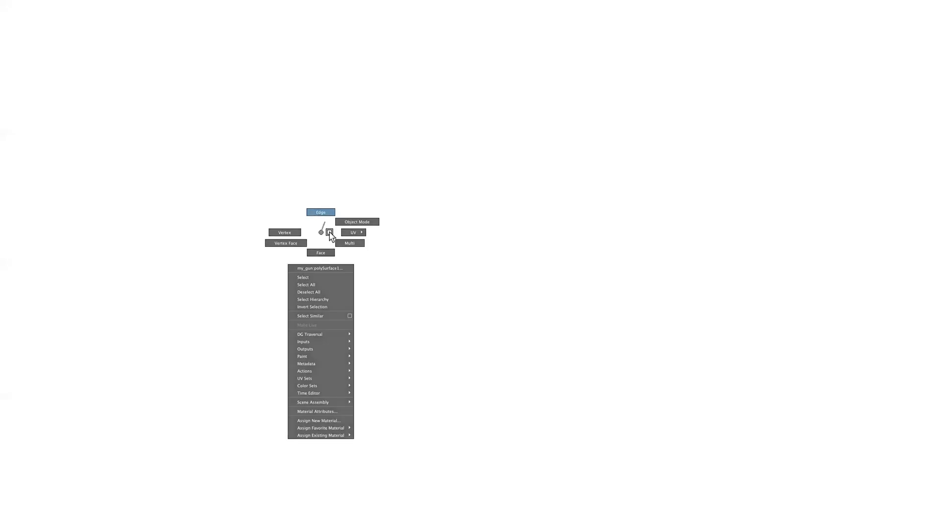
click(336, 243)
click(164, 15)
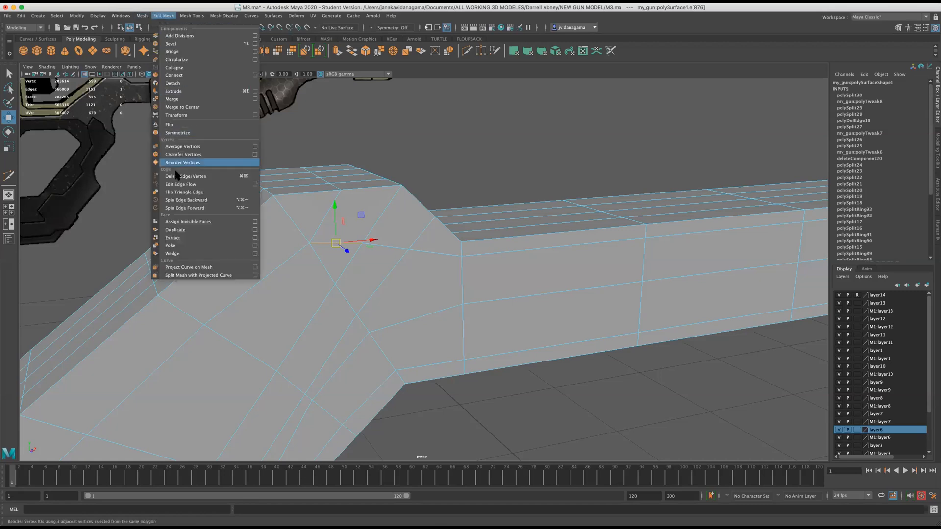
click(191, 180)
Move the middle side-face vertex below the peak up toward the top rim and slightly toward the arm.
click(325, 268)
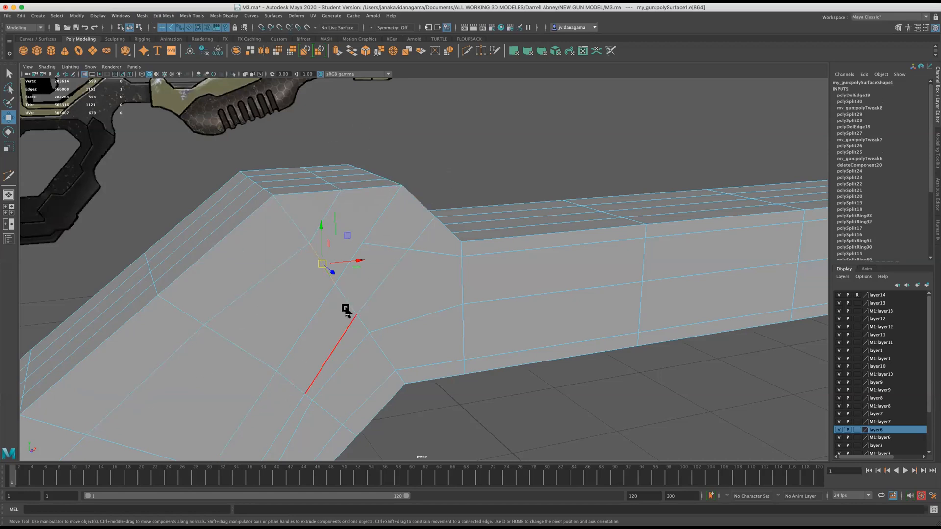
right_drag(376, 245, 333, 234)
click(363, 242)
drag(365, 241, 374, 232)
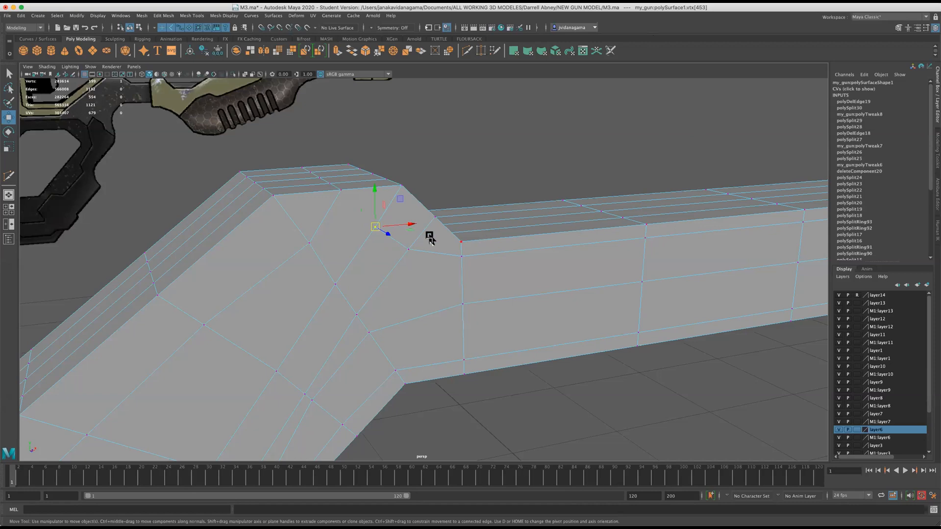
Cut a second edge line across the peak's top face and down to the raised side-face vertex.
click(467, 50)
click(323, 166)
click(363, 189)
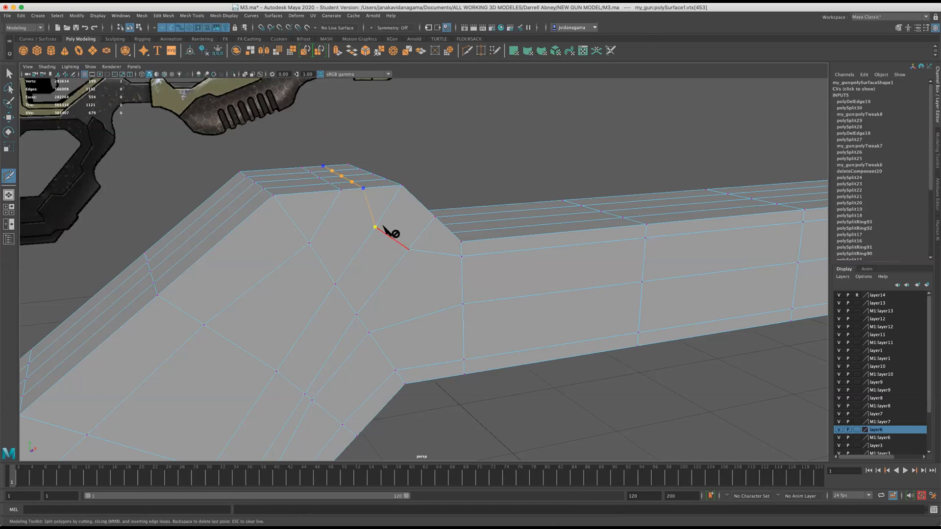
right_click(384, 227)
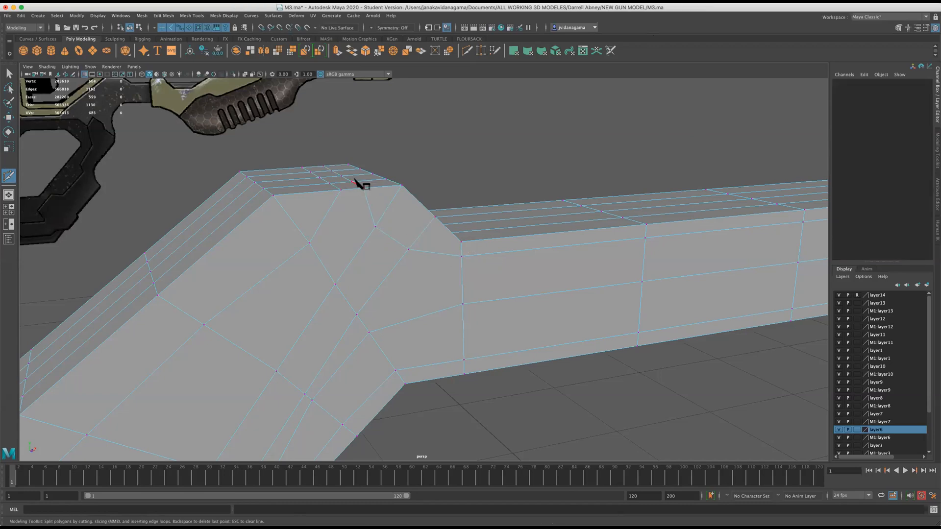
alt+drag(441, 251, 375, 253)
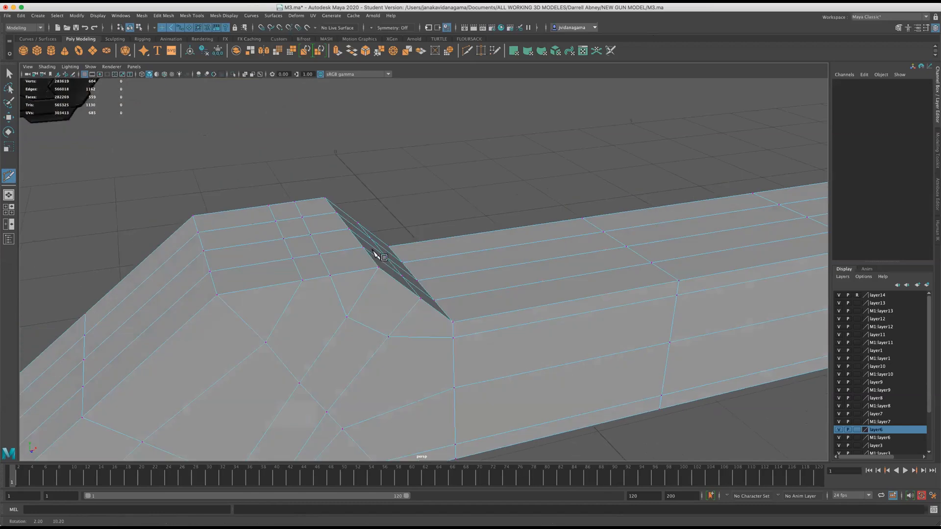
scroll(375, 254, up, 3)
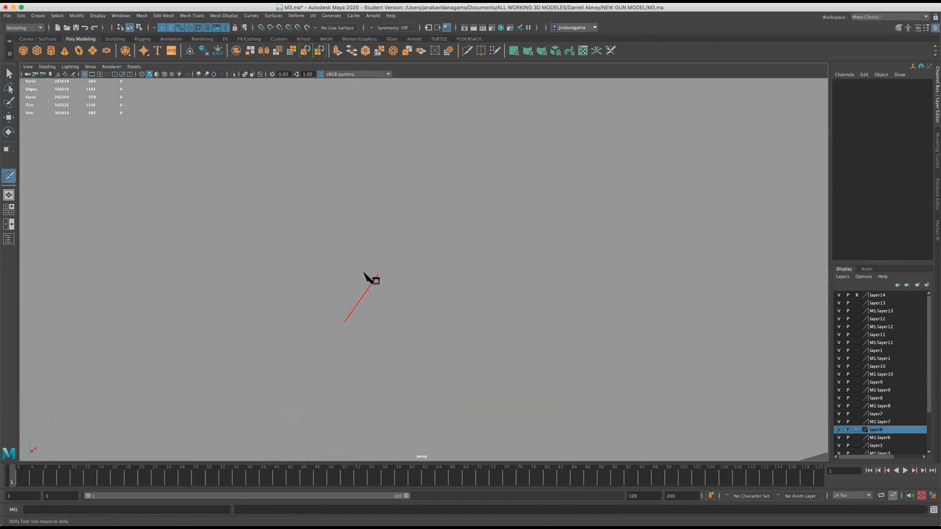
scroll(374, 279, down, 3)
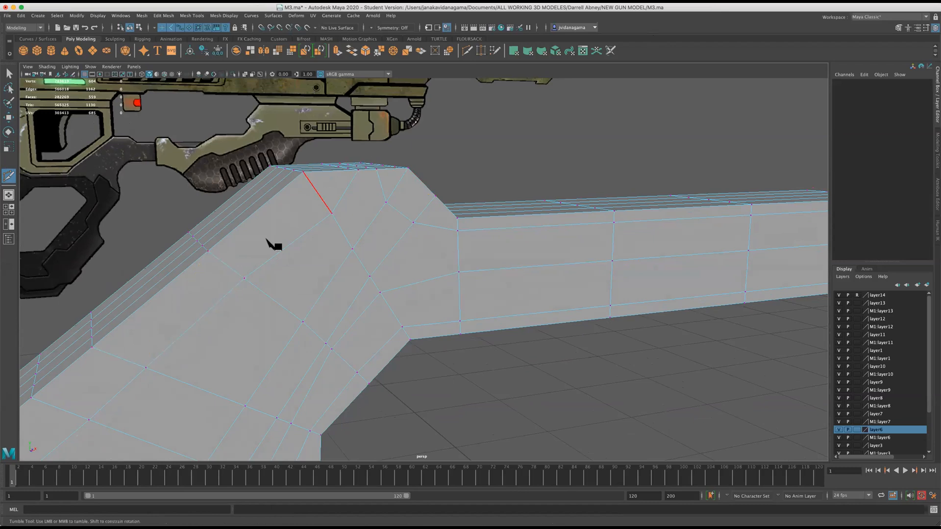
scroll(324, 205, down, 1)
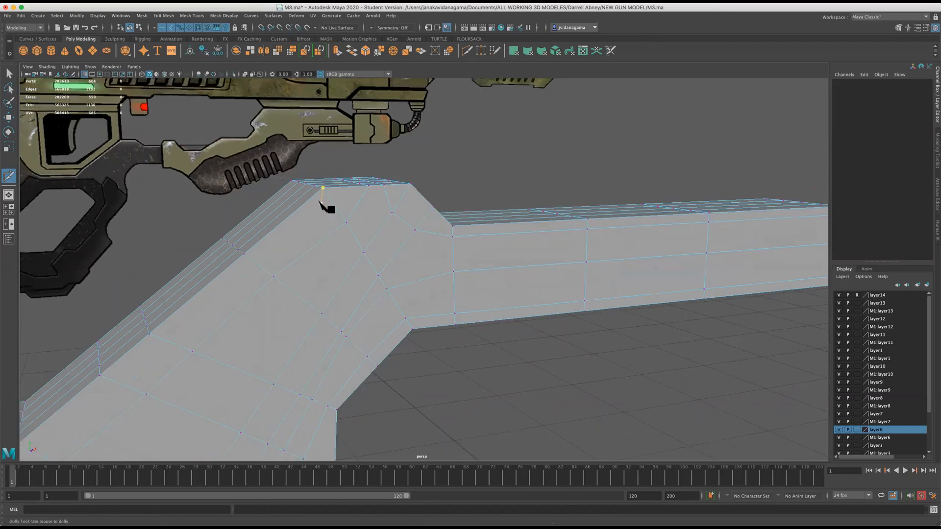
scroll(327, 208, up, 1)
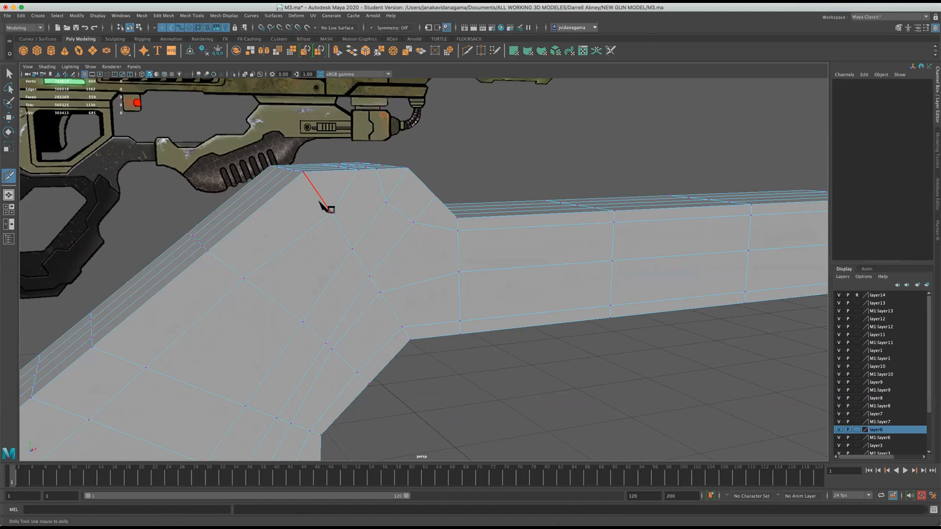
click(321, 203)
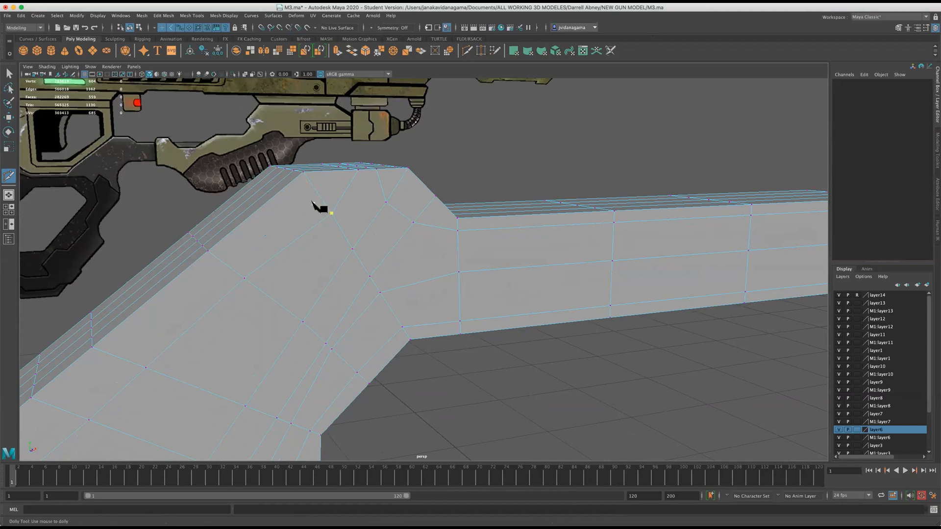
scroll(312, 201, down, 5)
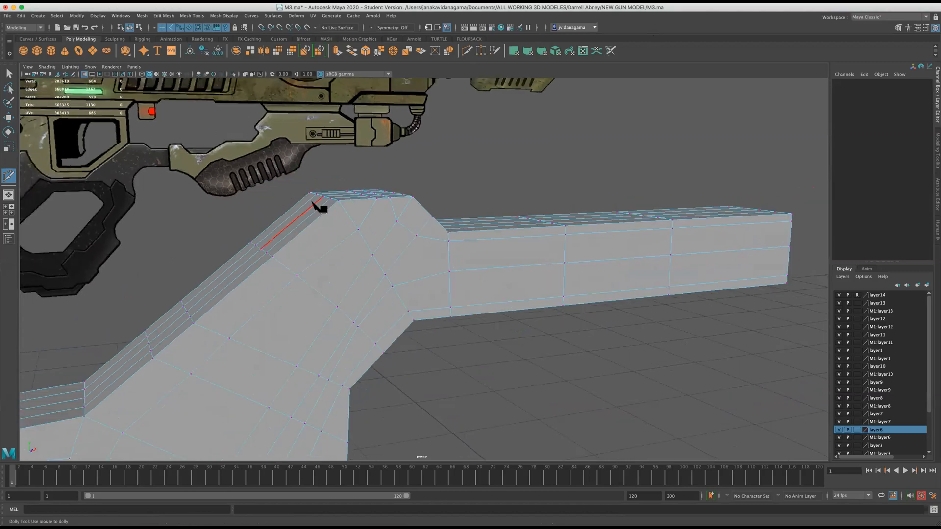
scroll(309, 204, up, 5)
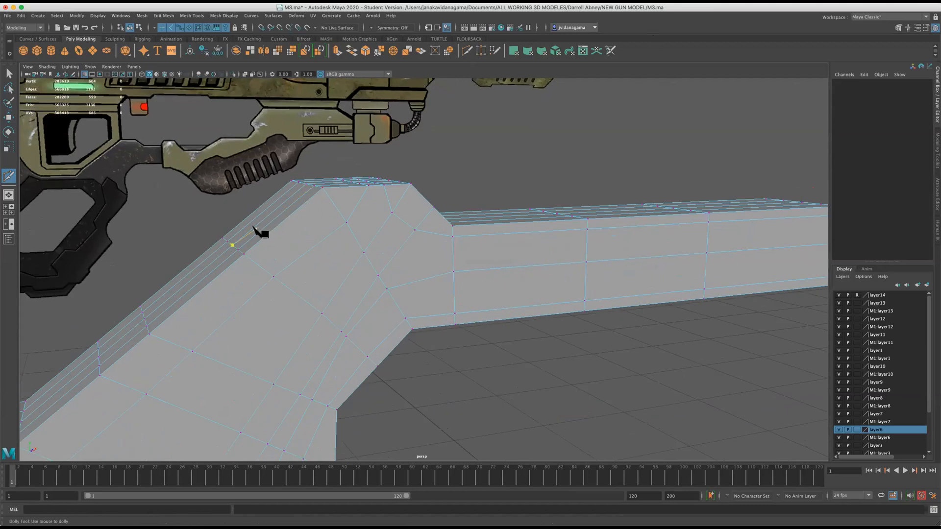
Move the side-face vertex above the inner bend slightly toward the slope, and the middle vertex below the peak slightly down toward the arm.
key(w)
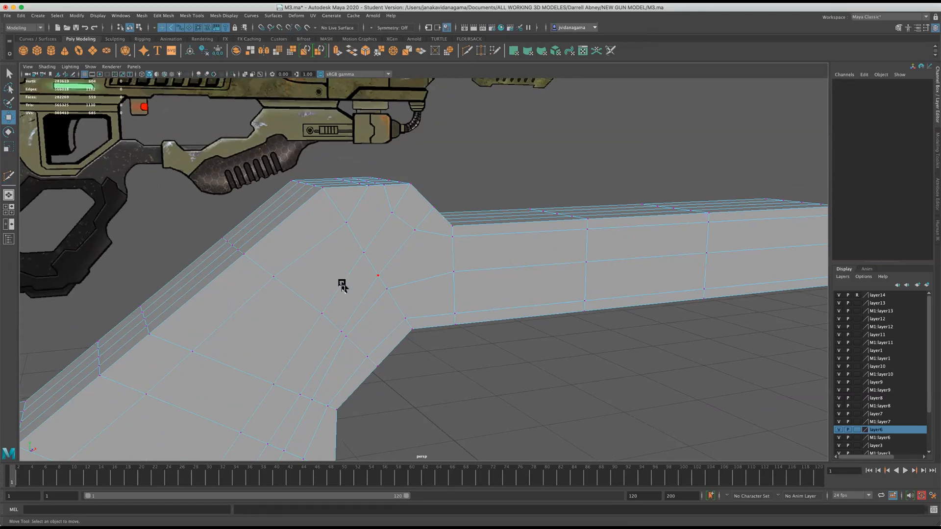
click(341, 332)
drag(336, 329, 333, 326)
click(368, 258)
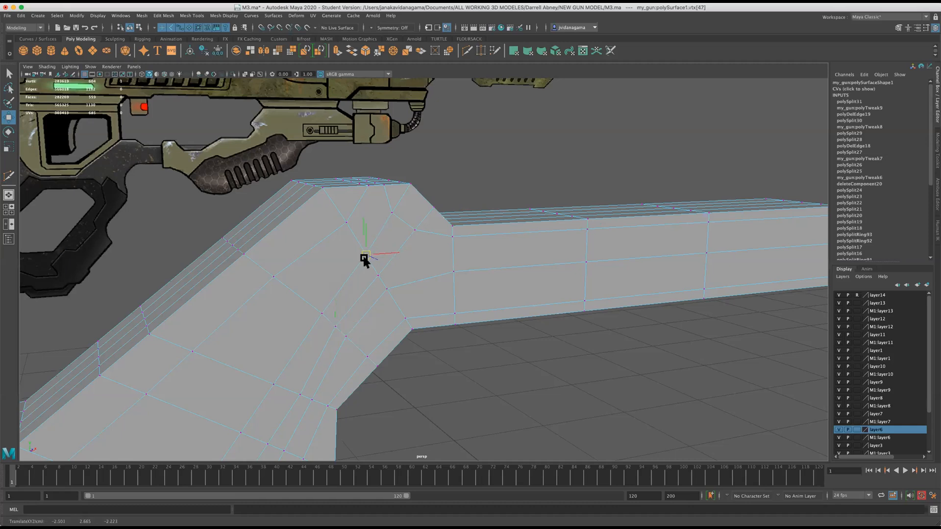
Move the side-face vertex just below the peak's arm-side corner slightly toward the arm to even out the grid.
click(391, 213)
double_click(391, 212)
click(389, 212)
drag(390, 212, 400, 211)
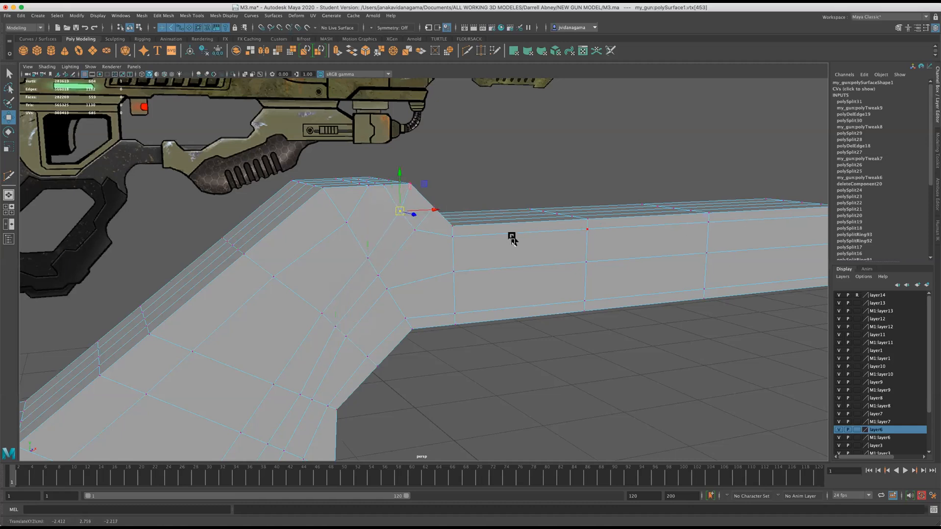
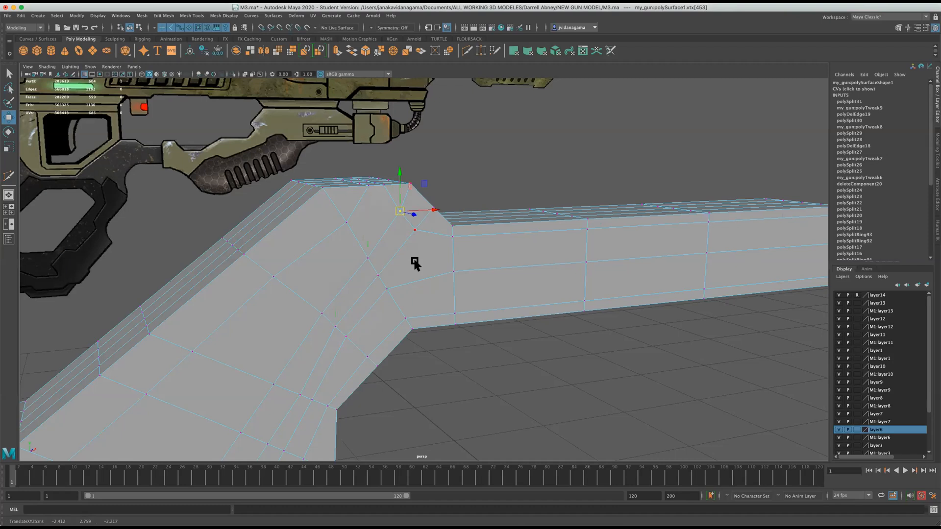
Delete the upper edge line along the arm's side face and preview the mesh smoothed.
key(super+s)
right_drag(455, 222, 462, 208)
click(483, 233)
click(190, 14)
mouse_move(165, 17)
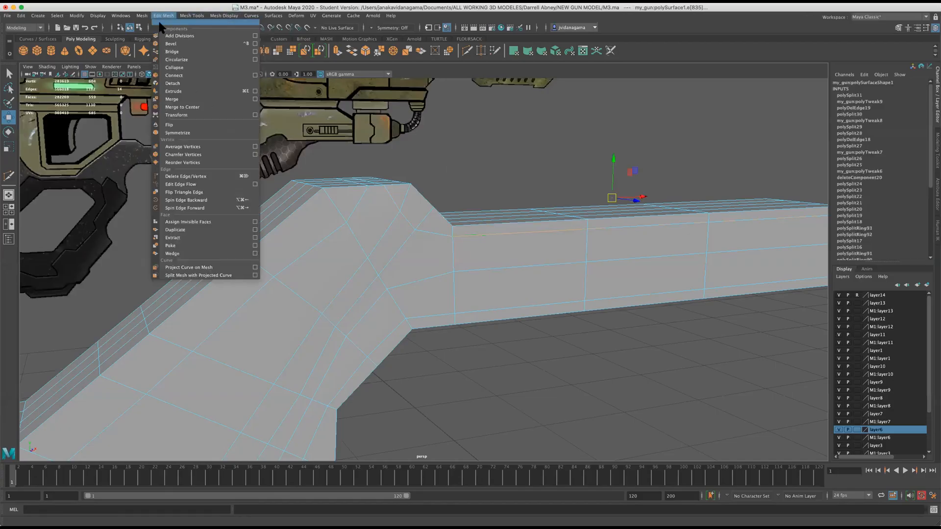
click(186, 176)
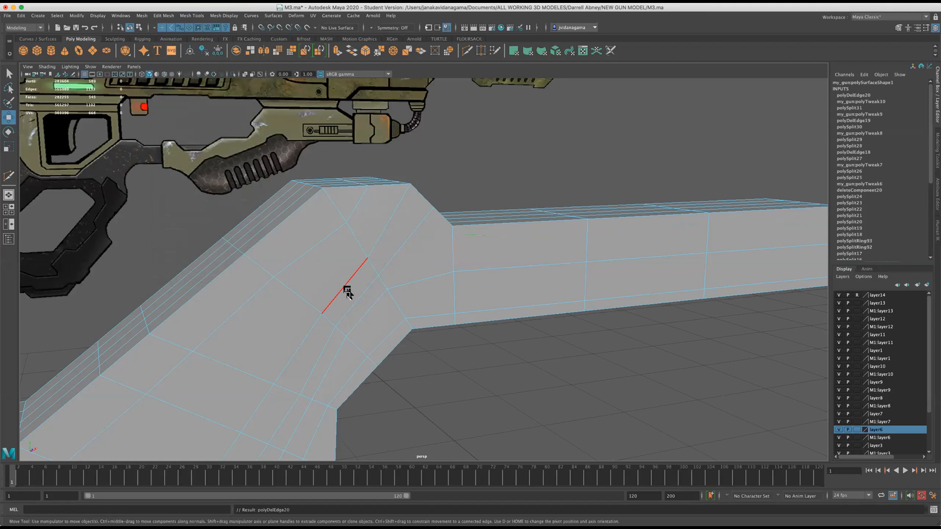
key(3)
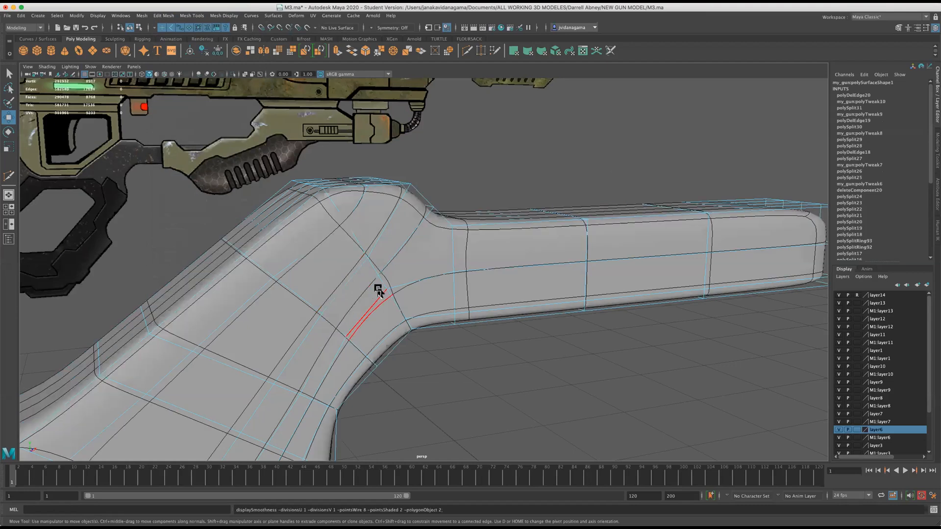
scroll(378, 292, up, 2)
key(1)
Cut an edge line from the side-face vertex above the inner bend up across the slope between the peak and the arm.
alt+drag(368, 284, 344, 293)
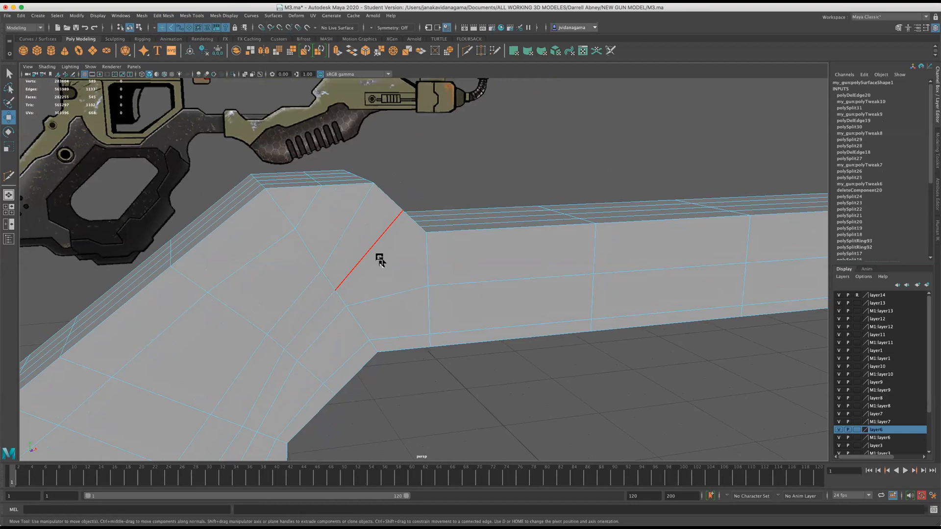
alt+drag(376, 274, 348, 290)
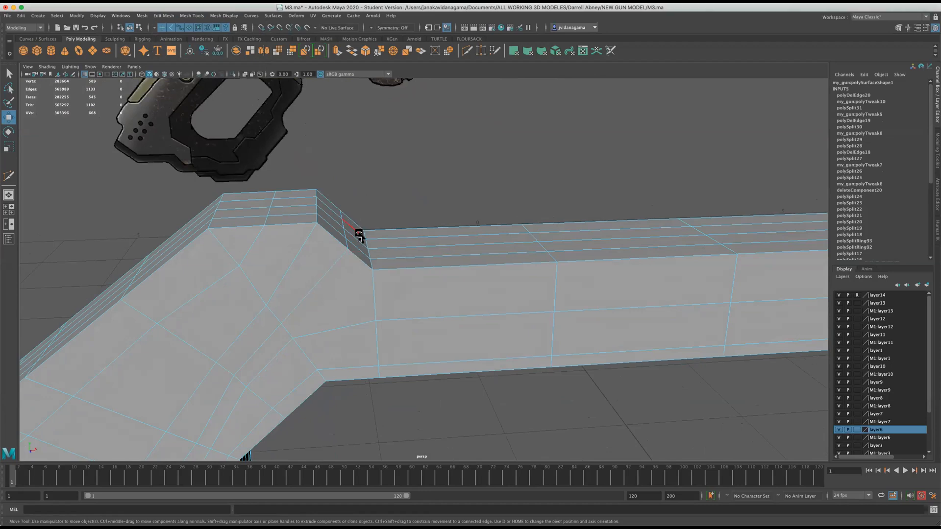
scroll(334, 265, down, 5)
scroll(335, 264, up, 10)
scroll(334, 264, down, 8)
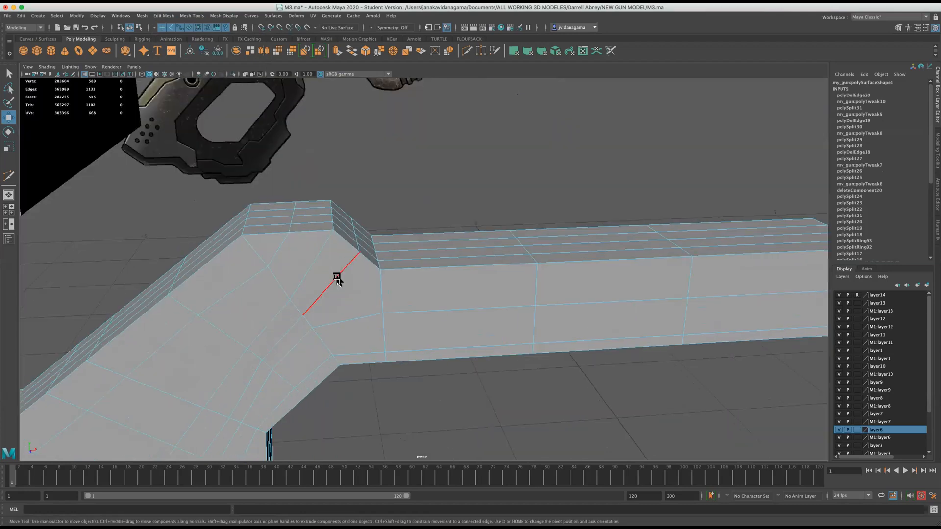
key(g)
click(313, 327)
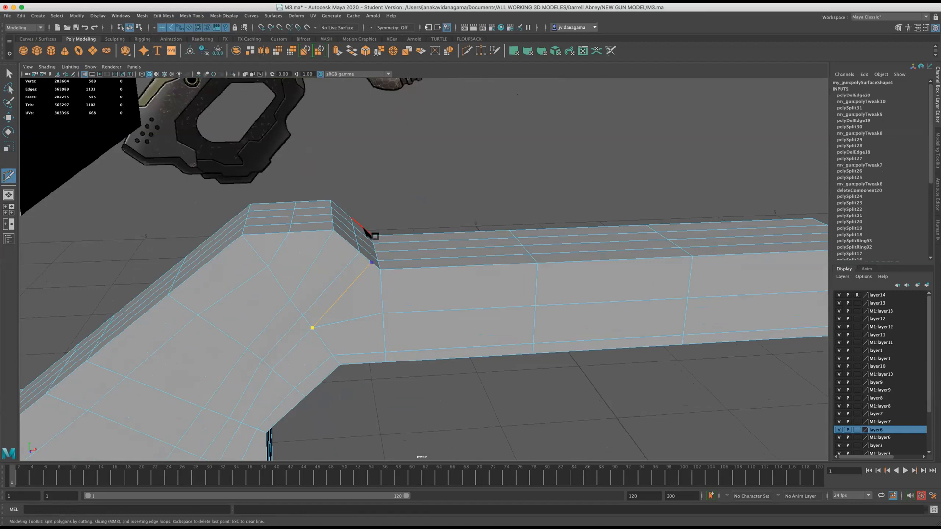
key(Return)
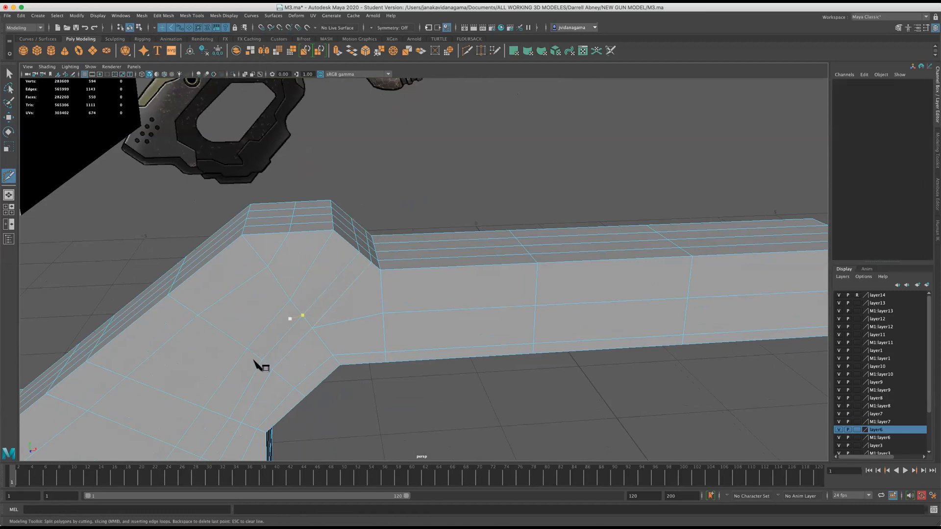
scroll(302, 312, down, 5)
scroll(327, 305, up, 4)
alt+drag(338, 299, 355, 284)
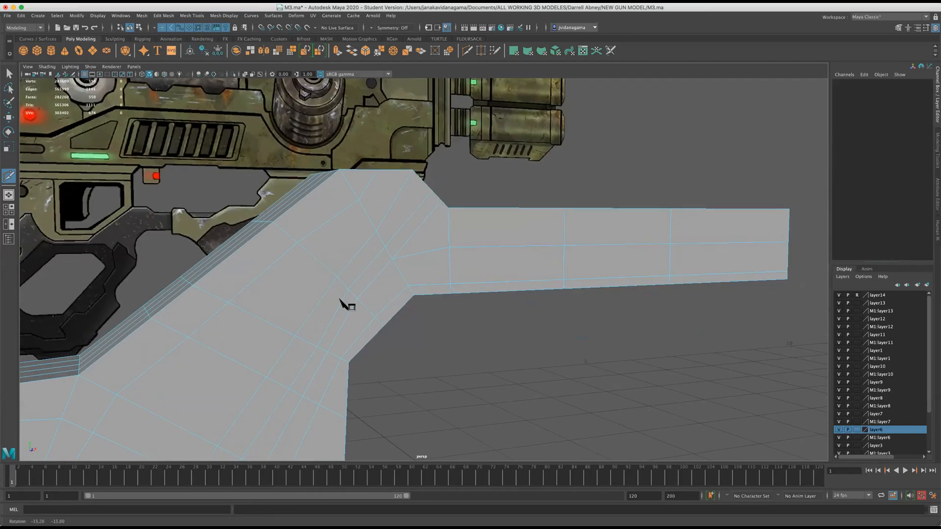
click(376, 230)
key(Escape)
key(Escape)
click(392, 258)
key(Escape)
click(447, 248)
key(Return)
key(Escape)
scroll(421, 278, up, 2)
Cut an edge line from the peak's arm-side corner down to the arm's lower edge, and link it diagonally to the inner bend vertex.
click(408, 286)
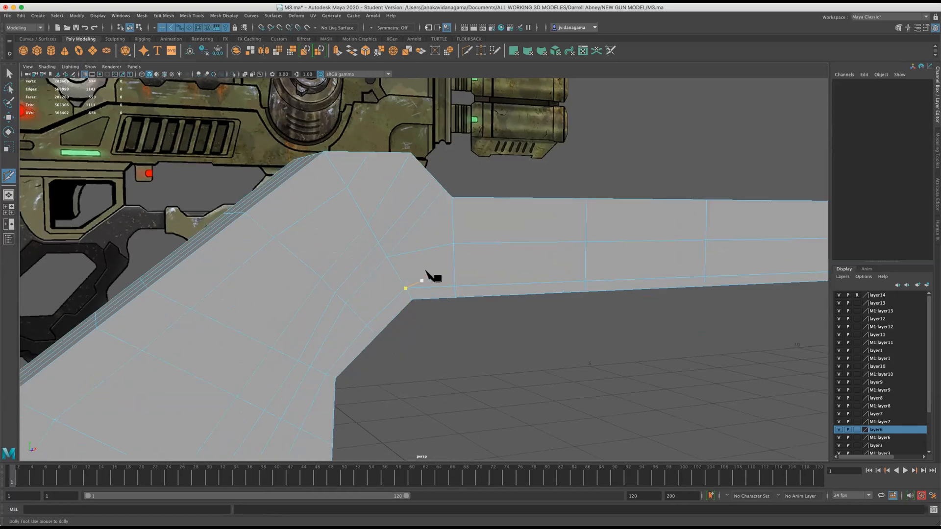
click(417, 173)
click(439, 297)
click(371, 156)
click(404, 289)
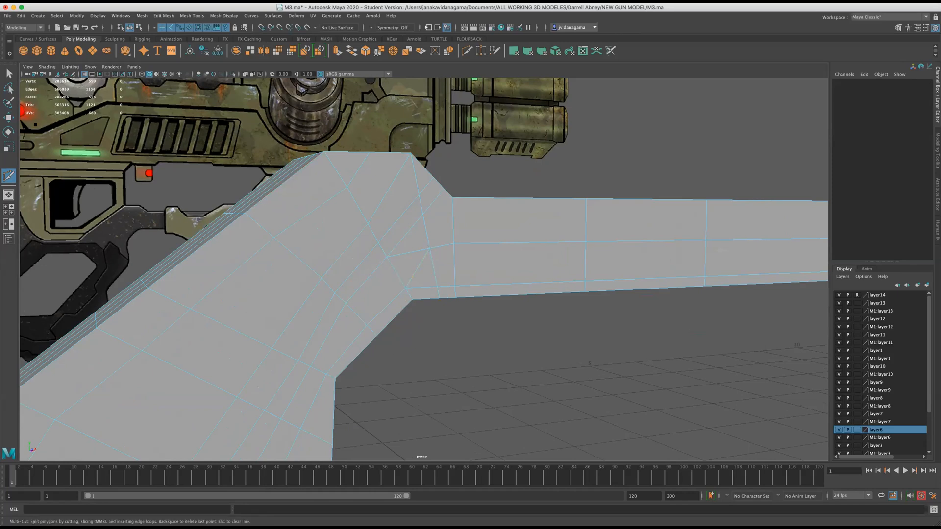
Delete the short edge joining the arm's middle edge line to the side-face vertex above the inner bend.
right_click(392, 239)
right_drag(395, 237, 394, 225)
click(401, 249)
click(156, 17)
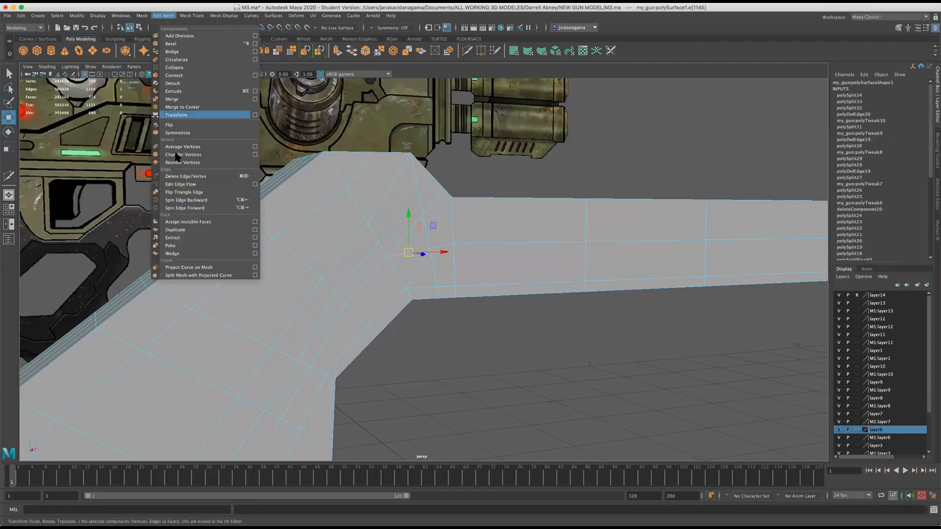
click(186, 177)
Delete the middle edge loop along the arm's side face down to the inner bend, and save the scene.
scroll(259, 278, down, 3)
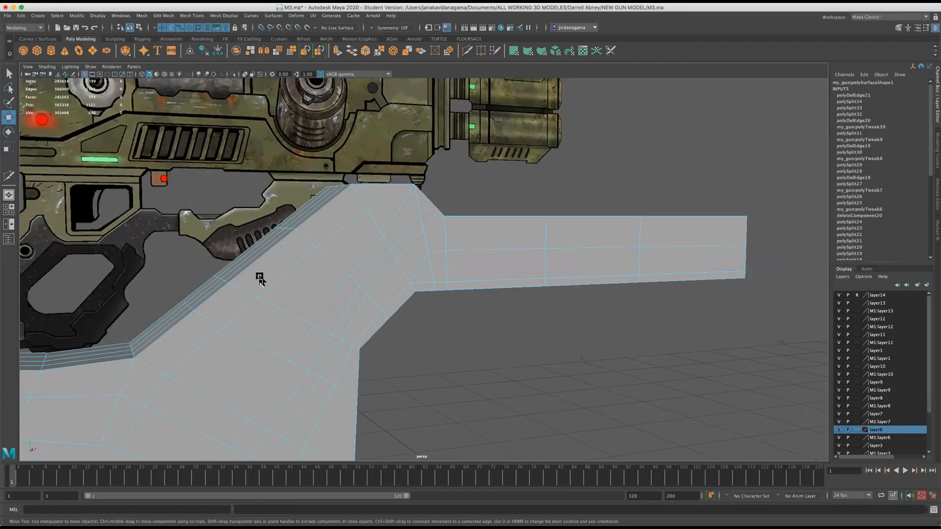
scroll(278, 296, down, 3)
scroll(352, 447, down, 4)
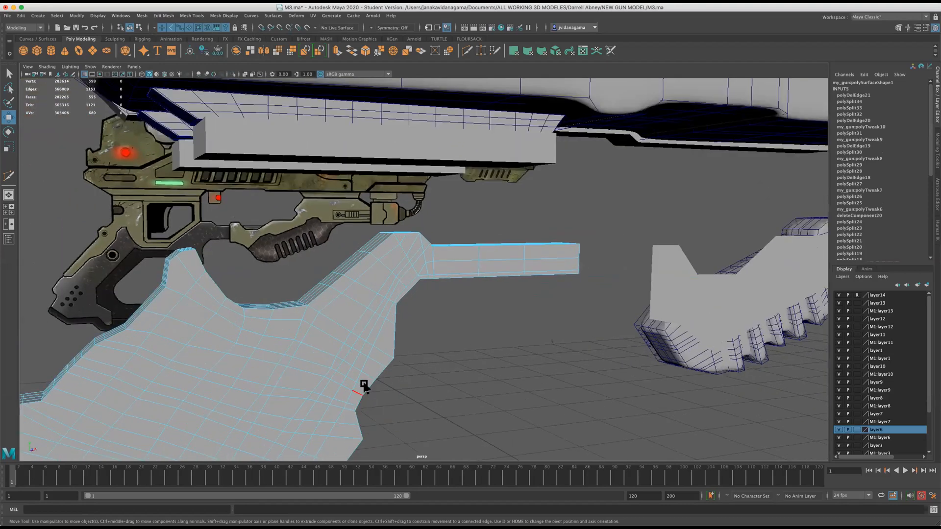
scroll(374, 348, up, 3)
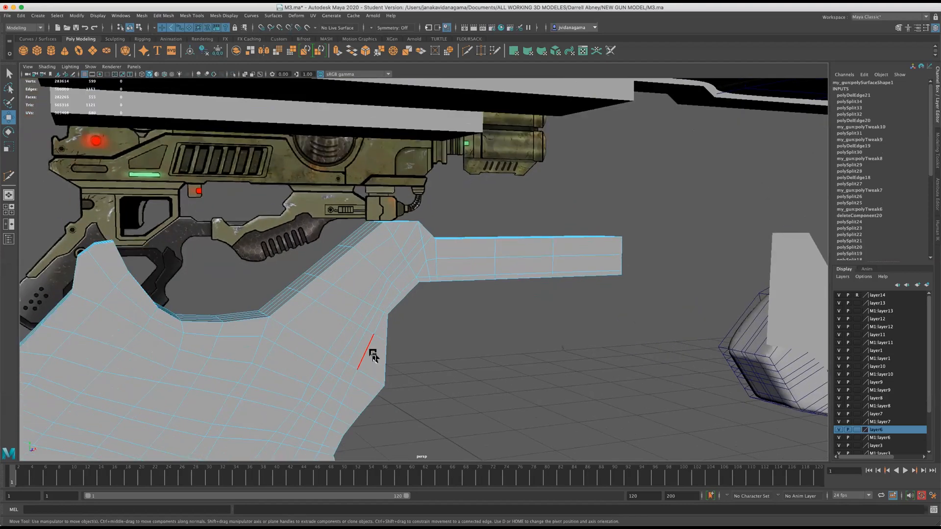
scroll(417, 293, up, 3)
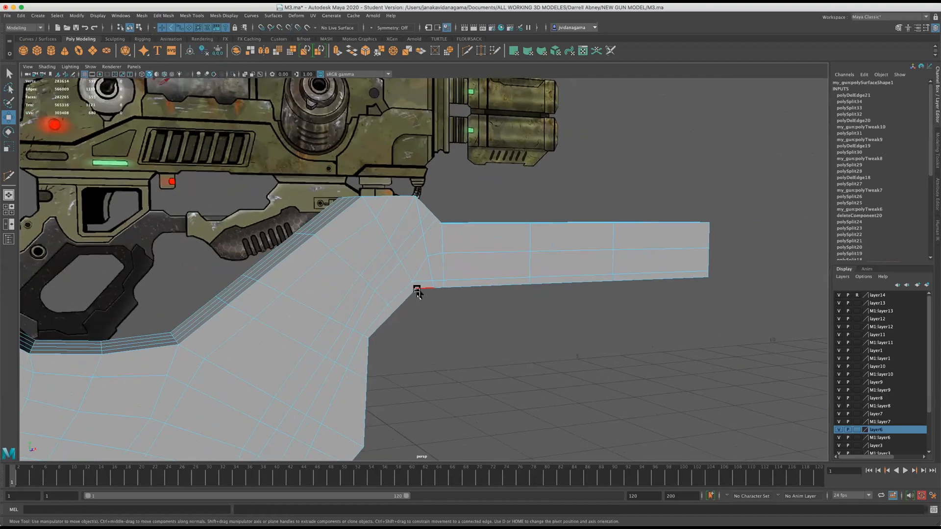
scroll(416, 292, up, 1)
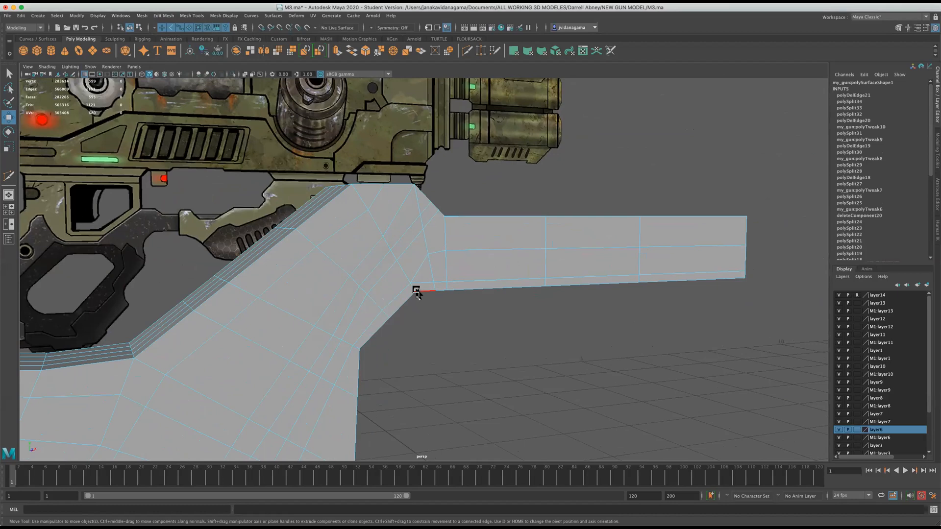
right_drag(494, 236, 515, 245)
double_click(531, 251)
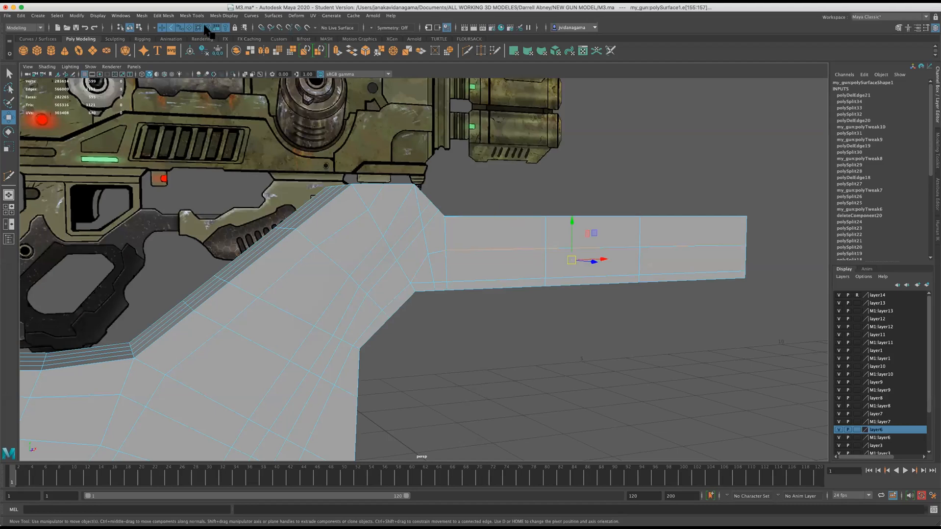
click(163, 16)
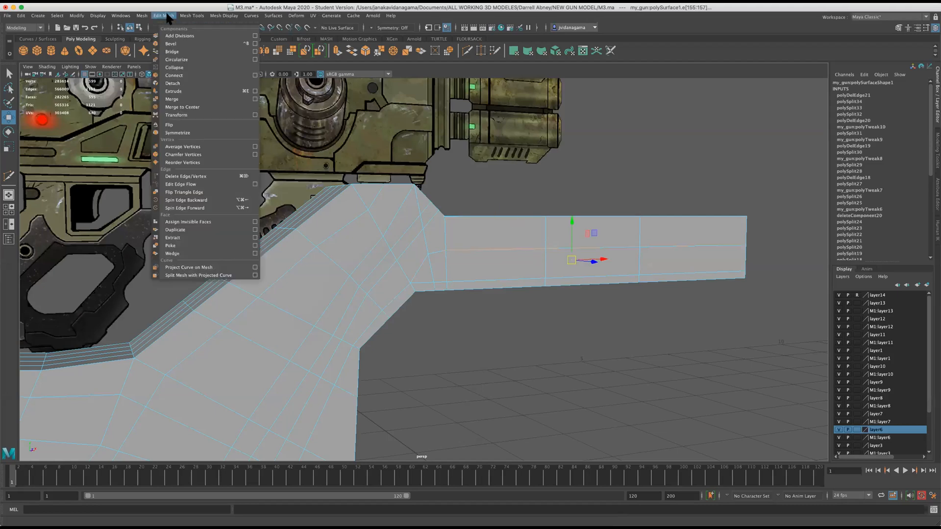
click(179, 185)
scroll(504, 273, up, 2)
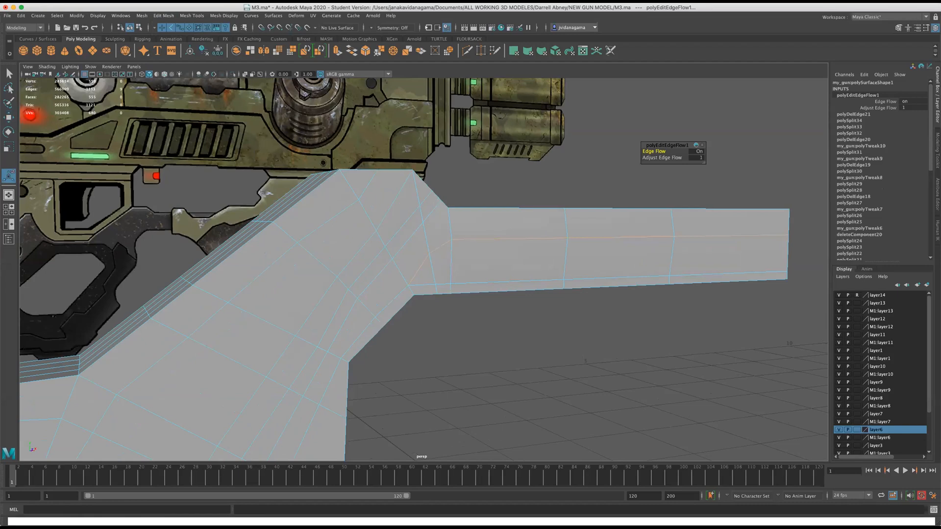
click(156, 16)
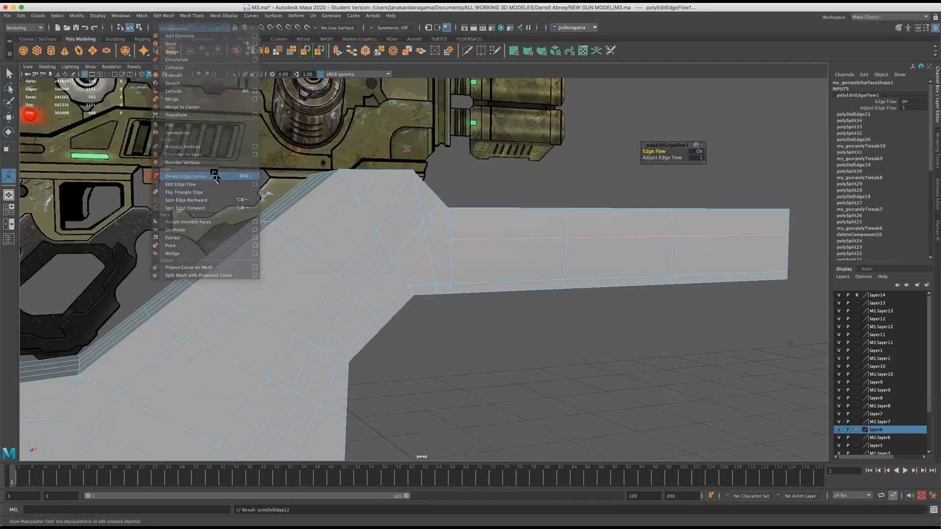
click(215, 176)
scroll(501, 253, up, 1)
alt+drag(490, 249, 406, 233)
key(super+s)
Move a vertex in the middle of the grip's side face slightly away from the arm to even out the grid.
scroll(317, 300, up, 2)
right_drag(294, 307, 264, 302)
click(323, 323)
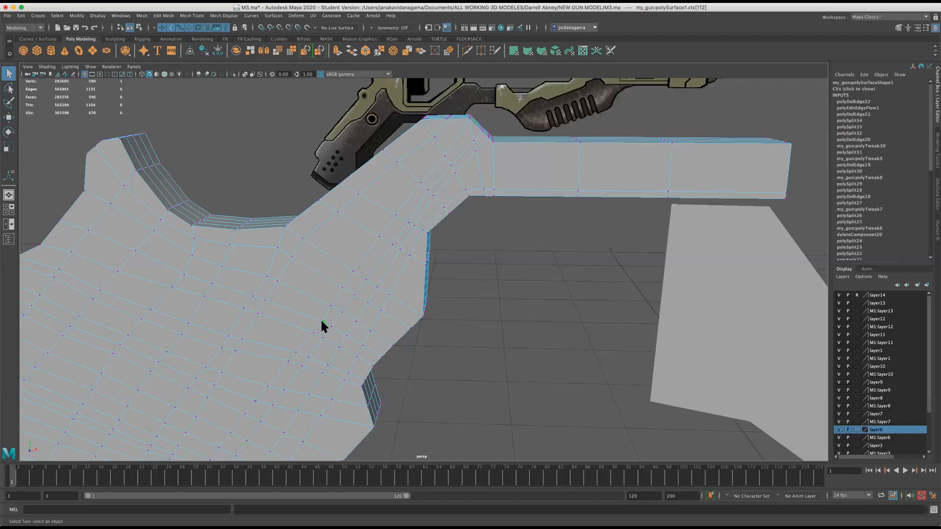
click(9, 117)
drag(323, 320, 315, 320)
click(311, 333)
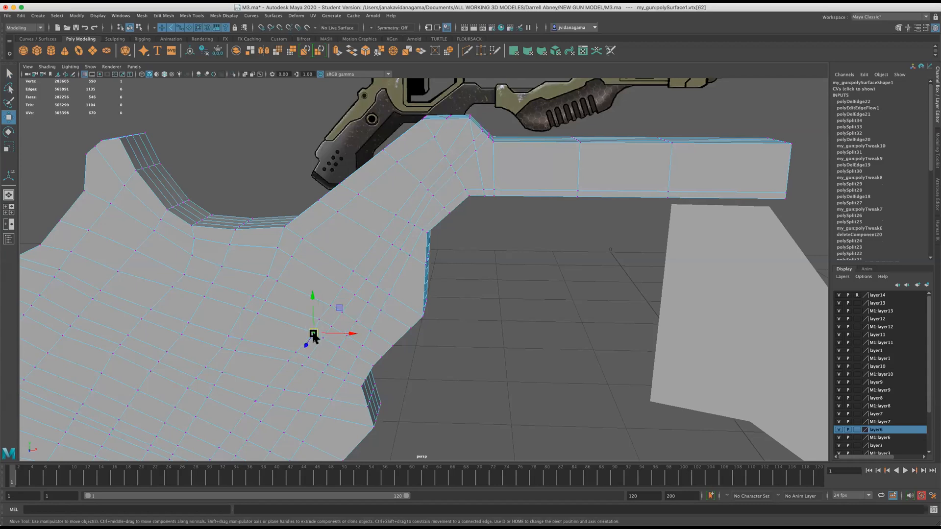
alt+drag(321, 273, 325, 273)
alt+drag(428, 206, 395, 275)
Merge the pair of overlapping vertices on the lower part of the grip's side face and save the scene.
scroll(406, 213, down, 5)
key(2)
key(ctrl+shift+x)
key(Escape)
alt+right_drag(403, 259, 354, 333)
scroll(353, 331, up, 3)
key(1)
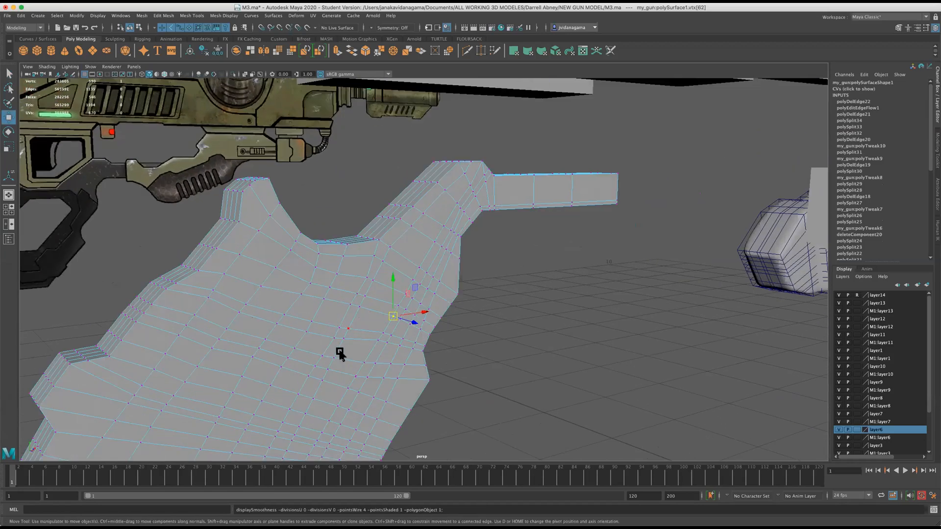
scroll(340, 377, up, 3)
click(333, 410)
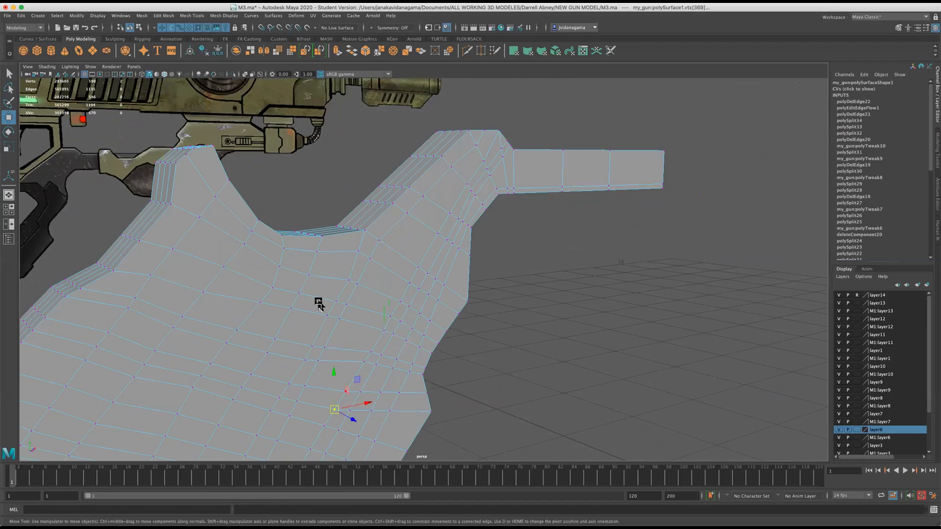
click(142, 16)
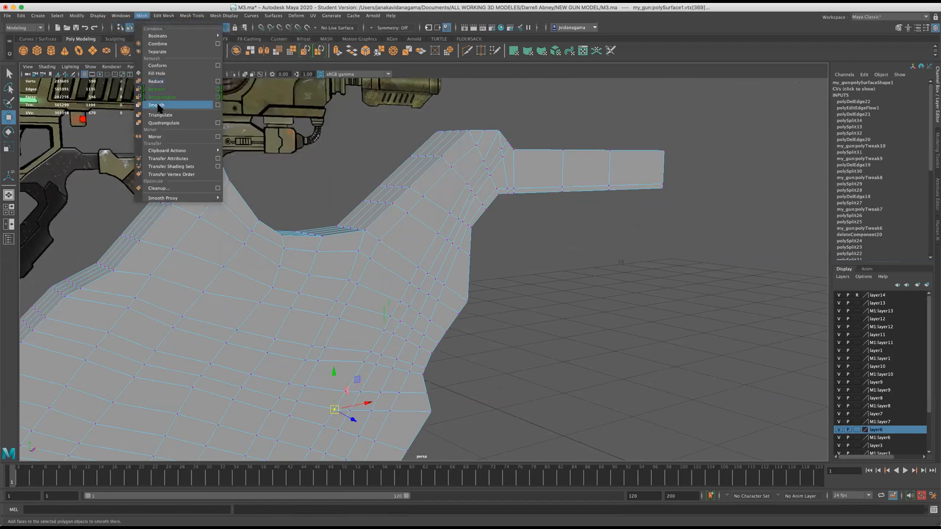
mouse_move(163, 15)
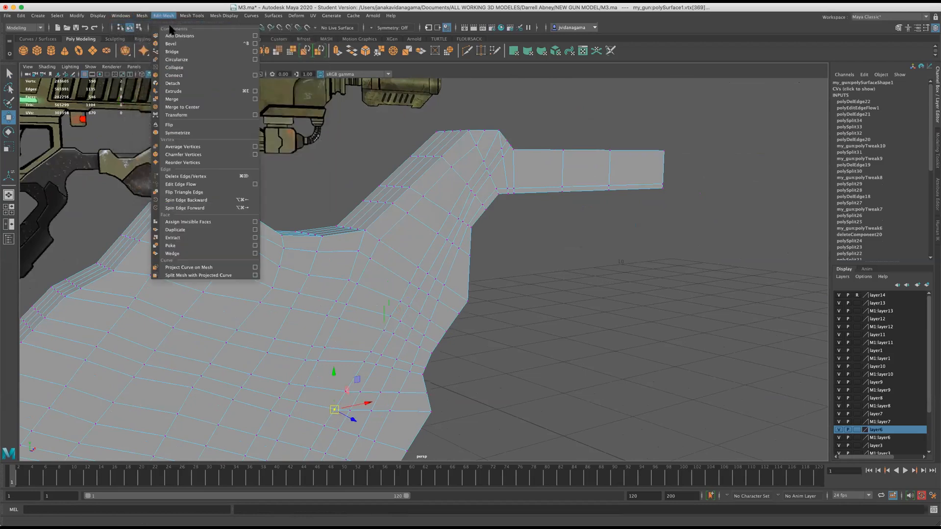
click(174, 98)
key(super+s)
scroll(381, 310, down, 5)
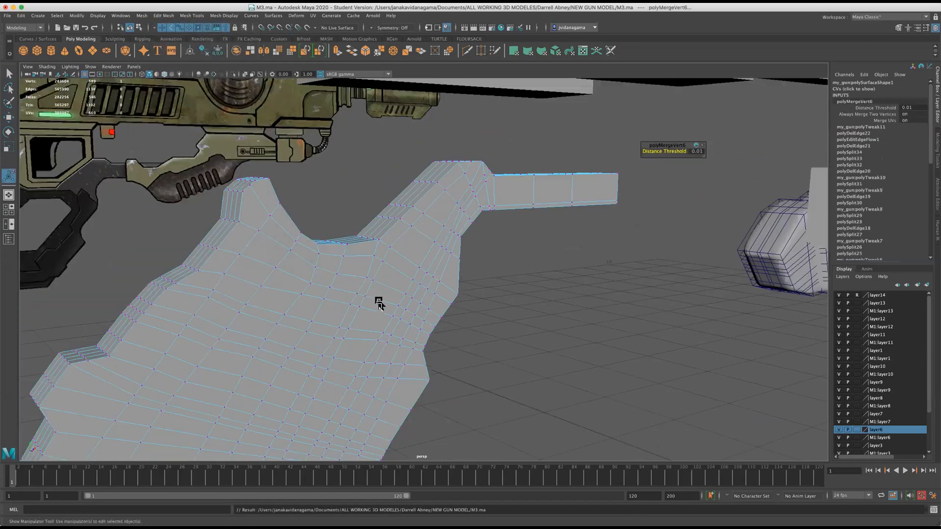
Examine the grip and its arm in smooth preview from both ends for uneven edge flow.
key(3)
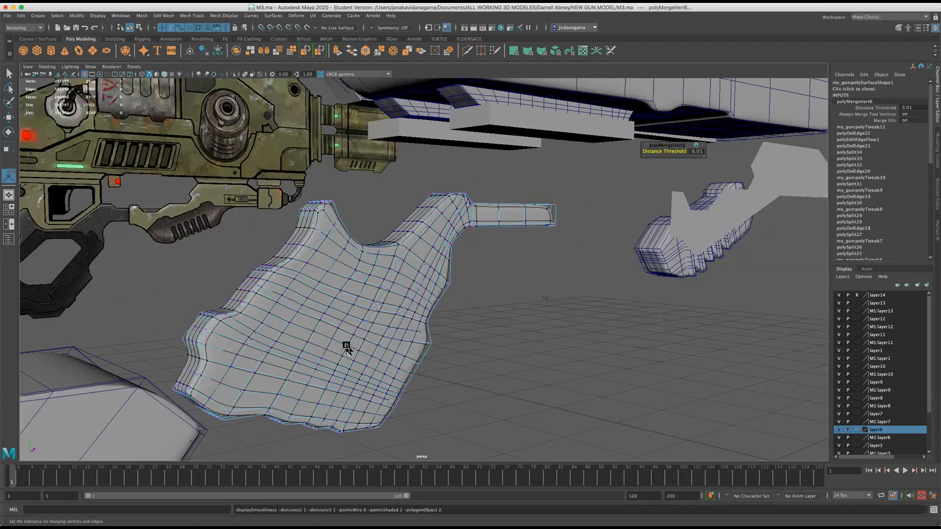
scroll(346, 347, up, 4)
scroll(413, 262, up, 3)
alt+middle_drag(481, 232, 420, 309)
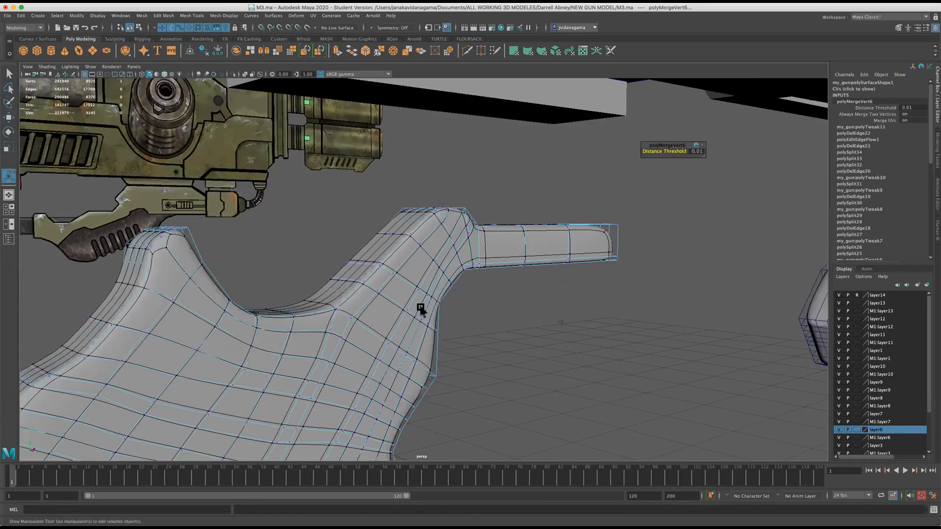
alt+drag(420, 309, 361, 317)
scroll(361, 319, up, 5)
alt+middle_drag(373, 310, 292, 328)
mouse_move(318, 320)
alt+mouse_down()
mouse_move(292, 317)
mouse_move(308, 319)
alt+mouse_up()
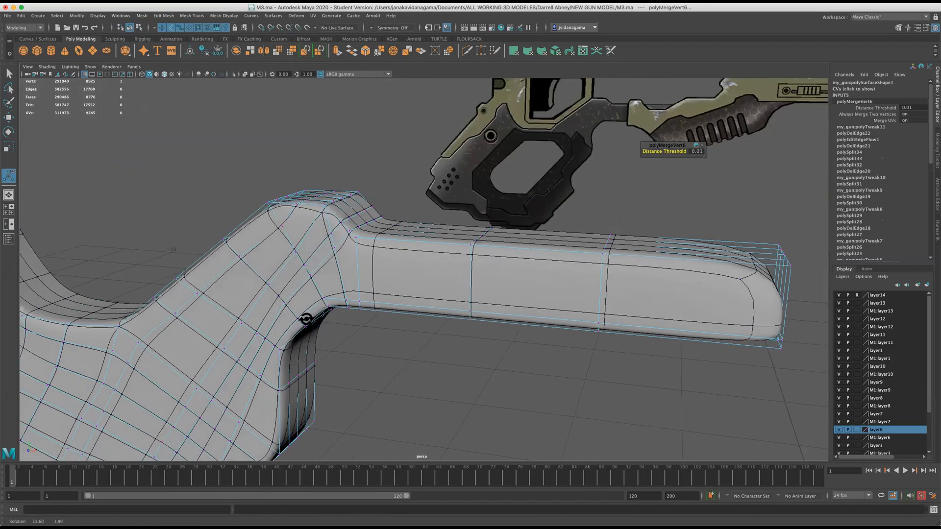
key(1)
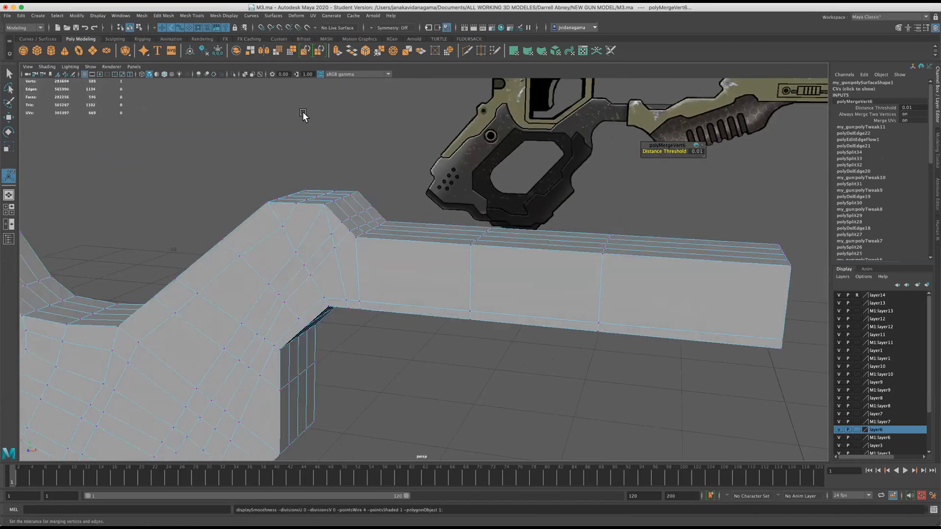
Leave vertex editing and select the whole halved grip mesh as an object.
alt+drag(325, 179, 430, 184)
click(192, 16)
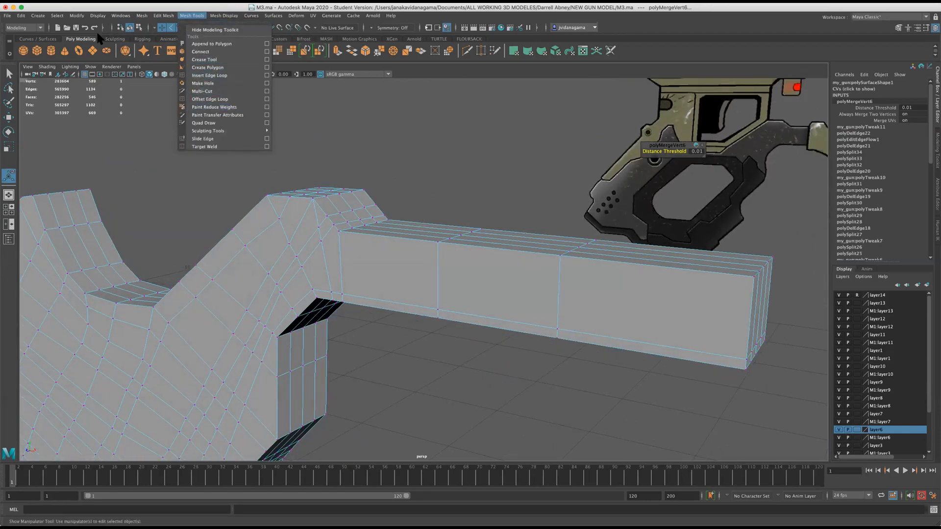
click(121, 15)
click(126, 273)
alt+drag(119, 263, 304, 319)
right_drag(299, 299, 326, 291)
scroll(326, 303, down, 6)
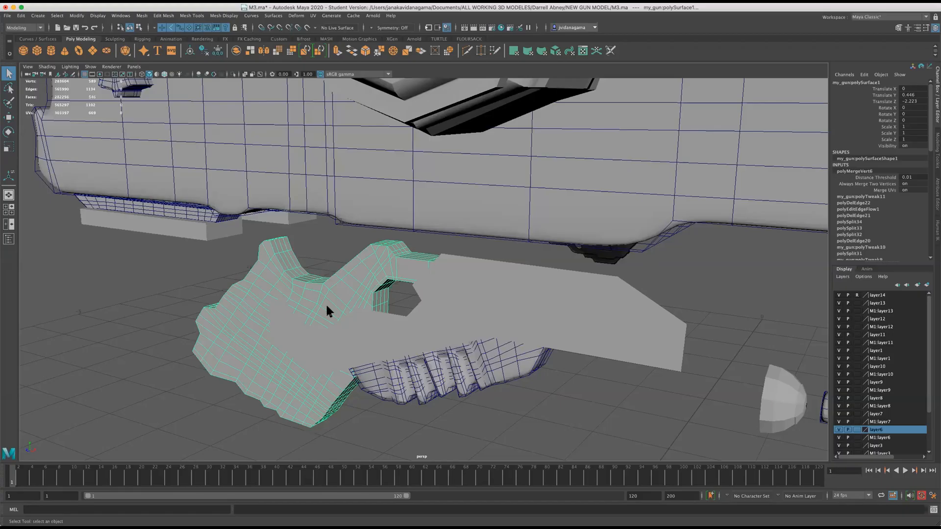
scroll(294, 316, down, 4)
scroll(265, 324, up, 6)
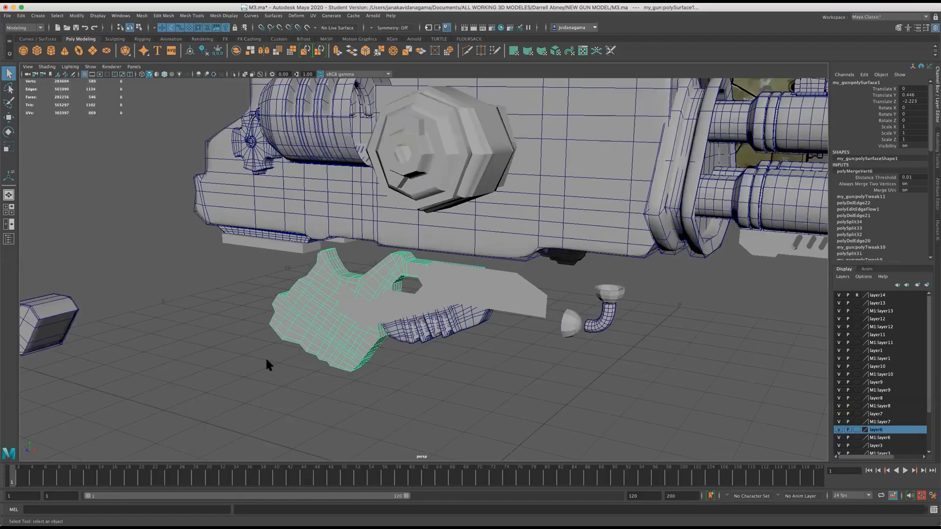
Center the pivot of the loose octagonal block lying behind the grip.
key(space)
key(space)
scroll(284, 255, down, 5)
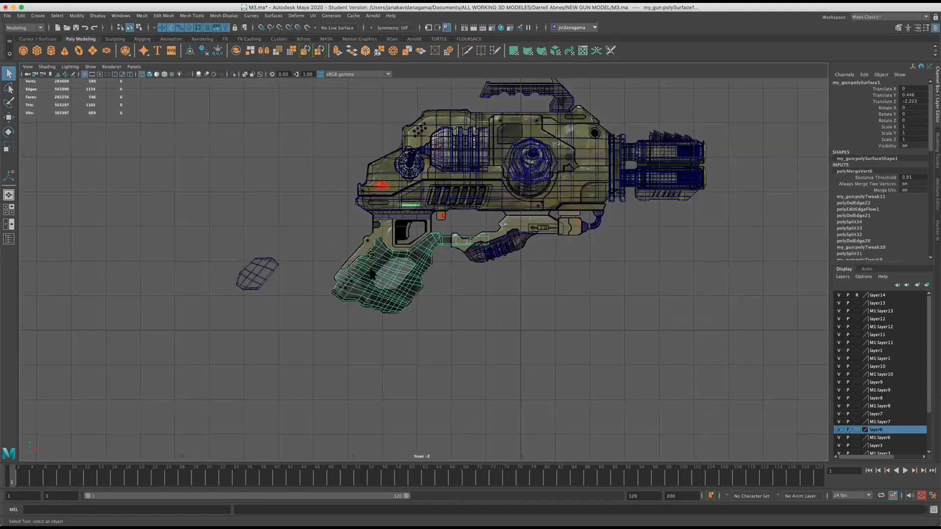
click(196, 276)
scroll(209, 279, up, 2)
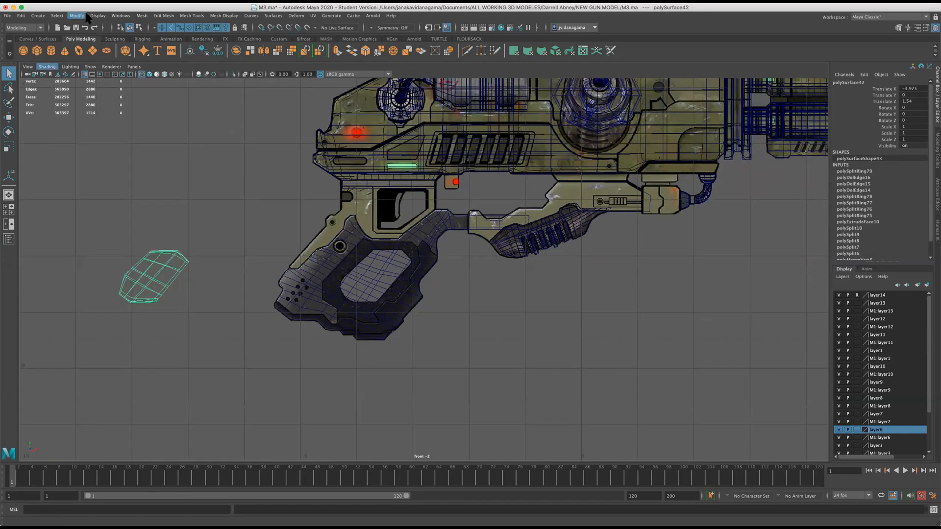
click(118, 15)
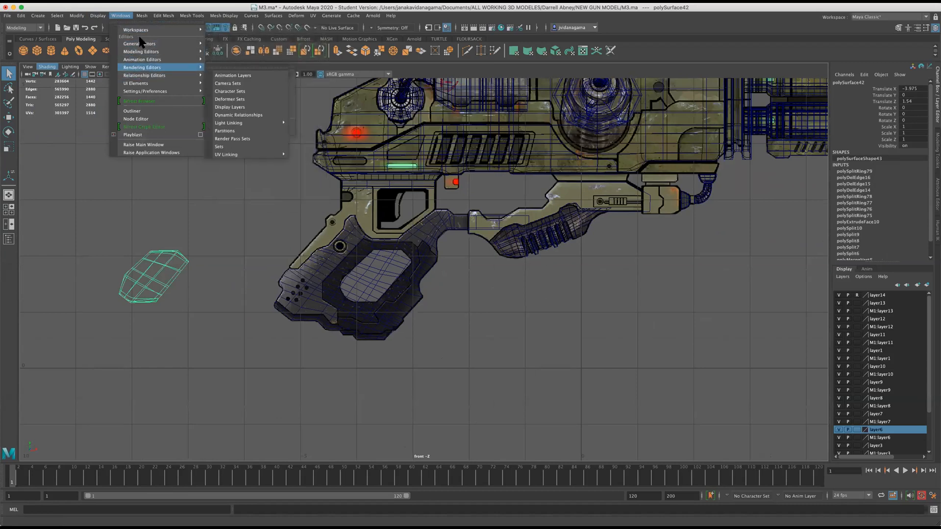
mouse_move(77, 15)
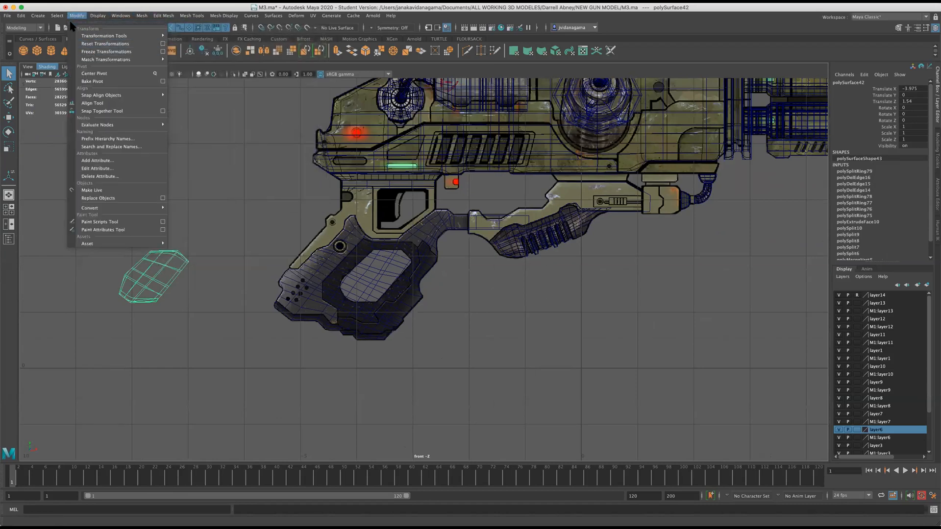
click(102, 74)
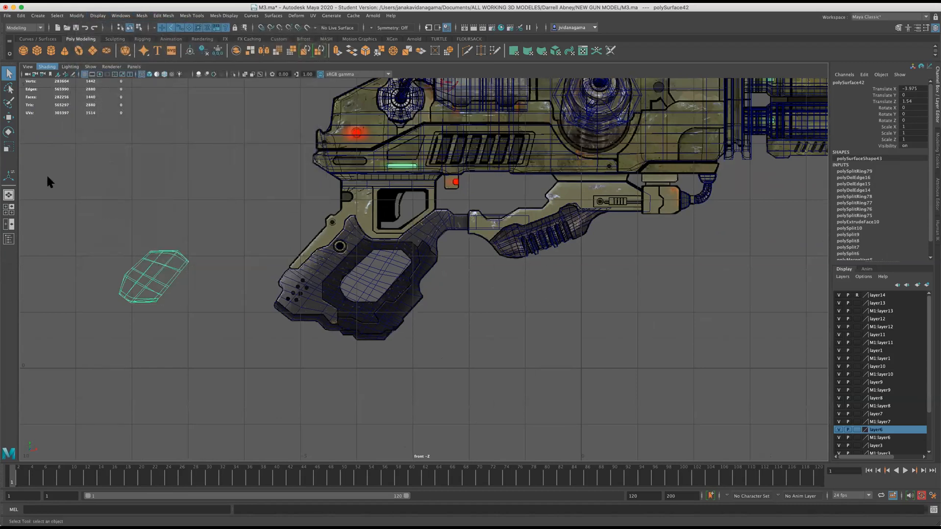
Move the octagonal block over the handle opening in the reference and through the halved grip, to Translate X -0.016 and Translate Z -1.989.
click(9, 117)
drag(188, 276, 414, 277)
key(space)
key(space)
key(space)
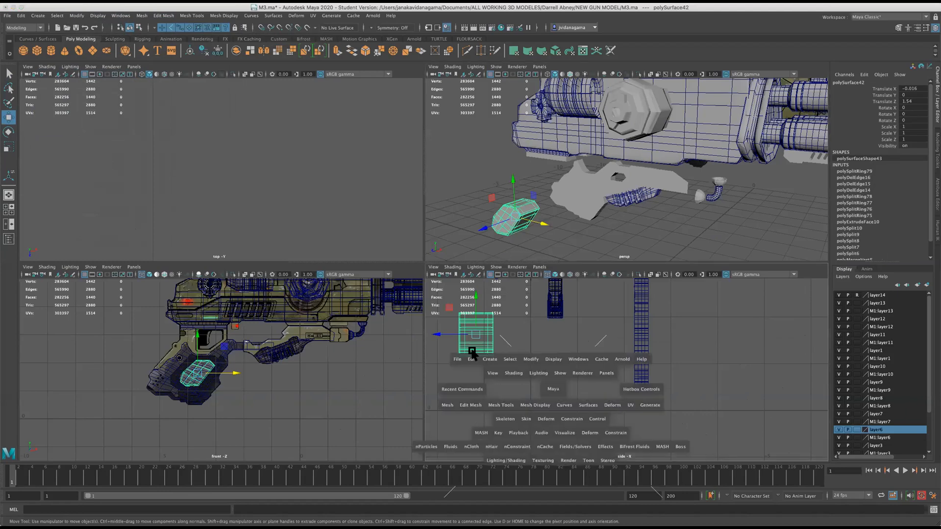
drag(138, 195, 410, 181)
key(space)
key(space)
alt+drag(527, 265, 428, 330)
shift+click(436, 300)
key(ctrl+z)
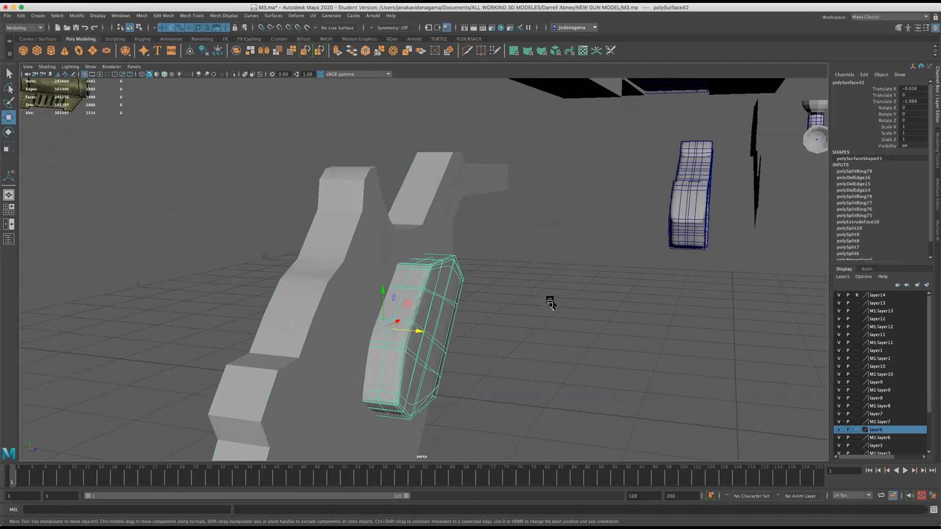
Join the octagonal block and the halved grip mesh with a Boolean Union.
click(359, 253)
click(510, 296)
click(430, 290)
click(430, 290)
click(163, 16)
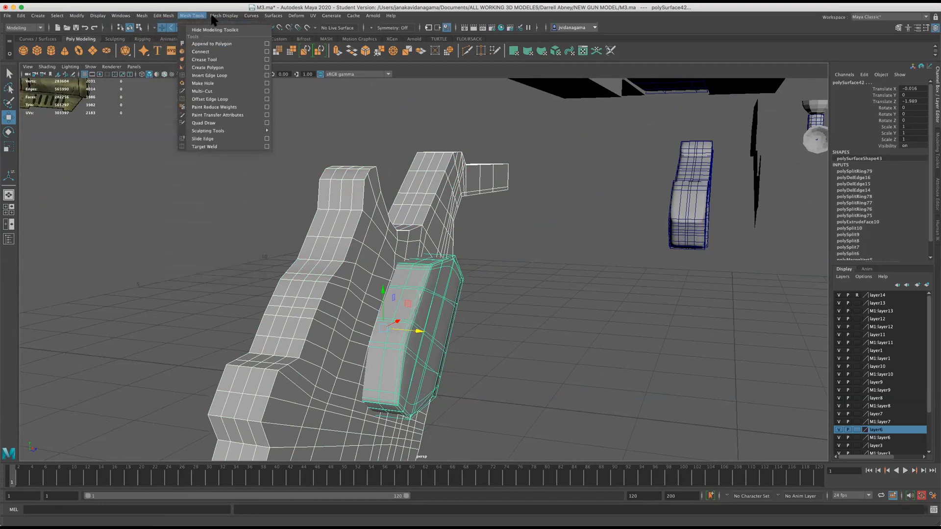
mouse_move(206, 21)
mouse_move(142, 16)
mouse_move(189, 36)
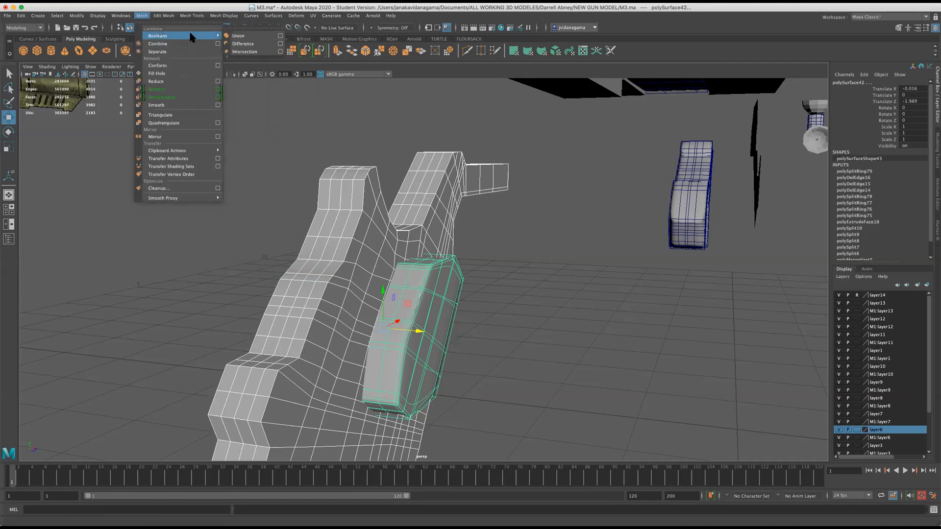
click(239, 35)
Delete the block's leftover faces from the united mesh to leave an octagonal opening in the grip half, and save the scene.
mouse_move(465, 340)
alt+mouse_down()
mouse_move(485, 317)
mouse_move(457, 338)
mouse_move(460, 329)
alt+mouse_up()
right_drag(444, 317, 447, 336)
alt+drag(566, 317, 581, 326)
alt+middle_drag(581, 326, 566, 265)
alt+drag(566, 265, 543, 340)
drag(543, 404, 461, 209)
key(Delete)
alt+drag(512, 297, 469, 260)
key(super+s)
Try to duplicate the grip half with Scale X -1 and place the copy beside the original at Translate Z 0.314.
scroll(469, 259, up, 4)
right_drag(458, 170, 488, 161)
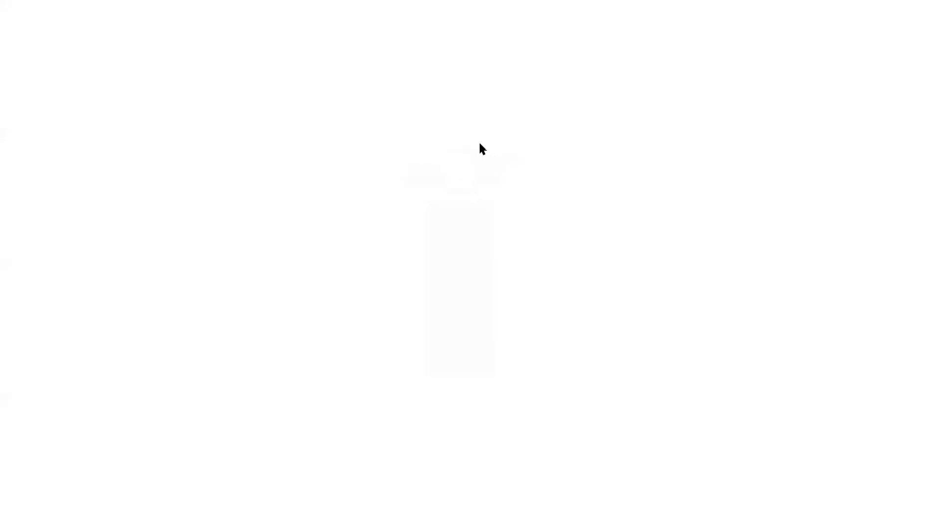
key(space)
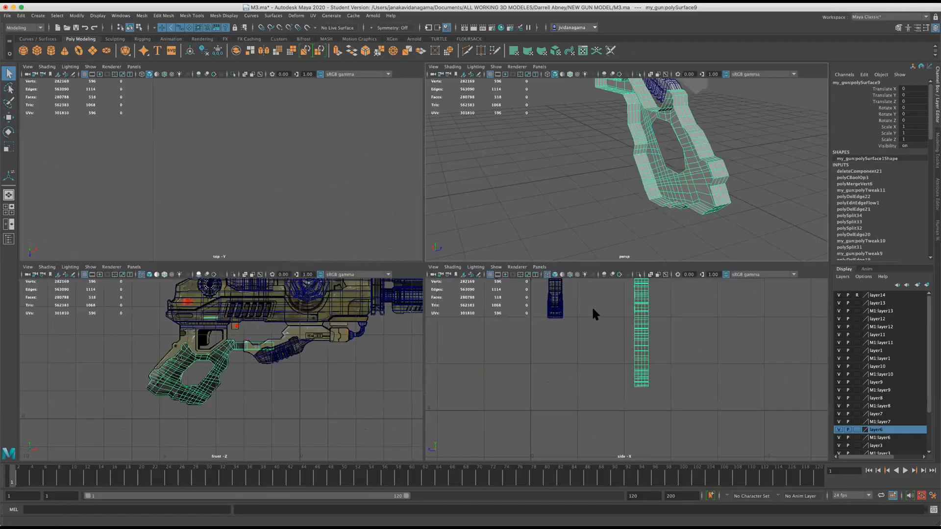
key(space)
alt+middle_drag(525, 298, 513, 361)
key(w)
click(21, 15)
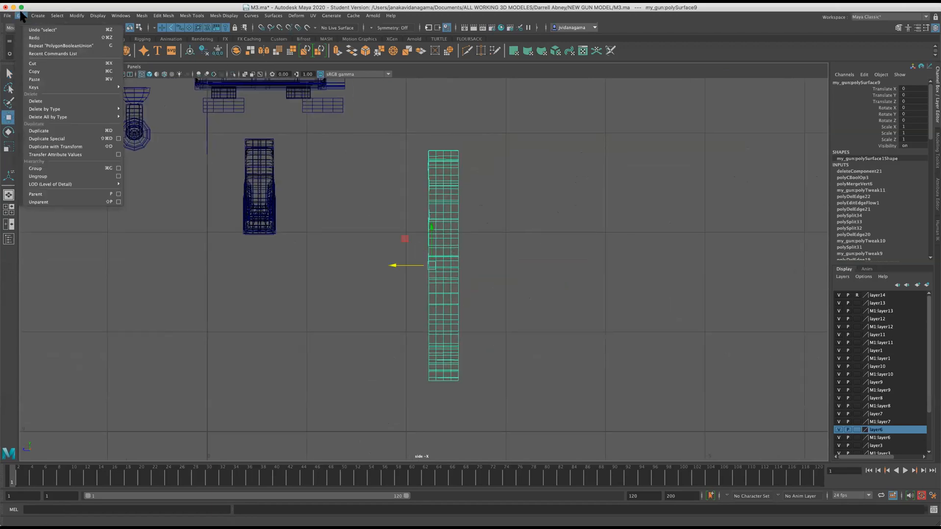
click(118, 139)
click(539, 249)
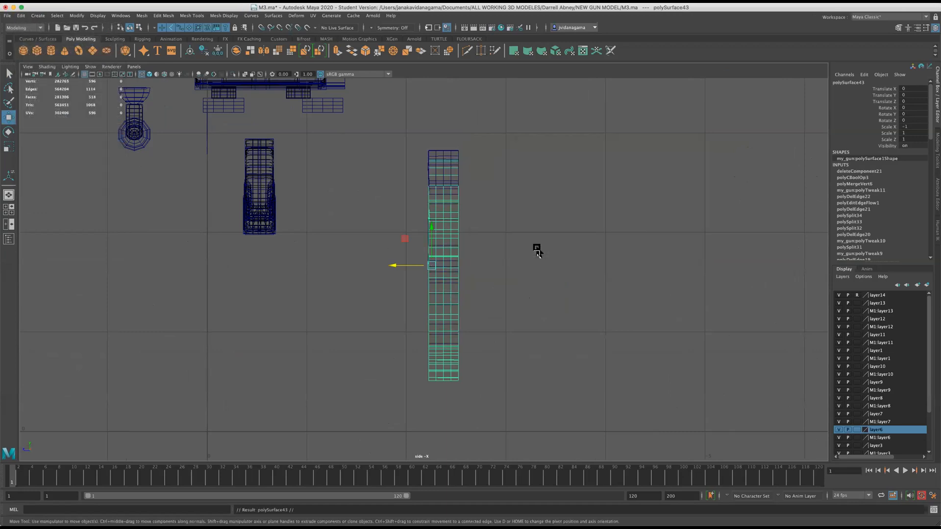
drag(412, 267, 382, 267)
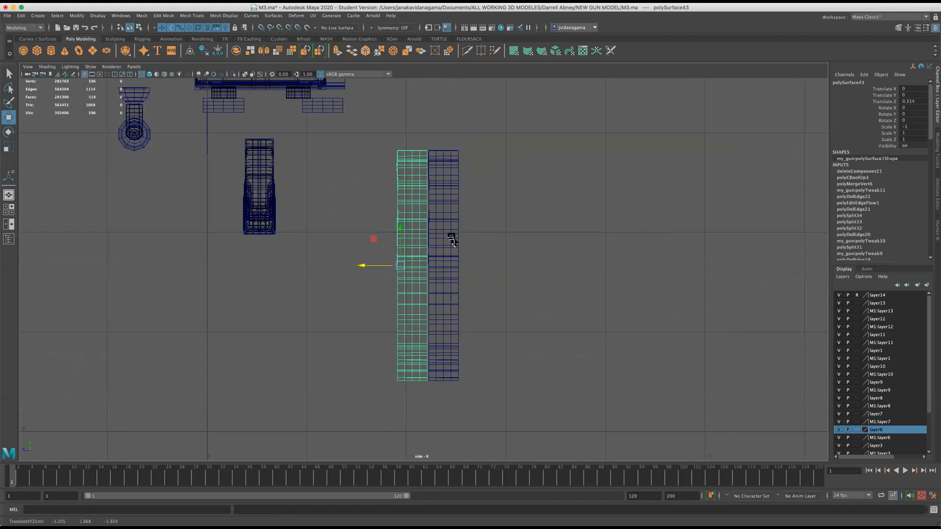
Try to combine the duplicated and original grip halves into one mesh and check their alignment in perspective.
shift+click(457, 213)
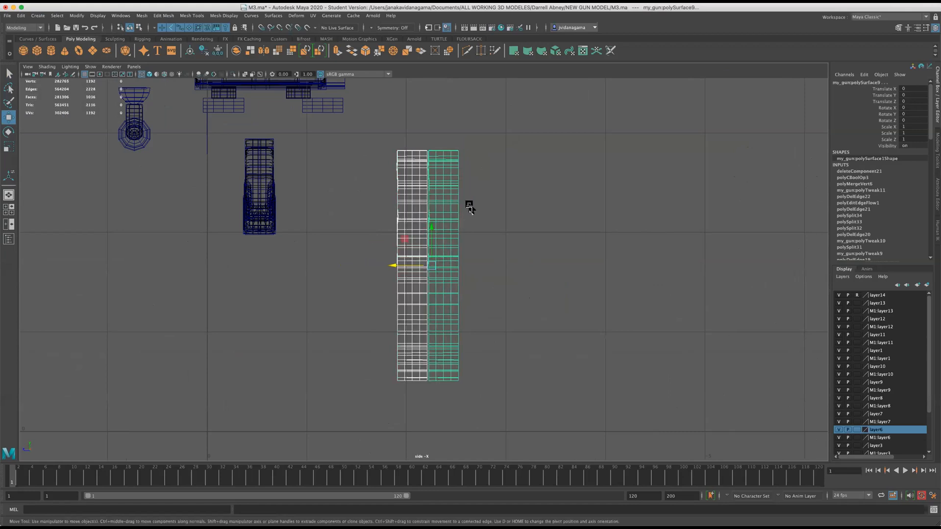
click(898, 28)
click(856, 229)
alt+right_drag(552, 196, 558, 175)
key(space)
key(space)
alt+drag(616, 194, 445, 224)
Undo the combine, the copy's move and the special duplicate of the grip half.
key(ctrl+z)
key(ctrl+z)
key(ctrl+z)
key(ctrl+z)
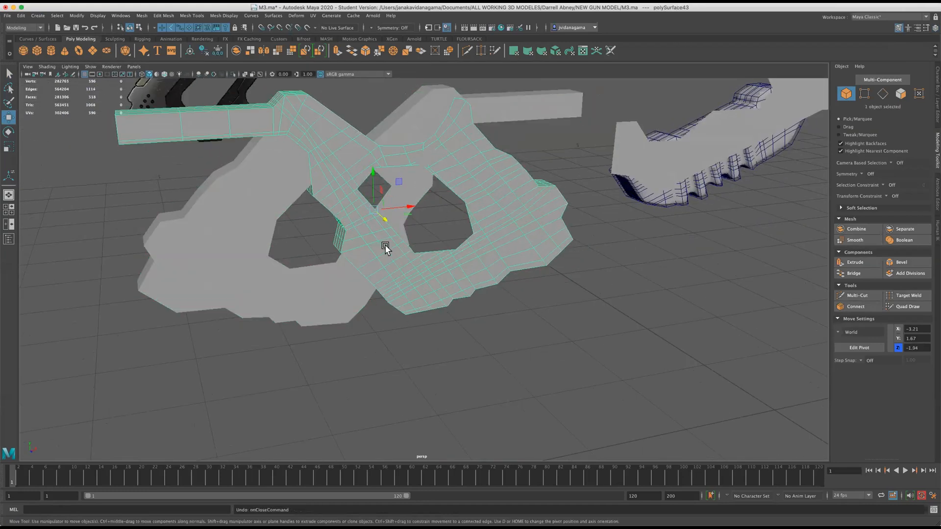
key(ctrl+z)
key(ctrl+z)
key(ctrl+z)
key(ctrl+z)
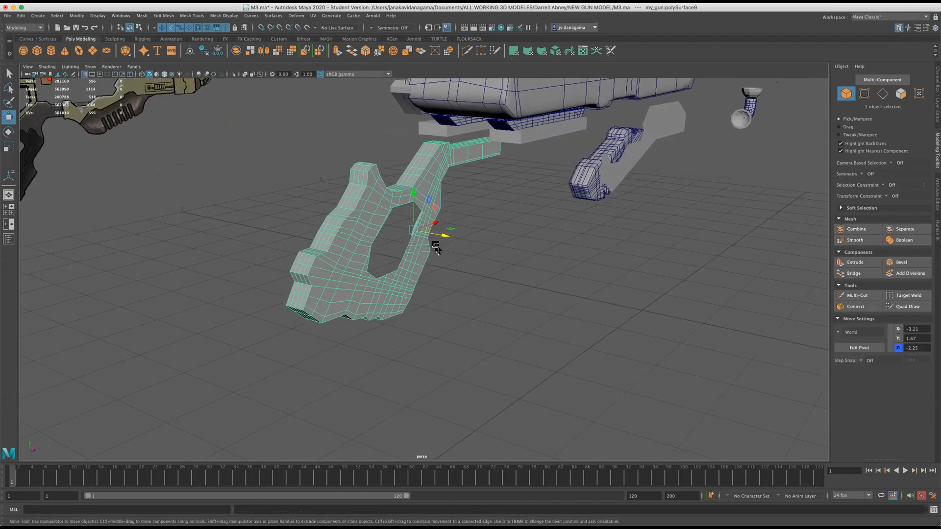
key(ctrl+z)
key(ctrl+z)
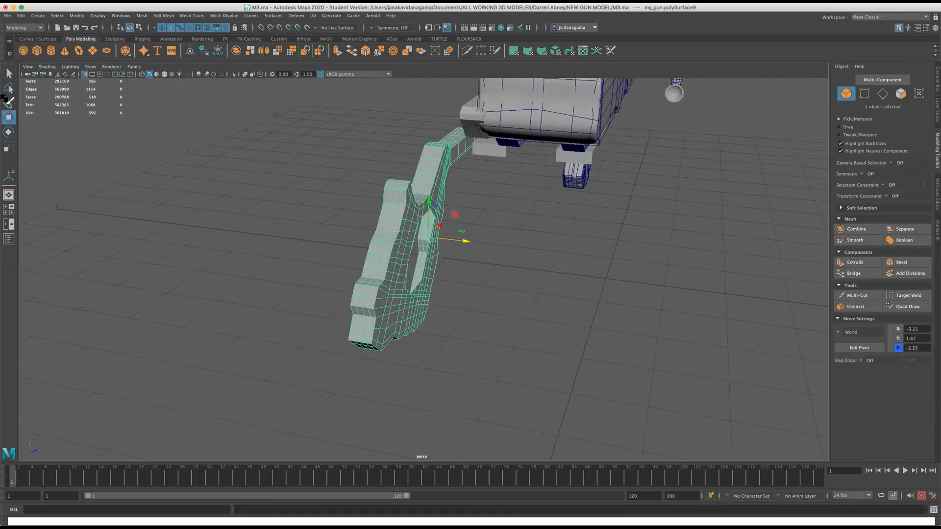
Try the Mirror command on the grip half about its Z axis, undo it and reselect the half.
click(263, 50)
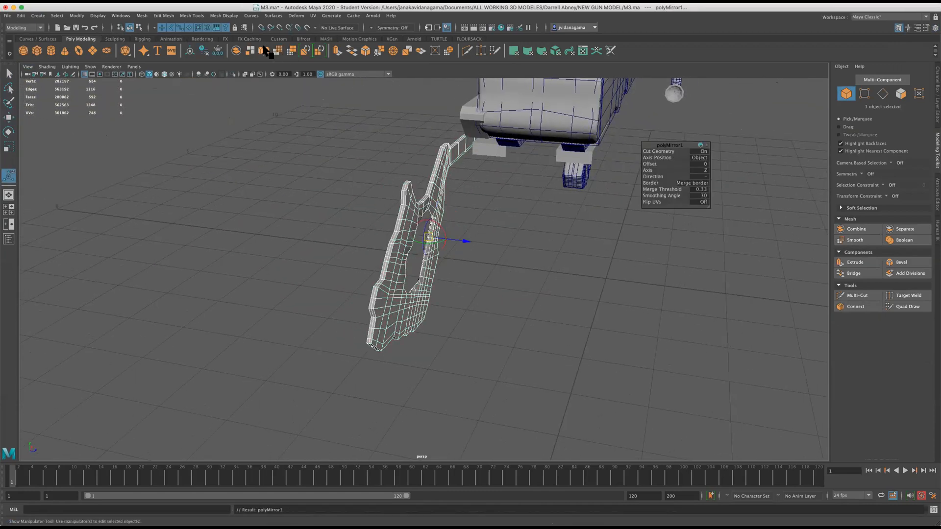
key(ctrl+z)
click(236, 218)
click(390, 213)
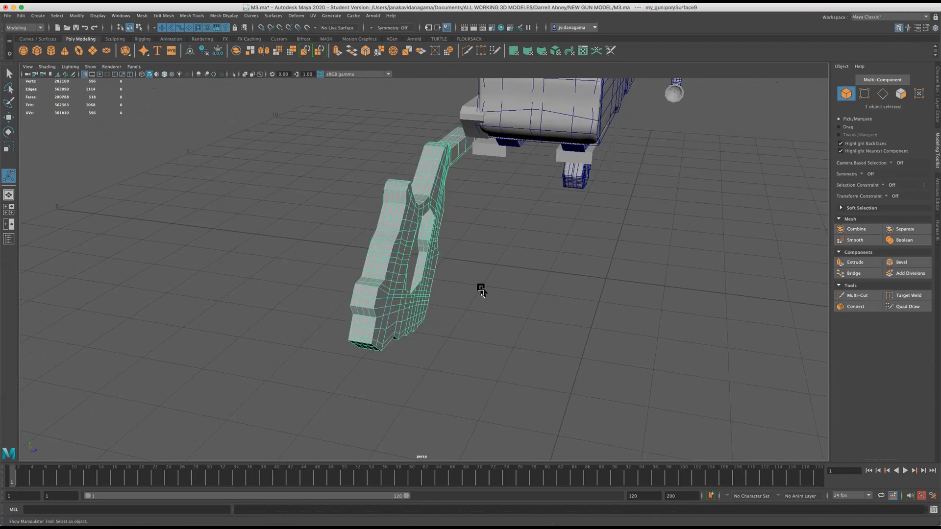
Shift the grip half's pivot along Z to just beyond its open edge, at Z -2.61.
click(10, 118)
alt+drag(399, 237, 446, 252)
key(space)
key(space)
scroll(422, 269, up, 2)
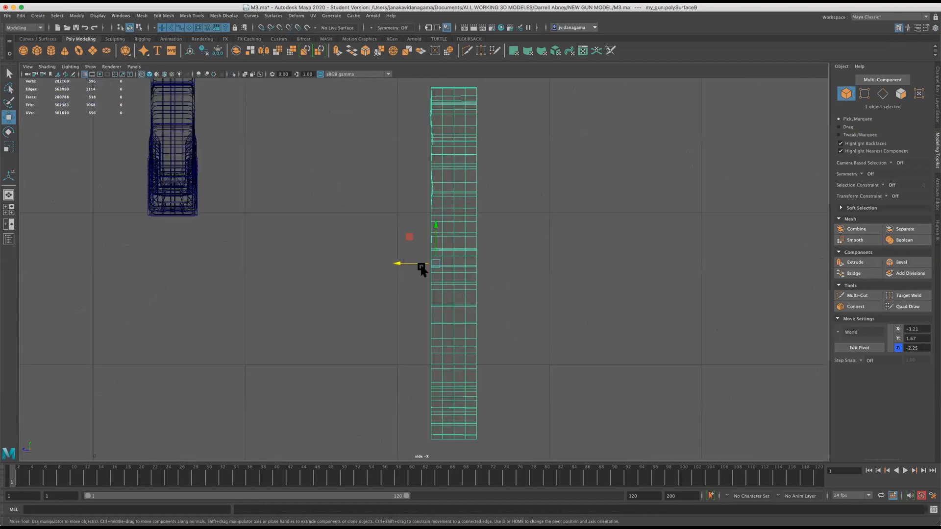
key(space)
key(space)
alt+drag(626, 188, 489, 226)
scroll(487, 240, up, 3)
key(d)
key(space)
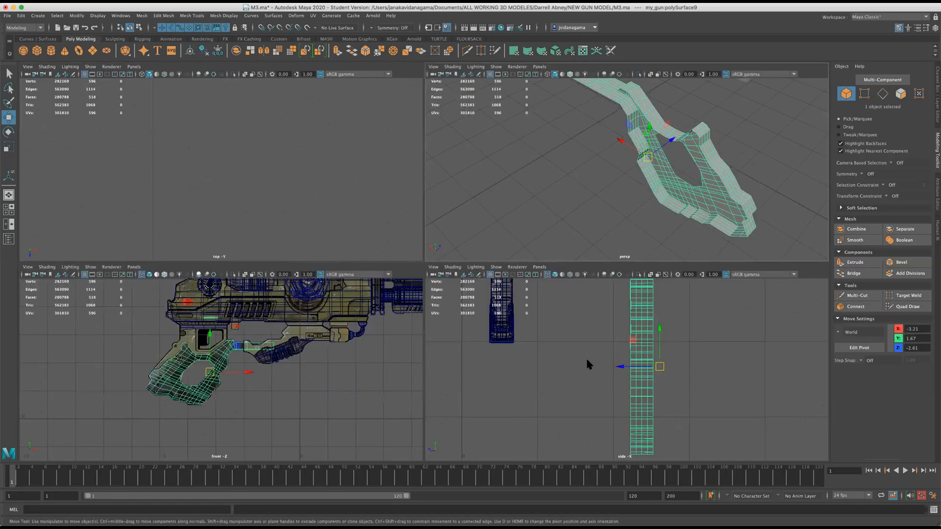
key(space)
Undo the mesh shift and place the grip half's pivot exactly on its open edge, at Z -2.52.
drag(452, 263, 443, 264)
key(ctrl+z)
key(d)
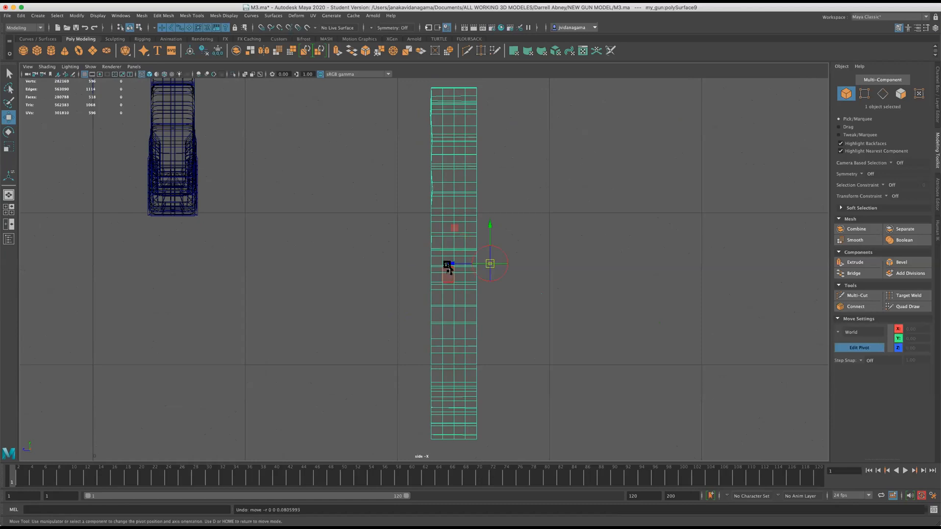
key(d)
mouse_move(429, 115)
right_down()
mouse_move(462, 109)
mouse_move(443, 116)
right_up()
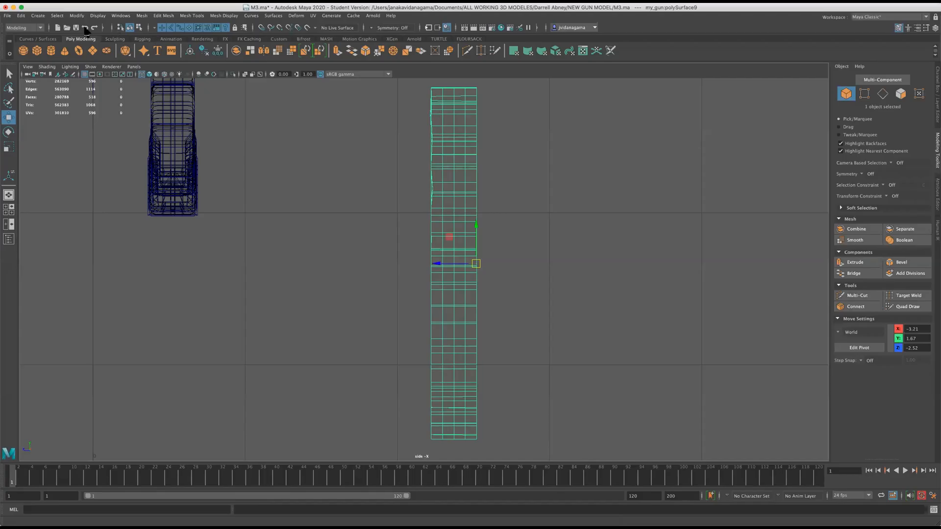
Create a mirrored copy of the grip half across its open edge along Z with Duplicate Special.
click(22, 16)
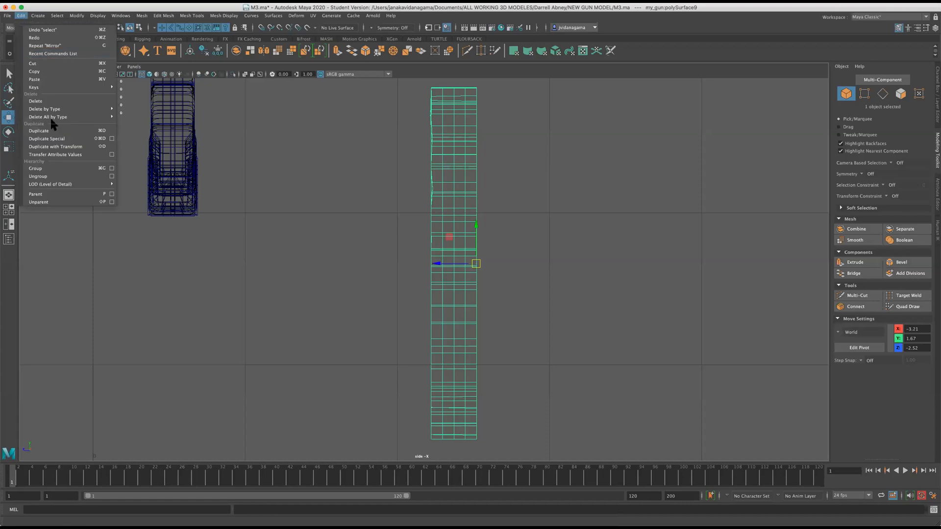
click(112, 138)
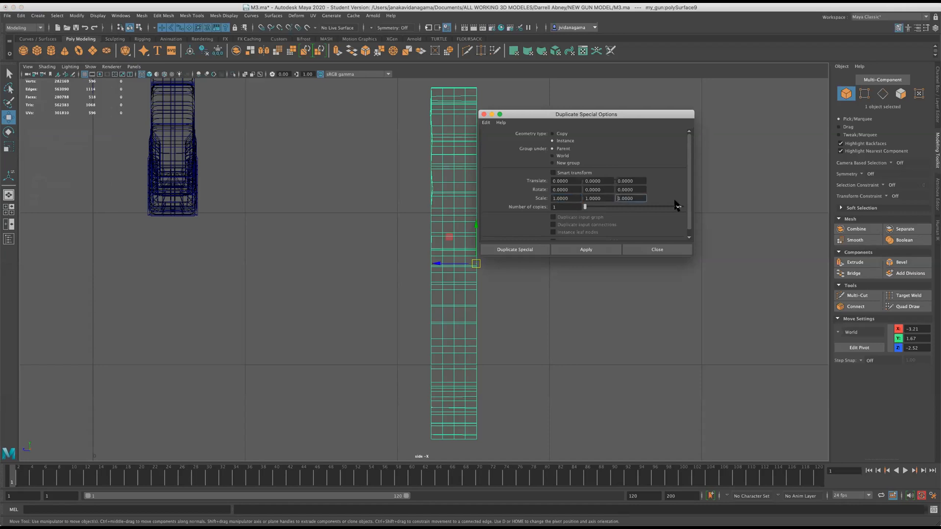
click(522, 250)
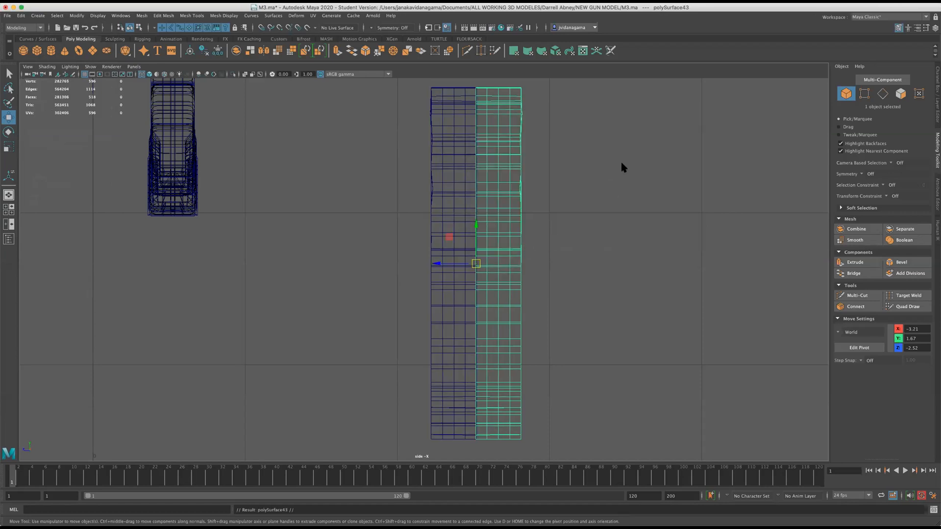
Move the original grip half slightly away from its mirrored copy to leave a narrow gap, and combine both halves into one mesh.
key(space)
key(space)
alt+drag(598, 211, 504, 206)
scroll(504, 206, up, 4)
click(269, 227)
alt+drag(435, 256, 475, 225)
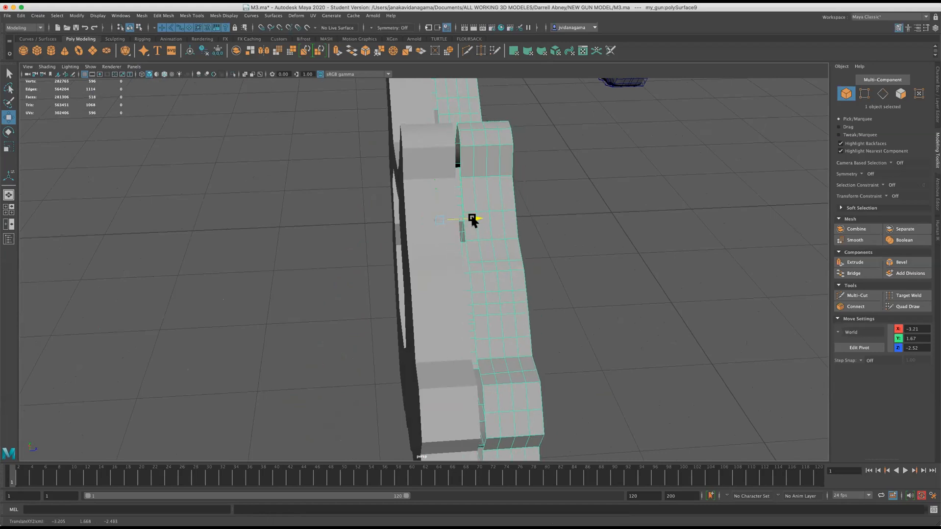
shift+click(421, 213)
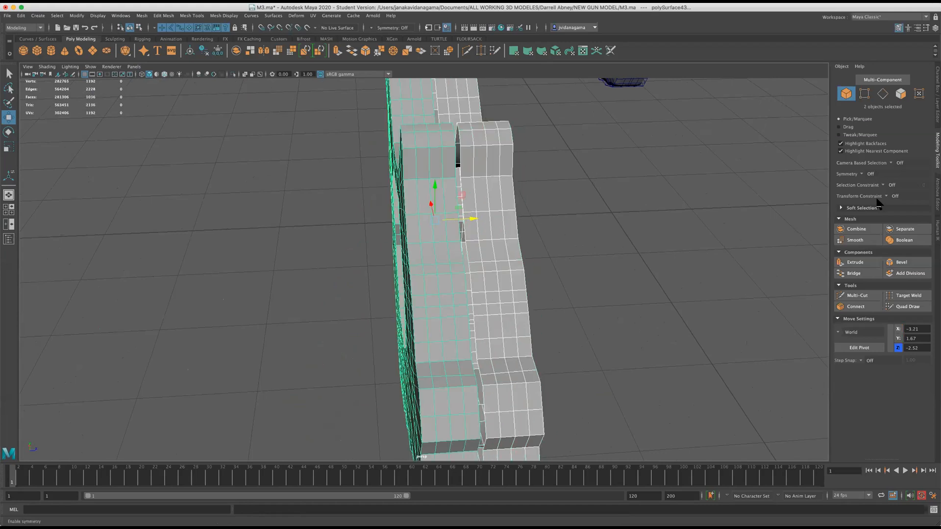
click(857, 229)
Bridge the facing outer border edges of the two grip halves to close the narrow gap.
alt+drag(720, 220, 244, 117)
right_drag(243, 115, 261, 99)
double_click(276, 104)
shift+double_click(269, 98)
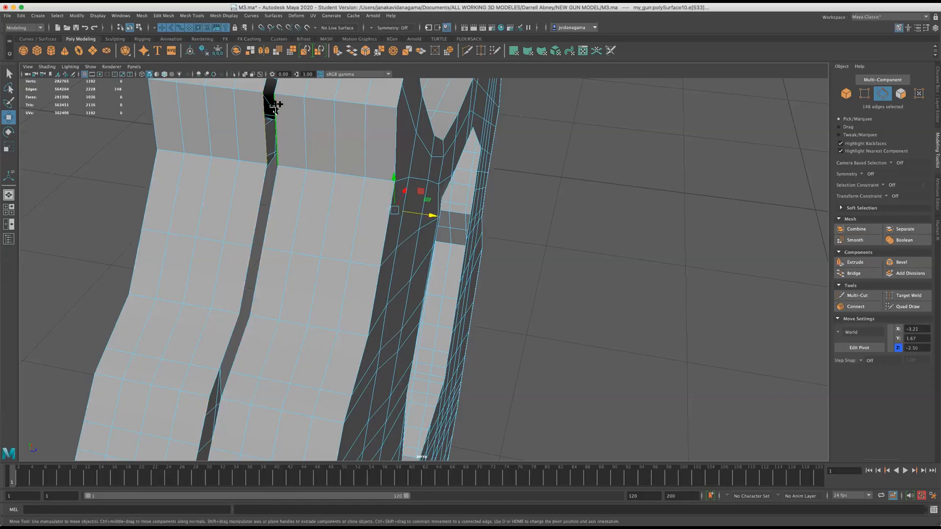
click(864, 273)
Bridge the facing border edge loops around the grip's octagonal opening and save the scene.
alt+drag(630, 252, 404, 112)
key(3)
right_drag(366, 91, 362, 74)
double_click(376, 93)
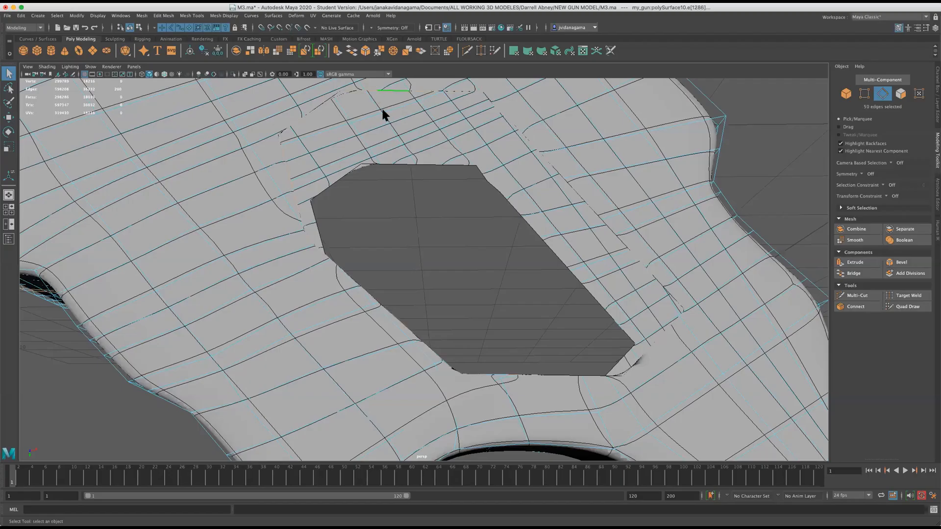
shift+double_click(387, 165)
click(853, 273)
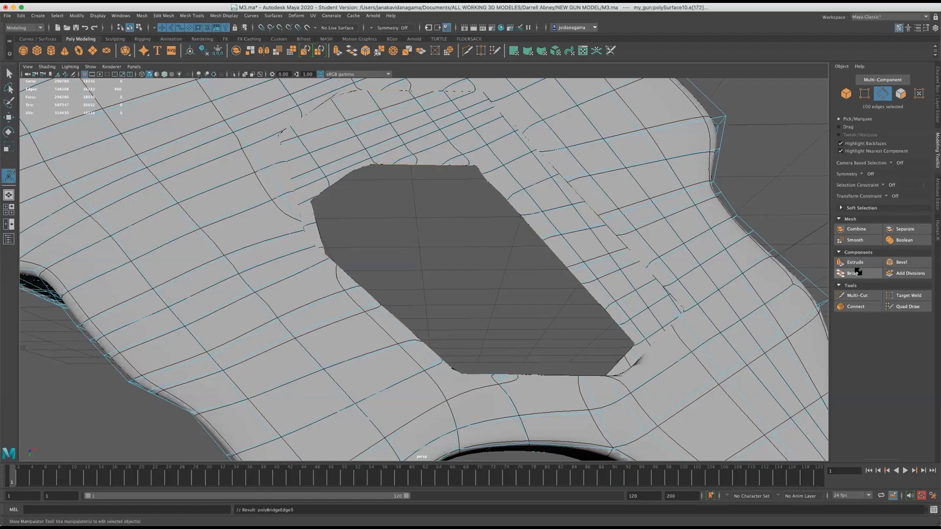
mouse_move(655, 278)
alt+mouse_down()
mouse_move(604, 287)
mouse_move(654, 294)
alt+mouse_up()
key(super+s)
Examine the bridged walls of the grip's opening without smoothing, in perspective and against the front reference.
key(2)
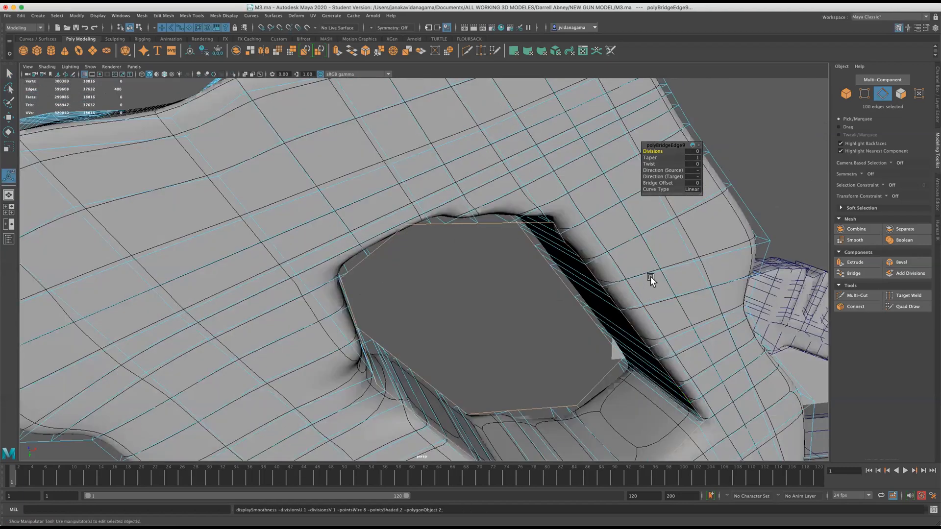
key(1)
alt+drag(447, 206, 688, 259)
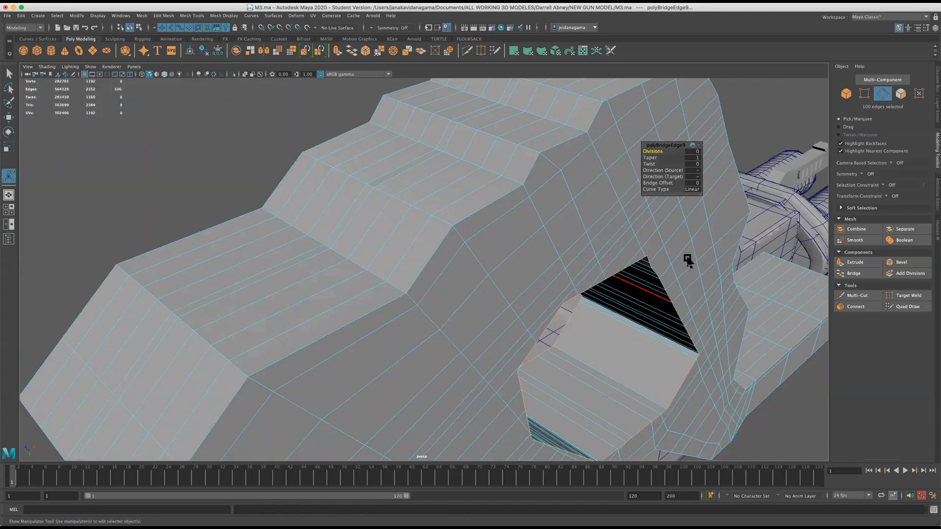
key(f)
key(w)
key(space)
key(space)
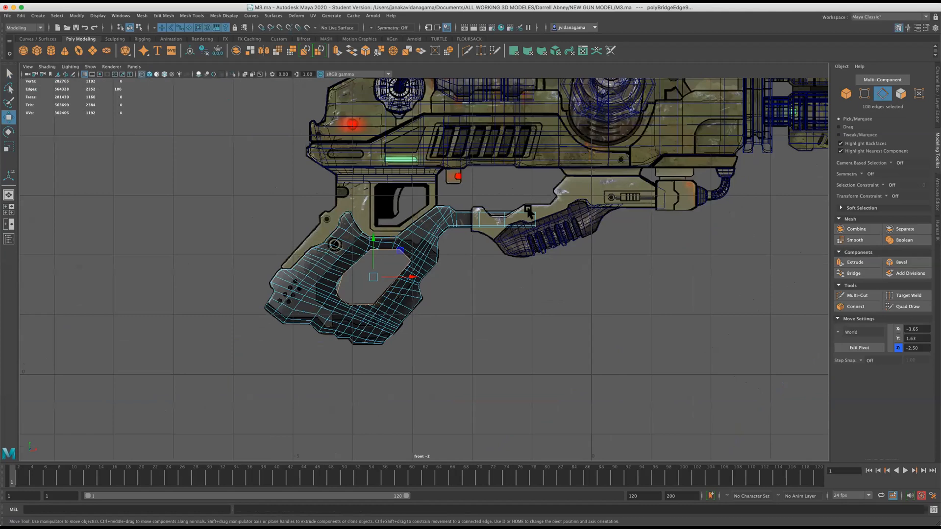
Move the bridged grip mesh sideways in the side view toward the gun's centre and save the scene.
scroll(528, 212, up, 3)
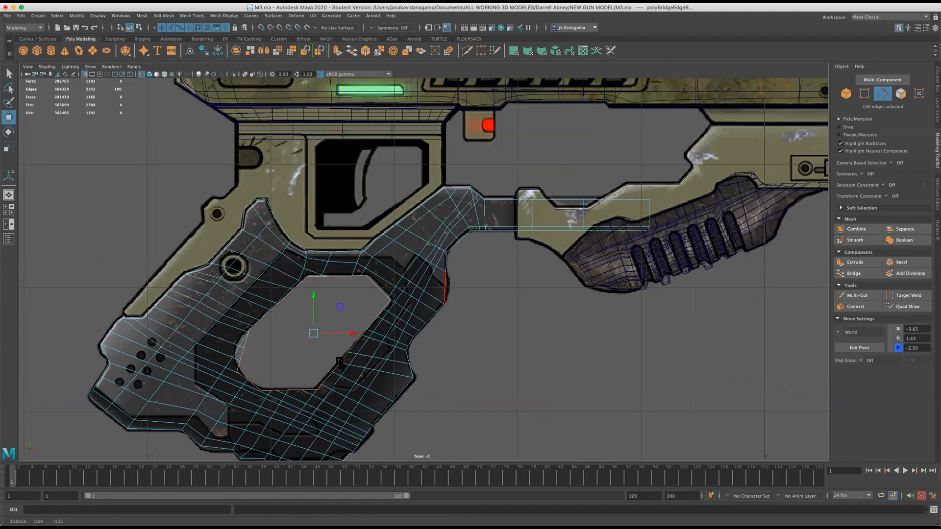
alt+middle_drag(436, 283, 340, 362)
scroll(491, 282, down, 2)
scroll(545, 298, up, 1)
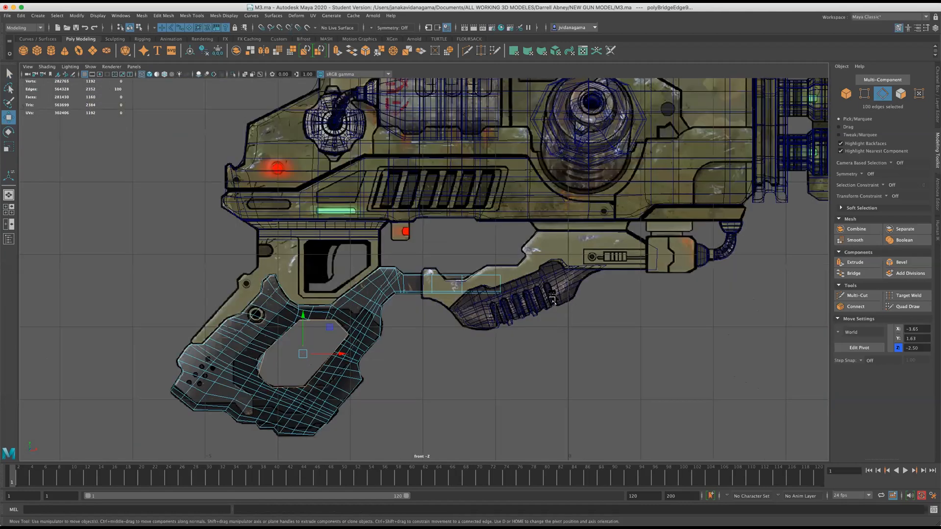
right_drag(550, 293, 609, 252)
key(space)
key(space)
alt+drag(700, 212, 612, 308)
alt+drag(553, 334, 534, 336)
key(space)
key(space)
alt+right_drag(544, 322, 417, 256)
click(439, 245)
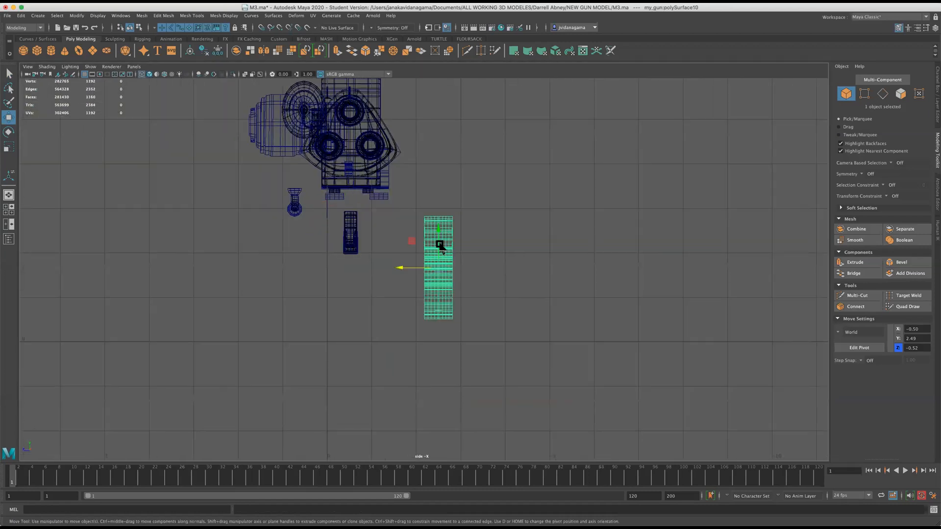
drag(400, 277, 312, 270)
key(space)
key(space)
alt+drag(515, 201, 547, 234)
key(super+s)
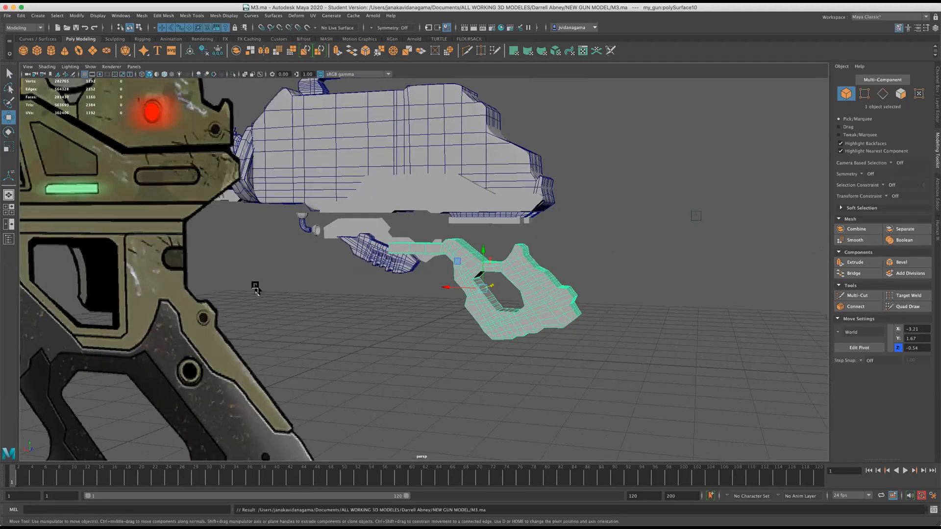
Examine the grip's wireframe against the panel lines of the front reference image.
key(space)
key(space)
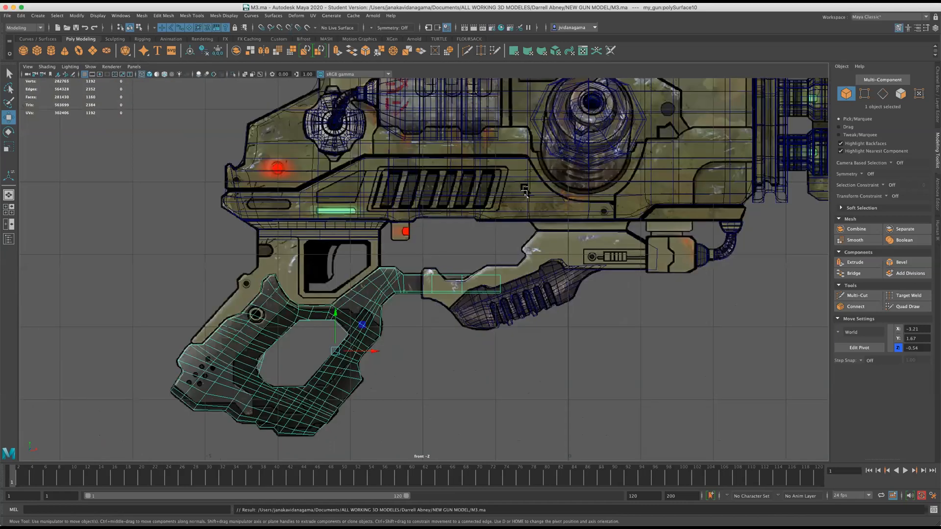
scroll(525, 193, up, 1)
alt+middle_drag(328, 415, 379, 336)
scroll(379, 261, up, 1)
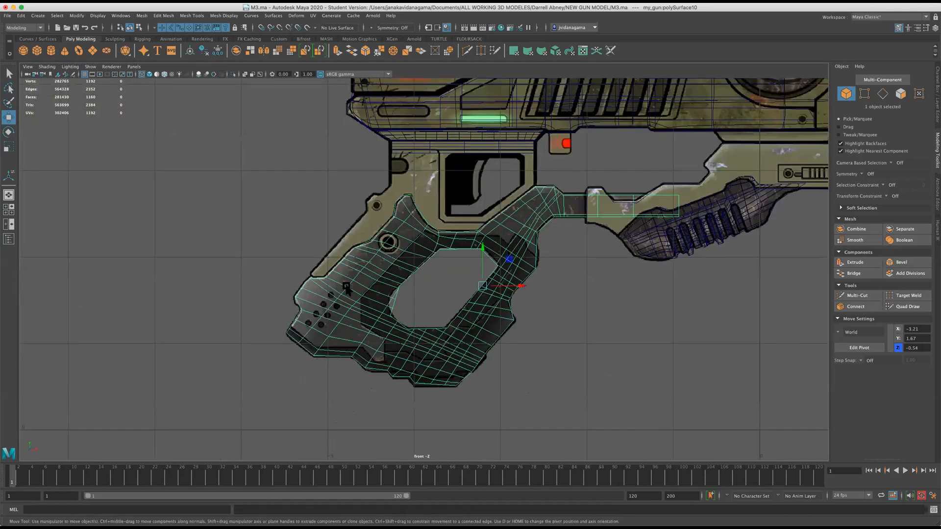
scroll(316, 284, up, 3)
scroll(364, 282, down, 3)
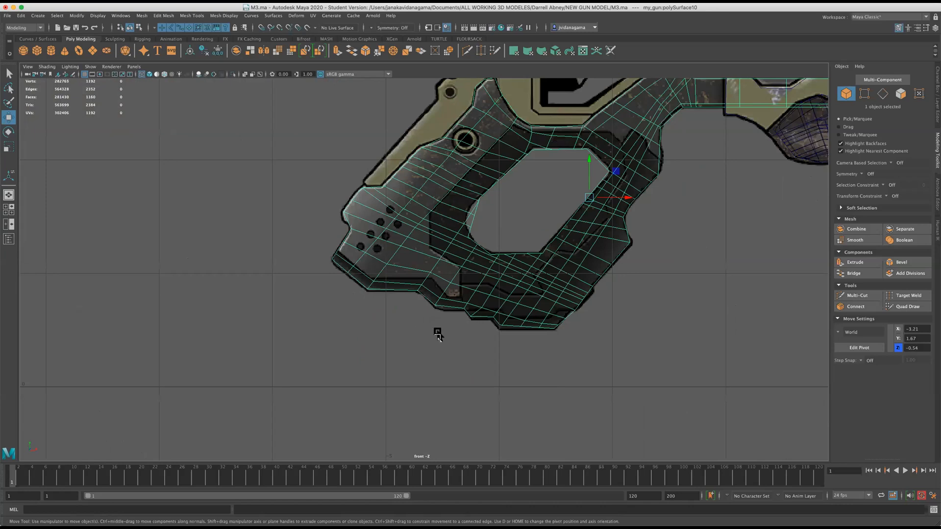
scroll(438, 335, up, 3)
scroll(425, 328, down, 4)
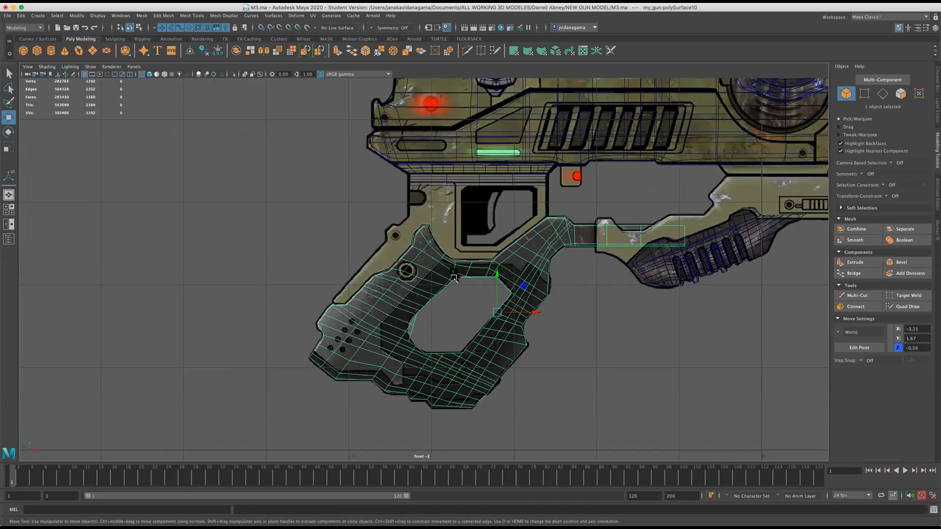
scroll(539, 275, up, 2)
click(683, 245)
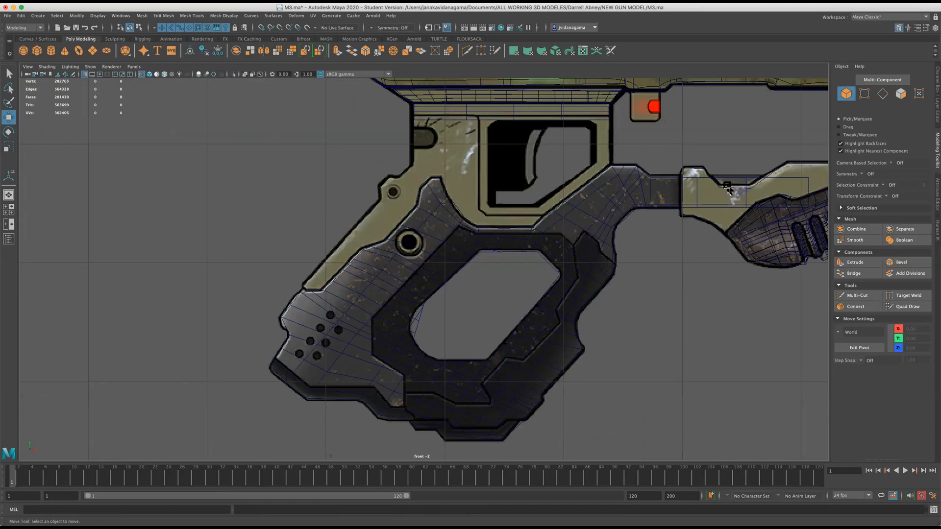
scroll(220, 183, up, 1)
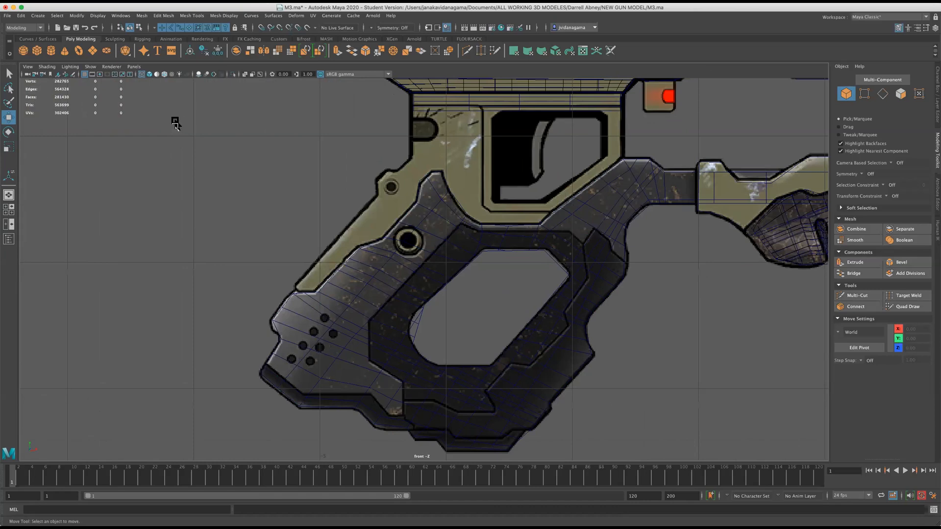
scroll(160, 169, up, 1)
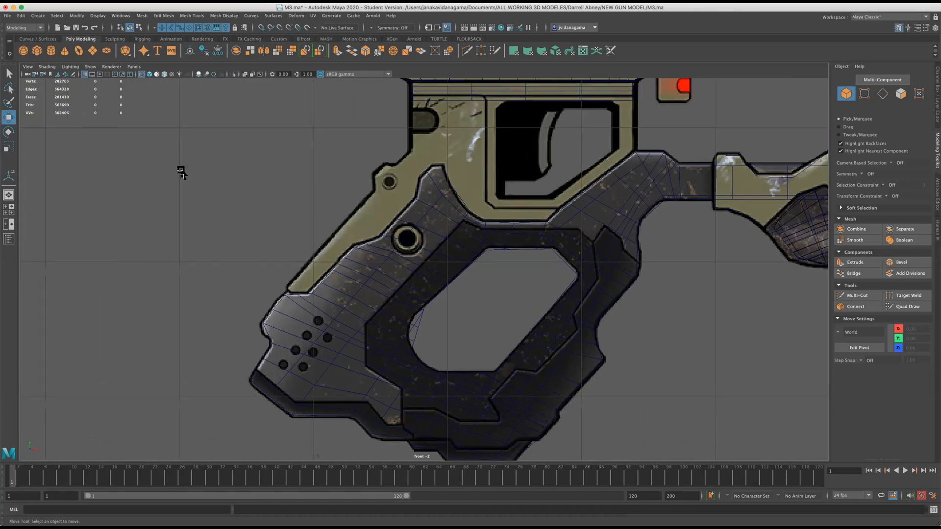
click(185, 14)
mouse_move(165, 17)
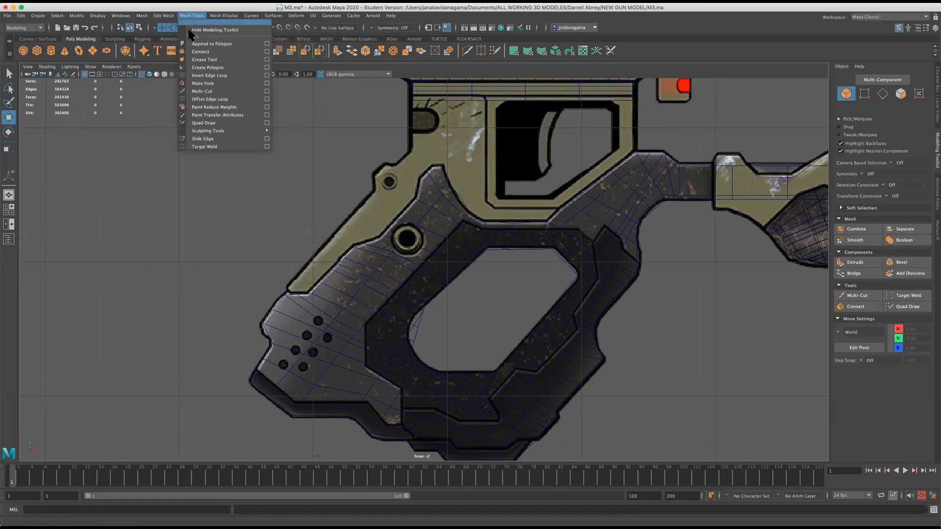
click(209, 68)
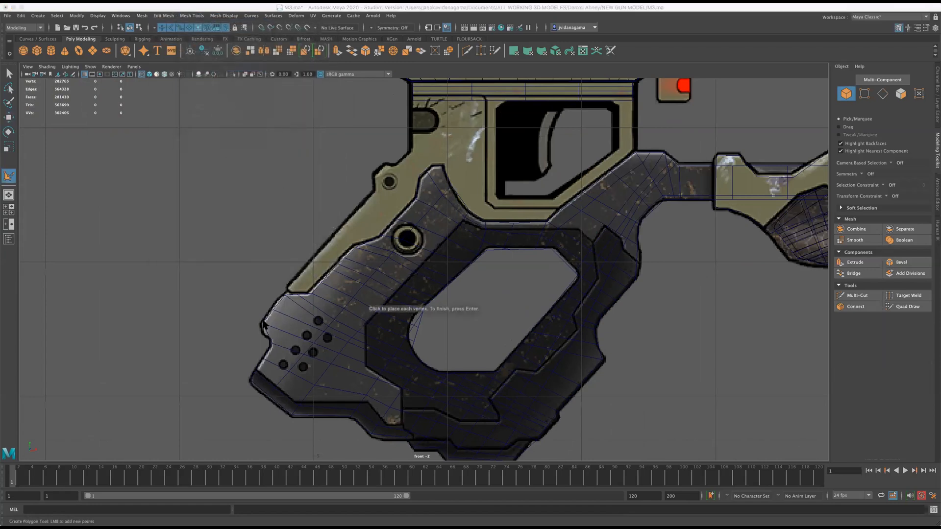
click(284, 294)
click(306, 294)
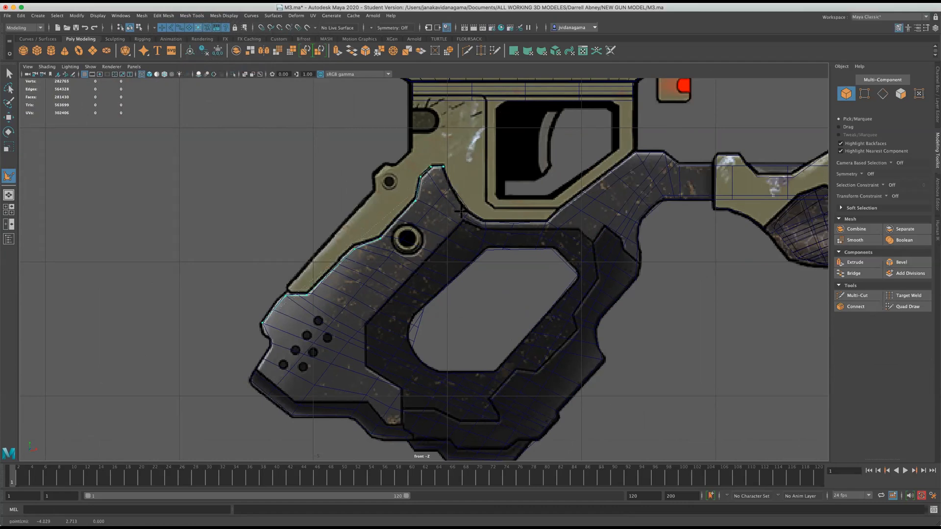
click(9, 117)
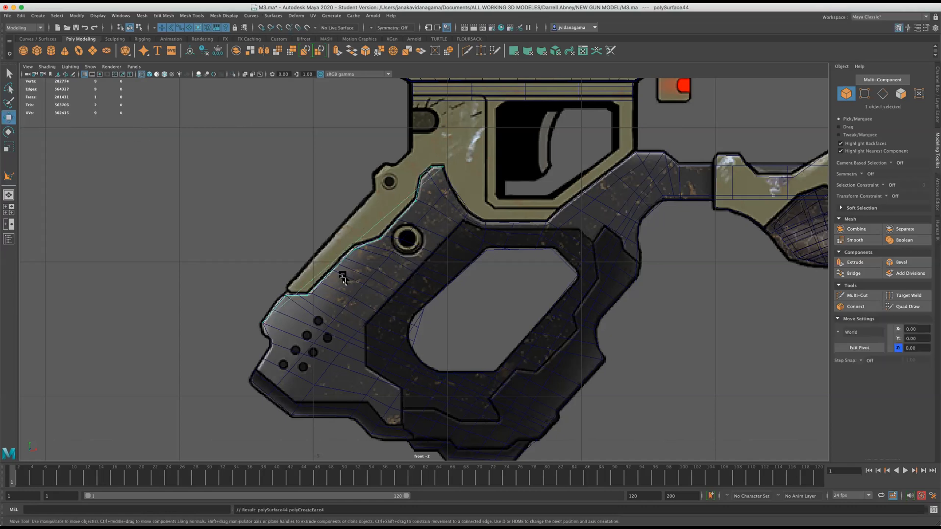
key(ctrl+z)
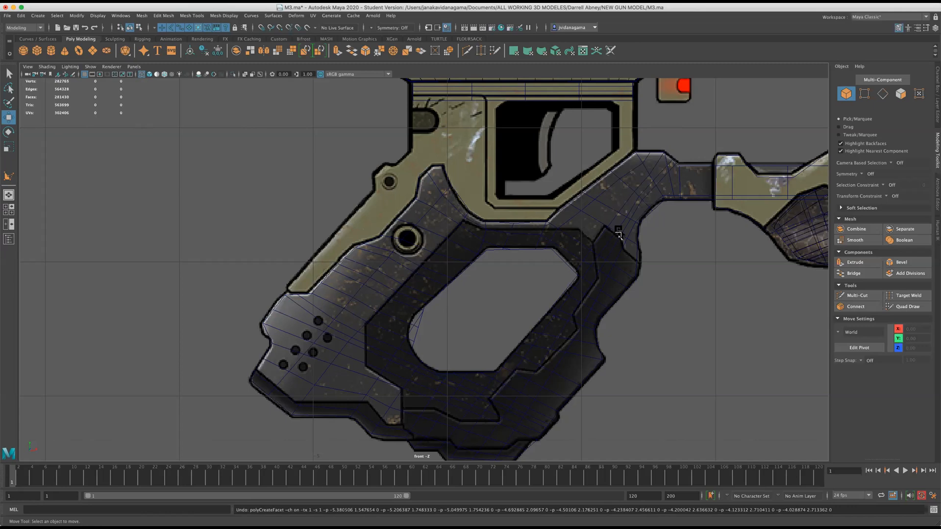
Switch the grip to face selection and select the faces at its rear lower end around the dotted holes.
scroll(414, 275, down, 5)
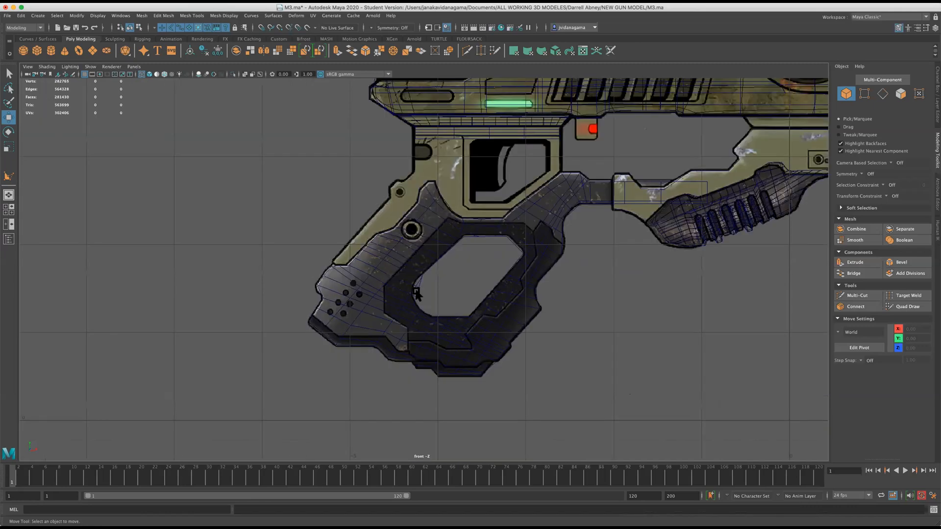
scroll(400, 275, down, 5)
scroll(327, 290, up, 6)
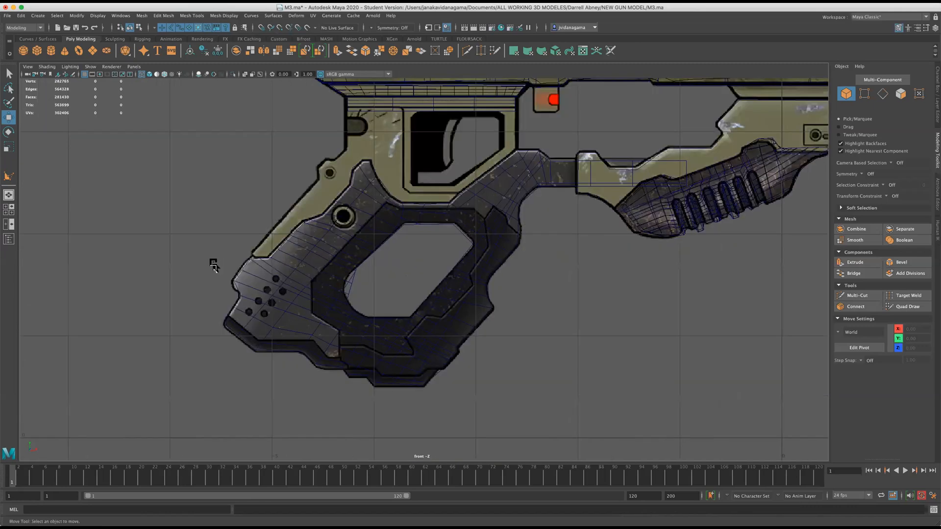
scroll(220, 282, up, 2)
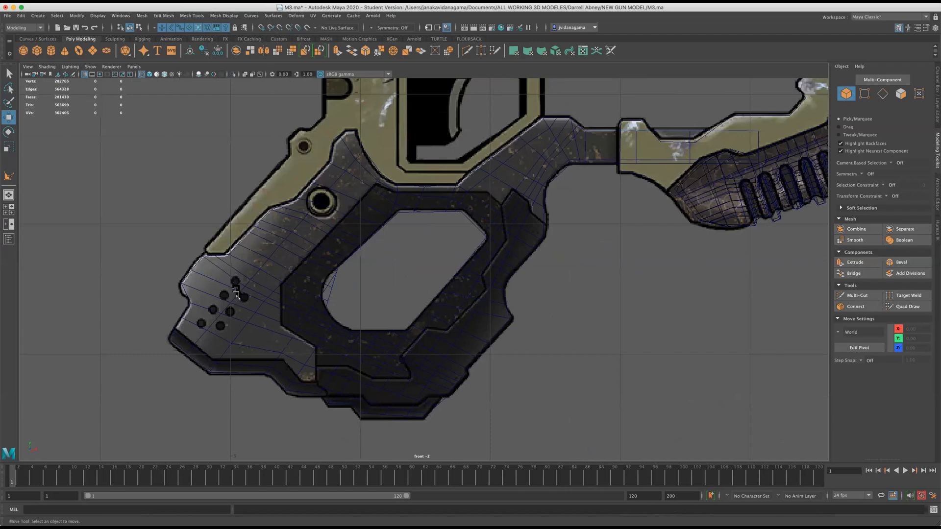
right_click(236, 293)
click(234, 294)
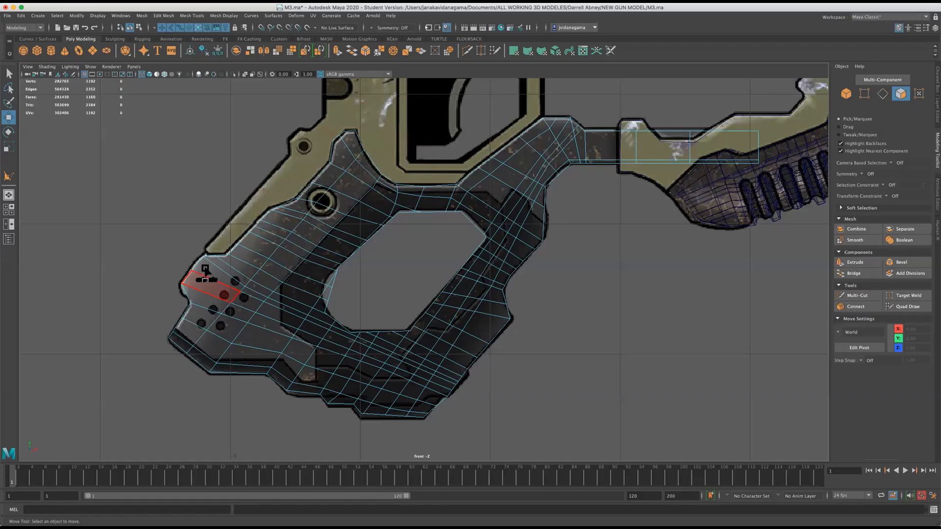
click(205, 277)
shift+click(201, 297)
shift+click(196, 316)
shift+click(191, 332)
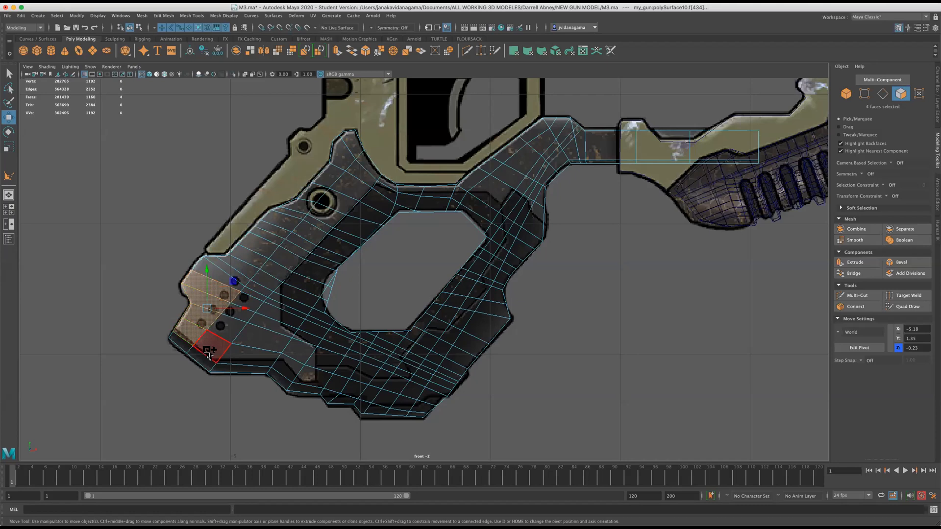
shift+click(208, 353)
shift+click(230, 328)
Add the faces along the grip's upper rear edge, from above the dotted holes up toward the round screw.
shift+click(228, 267)
shift+click(239, 275)
shift+click(247, 262)
shift+click(256, 253)
shift+click(271, 234)
shift+click(286, 223)
shift+click(269, 225)
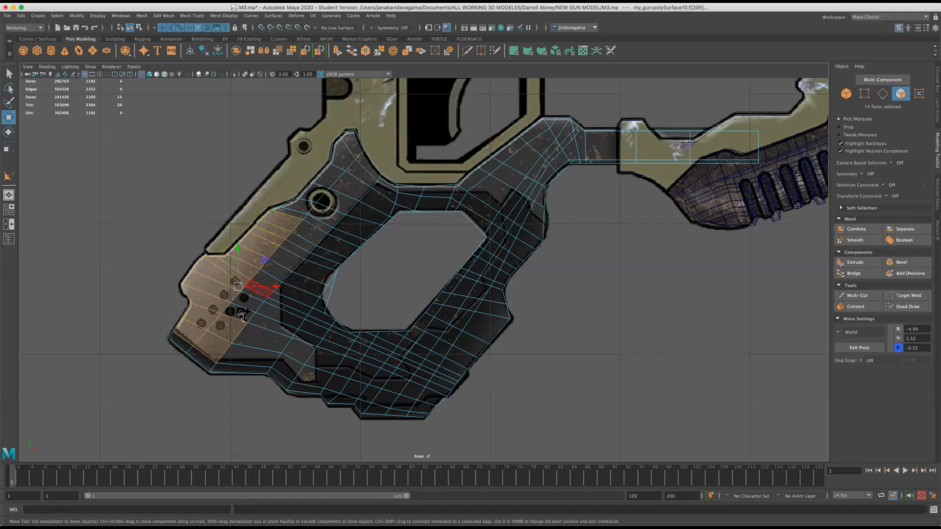
Add the inner band of faces from the dotted holes past the round screw to the base of the pointed tip.
shift+click(288, 264)
shift+click(293, 255)
shift+click(326, 217)
shift+click(351, 189)
shift+click(360, 181)
shift+click(368, 169)
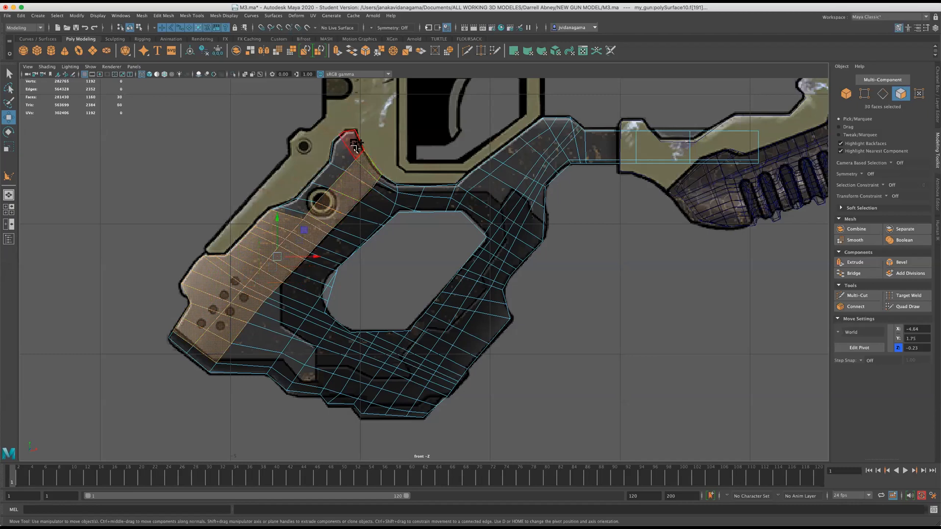
Add the faces of the grip's pointed tip and the outer edge faces down past the round screw.
shift+click(354, 146)
shift+click(344, 156)
shift+click(331, 176)
shift+click(312, 196)
shift+click(304, 208)
shift+click(296, 217)
Add the narrow strip of faces beneath the trigger guard and the sloping upper-edge faces toward the connecting arm.
scroll(401, 253, up, 1)
shift+click(386, 177)
shift+click(409, 179)
shift+click(441, 179)
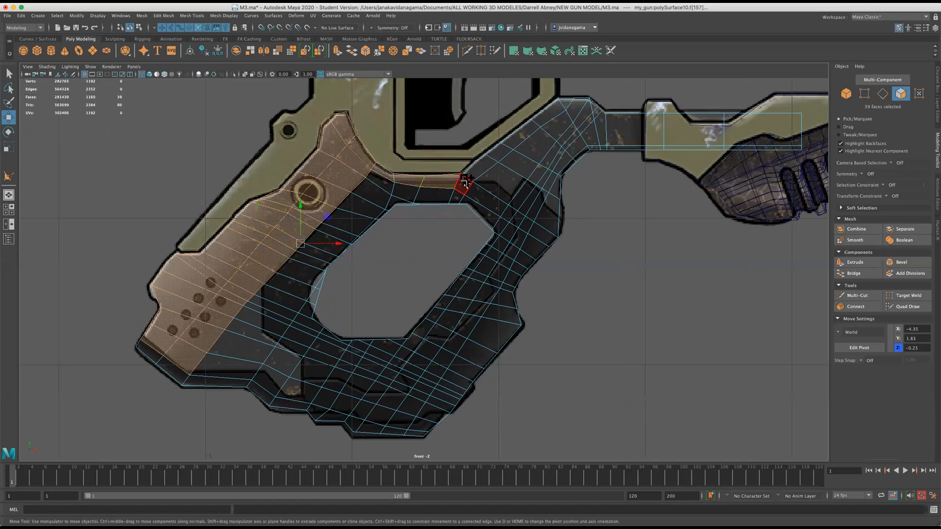
shift+click(464, 183)
shift+click(484, 166)
shift+click(505, 149)
shift+click(527, 130)
shift+click(549, 112)
shift+click(557, 108)
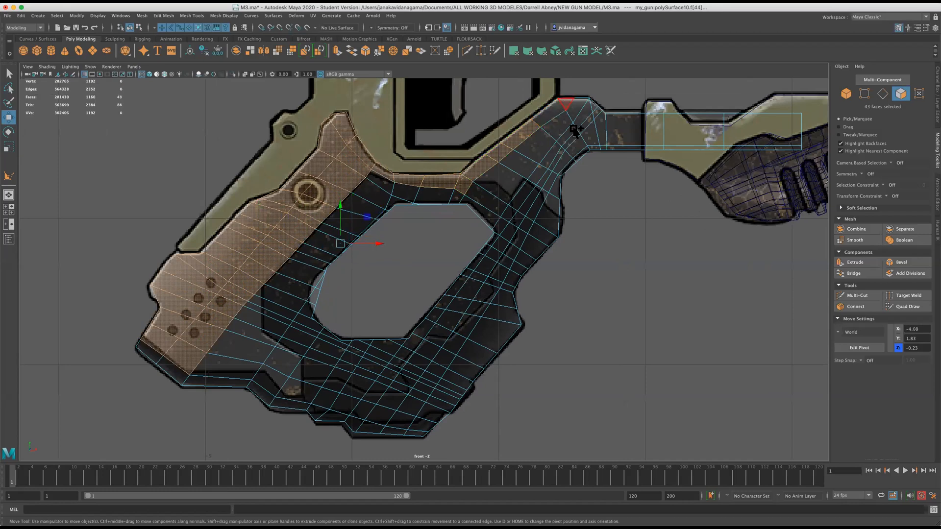
Add the faces below the arm's bend down to the dark trim line, undoing selections of the whole mesh and beyond the trim.
shift+double_click(560, 170)
key(ctrl+z)
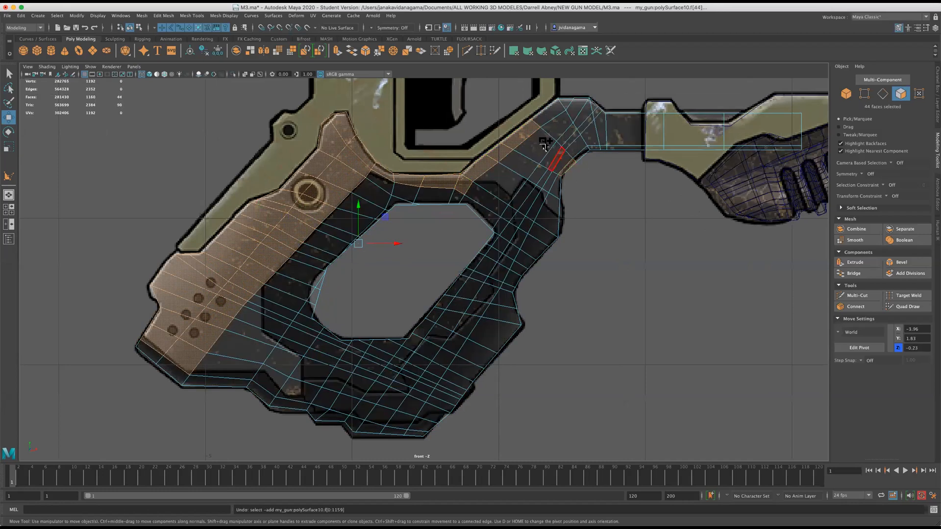
shift+double_click(542, 143)
key(ctrl+z)
shift+click(559, 162)
shift+click(562, 162)
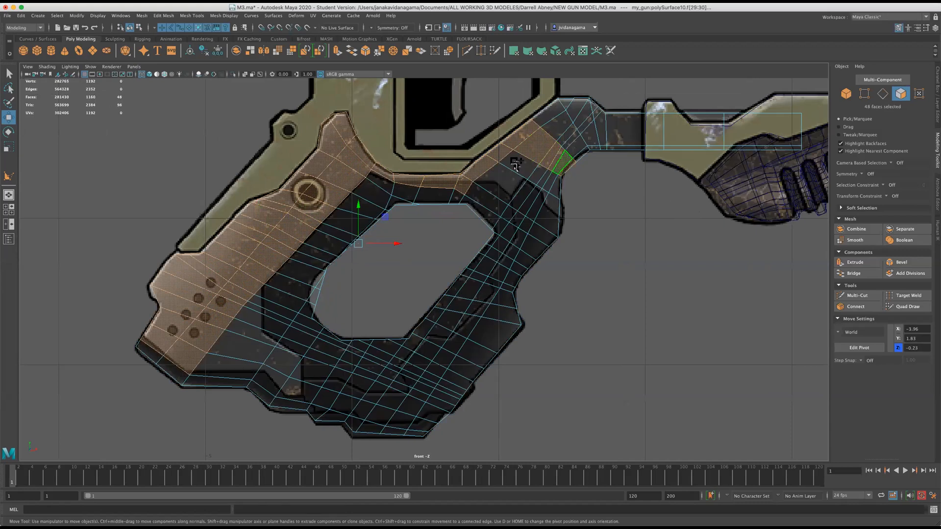
shift+click(556, 186)
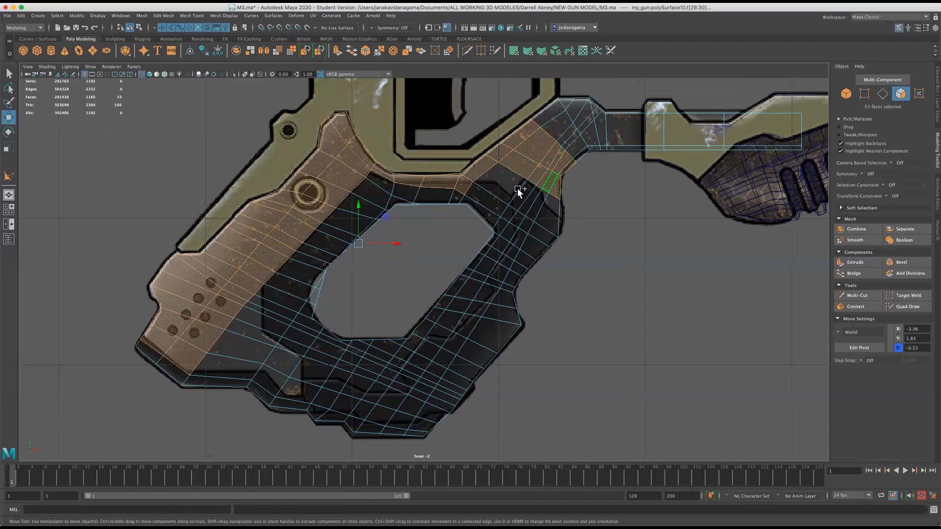
shift+click(547, 210)
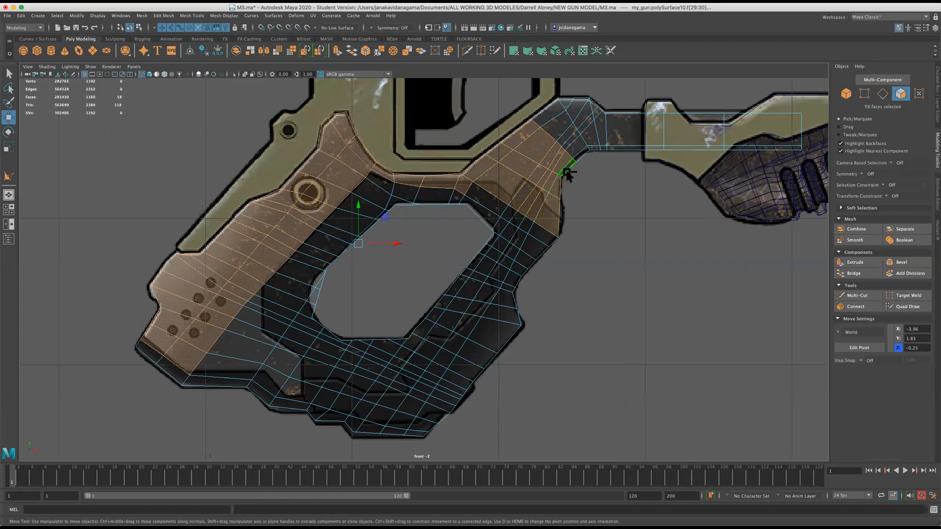
key(ctrl+z)
key(ctrl+z)
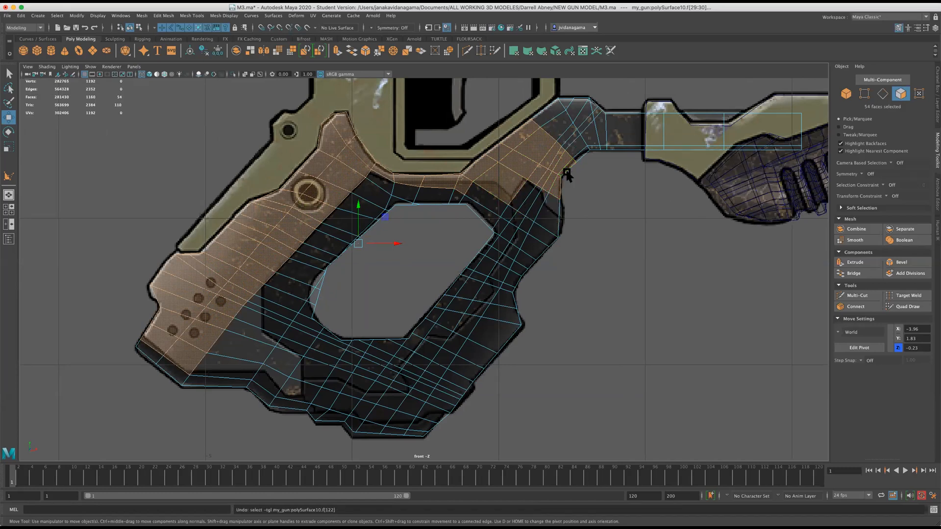
shift+click(549, 211)
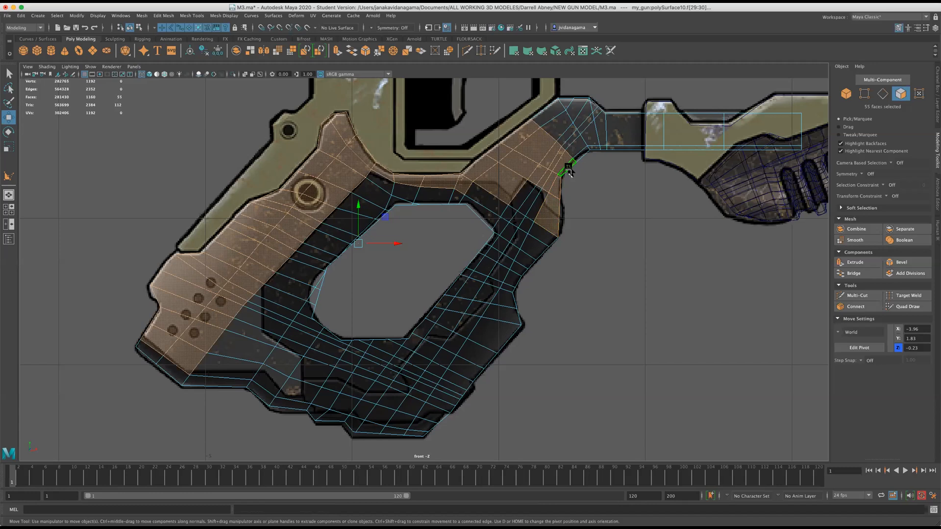
key(ctrl+z)
Add all the faces of the bend where the grip's neck meets the straight connecting arm.
shift+click(555, 108)
shift+click(564, 101)
shift+click(578, 103)
shift+click(564, 125)
shift+click(569, 132)
shift+click(583, 117)
shift+click(594, 112)
shift+click(586, 126)
shift+click(576, 136)
shift+click(572, 142)
shift+click(577, 146)
shift+click(594, 132)
shift+click(602, 126)
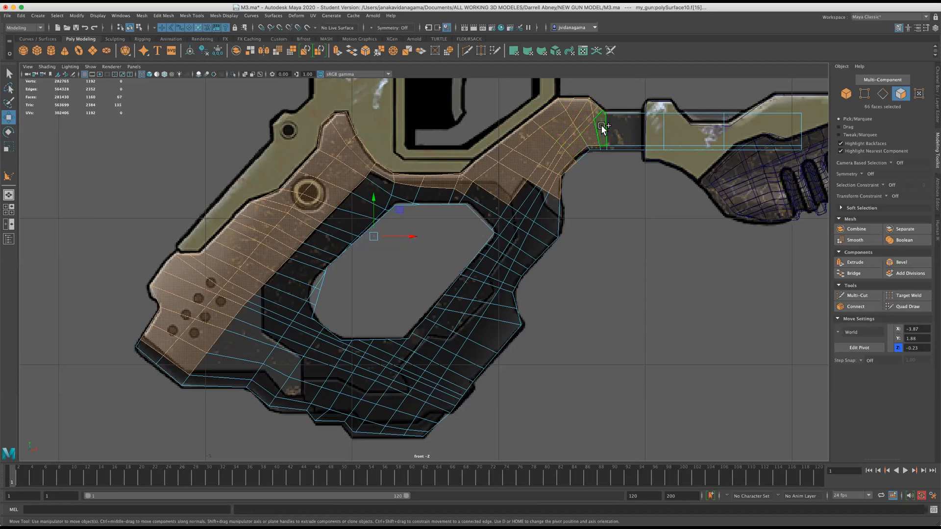
Add the faces of the straight connecting arm and its thin lower strip to the panel selection.
shift+click(629, 128)
shift+click(682, 126)
shift+click(758, 128)
shift+click(580, 154)
shift+click(783, 147)
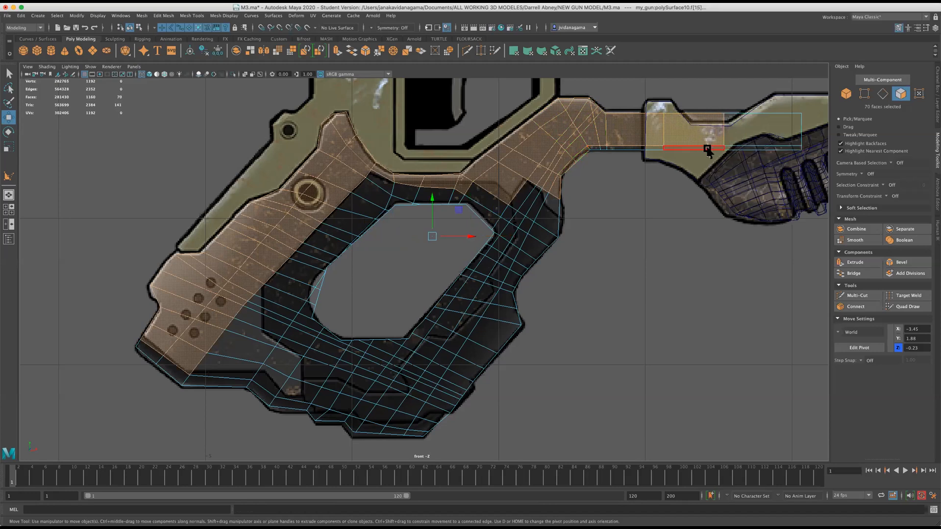
key(super+z)
shift+click(591, 151)
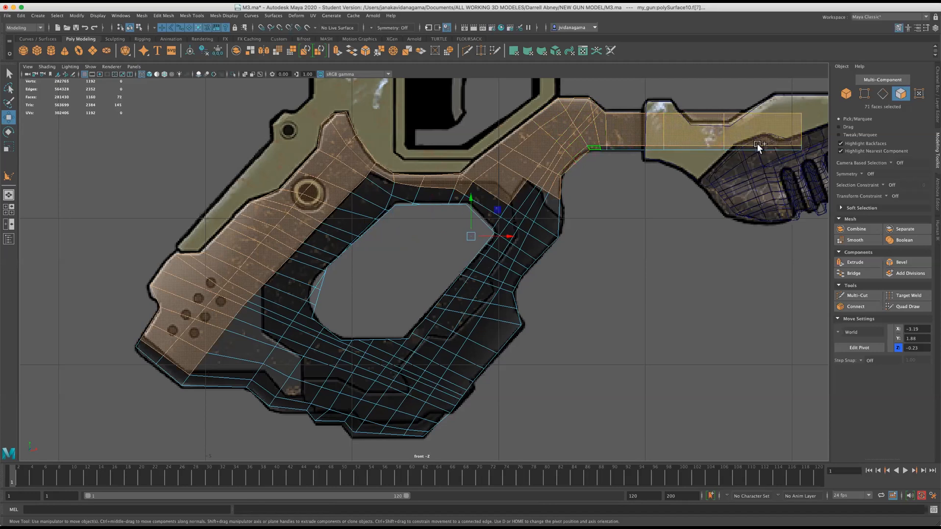
shift+click(603, 147)
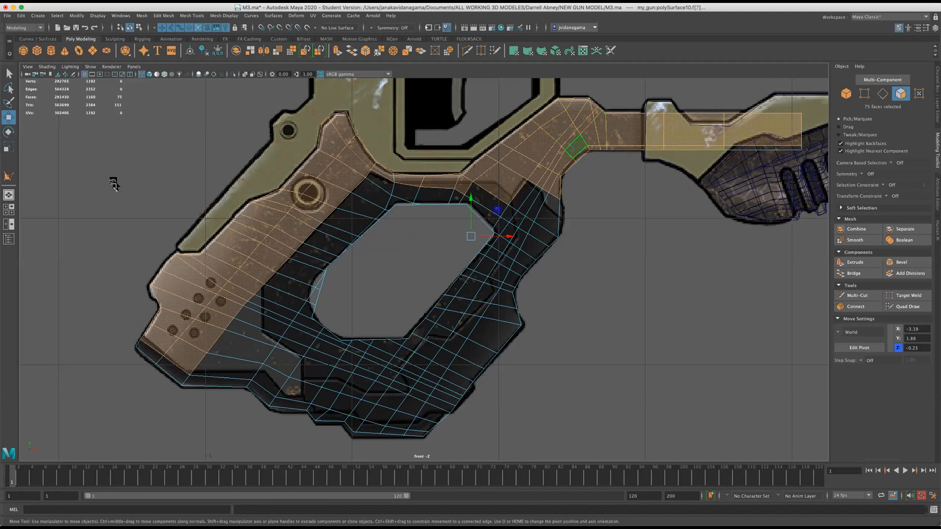
scroll(156, 296, up, 1)
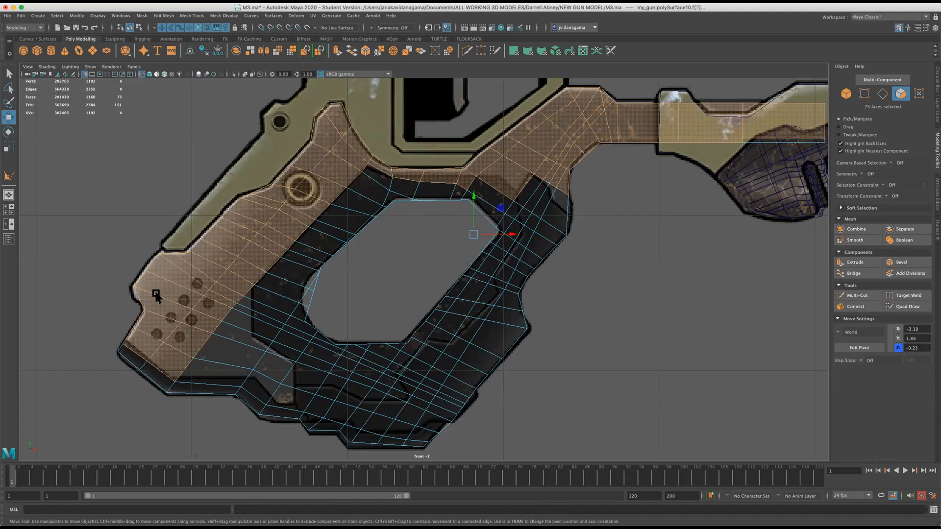
Add the faces at the grip's lower rear, from the bottom trim up past the round holes, to the panel selection.
shift+click(210, 370)
shift+click(225, 340)
shift+click(231, 328)
shift+click(237, 318)
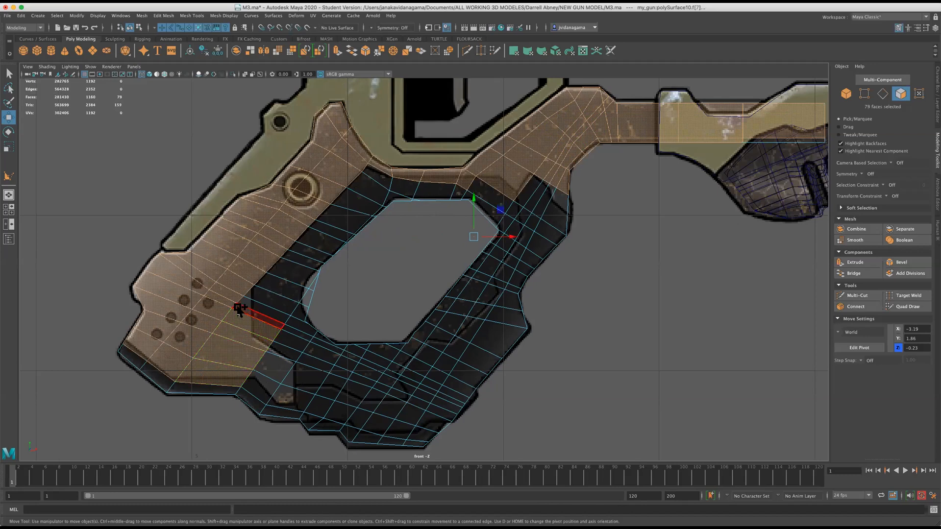
Add the faces around the panel's bottom corner and the narrow strips at the notch behind the handle opening.
shift+click(274, 363)
shift+click(263, 384)
shift+click(290, 390)
shift+click(306, 379)
shift+click(243, 304)
shift+click(250, 293)
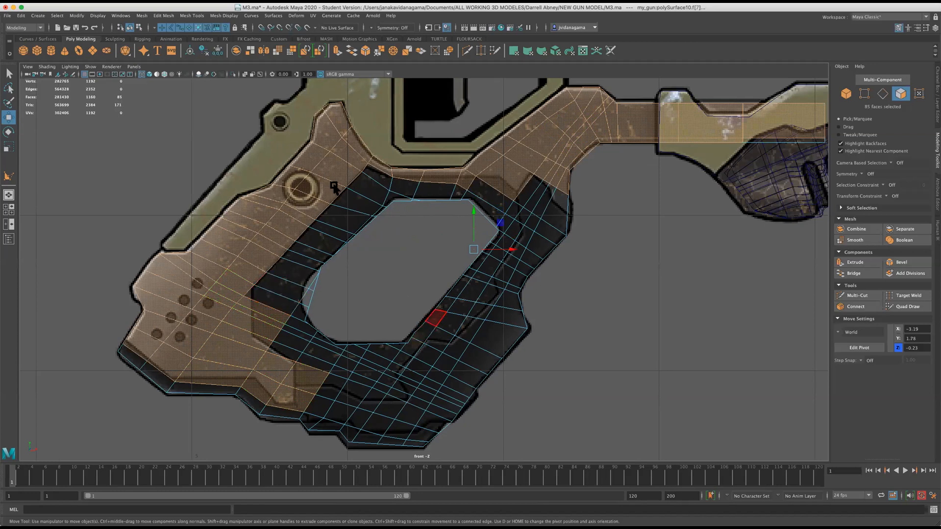
Duplicate the selected side faces, pull the copy outward by a local Z translation of 0.382, and save the scene.
scroll(323, 234, up, 1)
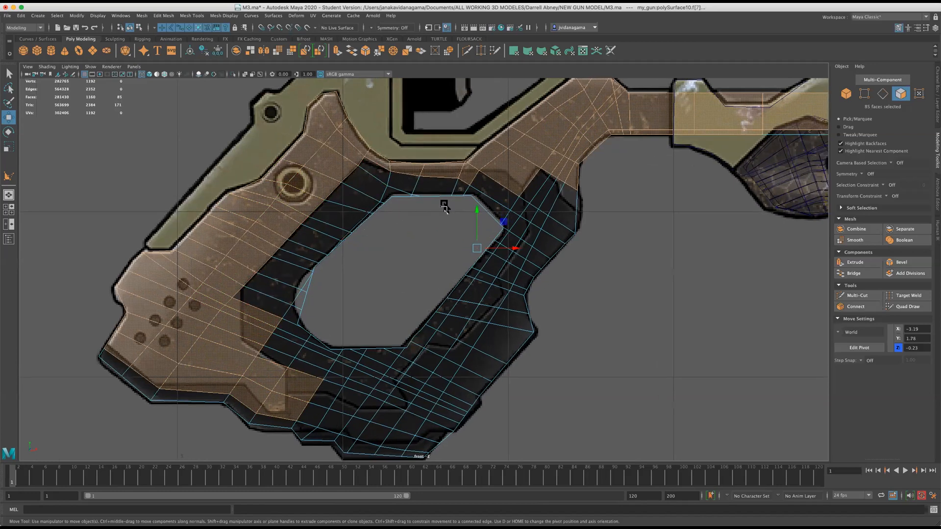
scroll(434, 217, up, 1)
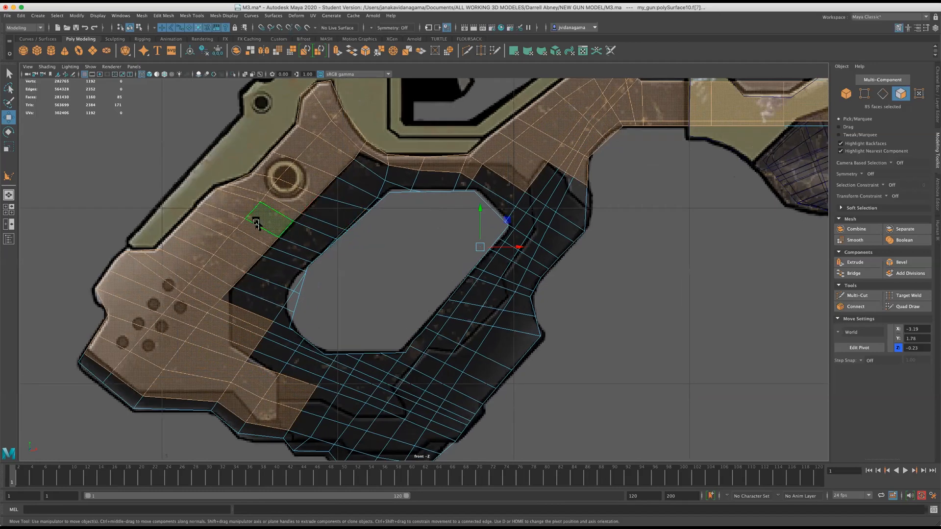
scroll(256, 224, up, 1)
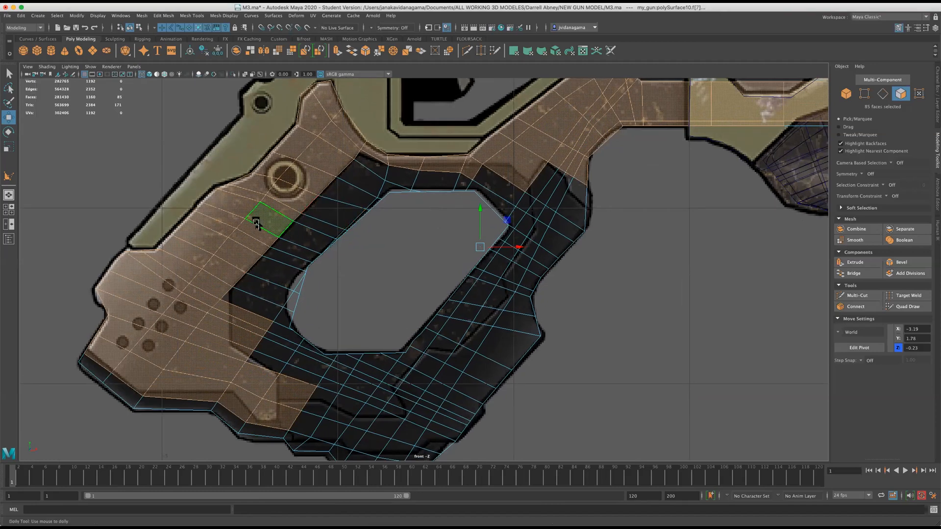
shift+right_click(254, 212)
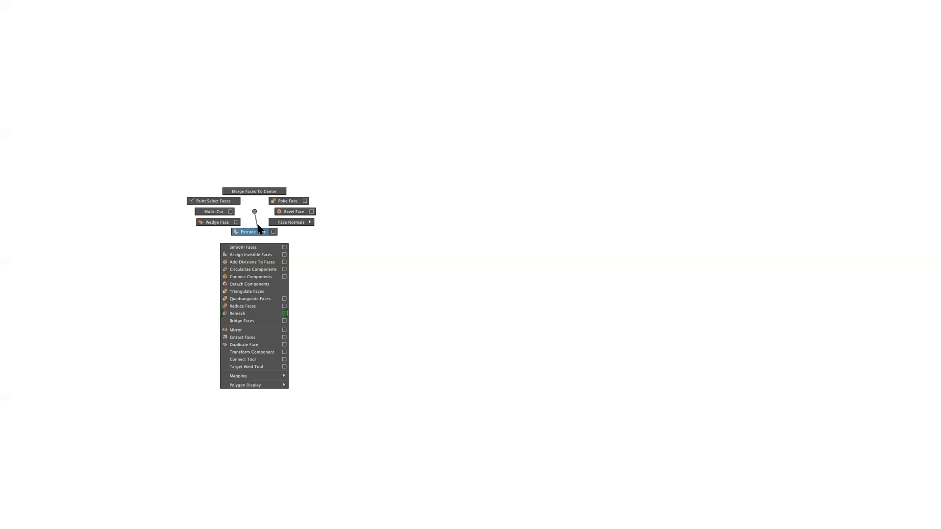
click(269, 344)
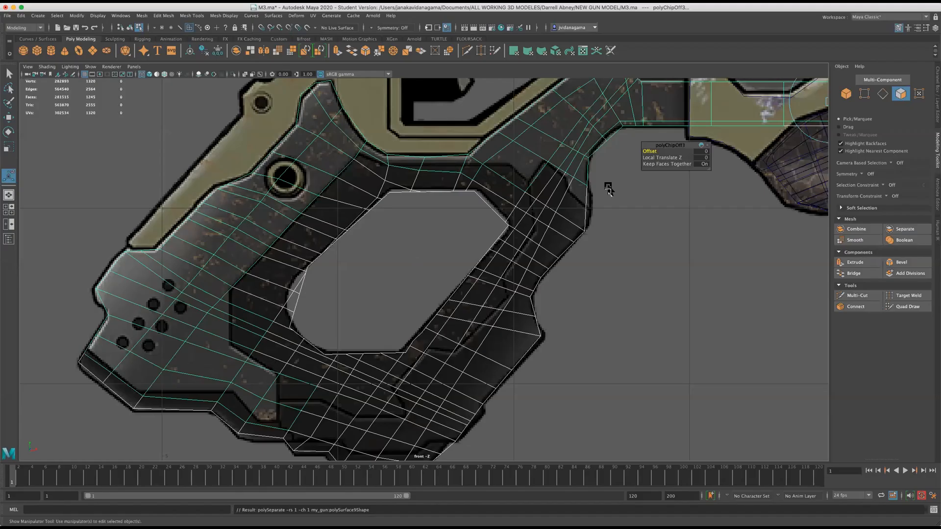
key(space)
key(space)
alt+drag(515, 262, 485, 240)
drag(552, 264, 566, 265)
scroll(562, 269, up, 2)
scroll(561, 269, up, 2)
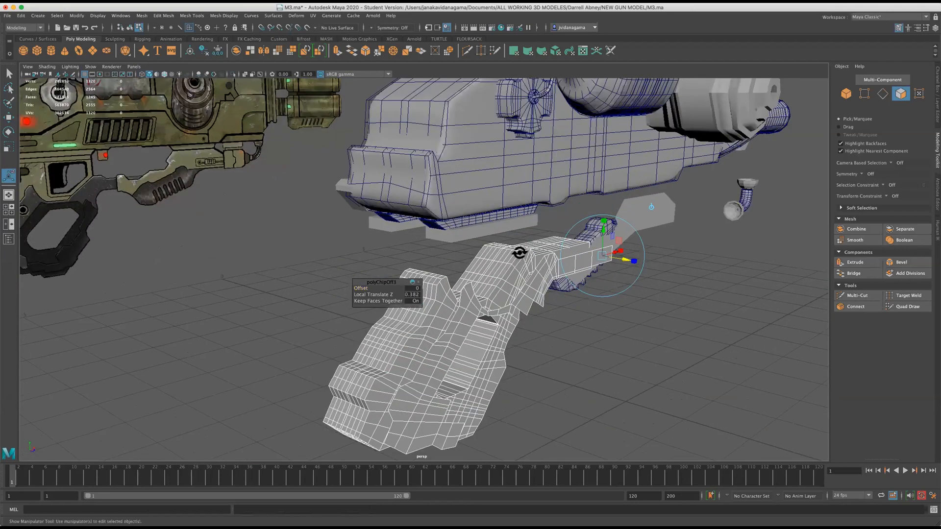
scroll(516, 261, up, 3)
key(super+s)
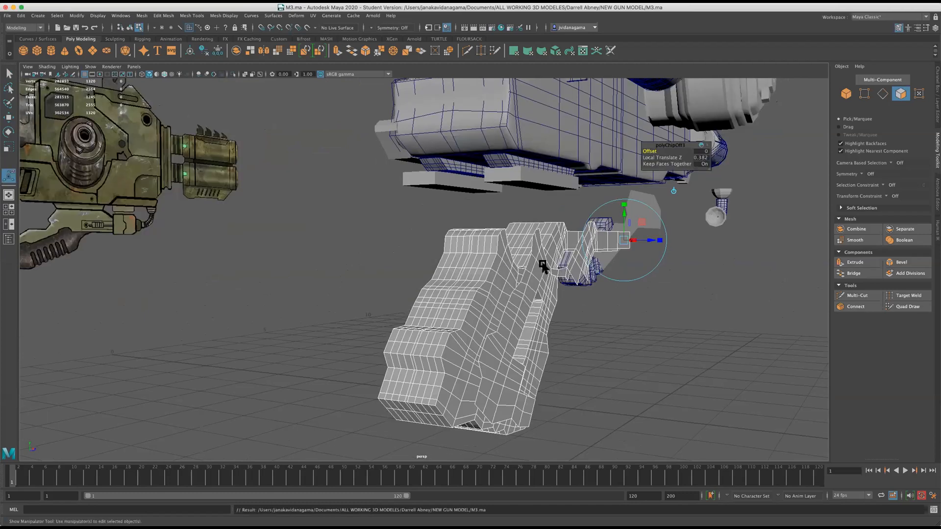
Pull the duplicated panel faces further from the grip, to a local Z translation of 1.03.
scroll(315, 294, down, 3)
scroll(325, 299, up, 2)
scroll(358, 288, down, 2)
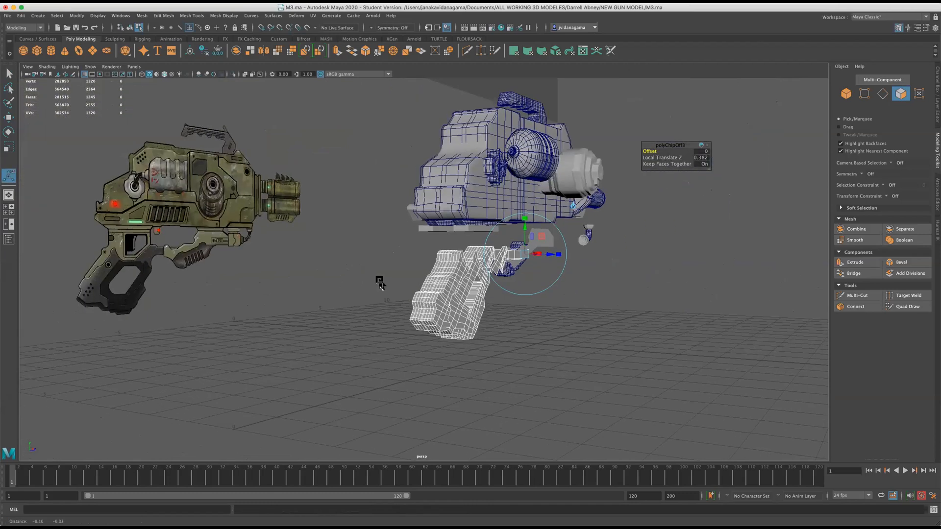
scroll(405, 286, up, 3)
alt+drag(386, 305, 335, 297)
alt+drag(685, 226, 766, 222)
alt+drag(719, 260, 625, 275)
scroll(625, 276, up, 3)
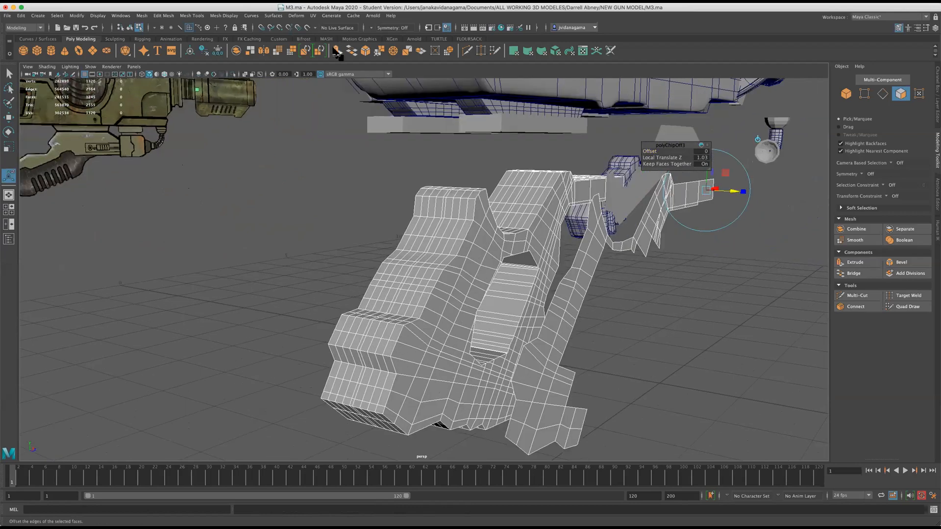
Extrude the duplicated panel to give it thickness and display it with smooth preview and its cage.
click(337, 51)
drag(734, 191, 726, 193)
key(2)
scroll(639, 296, up, 2)
right_drag(581, 240, 609, 233)
key(w)
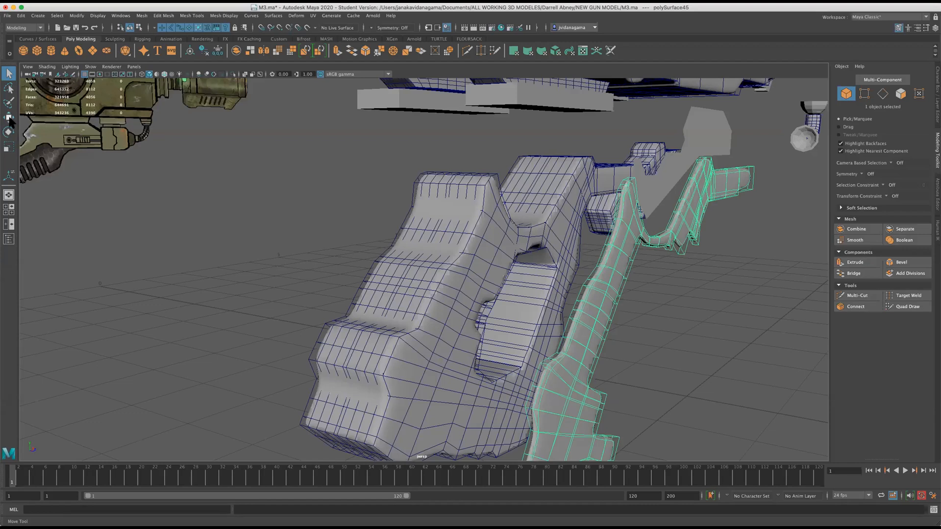
Center the panel's pivot, move the panel back against the side of the grip, and save the scene.
scroll(680, 240, down, 2)
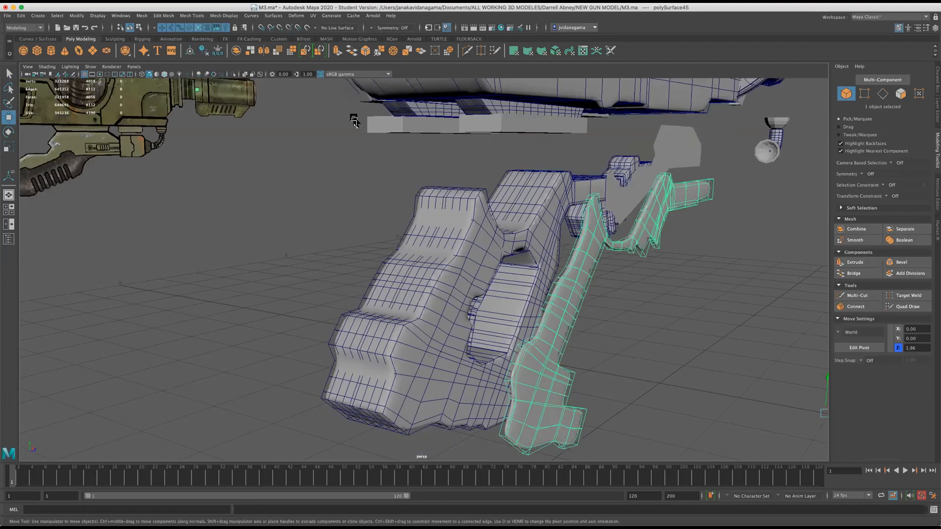
click(98, 16)
mouse_move(77, 16)
click(94, 73)
drag(667, 297, 564, 279)
alt+drag(588, 319, 559, 325)
key(super+s)
In the front view, pull the panel's protruding vertices at the notch behind the handle opening toward the reference outline.
key(space)
key(space)
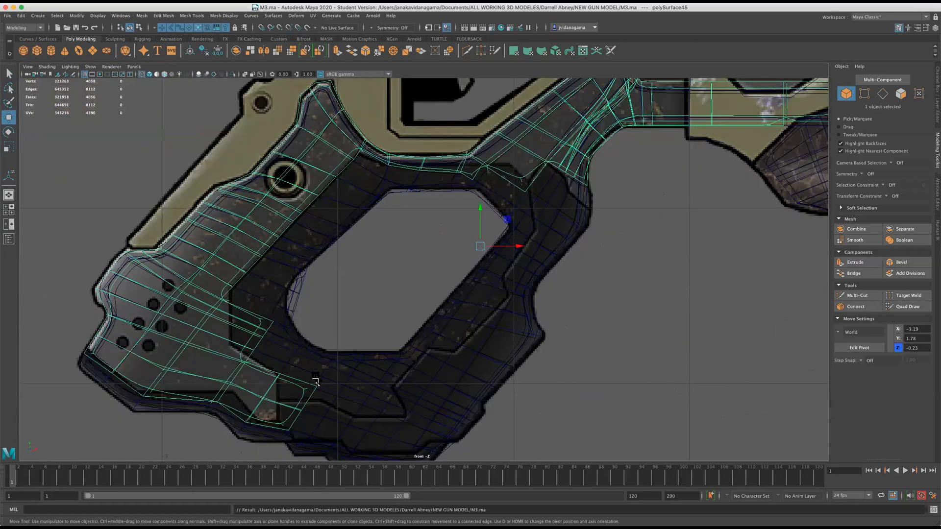
scroll(315, 377, up, 2)
click(286, 393)
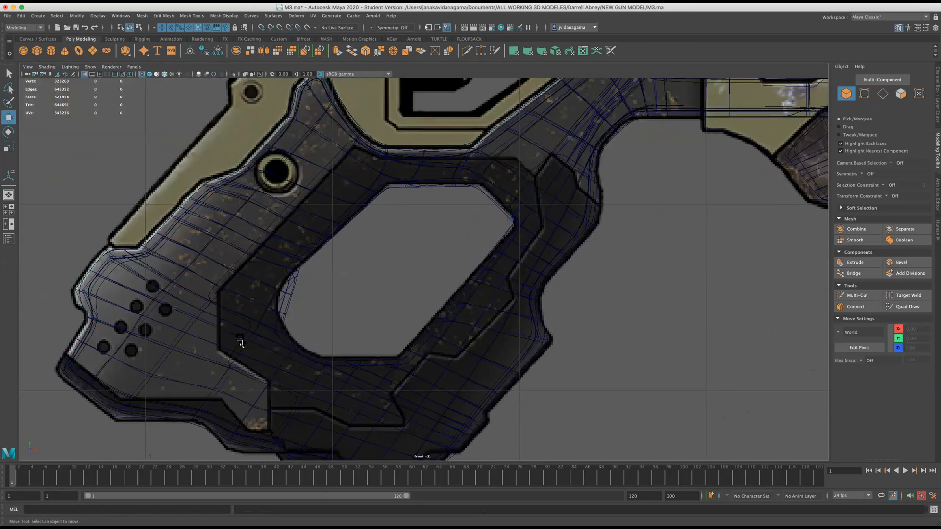
click(207, 309)
right_drag(224, 329, 191, 310)
click(268, 336)
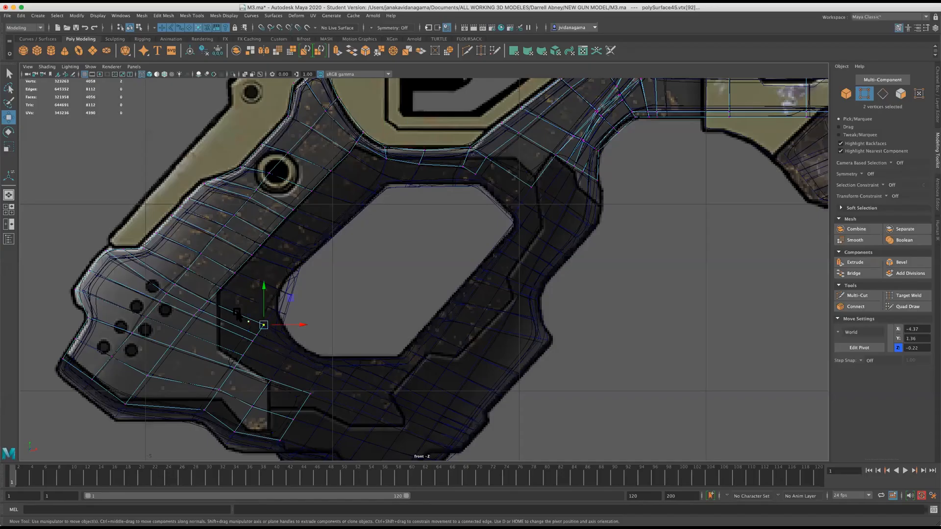
drag(263, 333, 219, 338)
scroll(296, 311, up, 2)
scroll(402, 295, up, 3)
alt+middle_drag(192, 382, 353, 334)
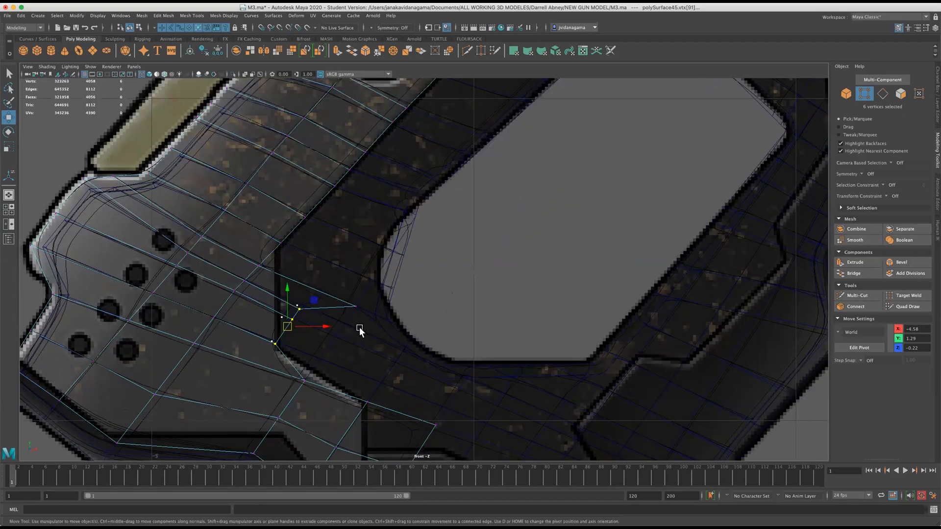
scroll(359, 329, up, 3)
Move the main grip mesh along X to -7.91, clear of the panel and the reference.
click(249, 341)
scroll(296, 311, down, 20)
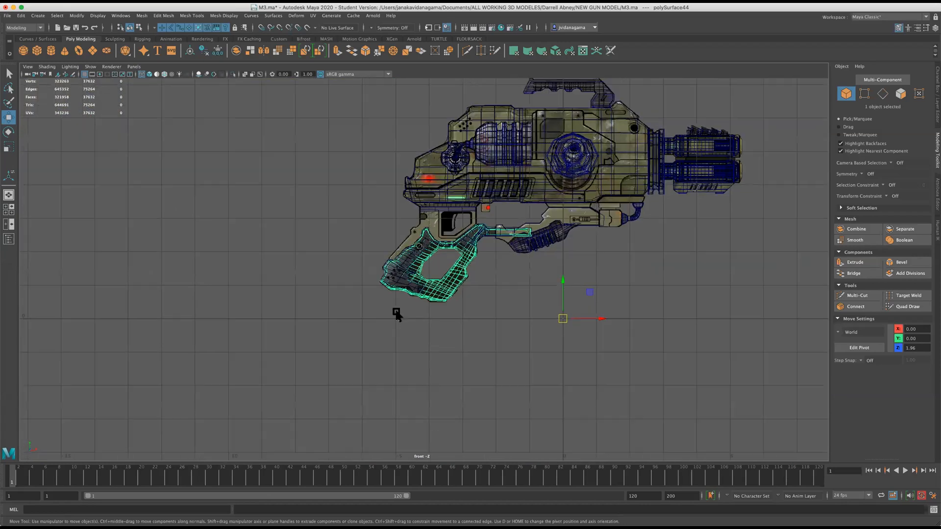
scroll(495, 320, up, 4)
drag(657, 339, 340, 341)
scroll(340, 341, up, 5)
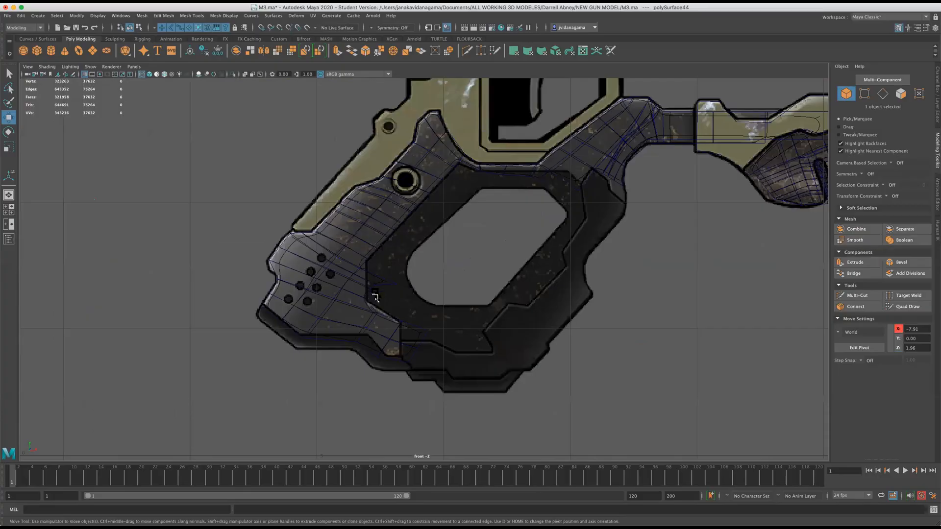
Reposition the panel's notch vertices along the dark trim line behind the handle opening and save the scene.
right_click(368, 270)
right_drag(353, 273, 338, 273)
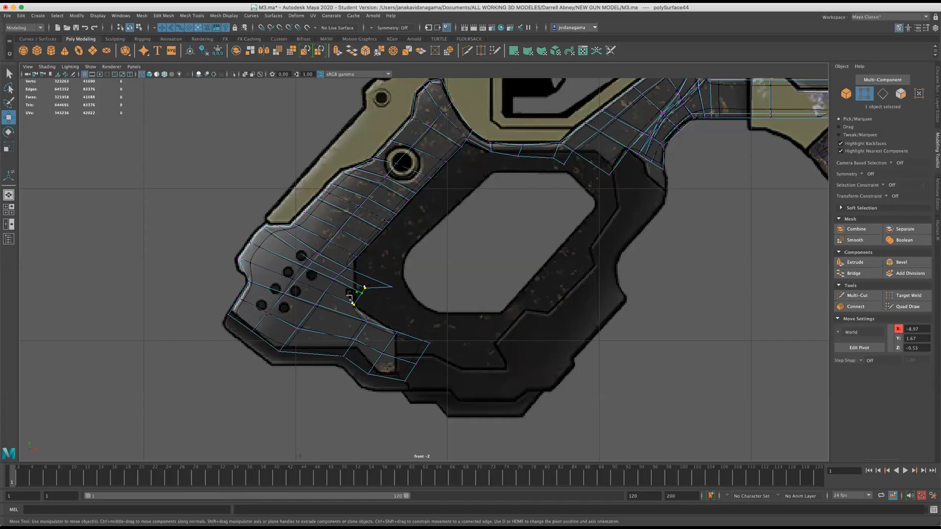
scroll(339, 290, up, 3)
mouse_move(337, 293)
mouse_down()
mouse_move(354, 308)
mouse_move(332, 294)
mouse_move(395, 307)
mouse_move(351, 273)
mouse_move(331, 281)
mouse_up()
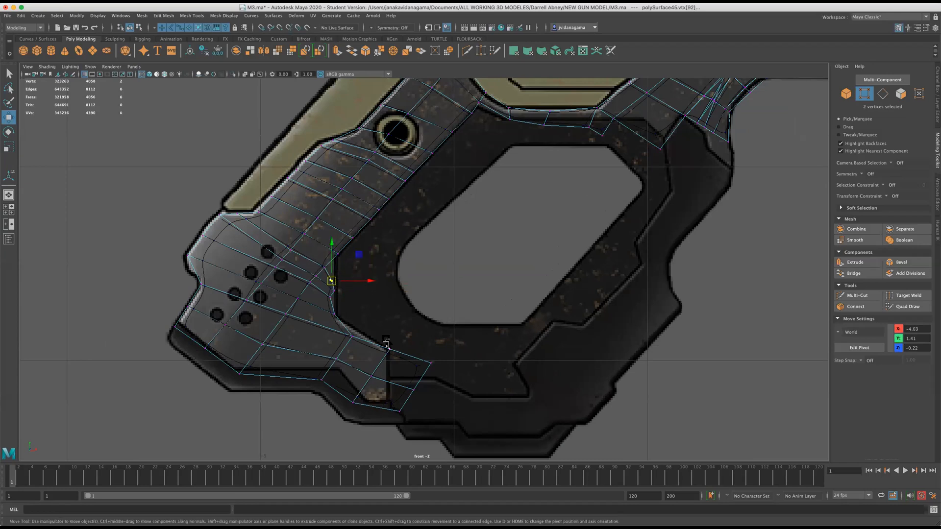
drag(352, 343, 356, 333)
drag(325, 285, 343, 303)
drag(316, 264, 334, 271)
key(super+s)
Move the main grip mesh back over the gun to an X position of 0.04.
scroll(424, 269, down, 8)
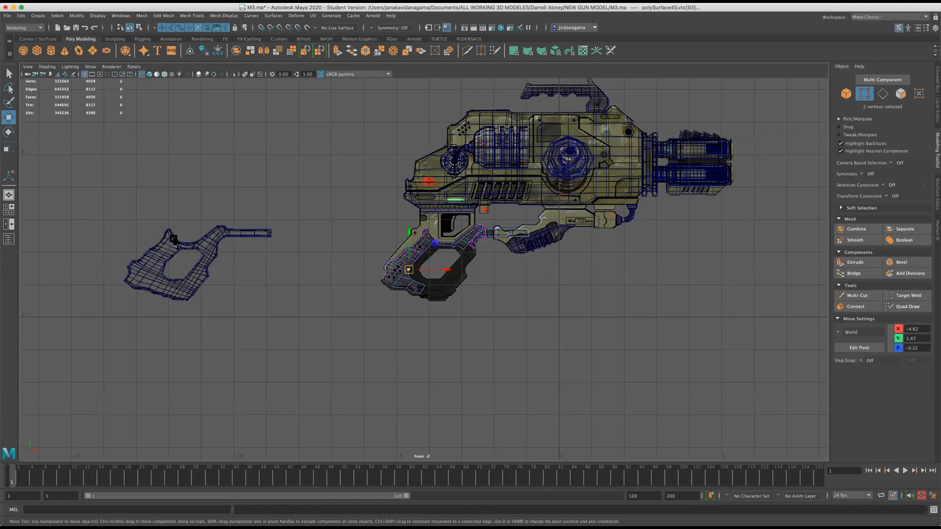
scroll(174, 240, up, 2)
click(176, 237)
drag(309, 327, 623, 300)
scroll(634, 175, up, 3)
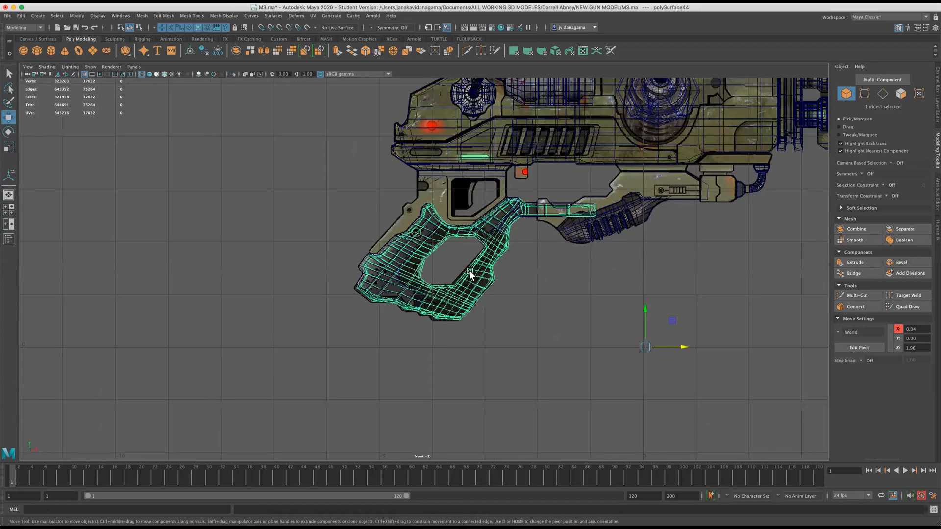
scroll(470, 271, up, 3)
alt+middle_drag(622, 206, 441, 321)
scroll(477, 365, down, 6)
scroll(527, 409, up, 3)
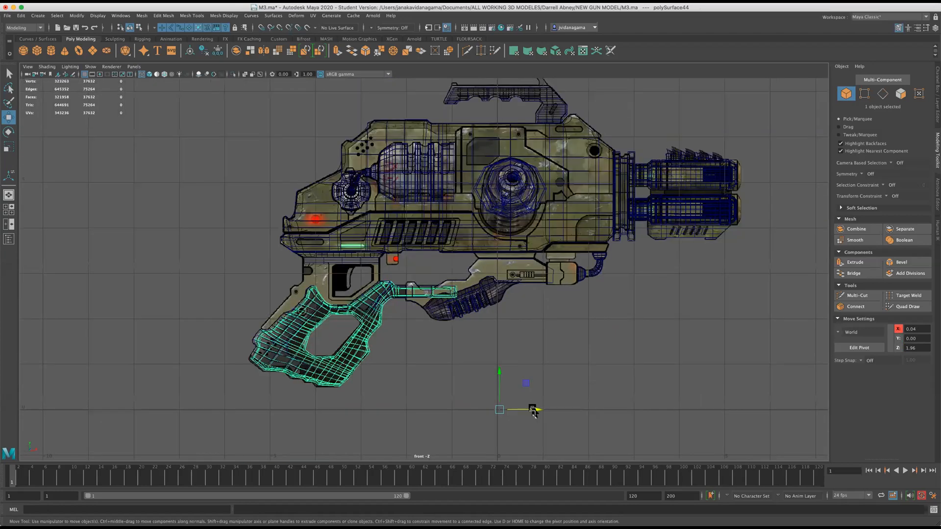
Move the grip mesh and its side panel clear of the gun along X, with the panel at -10.46.
drag(533, 410, 230, 408)
click(305, 303)
drag(393, 329, 62, 314)
scroll(312, 293, up, 3)
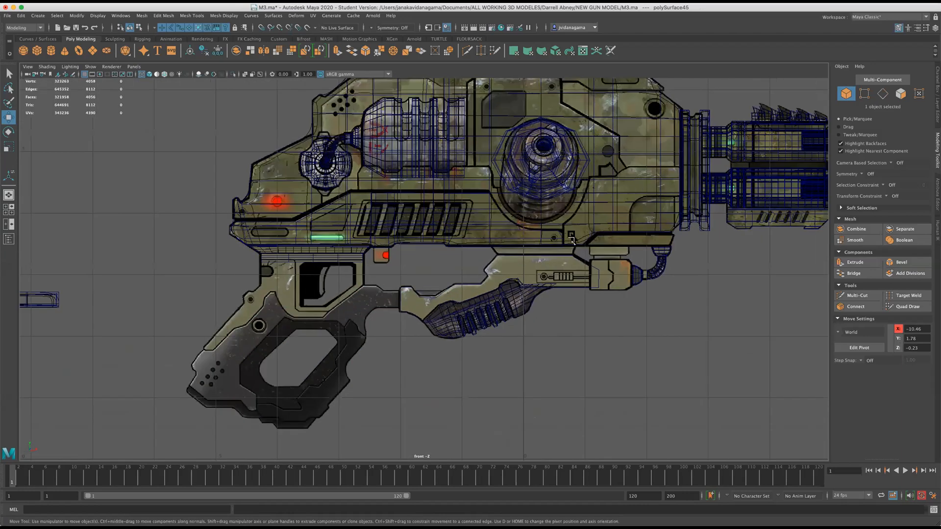
With the Create Polygon tool, trace the trigger frame's rear edge from its lower tip up toward the gun body.
scroll(319, 290, up, 2)
scroll(395, 285, up, 3)
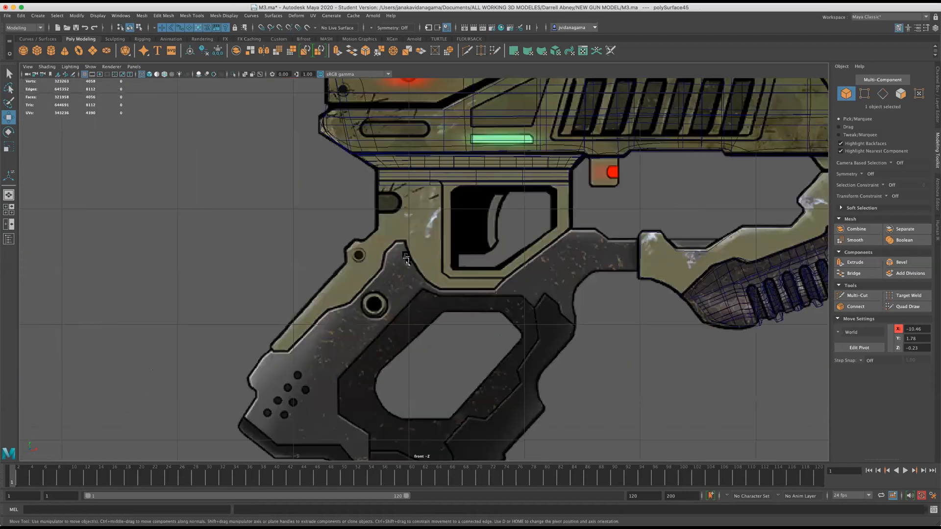
scroll(524, 221, up, 1)
click(410, 175)
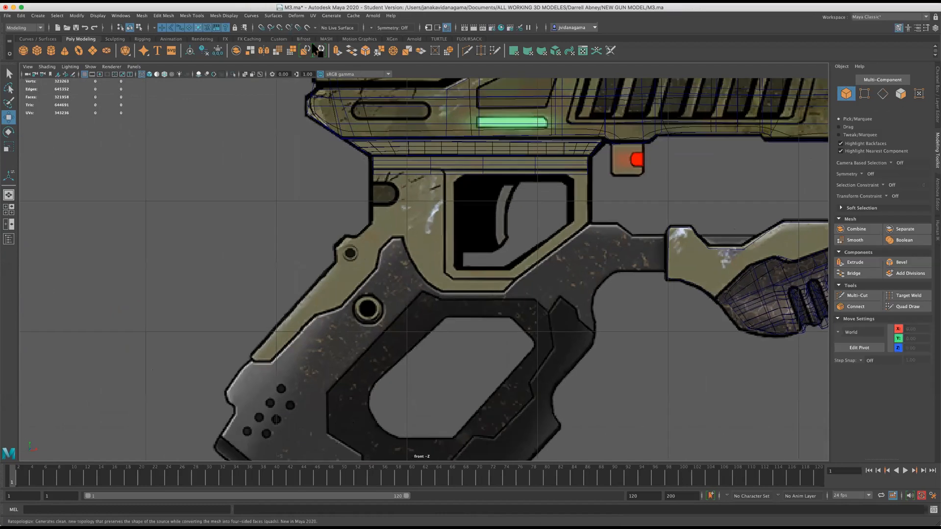
click(187, 16)
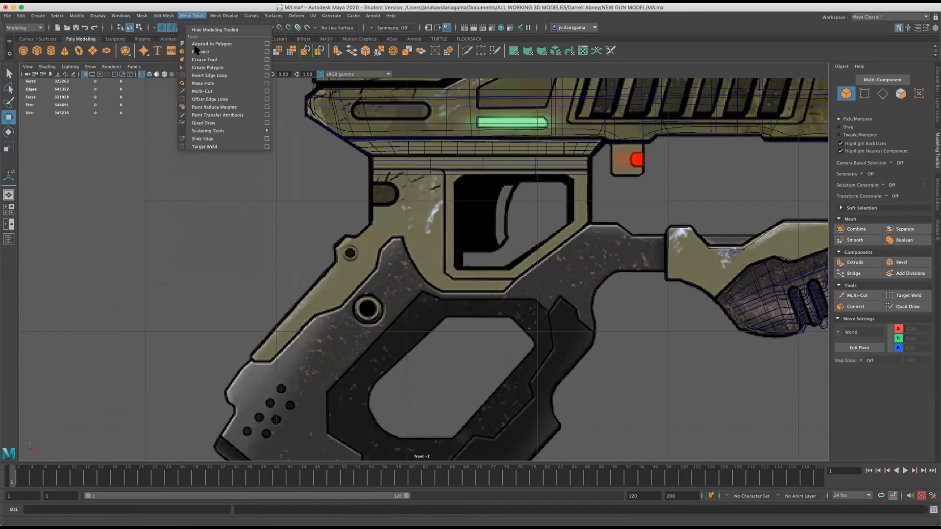
click(206, 68)
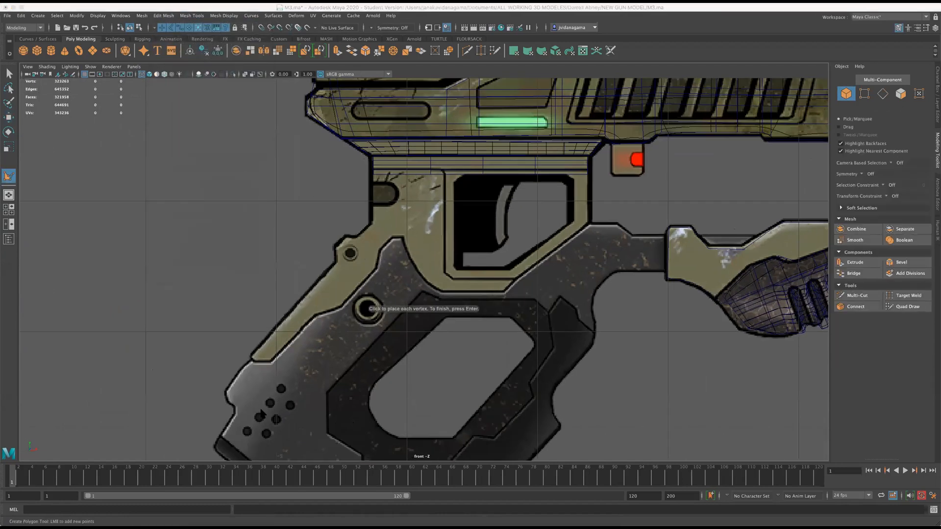
click(251, 357)
click(336, 245)
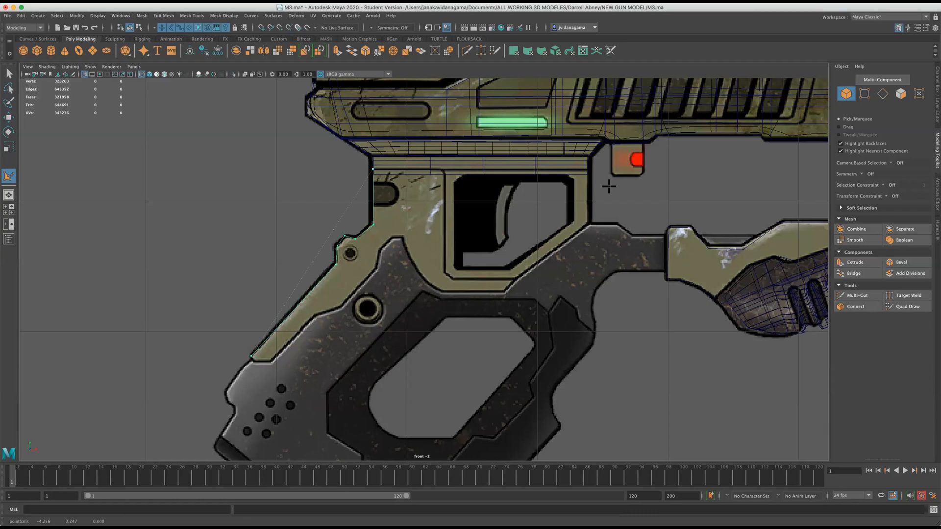
Continue the polygon across the frame's top, down its front, beneath the trigger guard and along the grip edge to the lower tip.
click(588, 171)
click(507, 291)
click(443, 295)
click(412, 264)
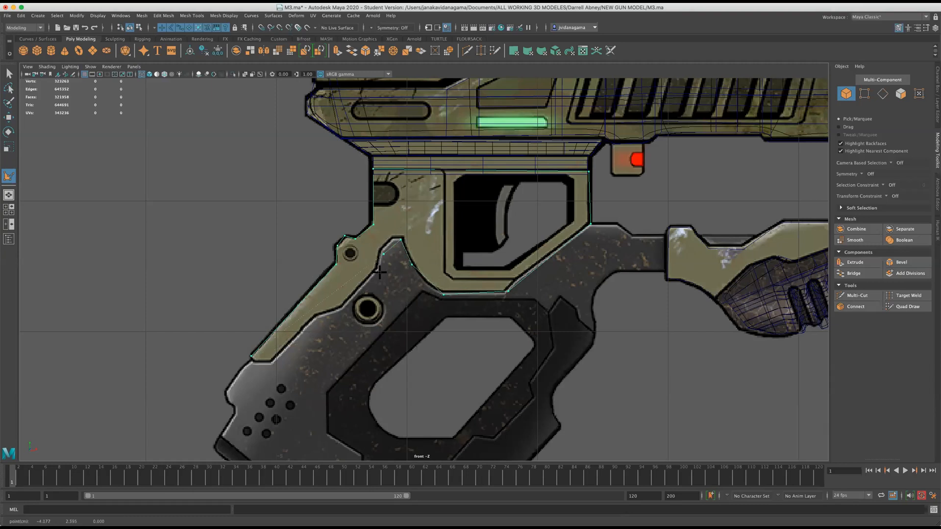
click(344, 314)
click(289, 362)
Merge the two overlapping vertices at the frame outline's lower tip.
right_drag(246, 320, 212, 320)
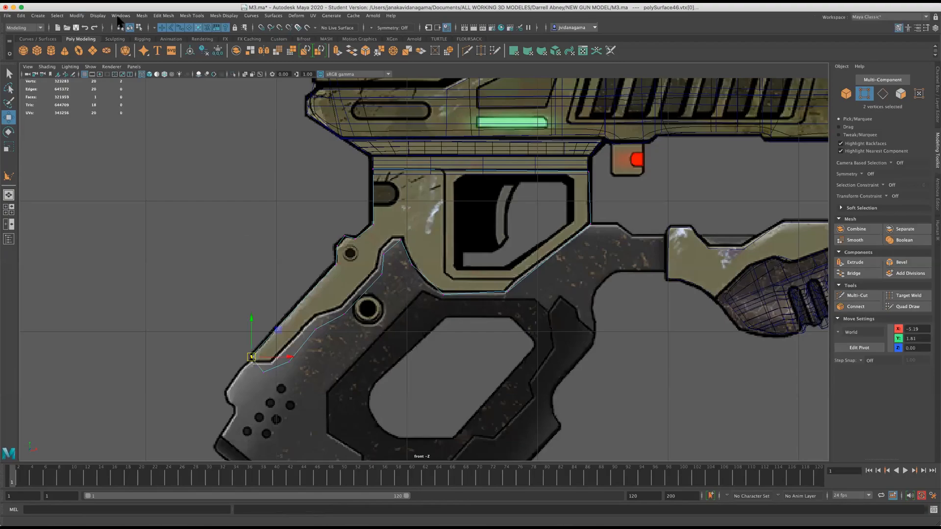
click(161, 15)
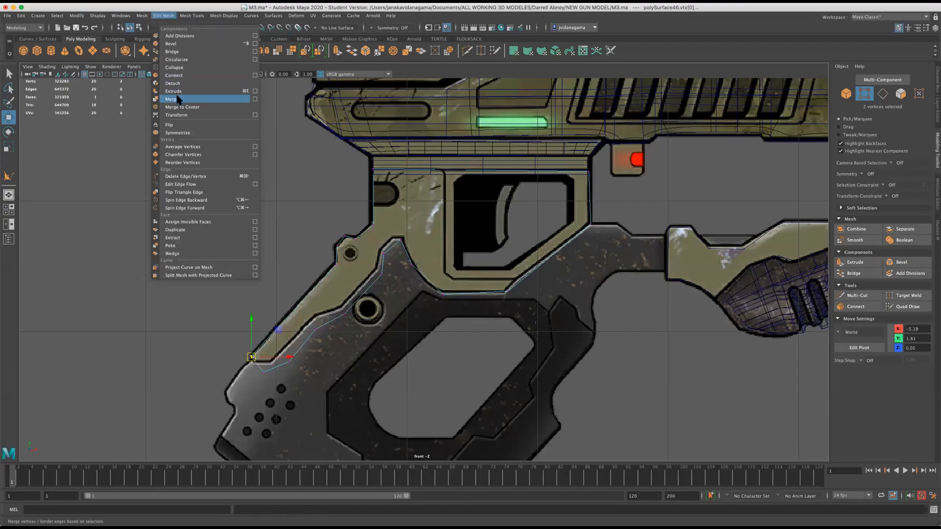
click(178, 99)
scroll(240, 350, up, 5)
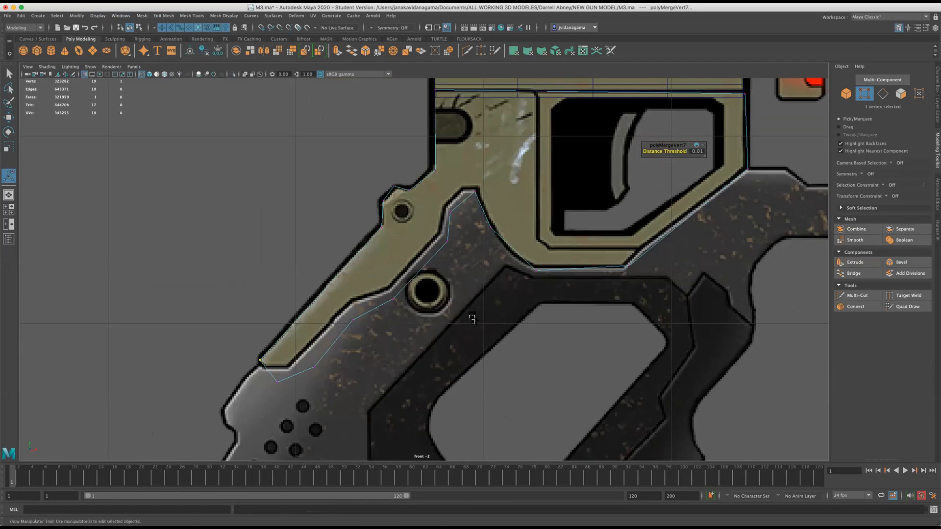
scroll(471, 319, down, 8)
scroll(541, 241, up, 6)
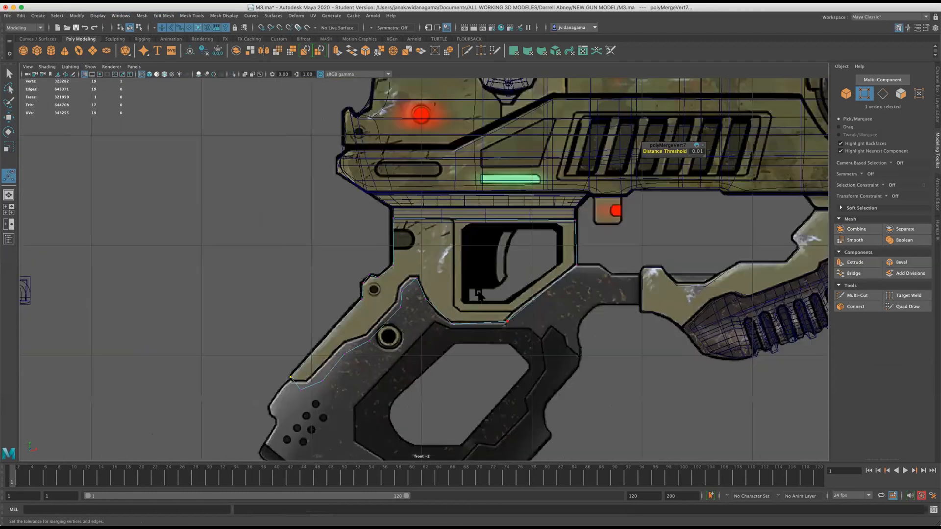
Slice two horizontal Multi-Cut lines across the upper part of the trigger frame polygon.
click(467, 54)
drag(256, 241, 628, 241)
drag(747, 234, 746, 234)
drag(261, 218, 730, 224)
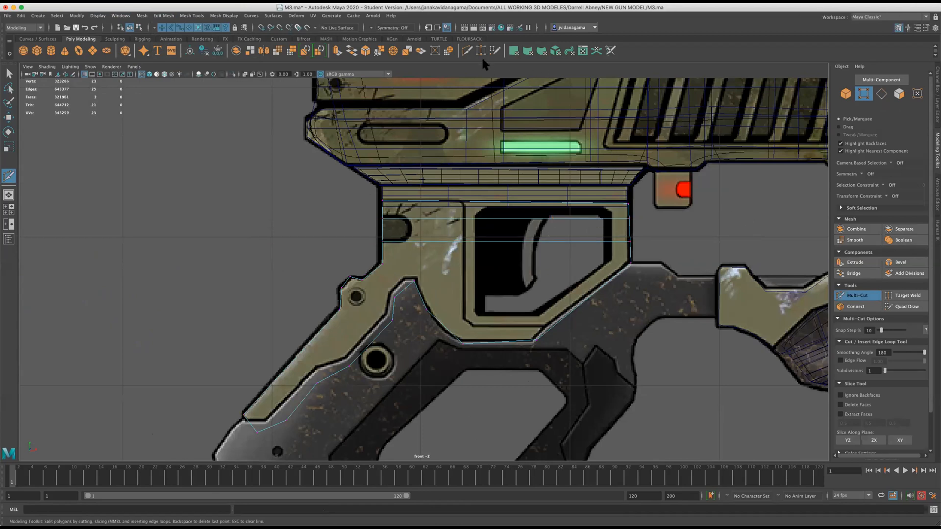
Slice four roughly vertical cuts through the frame: one behind the trigger opening and three across the opening.
drag(451, 140, 466, 436)
drag(517, 131, 544, 431)
drag(559, 270, 561, 404)
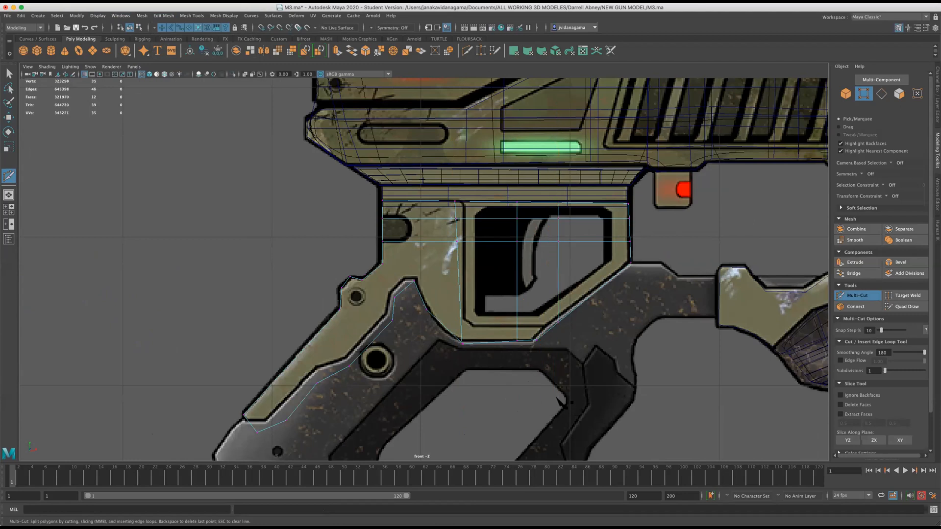
scroll(552, 392, up, 2)
drag(560, 131, 551, 419)
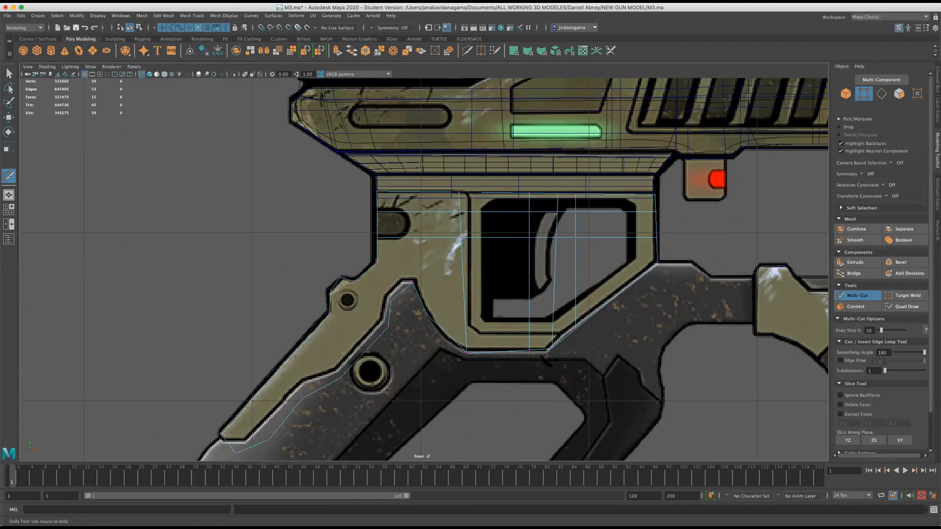
Slice a third horizontal cut across the frame, level with its rear and front corners.
drag(301, 260, 740, 263)
scroll(322, 268, up, 2)
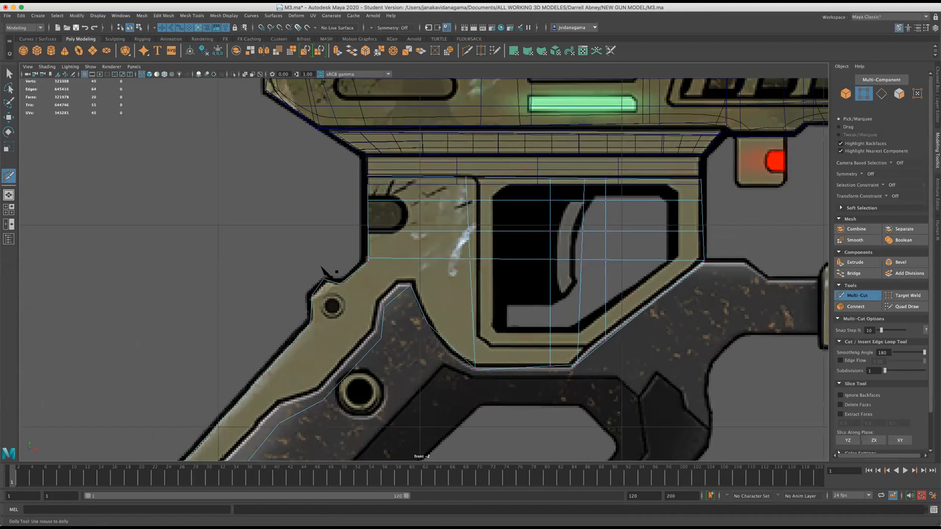
right_drag(299, 248, 262, 245)
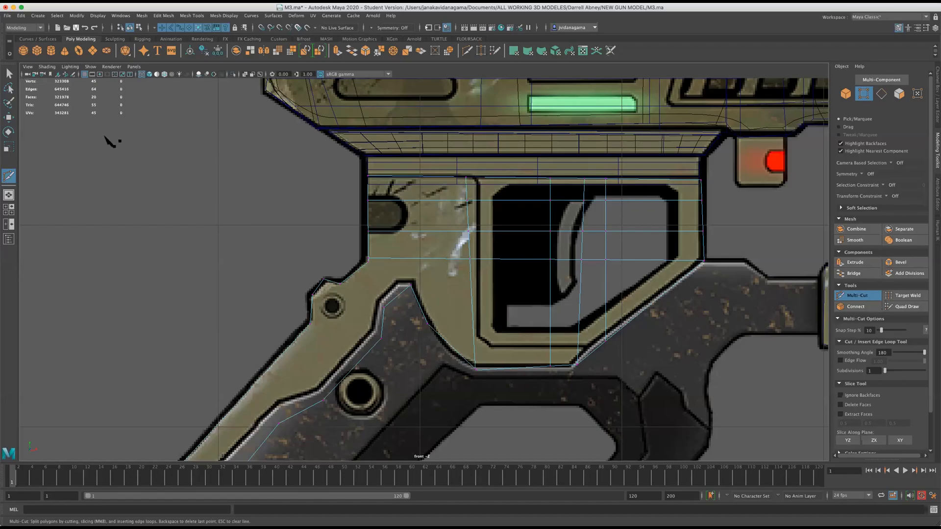
Merge the two overlapping vertices at the frame's rear corner, where the slanted arm begins.
key(w)
drag(358, 251, 382, 265)
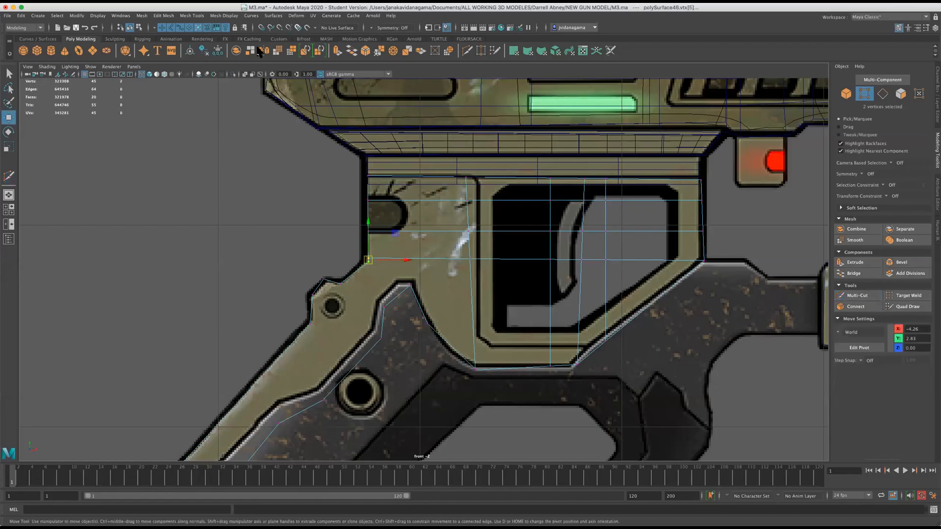
click(142, 15)
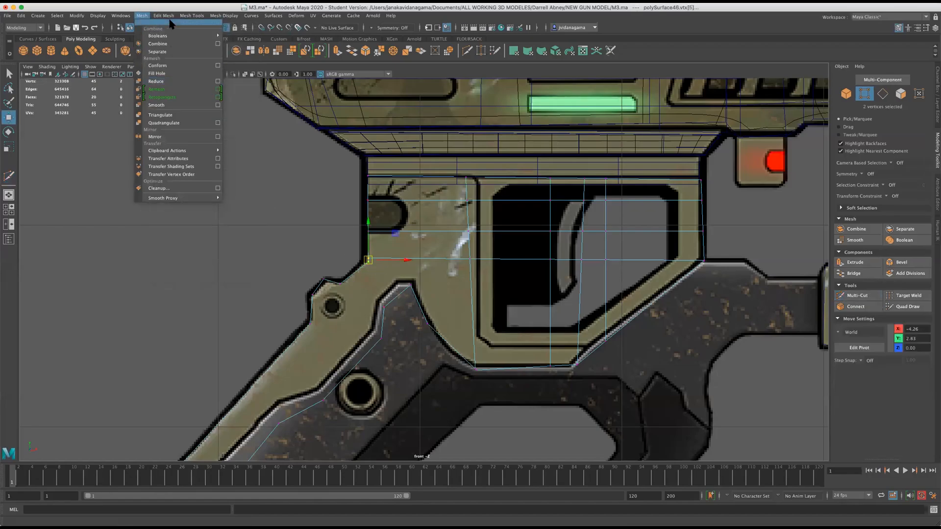
mouse_move(163, 15)
click(184, 98)
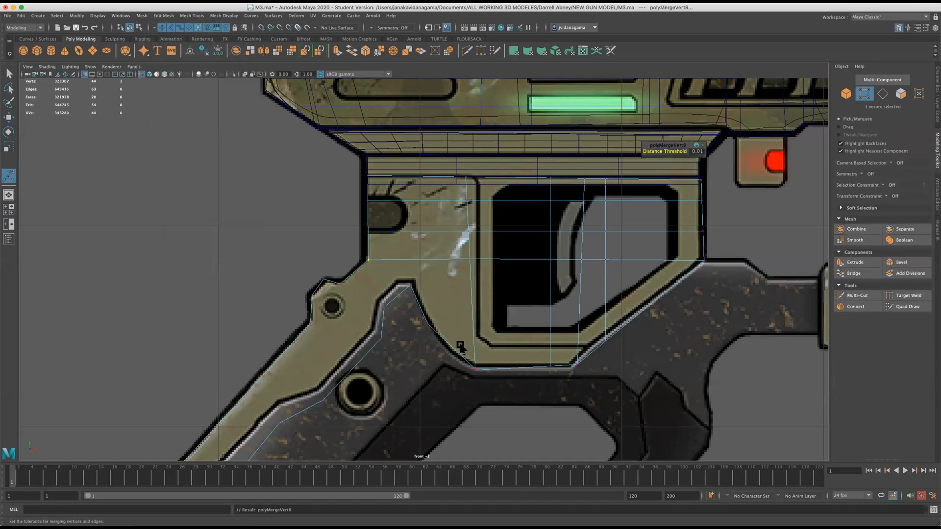
With Multi-Cut, slice several crosswise cuts along the frame's slanted rear arm, from the lower tip up to the small bolt hole.
alt+middle_drag(461, 346, 481, 274)
scroll(425, 297, up, 1)
scroll(234, 239, down, 4)
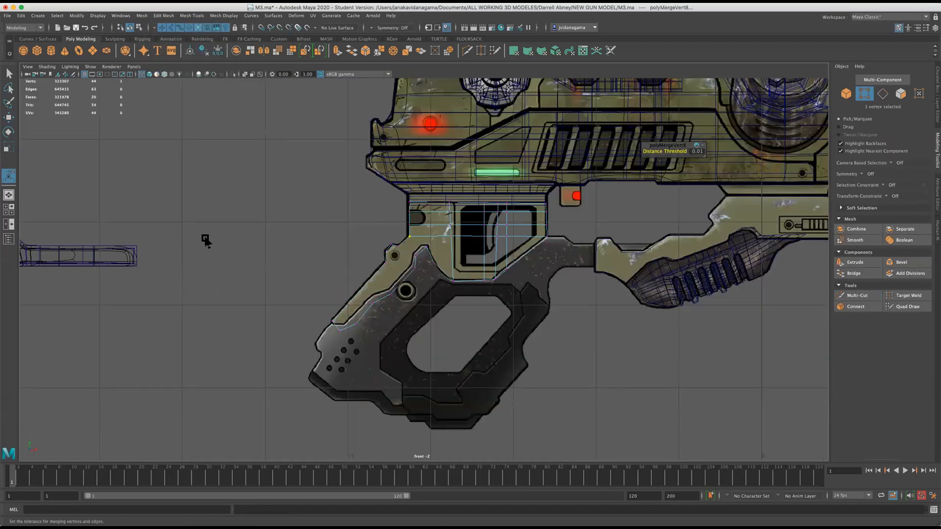
scroll(242, 244, up, 2)
scroll(280, 230, up, 1)
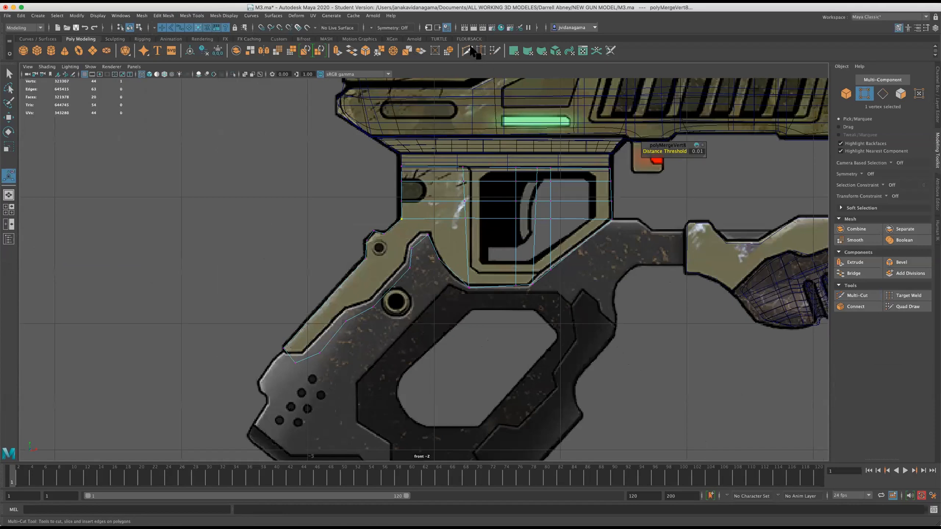
click(467, 50)
click(354, 386)
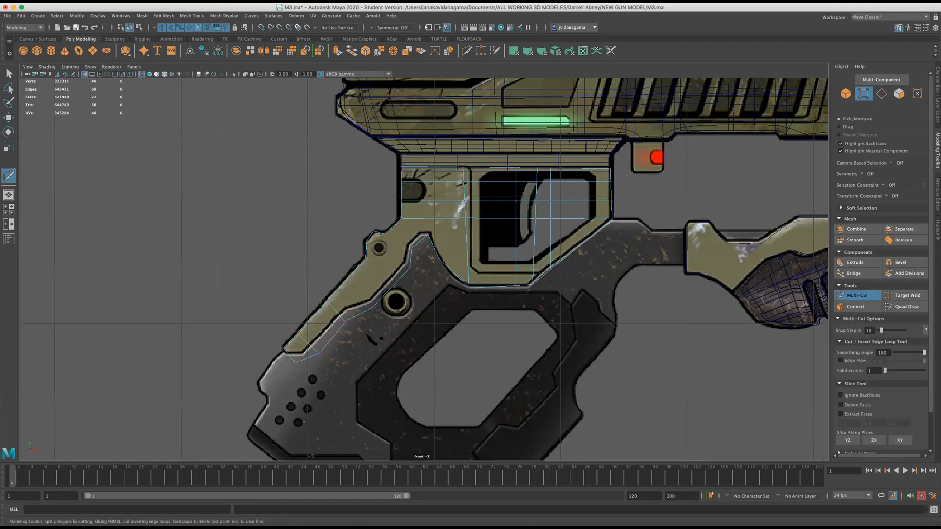
drag(291, 220, 388, 323)
scroll(353, 264, up, 2)
drag(260, 241, 428, 264)
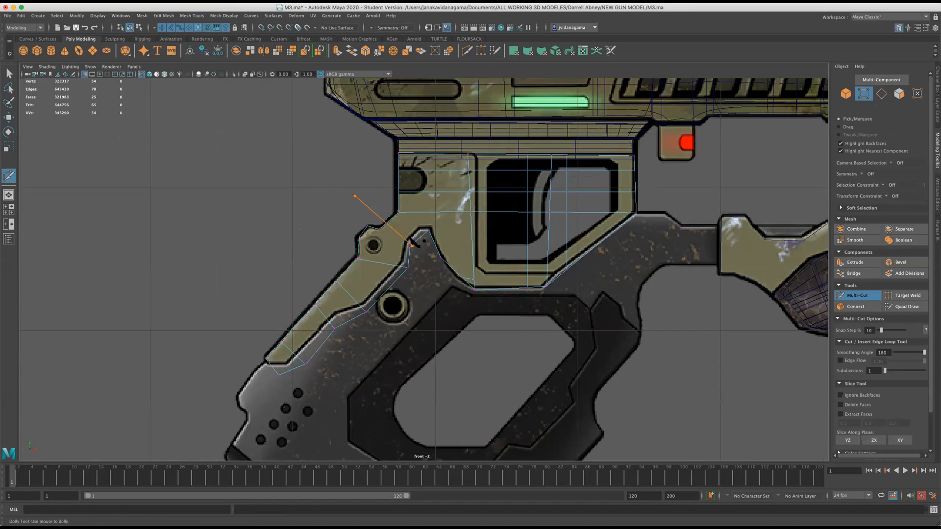
scroll(264, 340, up, 1)
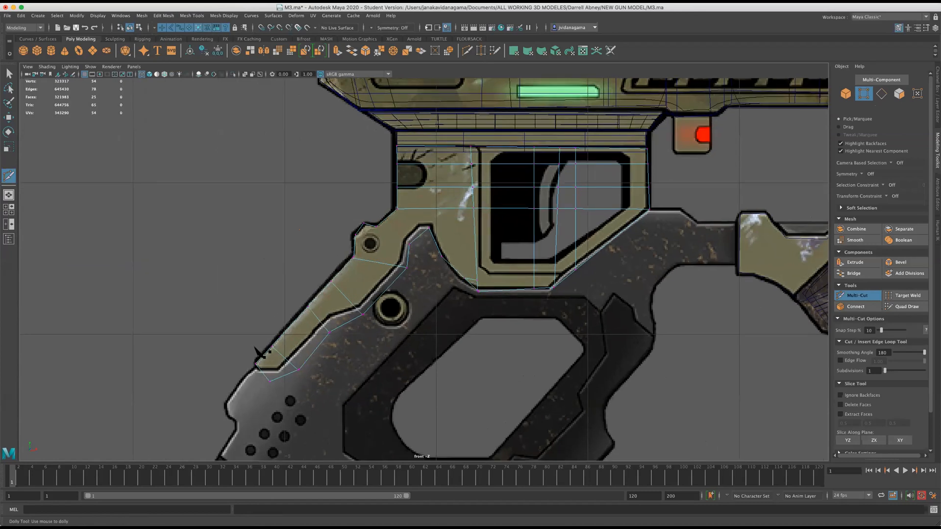
Cut two more edges across the rear arm, one just above the small bolt hole and one through it.
click(376, 227)
click(410, 245)
right_click(410, 244)
scroll(444, 260, up, 1)
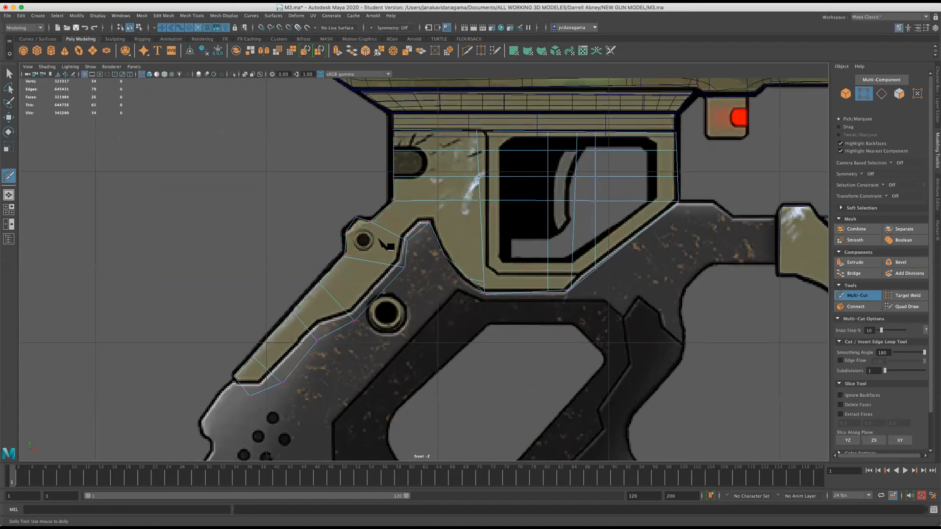
scroll(379, 240, up, 1)
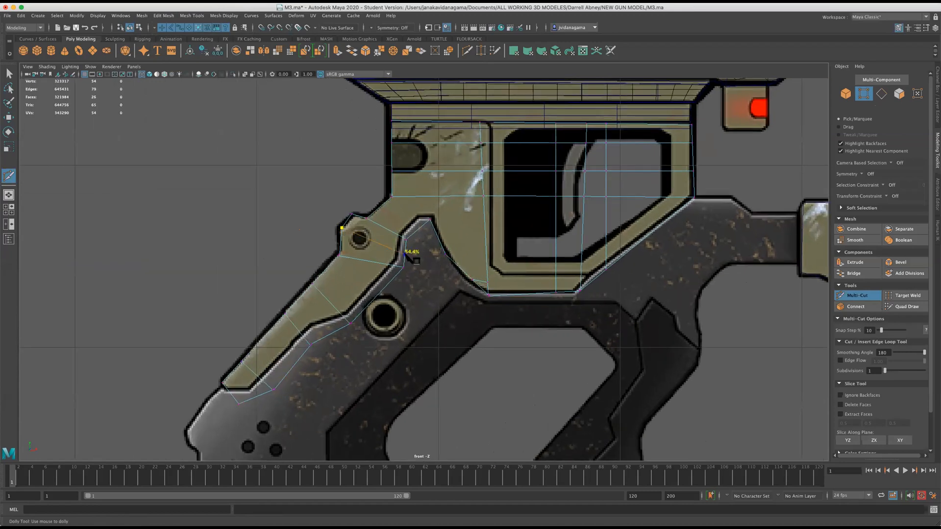
scroll(381, 287, down, 3)
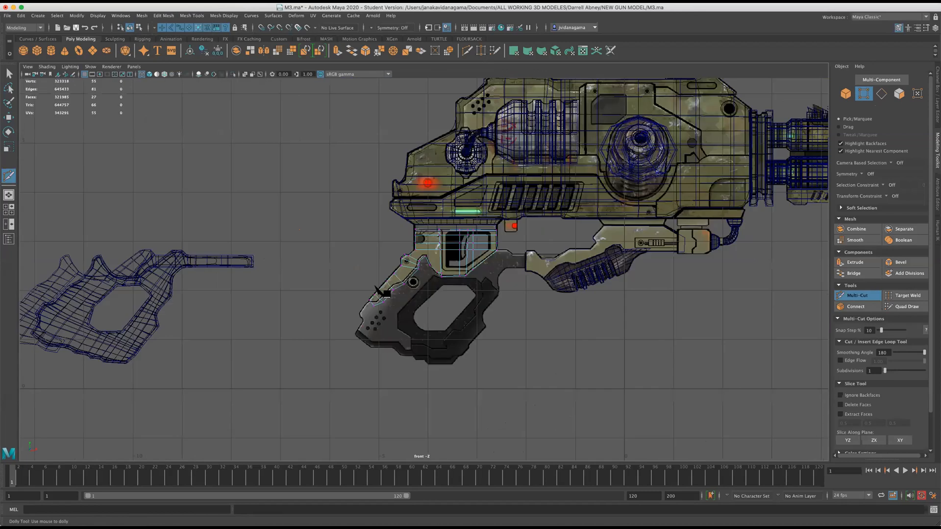
scroll(376, 292, up, 2)
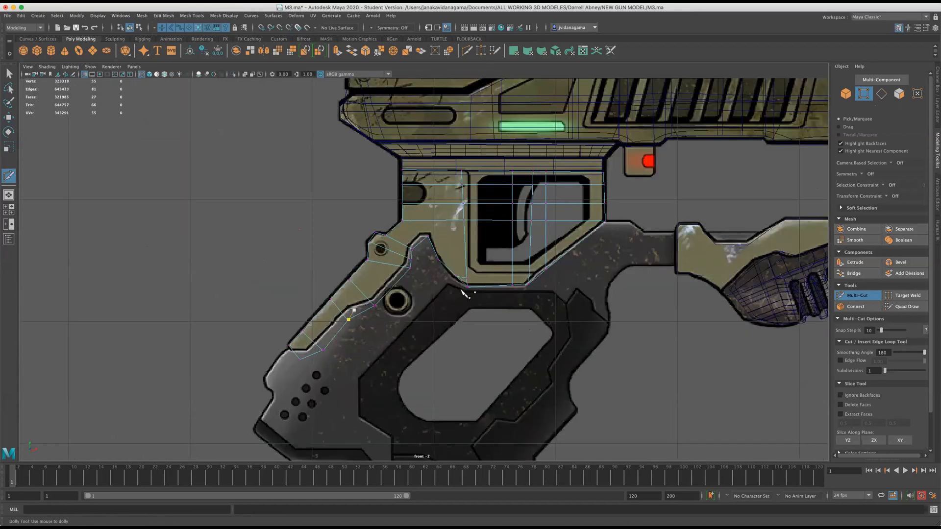
scroll(421, 273, up, 1)
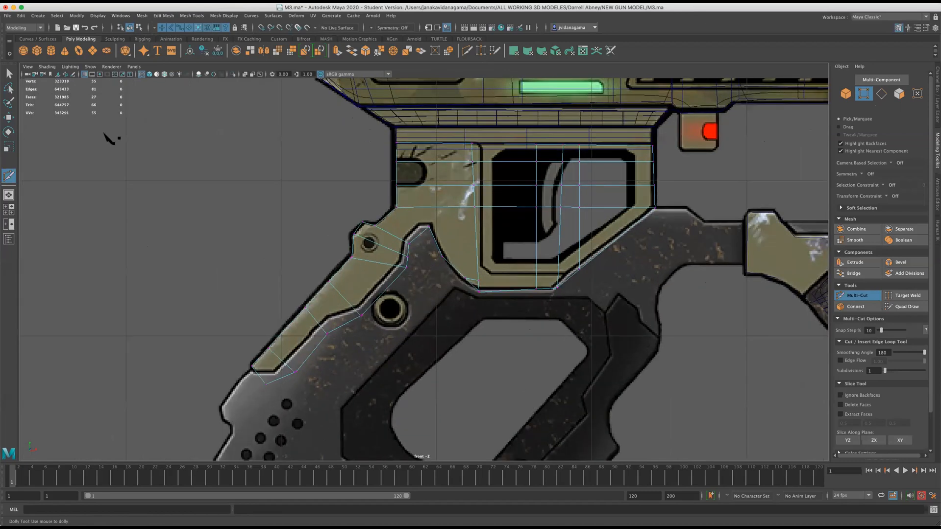
Delete the short stray edge at the lower end of the frame's curved edge and save the scene.
click(8, 116)
scroll(478, 293, up, 1)
right_drag(465, 267, 464, 254)
click(481, 281)
click(159, 16)
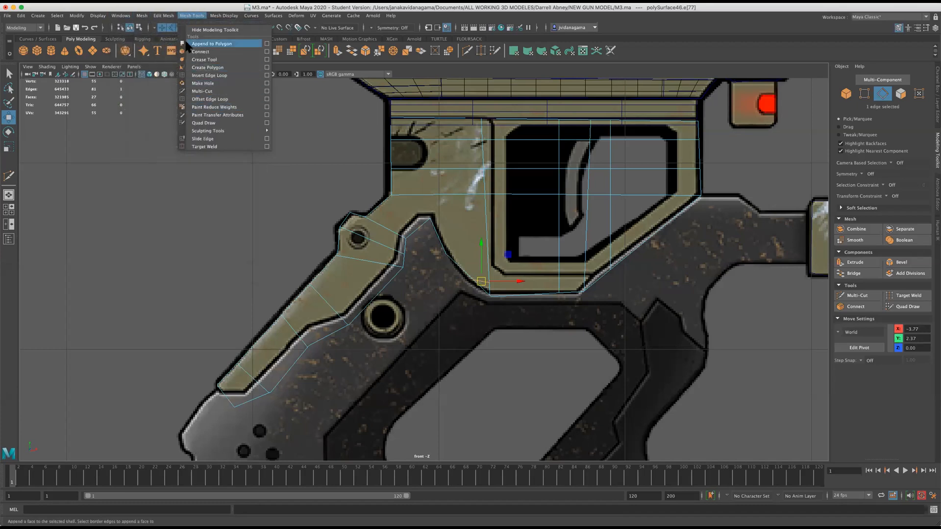
click(202, 176)
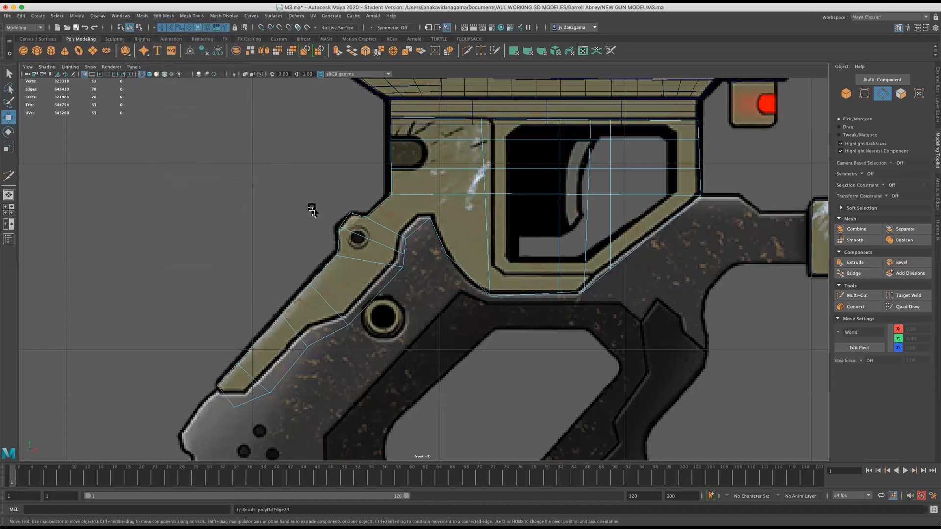
key(q)
key(super+s)
key(w)
Cut from the middle vertex of the frame's curved edge across the trigger opening to the sloping front edge.
scroll(367, 207, up, 2)
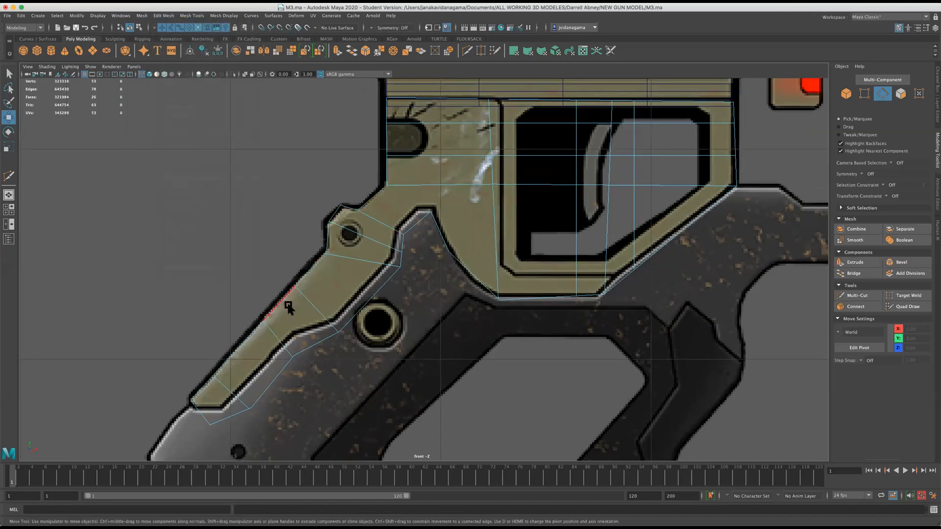
scroll(289, 306, up, 1)
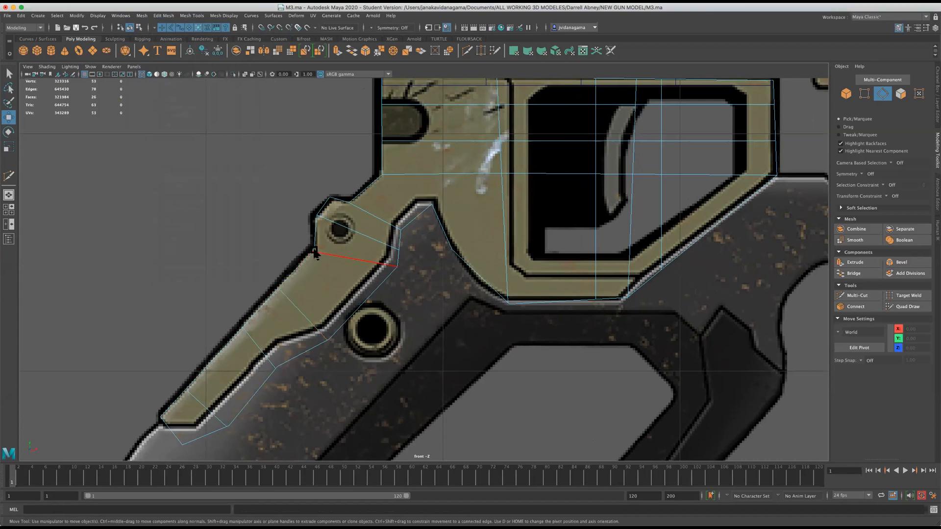
scroll(312, 250, down, 5)
scroll(311, 249, up, 5)
scroll(311, 250, up, 2)
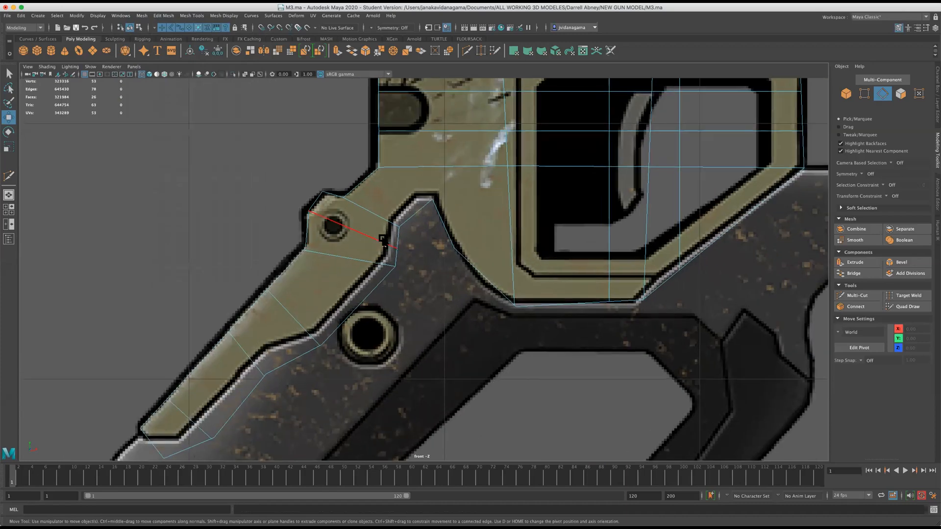
right_drag(437, 238, 416, 239)
click(456, 244)
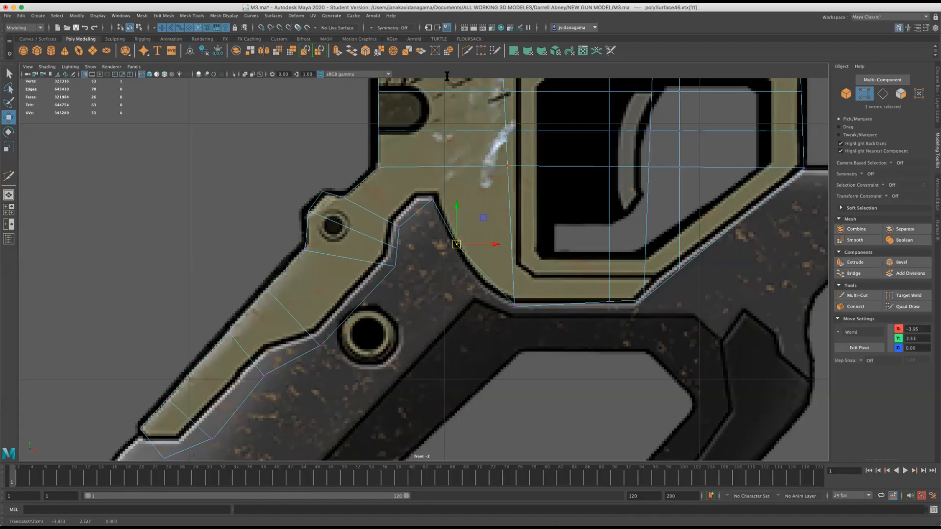
click(467, 50)
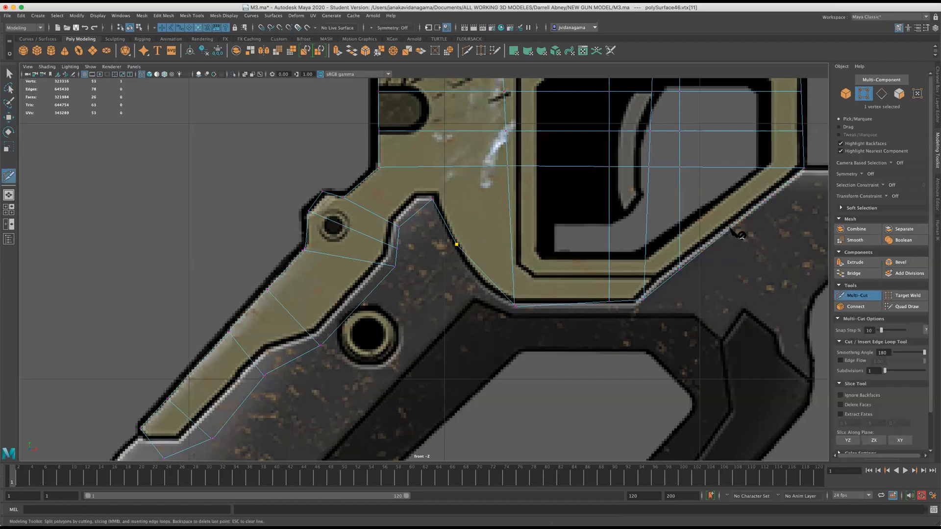
click(684, 228)
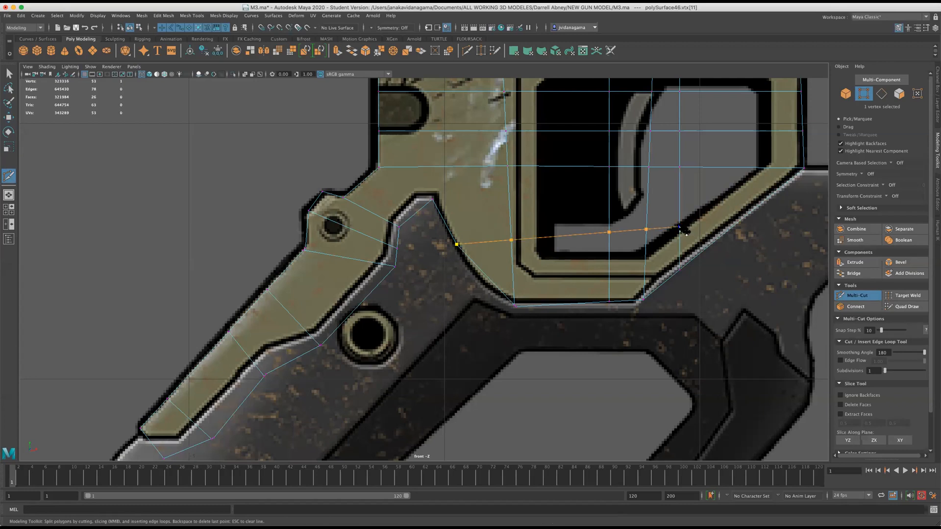
click(732, 228)
key(Return)
Adjust the heights of the new cut's inner vertices across the lower trigger opening and save the scene.
click(9, 117)
scroll(502, 213, down, 10)
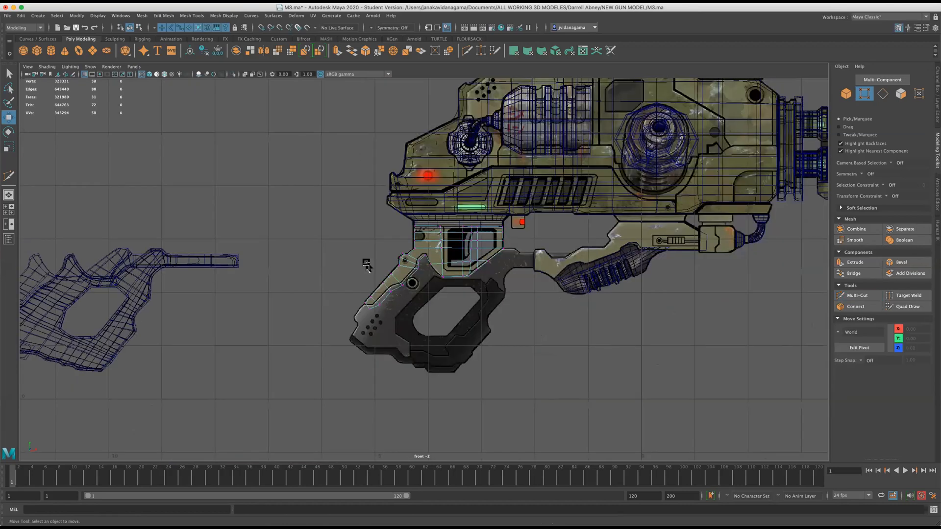
scroll(367, 264, up, 6)
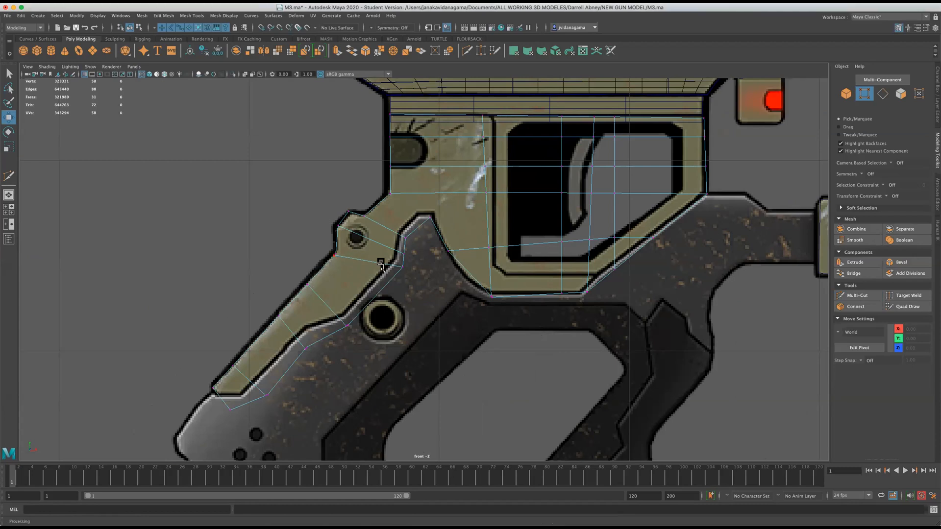
drag(558, 225, 575, 256)
drag(561, 205, 606, 247)
key(ctrl+z)
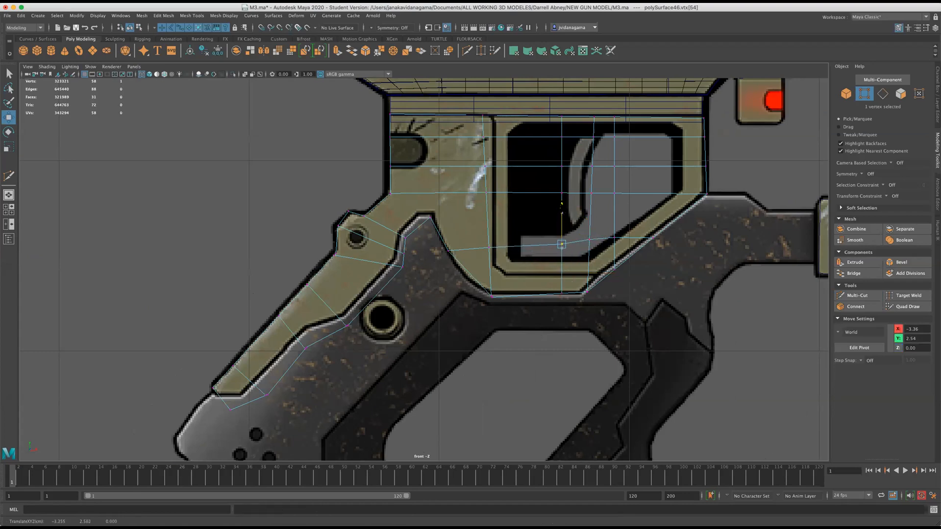
click(587, 225)
drag(588, 223, 588, 210)
click(613, 220)
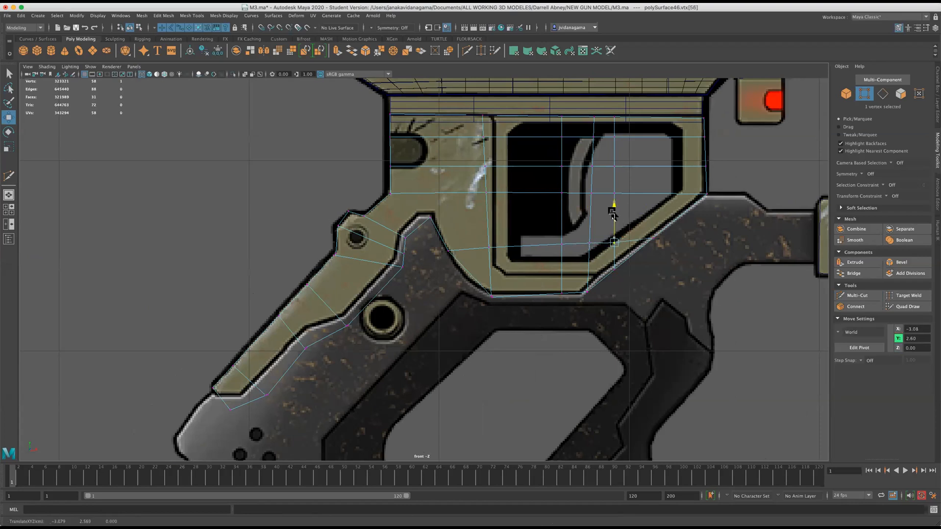
click(485, 247)
scroll(450, 277, down, 10)
scroll(450, 277, up, 6)
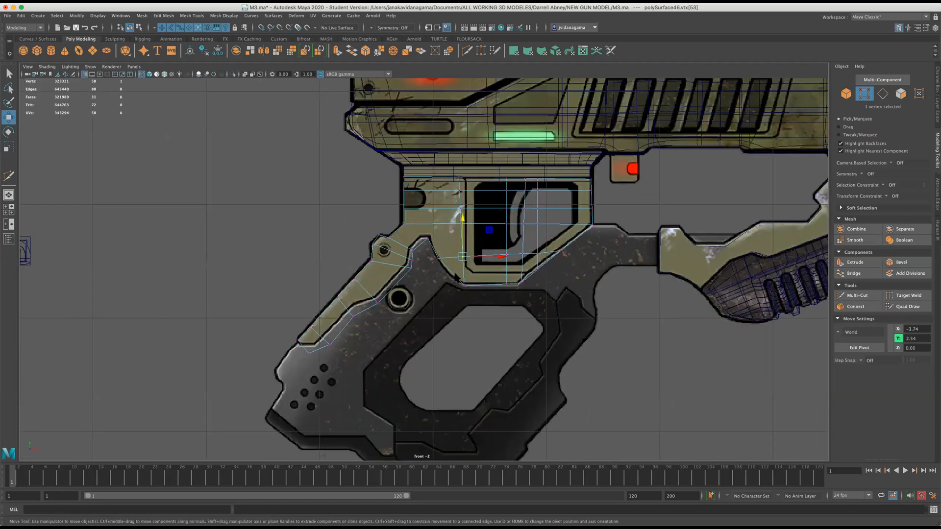
key(super+s)
key(w)
Merge the two overlapping vertices on the rear arm's lower edge, beside the large round bolt.
scroll(422, 269, up, 5)
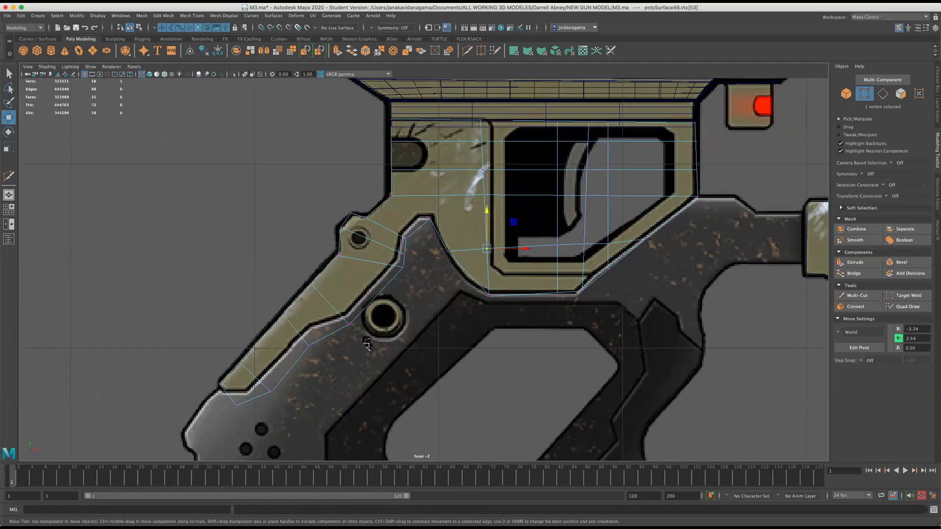
scroll(334, 333, up, 1)
drag(330, 321, 359, 335)
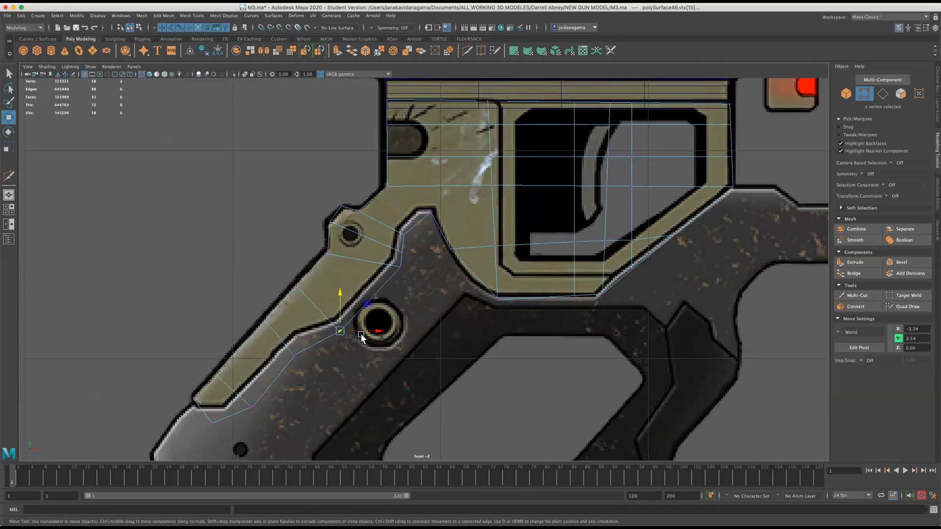
click(142, 15)
mouse_move(163, 16)
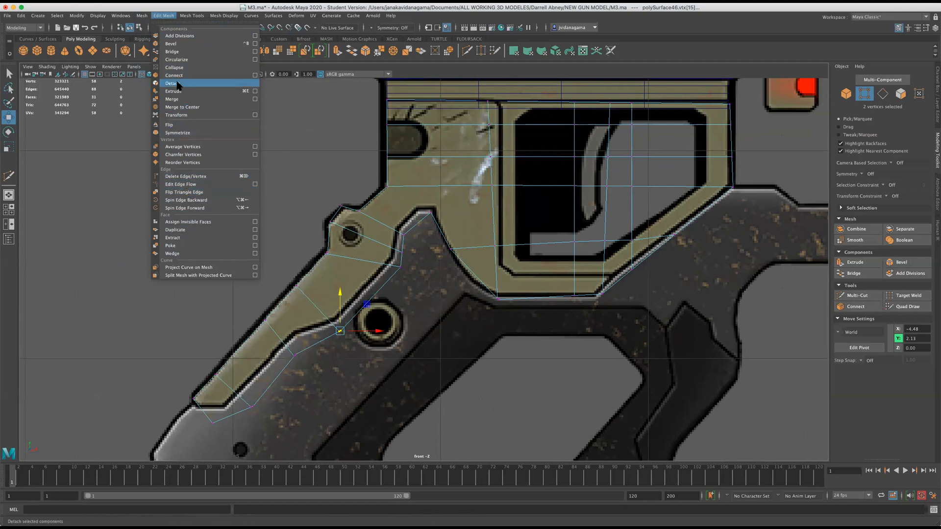
click(179, 99)
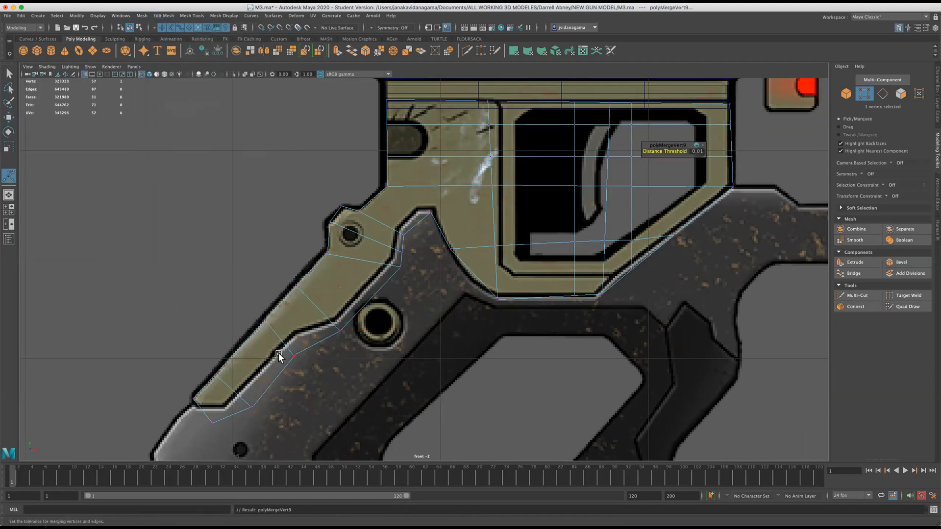
Merge the three remaining pairs of overlapping vertices along the lower edge of the frame's rear arm.
scroll(278, 352, up, 1)
drag(214, 413, 239, 436)
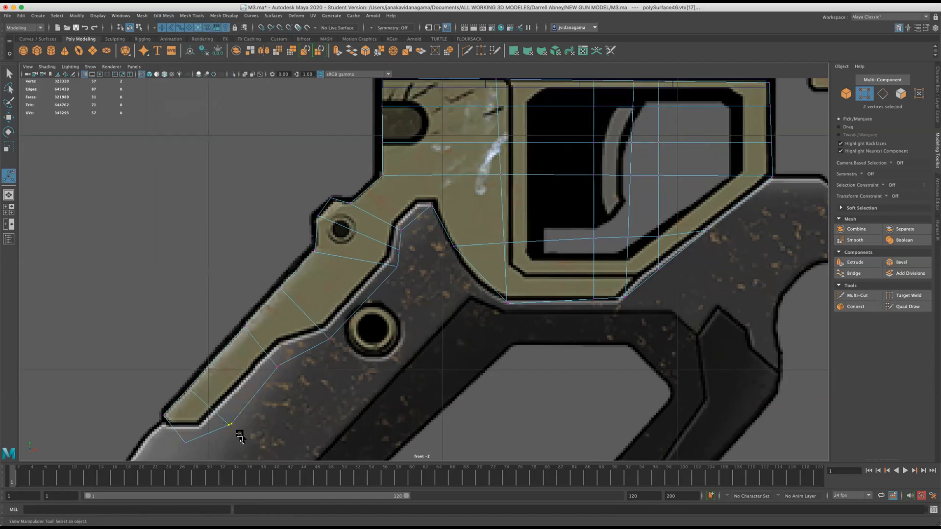
key(g)
drag(267, 358, 288, 373)
key(g)
mouse_move(383, 259)
mouse_down()
mouse_move(408, 275)
mouse_move(395, 267)
mouse_move(385, 277)
mouse_up()
click(8, 119)
key(g)
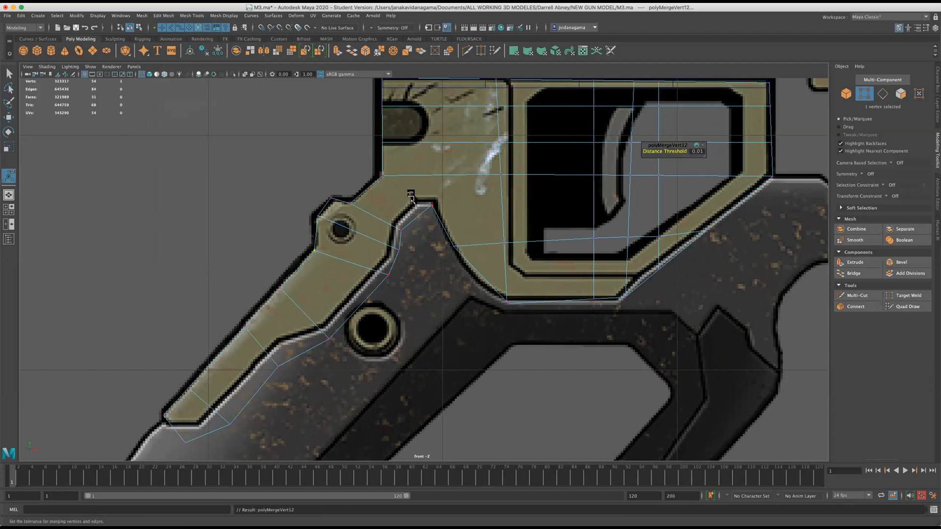
Raise the middle vertex of the frame's curved edge onto the outline and nudge the lower cut's vertices across the trigger opening into line.
click(455, 257)
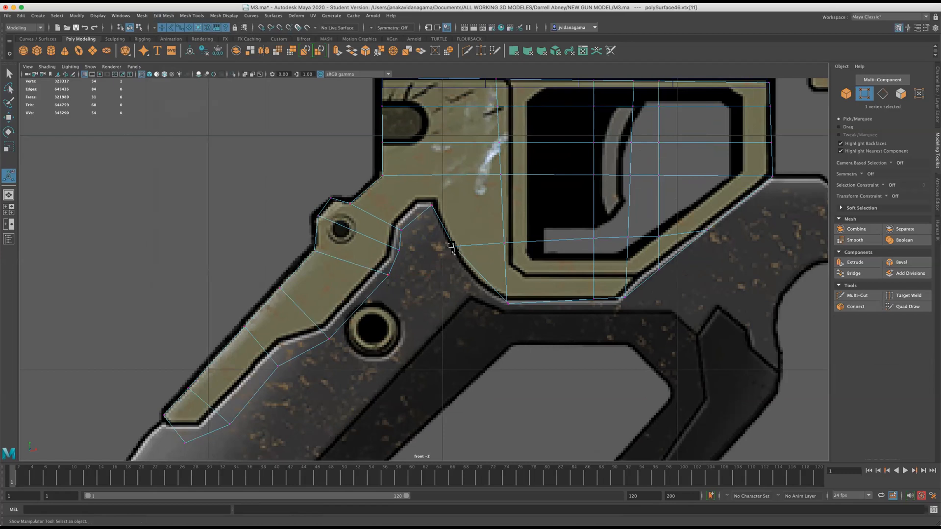
key(w)
drag(453, 246, 450, 239)
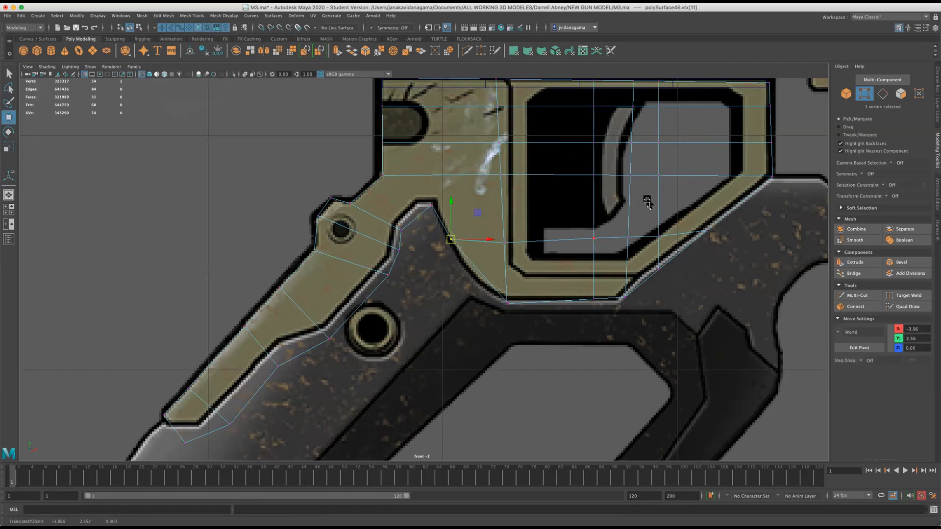
drag(626, 218, 633, 254)
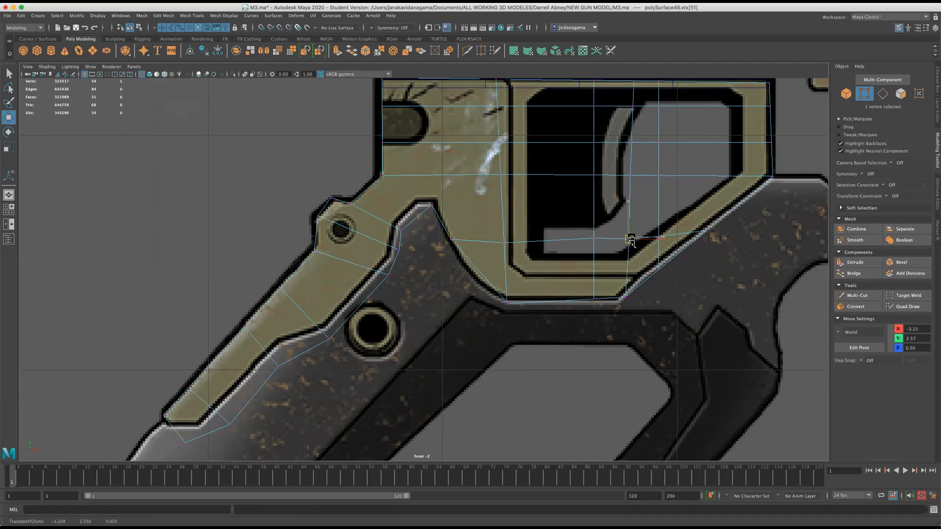
click(706, 234)
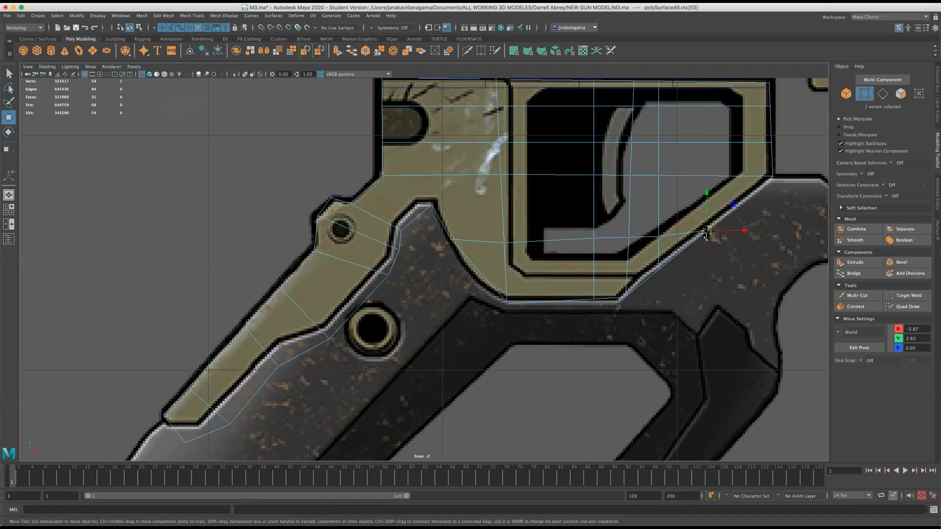
click(662, 239)
Scale the four vertices on the frame's rear vertical edge flat along X, and save the scene, accepting the student version notice.
scroll(329, 279, down, 1)
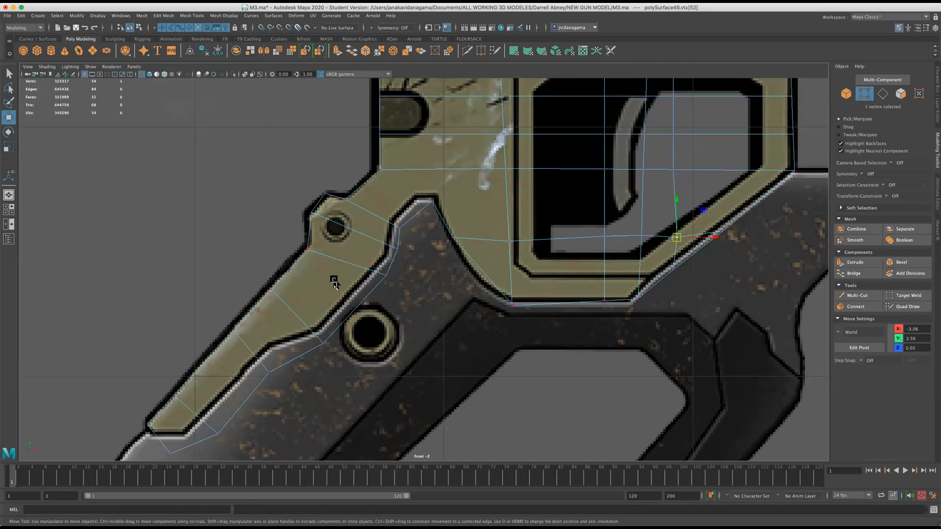
scroll(353, 286, down, 6)
scroll(372, 289, up, 6)
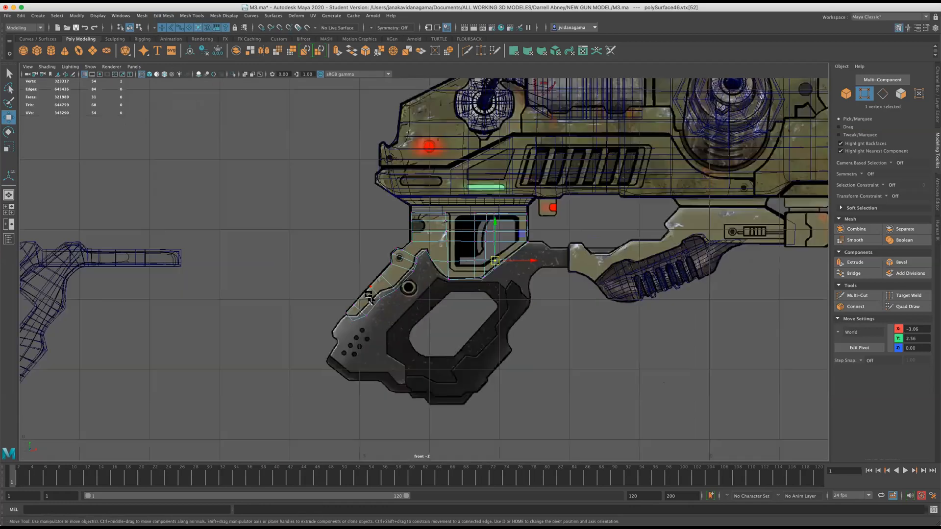
drag(381, 155, 423, 229)
key(r)
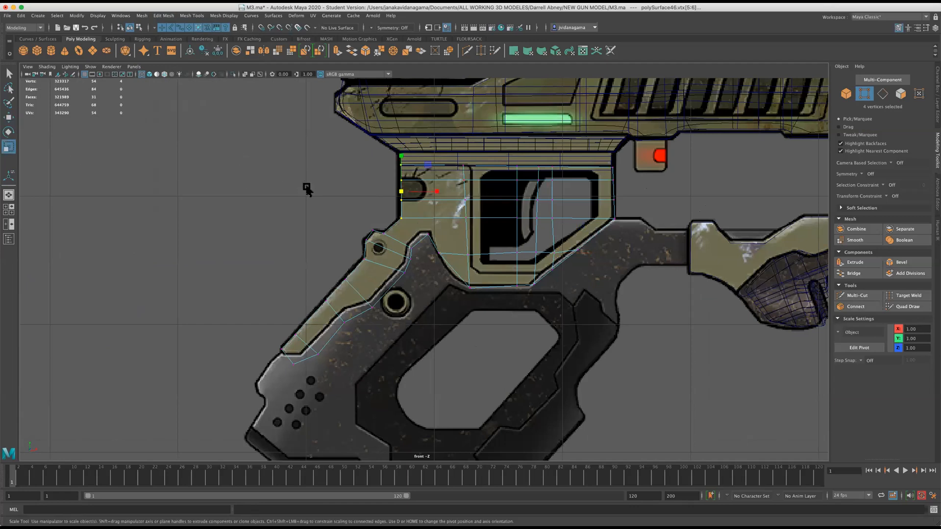
click(434, 192)
click(76, 28)
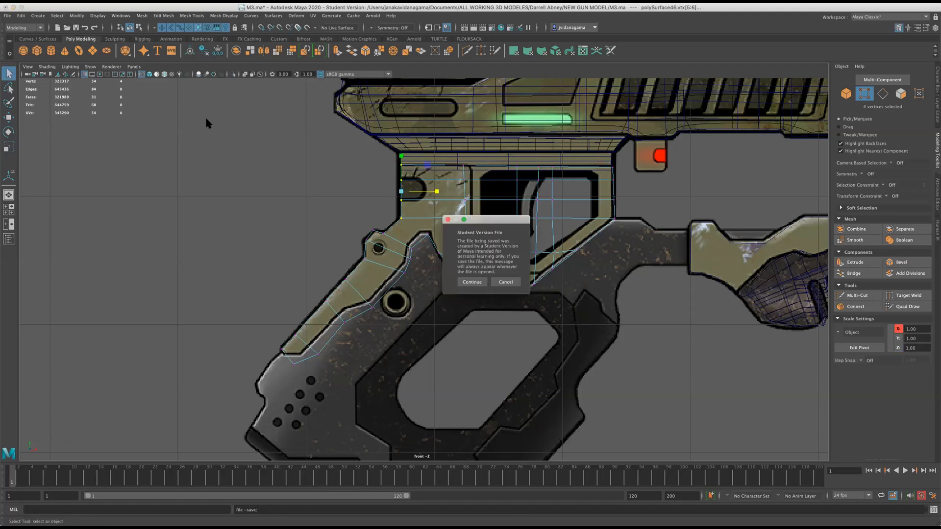
click(478, 282)
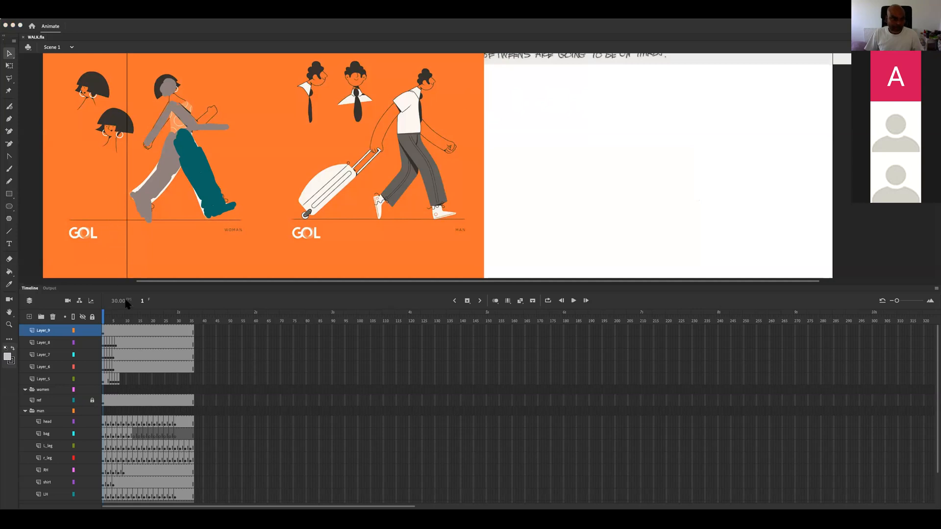
Switch to WALK.fla in Adobe Animate and scrub through the first 12 frames of the woman's walk cycle.
click(105, 315)
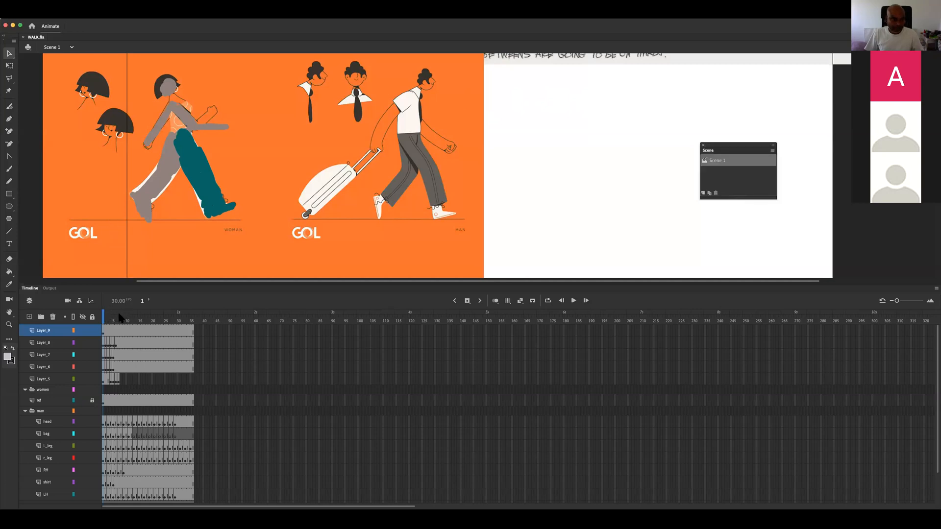
key(period)
key(period)
key(period)
mouse_move(125, 324)
mouse_down()
mouse_move(184, 323)
mouse_move(120, 325)
mouse_up()
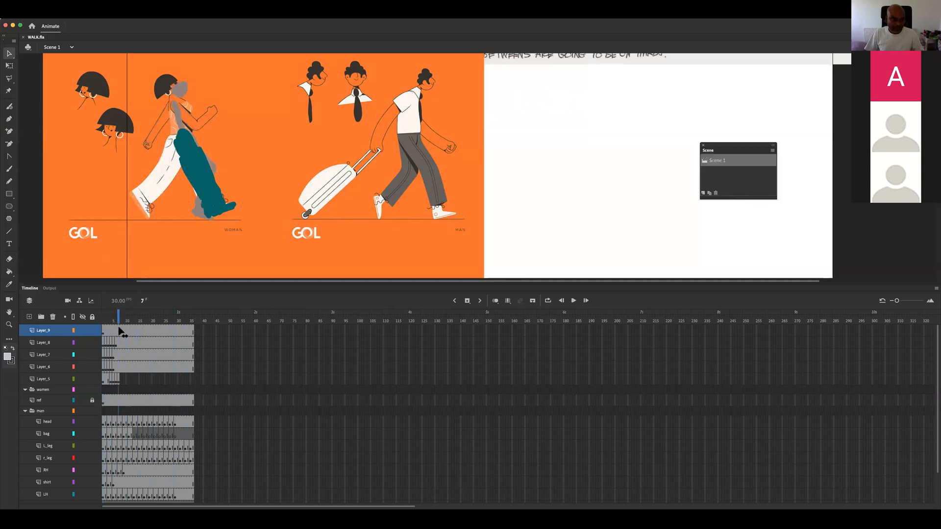
drag(289, 141, 382, 160)
scroll(403, 160, down, 5)
scroll(438, 154, up, 5)
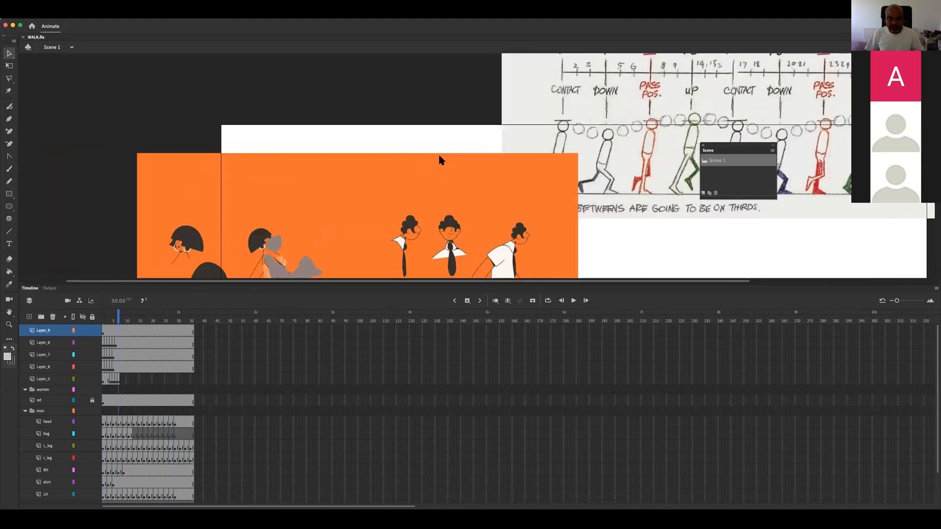
click(130, 321)
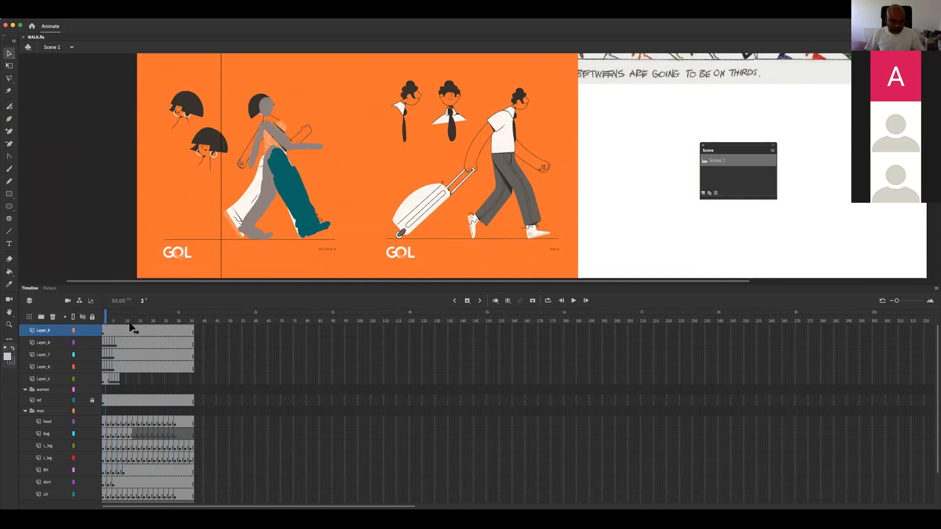
drag(104, 329, 132, 332)
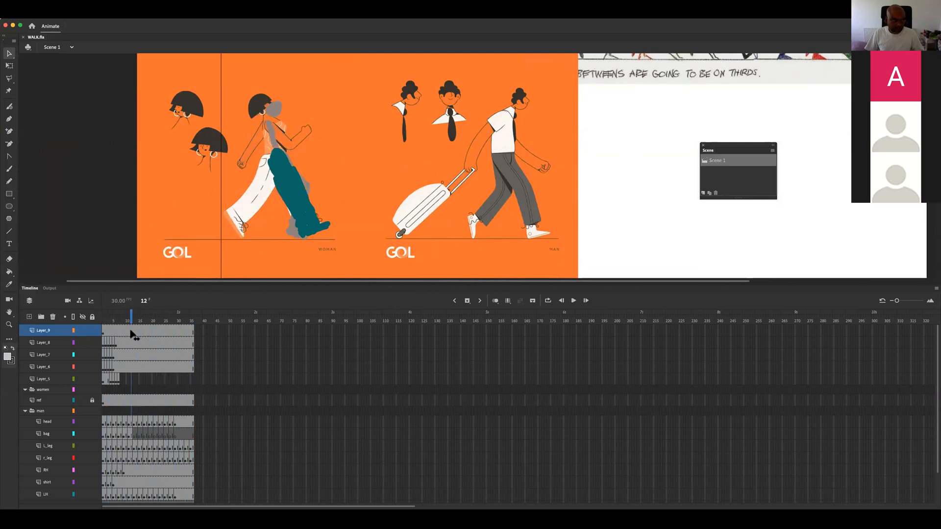
Open the Animate file with the Fuse character sketches, enlarge the stage area and view the whole reference sheet.
key(super+Tab)
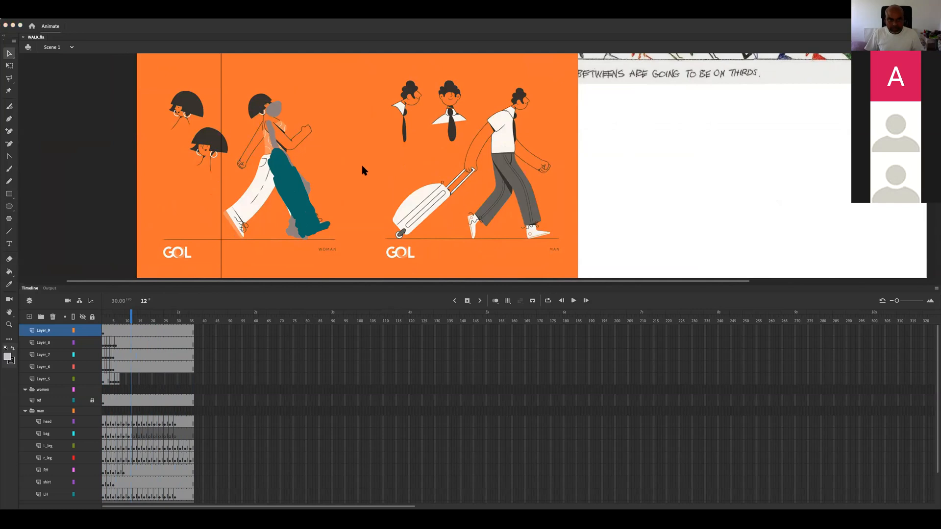
double_click(363, 151)
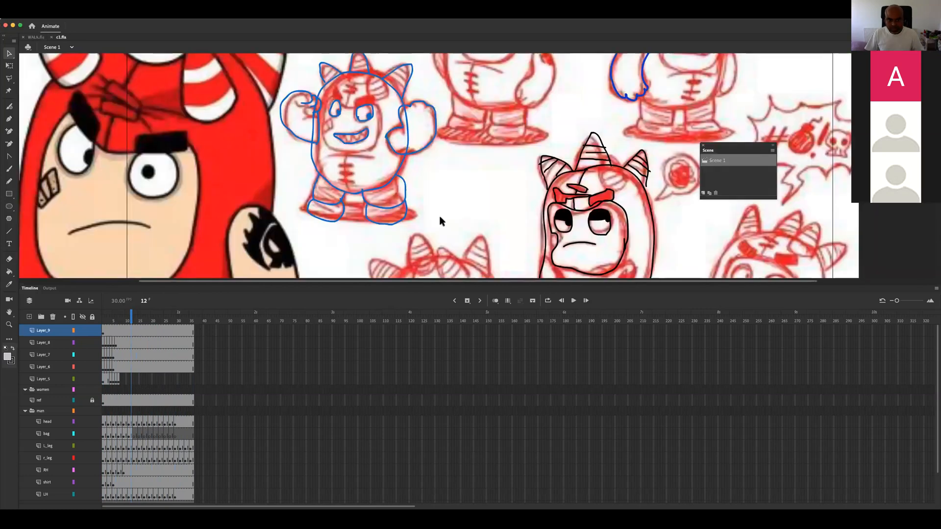
scroll(418, 228, up, 2)
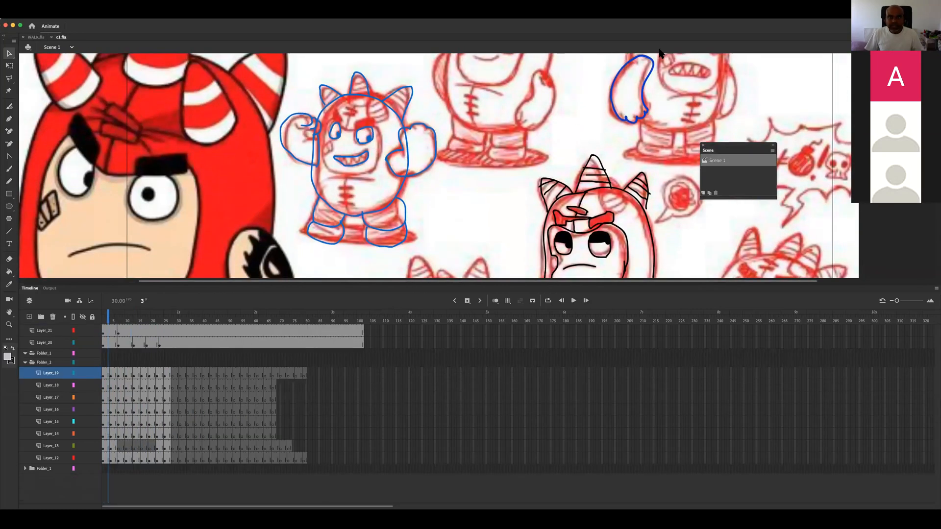
scroll(243, 164, up, 5)
scroll(240, 167, down, 4)
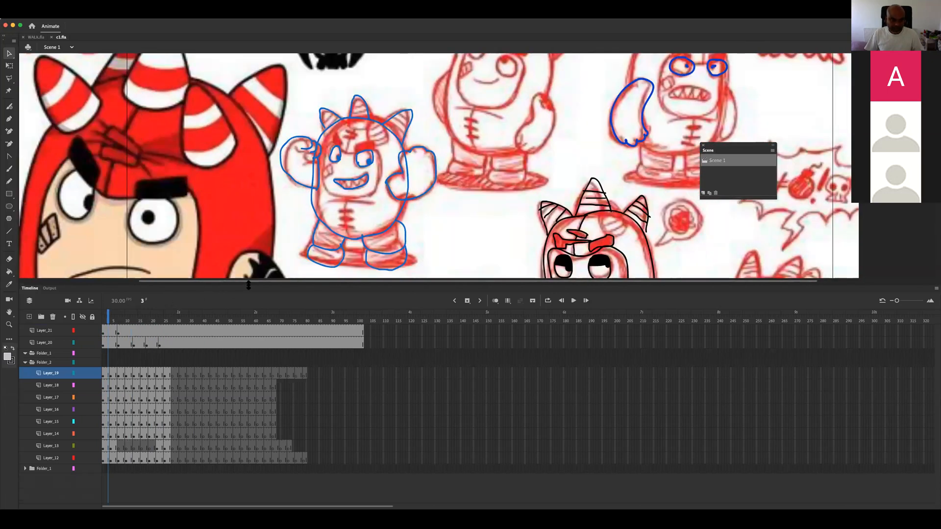
drag(248, 281, 270, 390)
scroll(388, 283, down, 5)
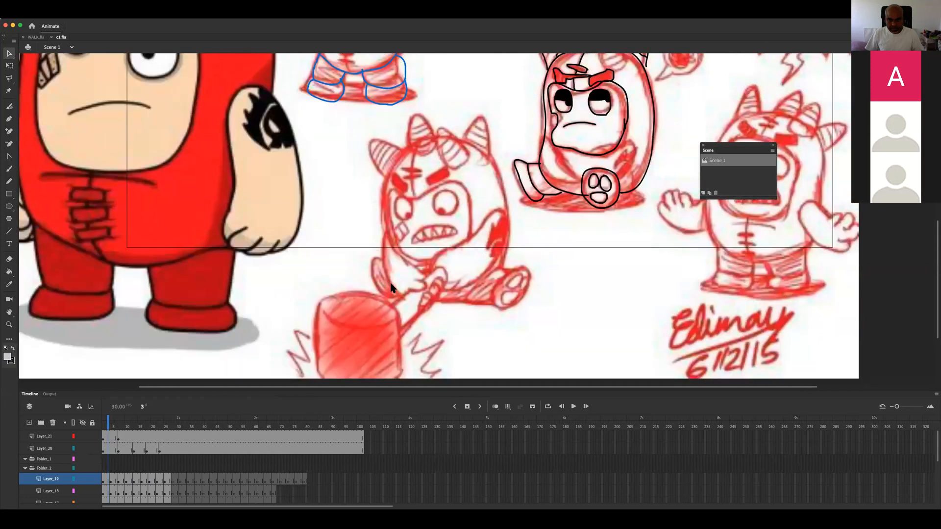
scroll(49, 256, up, 2)
click(9, 325)
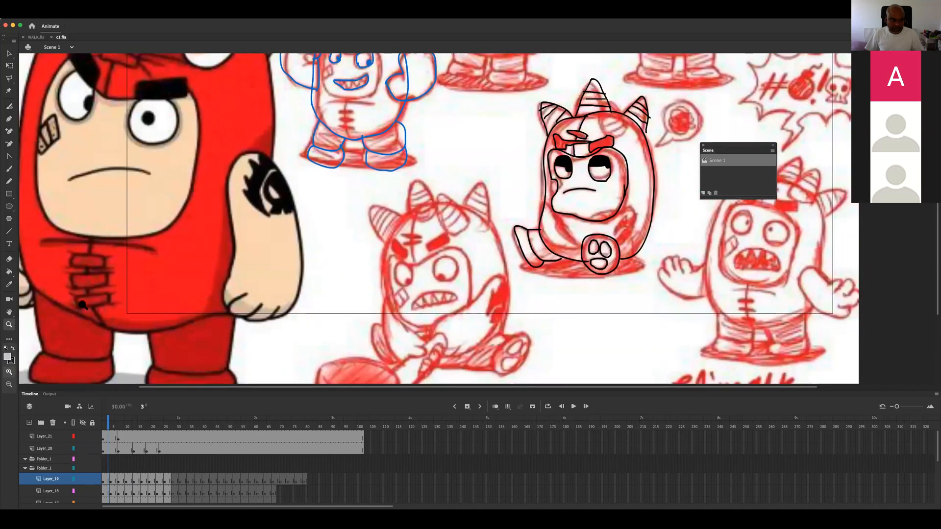
alt+click(458, 227)
alt+click(457, 227)
click(484, 229)
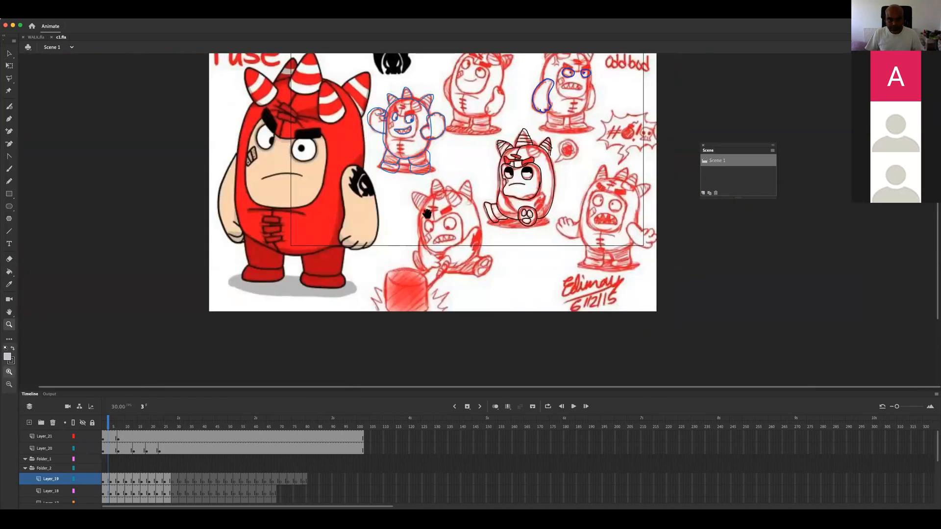
Scrub through the frames over the Fuse sketch sheet and examine the animated seated character up close.
scroll(392, 240, up, 2)
drag(148, 390, 149, 329)
drag(109, 365, 193, 366)
scroll(490, 272, up, 3)
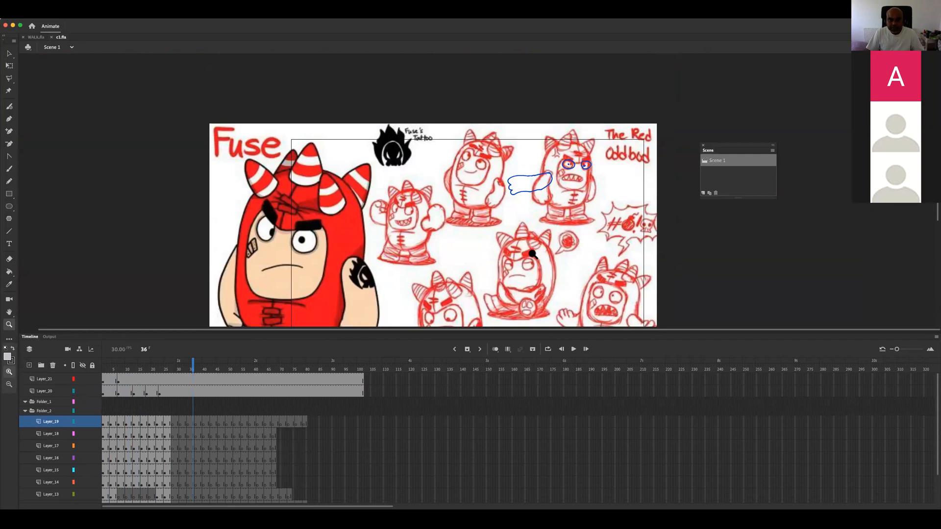
click(533, 253)
click(101, 368)
mouse_move(101, 372)
mouse_down()
mouse_move(142, 368)
mouse_move(107, 369)
mouse_move(162, 378)
mouse_move(123, 382)
mouse_up()
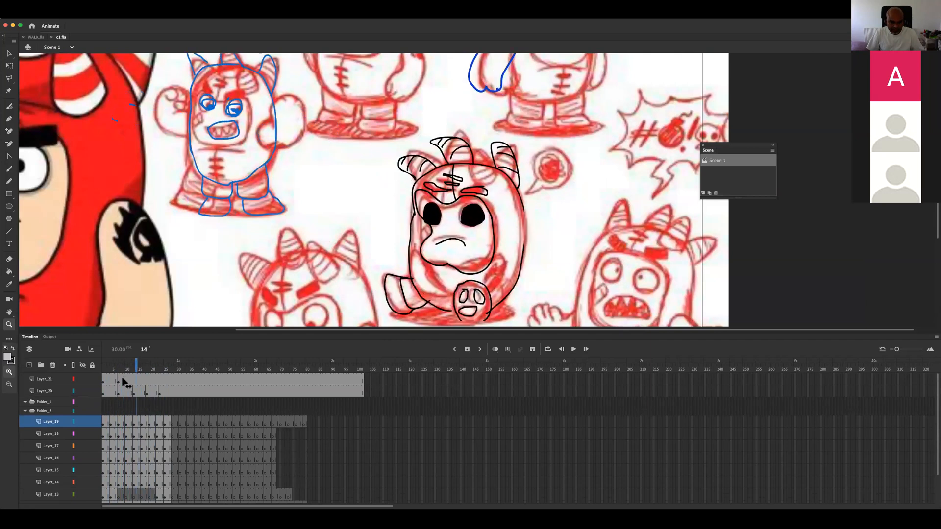
Expand the lowest collapsed Folder_1 to show its layers and scrub the first 20 frames while examining the upper sketches.
drag(153, 305, 132, 176)
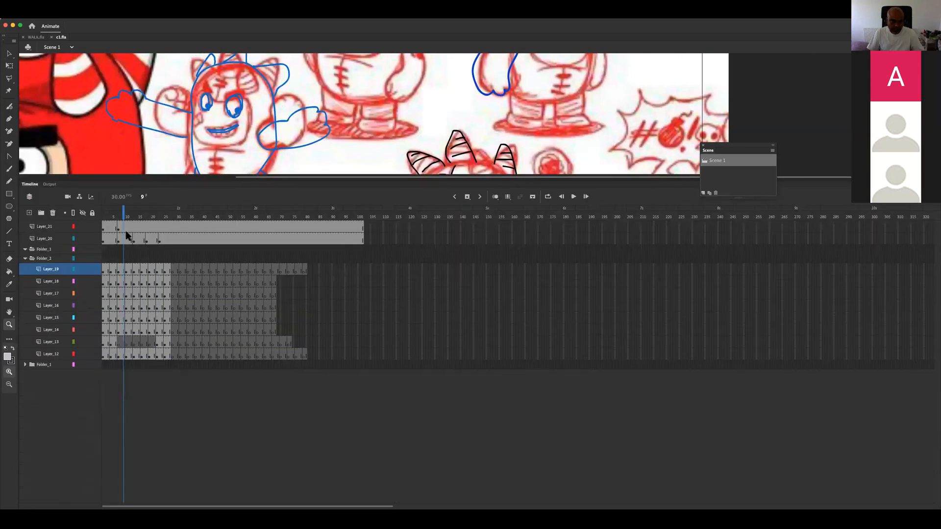
click(26, 366)
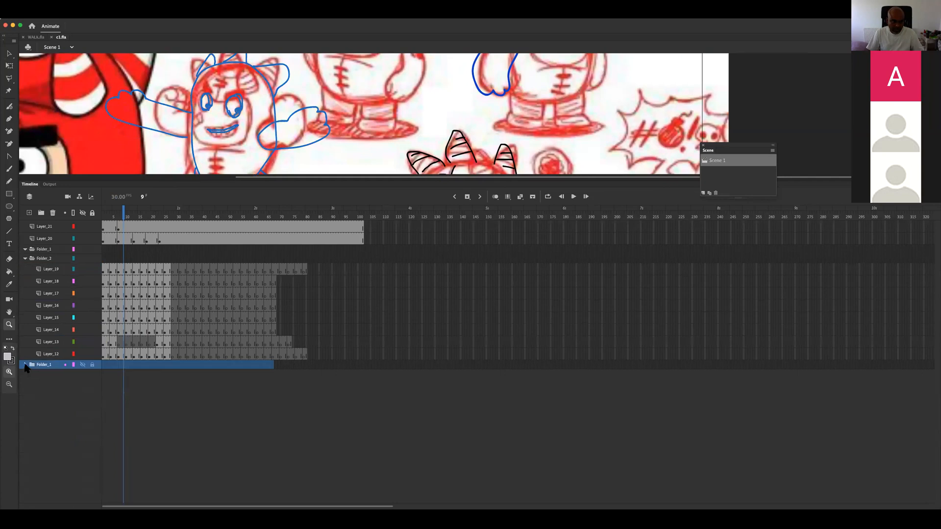
click(25, 365)
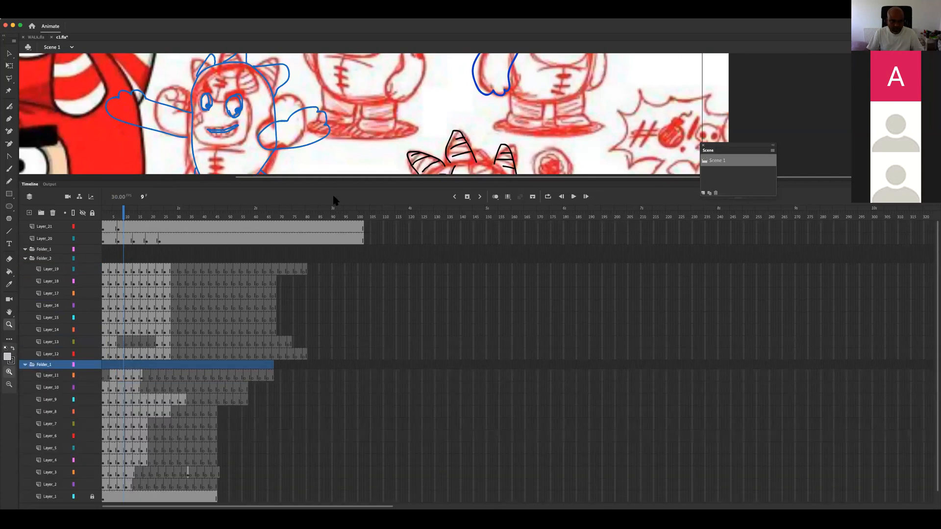
drag(342, 177, 325, 312)
mouse_move(123, 335)
mouse_down()
mouse_move(90, 347)
mouse_move(181, 340)
mouse_move(109, 346)
mouse_move(114, 350)
mouse_move(120, 346)
mouse_move(109, 342)
mouse_move(174, 329)
mouse_move(130, 340)
mouse_move(152, 338)
mouse_up()
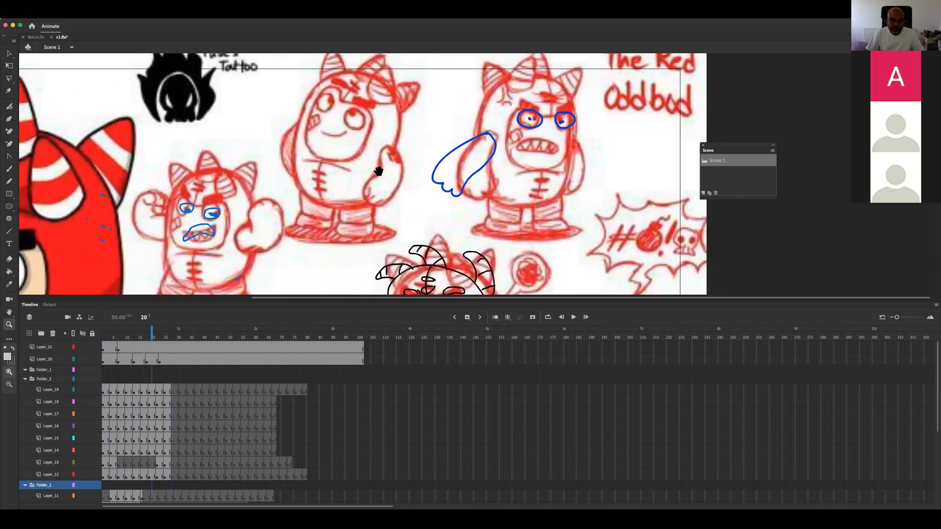
drag(378, 171, 471, 73)
mouse_move(140, 333)
mouse_down()
mouse_move(87, 339)
mouse_move(151, 333)
mouse_move(112, 334)
mouse_up()
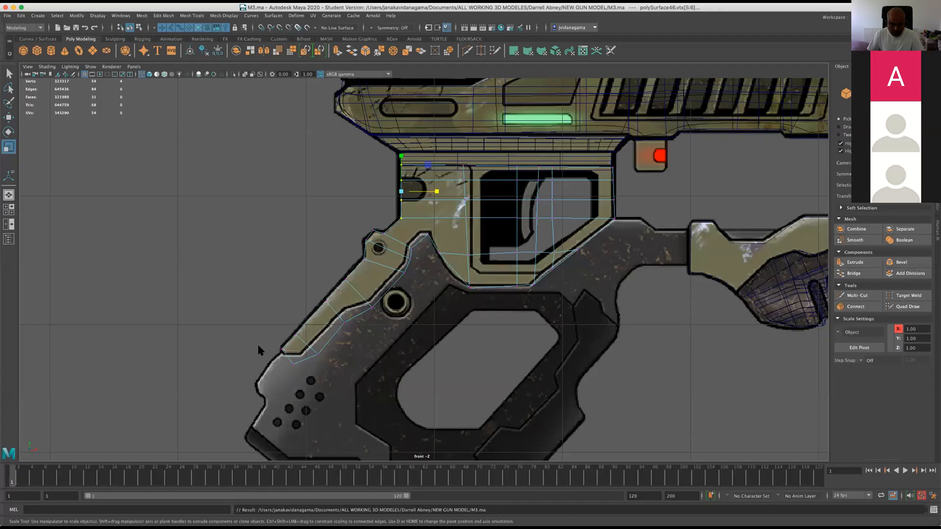
Switch back to Maya and scale the five vertices of the lower trigger-opening cut flat along Y.
scroll(304, 292, down, 10)
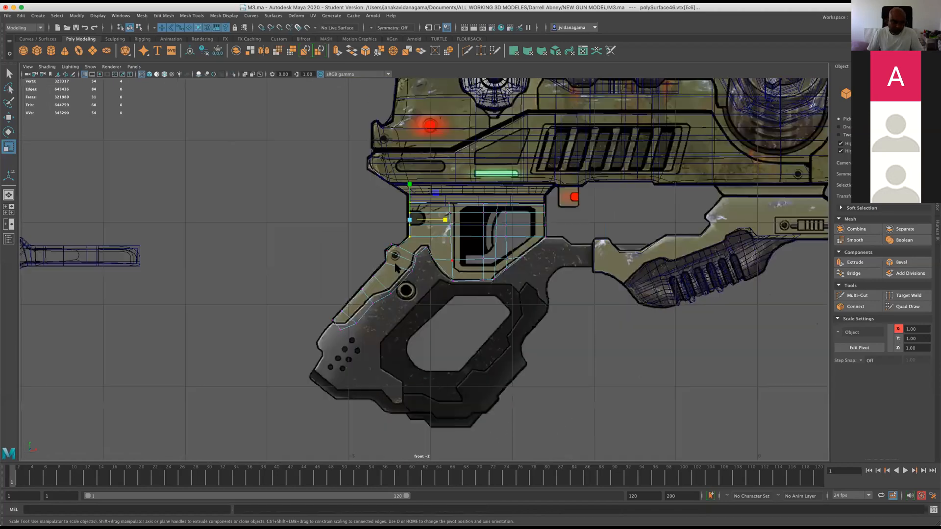
scroll(396, 300, up, 10)
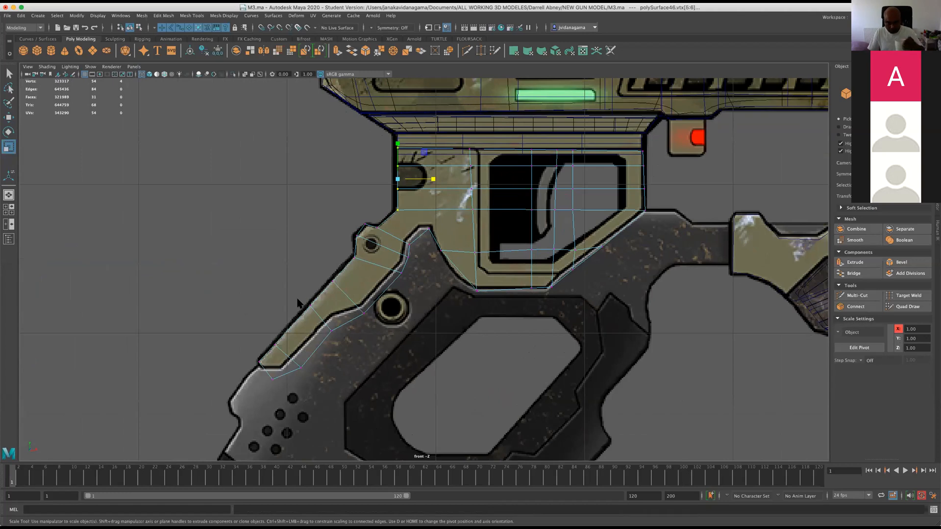
drag(455, 235, 628, 270)
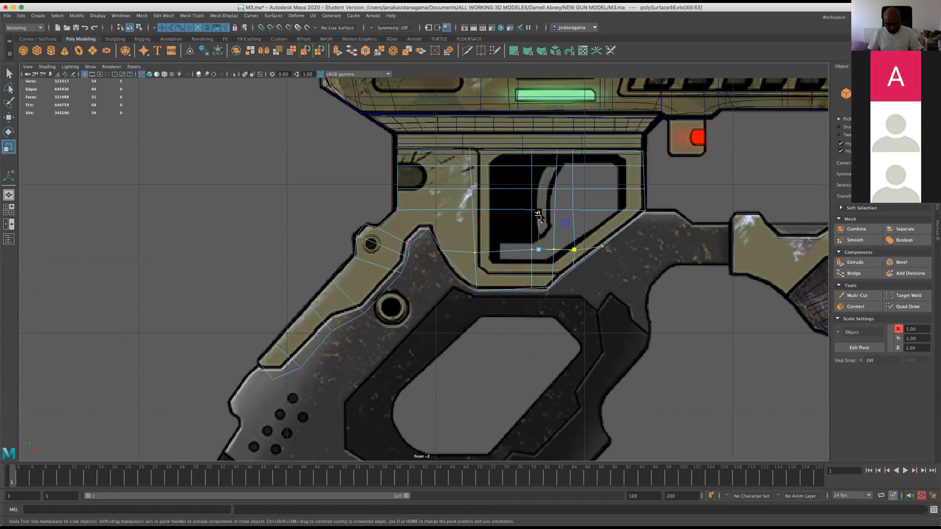
drag(538, 215, 539, 247)
scroll(434, 267, up, 2)
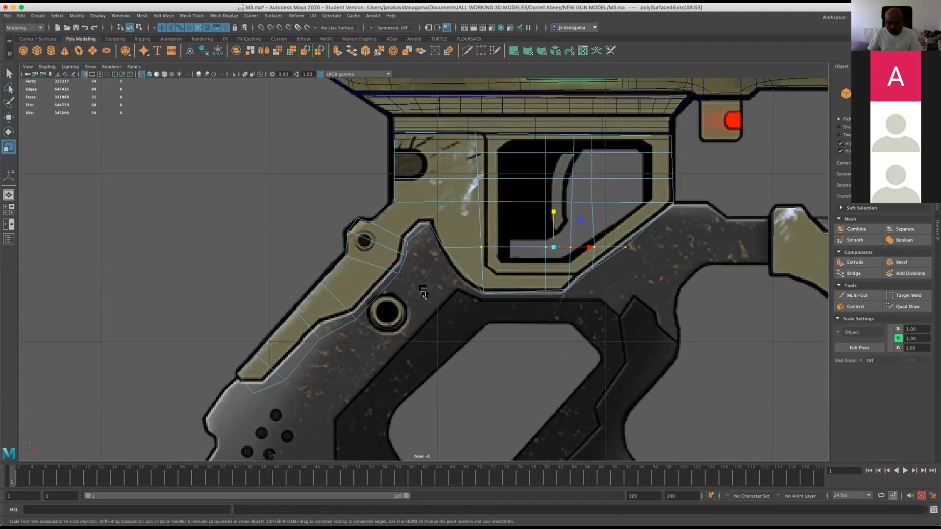
Scale the frame's bottom-edge vertices flat along Y and the vertical cut beside the trigger opening's rear edge flat along X.
drag(593, 312, 472, 277)
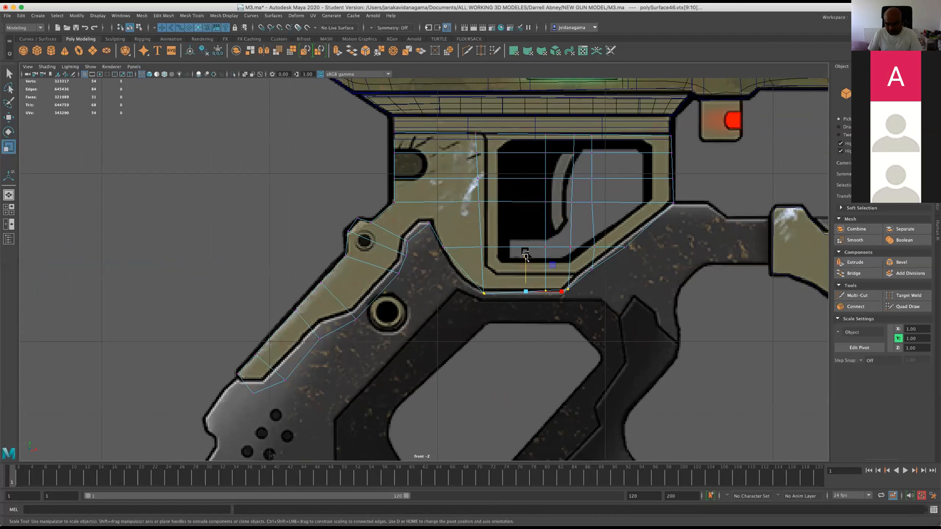
scroll(515, 295, up, 2)
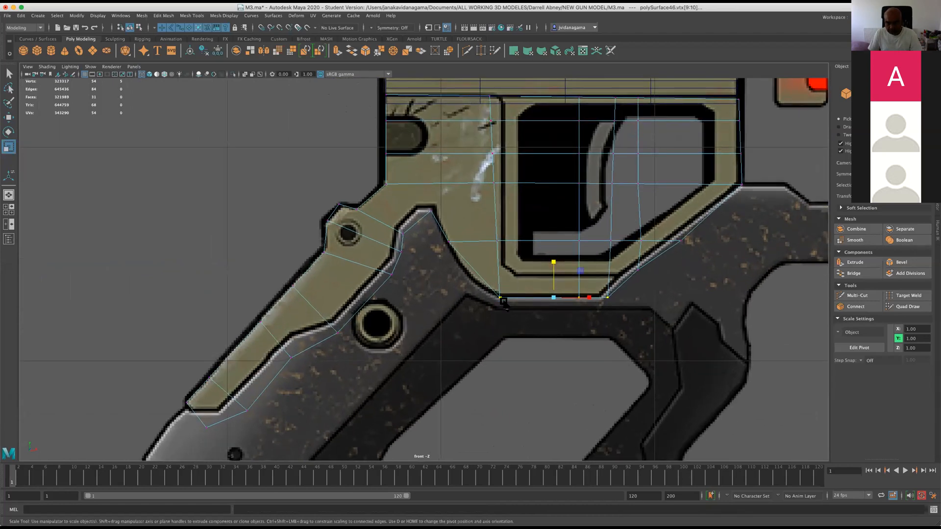
drag(473, 84, 510, 352)
key(j)
drag(531, 198, 467, 211)
Scale each of the three vertical vertex columns through the trigger opening flat along X.
drag(559, 87, 595, 353)
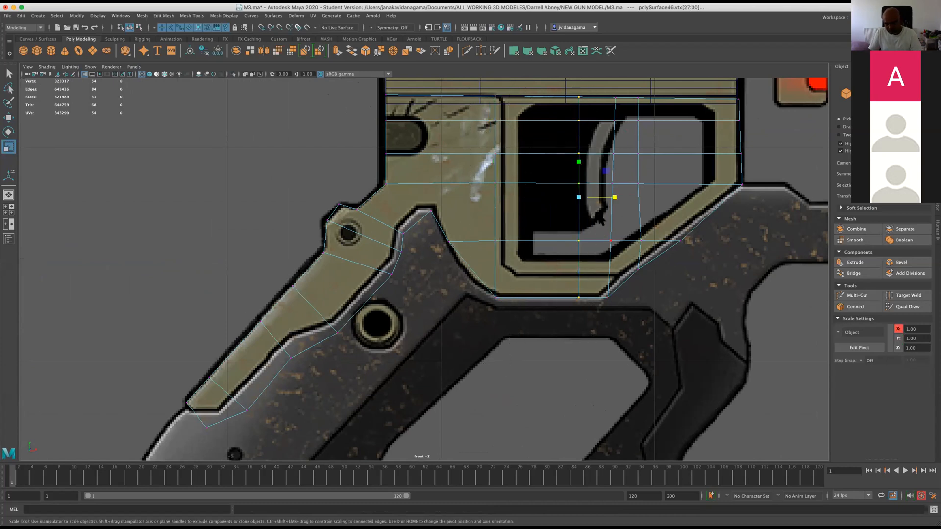
key(j)
drag(613, 197, 571, 208)
drag(603, 79, 613, 313)
key(j)
drag(646, 198, 544, 195)
drag(628, 82, 668, 328)
drag(656, 191, 593, 209)
Scale the frame's top edge and the three horizontal vertex rows below it flat along Y, one row at a time.
drag(368, 104, 769, 144)
key(j)
click(562, 84)
drag(759, 141, 369, 166)
drag(563, 118, 568, 182)
drag(372, 82, 764, 115)
drag(559, 83, 556, 145)
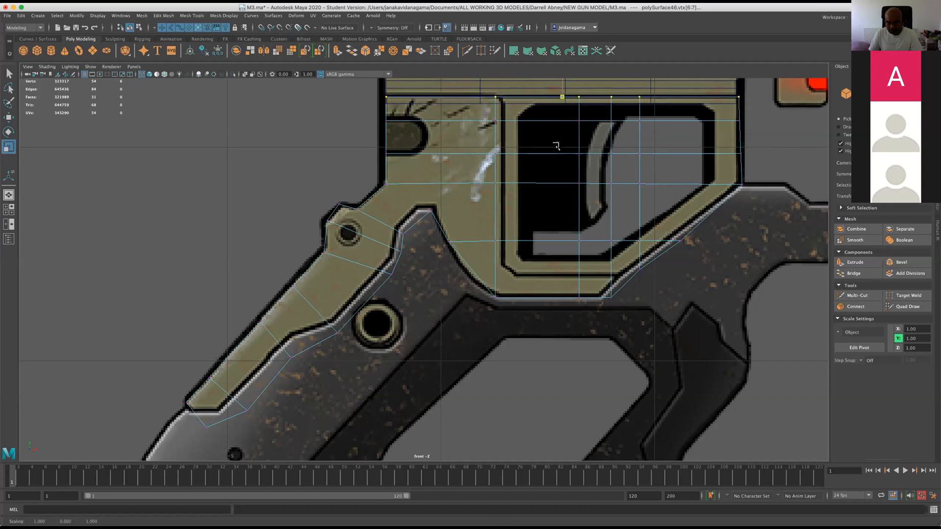
drag(379, 184, 725, 222)
drag(371, 168, 657, 199)
drag(564, 148, 567, 222)
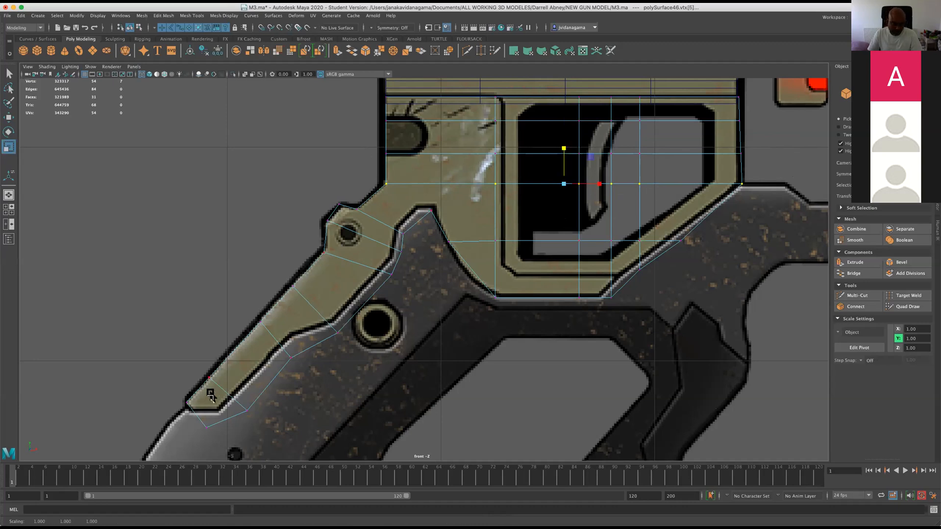
Save the M3.ma scene, accepting the student version notice.
key(q)
key(super+s)
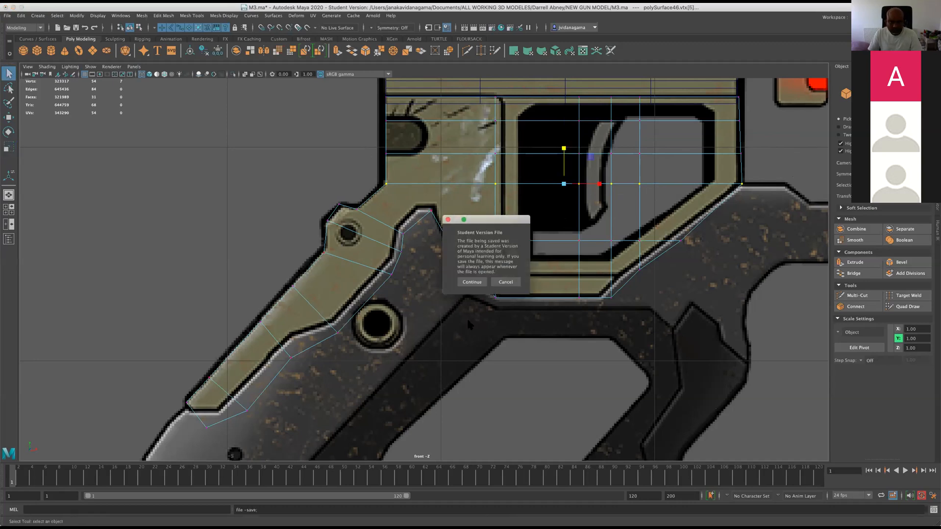
click(471, 282)
key(r)
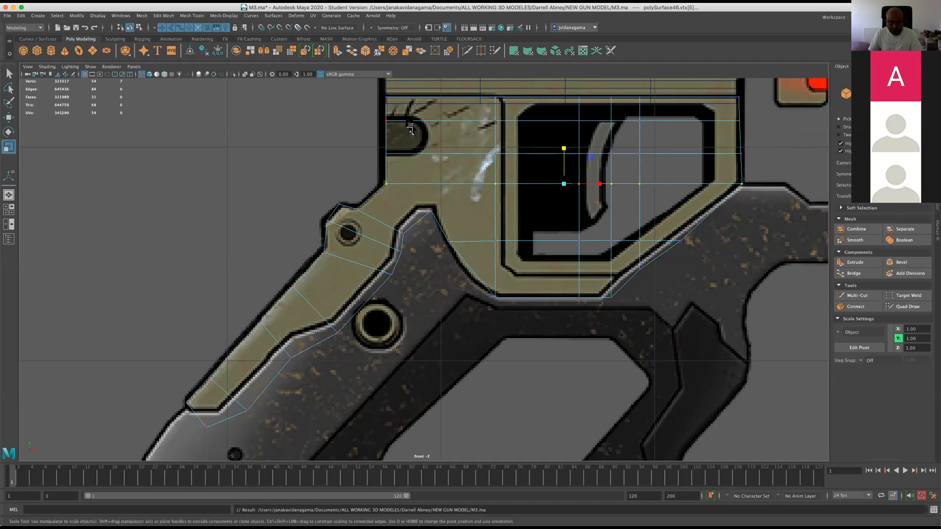
Multi-Cut a new line of edges lengthwise along the rear grip strip, from its lower end up through the frame's rear section.
scroll(411, 128, down, 8)
scroll(409, 131, up, 6)
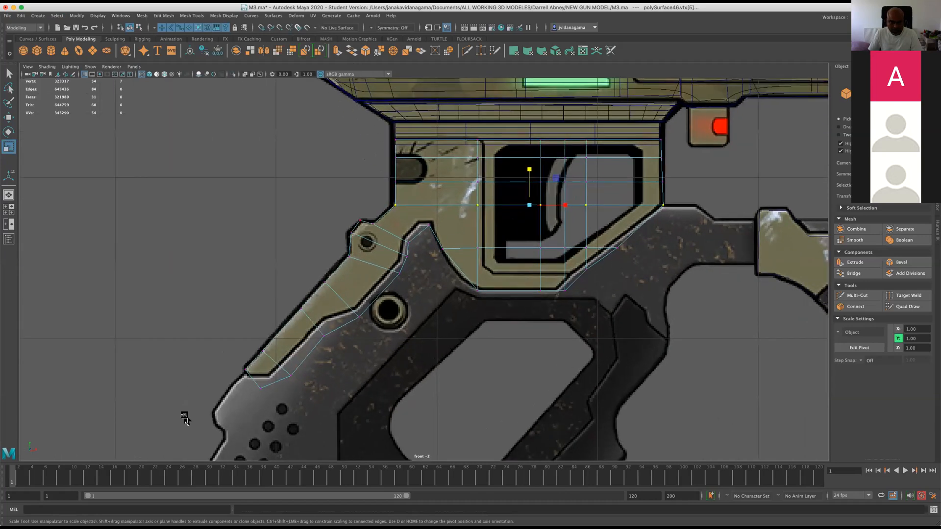
click(467, 51)
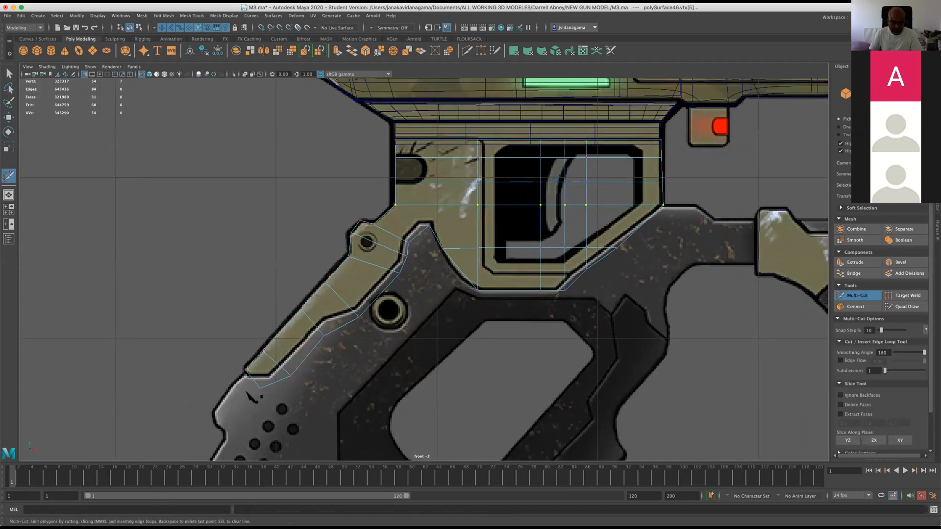
click(236, 397)
click(420, 204)
key(Return)
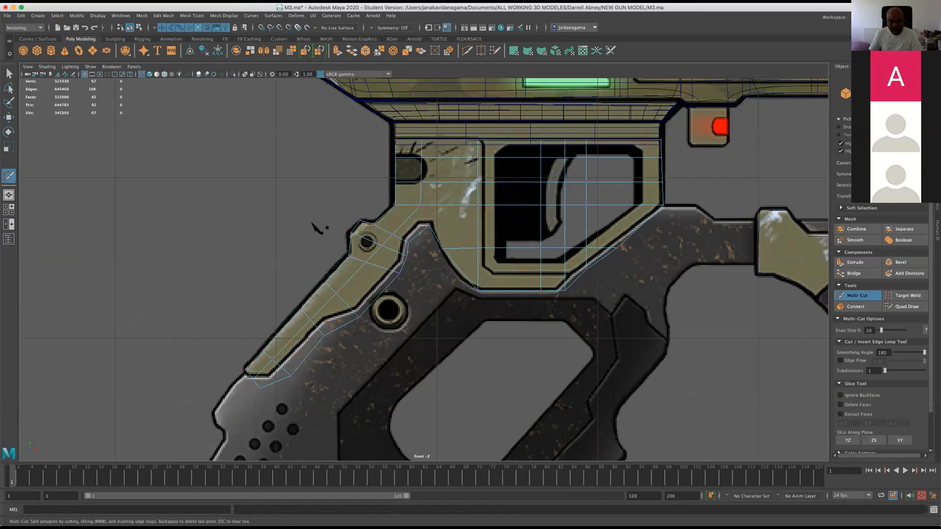
Slice a cut across the grip strip and a vertical cut through the rear part of the trigger opening.
drag(244, 291, 322, 377)
drag(511, 166, 511, 304)
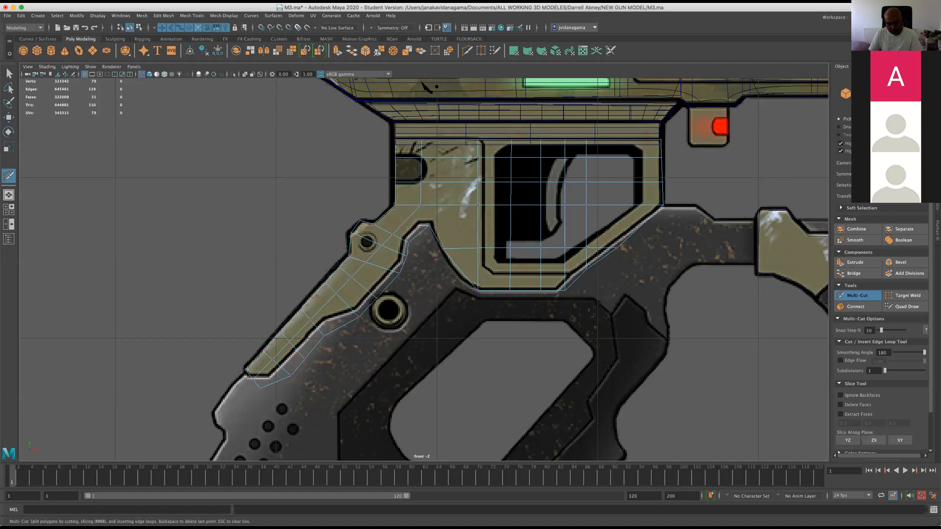
Cut a vertical edge through the trigger-housing mesh beside the guard opening and save the scene, accepting the Student Version notice.
drag(437, 189, 436, 231)
click(9, 117)
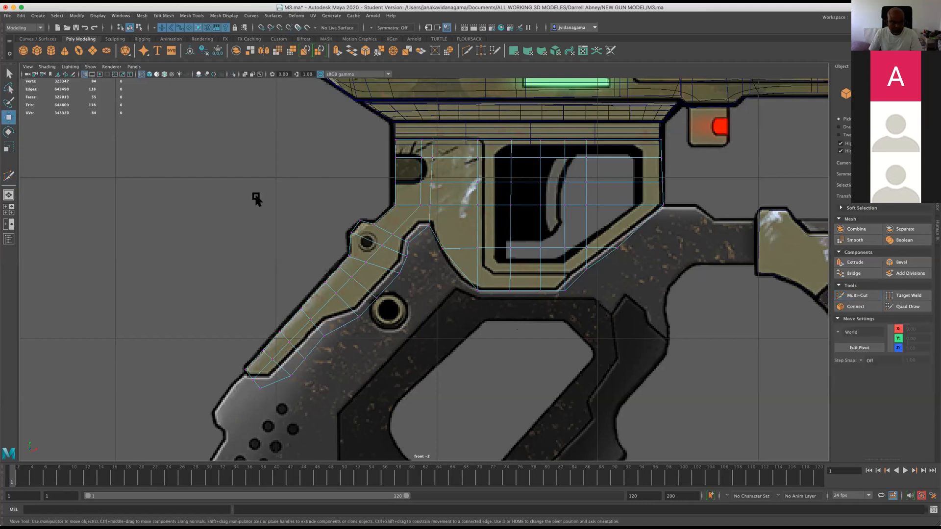
click(75, 28)
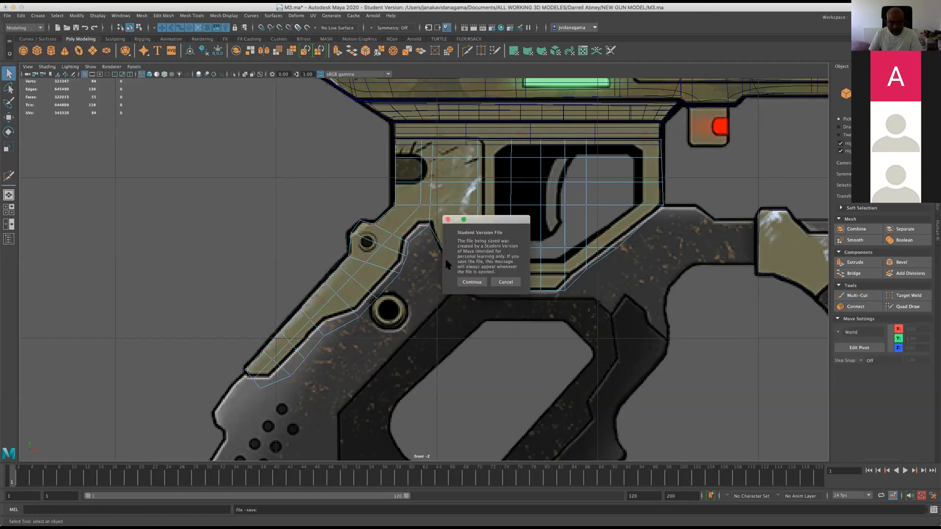
click(466, 281)
Show the mesh in all four views and move the flat trigger-housing mesh down by 0.09 along Y.
scroll(423, 235, up, 2)
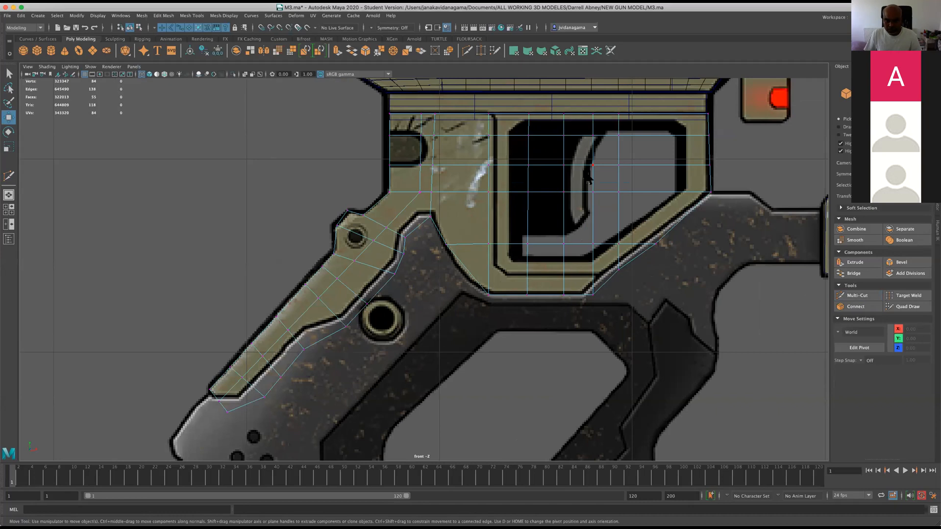
key(space)
alt+drag(601, 183, 564, 183)
alt+right_drag(564, 183, 581, 264)
alt+drag(595, 214, 622, 165)
right_drag(593, 162, 623, 156)
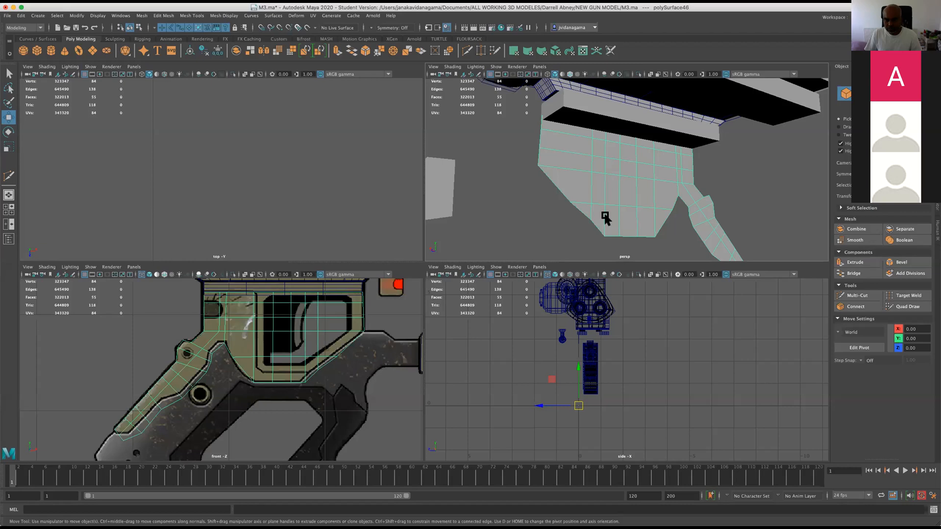
drag(576, 367, 575, 368)
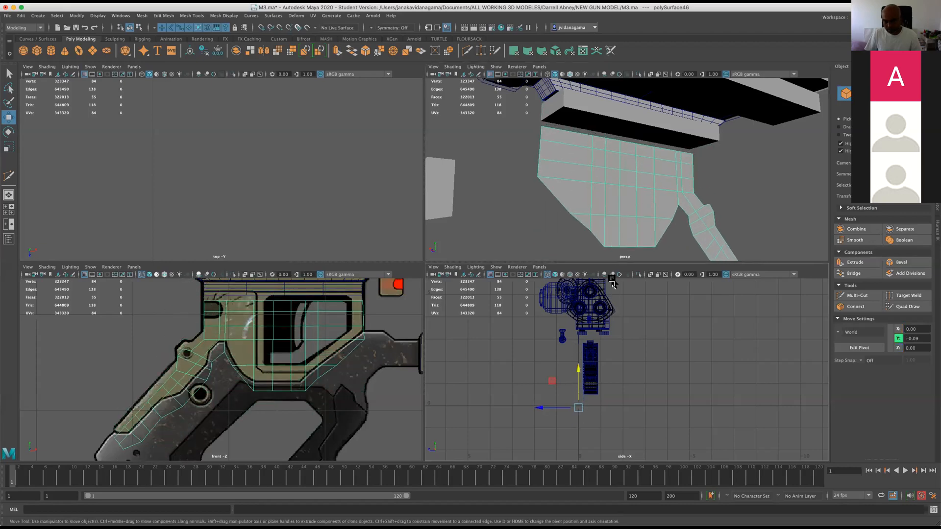
Extrude all faces of the trigger-housing mesh along its depth to give it thickness, and turn on the smooth cage preview.
right_drag(593, 225, 572, 164)
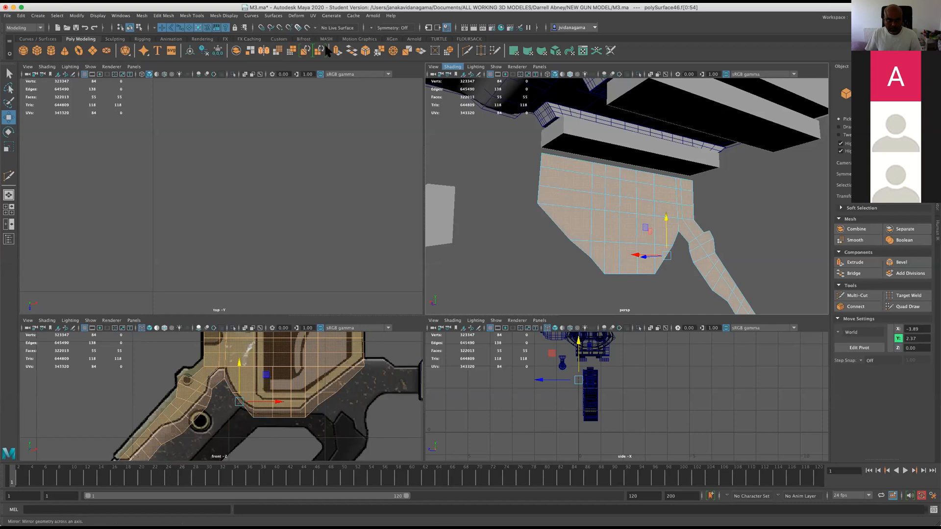
key(ctrl+e)
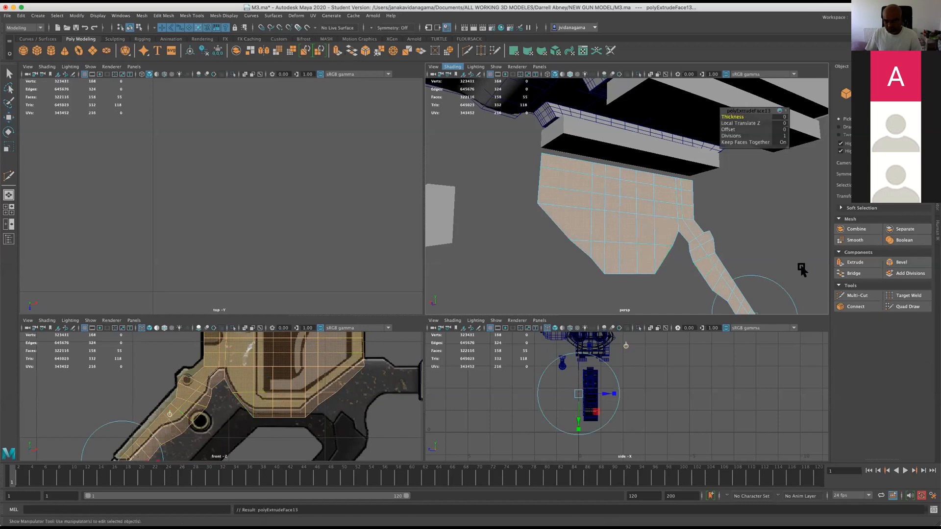
alt+drag(643, 272, 644, 283)
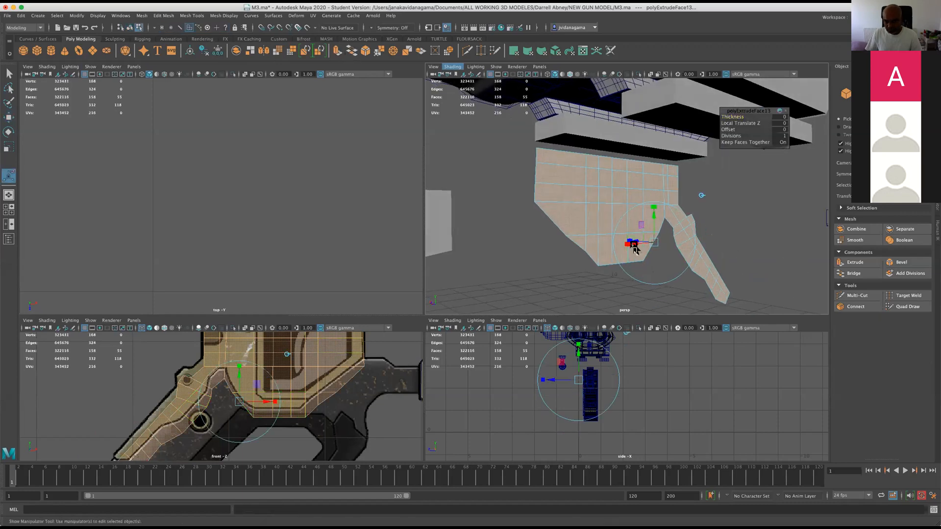
drag(638, 244, 657, 245)
key(2)
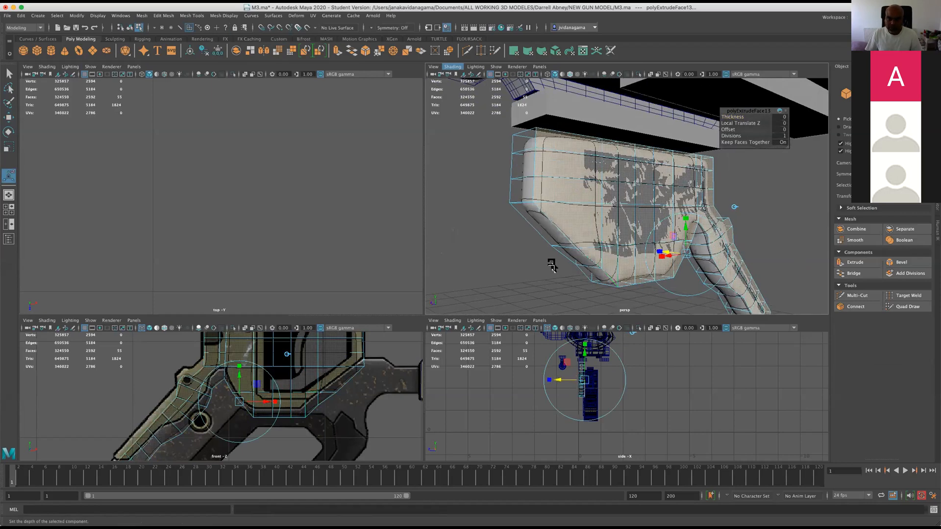
Insert three edge loops through the thickness of the extruded housing with the Insert Edge Loop tool, supporting both side edges.
key(space)
key(space)
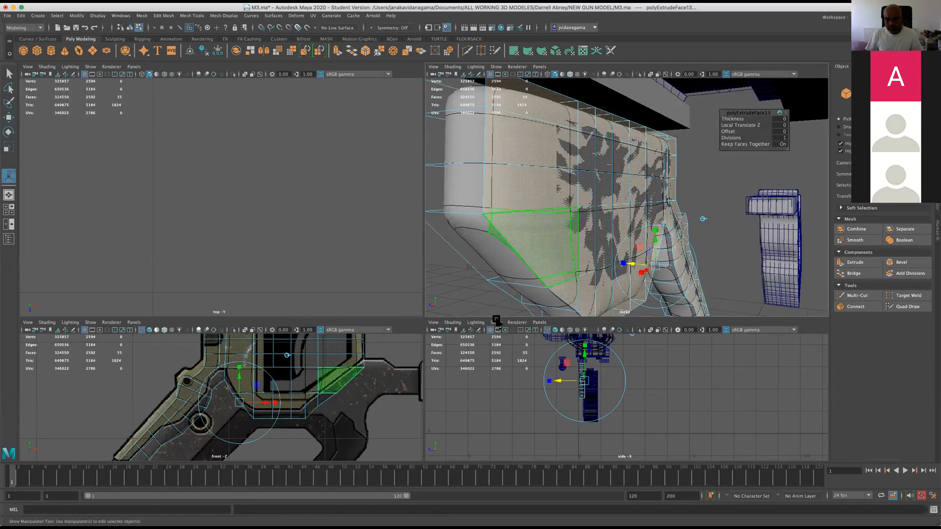
key(space)
alt+drag(459, 338, 602, 329)
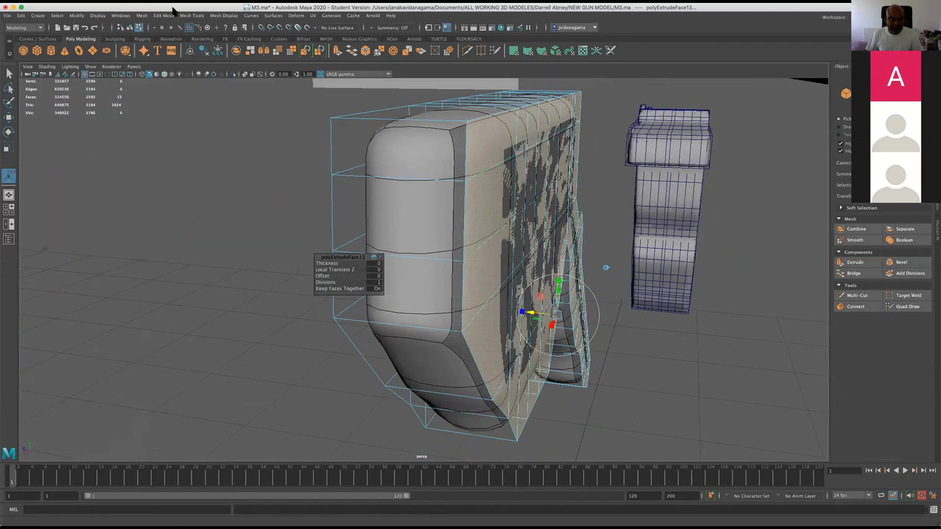
click(192, 16)
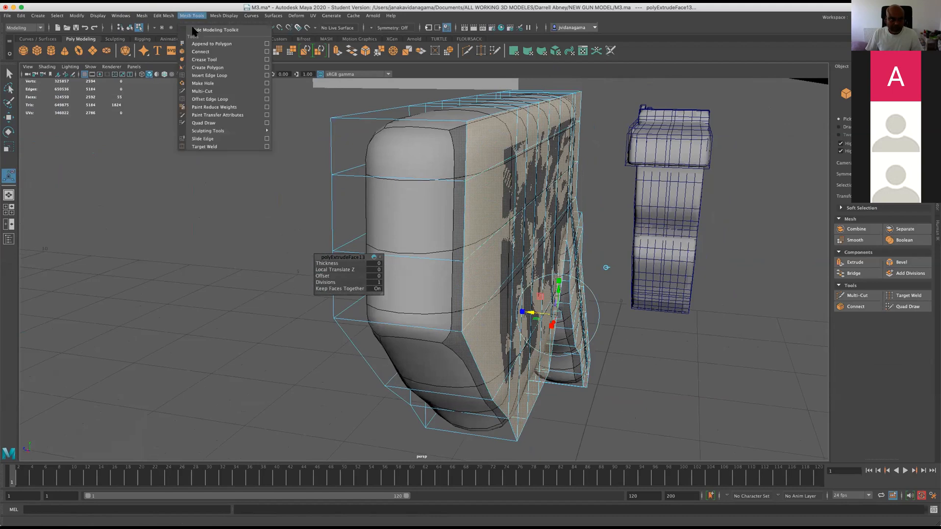
click(266, 75)
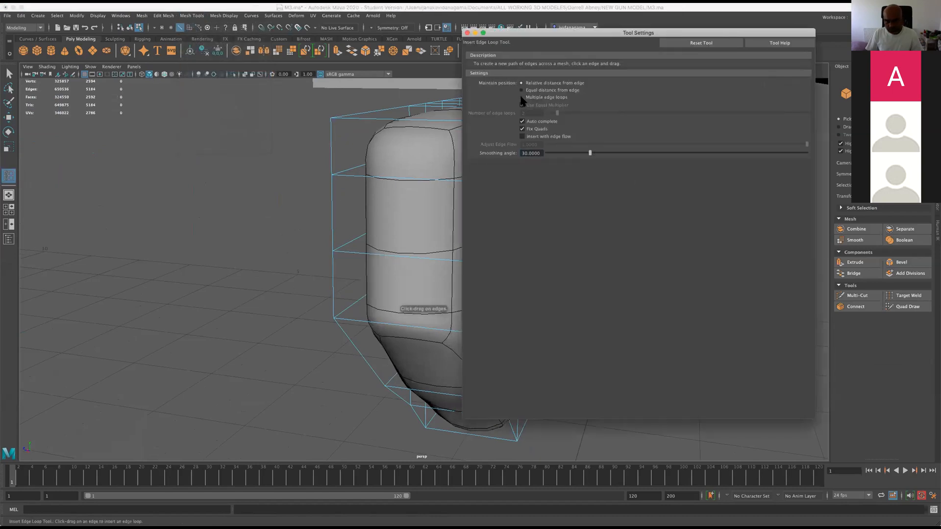
click(468, 33)
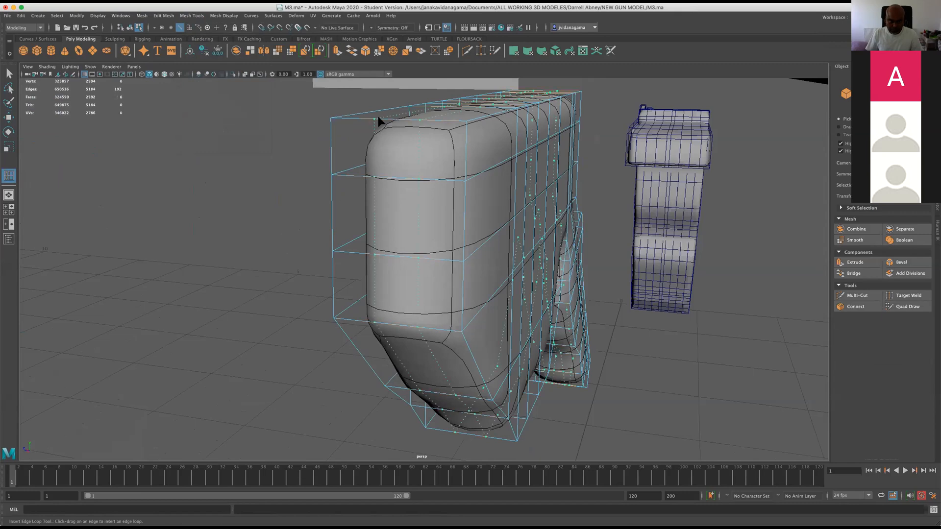
click(379, 121)
click(436, 119)
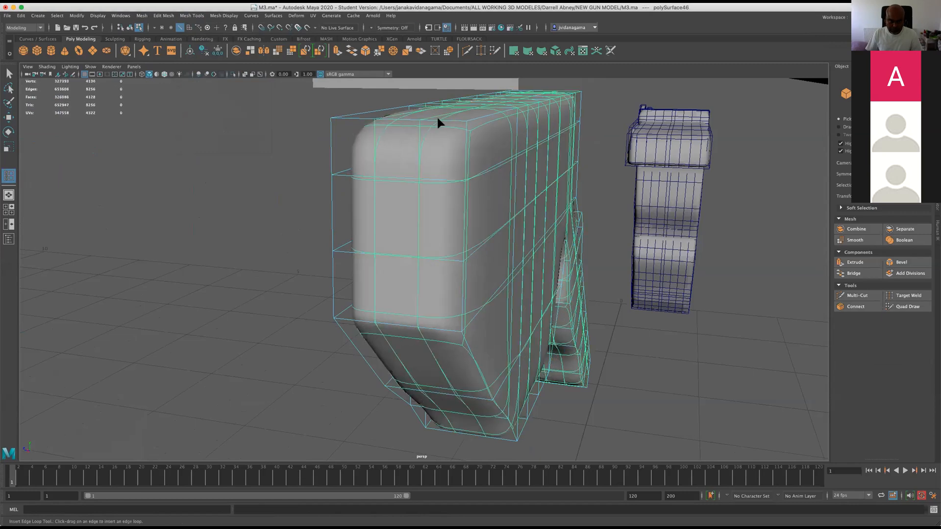
click(348, 115)
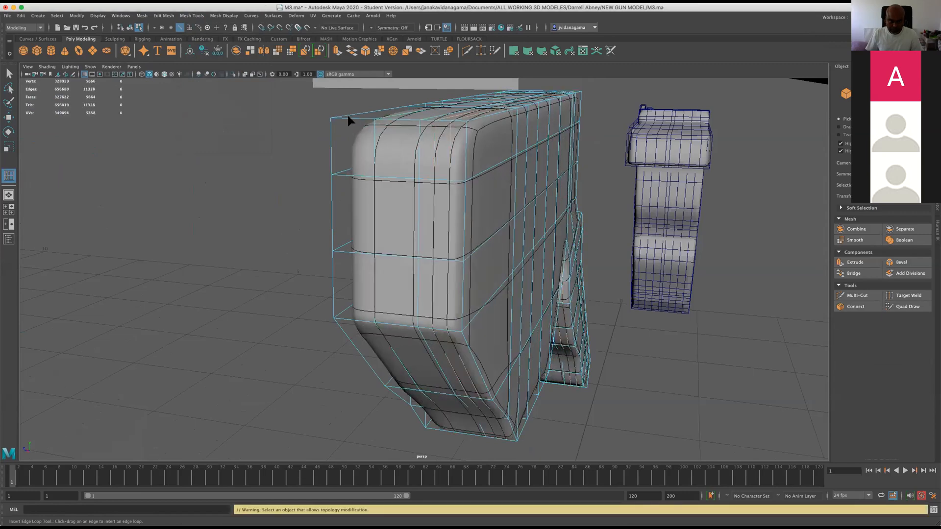
Examine the smoothed housing and grip arm from several angles, comparing the surface with and without smoothing.
mouse_move(390, 154)
alt+mouse_down()
mouse_move(425, 192)
mouse_move(384, 179)
mouse_move(395, 169)
alt+mouse_up()
alt+drag(426, 200, 527, 208)
key(space)
key(space)
key(space)
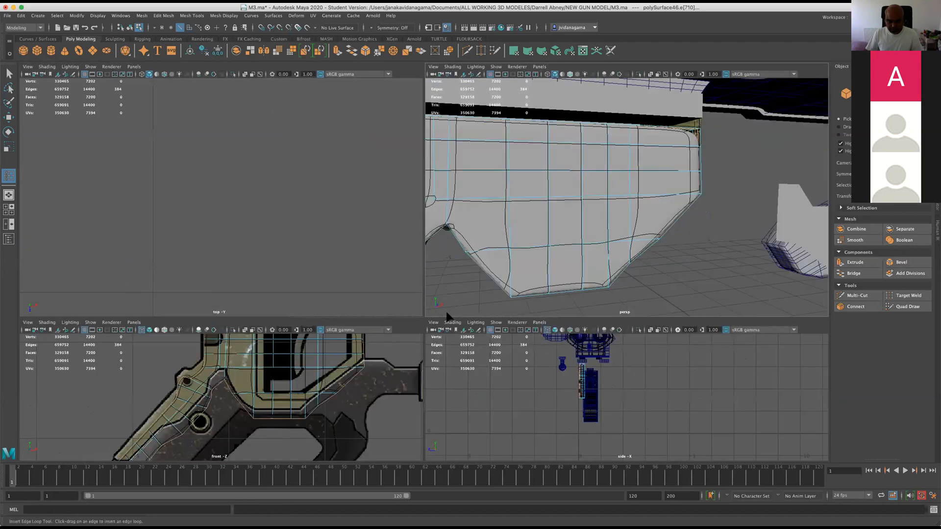
key(space)
scroll(434, 276, down, 5)
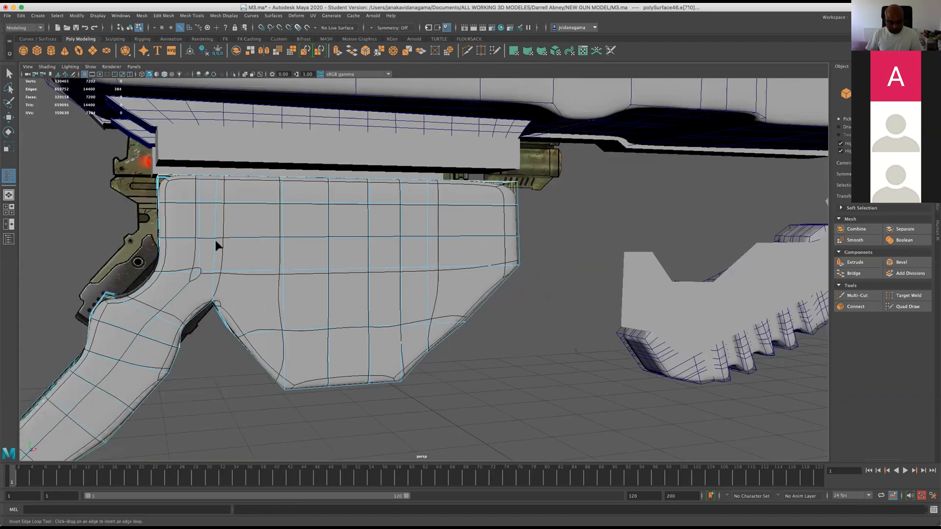
key(1)
mouse_move(288, 252)
alt+mouse_down()
mouse_move(214, 246)
mouse_move(357, 252)
mouse_move(305, 260)
mouse_move(230, 237)
mouse_move(278, 240)
alt+mouse_up()
key(3)
alt+drag(378, 275, 411, 264)
alt+drag(466, 263, 468, 266)
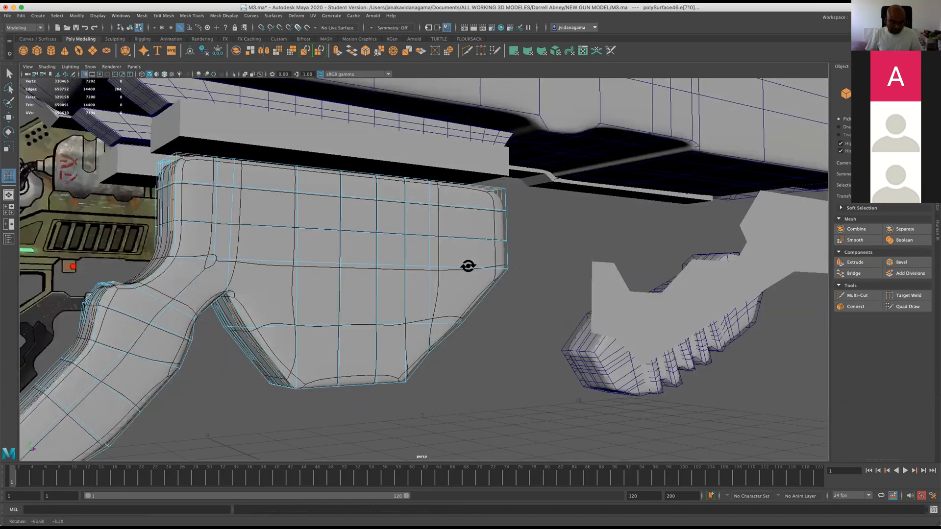
alt+middle_drag(401, 268, 525, 286)
alt+drag(524, 285, 531, 289)
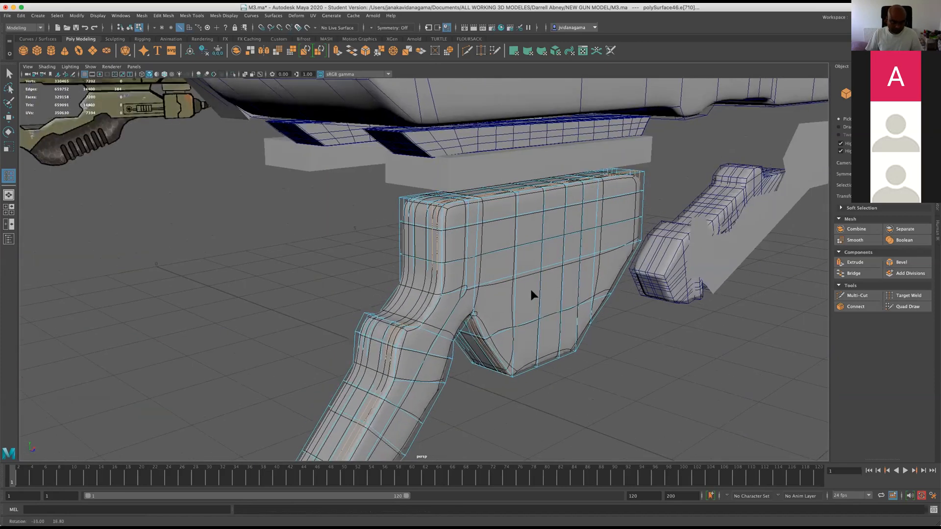
alt+middle_drag(531, 290, 547, 221)
alt+drag(547, 220, 474, 267)
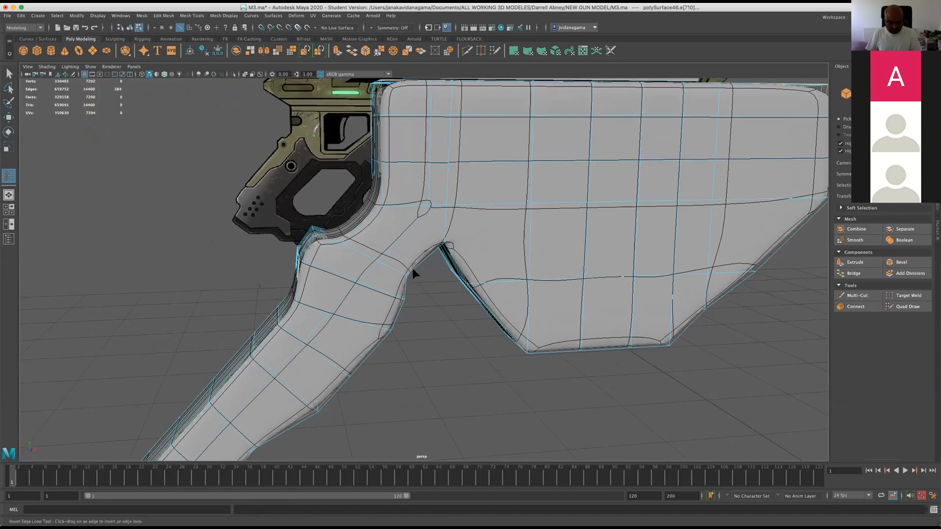
Try to insert an edge loop across the lower grip arm, undo it, and check the unsmoothed edge flow along the sloped side.
key(1)
alt+drag(408, 266, 412, 242)
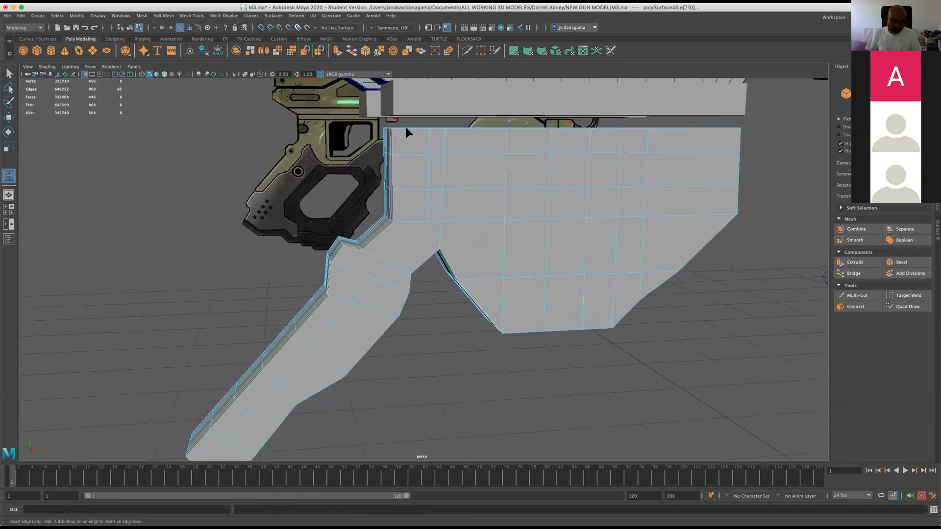
key(F8)
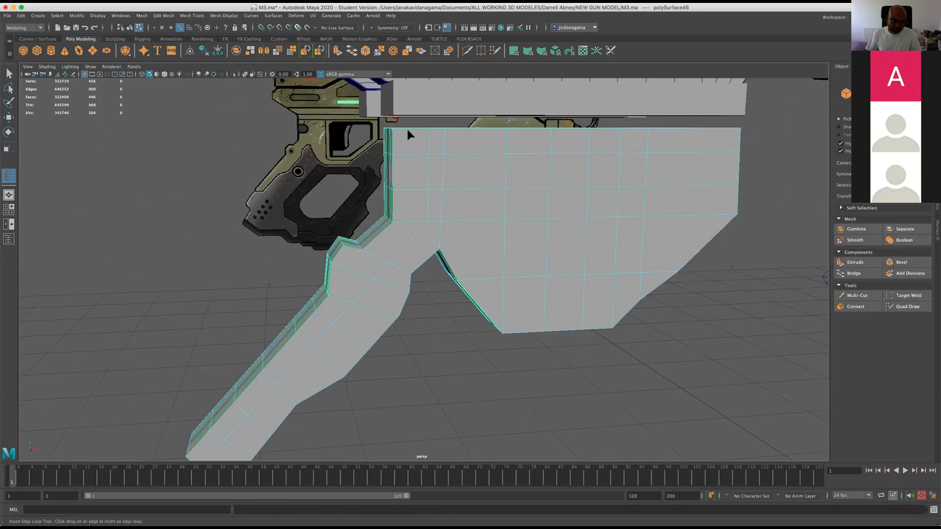
click(237, 406)
key(ctrl+z)
alt+drag(437, 281, 513, 207)
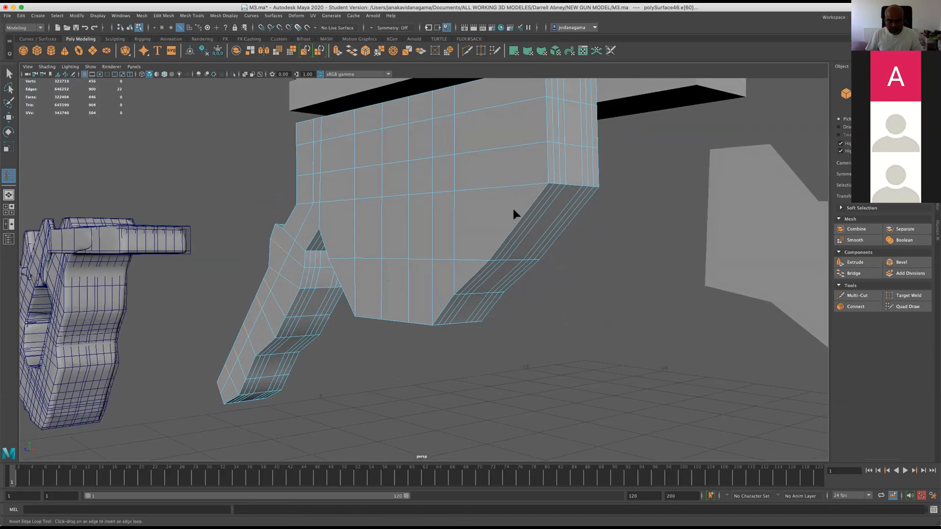
click(532, 209)
alt+right_drag(542, 208, 583, 172)
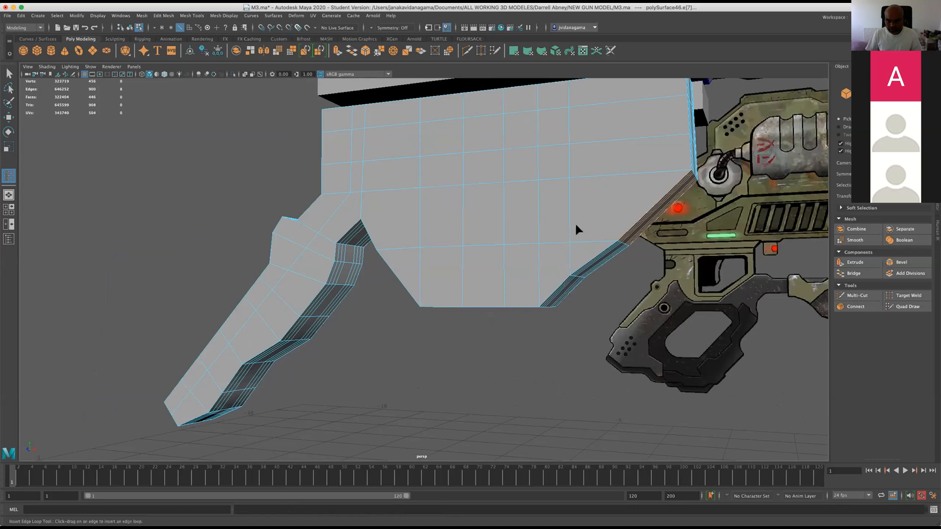
alt+drag(659, 213, 569, 205)
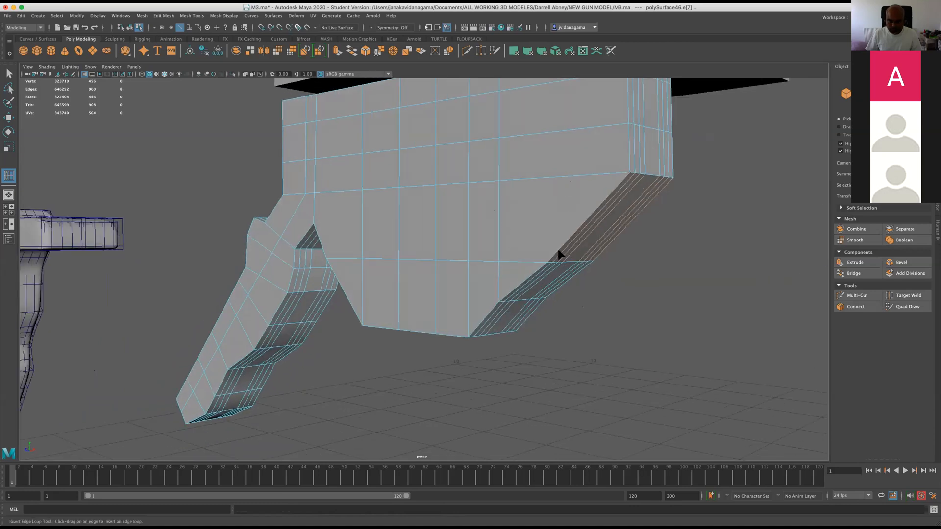
alt+drag(559, 254, 541, 248)
Merge the overlapping vertices at the junction where the grip arm meets the housing.
right_drag(423, 176, 387, 179)
alt+drag(441, 216, 509, 198)
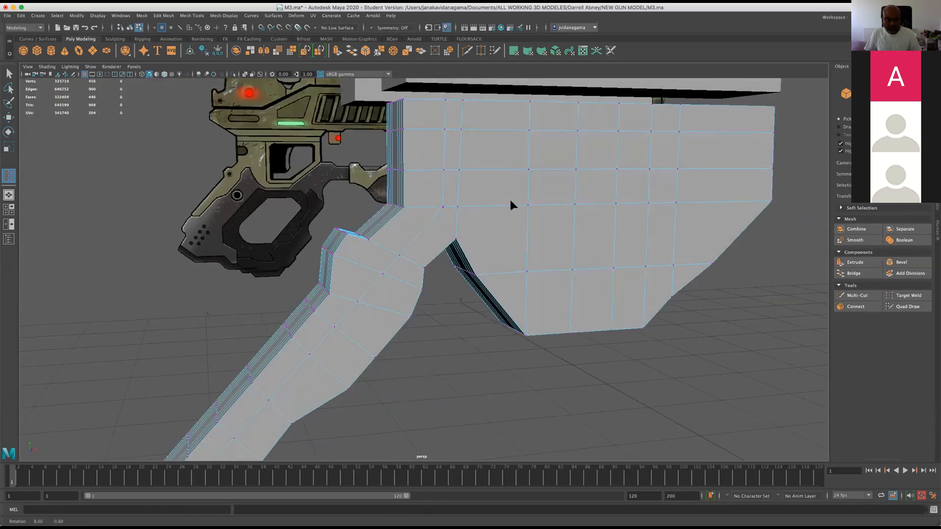
key(2)
mouse_move(410, 188)
right_down()
mouse_move(379, 192)
mouse_move(424, 190)
right_up()
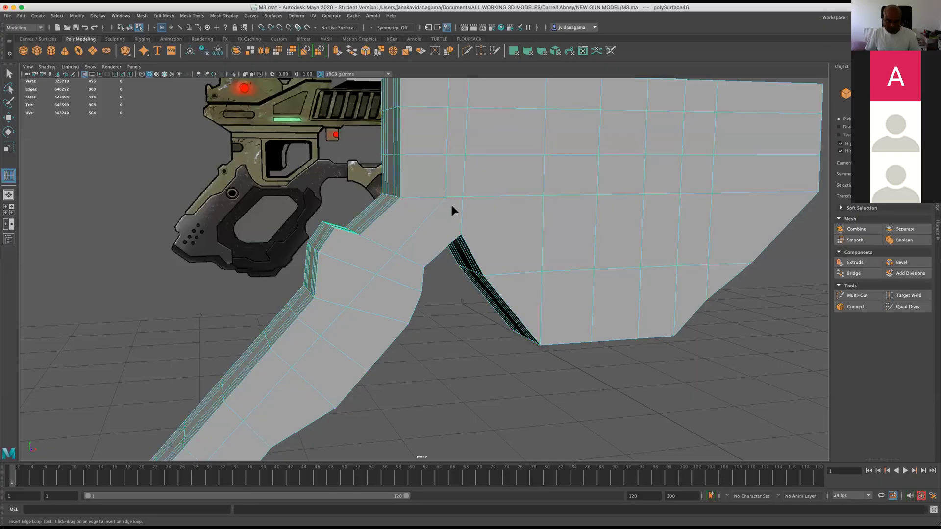
right_drag(427, 178, 403, 181)
click(450, 187)
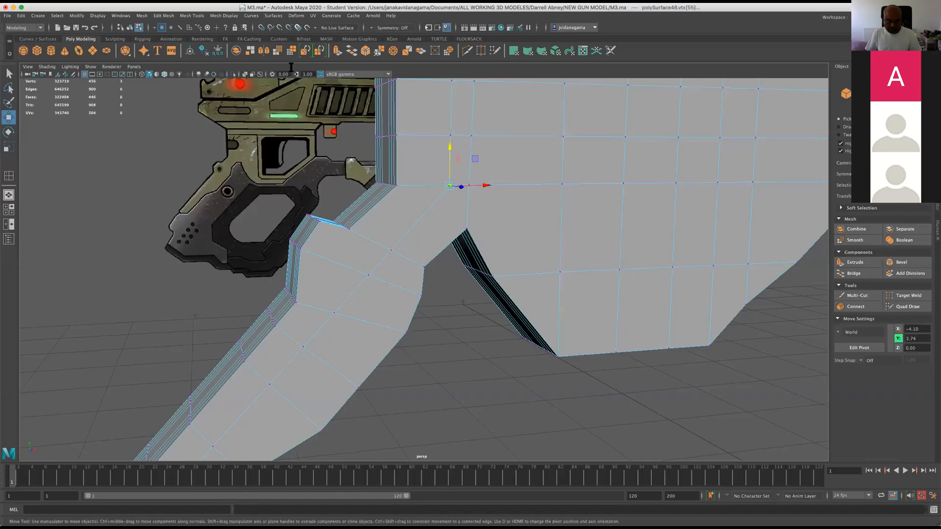
click(161, 16)
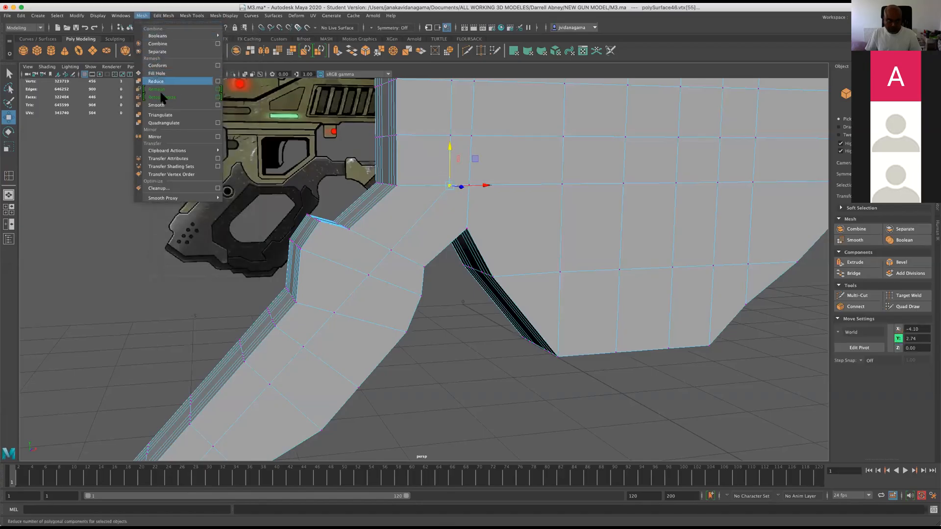
click(172, 99)
alt+drag(216, 142, 537, 139)
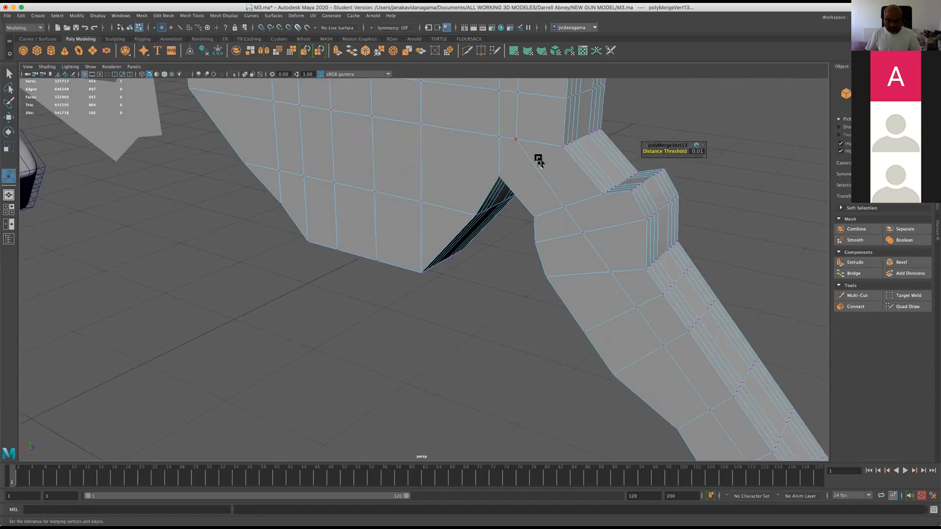
click(537, 161)
key(g)
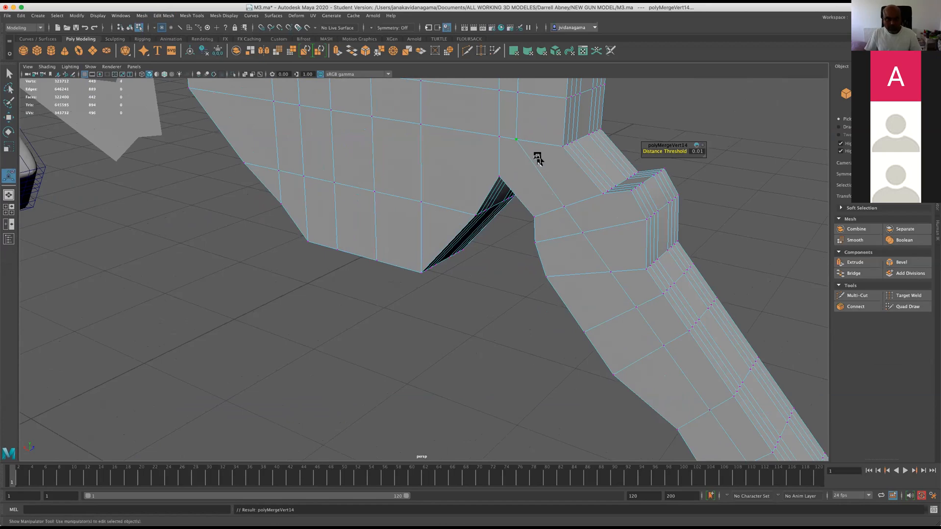
Examine the merged junction and the notch beside the grip arm, with and without smoothing.
key(3)
alt+drag(493, 157, 361, 110)
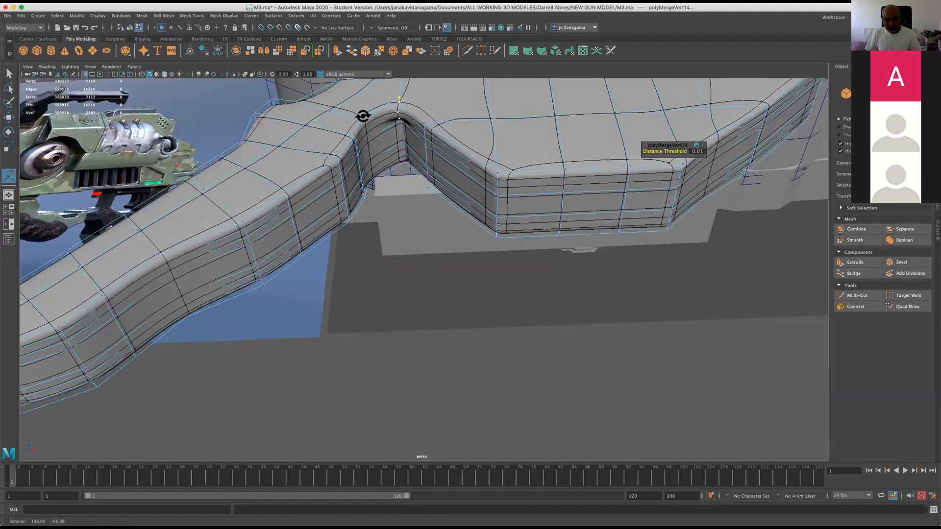
key(1)
alt+drag(414, 147, 444, 212)
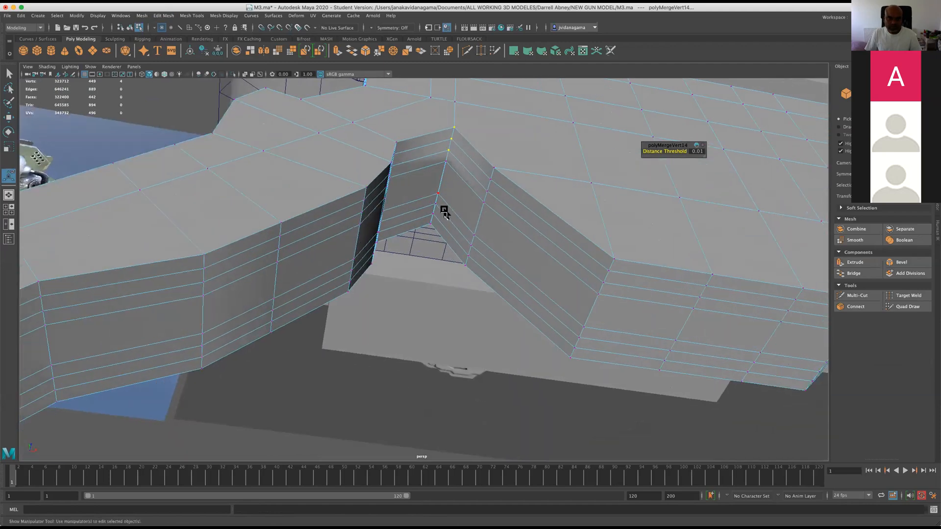
right_drag(425, 165, 424, 183)
right_drag(421, 148, 424, 147)
Select the edge loop through the inner corner of the notch between housing and grip arm, and delete it with Delete Edge/Vertex.
click(440, 178)
alt+drag(440, 220, 513, 244)
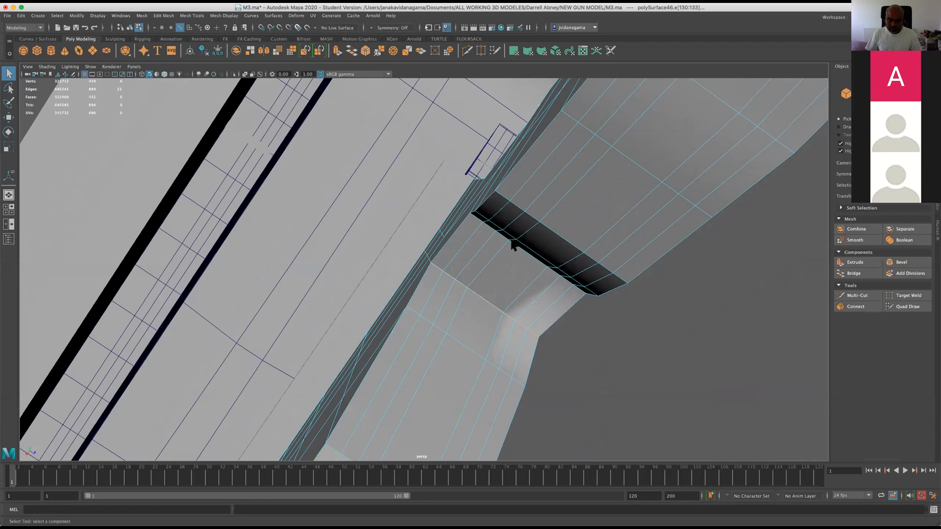
alt+middle_drag(513, 244, 485, 158)
alt+drag(473, 169, 392, 193)
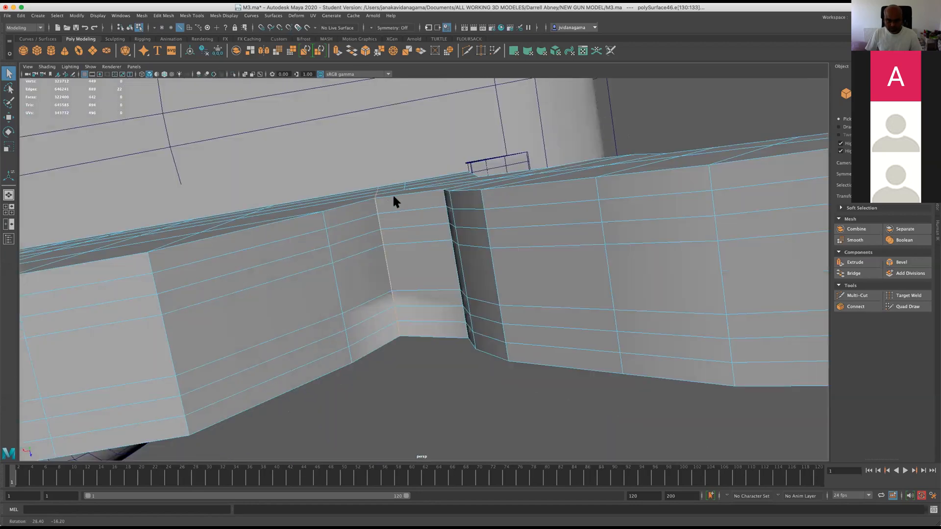
right_click(365, 217)
click(365, 198)
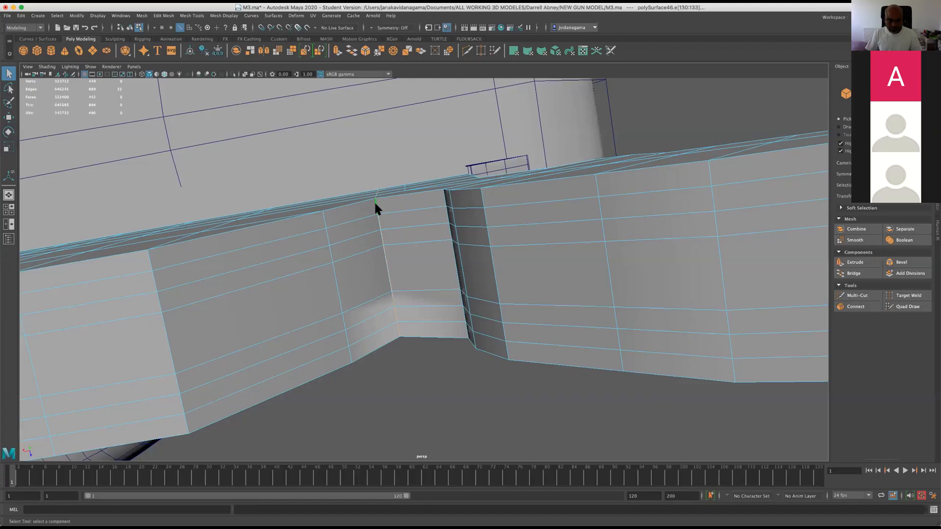
click(9, 118)
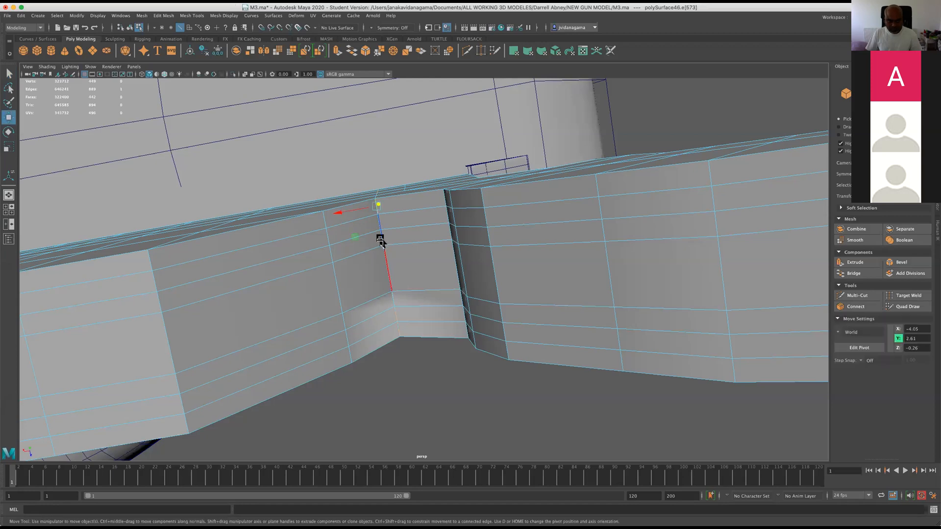
alt+drag(437, 307, 594, 247)
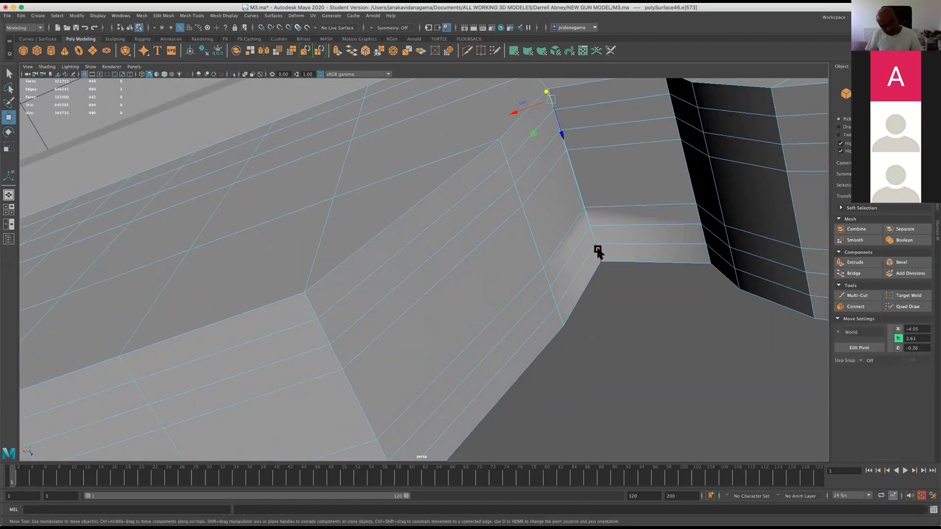
shift+click(571, 164)
shift+double_click(564, 145)
click(167, 16)
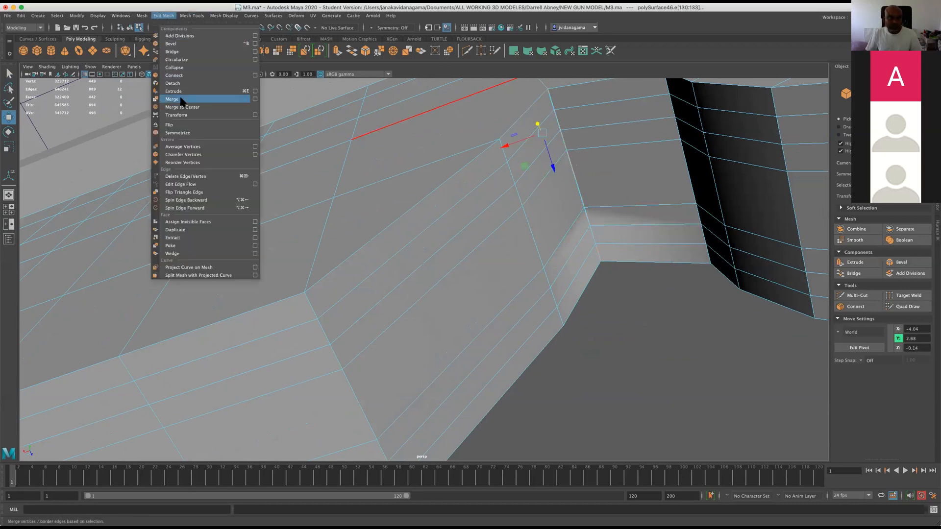
mouse_move(191, 15)
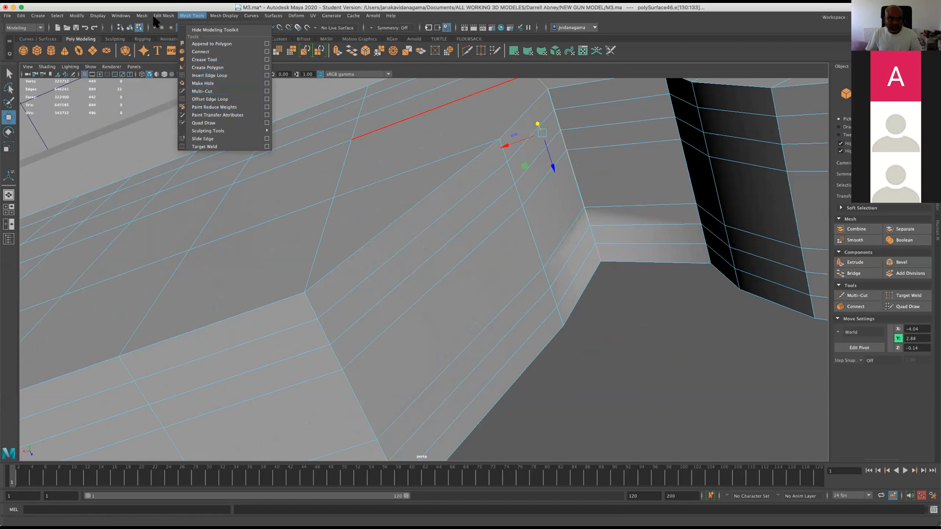
mouse_move(142, 17)
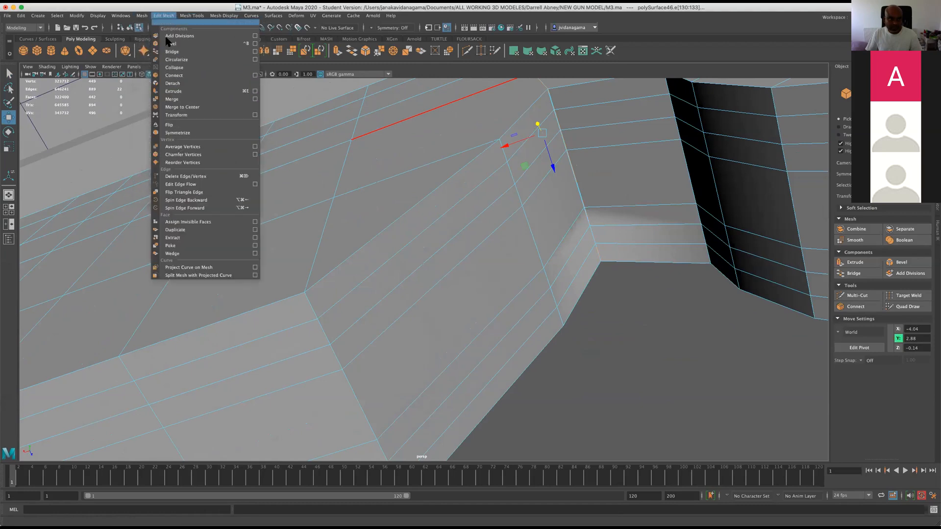
click(187, 177)
Return to object mode and move the whole housing mesh along Z to about -2.68, clear of the gun body.
alt+drag(381, 245, 452, 259)
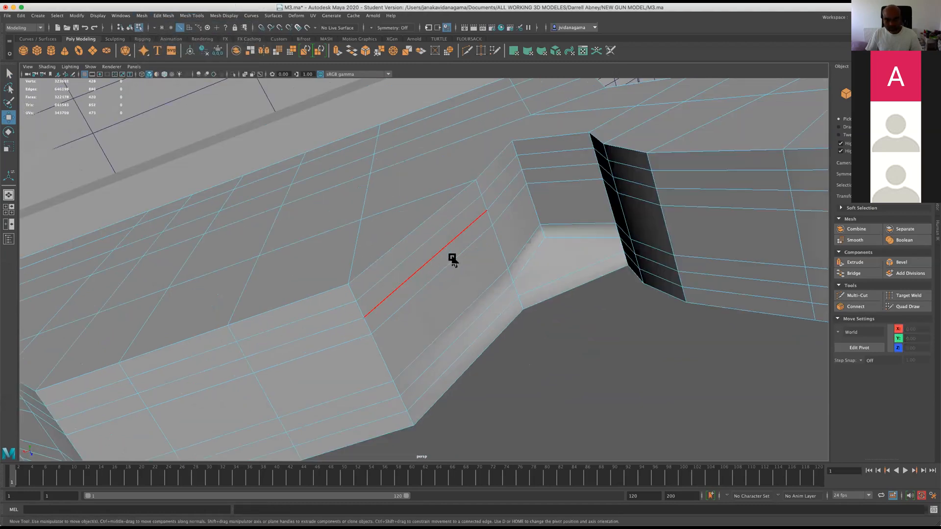
key(1)
alt+drag(487, 228, 394, 270)
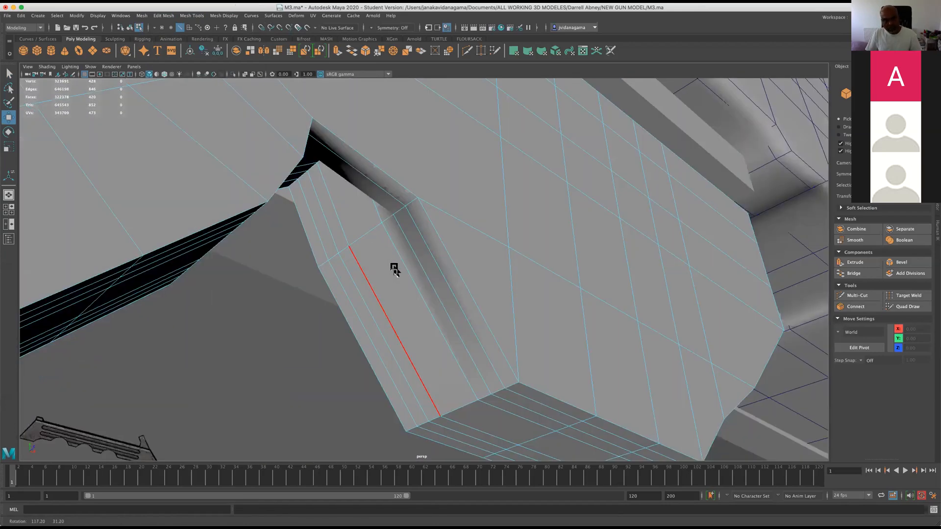
scroll(426, 289, down, 5)
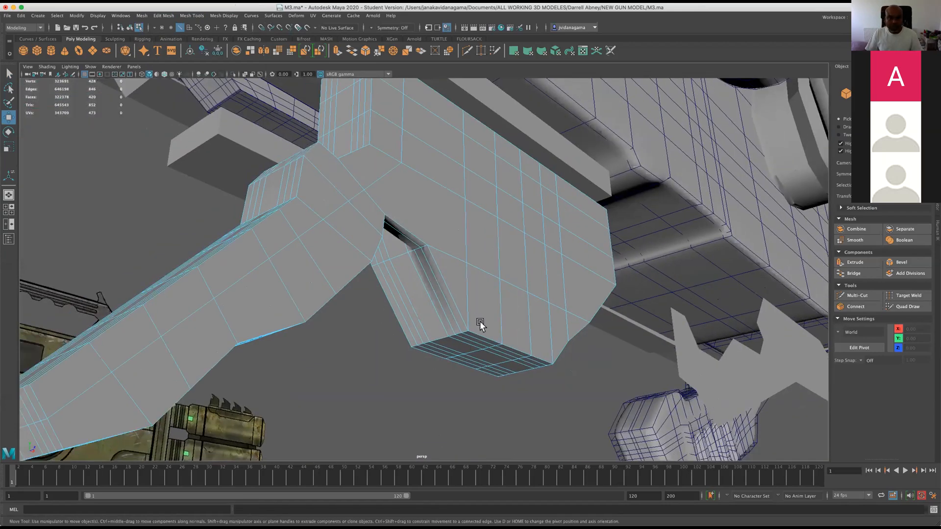
alt+drag(480, 321, 437, 263)
scroll(422, 284, down, 5)
right_drag(423, 250, 456, 243)
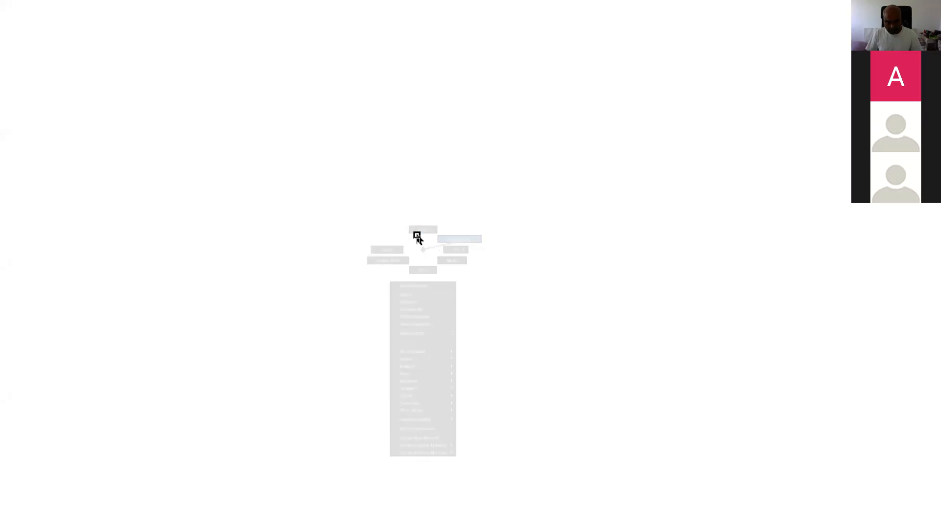
scroll(424, 272, down, 4)
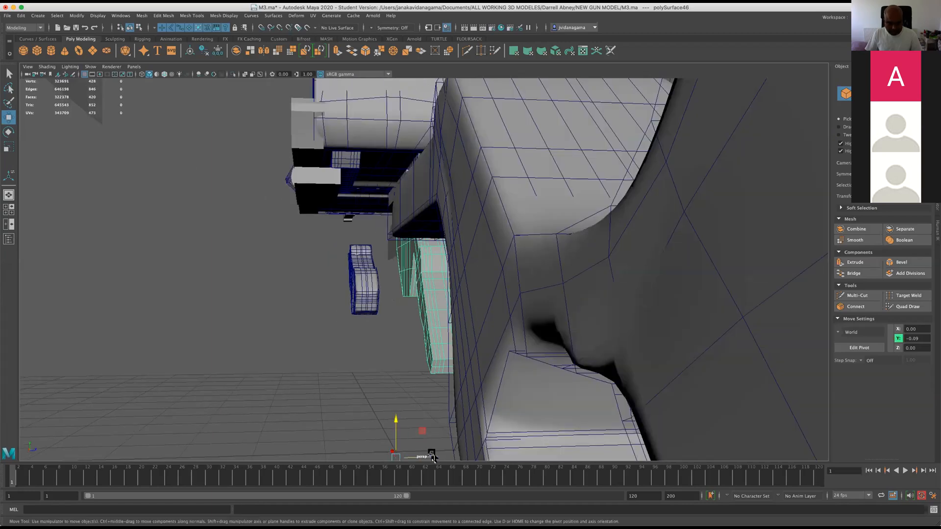
alt+drag(431, 457, 378, 357)
mouse_move(309, 342)
alt+right_down()
mouse_move(351, 353)
mouse_move(322, 353)
alt+right_up()
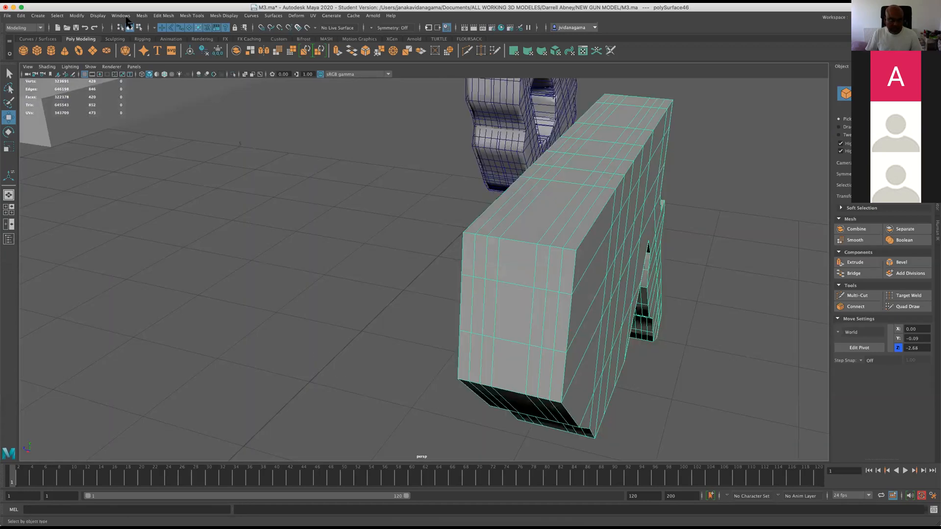
Insert an edge loop down the middle of the housing's thickness with the Insert Edge Loop tool, using relative distance from edge.
click(153, 16)
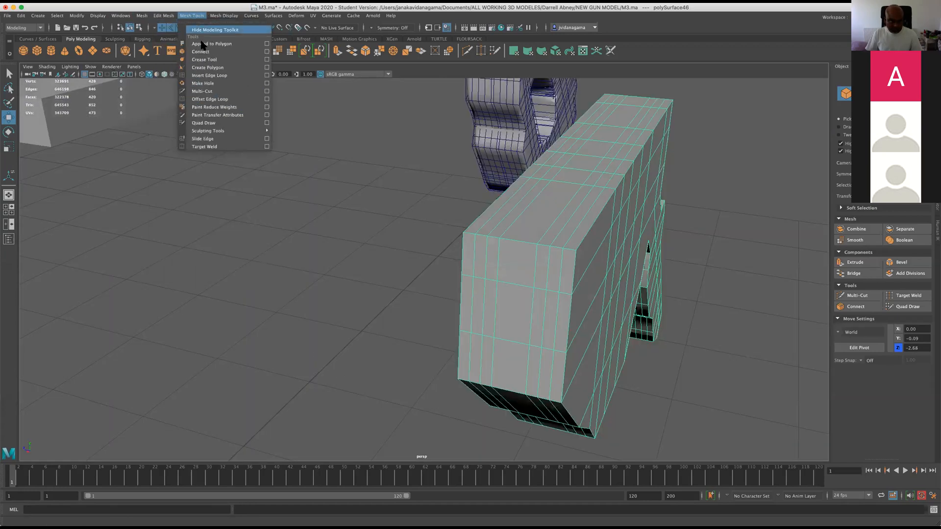
mouse_move(147, 16)
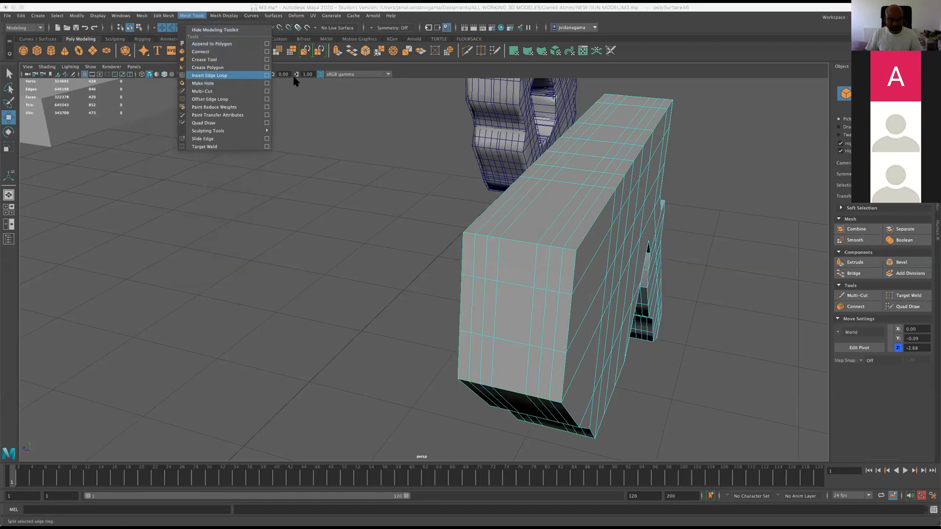
click(267, 76)
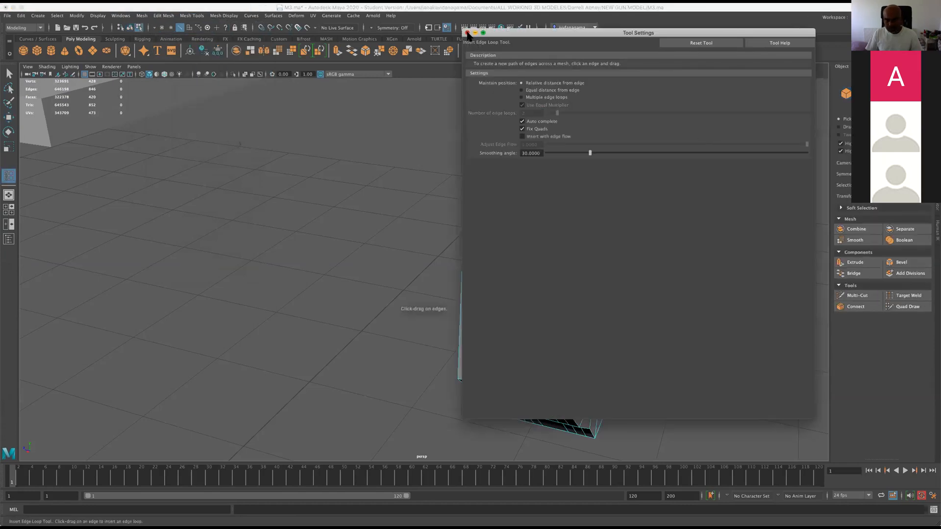
click(467, 33)
click(519, 238)
click(8, 118)
Select all faces on one side of the centre loop in the side view, delete that half of the mesh, and save the scene.
scroll(544, 249, up, 3)
right_drag(515, 241, 511, 258)
double_click(533, 259)
key(space)
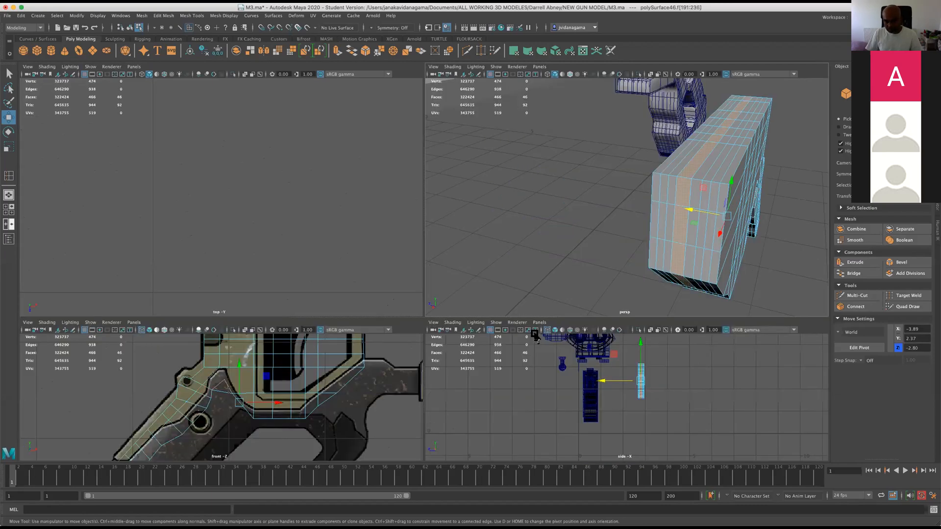
key(space)
scroll(583, 362, up, 5)
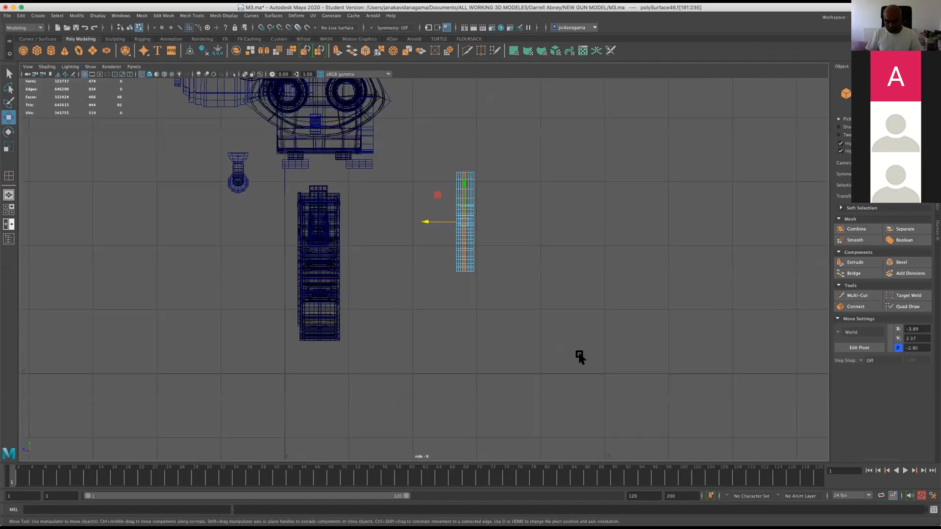
key(space)
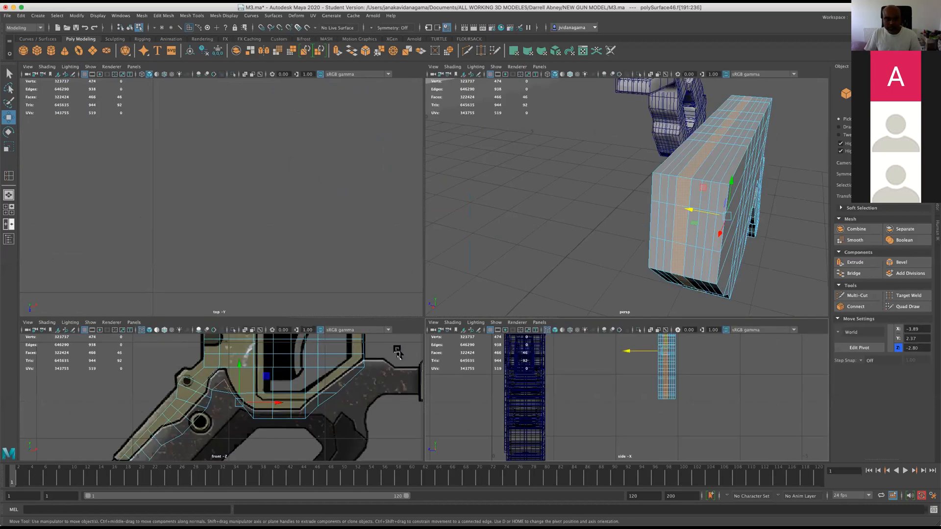
scroll(662, 186, up, 5)
scroll(754, 149, down, 3)
shift+click(729, 160)
shift+click(733, 143)
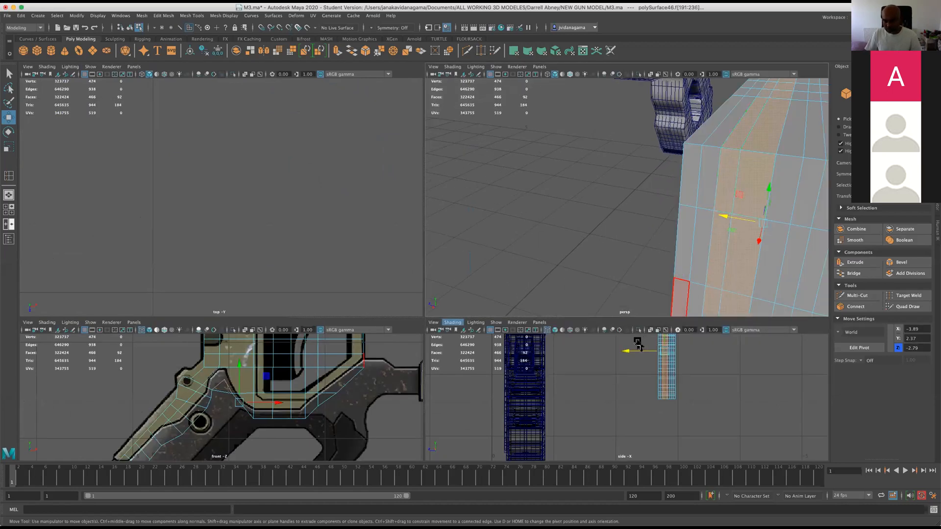
key(space)
scroll(523, 218, up, 3)
alt+middle_drag(547, 197, 559, 291)
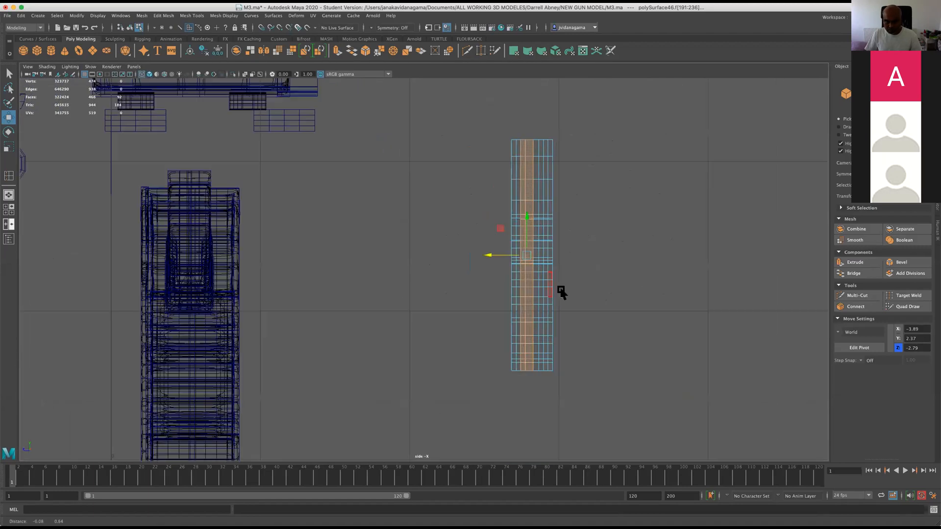
scroll(478, 126, up, 1)
drag(534, 390, 534, 389)
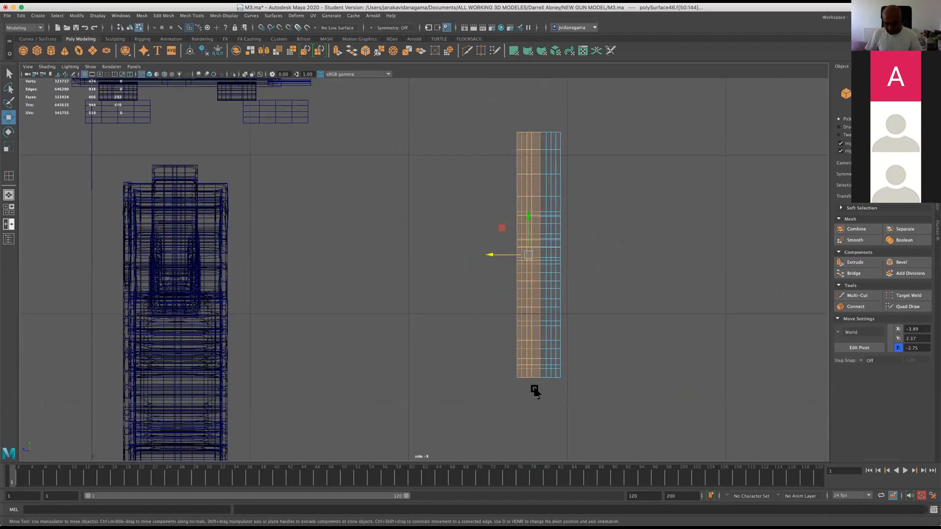
click(613, 334)
key(space)
key(super+s)
Examine the remaining half of the housing and grip arm from several angles with smoothing on.
scroll(701, 177, down, 3)
scroll(692, 237, up, 5)
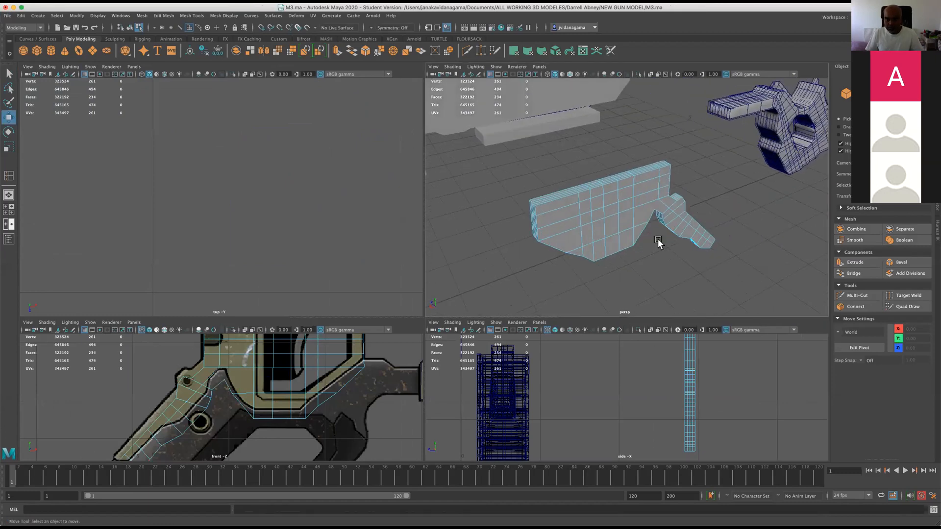
key(space)
alt+drag(439, 262, 507, 256)
alt+middle_drag(506, 255, 541, 352)
alt+right_drag(541, 352, 466, 346)
mouse_move(466, 345)
alt+mouse_down()
mouse_move(483, 354)
mouse_move(482, 341)
mouse_move(527, 340)
mouse_move(475, 332)
alt+mouse_up()
key(3)
click(446, 352)
scroll(475, 338, up, 3)
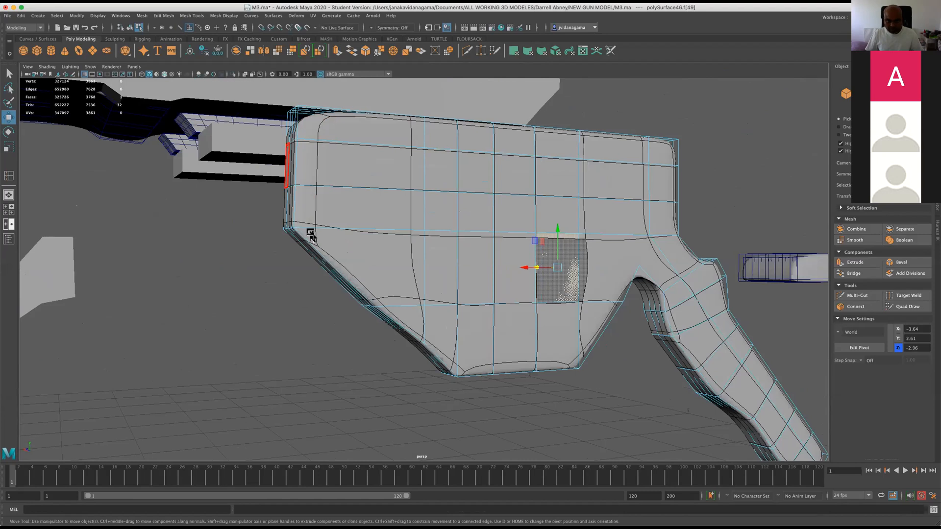
alt+middle_drag(430, 177, 434, 240)
scroll(413, 236, down, 3)
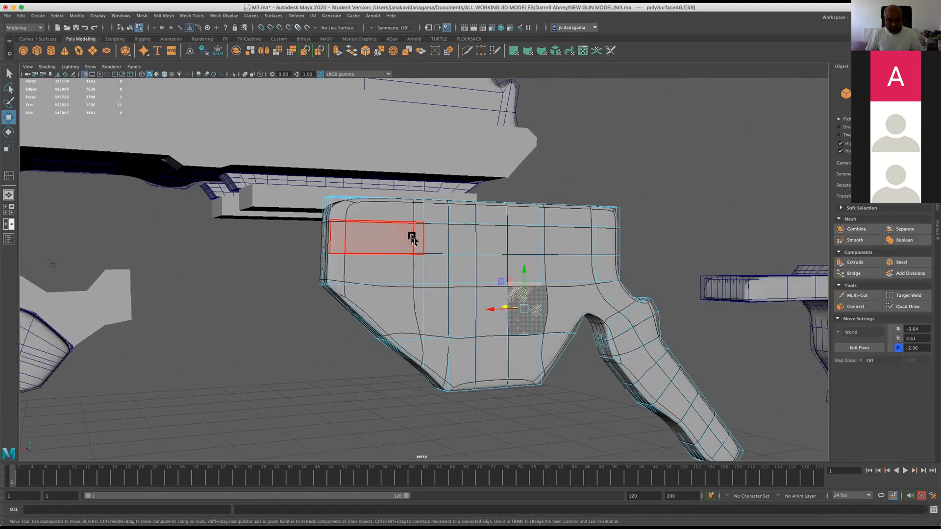
scroll(430, 240, up, 2)
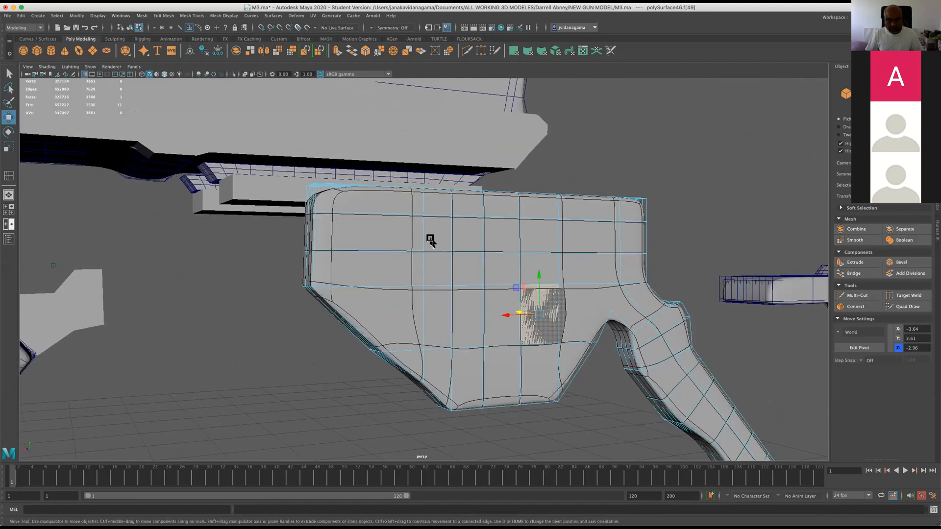
Save the scene and insert an edge loop close to the housing's upper edge to tighten its smoothed corners.
click(76, 28)
click(471, 282)
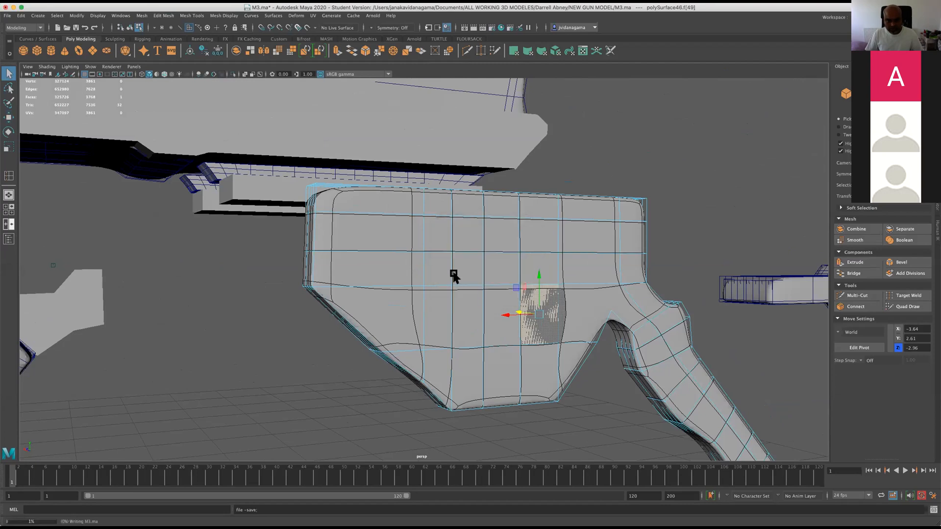
scroll(439, 269, up, 3)
click(223, 15)
mouse_move(192, 15)
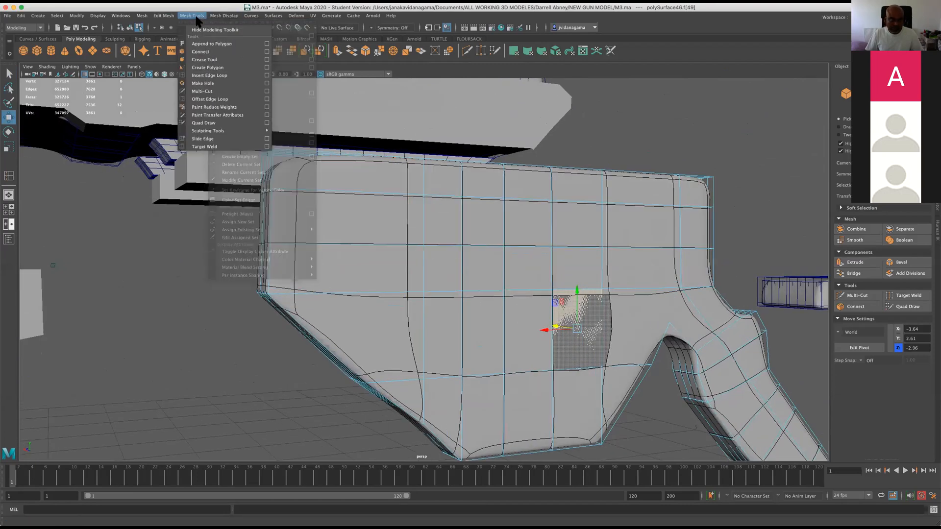
click(210, 68)
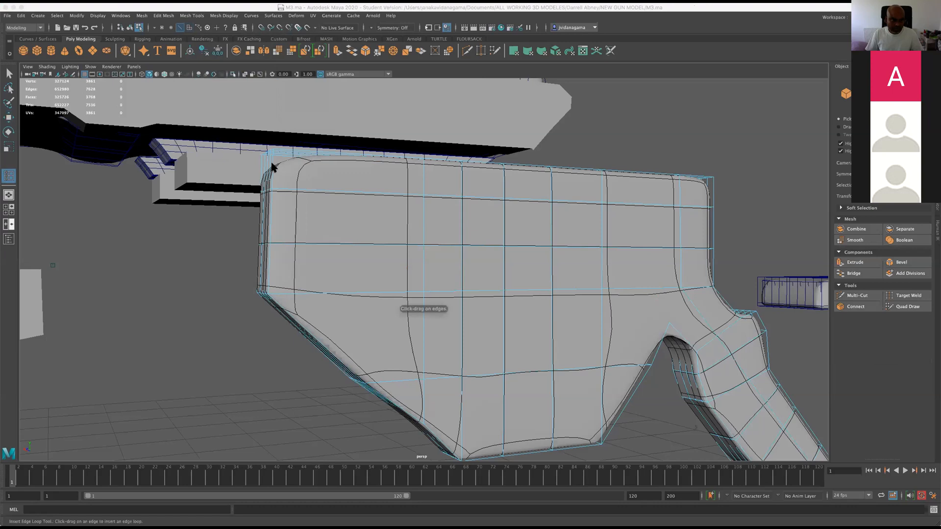
click(272, 167)
drag(269, 150, 284, 161)
alt+drag(287, 298, 399, 298)
alt+drag(486, 352, 483, 338)
click(7, 120)
Check the edge flow around the notch and grip arm junction, comparing the smoothed and unsmoothed mesh.
scroll(348, 295, up, 3)
right_drag(357, 306, 338, 312)
alt+drag(447, 333, 402, 336)
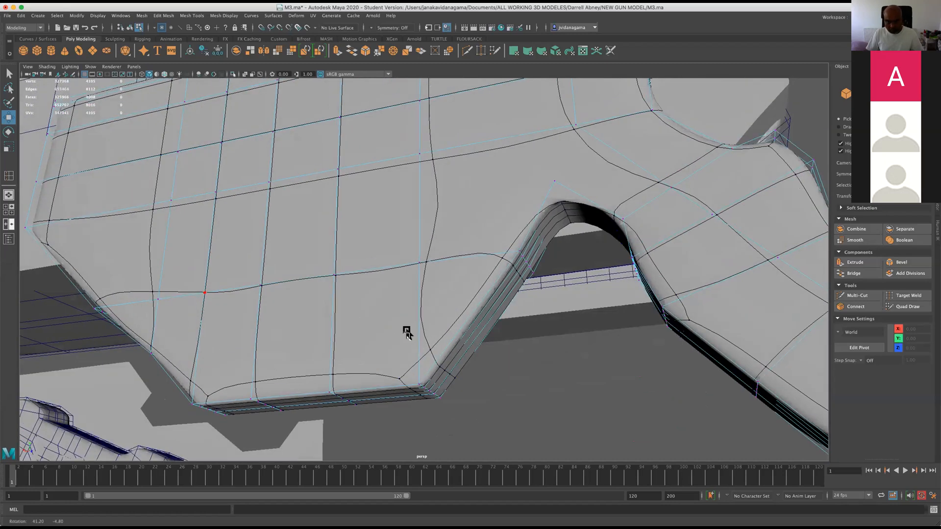
alt+middle_drag(558, 195, 505, 298)
mouse_move(514, 274)
alt+mouse_down()
mouse_move(485, 304)
mouse_move(458, 311)
mouse_move(490, 306)
mouse_move(503, 287)
alt+mouse_up()
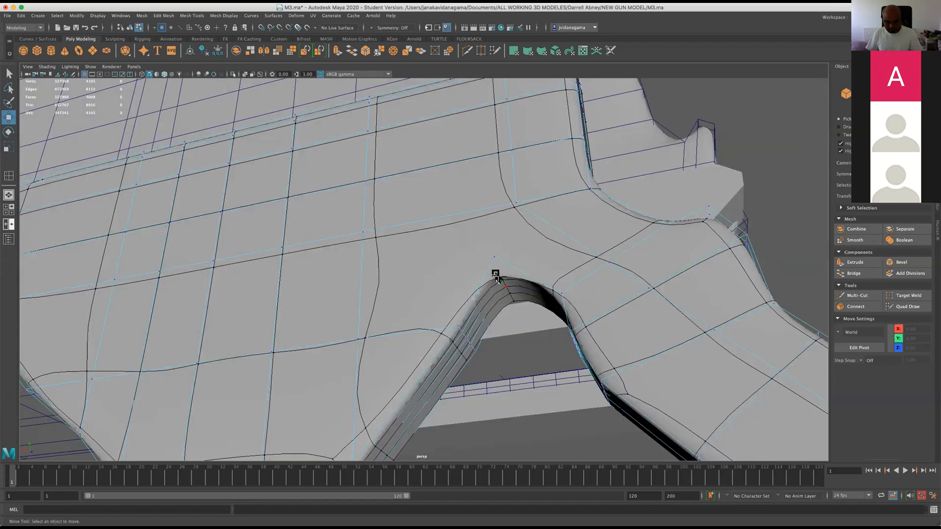
key(1)
alt+drag(524, 217, 528, 221)
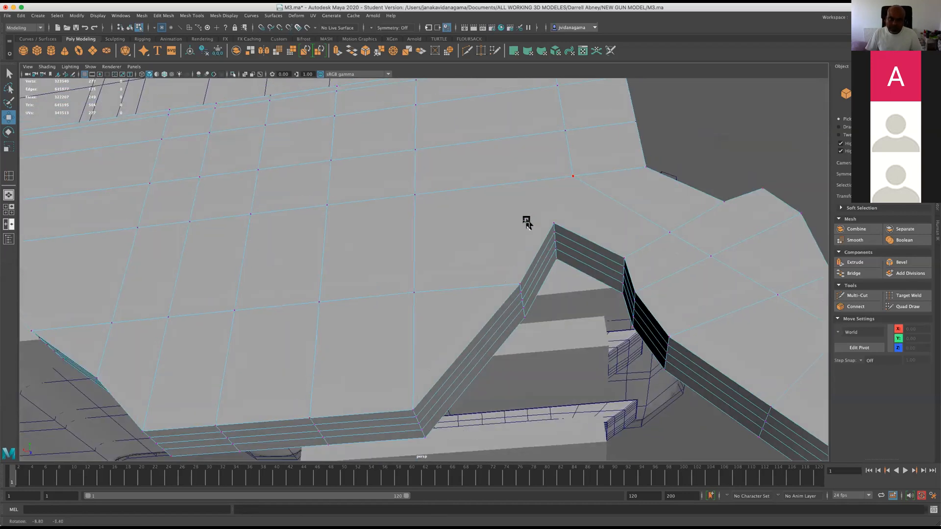
scroll(527, 222, down, 2)
Save the scene with the new supporting edge loop in place.
key(super+s)
key(Return)
scroll(514, 229, down, 4)
alt+drag(424, 161, 412, 245)
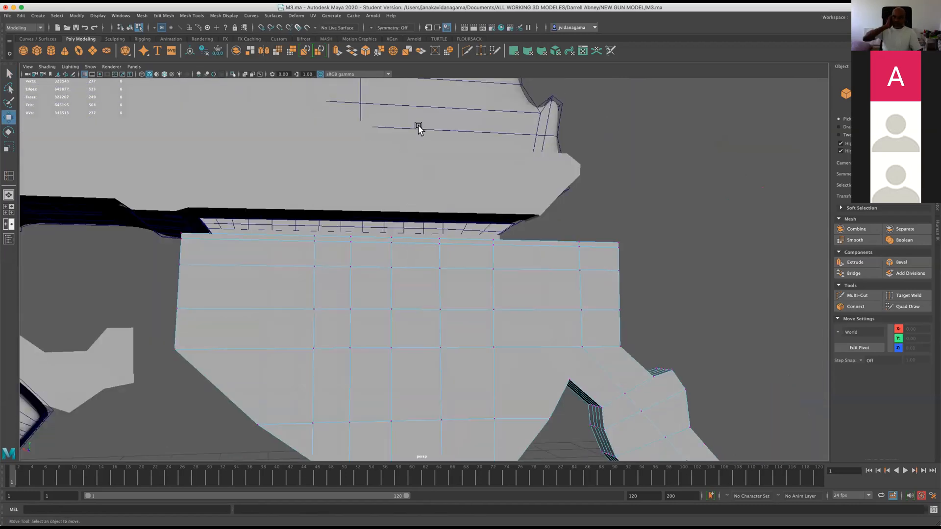